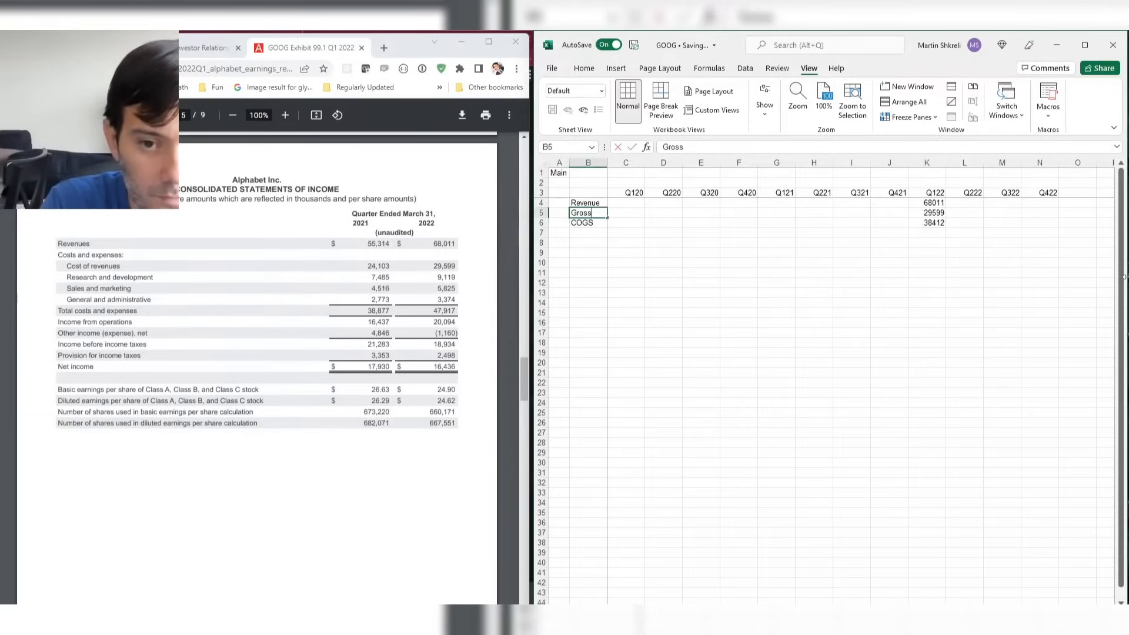
Label row 5 as Gross Profit and copy the Q122 cells in rows 4 to 6 into the Q121 column.
key("Tab")
key("Right")
key("Right")
key("Right")
key("Right")
key("Right")
key("Right")
key("Right")
key("Right")
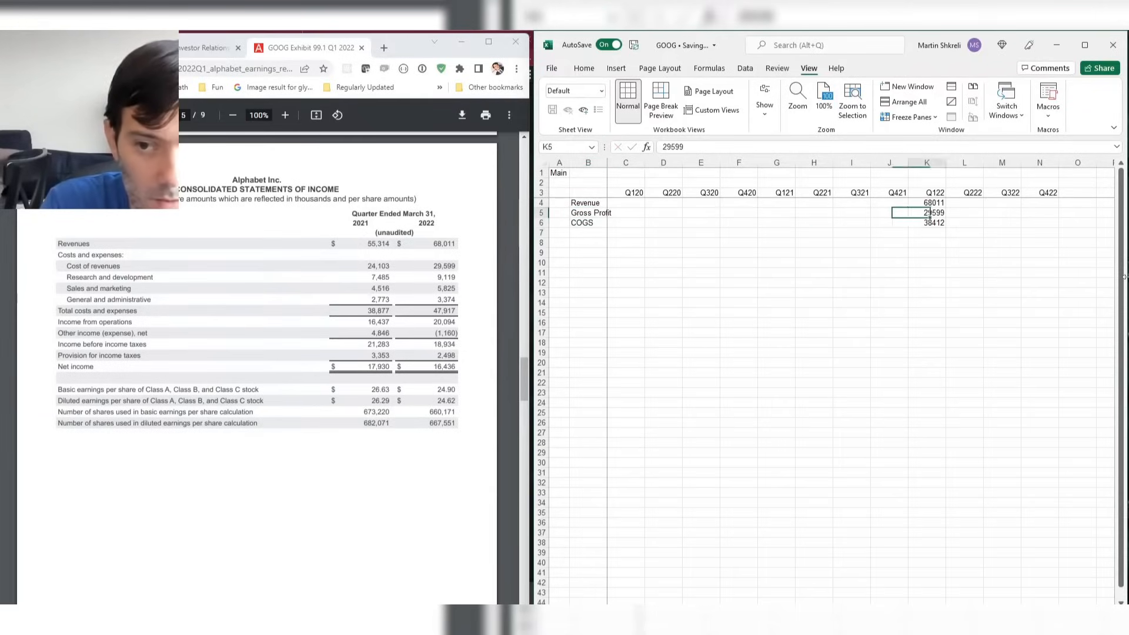
key("Up")
key("shift+Down")
key("shift+Down")
key("ctrl+c")
key("Left")
key("Left")
key("Left")
key("Left")
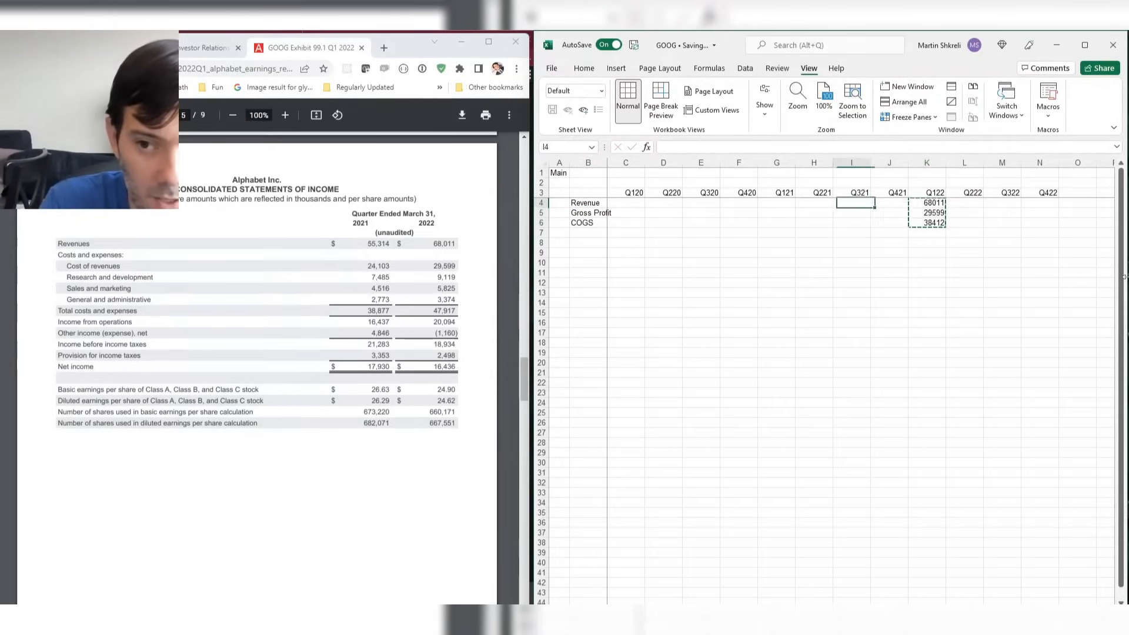
key("ctrl+v")
key("Escape")
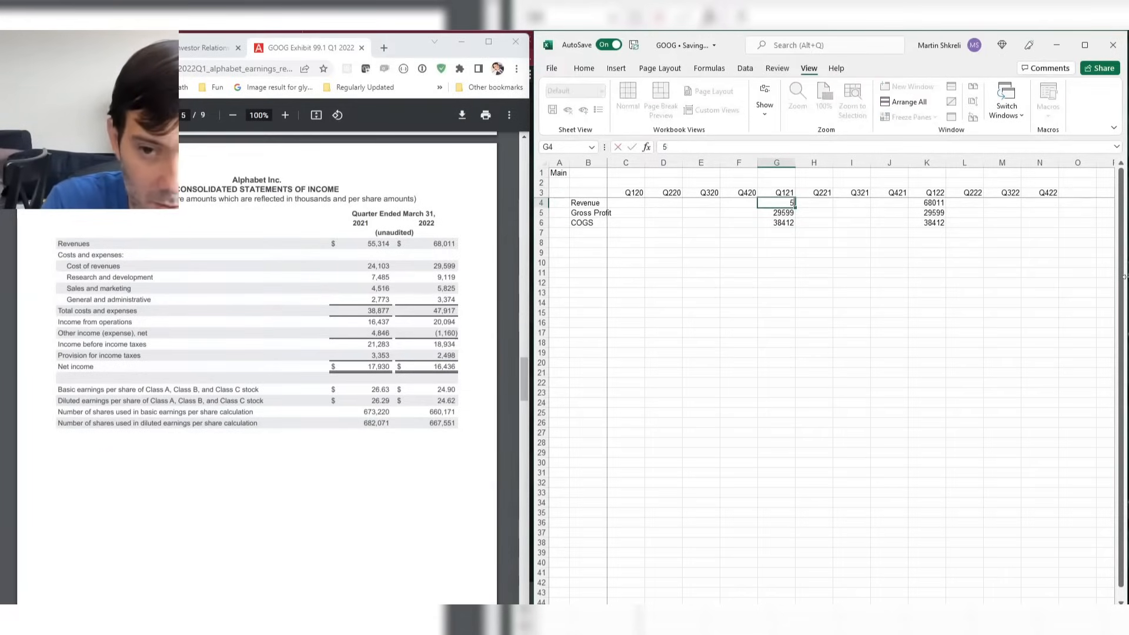
Enter 55314 as the Q121 revenue and 24103 in the Gross Profit row for Q121.
type("55314")
key("Return")
type("24103")
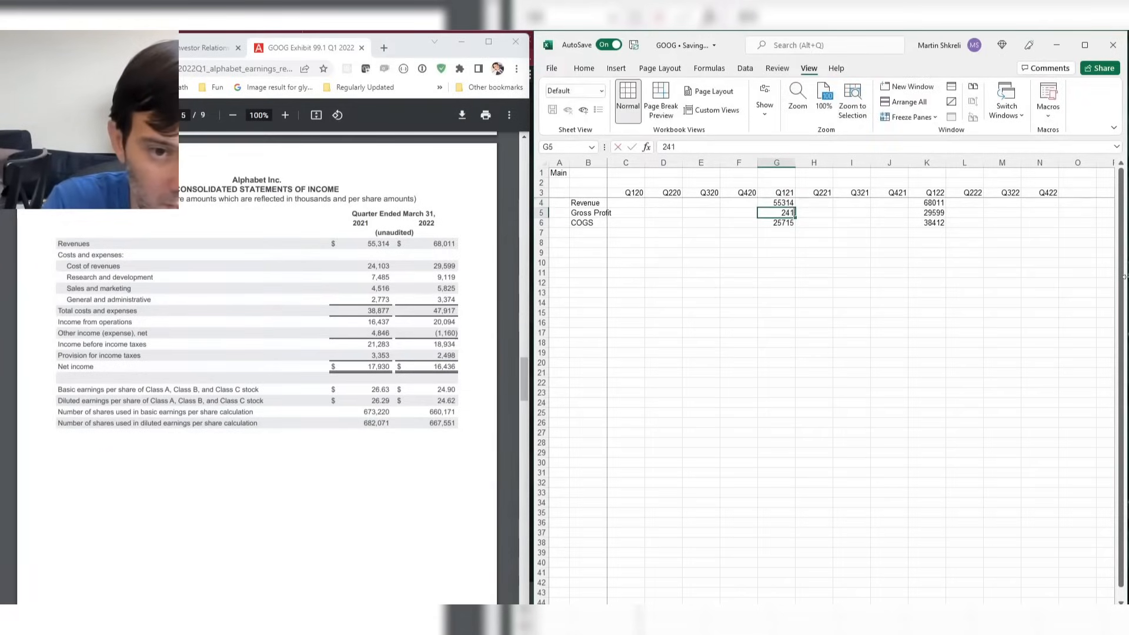
key("Return")
type("31211")
key("Return")
Enter 9119, 5825 and 3374 in rows 7 to 9 of the Q122 column.
key("Right")
key("Right")
key("Right")
key("Right")
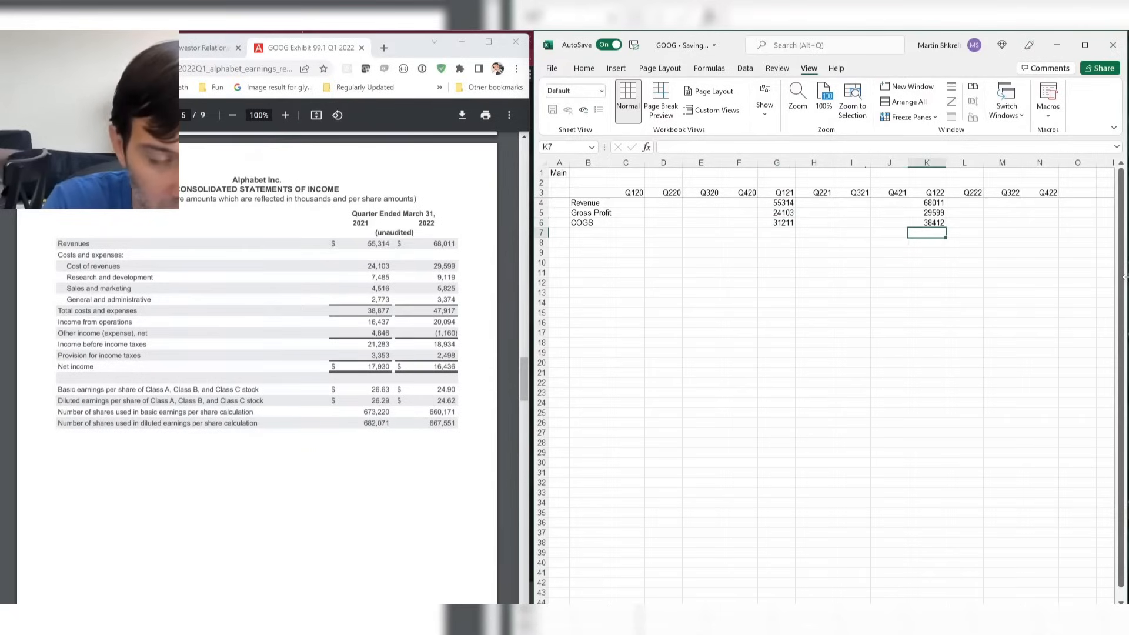
type("9119")
key("Return")
type("5825")
key("Return")
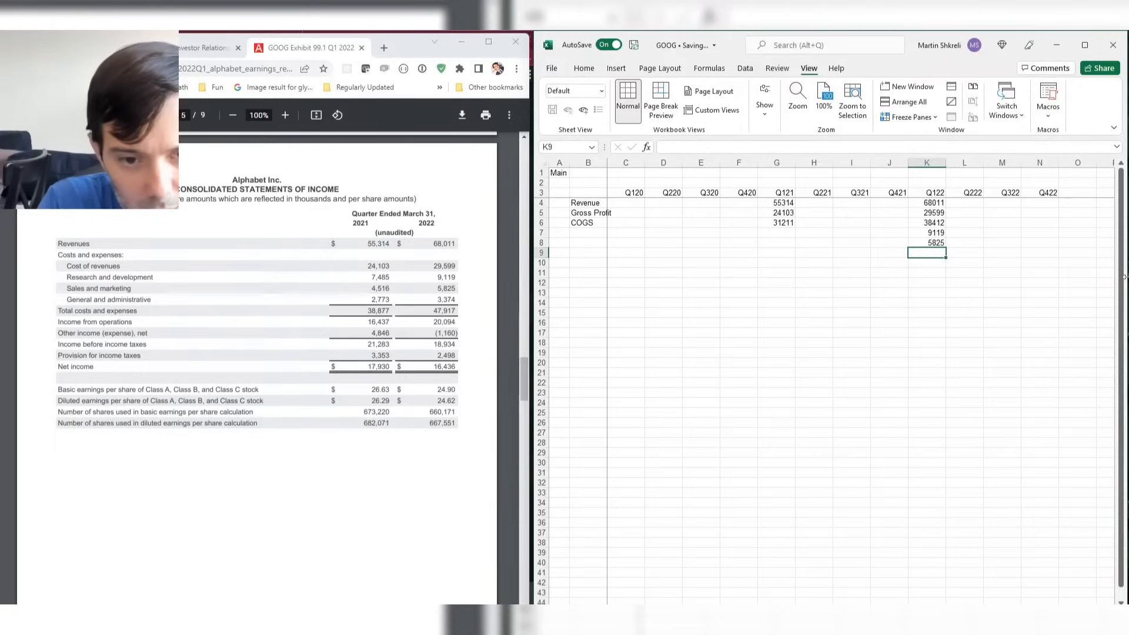
type("3374")
key("Up")
key("Up")
key("Up")
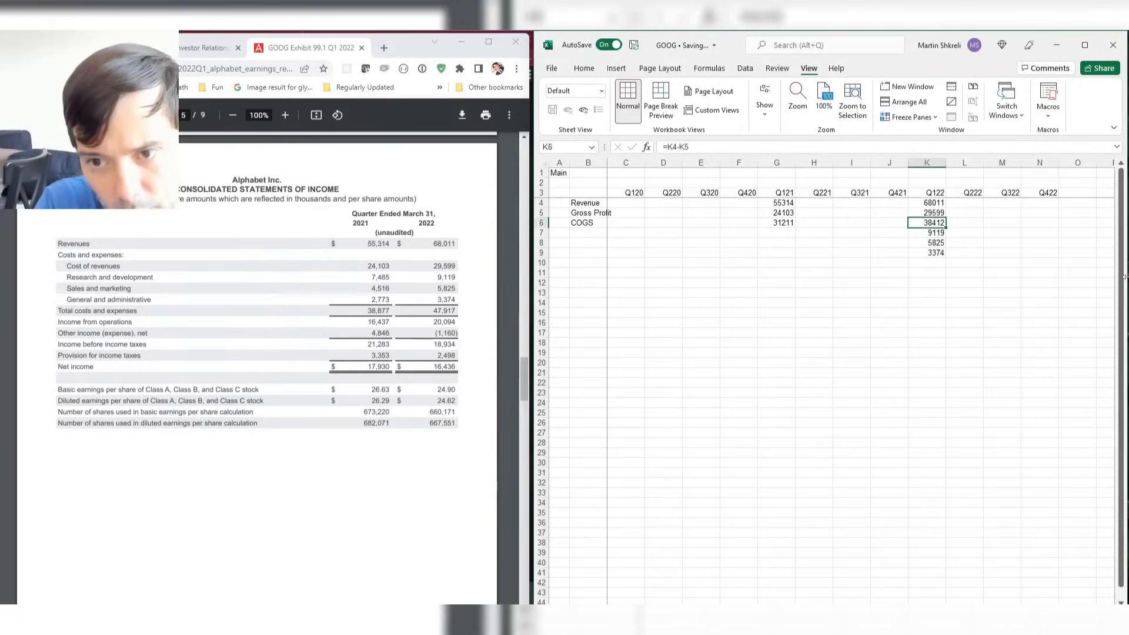
key("Up")
key("Up")
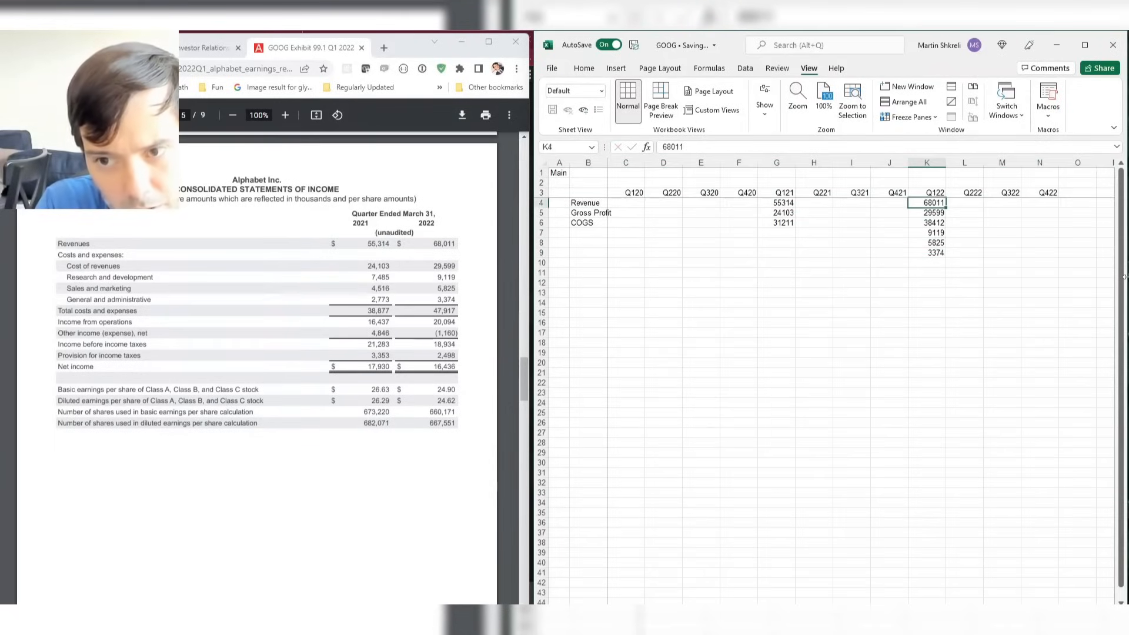
key("Down")
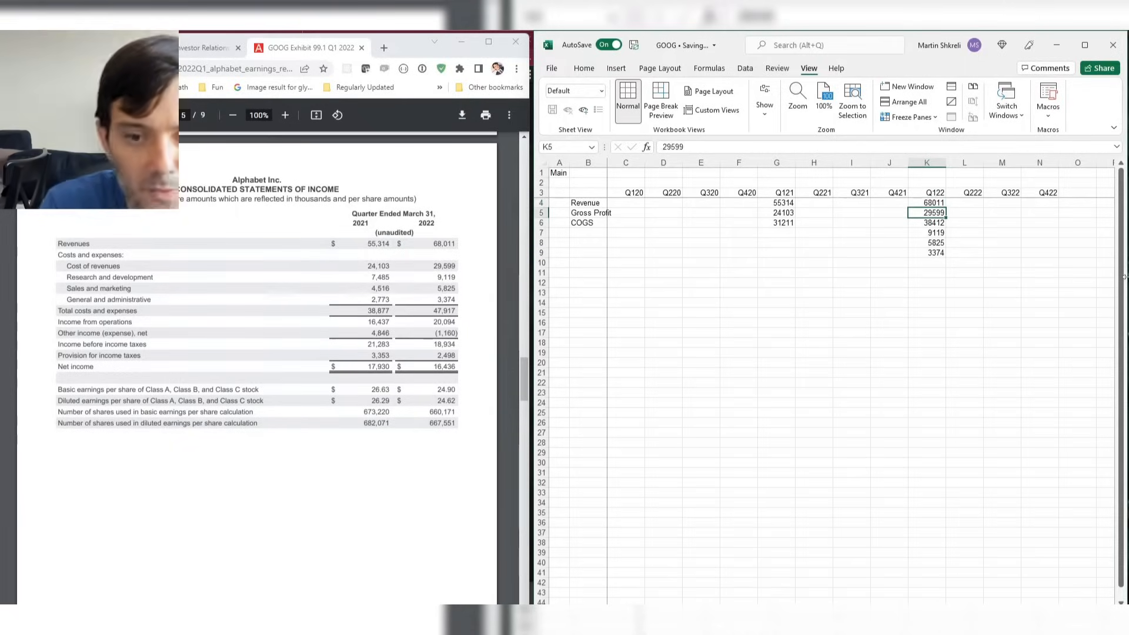
Widen column B so the Gross Profit label fits inside it.
left_click(599, 174)
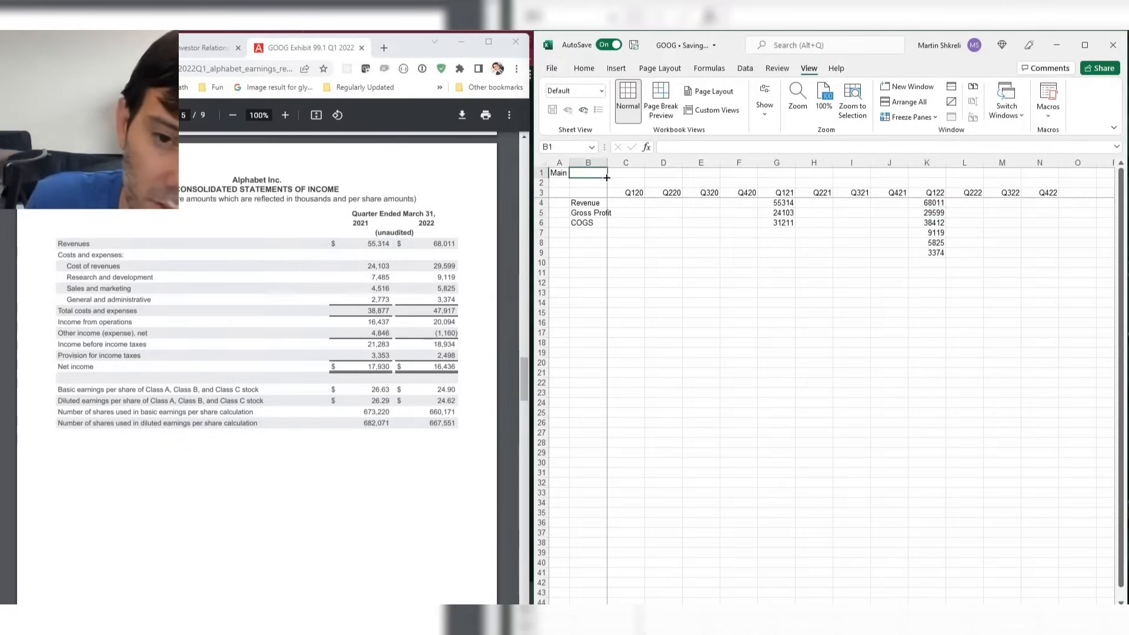
left_click_drag(607, 164, 614, 164)
left_click(633, 213)
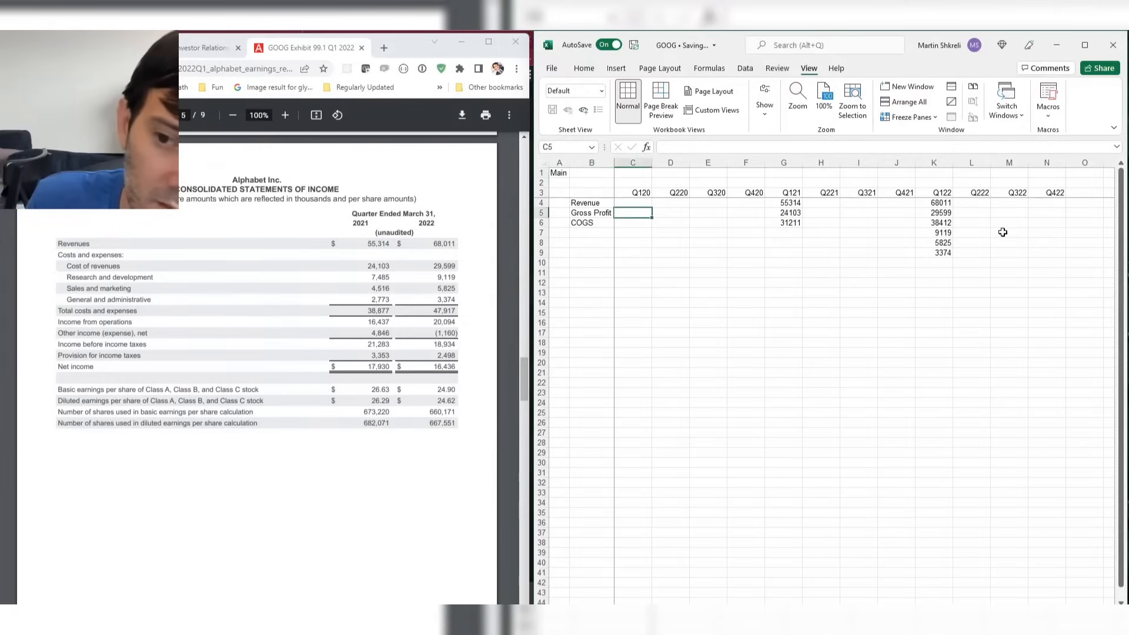
Switch to the Software workbook, test the Microsoft hyperlink and close the OneDrive sign-in page.
key("alt+Tab")
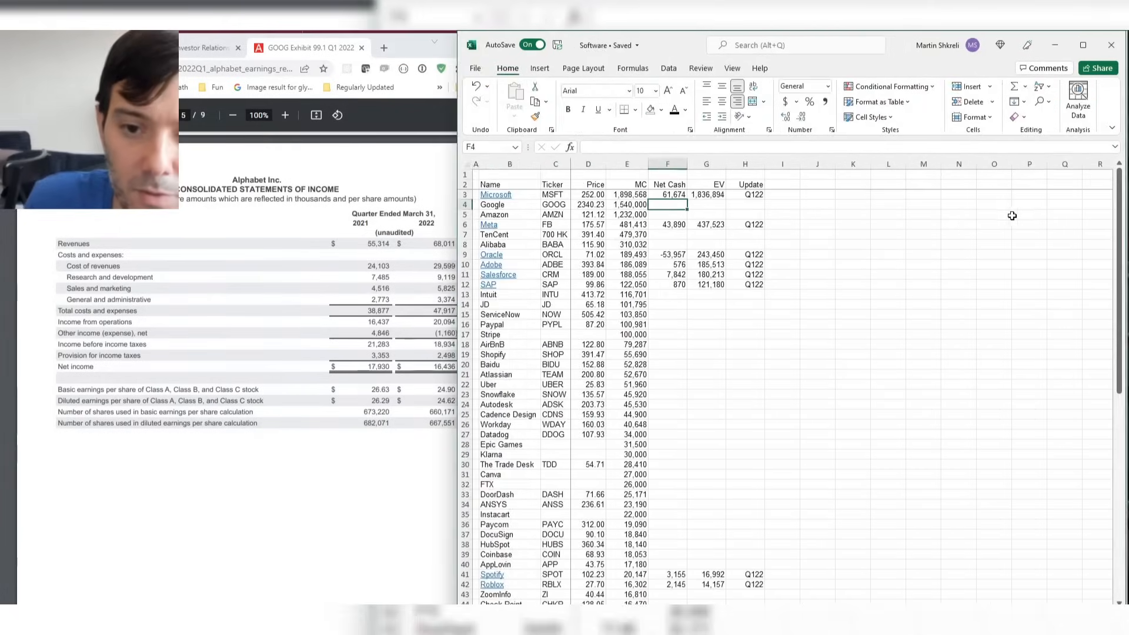
left_click(499, 195)
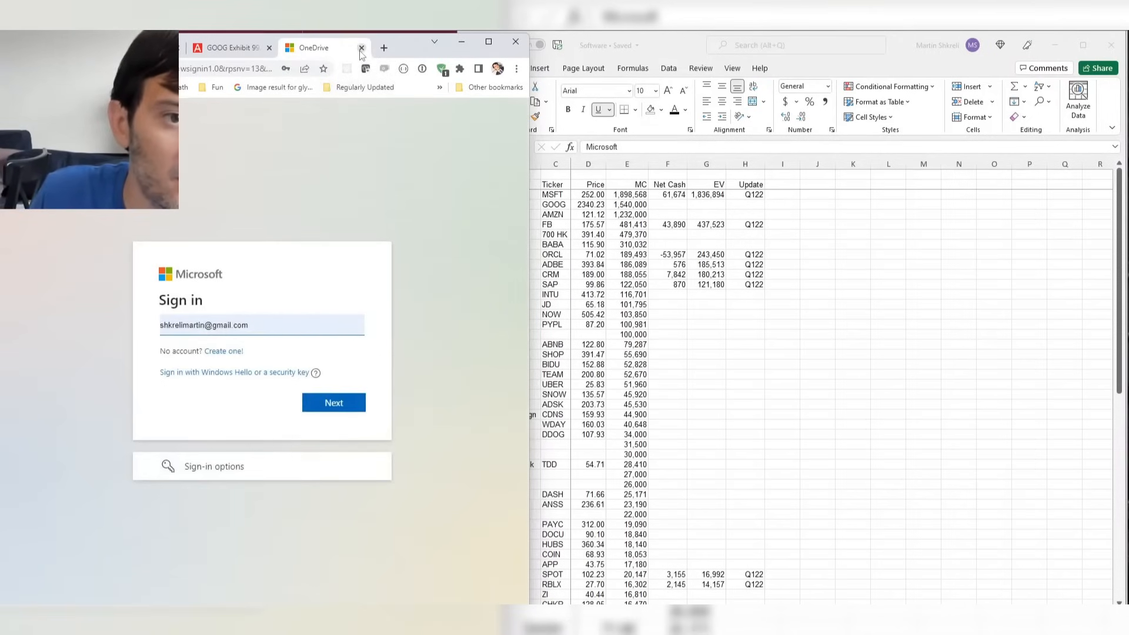
left_click(361, 48)
key("alt+Tab")
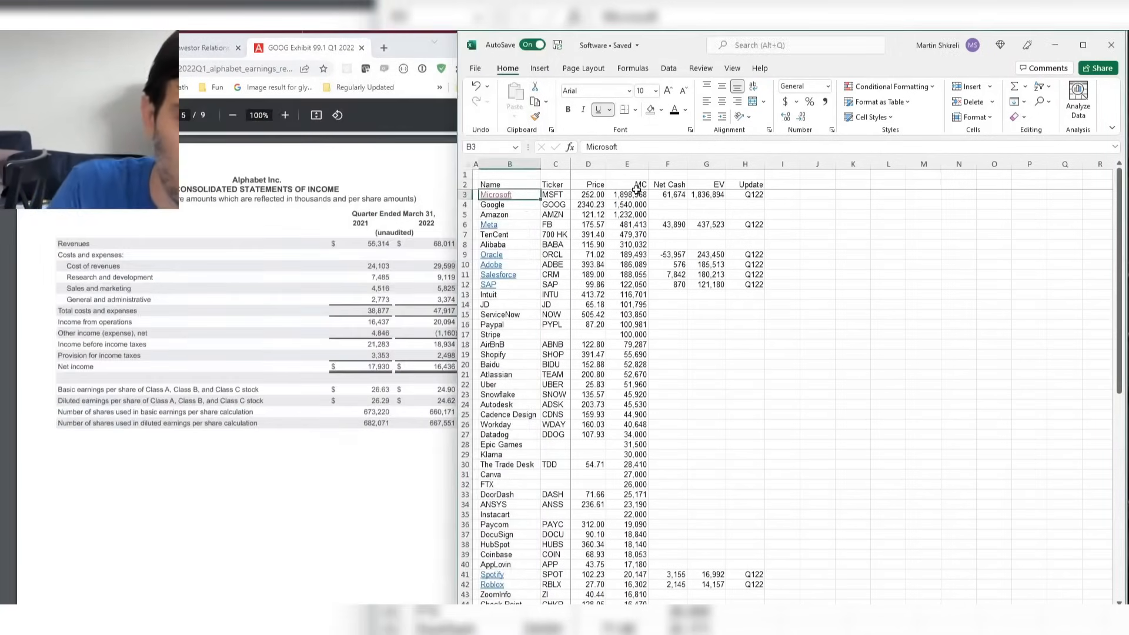
Open the Microsoft cell's hyperlink for editing and browse to the OneDrive - Personal folder.
key("ctrl+k")
left_click(362, 248)
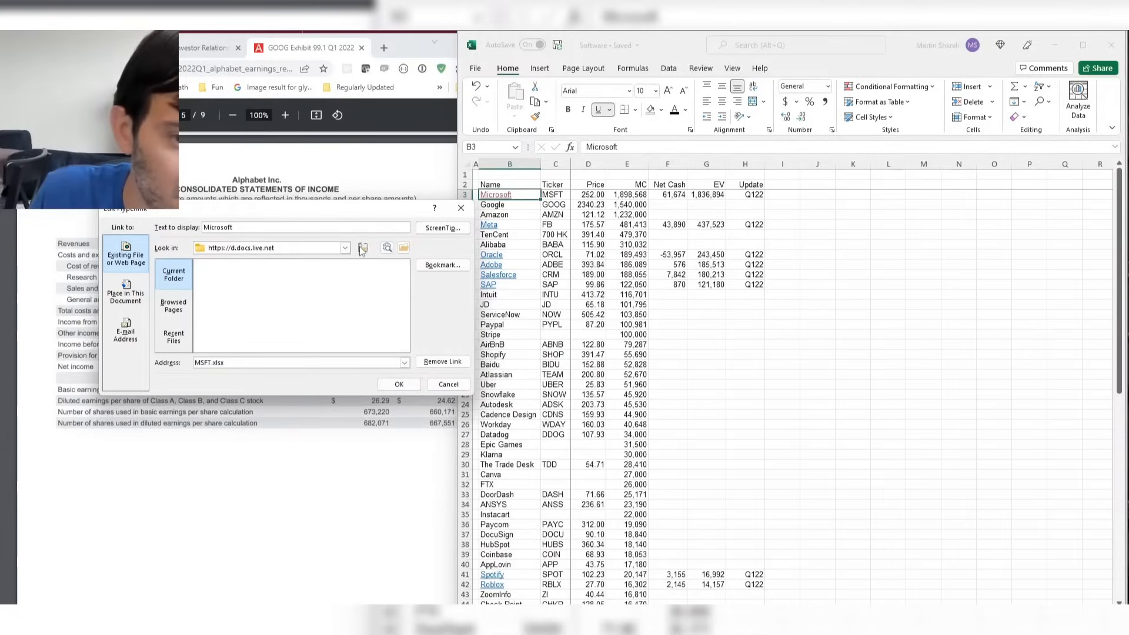
left_click(362, 250)
left_click(366, 248)
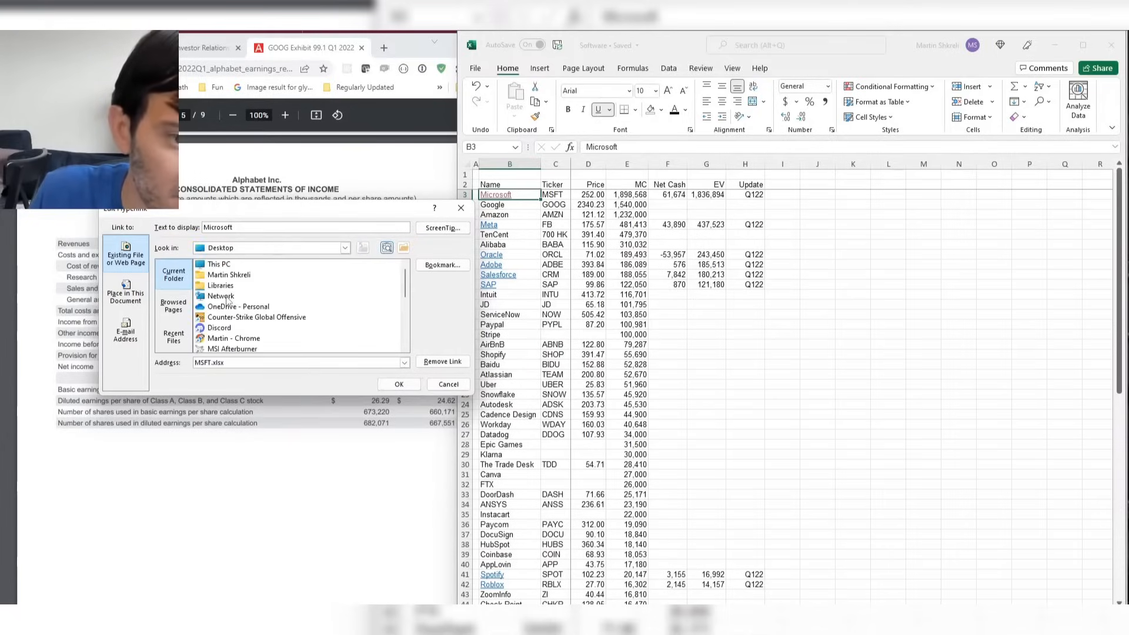
double_click(252, 307)
Open the Models Backup folder and pick the MSFT workbook as the link target.
left_click(337, 288)
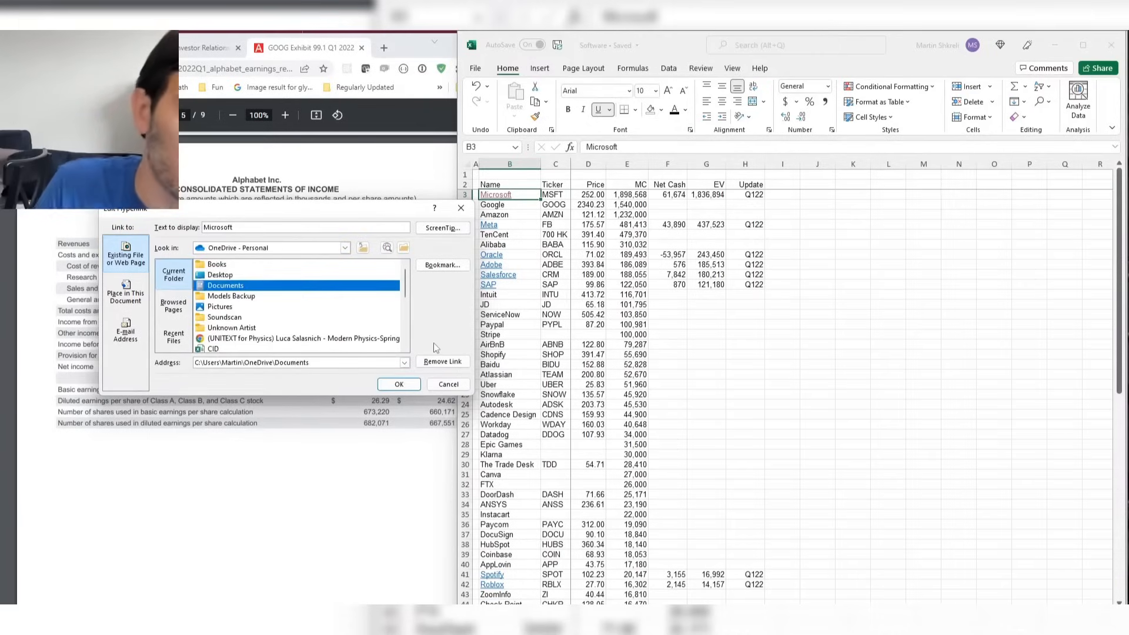
key("Down")
key("Down")
key("Down")
key("Up")
key("Up")
key("Up")
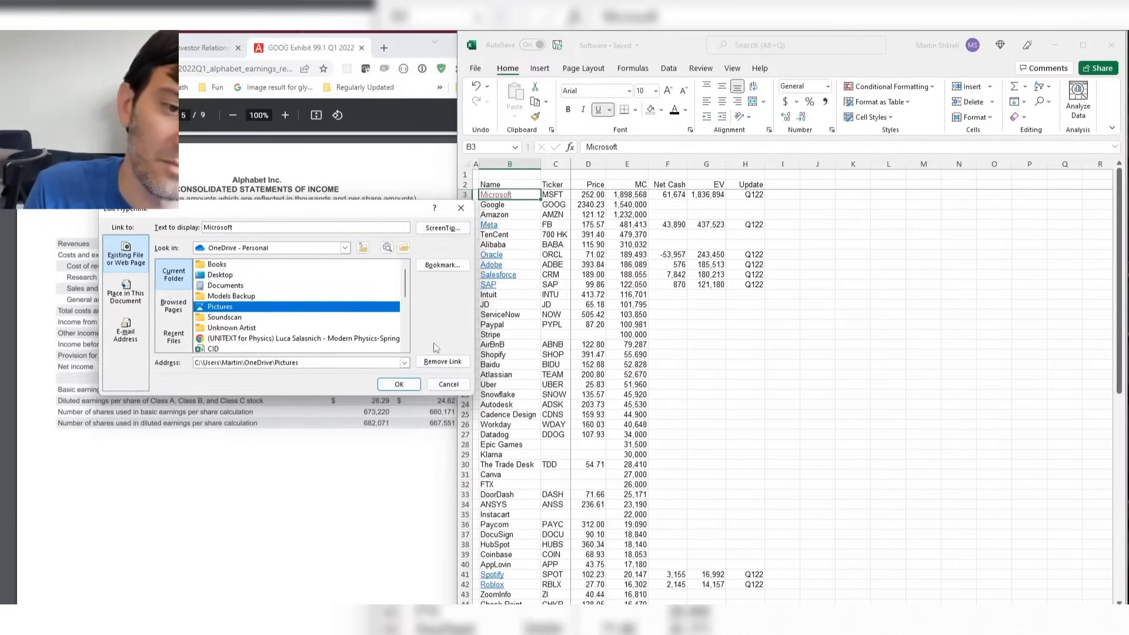
key("Up")
key("Up")
key("Down")
key("Down")
key("Down")
key("Return")
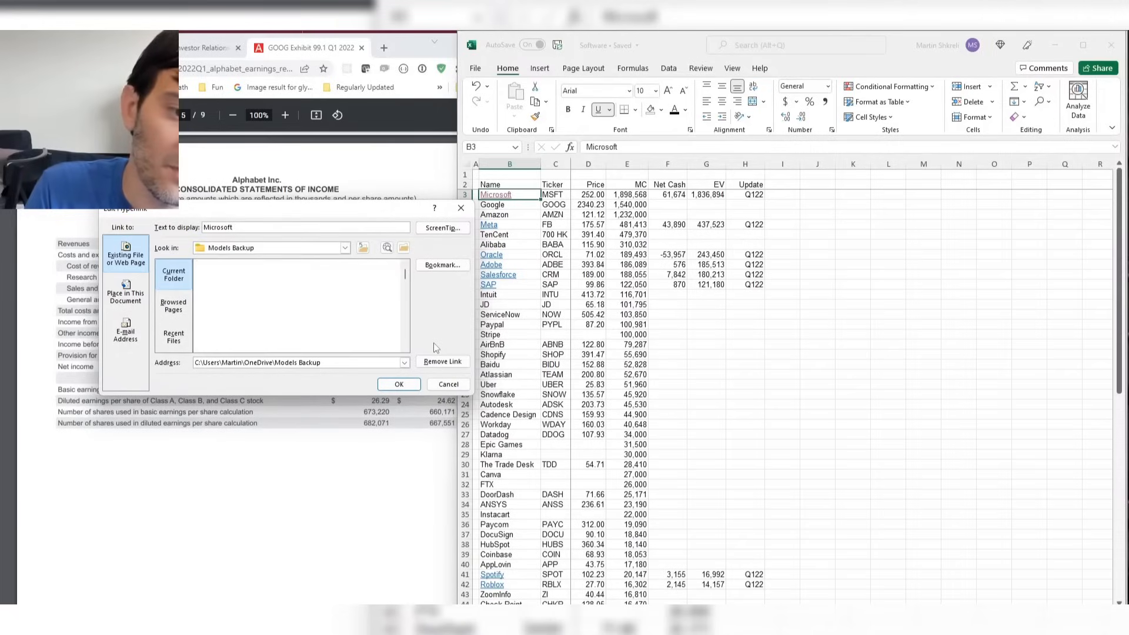
type("msf")
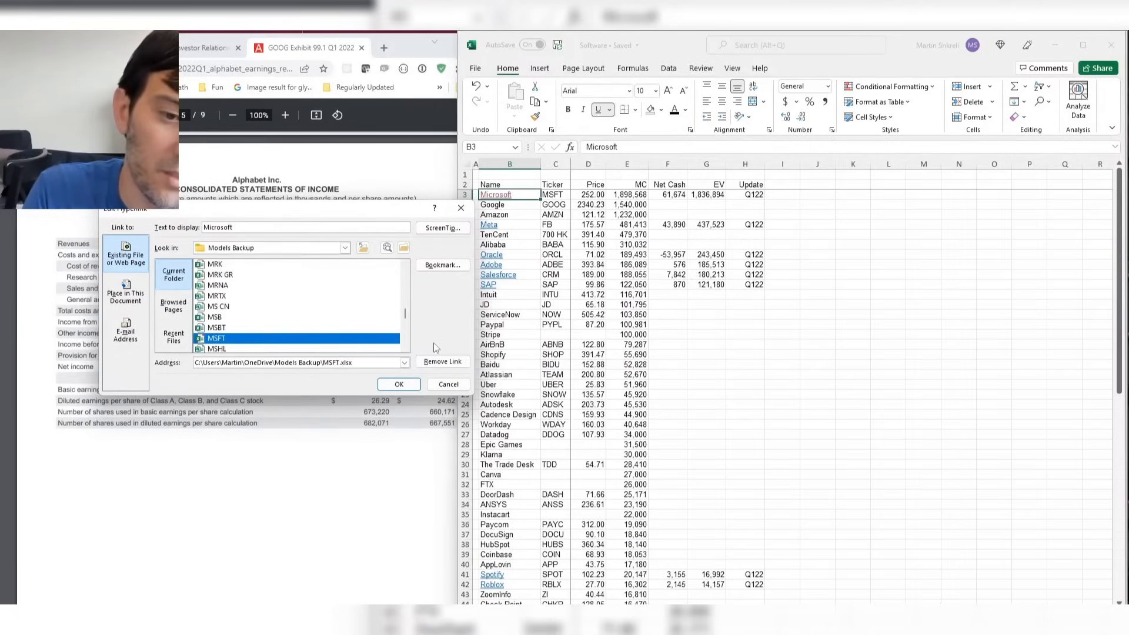
Change the Microsoft link's address to the Code folder on the local desktop and apply it.
key("Tab")
key("Tab")
key("Tab")
key("Tab")
key("Tab")
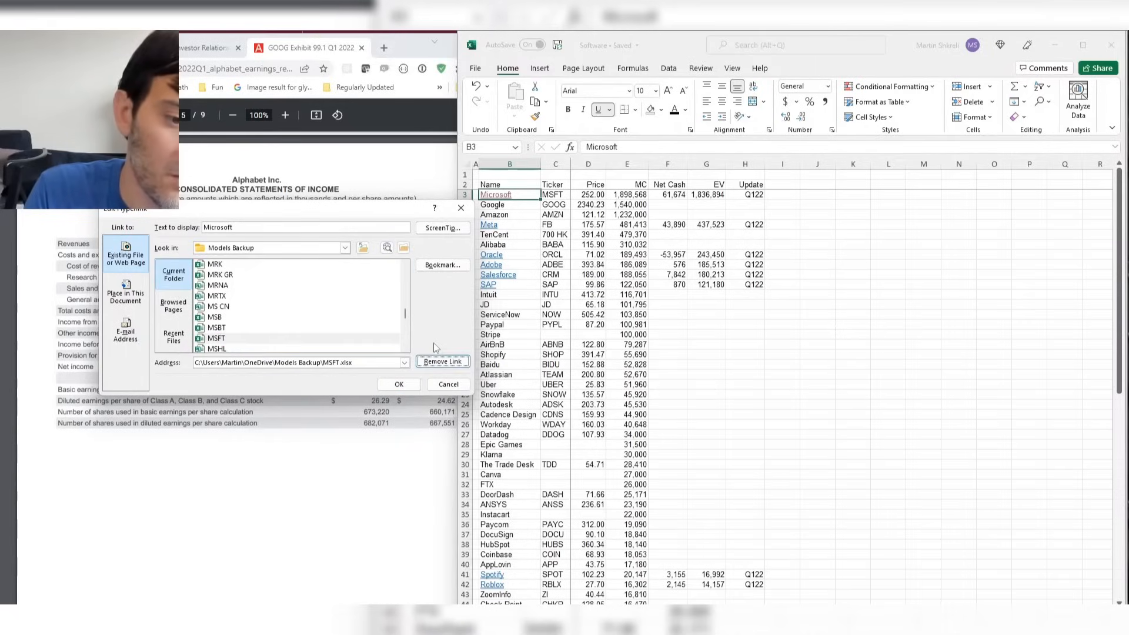
key("Tab")
key("End")
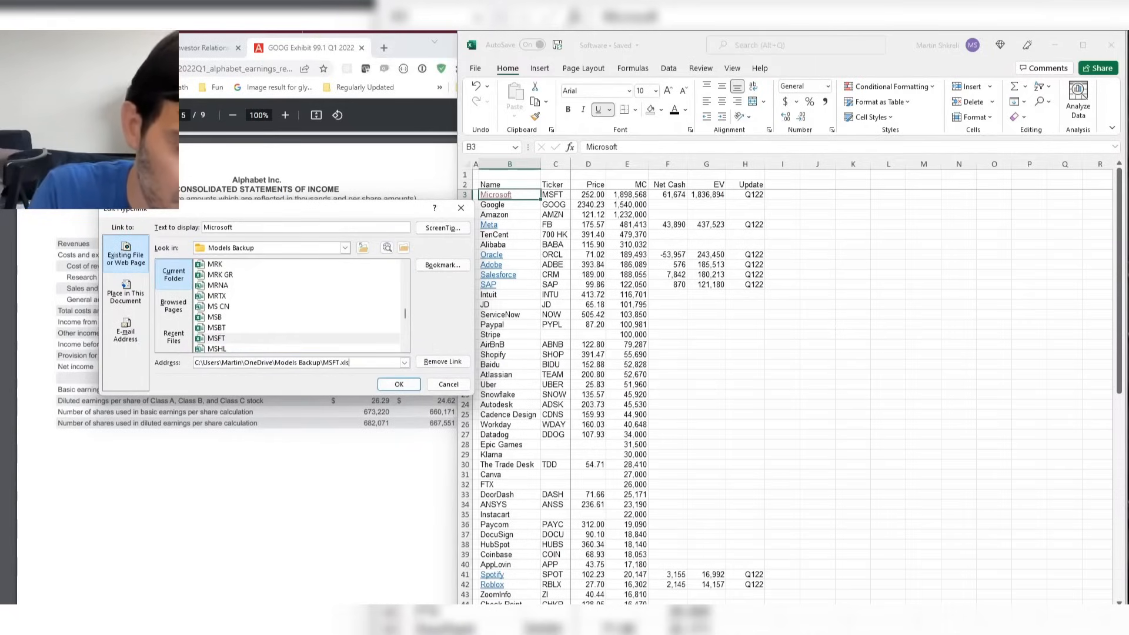
key("BackSpace")
key("BackSpace")
key("BackSpace")
key("BackSpace")
key("BackSpace")
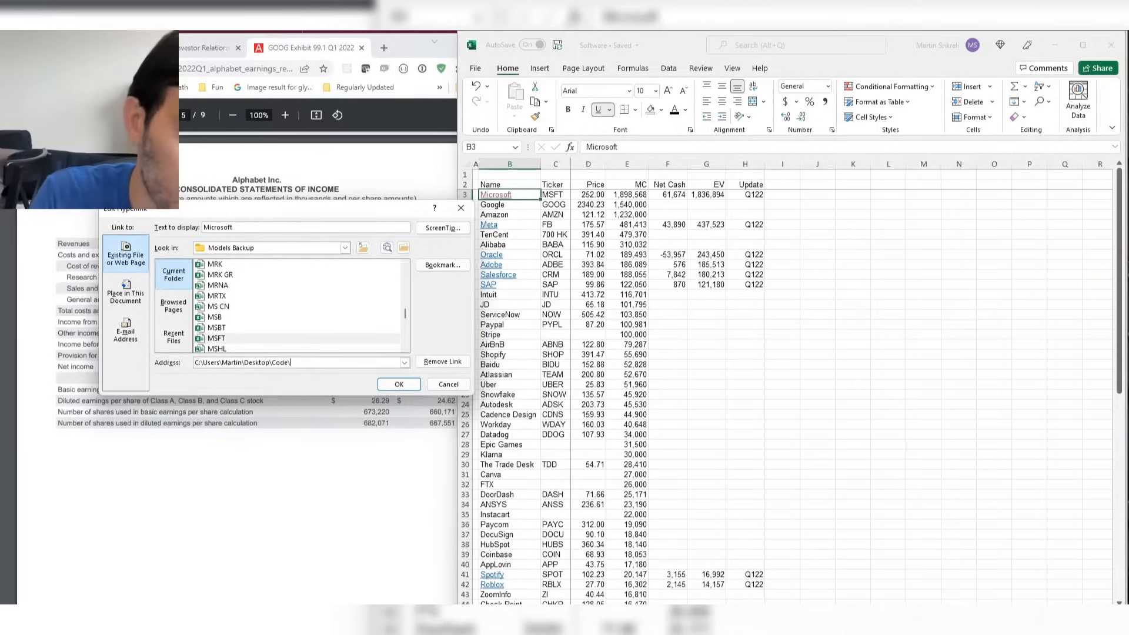
key("Return")
key("ctrl+t")
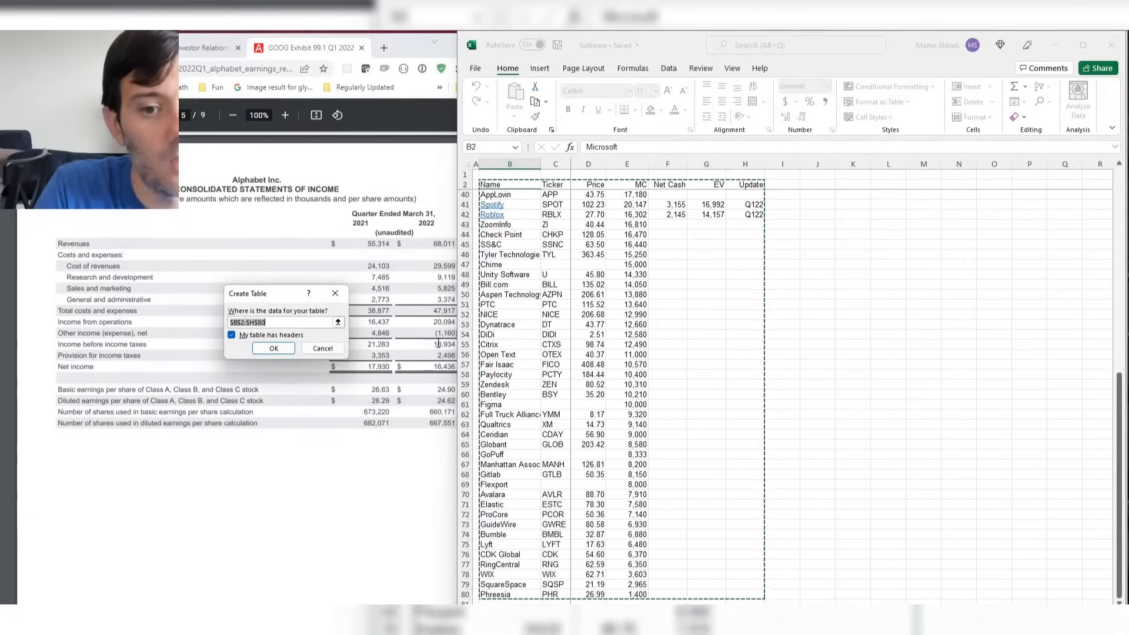
key("Escape")
key("Up")
key("Down")
key("ctrl+k")
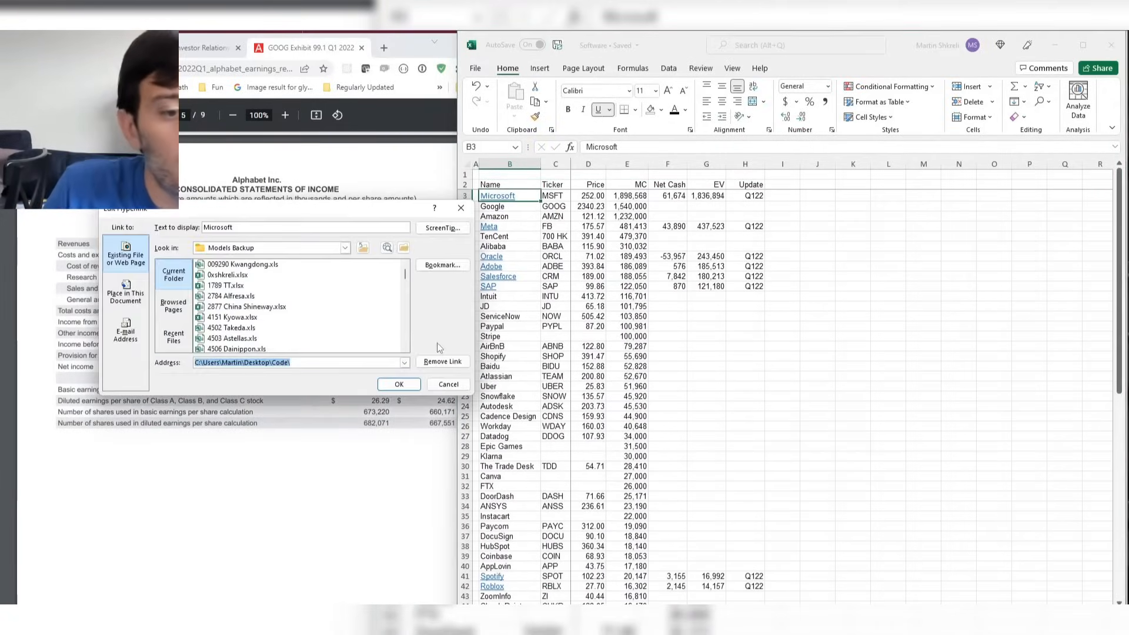
left_click(263, 287)
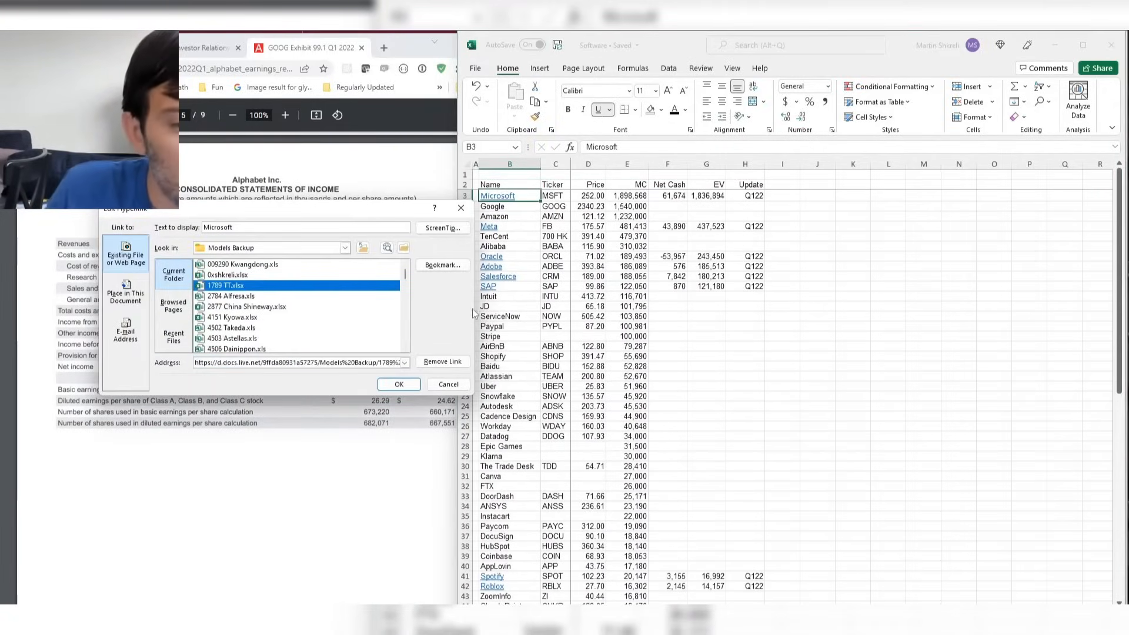
key("Escape")
Extend the Microsoft hyperlink's address so it points to Models\MSFT.xlsx inside the desktop Code folder.
key("ctrl+k")
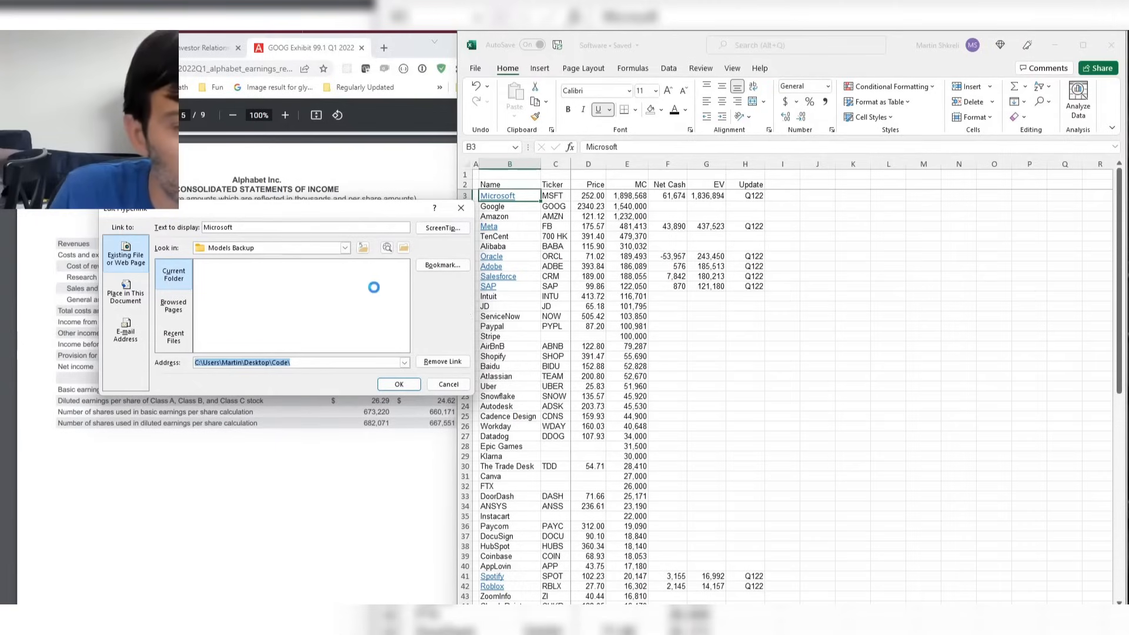
left_click(318, 363)
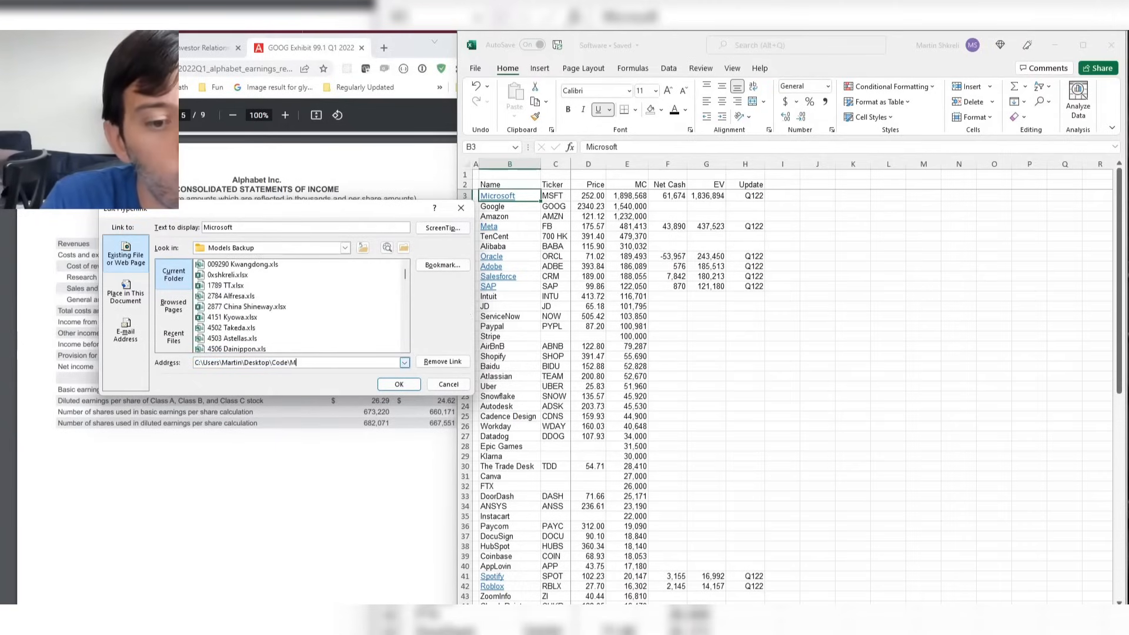
type("\\MSFT.xlsx")
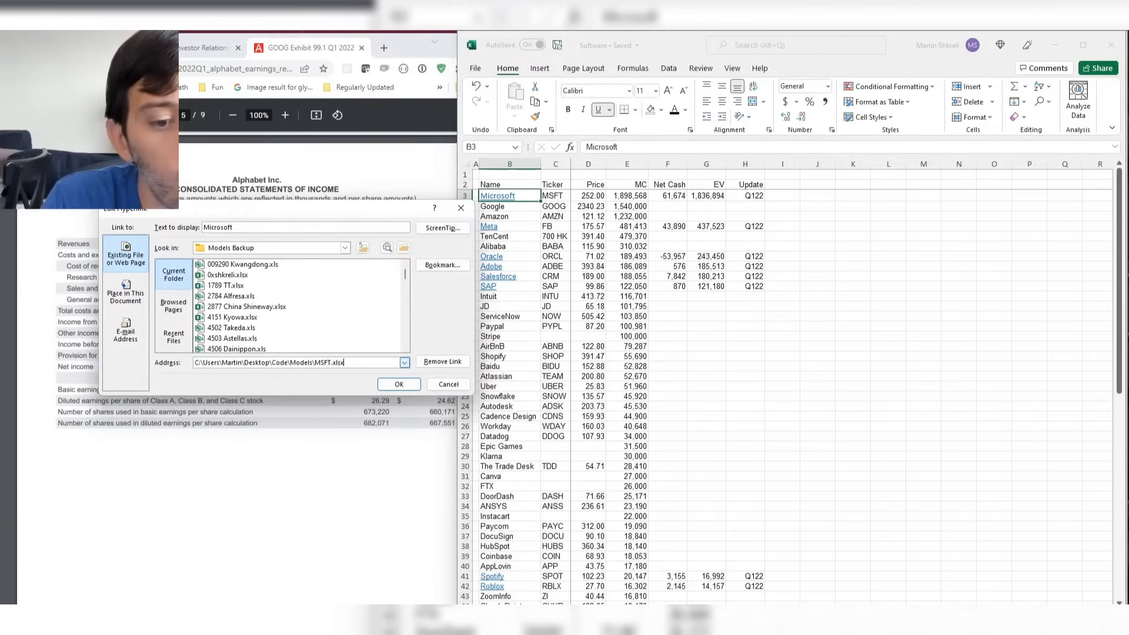
key("Return")
Set the Microsoft cell's font to Arial, size 10.
left_click(627, 92)
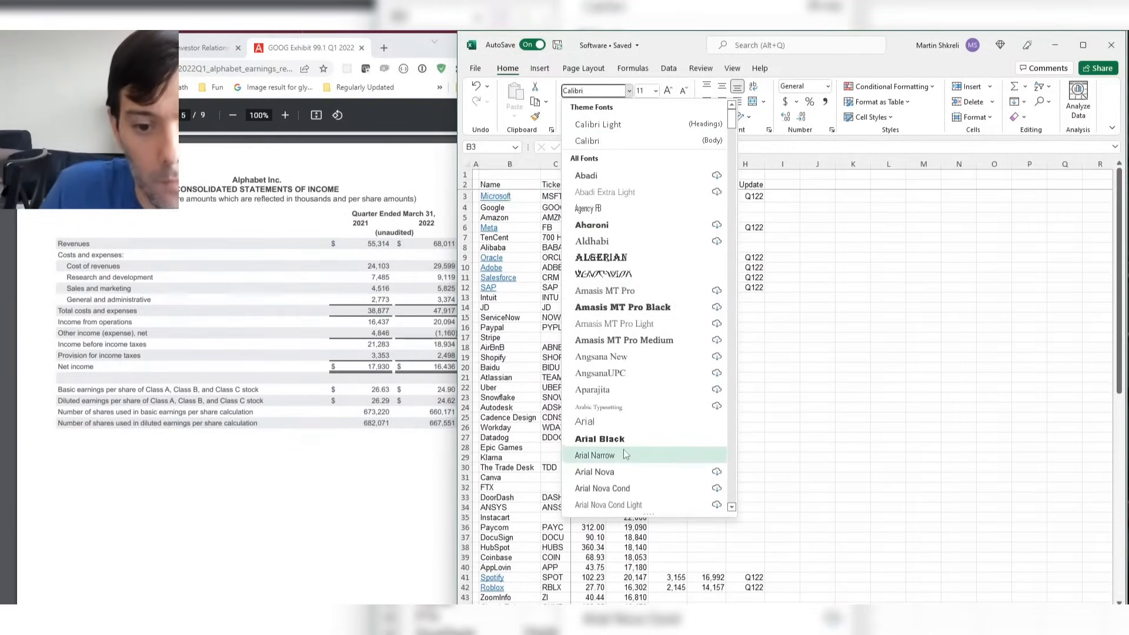
left_click(615, 429)
key("Right")
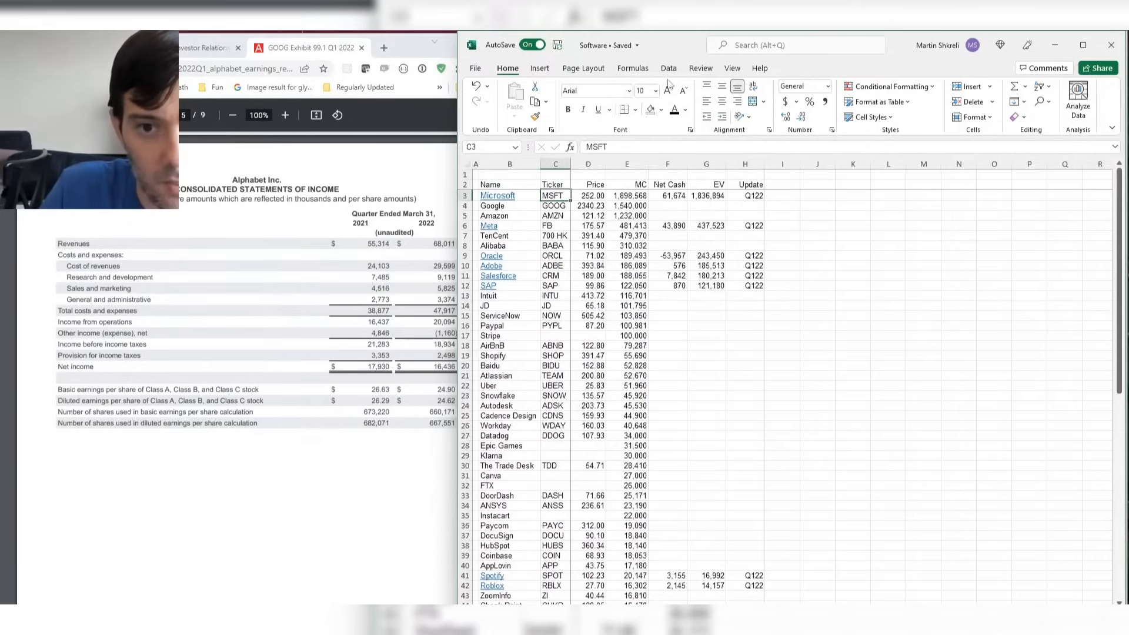
key("Left")
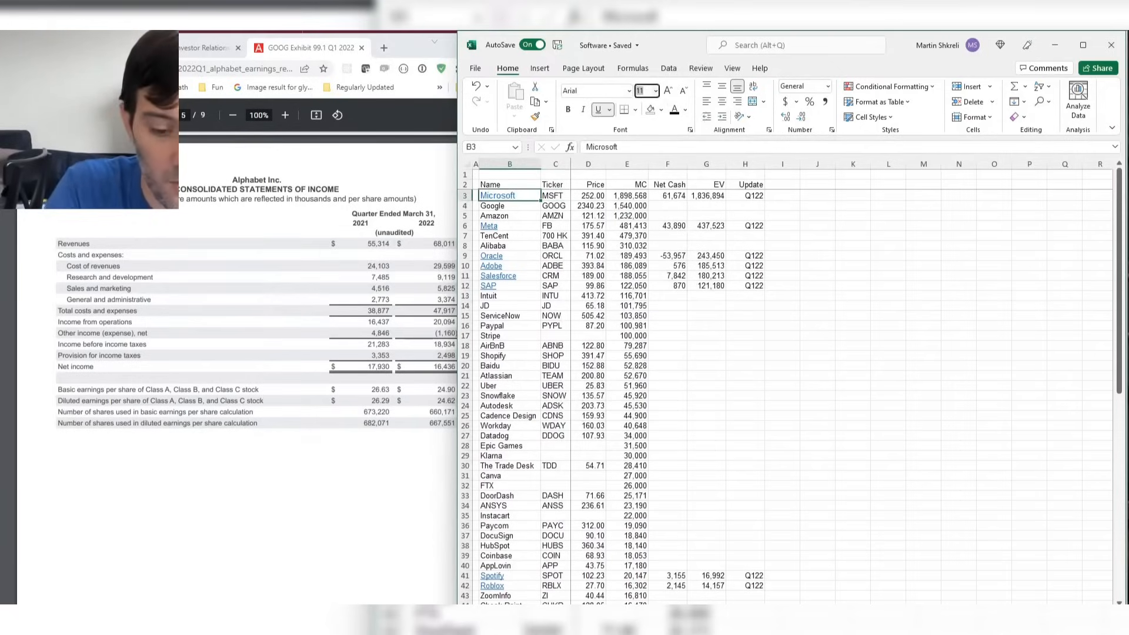
type("10")
key("Return")
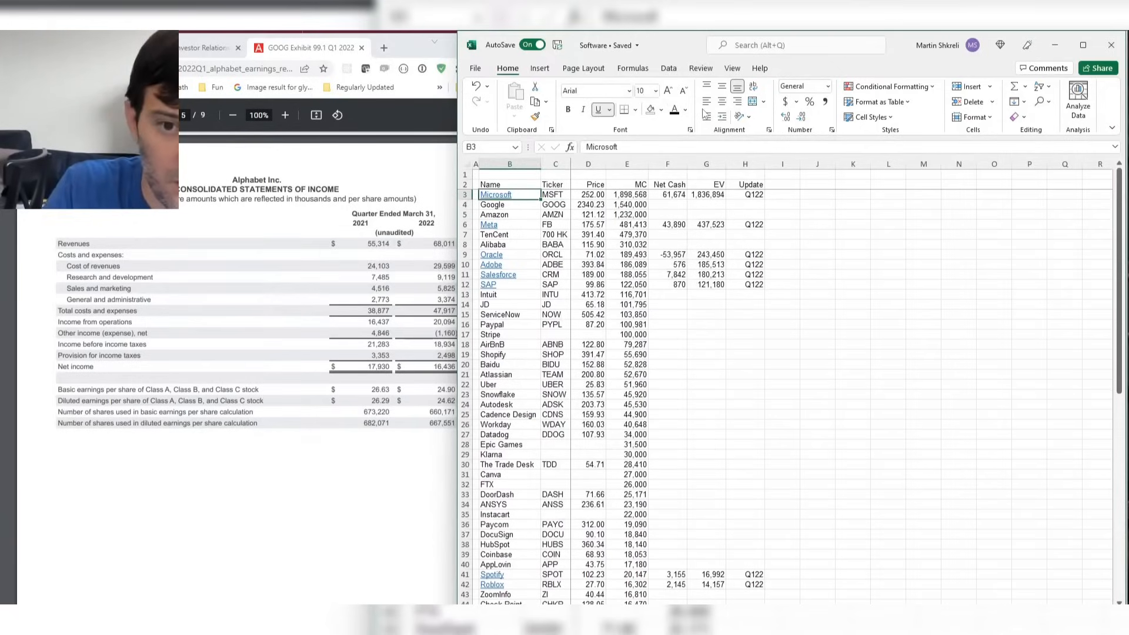
Test the edited Microsoft hyperlink and dismiss the dialog.
left_click(501, 198)
left_click(826, 396)
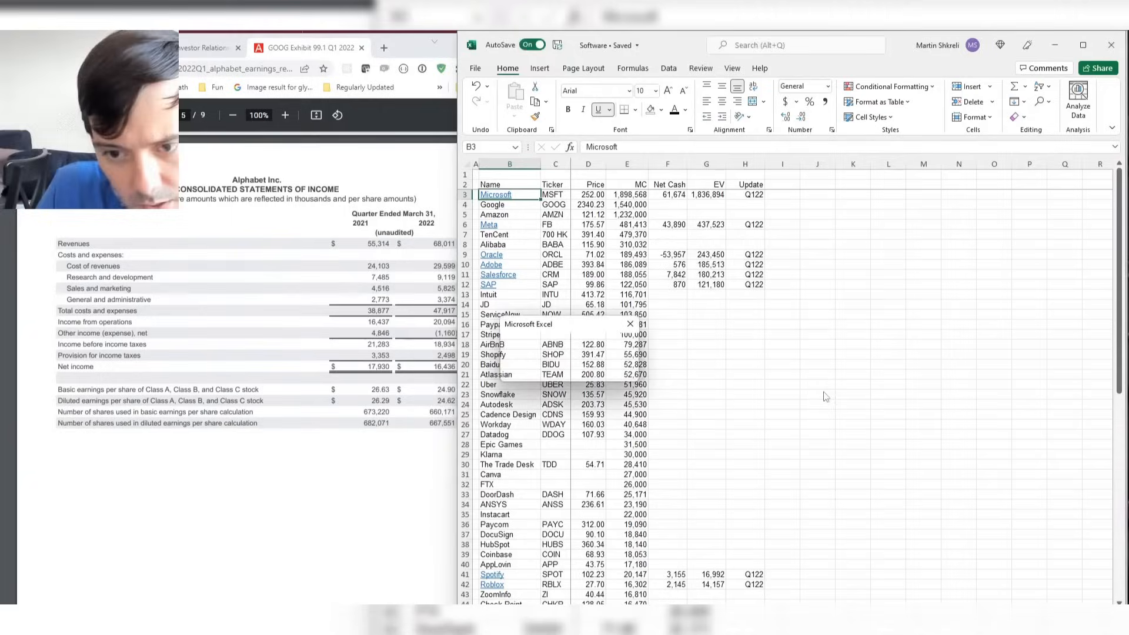
left_click(631, 325)
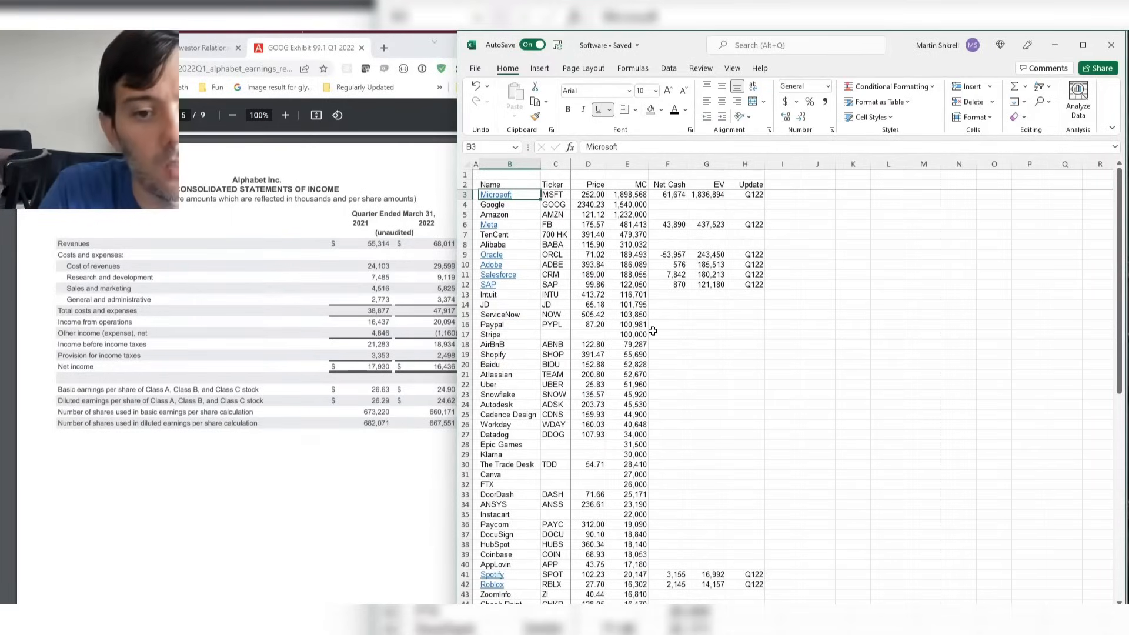
Open a Windows PowerShell window and move it over the lower part of the Software workbook.
key("ctrl+k")
key("Escape")
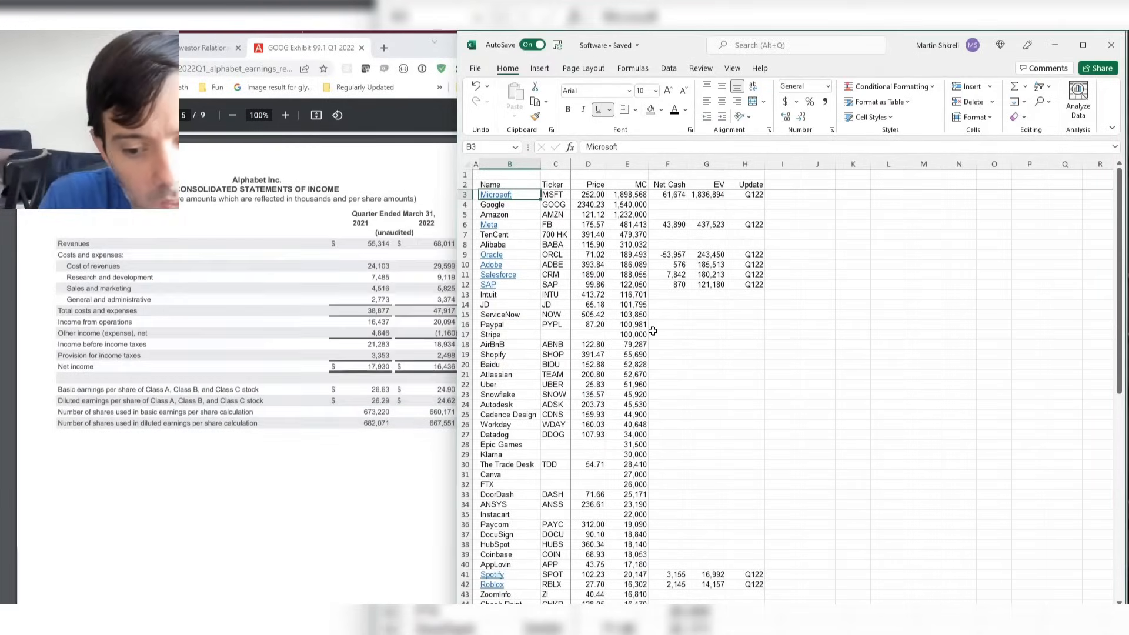
key("super")
type("powers")
key("Return")
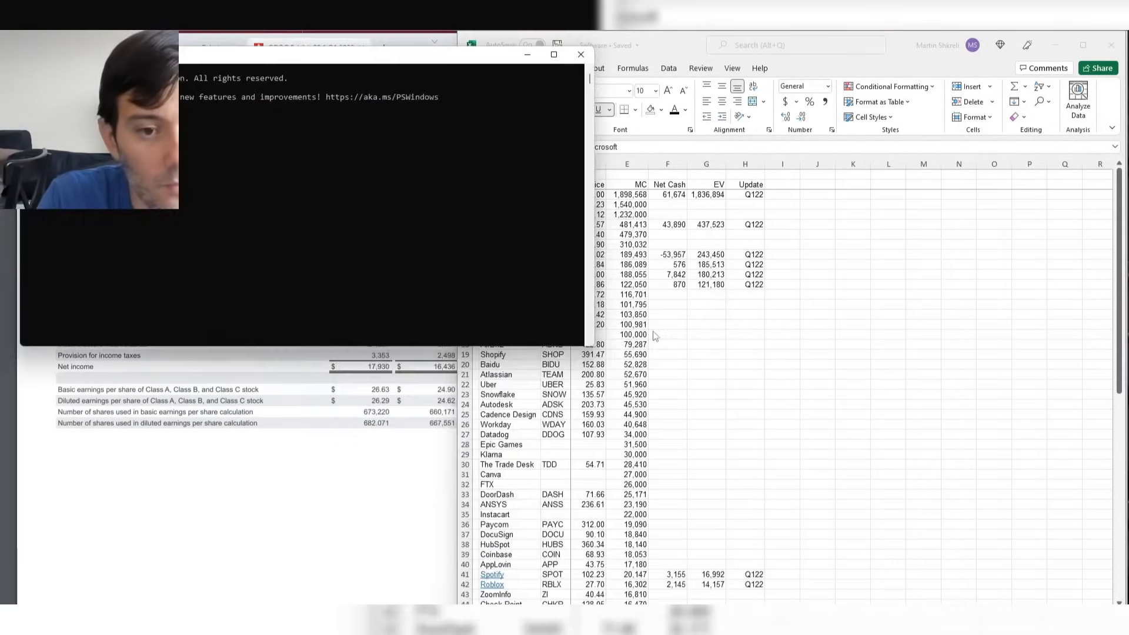
left_click_drag(317, 69, 830, 321)
In PowerShell, list the contents of the code folder and of its models subfolder.
type("cd code")
key("Return")
type("ls")
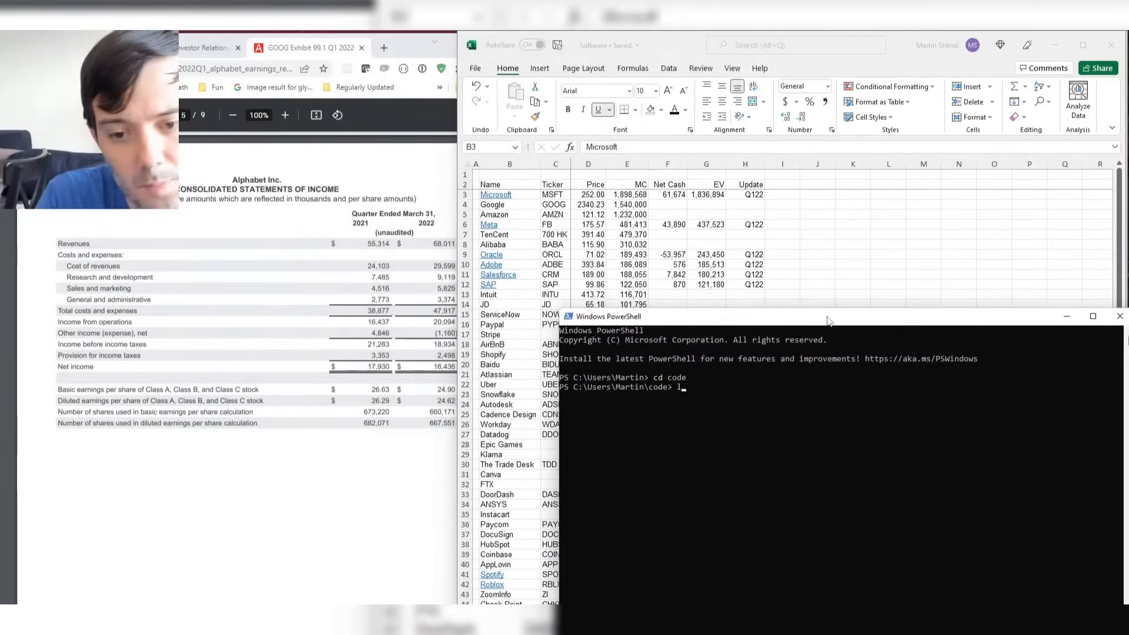
key("Return")
type("cd models")
key("Return")
type("ls")
key("Return")
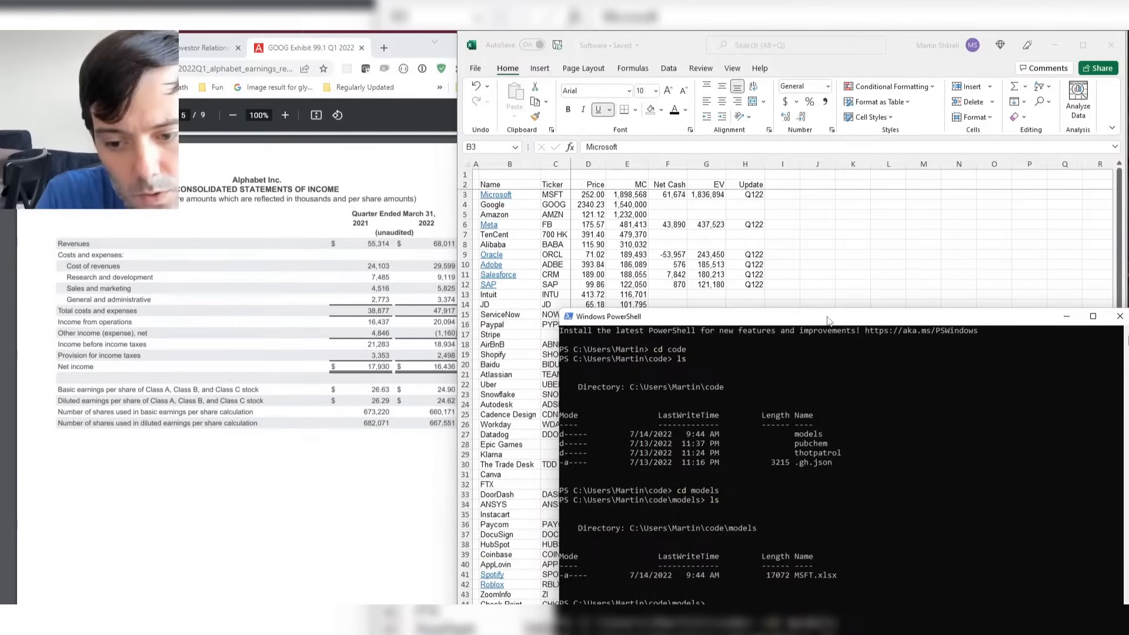
Edit the Microsoft hyperlink's address in the Software workbook to use lowercase folder names, code\models, and apply it.
key("alt+Tab")
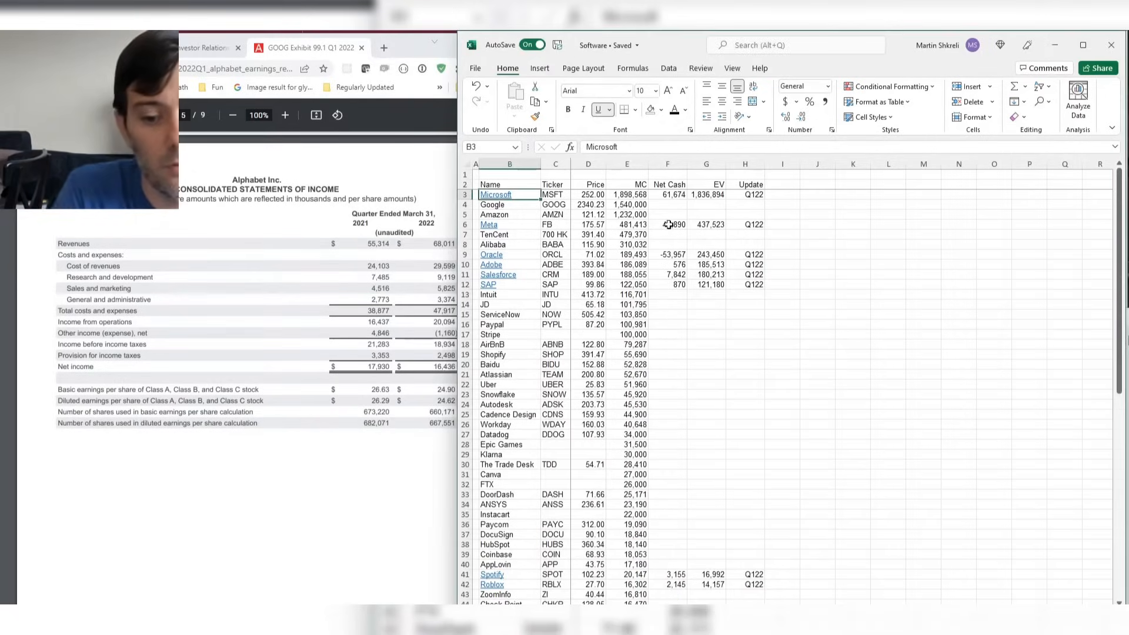
key("ctrl+k")
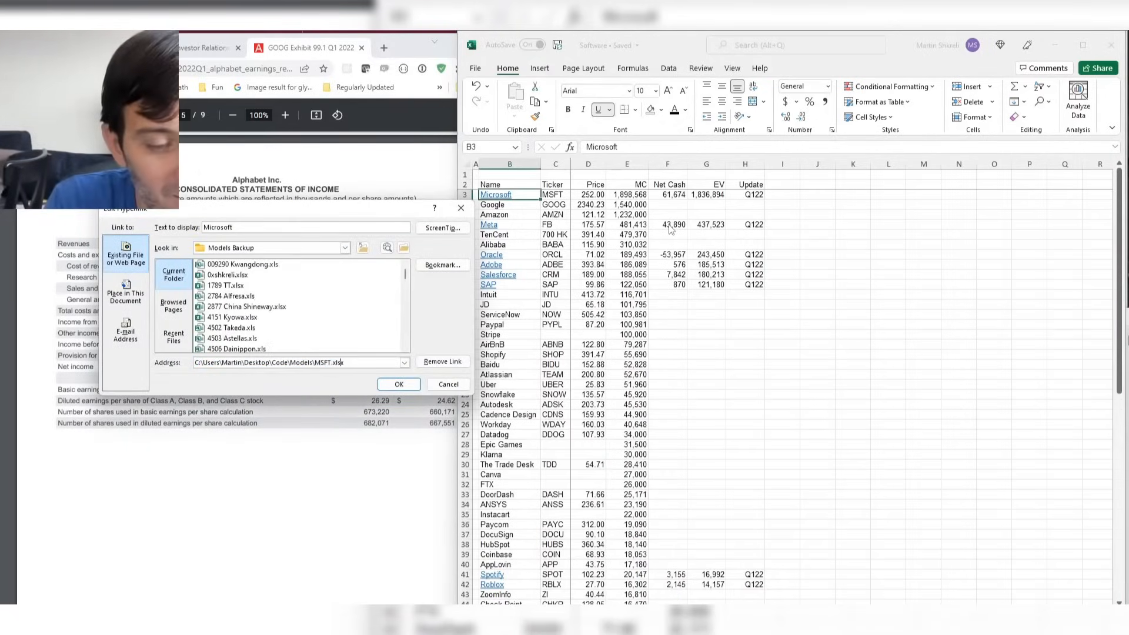
key("Left")
key("Delete")
type("c")
key("Right")
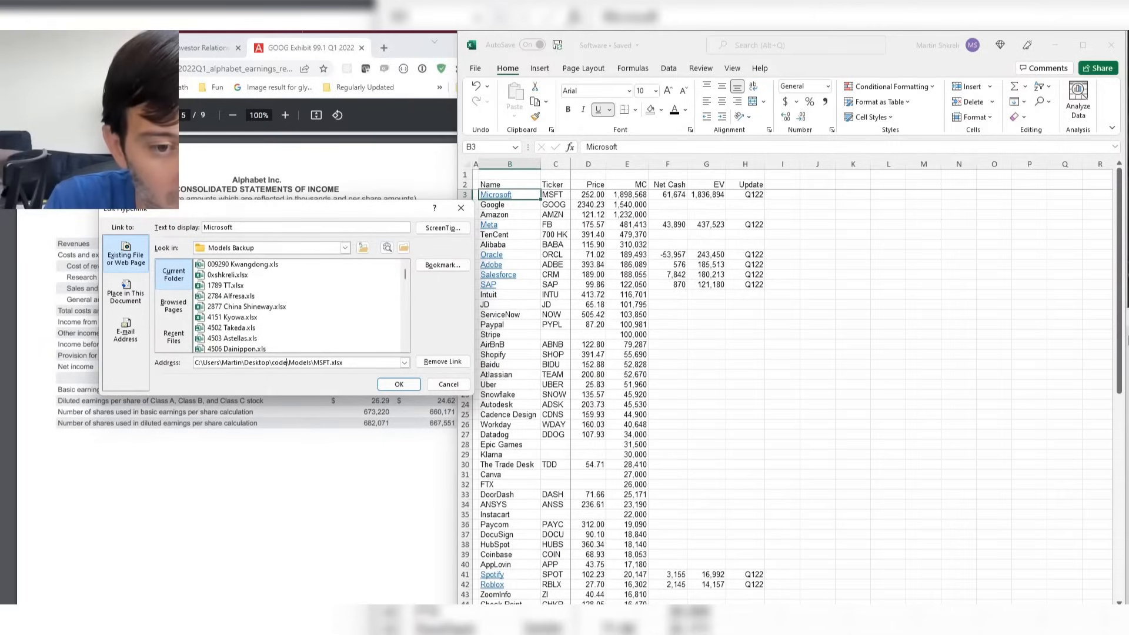
type("m")
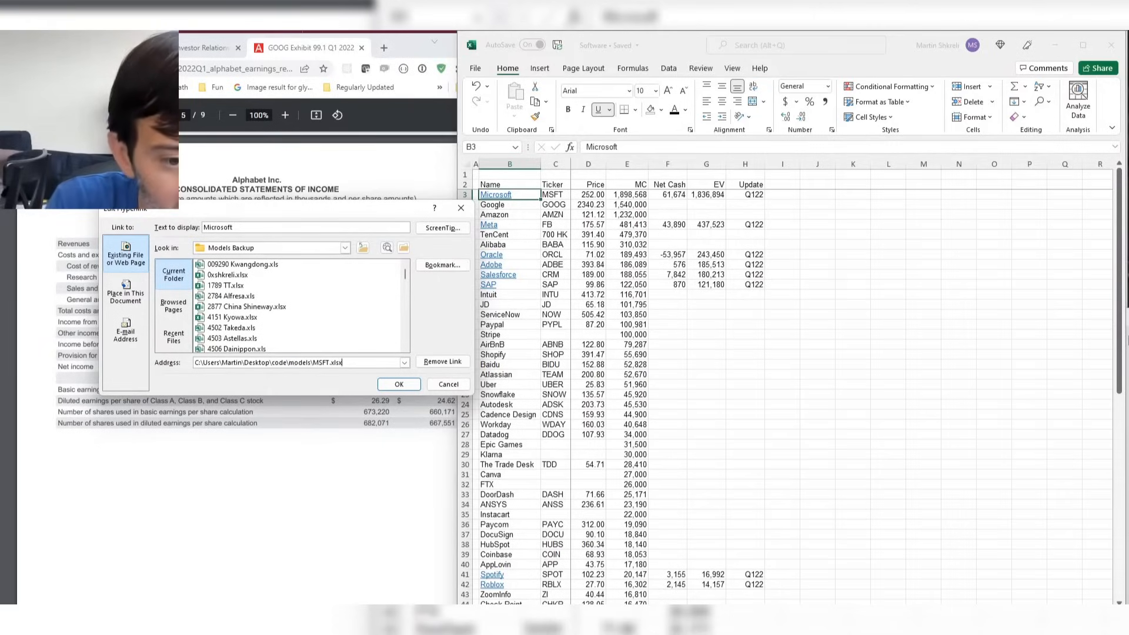
key("alt+Tab")
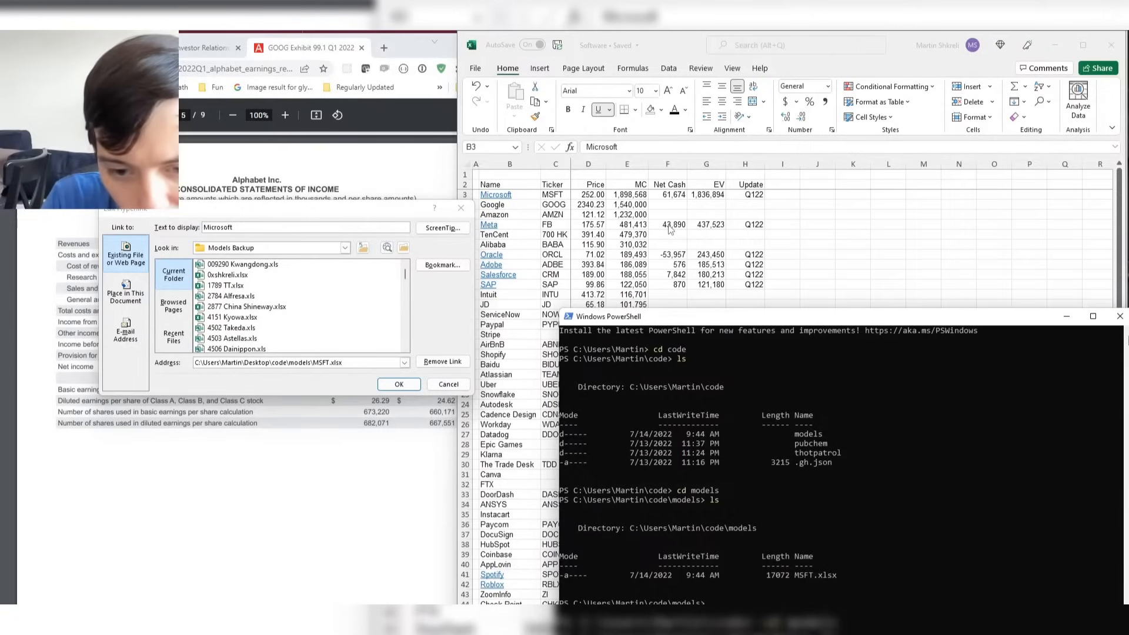
key("alt+Tab")
key("alt+Tab")
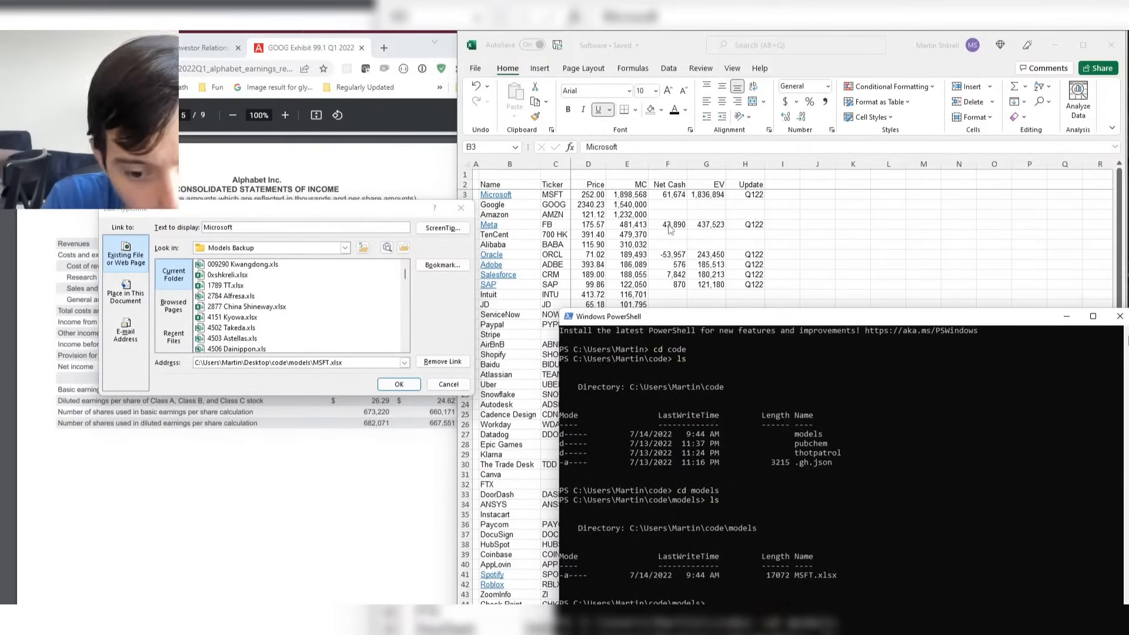
key("alt+Tab")
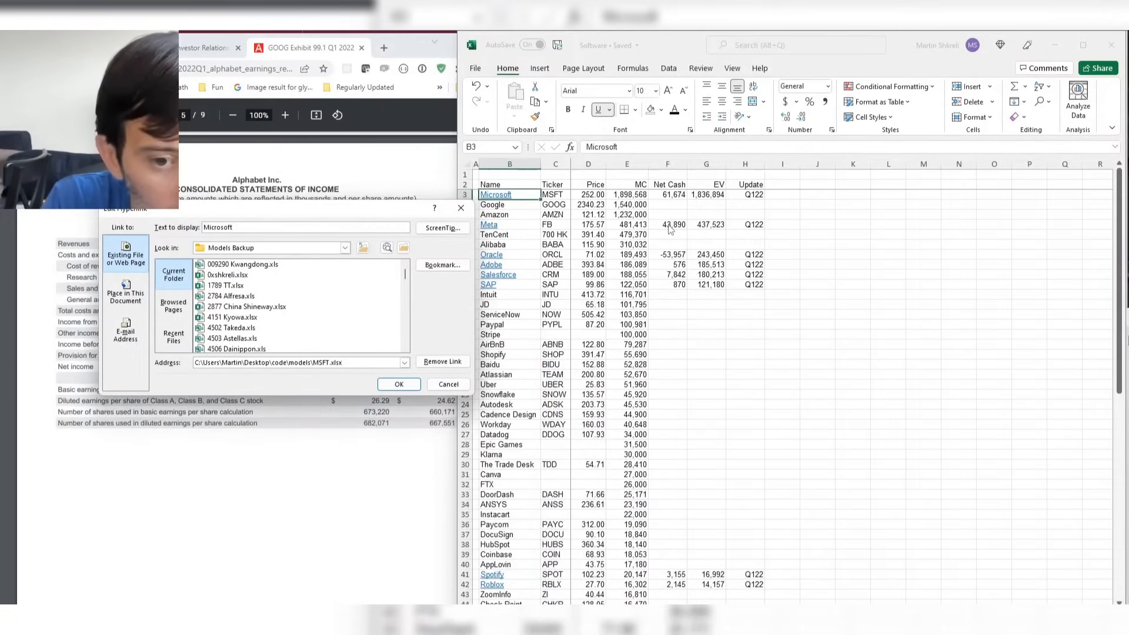
key("Return")
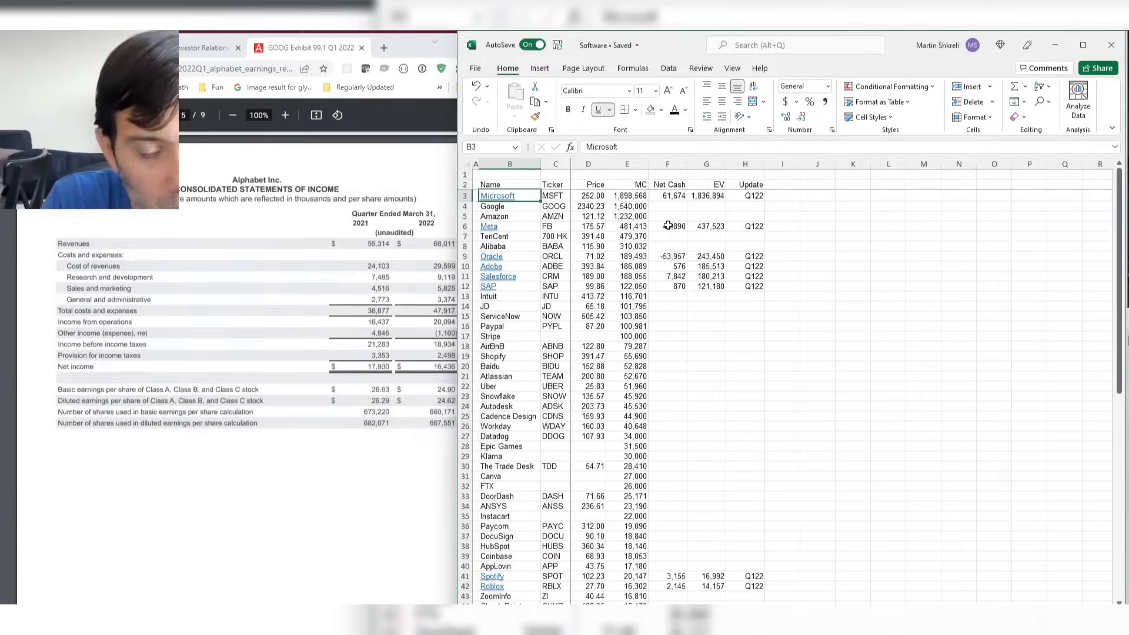
Test the Microsoft hyperlink, continuing past the security notice, and dismiss the resulting message.
left_click(504, 199)
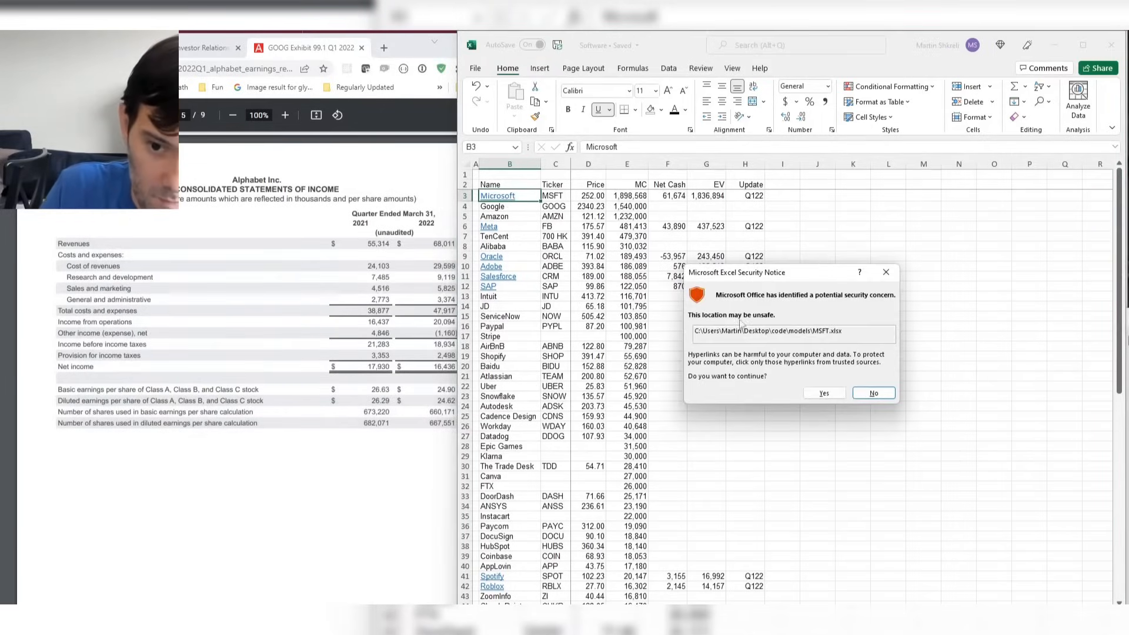
left_click(826, 392)
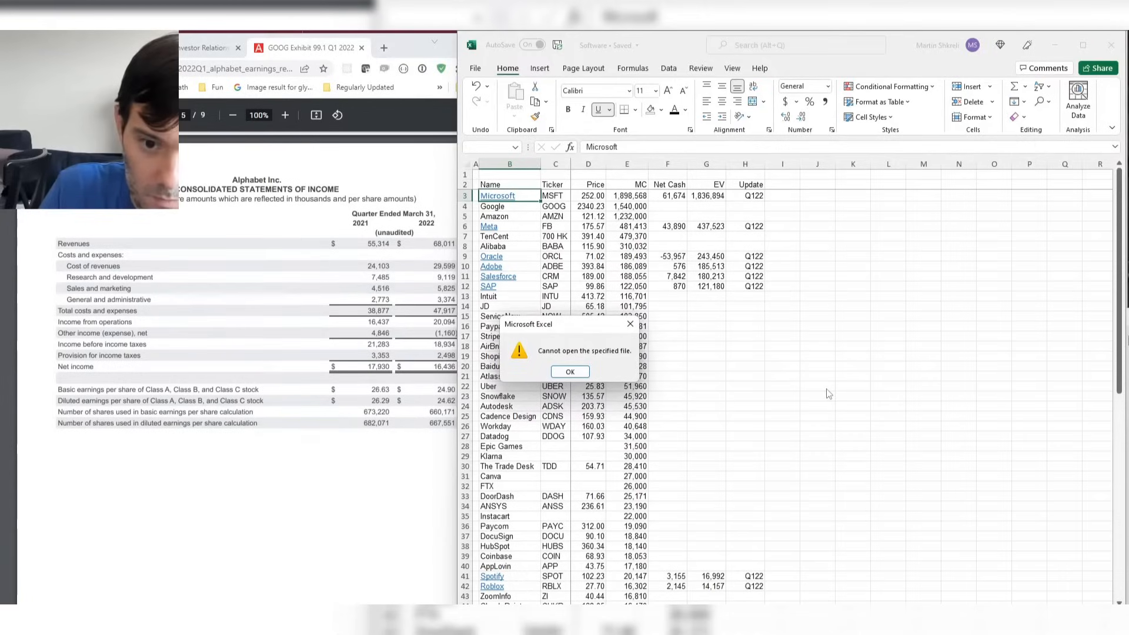
key("Return")
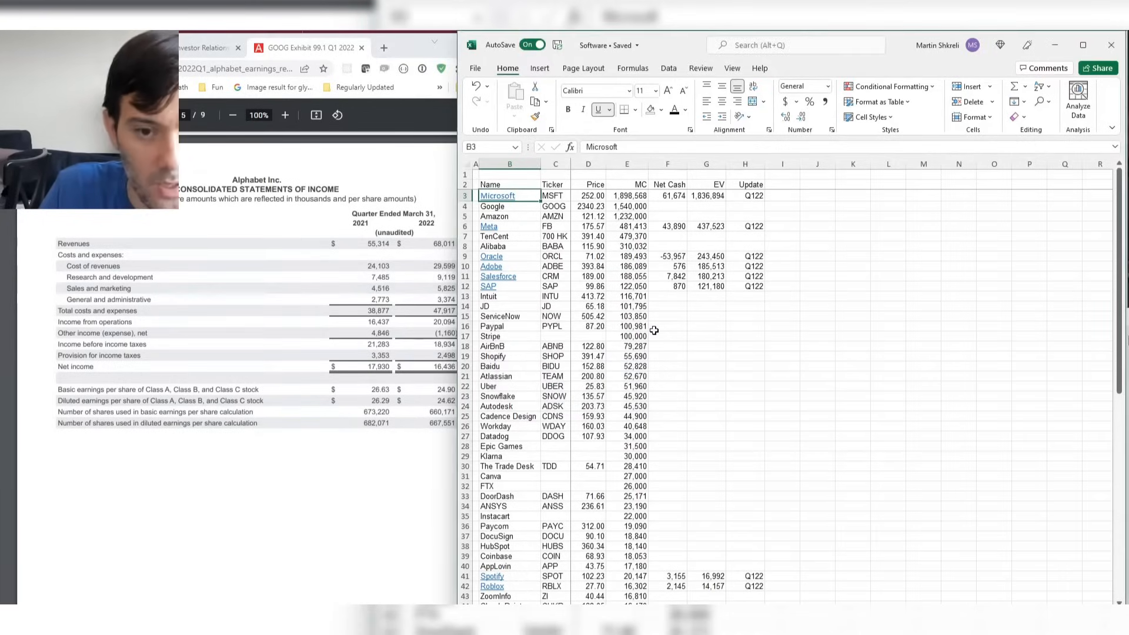
Set the Microsoft cell's font back to Arial, size 10.
left_click(604, 89)
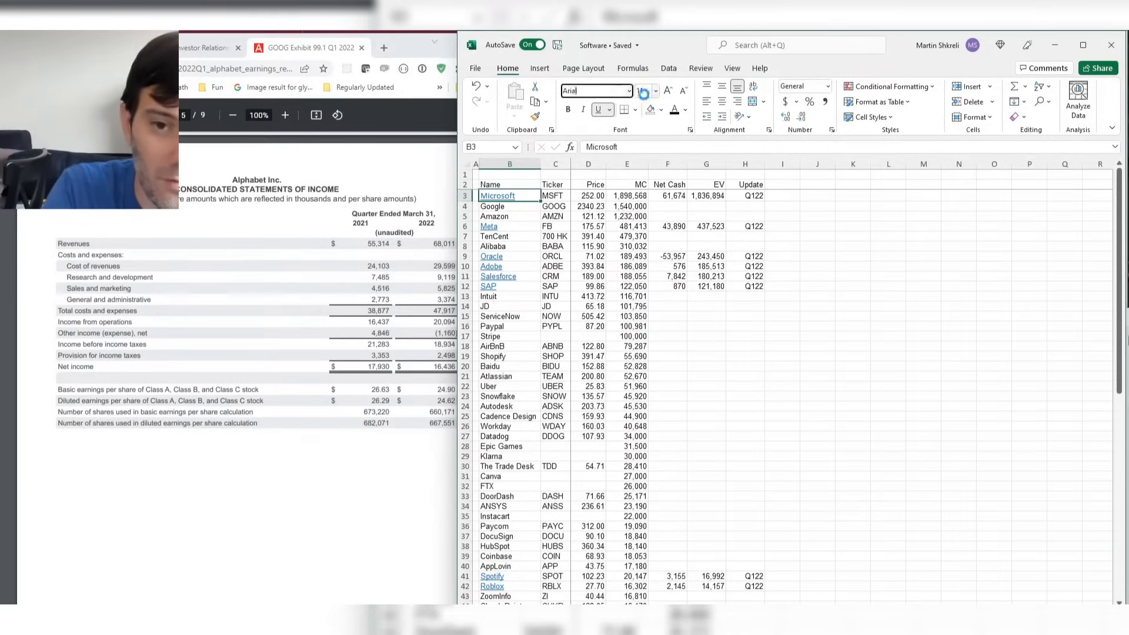
left_click(644, 93)
type("10")
key("Return")
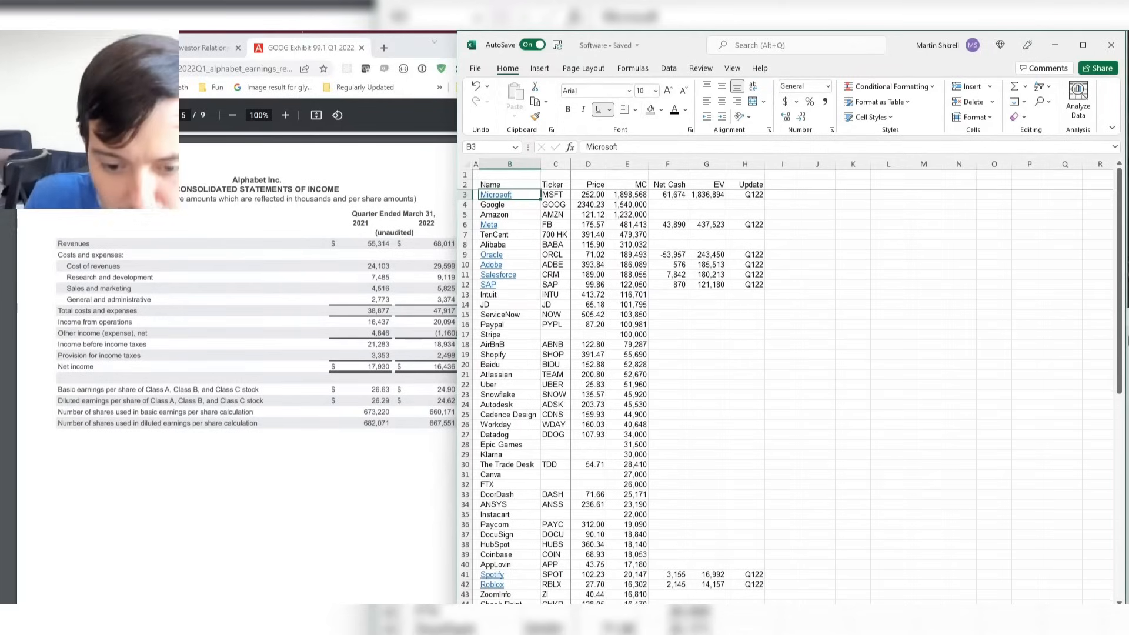
Open the recent MSFT workbook stored in the local code\models folder.
left_click(539, 622)
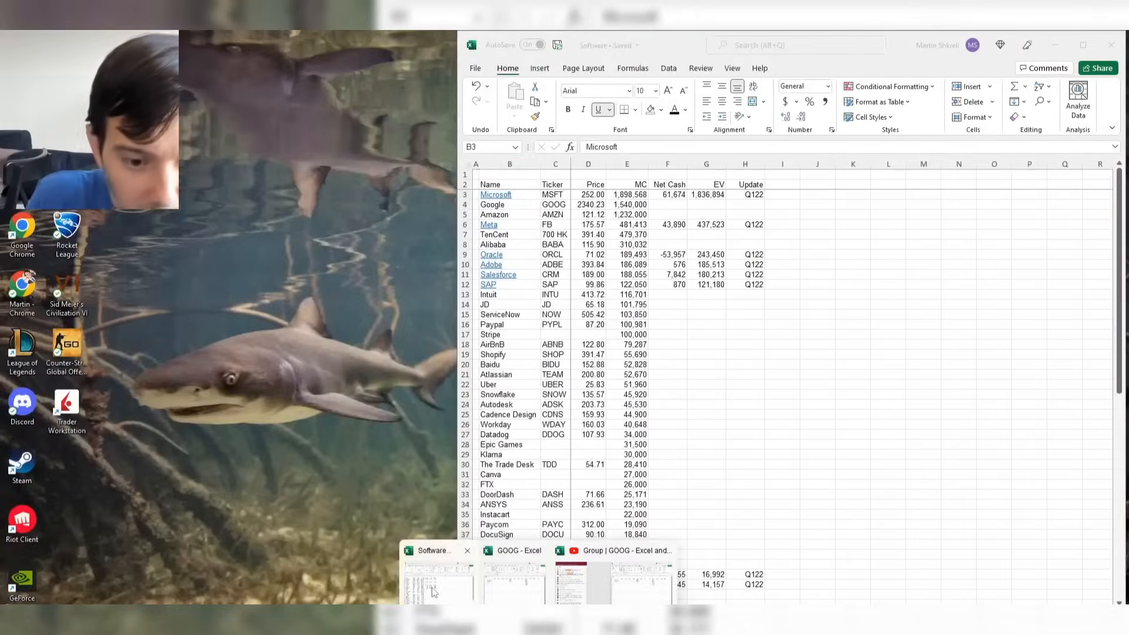
left_click(438, 582)
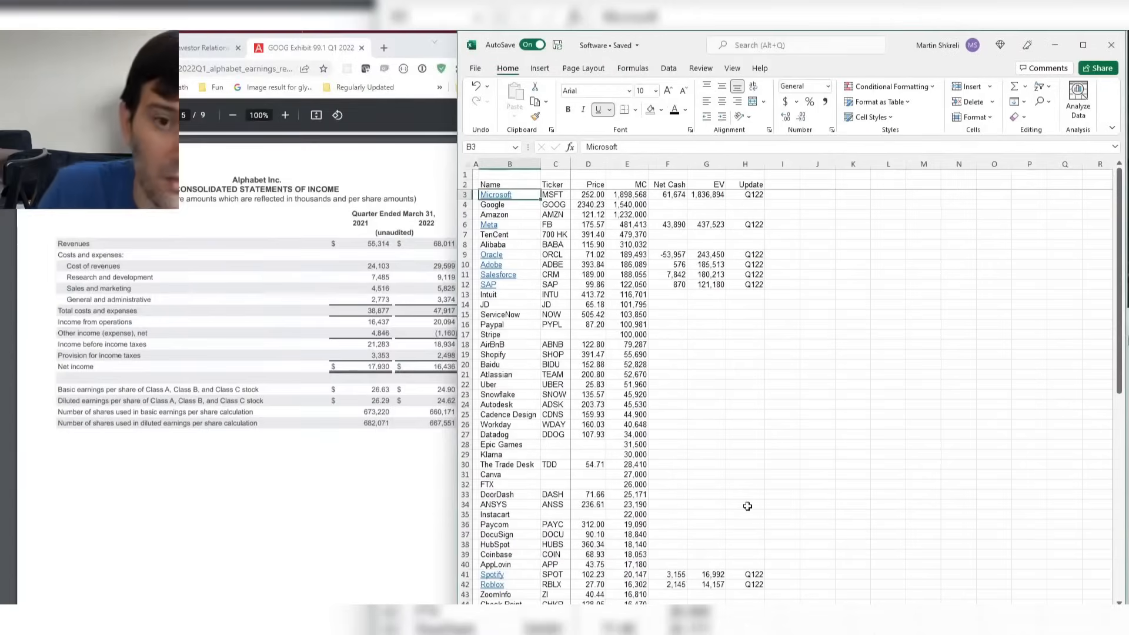
key("ctrl+o")
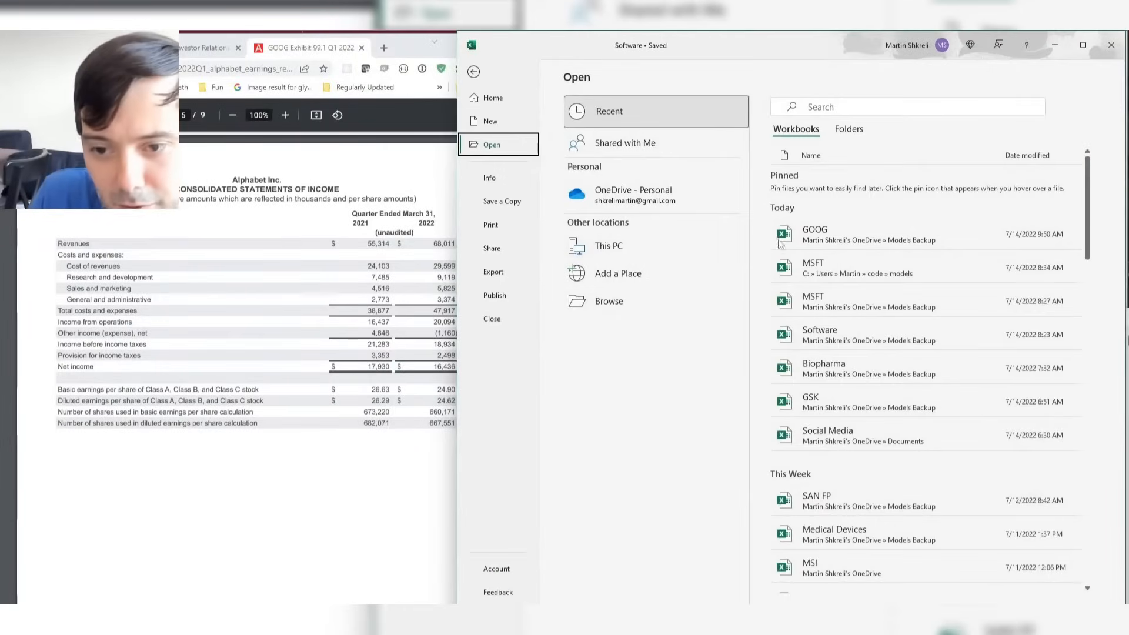
left_click(901, 277)
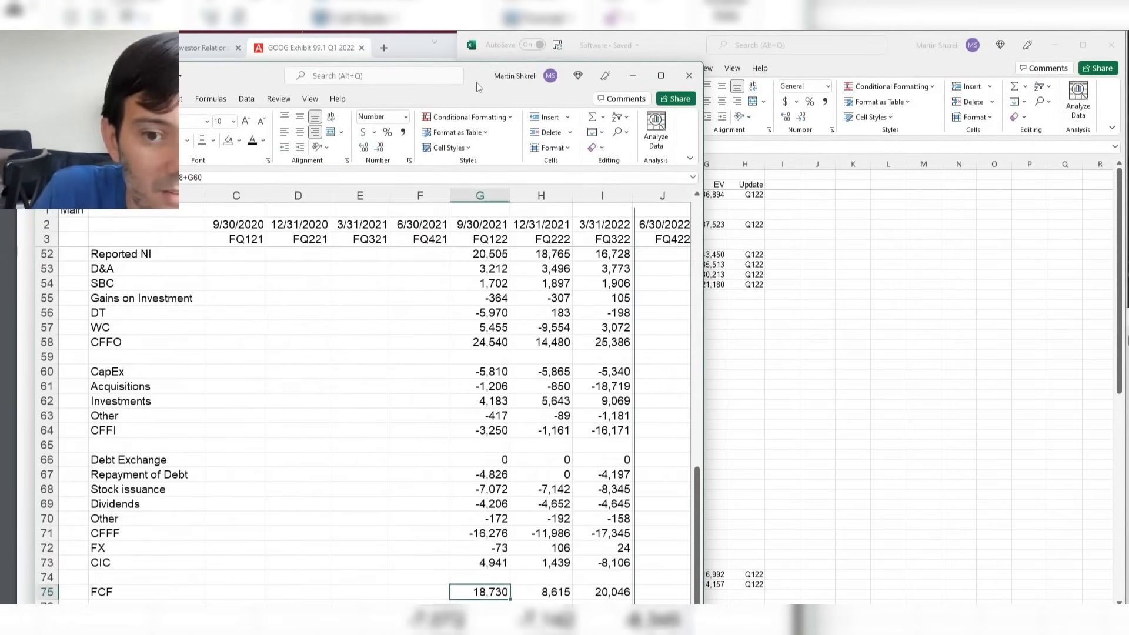
Clear the Service cell J9 in the 6/30/2022 column and save the MSFT workbook.
scroll(753, 322, "up", 9)
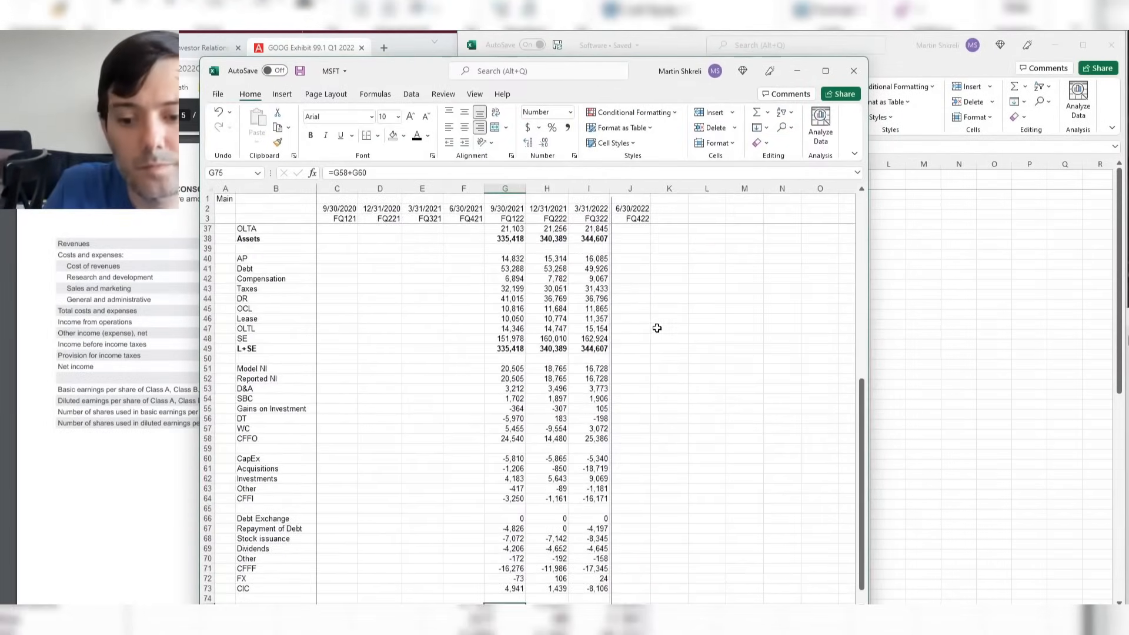
scroll(629, 283, "up", 7)
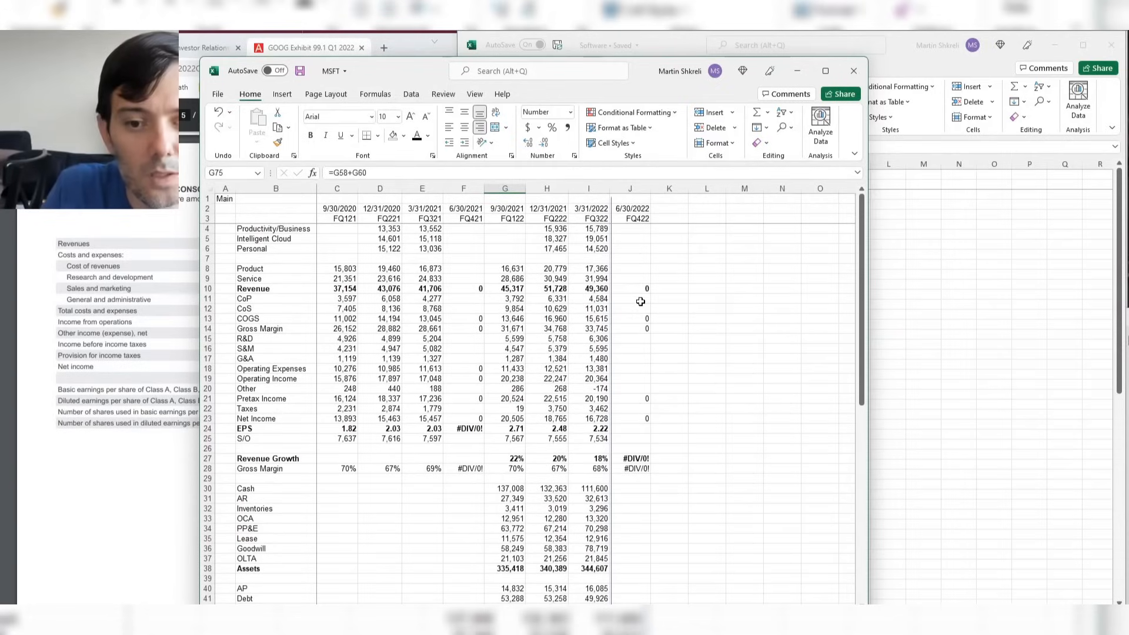
left_click(634, 280)
key("Return")
key("Up")
key("Delete")
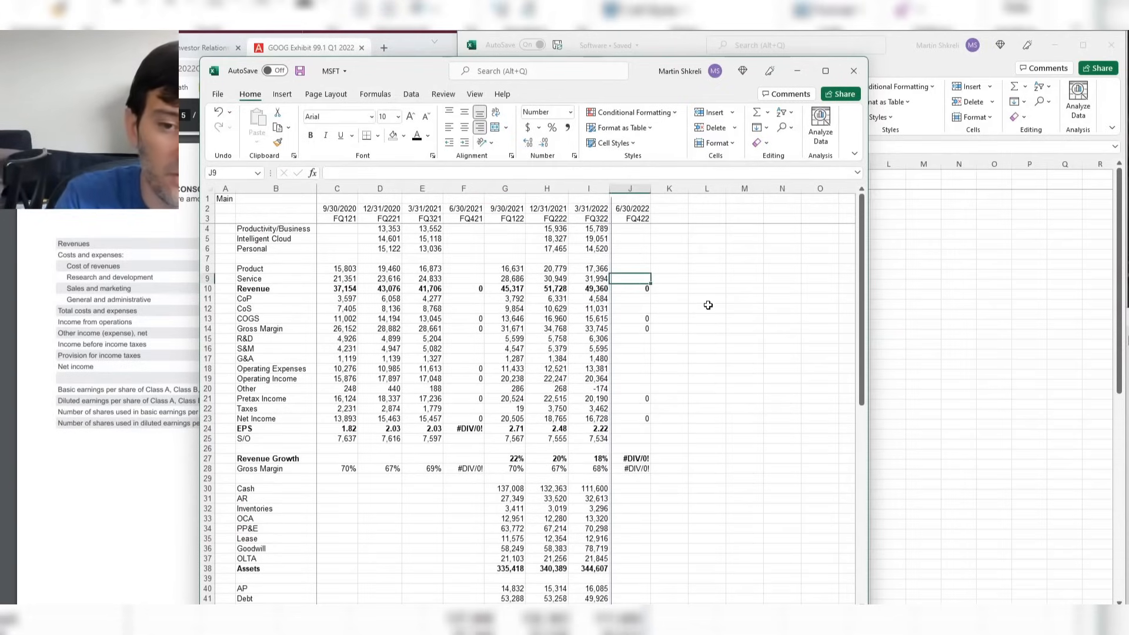
key("Left")
key("Left")
key("Down")
key("ctrl+s")
key("Right")
Close the Software workbook and exit the PowerShell session.
key("alt+Tab")
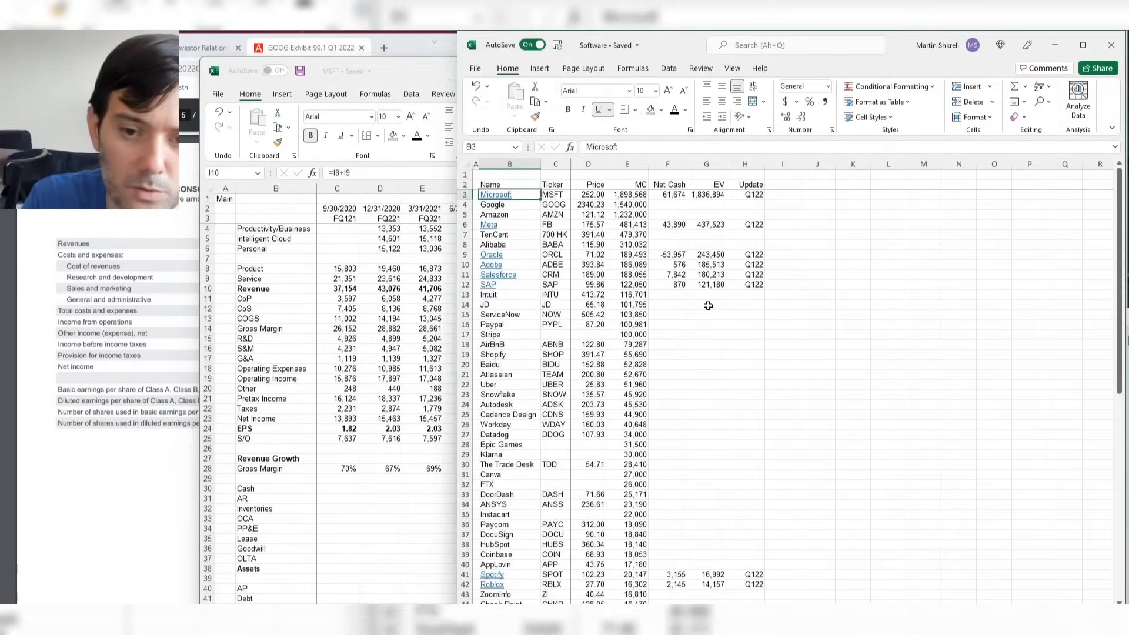
key("ctrl+w")
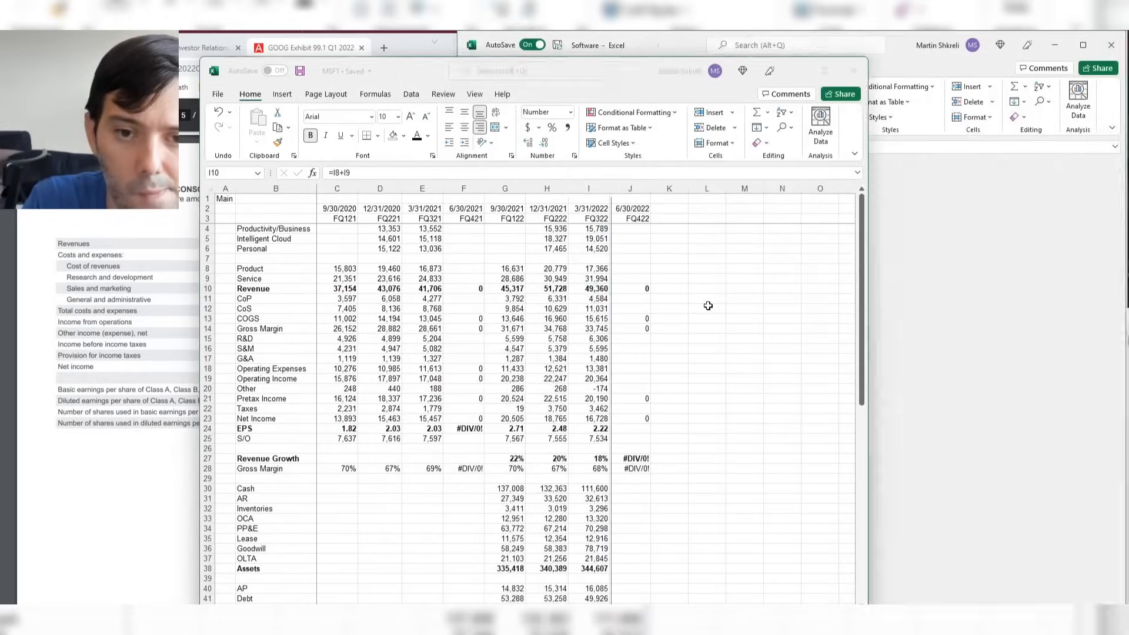
key("alt+Tab")
type("exit")
key("Return")
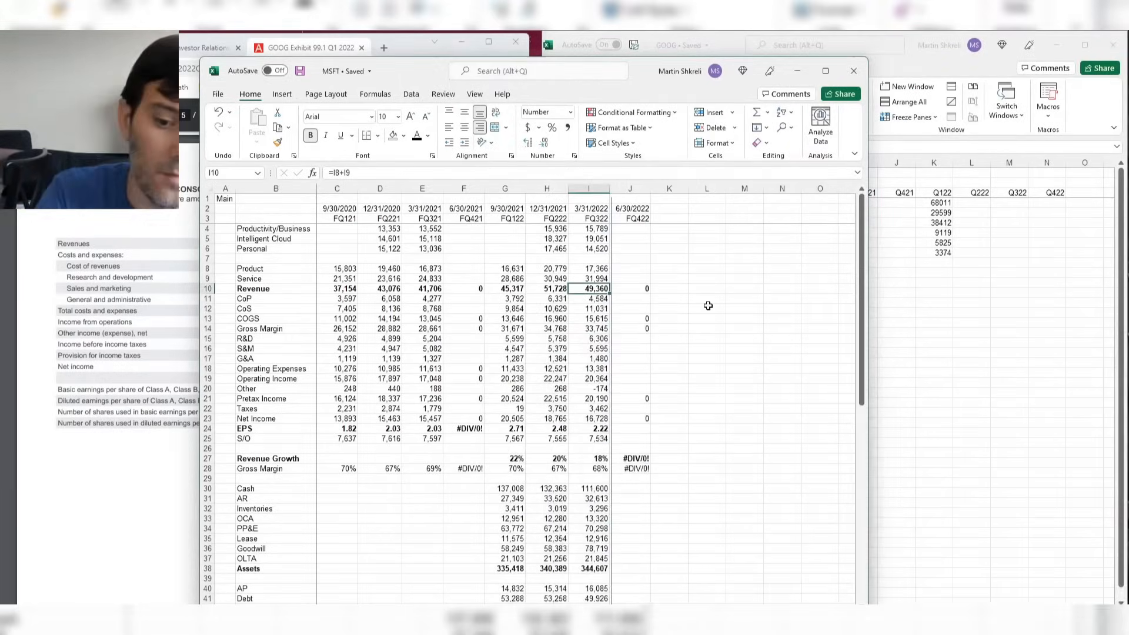
Switch to the GOOG workbook and make the entire Revenue row bold.
key("alt+Tab")
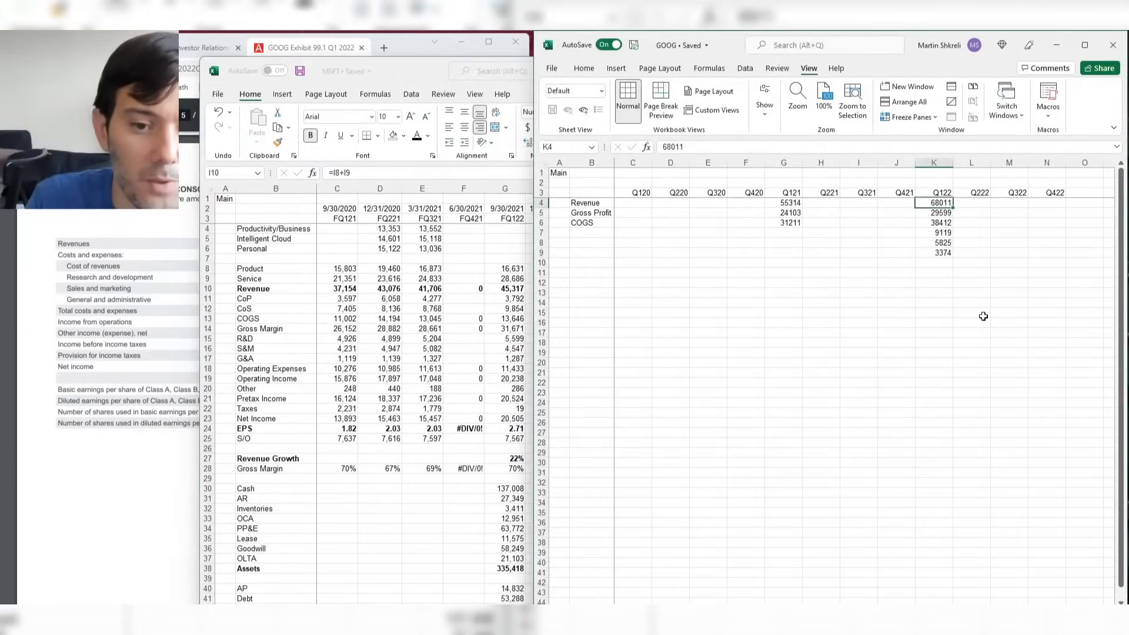
key("shift+space")
key("ctrl+b")
key("shift+BackSpace")
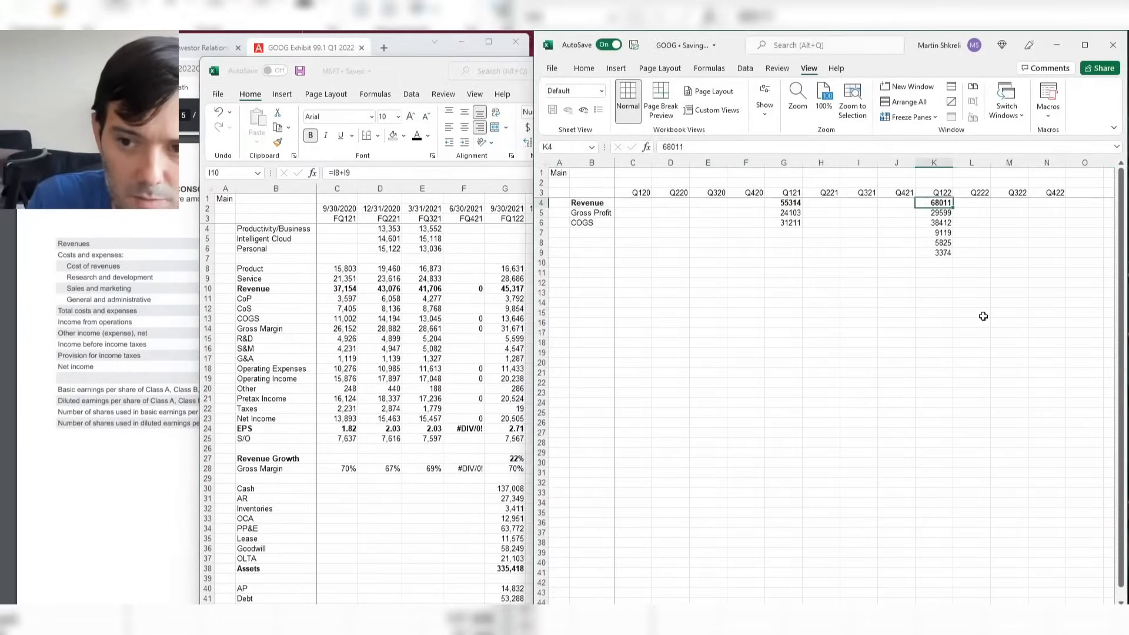
Format the Revenue row as numbers with 0 decimal places and a thousands separator.
key("shift+space")
key("ctrl+1")
key("Tab")
key("Down")
key("Tab")
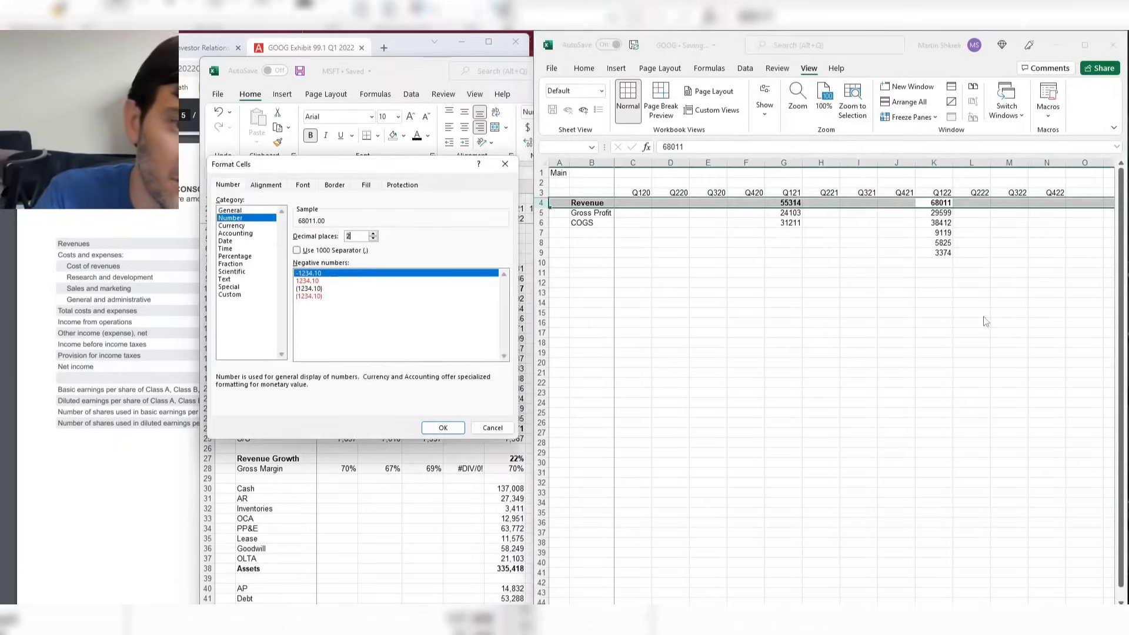
type("0")
key("Tab")
key("space")
key("Return")
key("shift+BackSpace")
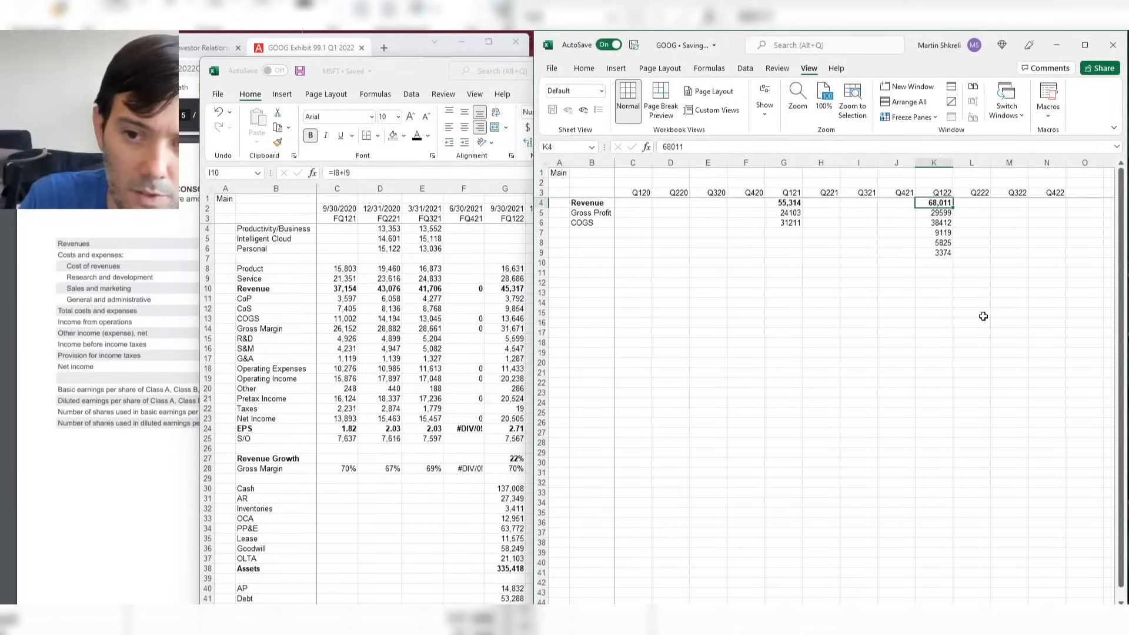
key("ctrl+Left")
key("ctrl+Left")
key("ctrl+Right")
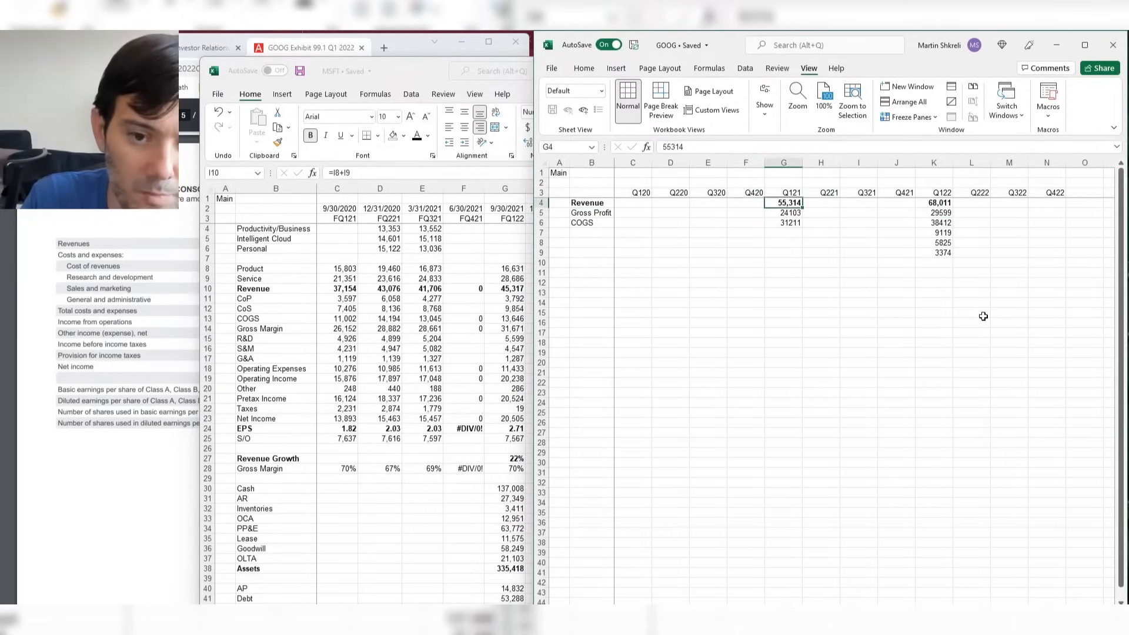
key("ctrl+Right")
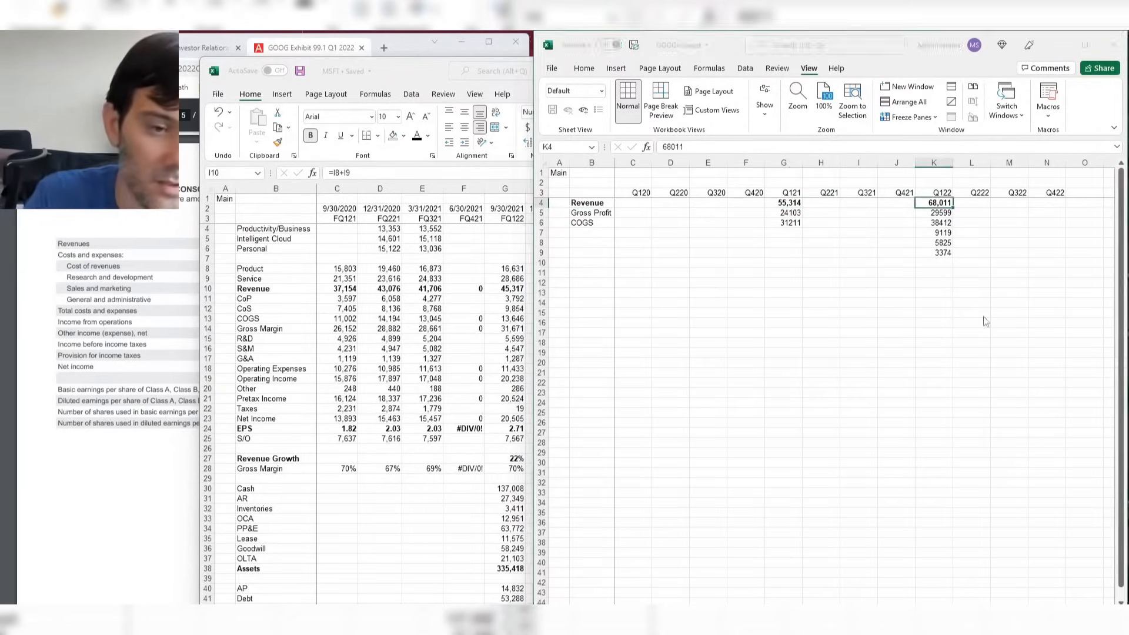
Switch to Chrome and search the web for "microsoft founded" in a new tab.
key("alt+Tab")
key("ctrl+t")
type("microsoft founded")
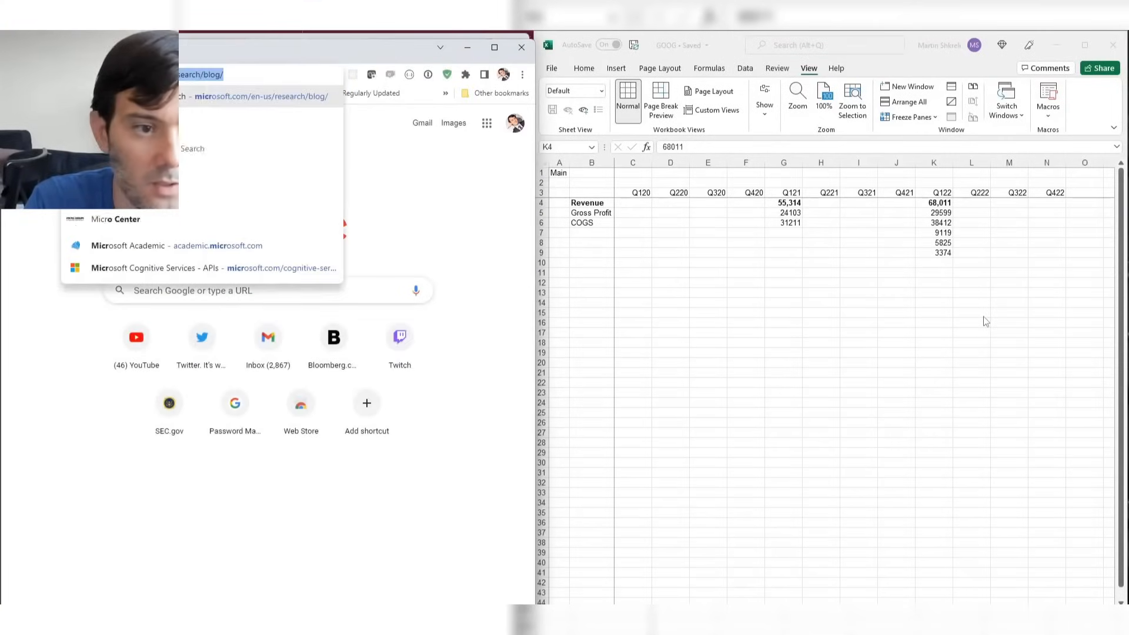
key("Return")
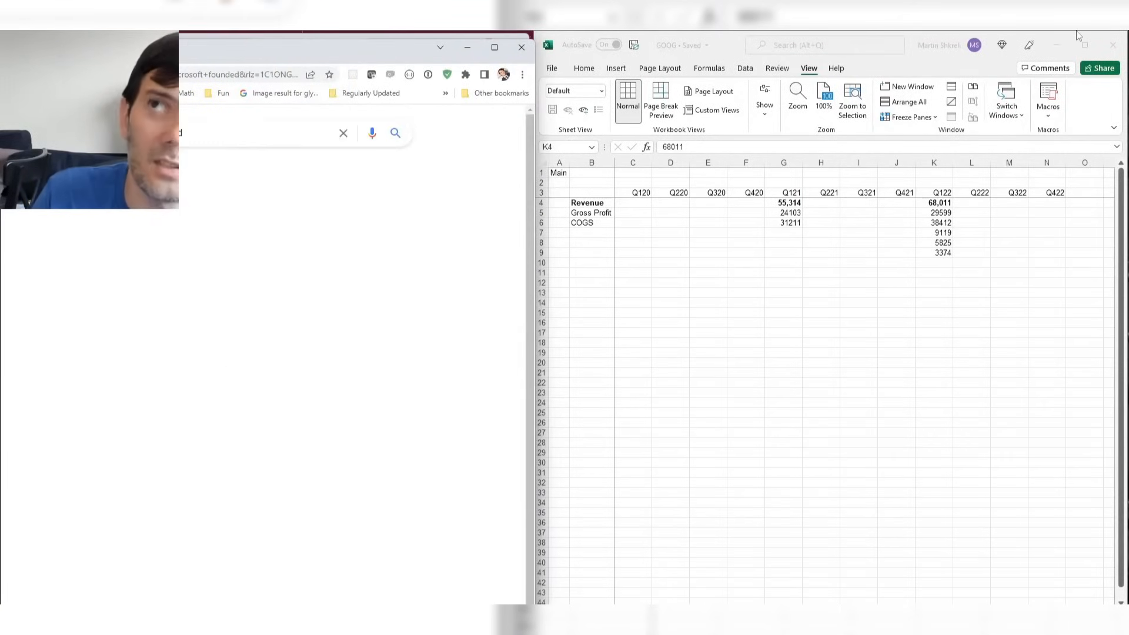
Move the search tab into its own window and change the web search to "microsoft 1978".
left_click_drag(291, 59, 937, 151)
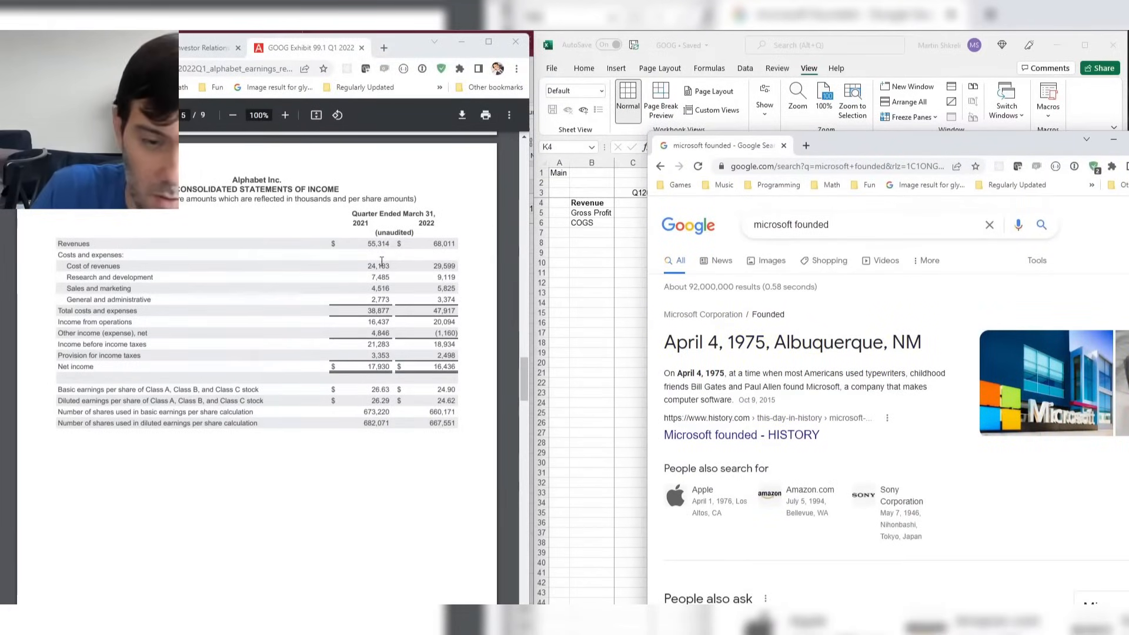
left_click(841, 223)
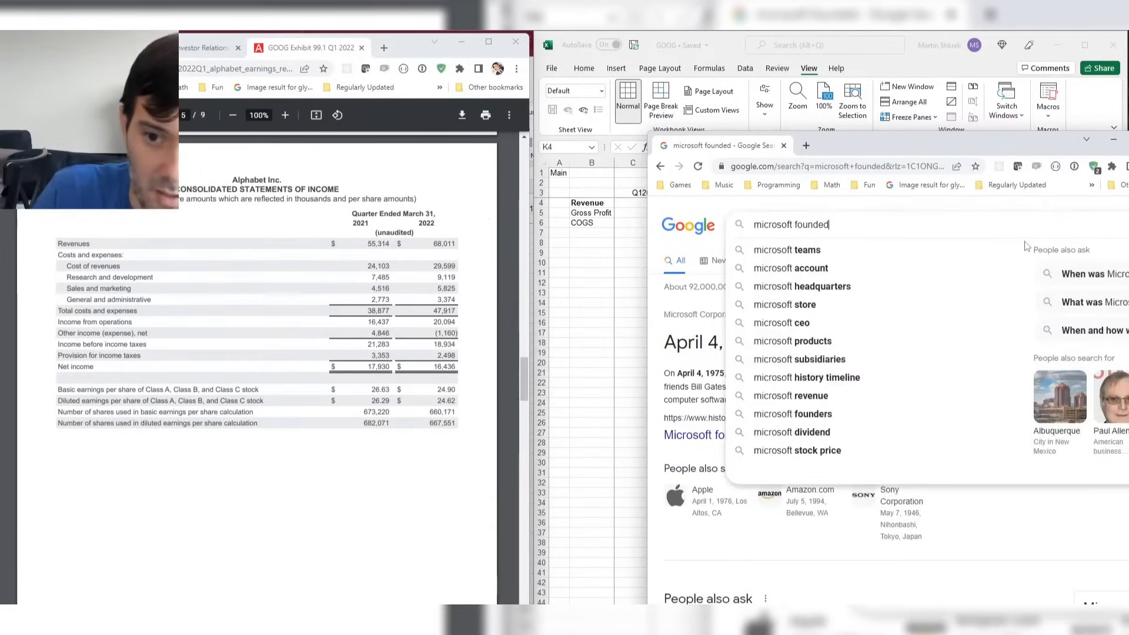
key("ctrl+shift+Left")
key("BackSpace")
type("1978")
key("Return")
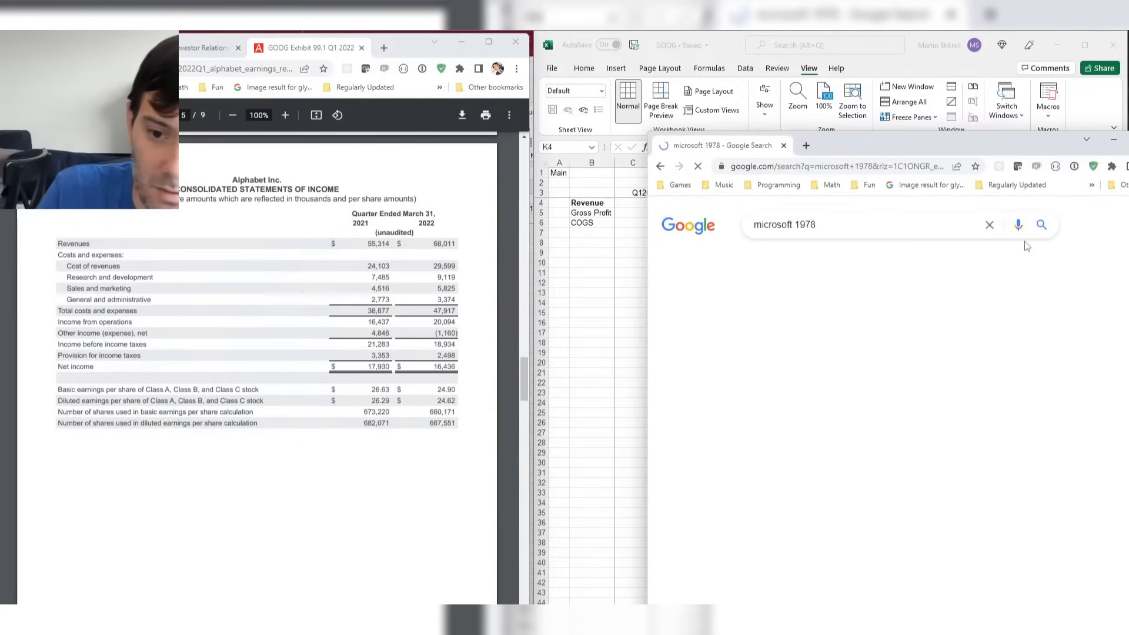
Look through the search results and open the YouTube video "History of Microsoft -- 1978".
scroll(1085, 456, "down", 3)
scroll(1011, 455, "down", 2)
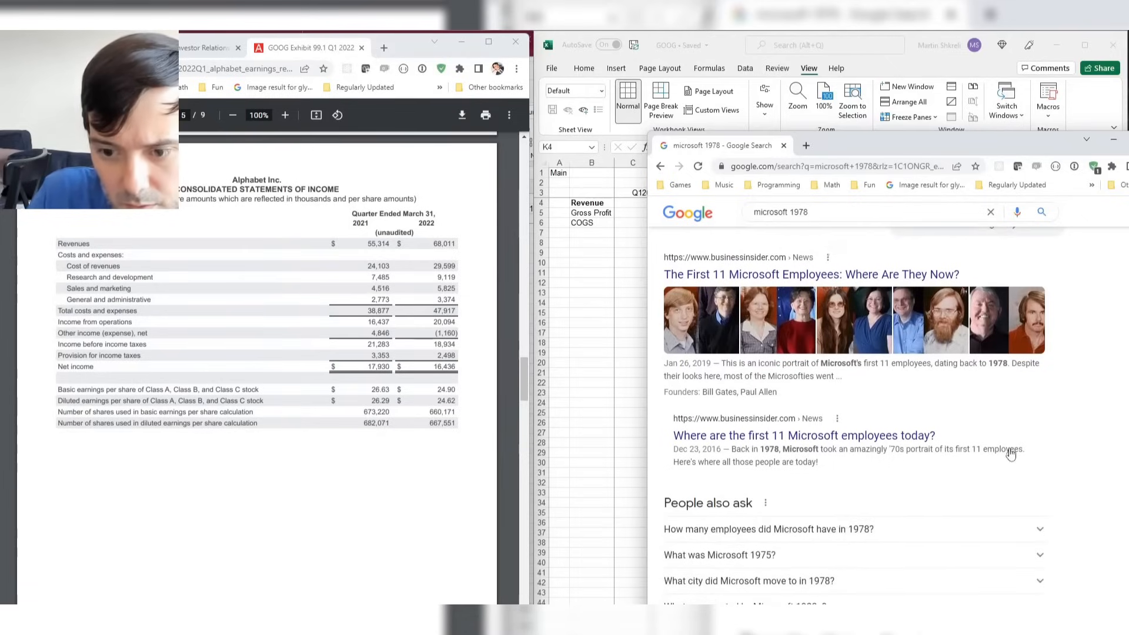
scroll(892, 388, "down", 3)
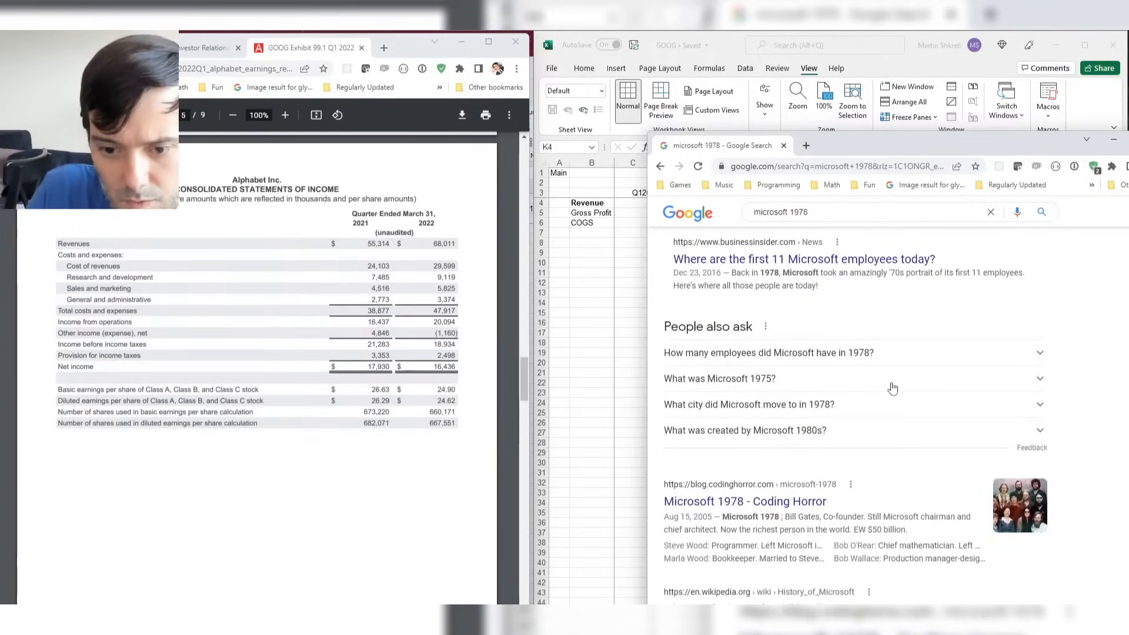
scroll(893, 388, "down", 2)
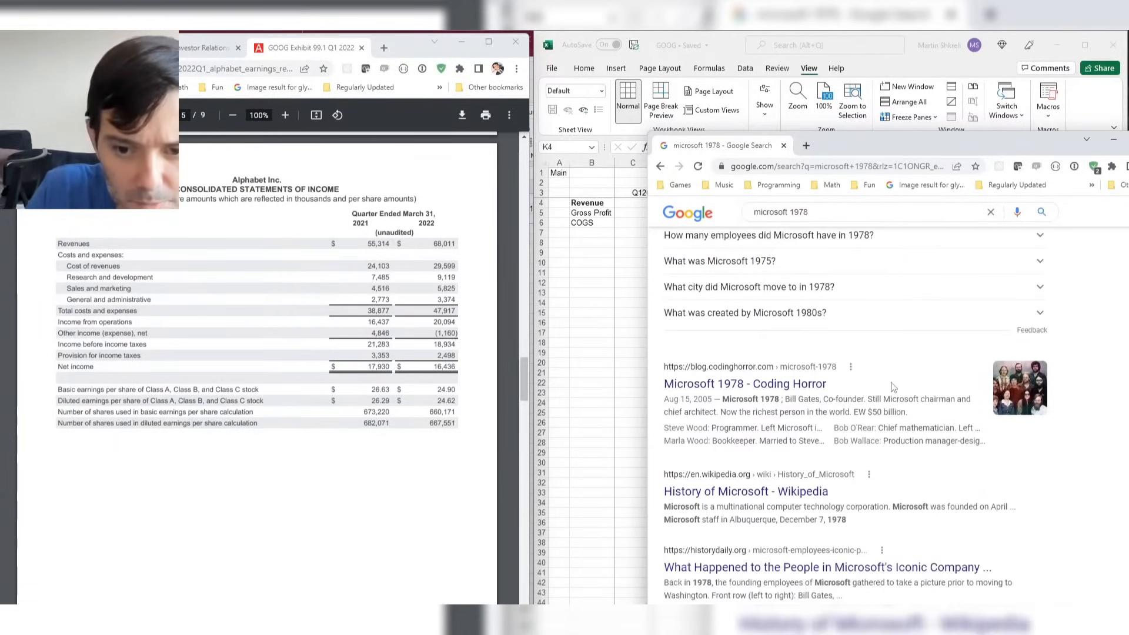
scroll(893, 387, "down", 3)
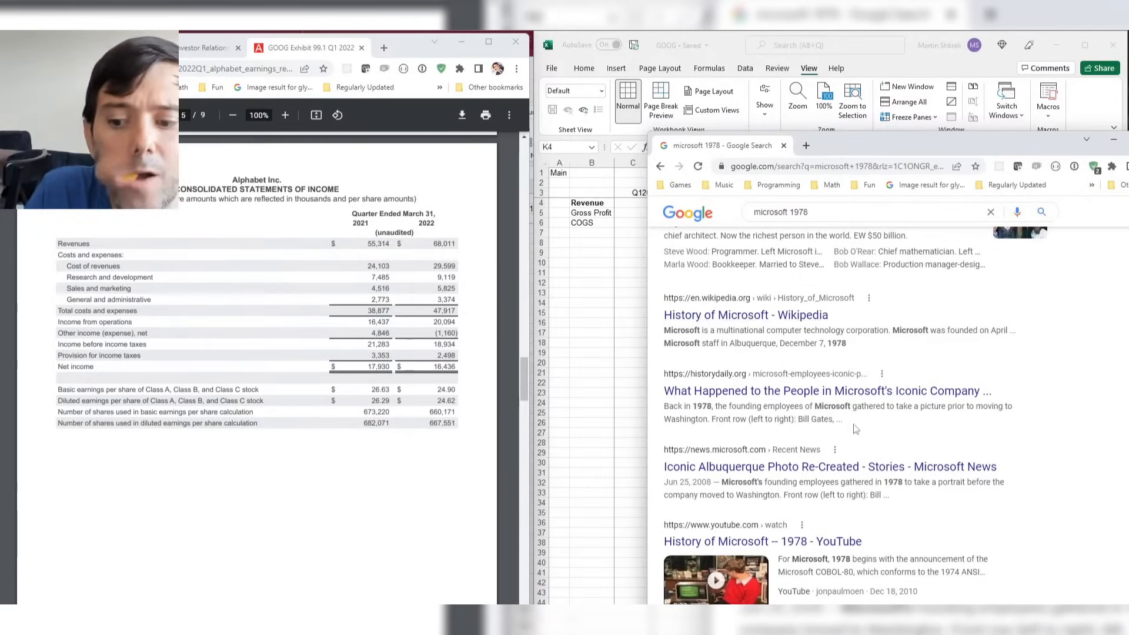
left_click(805, 542)
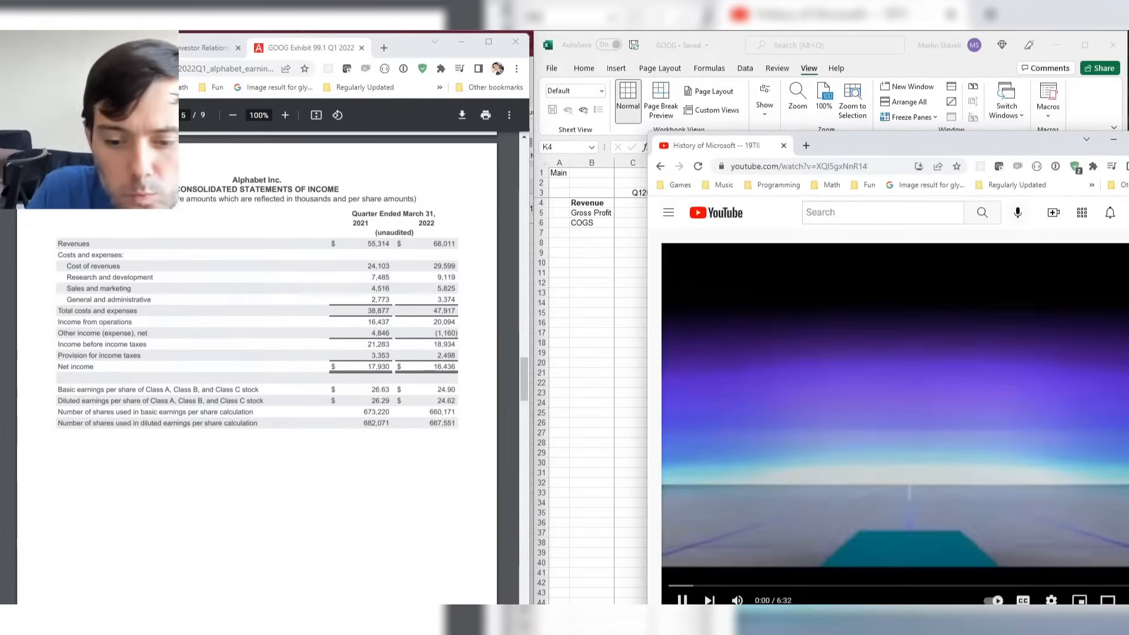
Watch the opening of the video, skip ahead to the Bill Gates interview, and close the video window.
left_click(737, 600)
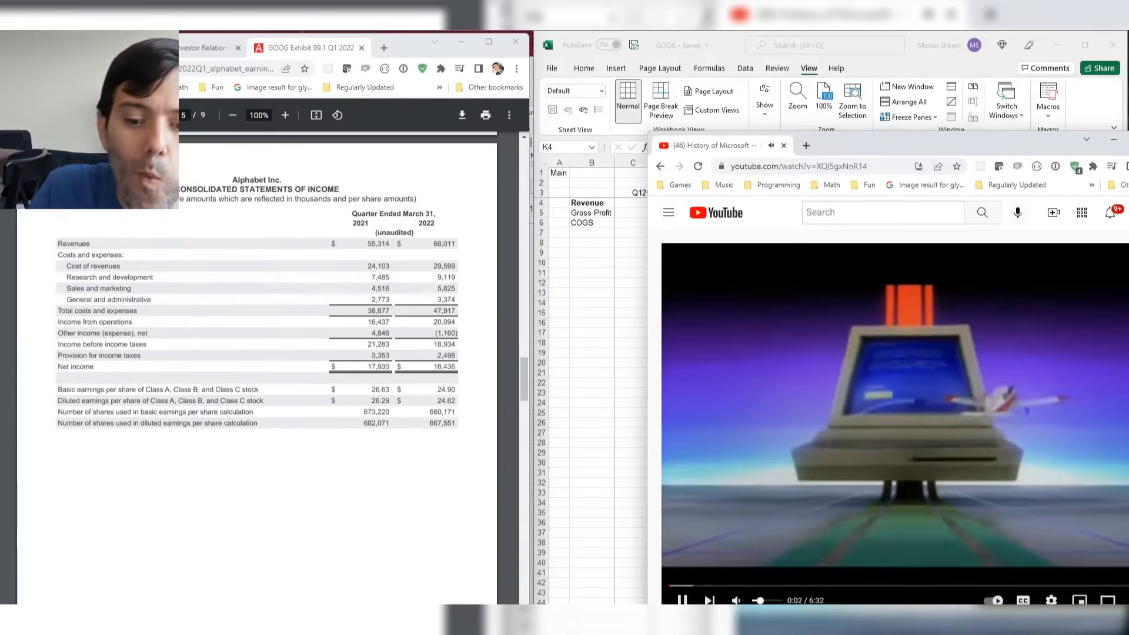
left_click_drag(960, 140, 853, 94)
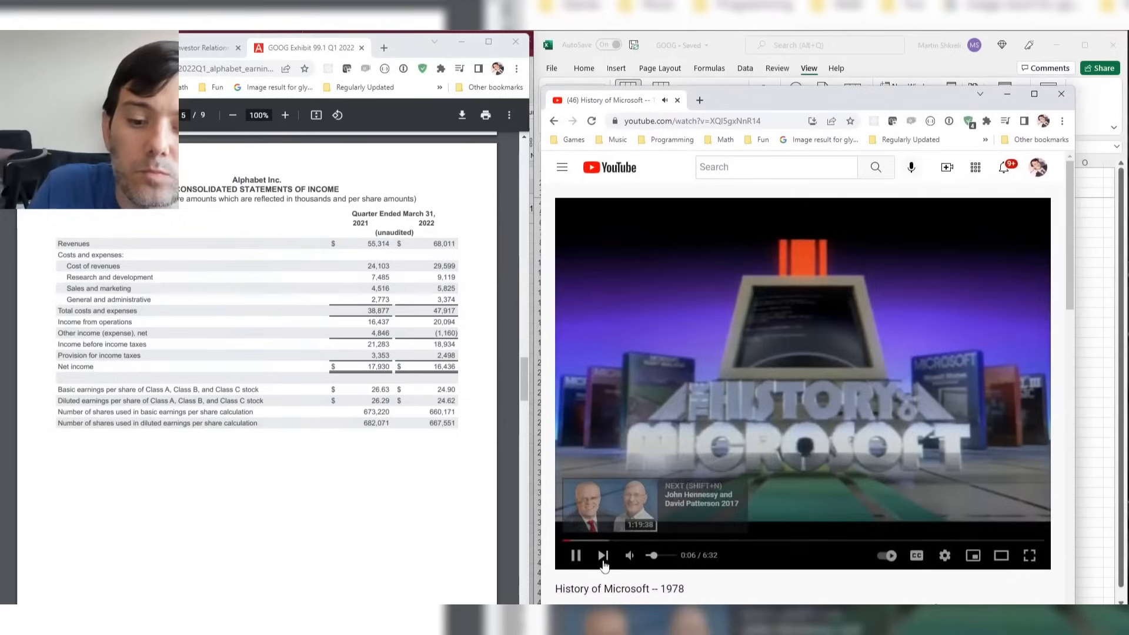
scroll(768, 515, "down", 2)
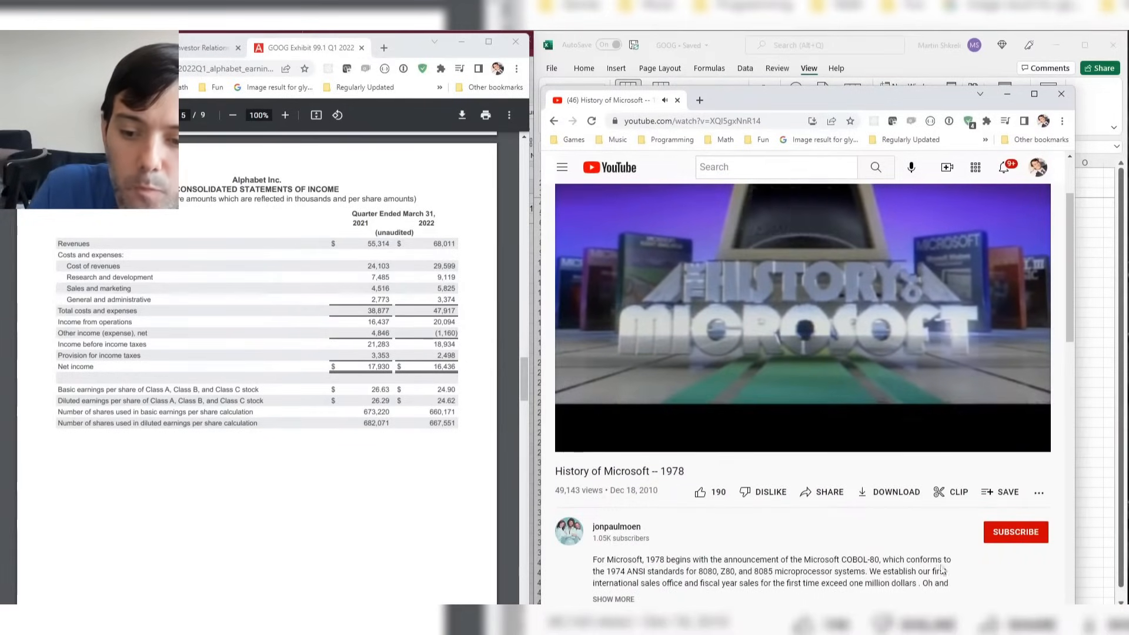
scroll(1012, 564, "up", 2)
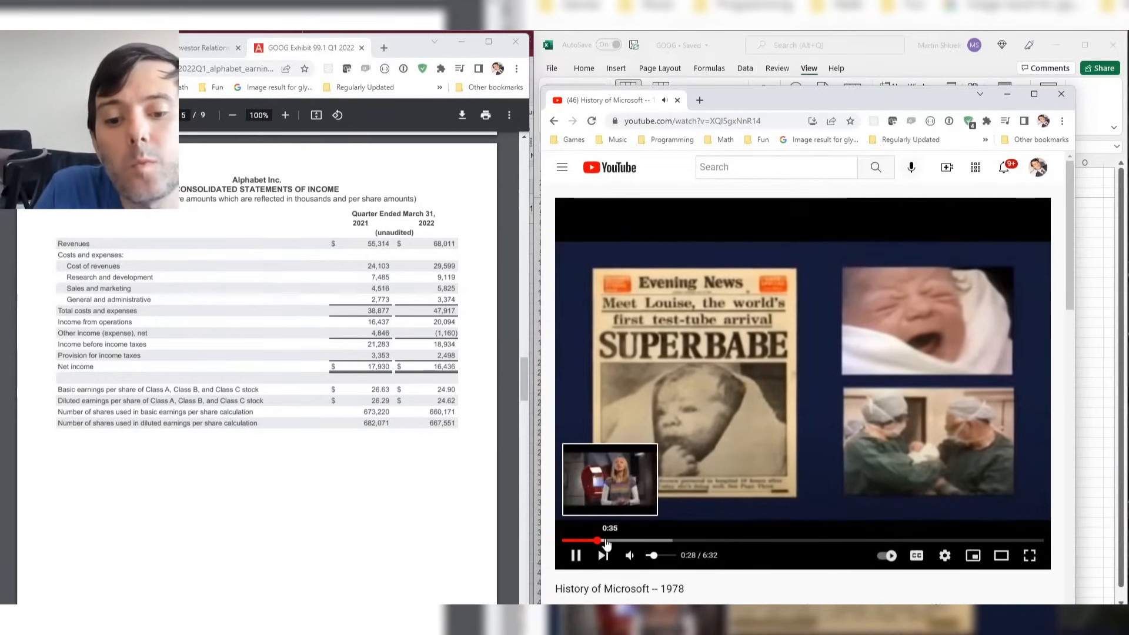
left_click(619, 541)
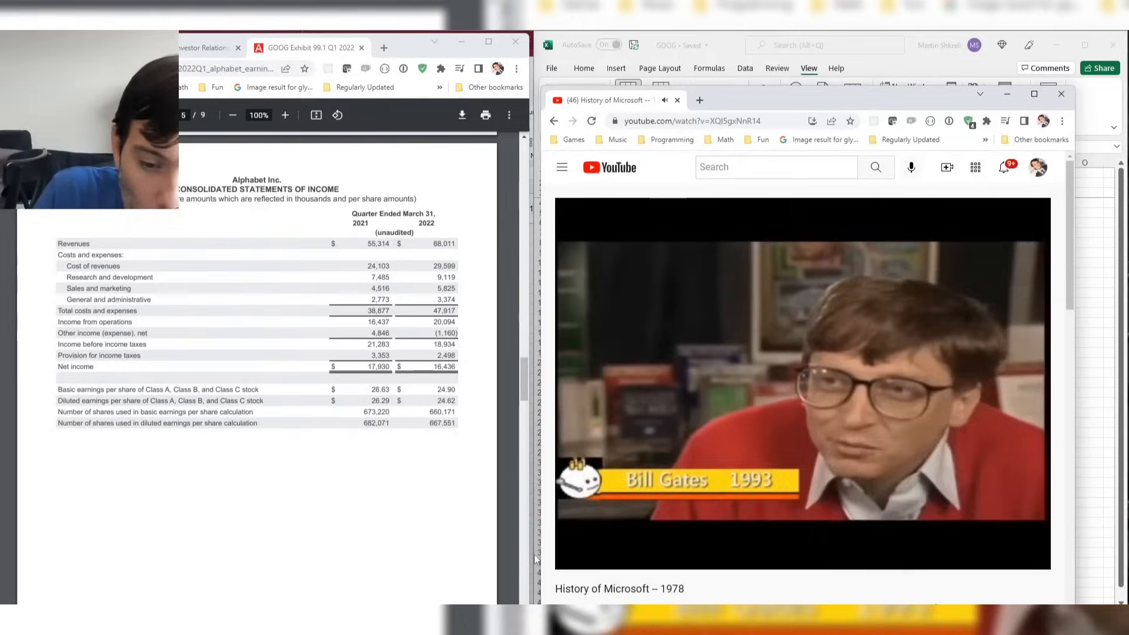
mouse_move(630, 555)
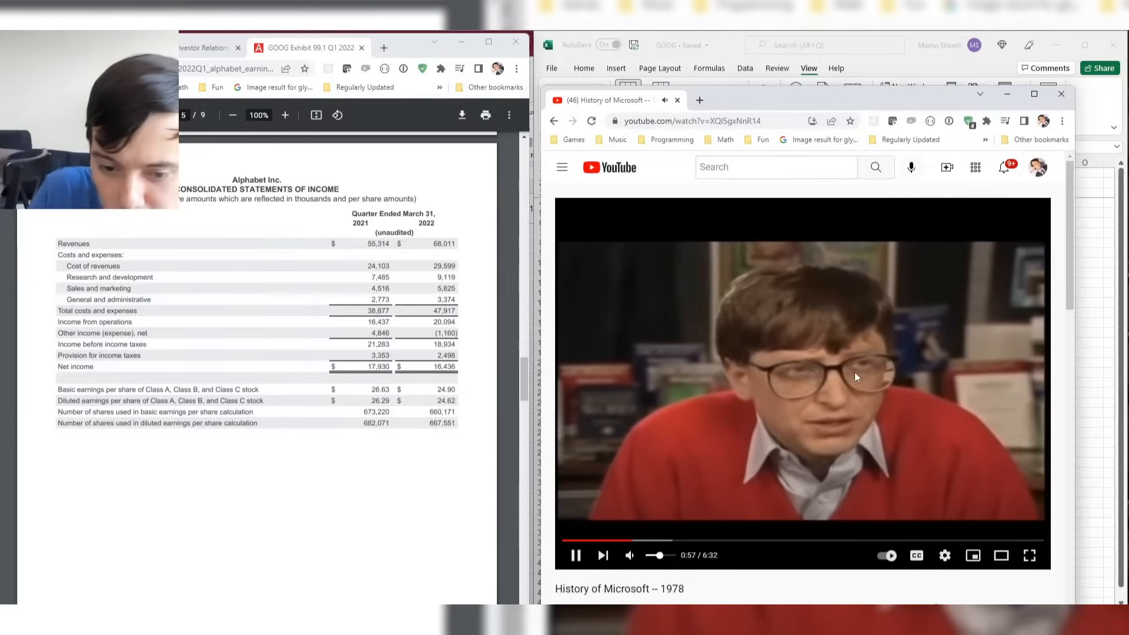
left_click(950, 406)
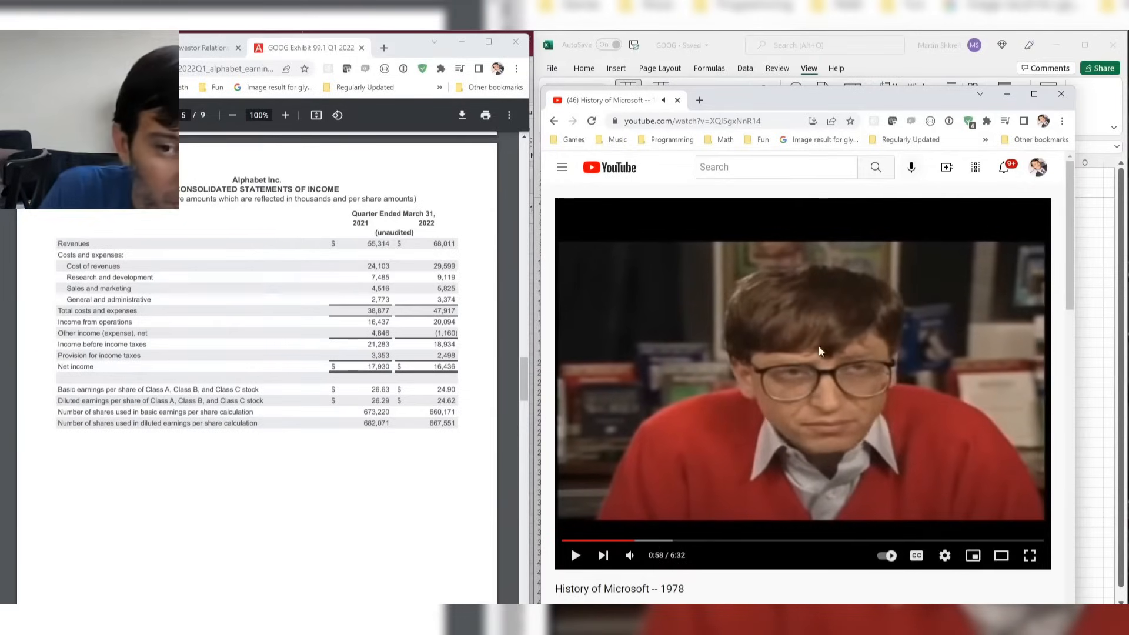
left_click(701, 469)
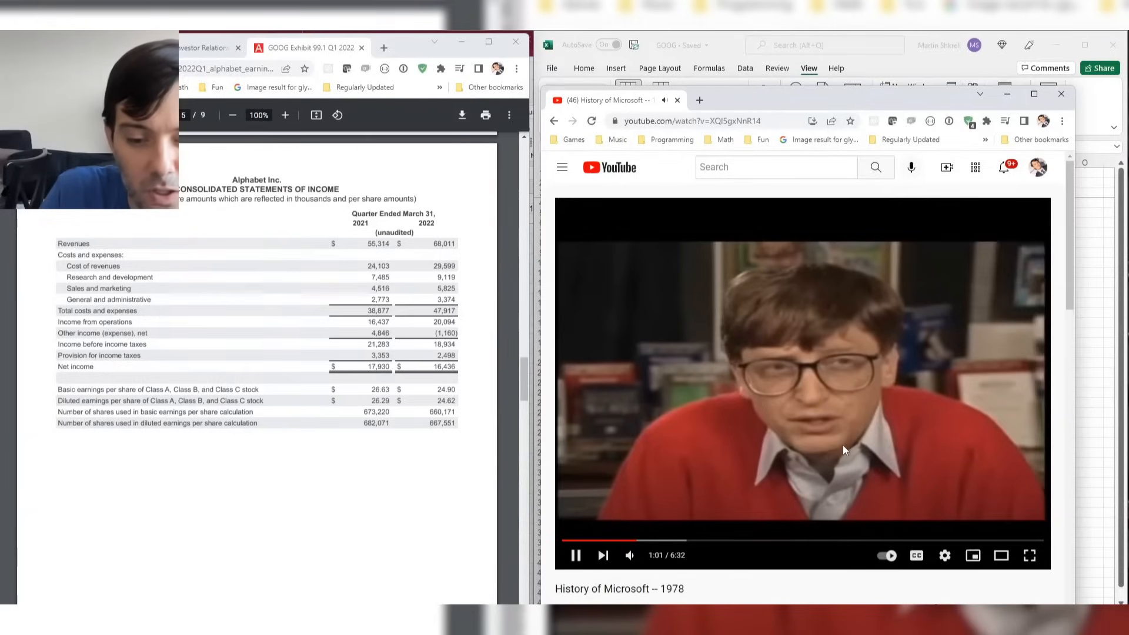
left_click(855, 397)
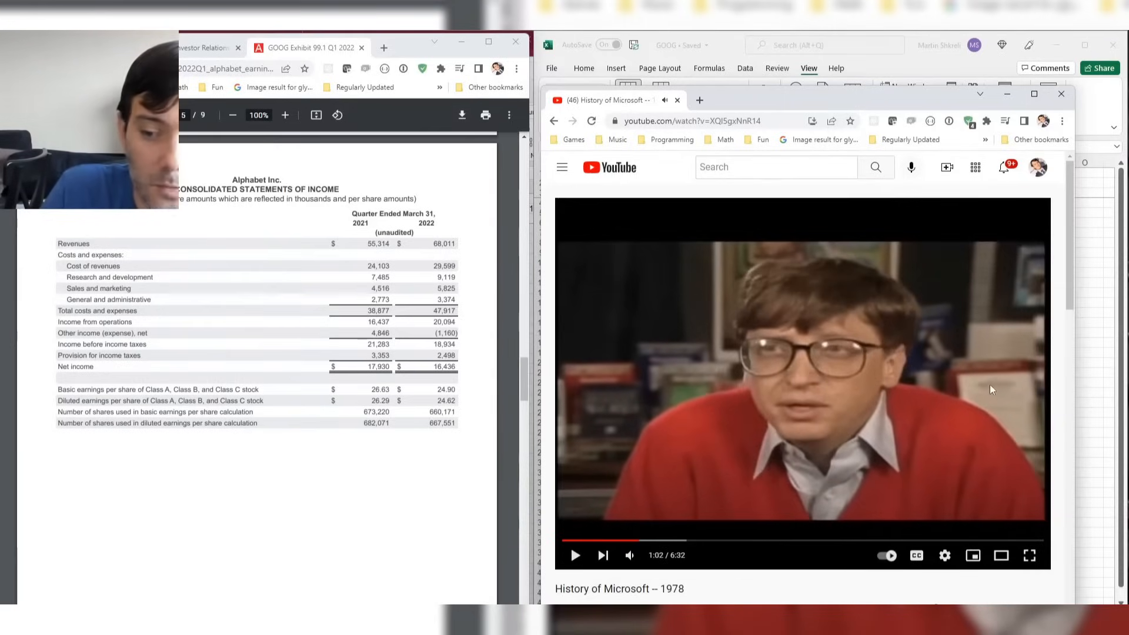
left_click(909, 388)
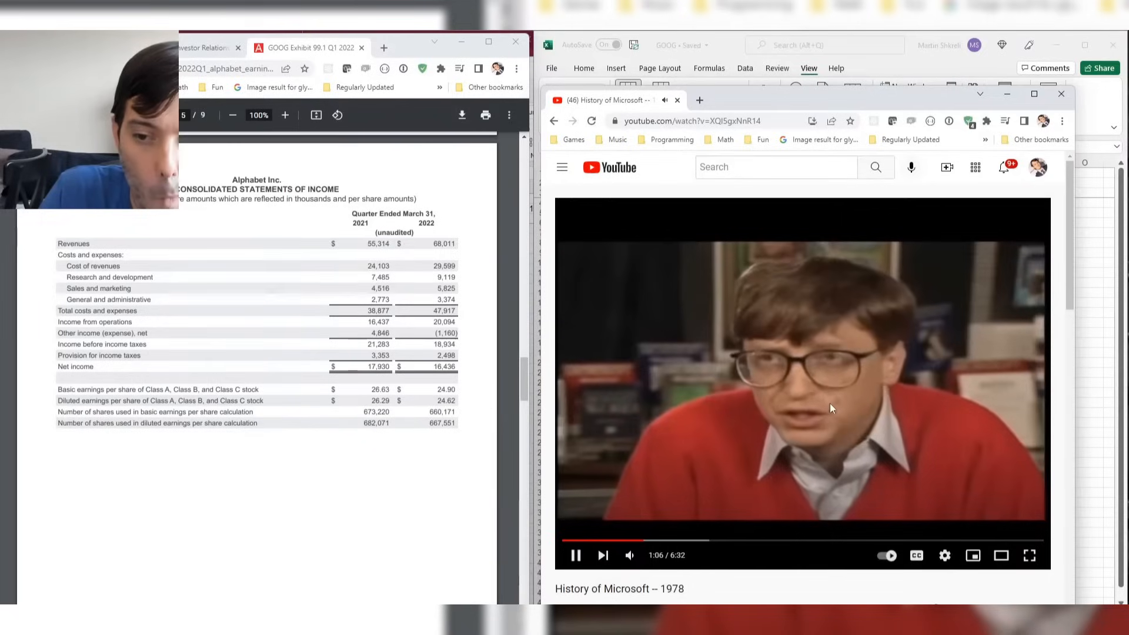
left_click(678, 100)
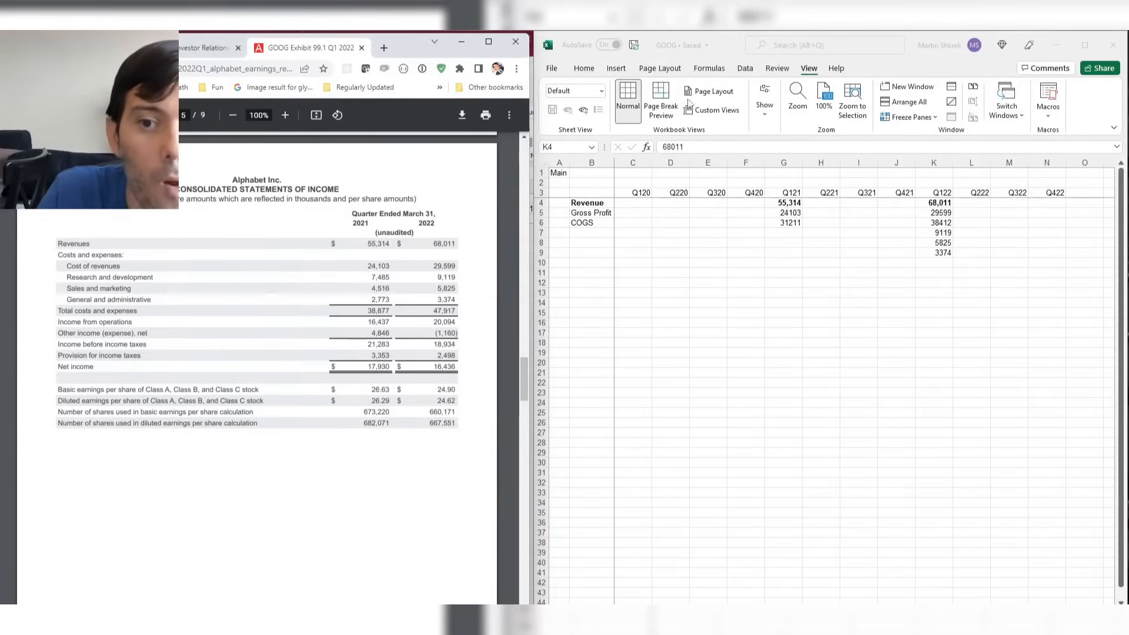
Format rows 5 to 9 of the GOOG model as numbers with 0 decimal places and a thousands separator.
left_click(865, 214)
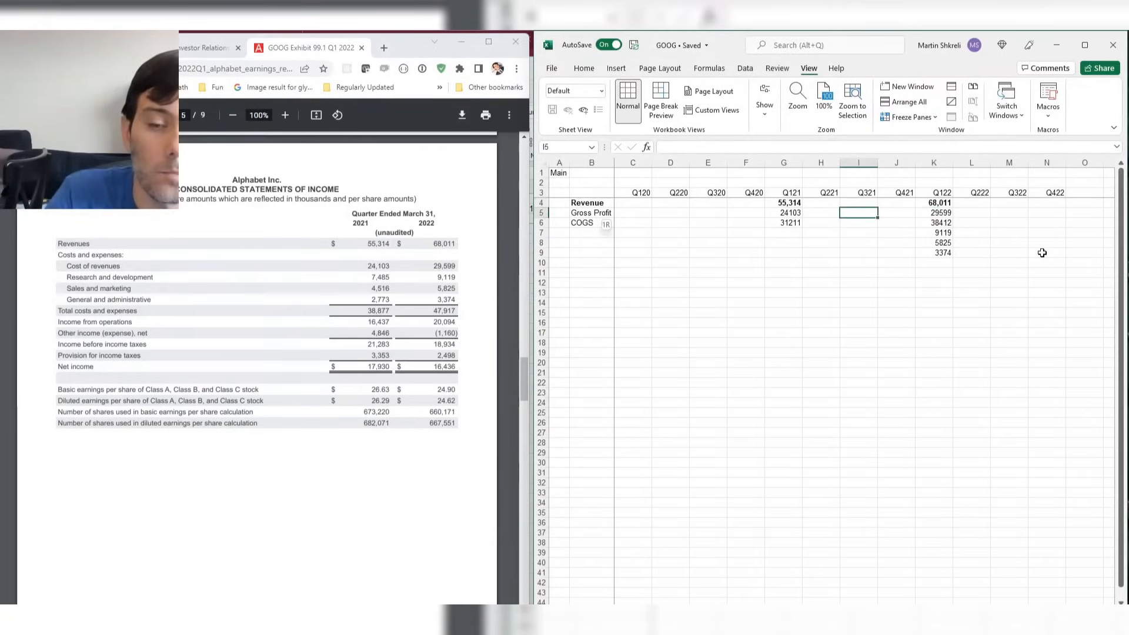
key("shift+space")
key("shift+Down")
key("shift+Down")
key("shift+Down")
key("shift+Down")
key("ctrl+1")
key("Down")
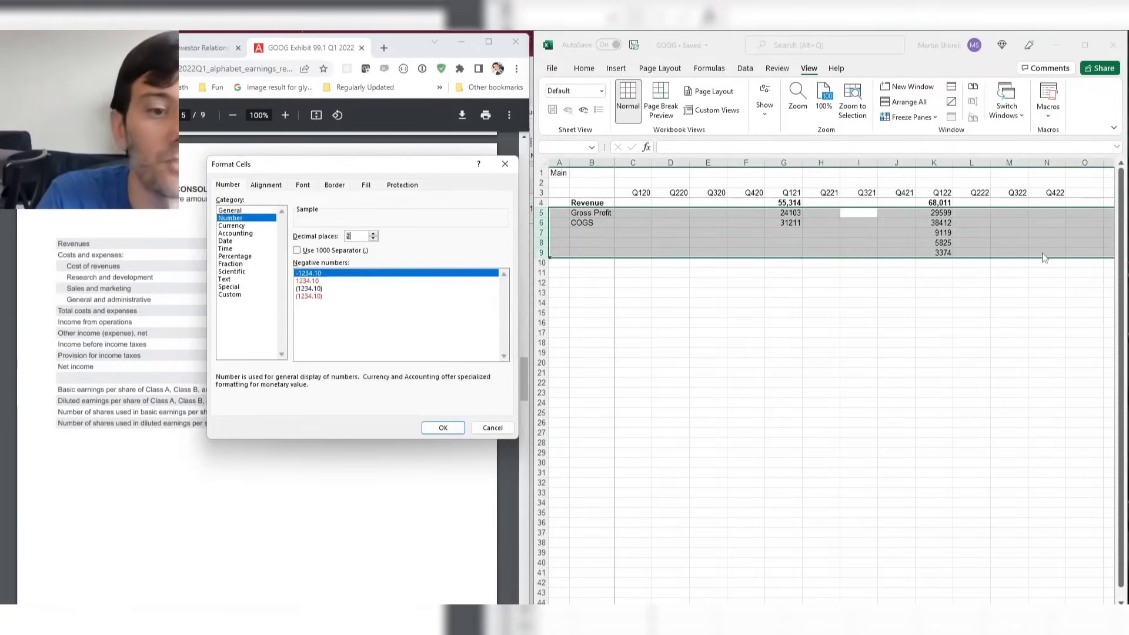
type("0")
key("Tab")
key("space")
key("Return")
key("Up")
key("Down")
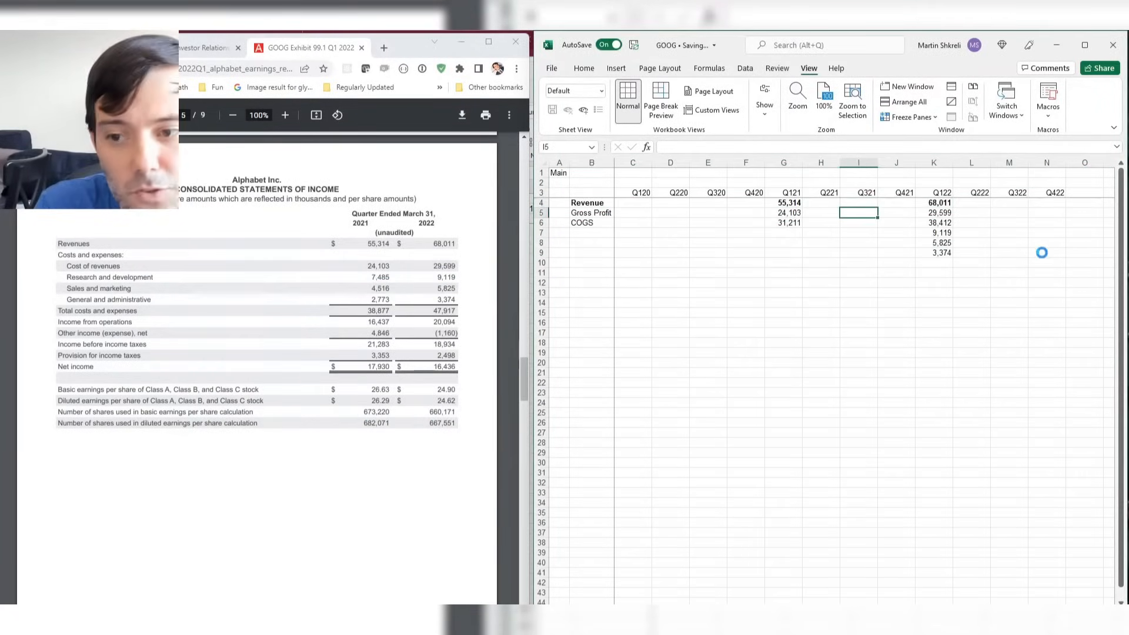
Label the expense rows in B7:B9 as R&D, S&M and G&A.
key("ctrl+Left")
key("ctrl+Right")
key("ctrl+Left")
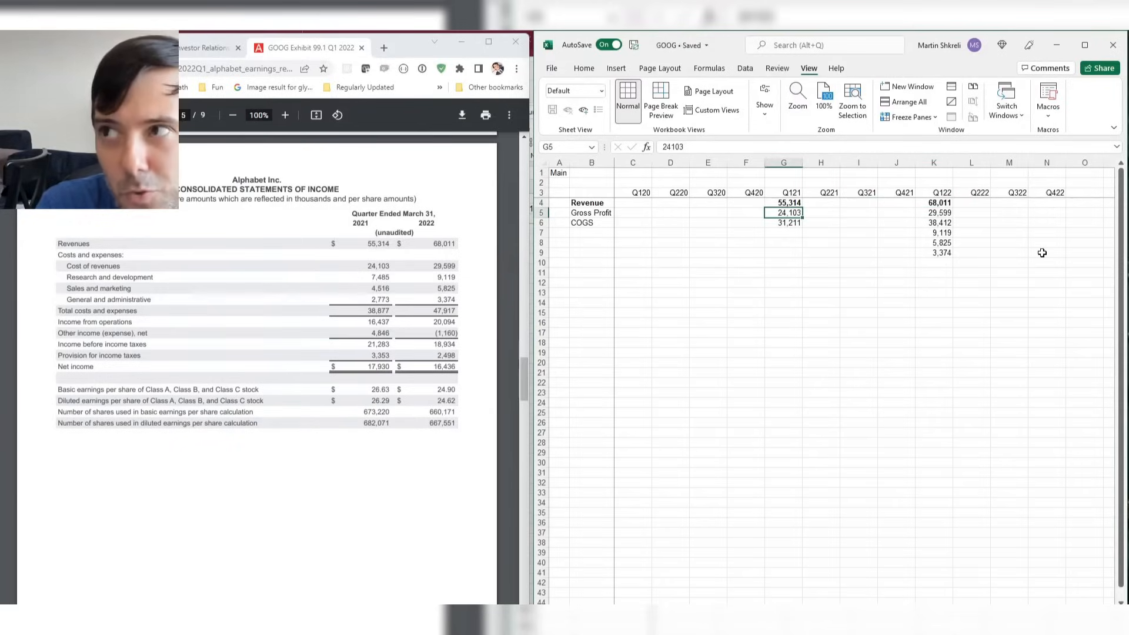
key("ctrl+Left")
key("Down")
key("Down")
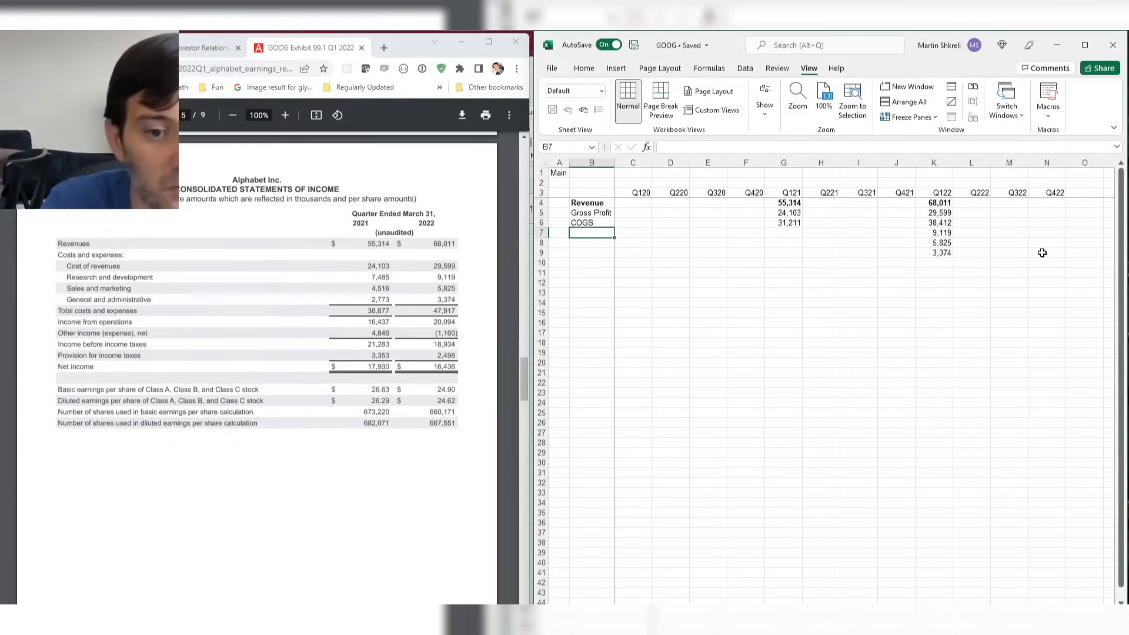
type("R&D")
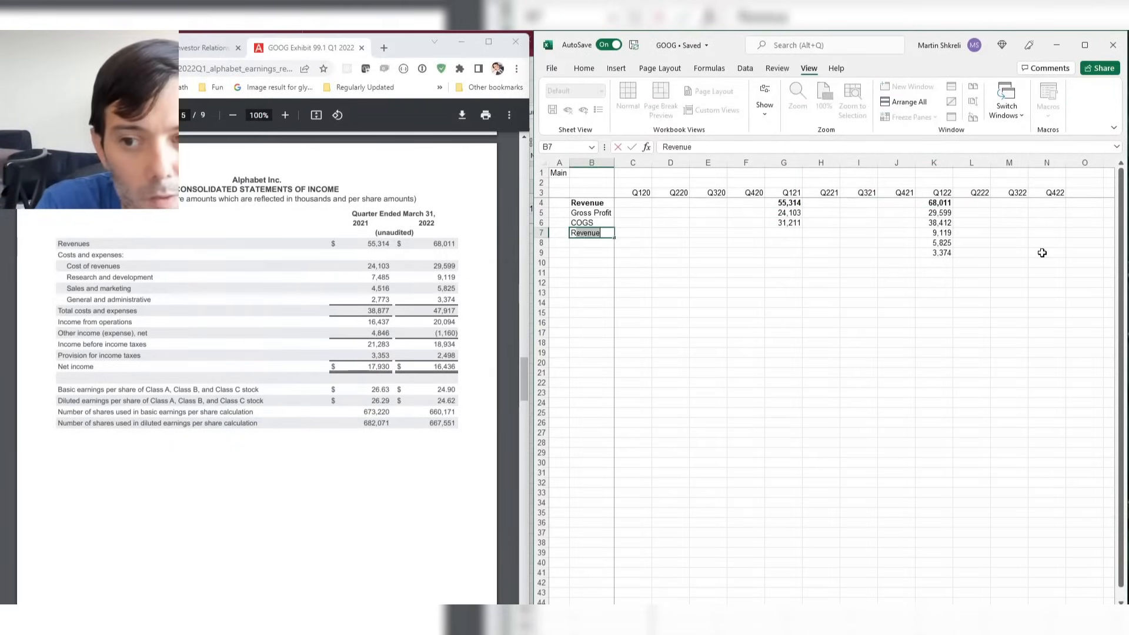
key("Return")
type("S&M")
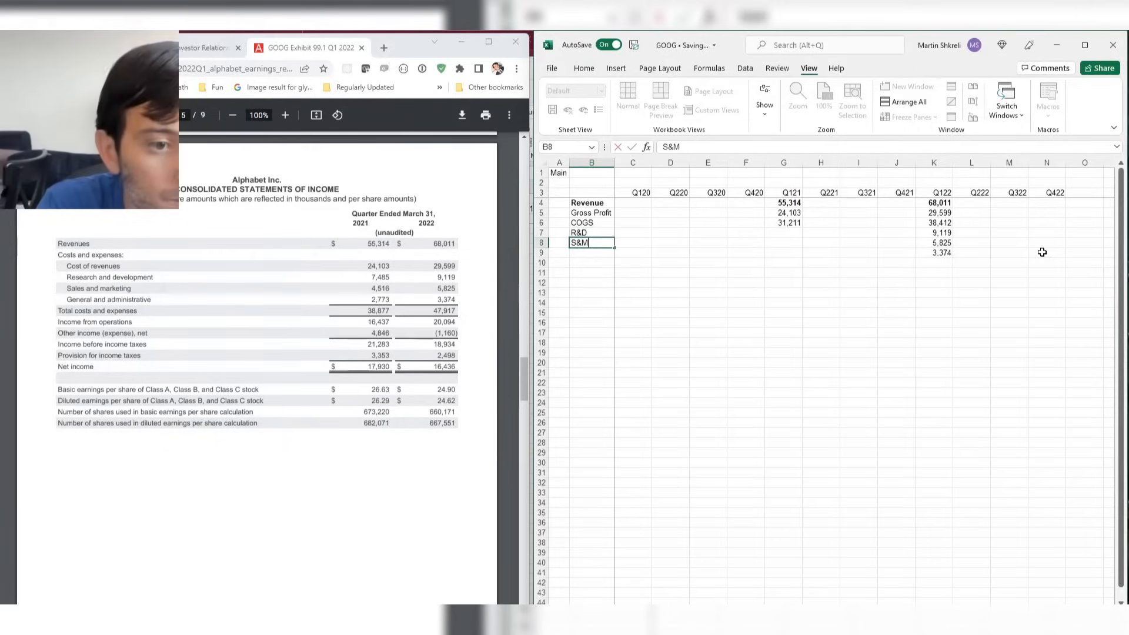
key("Return")
type("G&A")
key("Return")
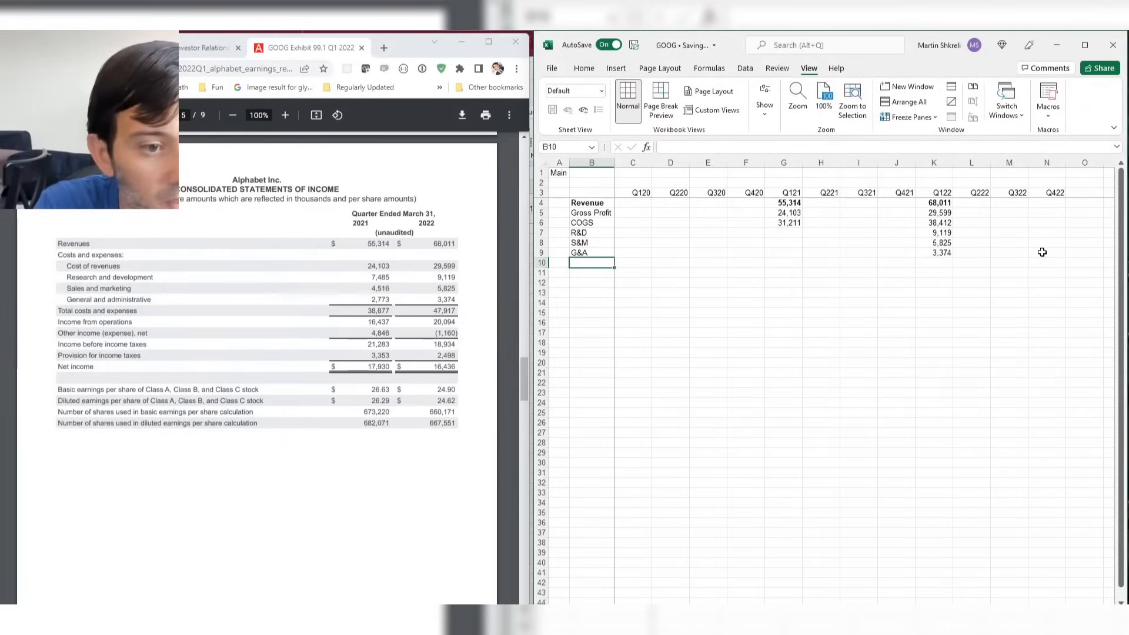
Add an "Operating Expenses" label in B10 below G&A and return to the Revenue label in B4.
type("Operating Exp")
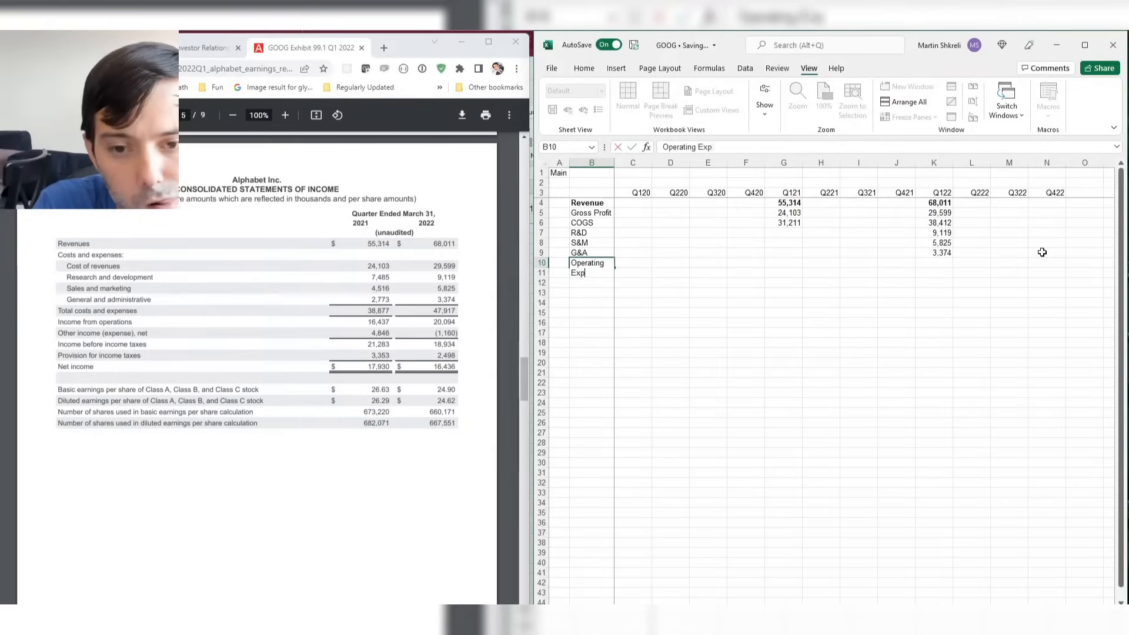
type("enses")
key("Return")
key("Up")
key("Up")
key("Up")
key("Up")
key("Up")
key("Up")
key("Up")
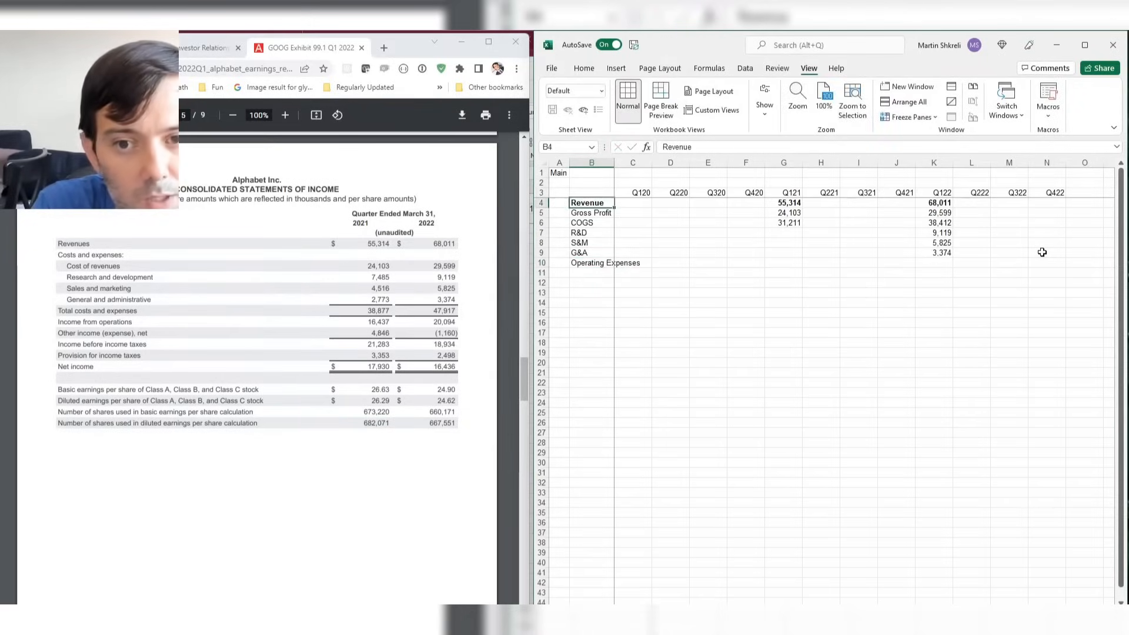
Switch to the MSFT workbook, enter "Founded" with the year 1975 in K9:L9 of the summary sheet, and save and close the workbook.
key("alt+Tab")
key("ctrl+Page_Up")
key("Down")
key("Down")
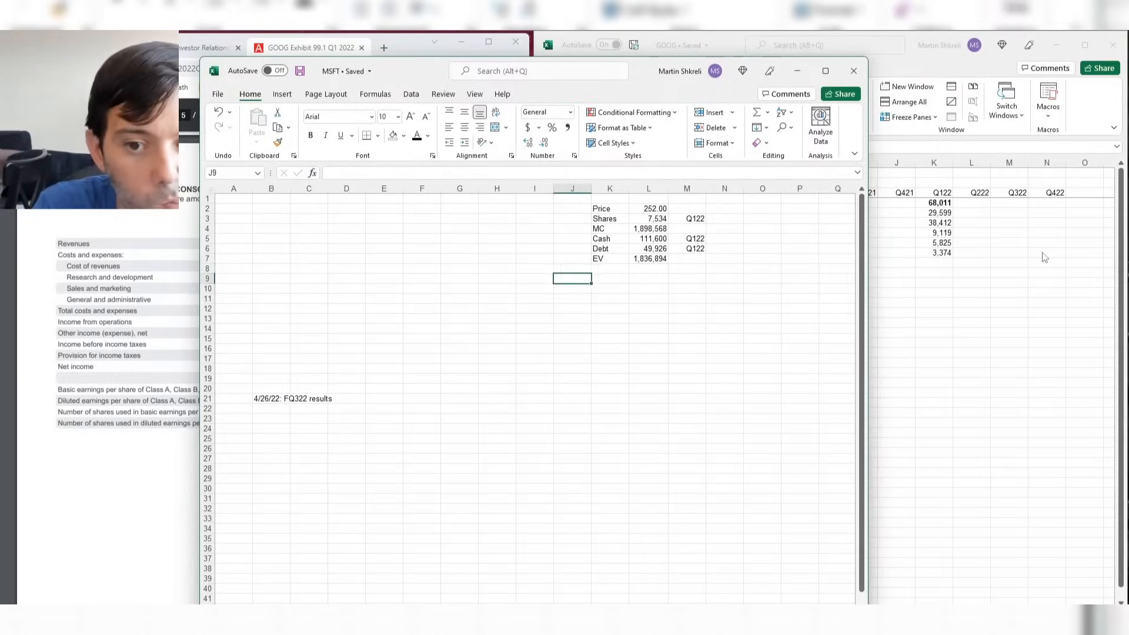
key("Right")
type("Founded")
key("Tab")
type("1975")
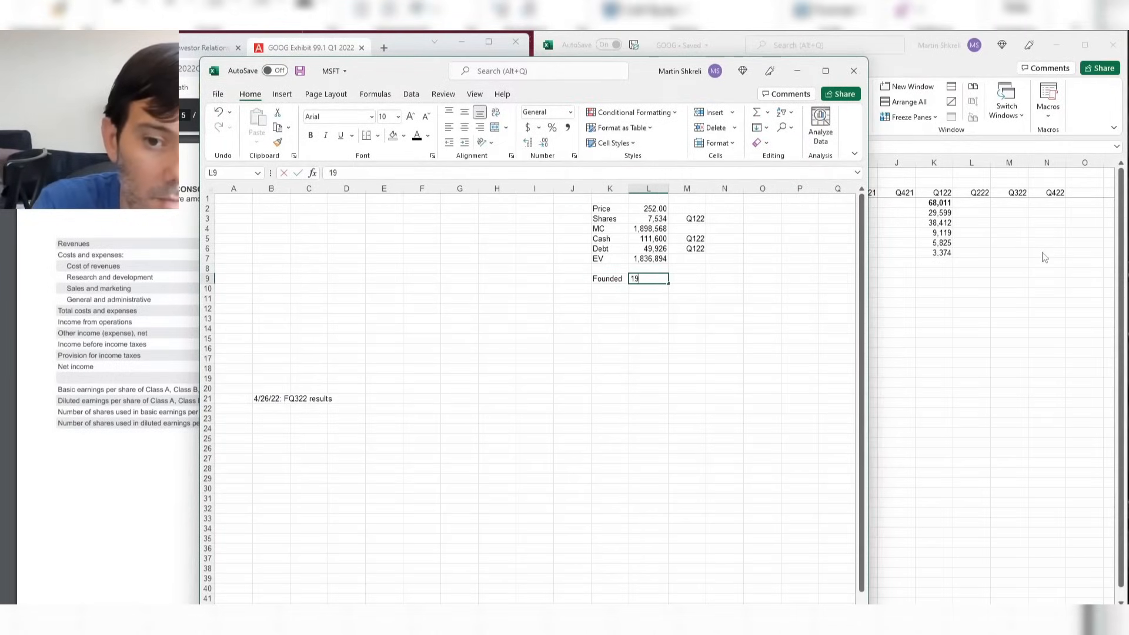
key("Return")
key("ctrl+w")
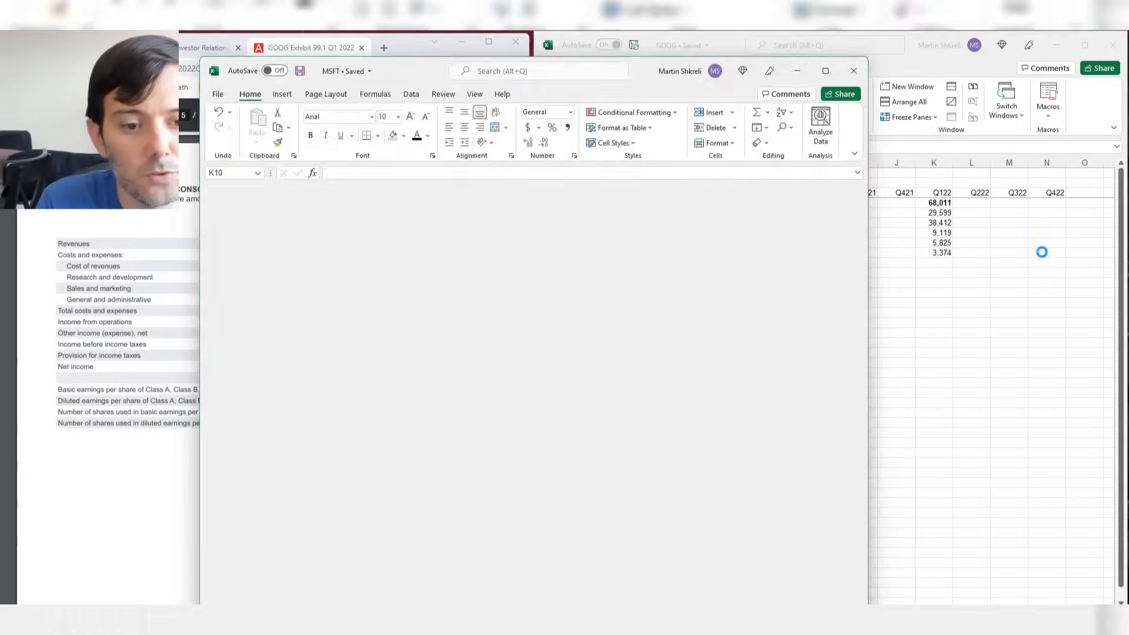
Open a new Chrome tab as a separate window and search the web for "google founded".
left_click(383, 48)
left_click_drag(312, 48, 747, 283)
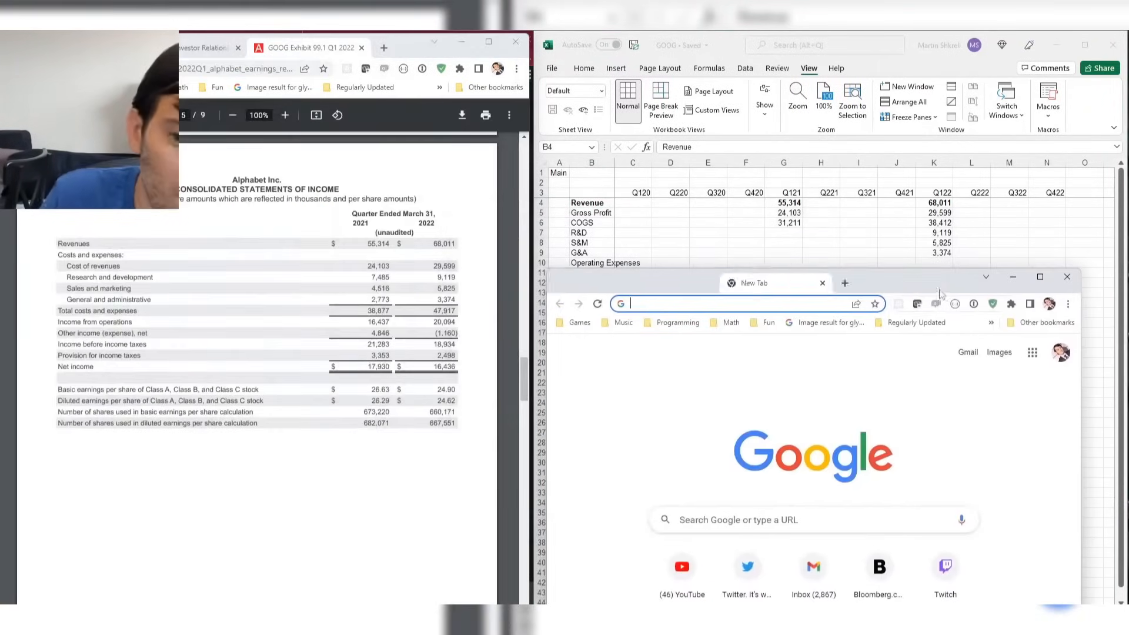
type("google founded")
key("Return")
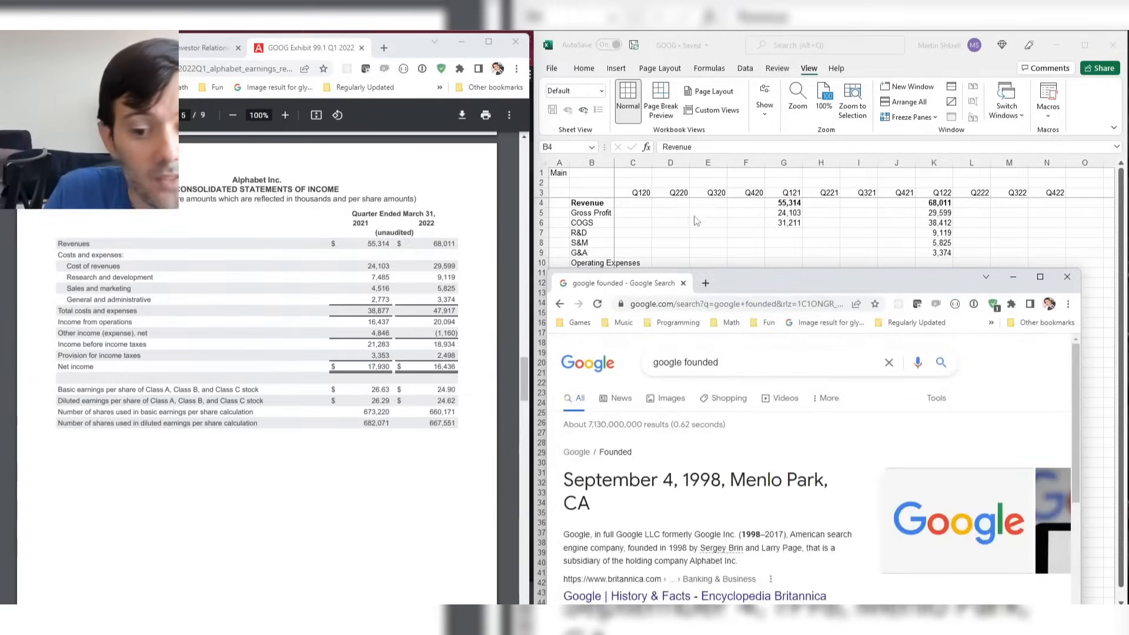
Return to the GOOG workbook and link the "Main" text in A1 of the model sheet to the Main sheet.
left_click(786, 235)
left_click(562, 172)
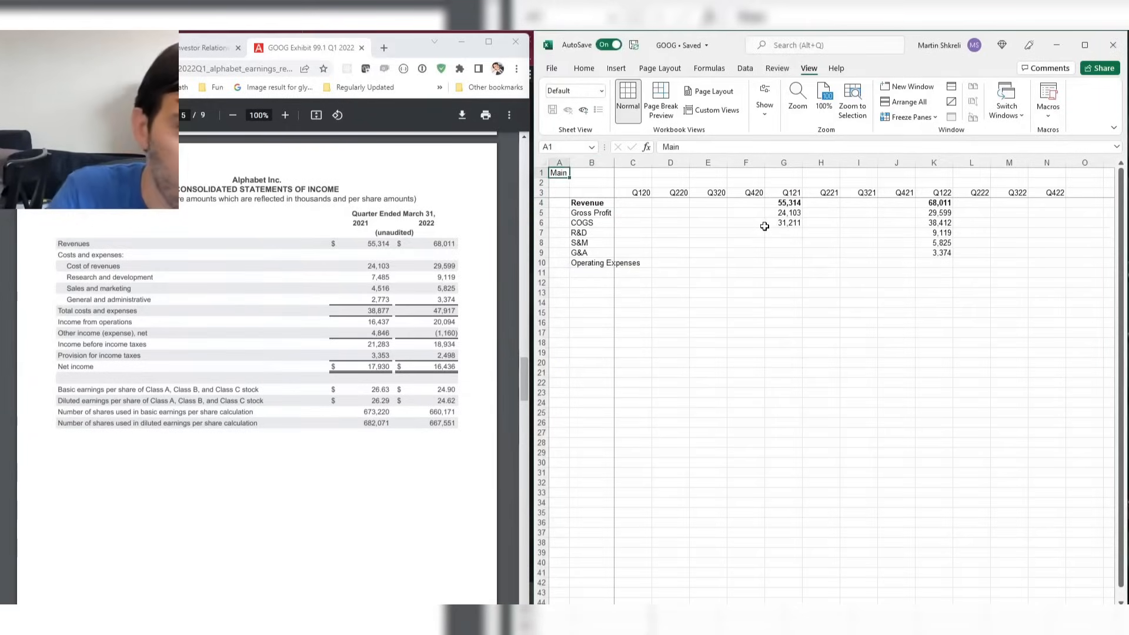
key("ctrl+k")
left_click(202, 292)
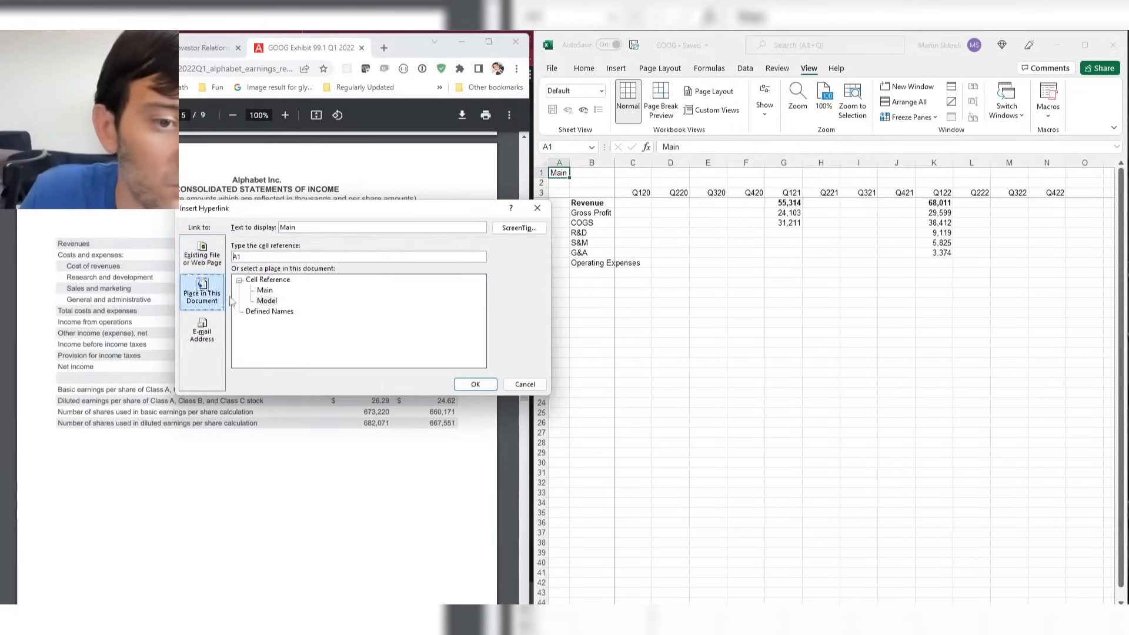
double_click(272, 297)
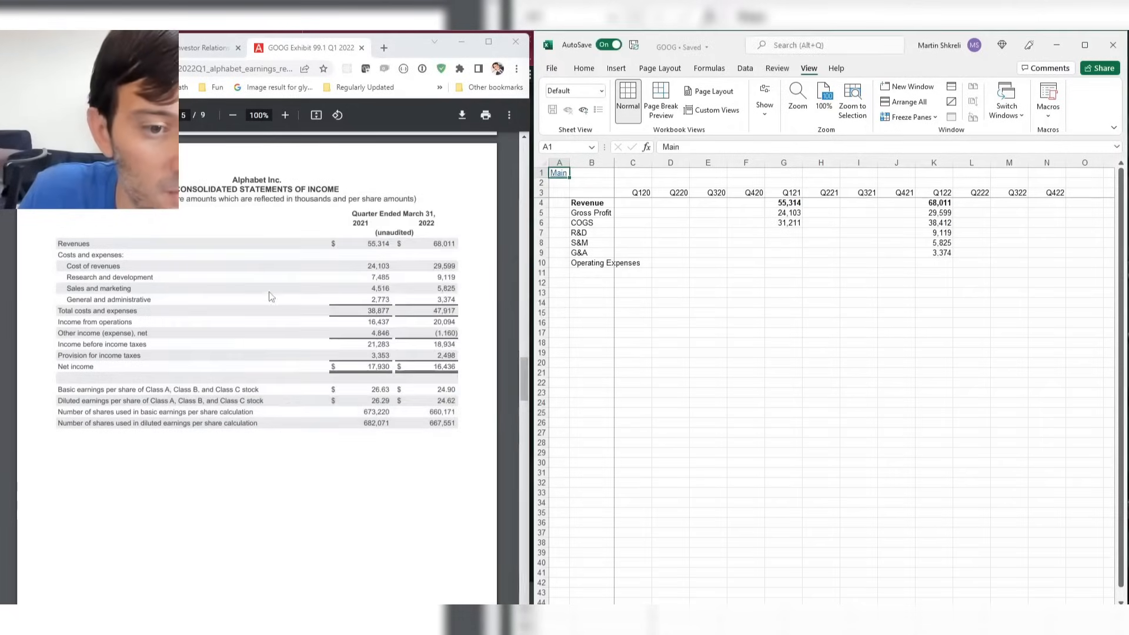
Follow the Main link and enter "Founded" with the year 1998 in K9:L9 of the summary sheet.
left_click(559, 179)
left_click(1000, 252)
type("Fou")
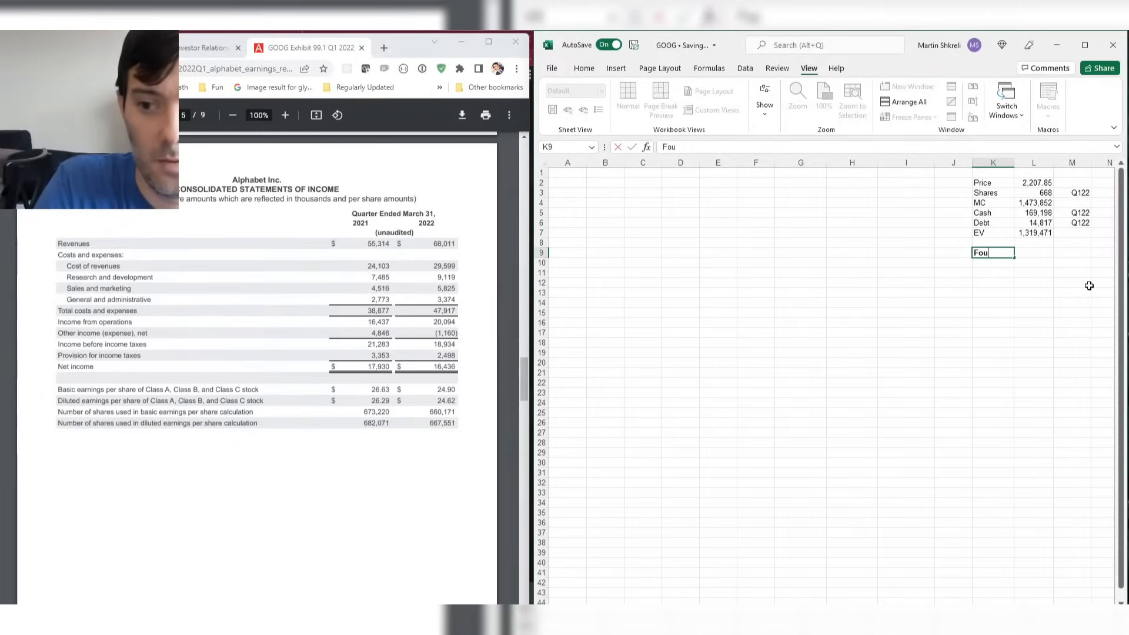
type("nded")
key("Tab")
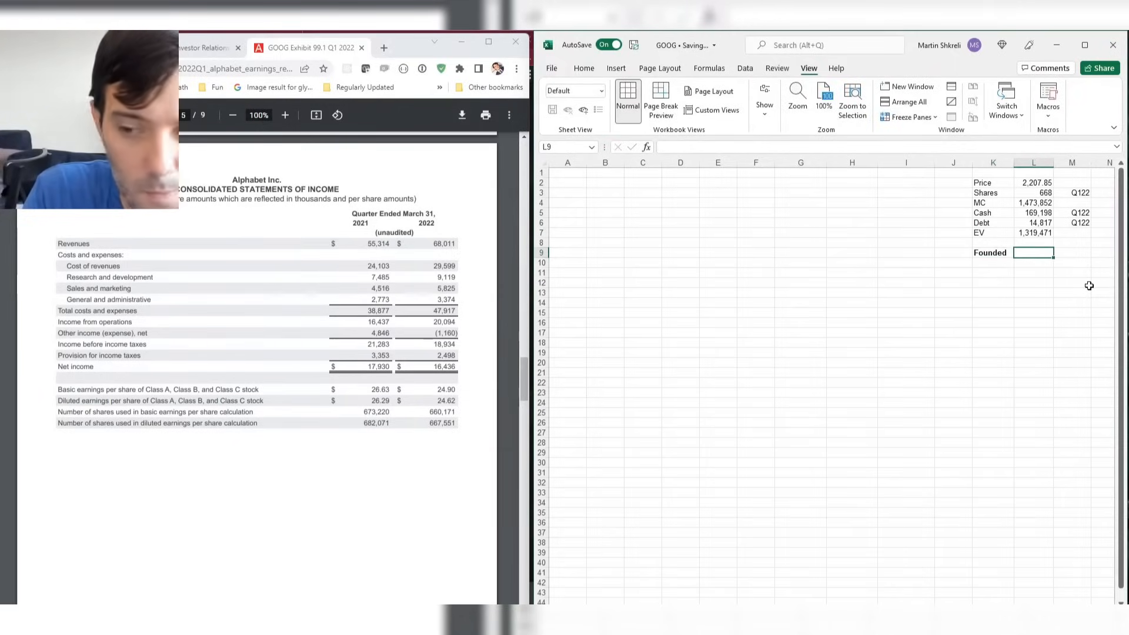
type("1998")
key("Return")
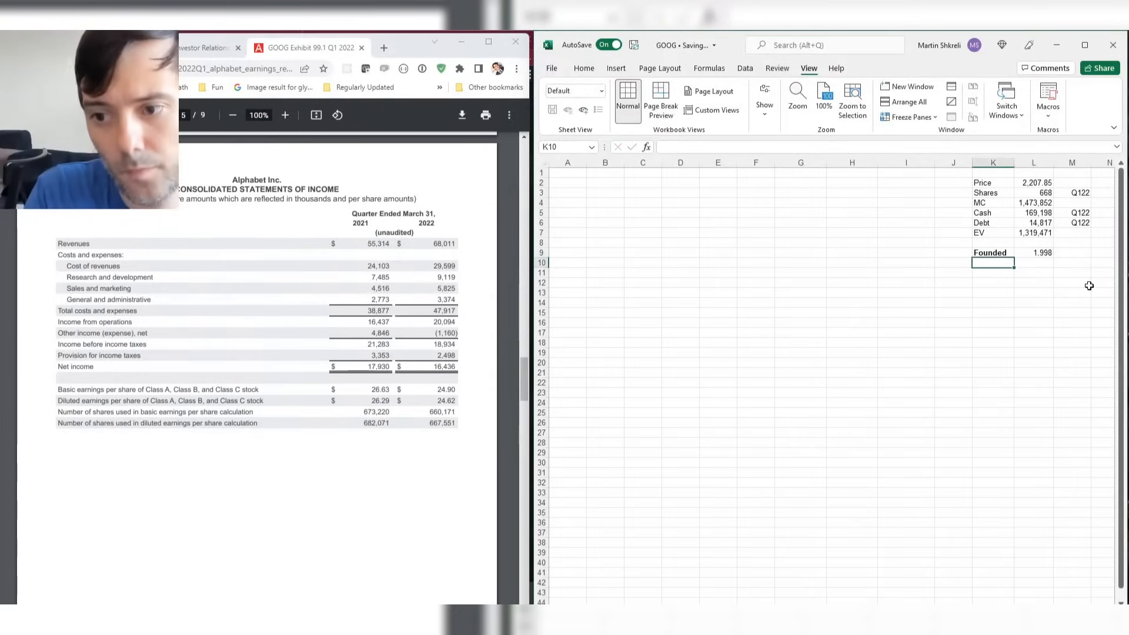
type("=")
key("Up")
type("-")
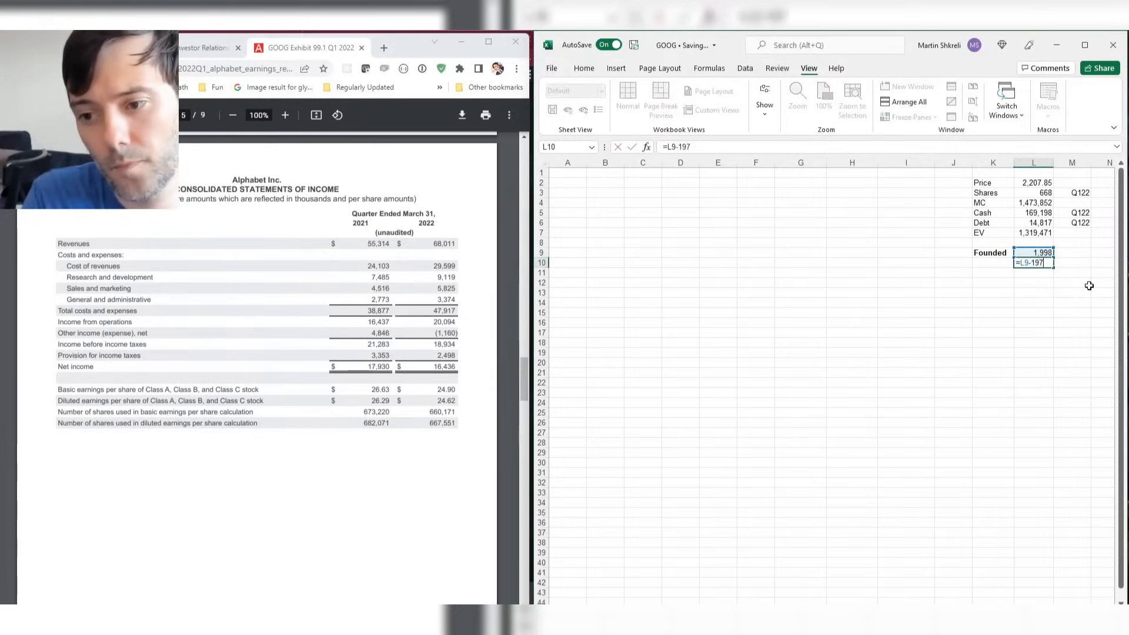
key("Escape")
Format the founding year in L9 without the thousands separator and return to the Founded label.
key("Up")
key("ctrl+1")
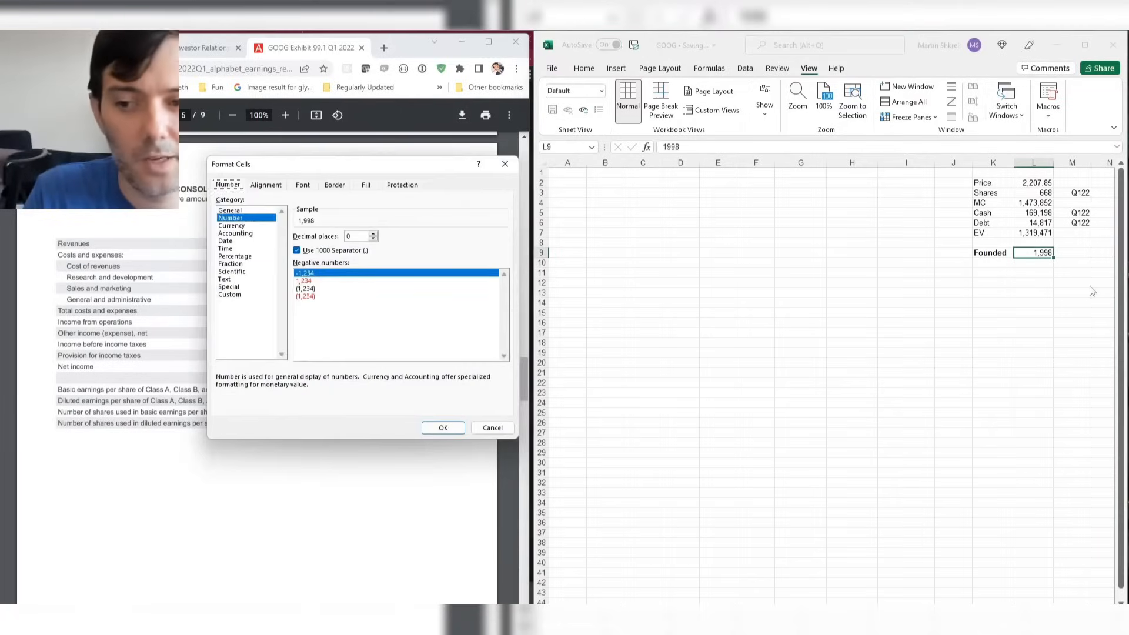
key("alt+u")
key("Return")
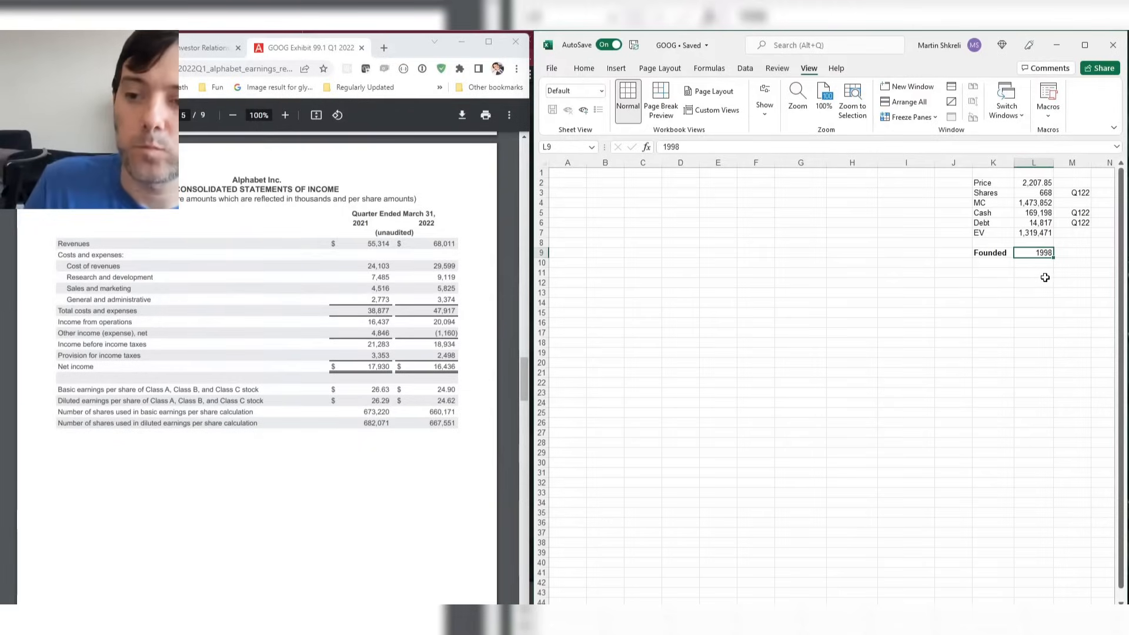
key("Left")
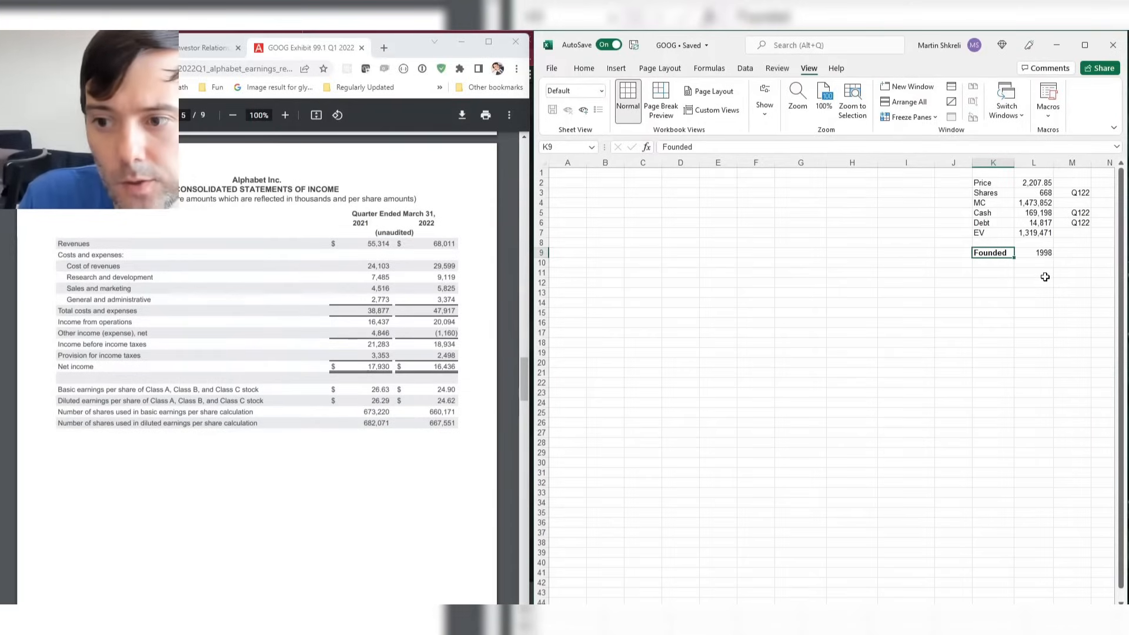
Switch back to the Excel window and reopen the MSFT workbook from the recent files.
key("super+Tab")
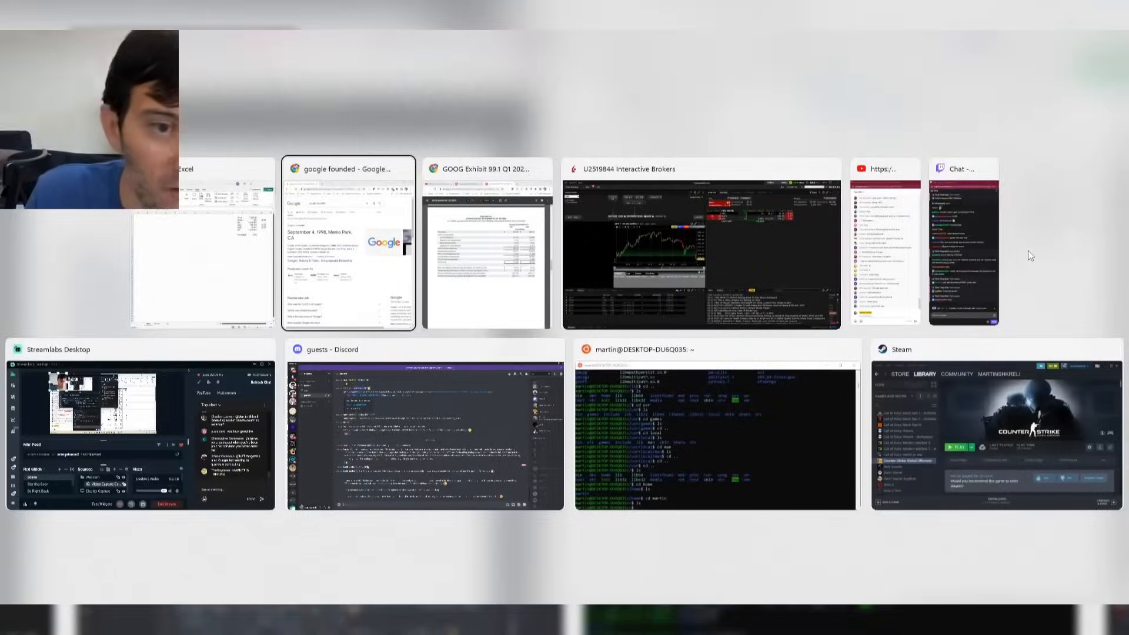
left_click(214, 222)
key("alt+f")
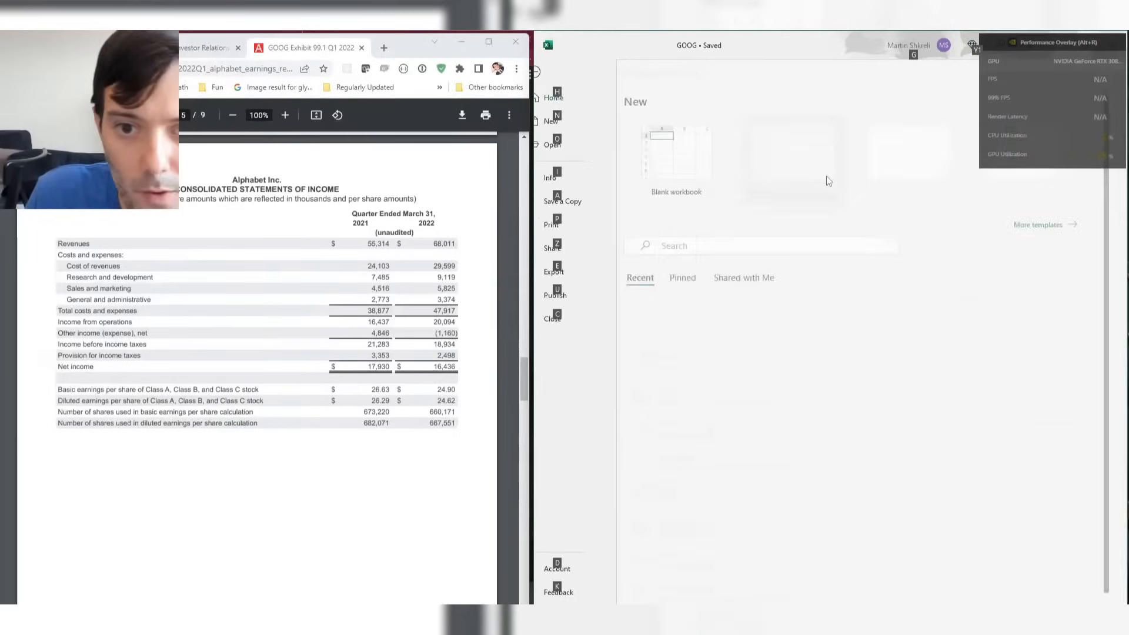
left_click(815, 326)
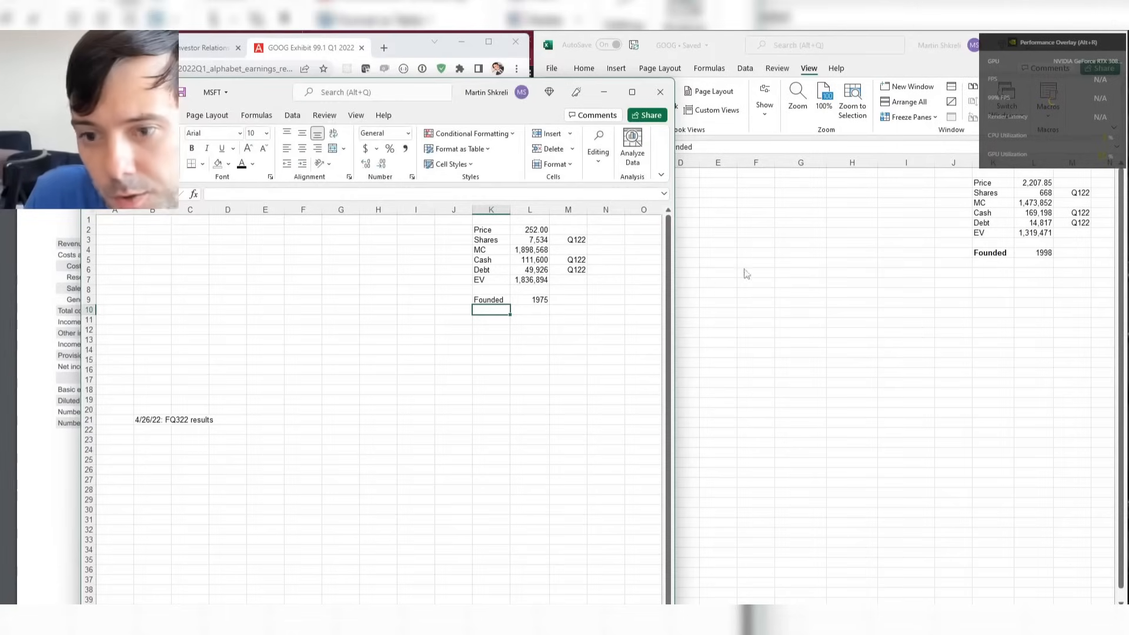
Compare the market cap in L4 of the MSFT and GOOG workbooks, then close the MSFT workbook.
key("Up")
key("Up")
key("Up")
key("Up")
key("Right")
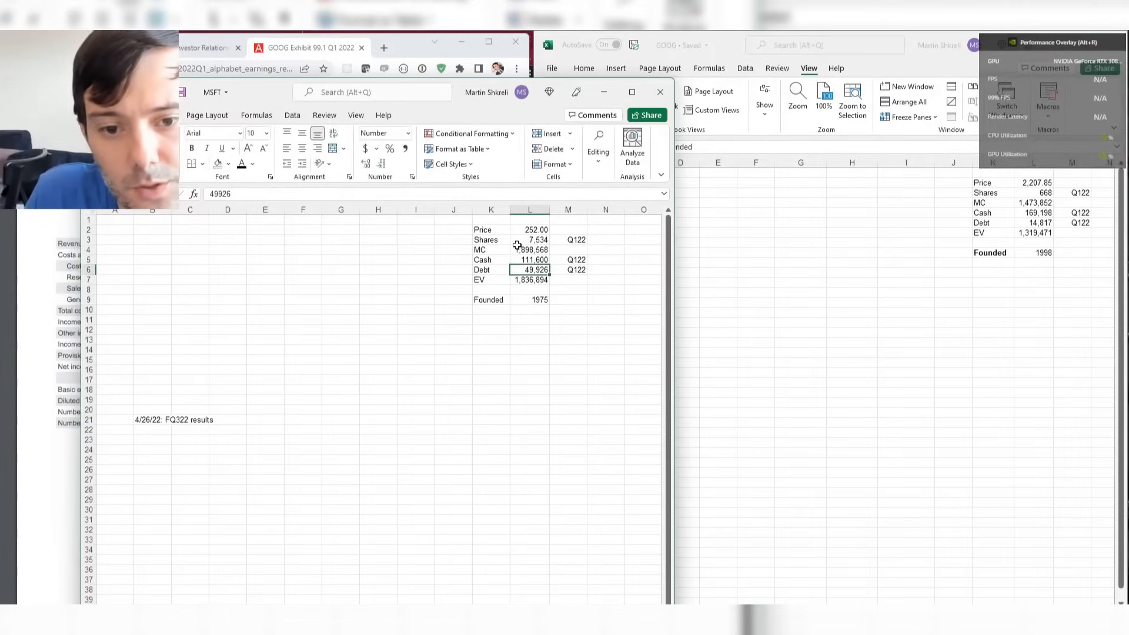
key("Up")
key("Up")
left_click(1033, 204)
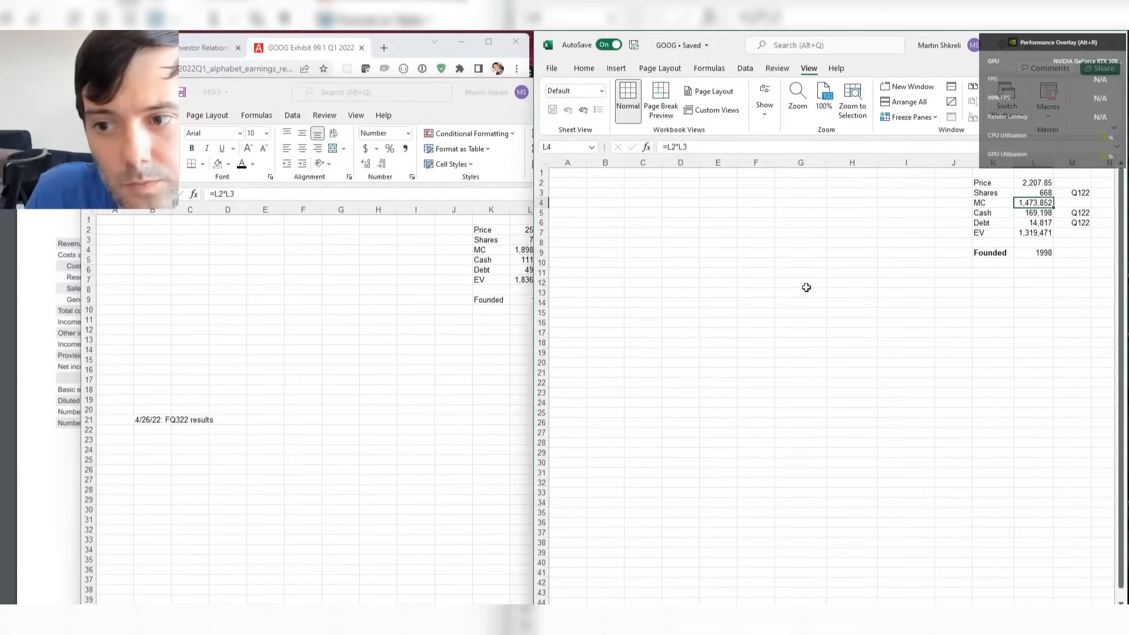
key("alt+Tab")
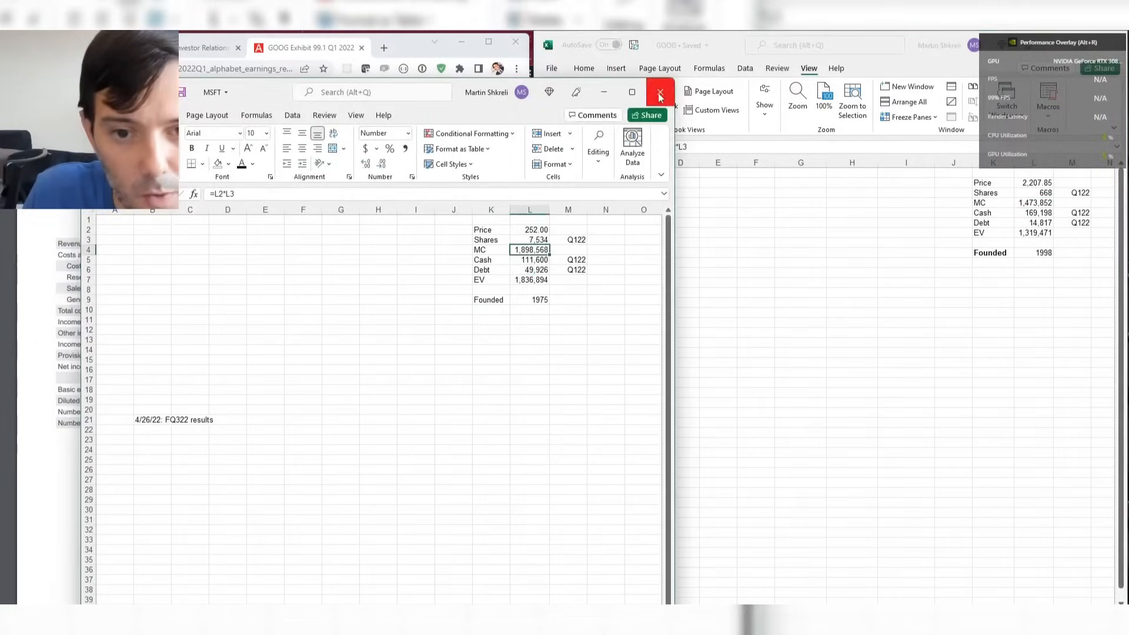
left_click(1035, 204)
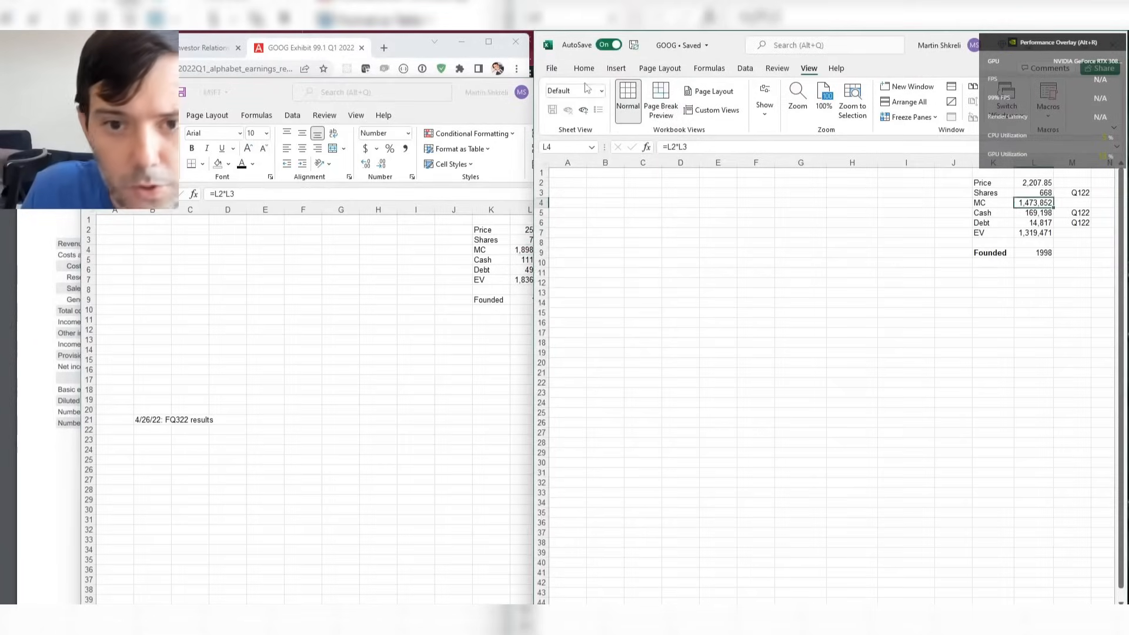
key("alt+Tab")
left_click(660, 92)
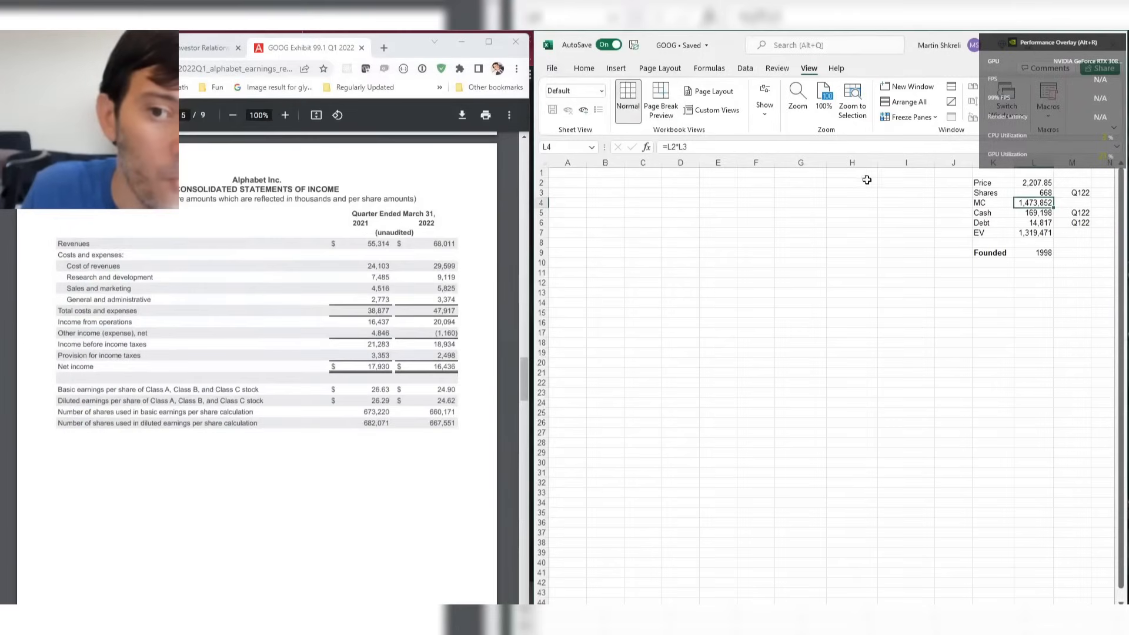
Go to the model sheet of the GOOG workbook and hide the performance overlay.
left_click(862, 192)
key("ctrl+Page_Down")
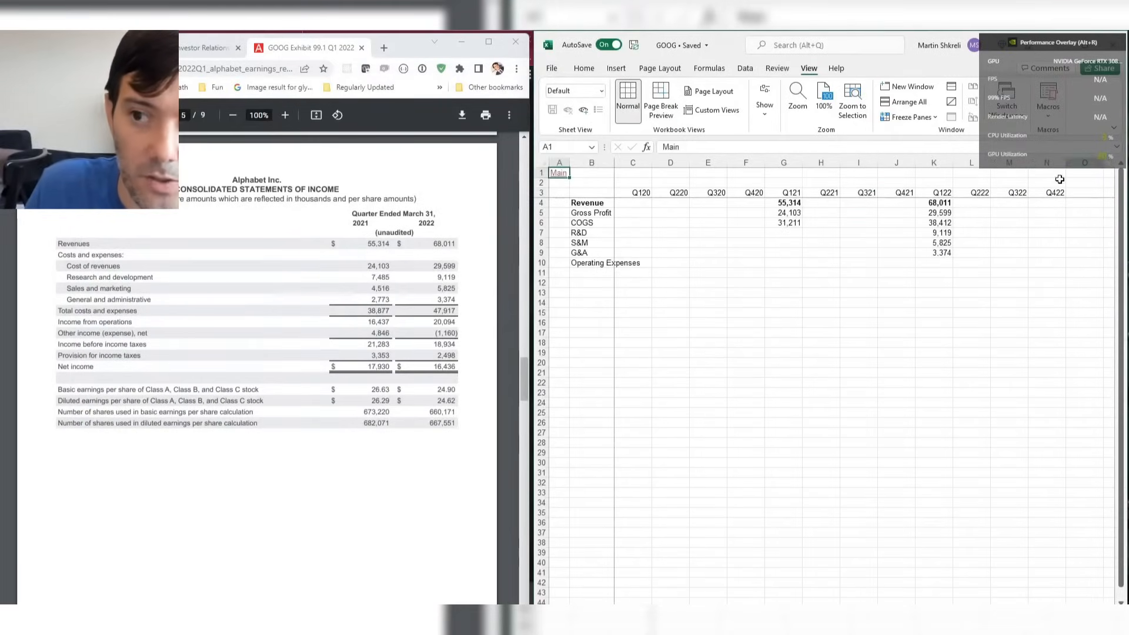
key("alt+r")
left_click(590, 177)
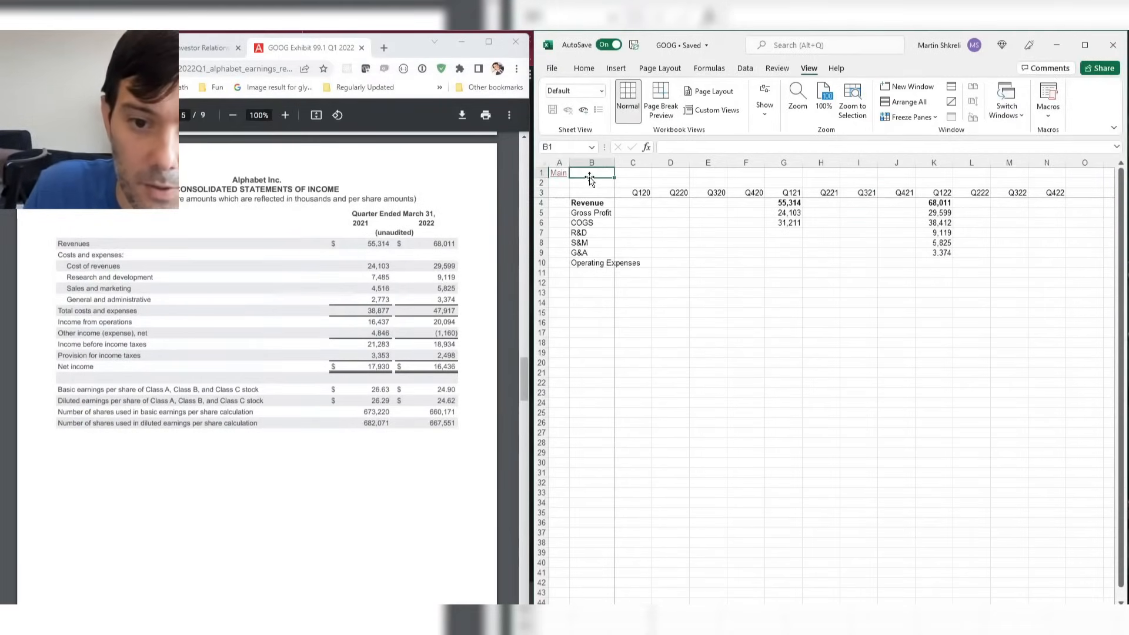
Shorten the Operating Expenses label in B10 to OpEx and add an OpInc label in B11.
left_click(604, 222)
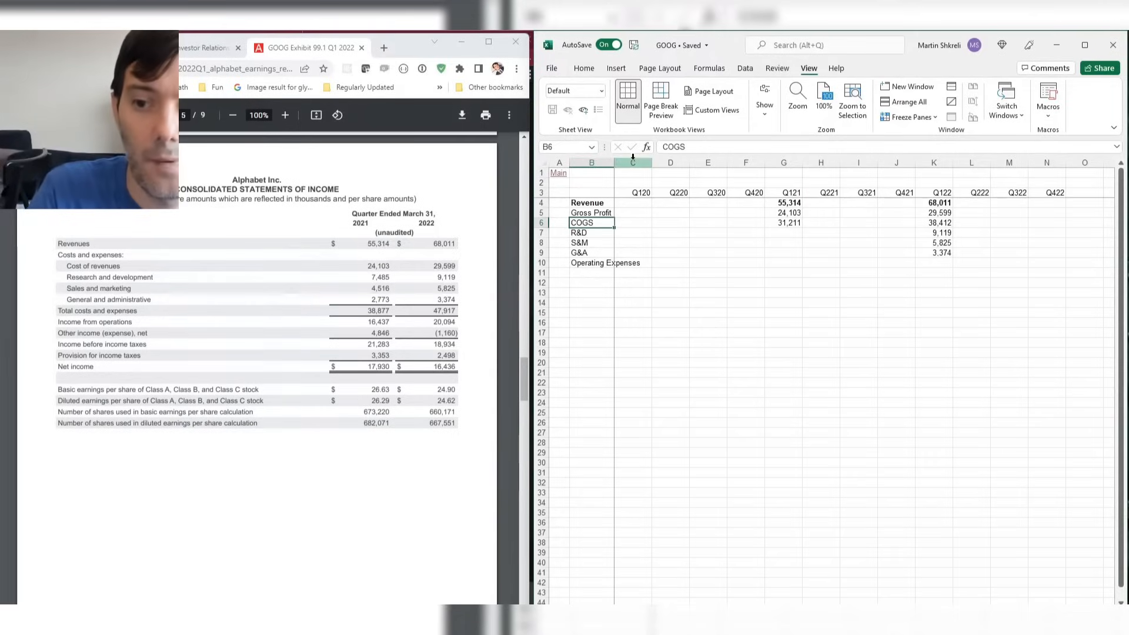
key("Down")
key("Down")
key("Down")
key("Down")
type("OpEx")
key("Return")
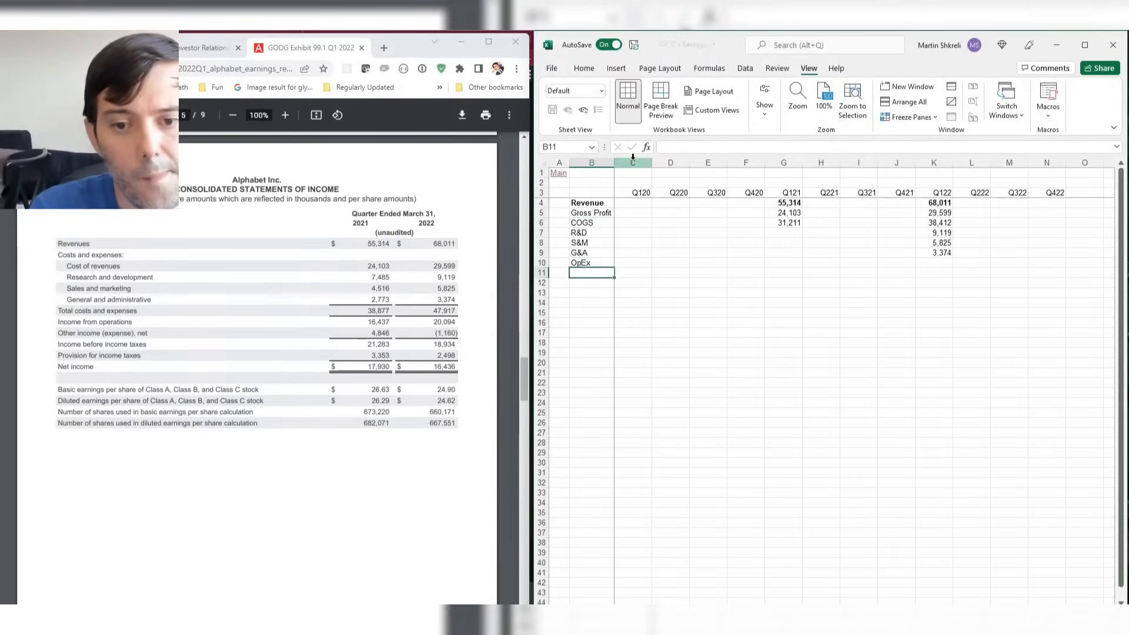
type("Op")
key("Right")
Enter the Q121 R&D, S&M and G&A expenses 7485, 4516 and 2773 in G7:G9.
key("Up")
key("Up")
key("Up")
key("Up")
key("Up")
key("Up")
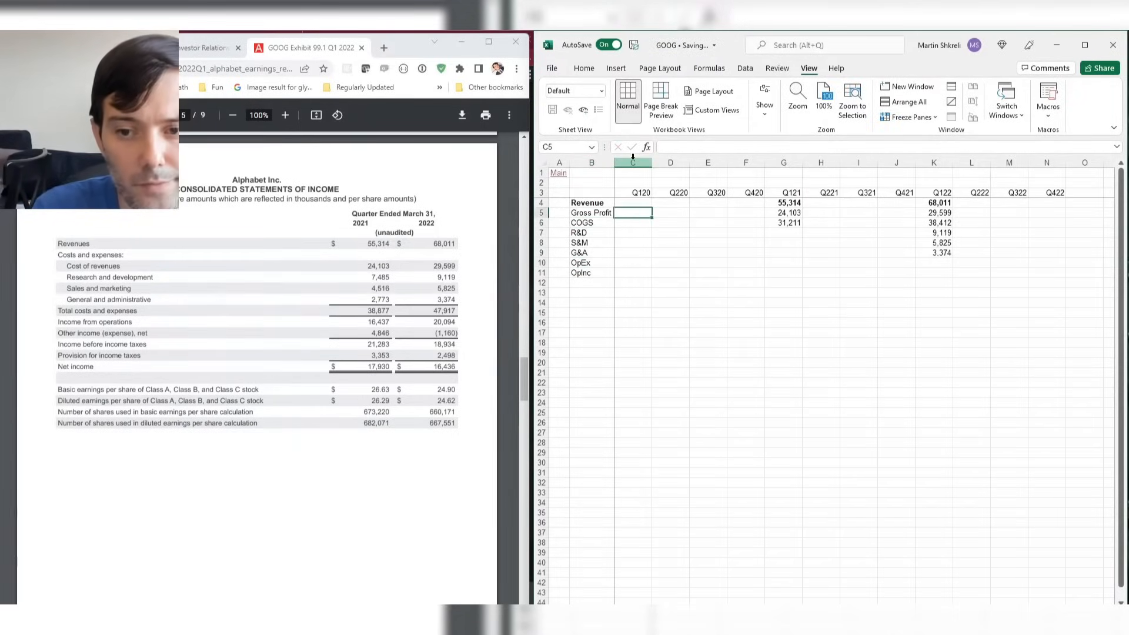
key("ctrl+Right")
key("Down")
key("Down")
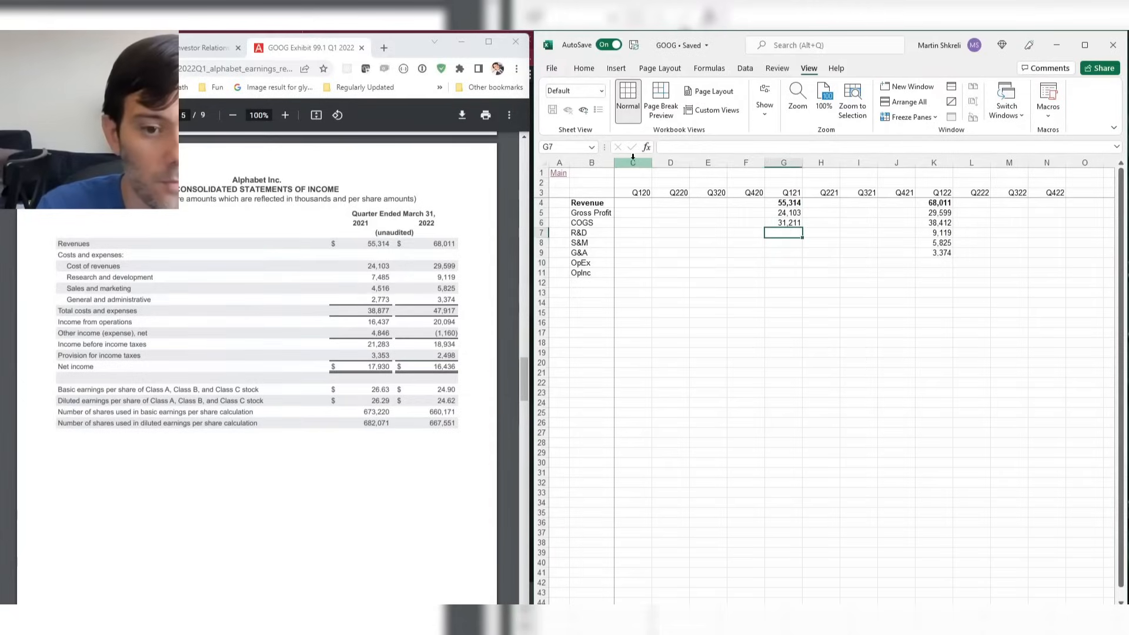
type("7485")
key("Return")
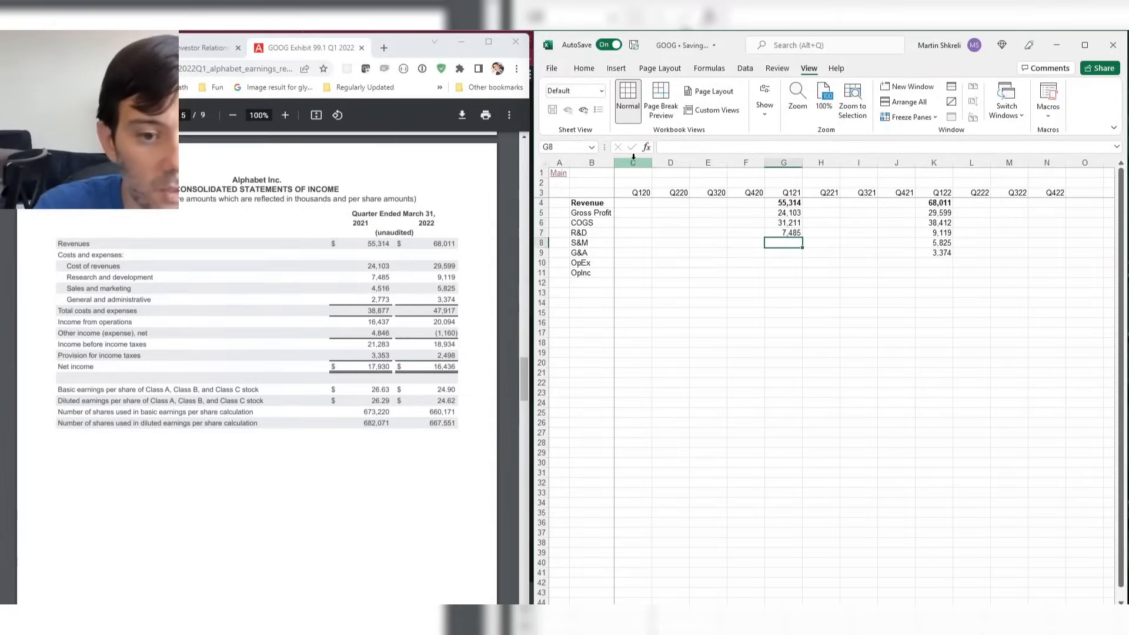
type("4516")
key("Return")
type("2,773")
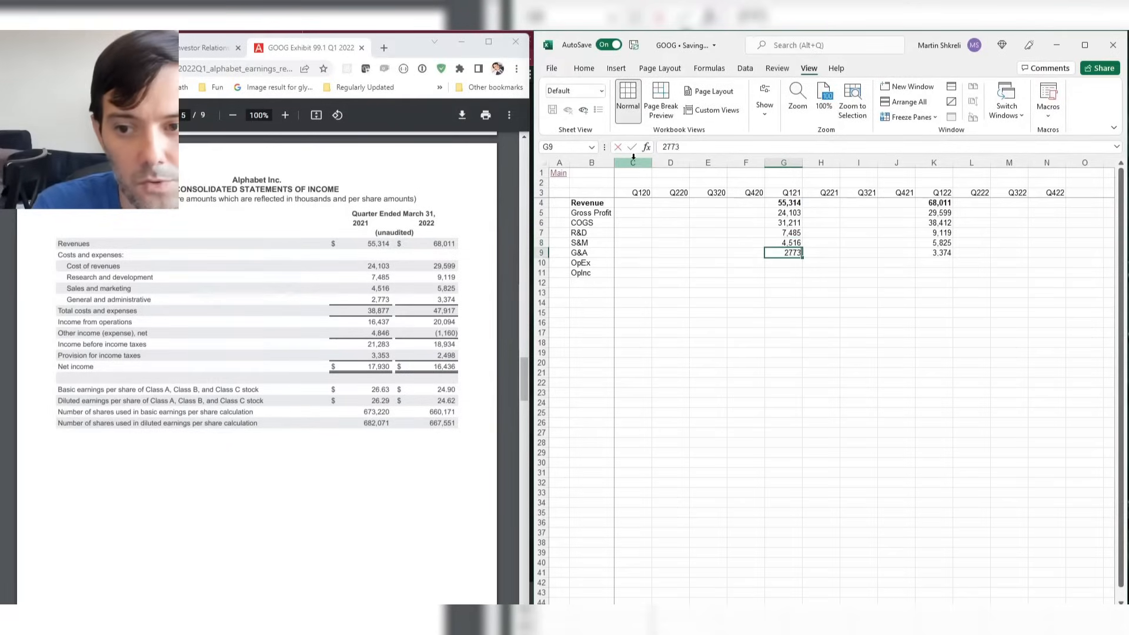
key("Return")
Calculate Q121 OpEx in G10 as the sum of the R&D, S&M and G&A expenses in G7:G9.
type("=sum(")
key("Up")
key("shift+Up")
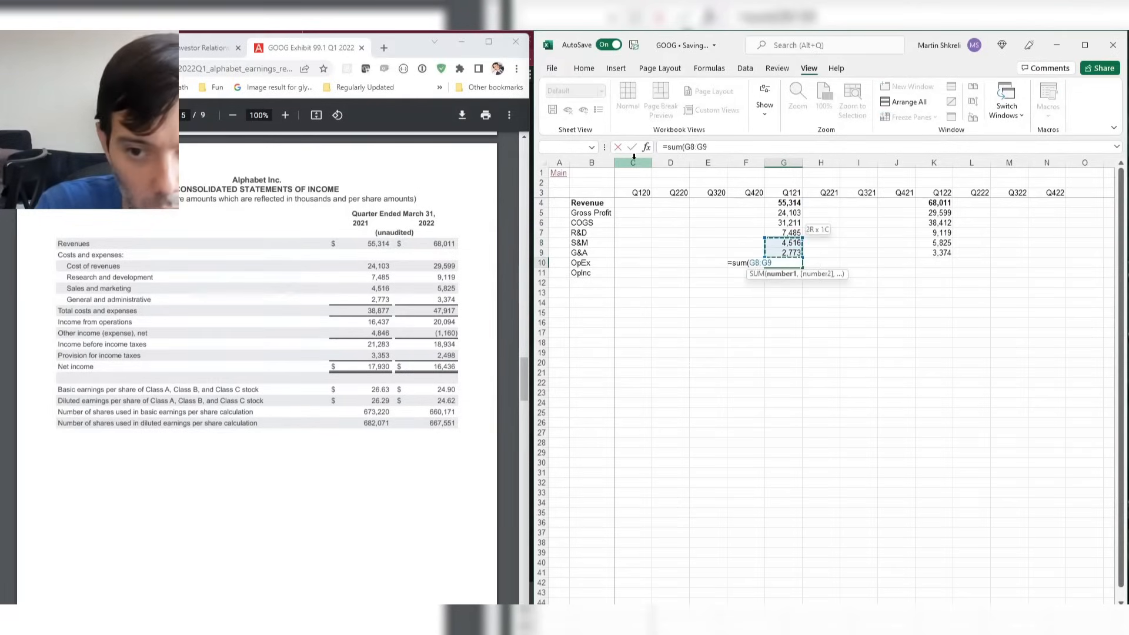
key("shift+Up")
key("Return")
Copy the OpEx sum formula from G10 across the following quarters through Q122 in K10.
key("Up")
key("ctrl+c")
key("Right")
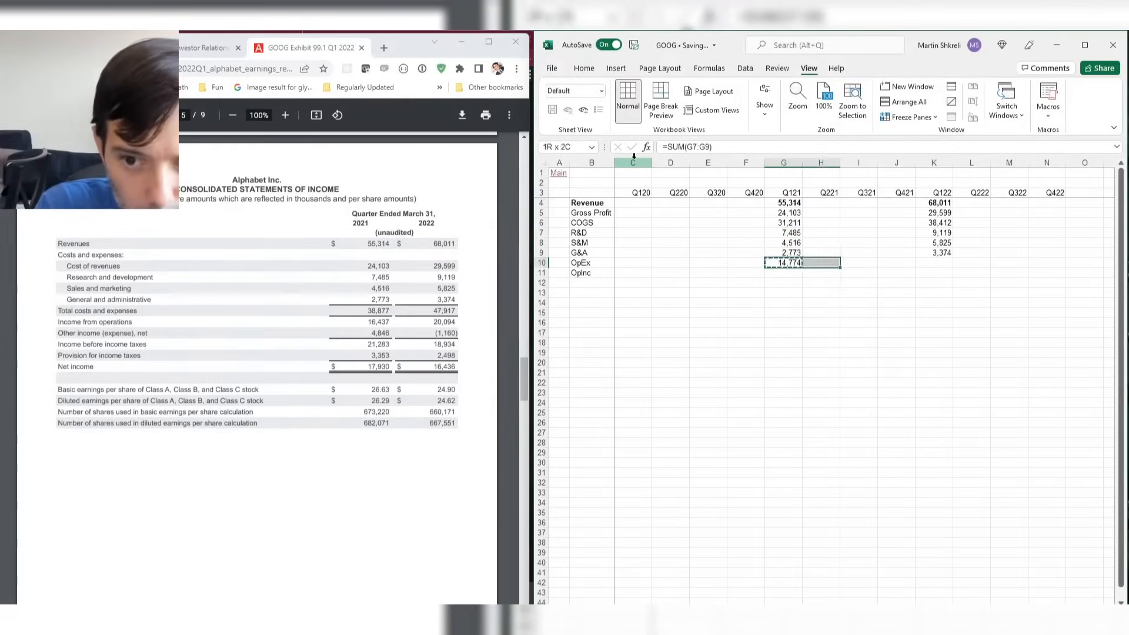
key("shift+Right")
key("shift+Right")
key("shift+Right")
key("ctrl+v")
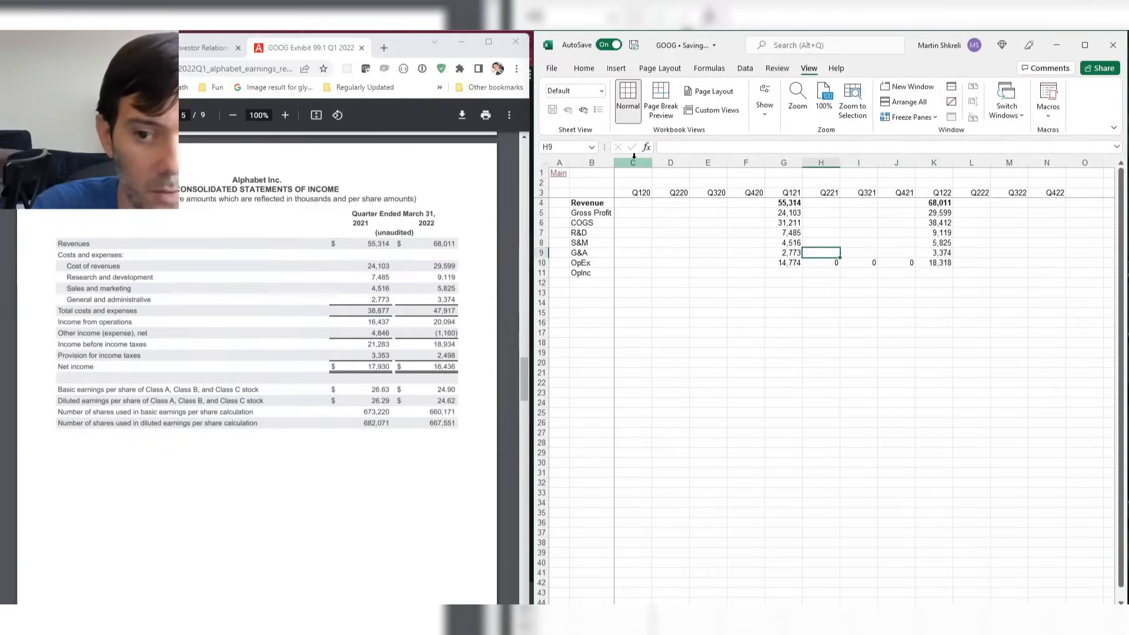
Calculate Q122 OpInc in K11 with the formula =K6-K10.
key("Right")
key("Right")
key("Right")
key("Down")
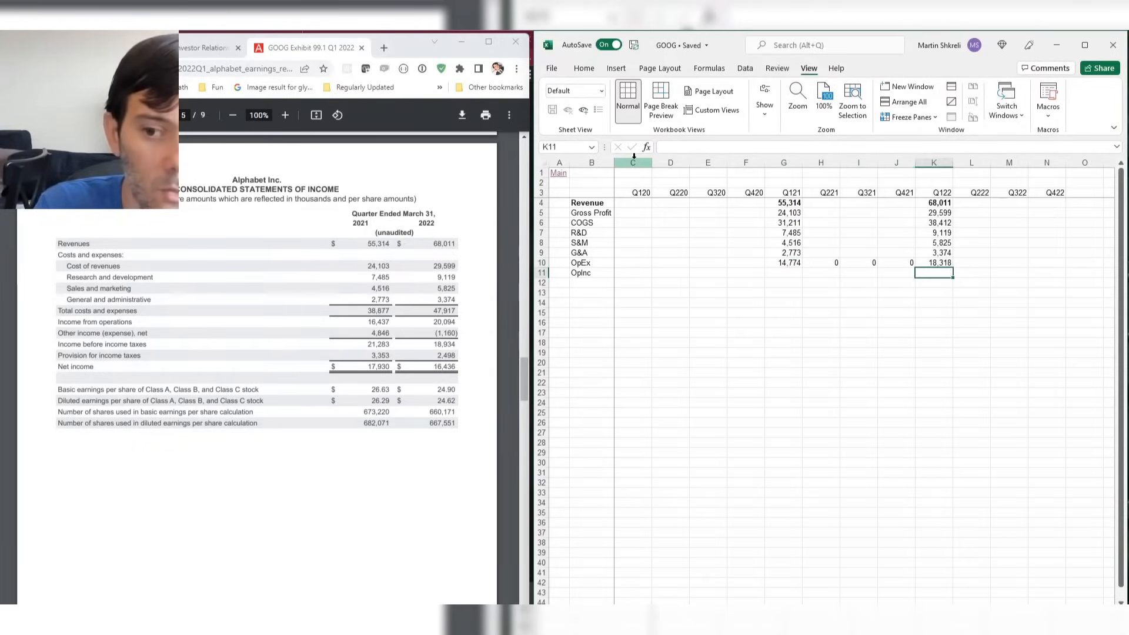
type("=")
key("Up")
key("Up")
key("Up")
key("Up")
key("Up")
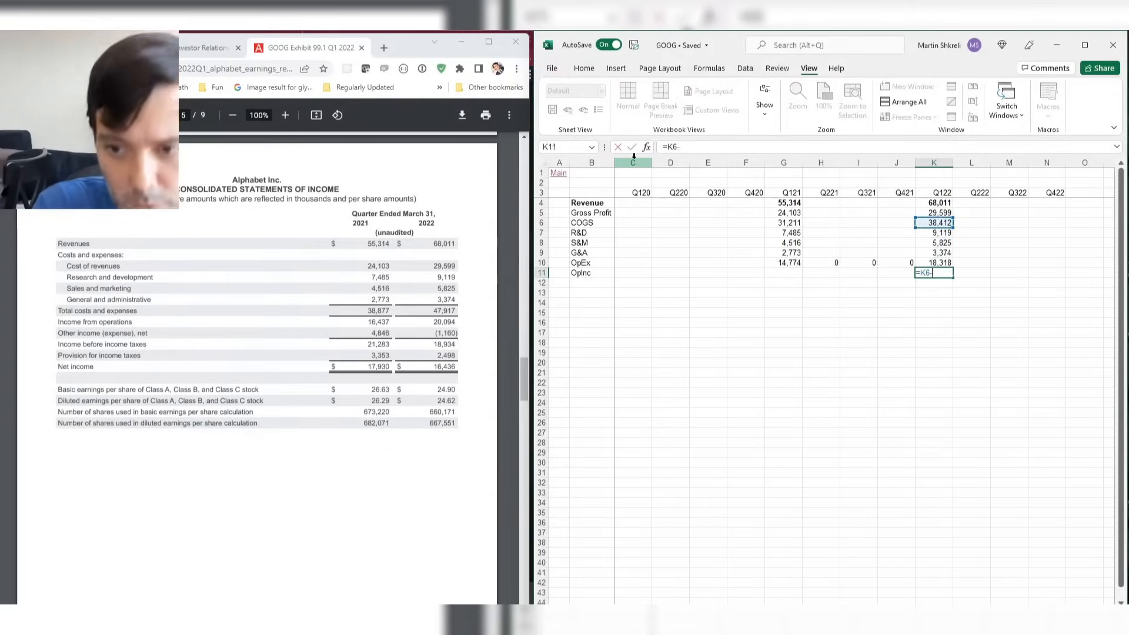
type("-")
key("Up")
key("Return")
Copy the OpInc formula from K11 back across the earlier quarters to Q121 in G11.
key("Up")
key("ctrl+c")
key("shift+Left")
key("shift+Left")
key("shift+Left")
key("shift+Left")
key("ctrl+v")
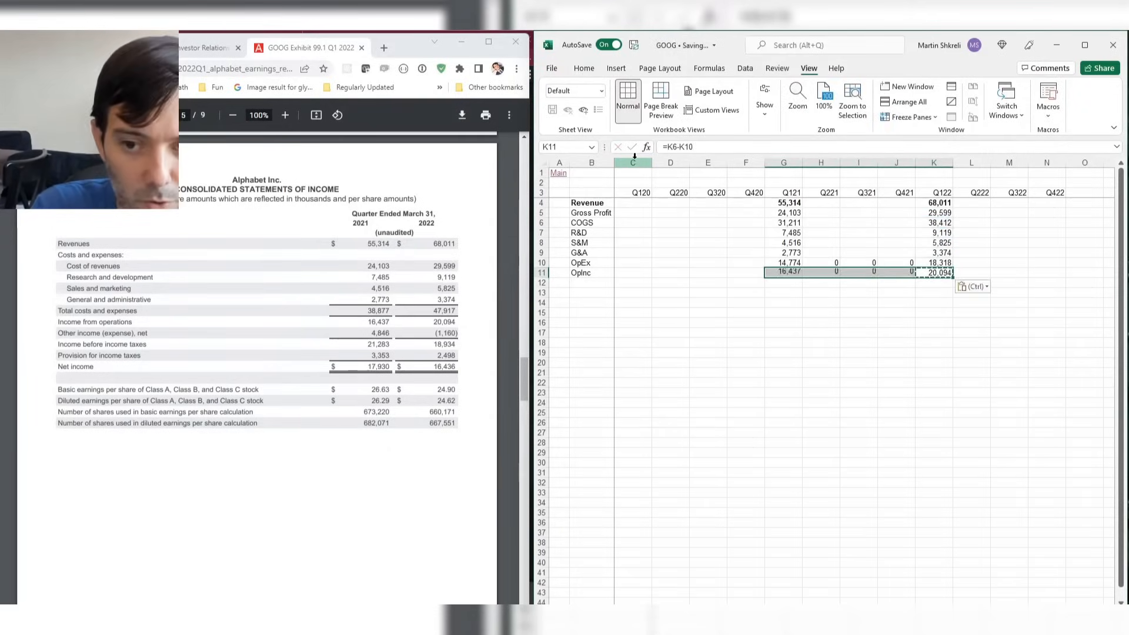
Enter the net other income (expense) in row 12, with -1160 for Q122 and 4846 for Q121.
key("Down")
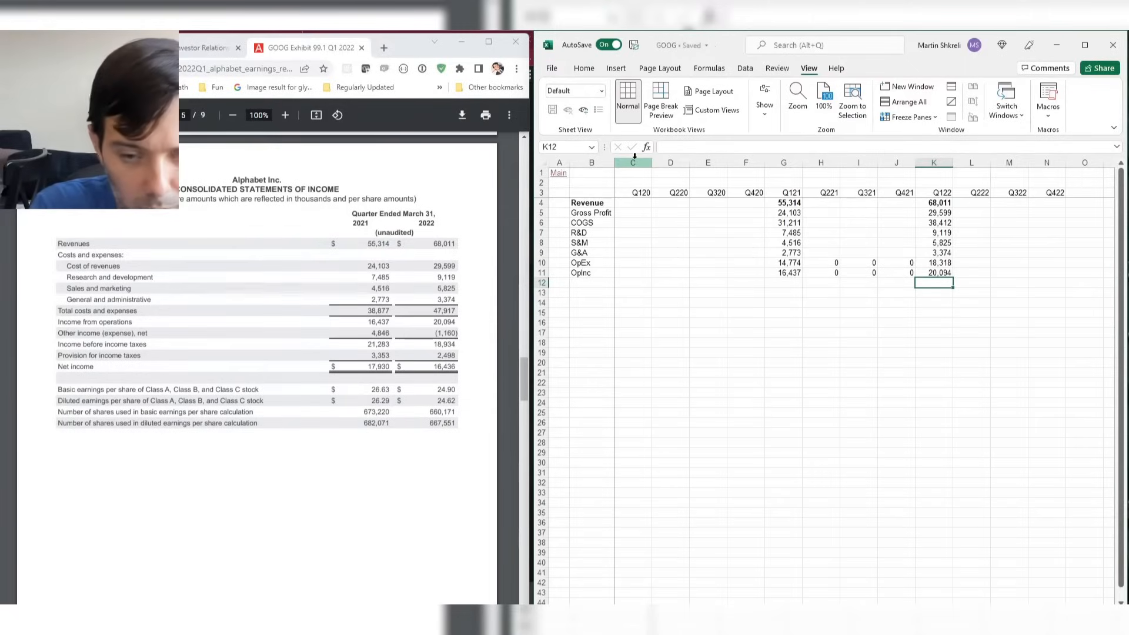
type("-1")
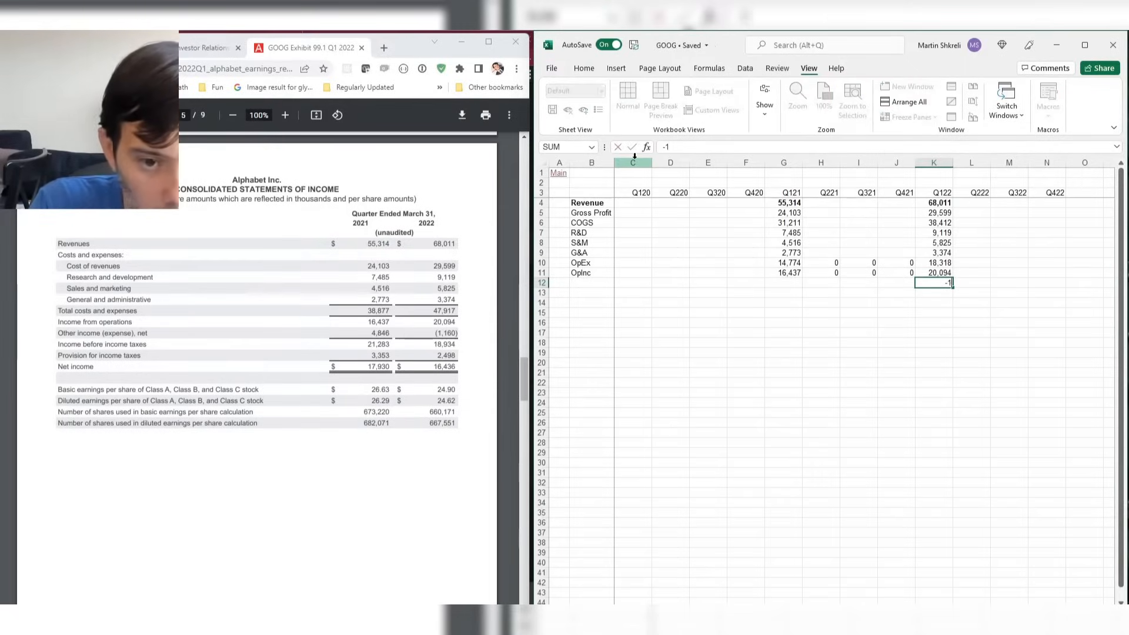
key("Left")
key("Left")
key("Left")
key("Left")
type("4846")
key("Return")
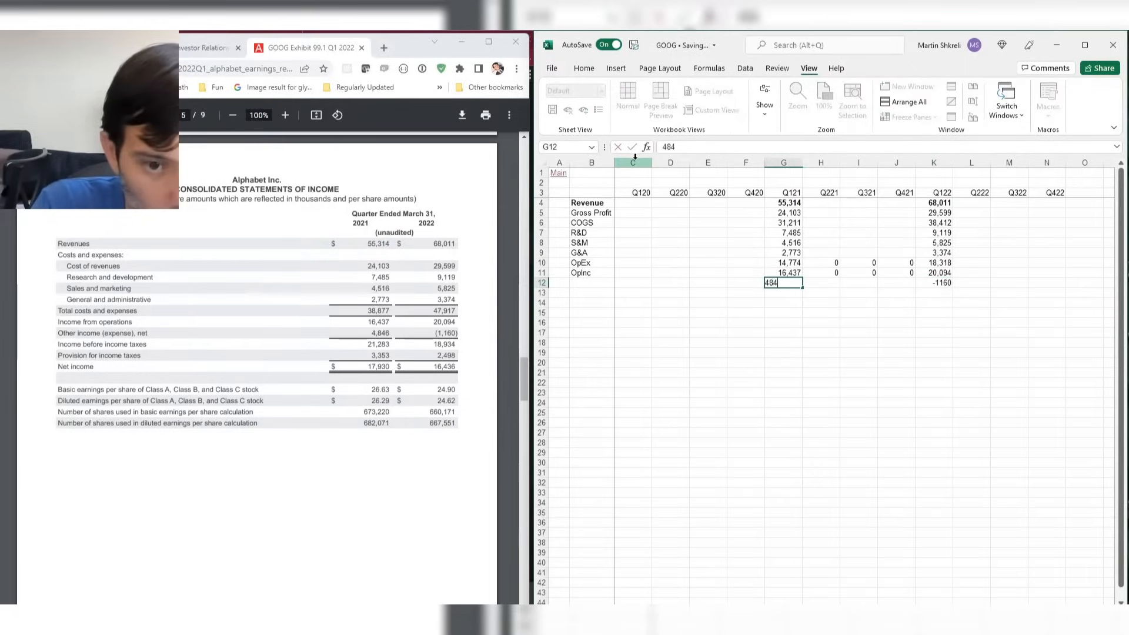
Calculate Q121 pretax income in G13 with the formula =G11+G12.
type("=")
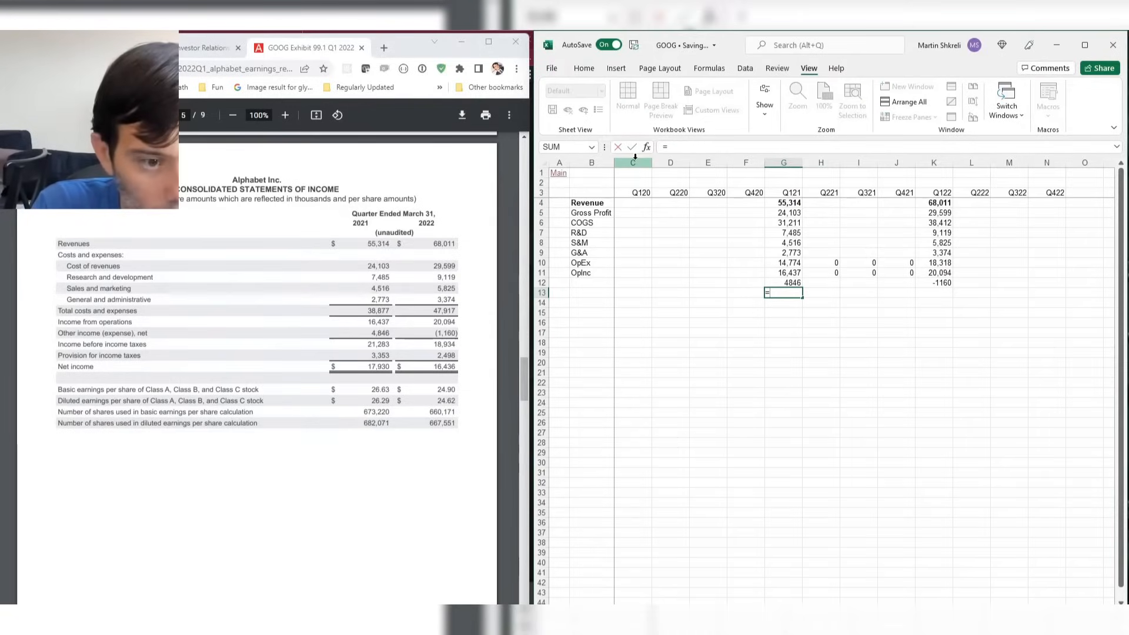
type("G11+G12")
key("ctrl+Return")
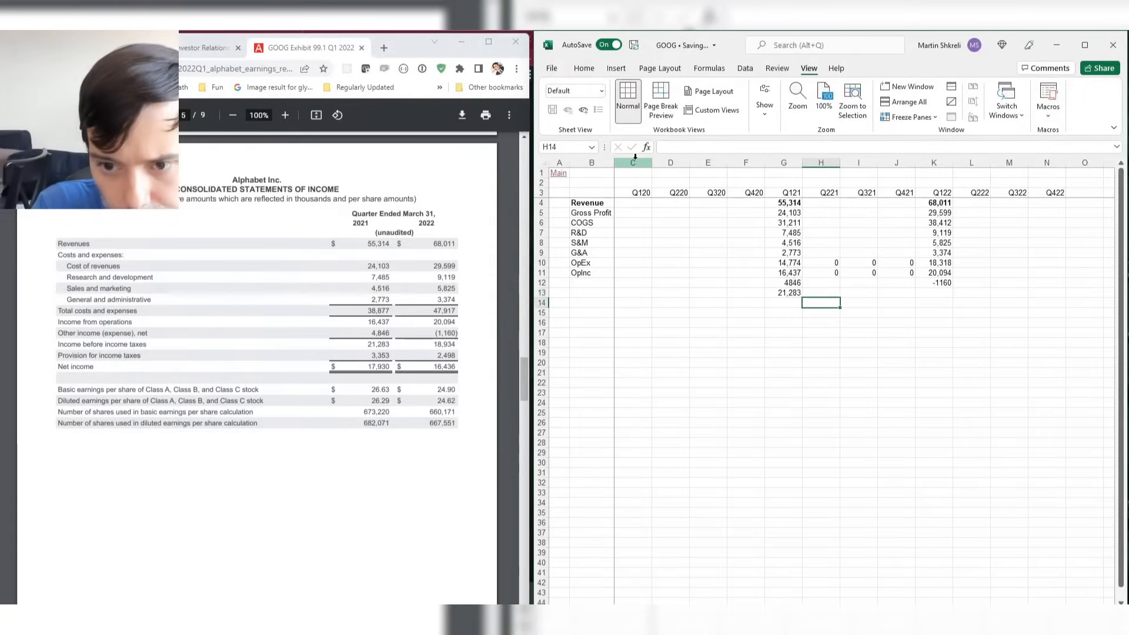
Copy the pretax income formula from G13 across the following quarters through Q122 in K13.
key("ctrl+c")
key("shift+Right")
key("shift+Right")
key("shift+Right")
key("shift+Right")
key("ctrl+v")
key("Escape")
key("Down")
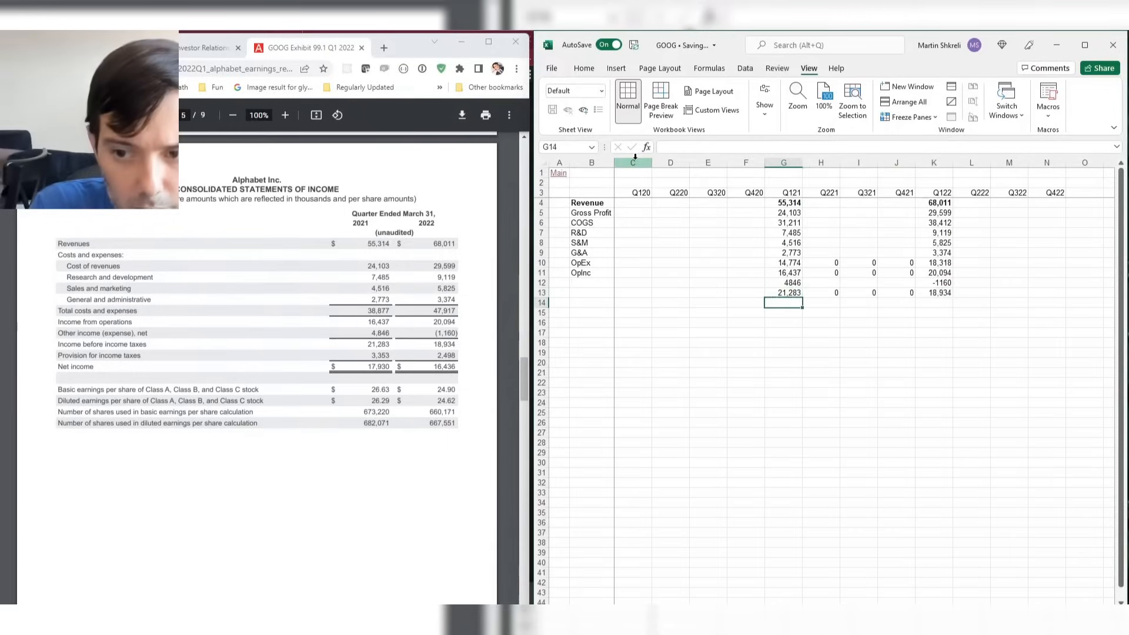
Label row 12 as Other and row 13 as Pretax in column B.
key("Up")
key("Up")
key("Left")
key("Left")
key("Left")
key("Left")
key("Left")
type("Other")
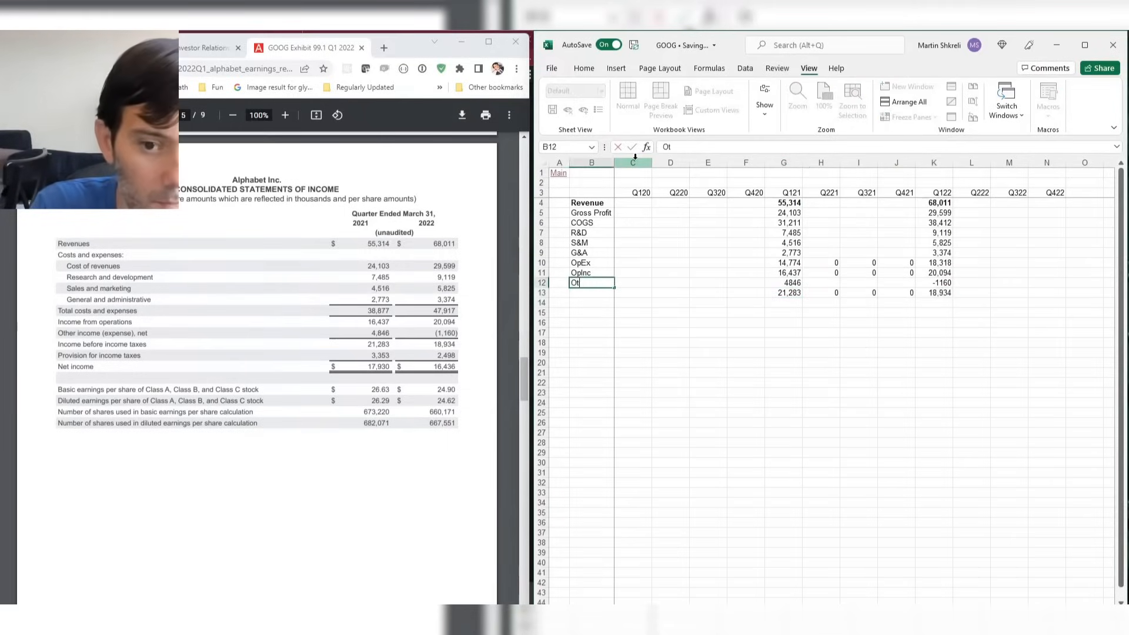
key("Return")
type("Pretax")
key("Return")
Label row 14 as Taxes and row 15 as NetInc in column B.
type("N")
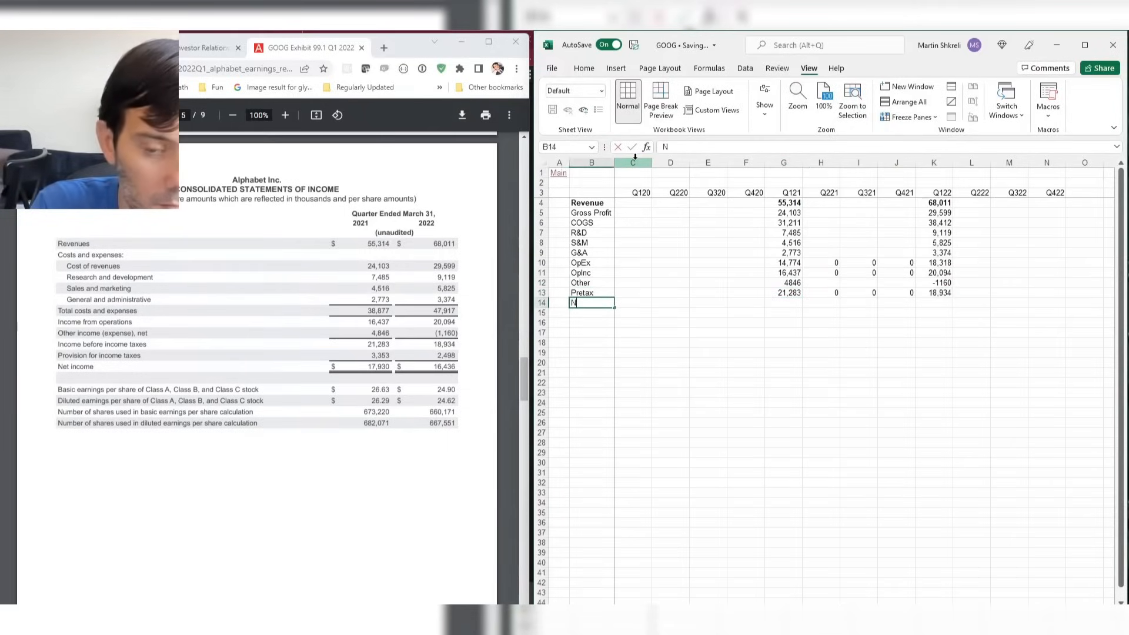
key("BackSpace")
type("Taxes")
key("Return")
type("Net")
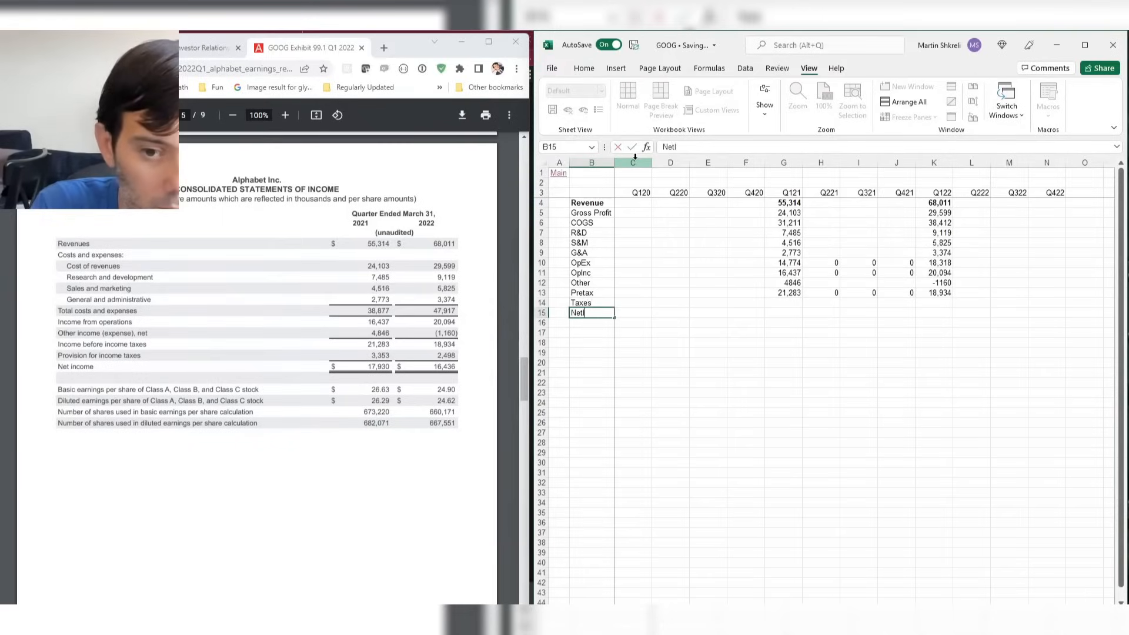
type("Inc")
Enter 3353 as the Q121 taxes in G14.
key("Up")
key("Right")
key("Right")
key("Right")
key("Right")
key("Right")
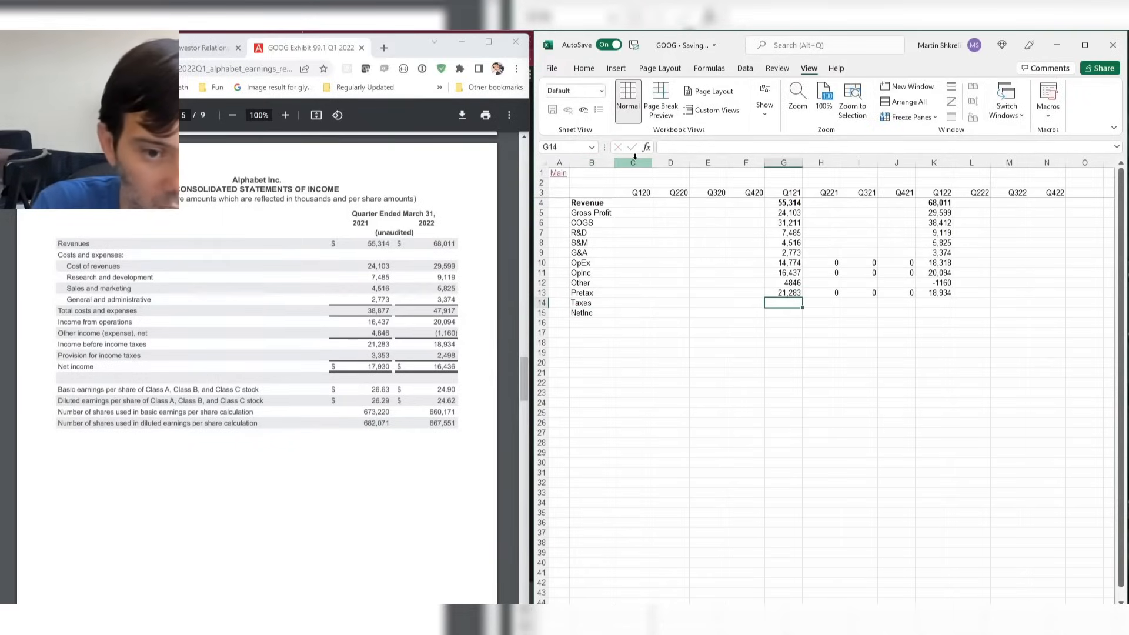
type("2498")
key("Tab")
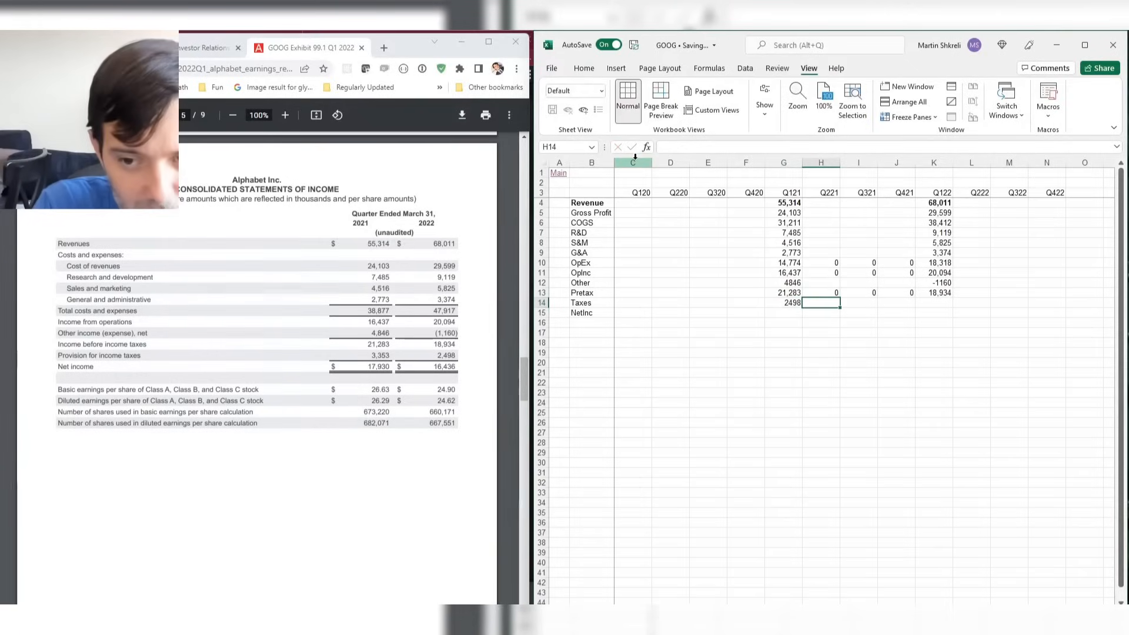
key("Left")
type("3353")
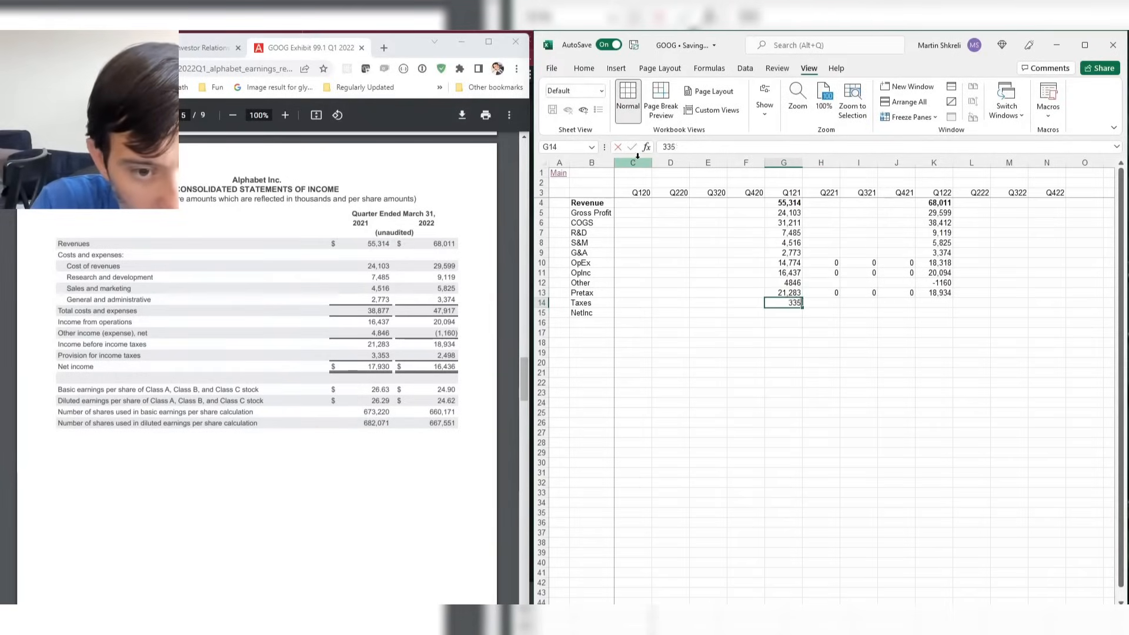
Fill in the remaining Taxes row with 0 for Q221 through Q421 and 2498 for Q122.
key("Right")
type("0")
key("Right")
type("0")
key("Right")
type("0")
key("Right")
type("0")
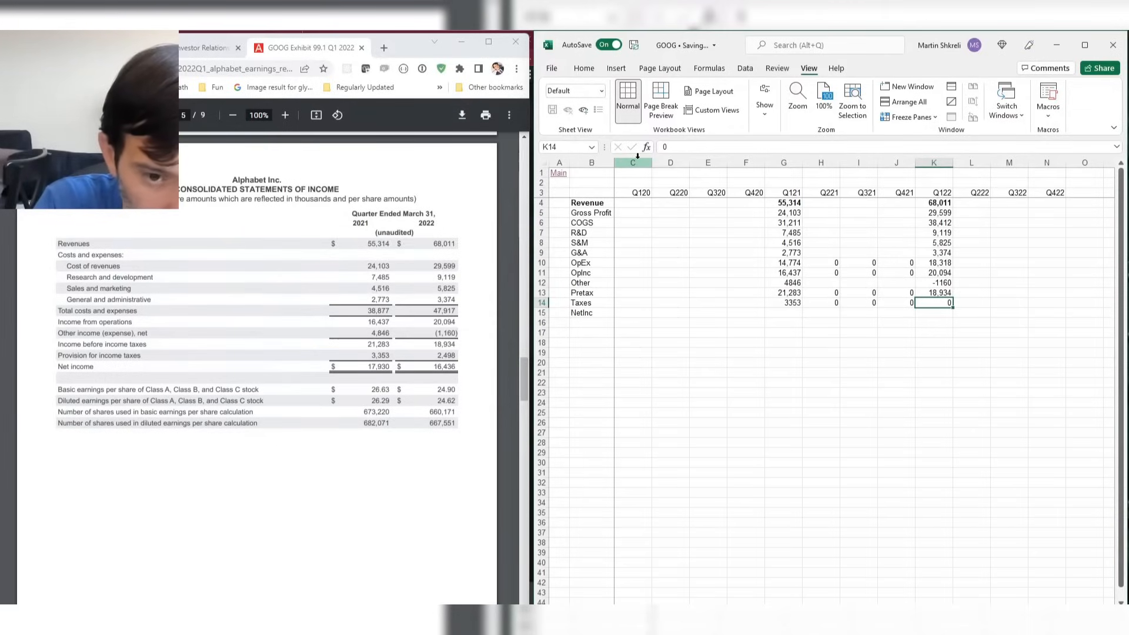
type("2498")
key("Return")
Calculate Q121 net income in G15 with the formula =G13-G14.
key("Left")
key("Left")
key("Left")
key("Left")
type("=")
key("Up")
key("Up")
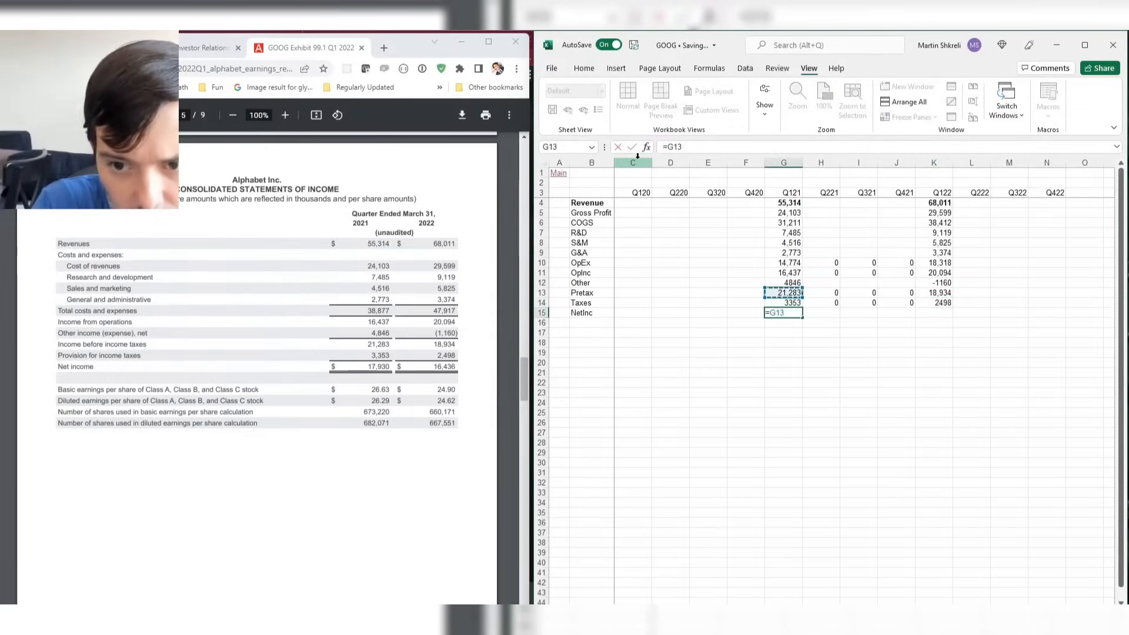
type("-")
key("Up")
key("Return")
key("Up")
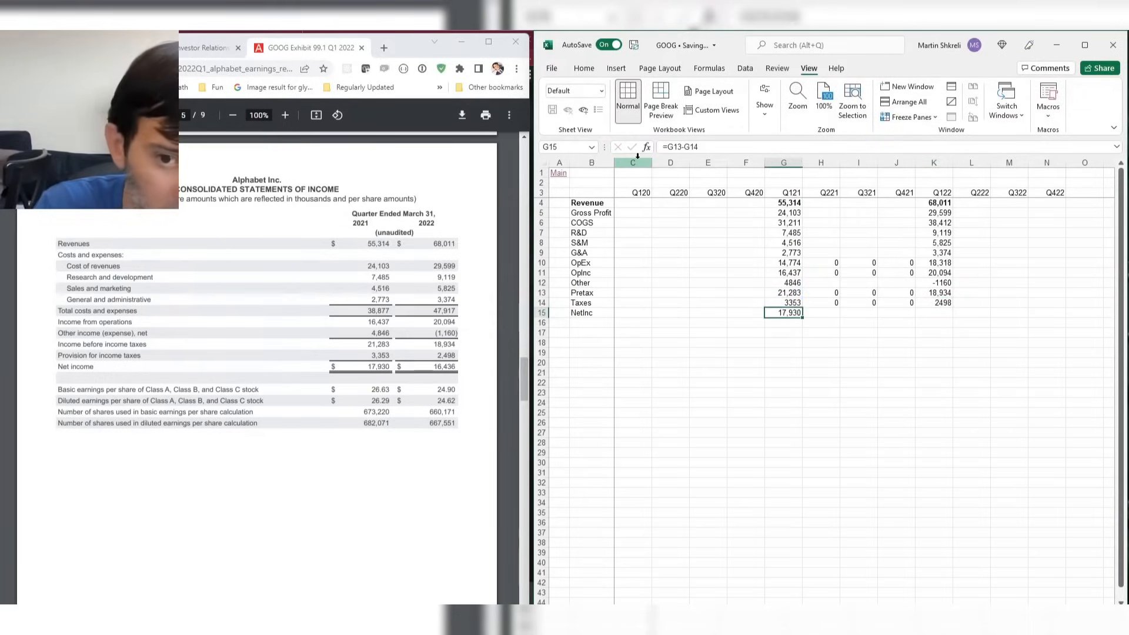
Change the row 15 label in B15 to Net Income.
key("Left")
key("Left")
key("Left")
key("Left")
key("Left")
type("Net Inco")
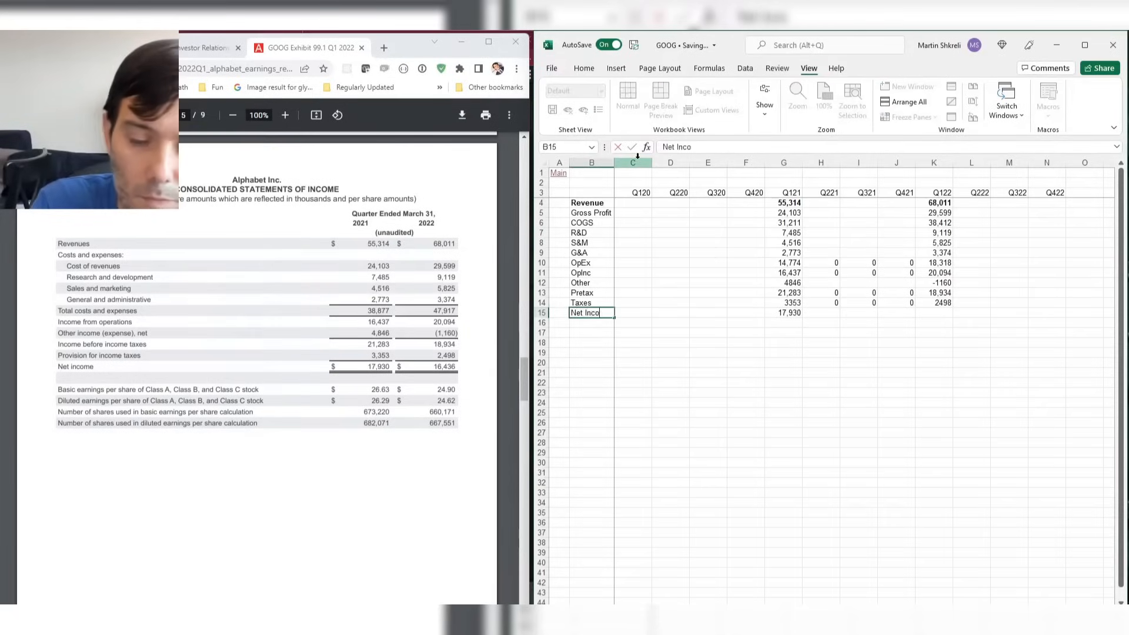
type("me")
key("Tab")
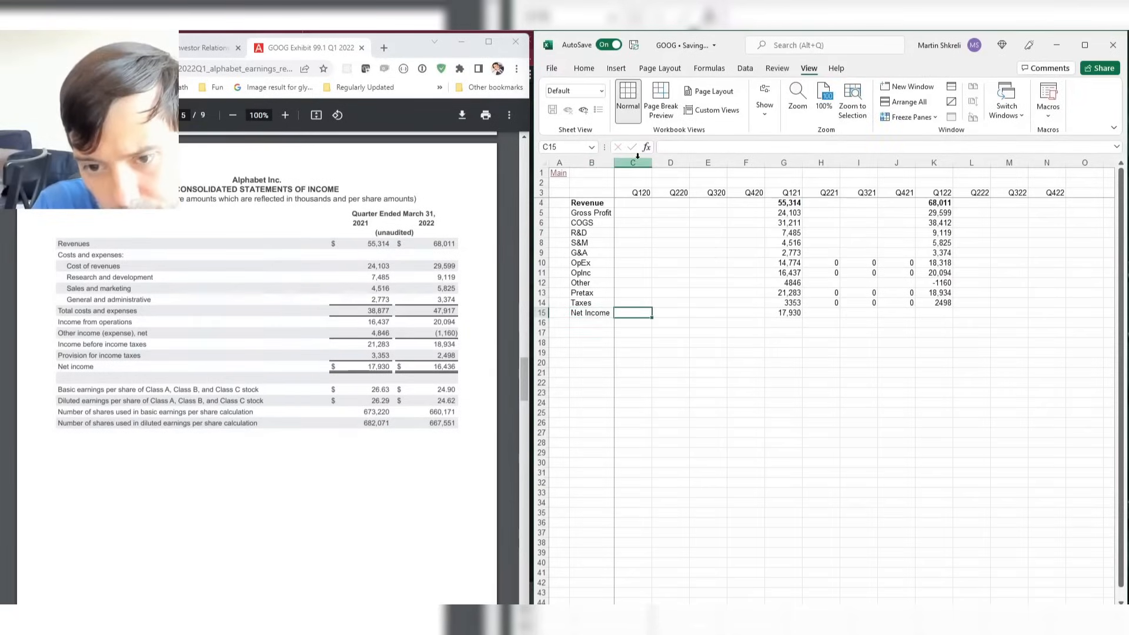
Copy the Net Income formula from G15 across the following quarters through Q122 in K15.
key("Right")
key("Right")
key("Right")
key("Right")
key("shift+Right")
key("shift+Right")
key("shift+Right")
key("shift+Right")
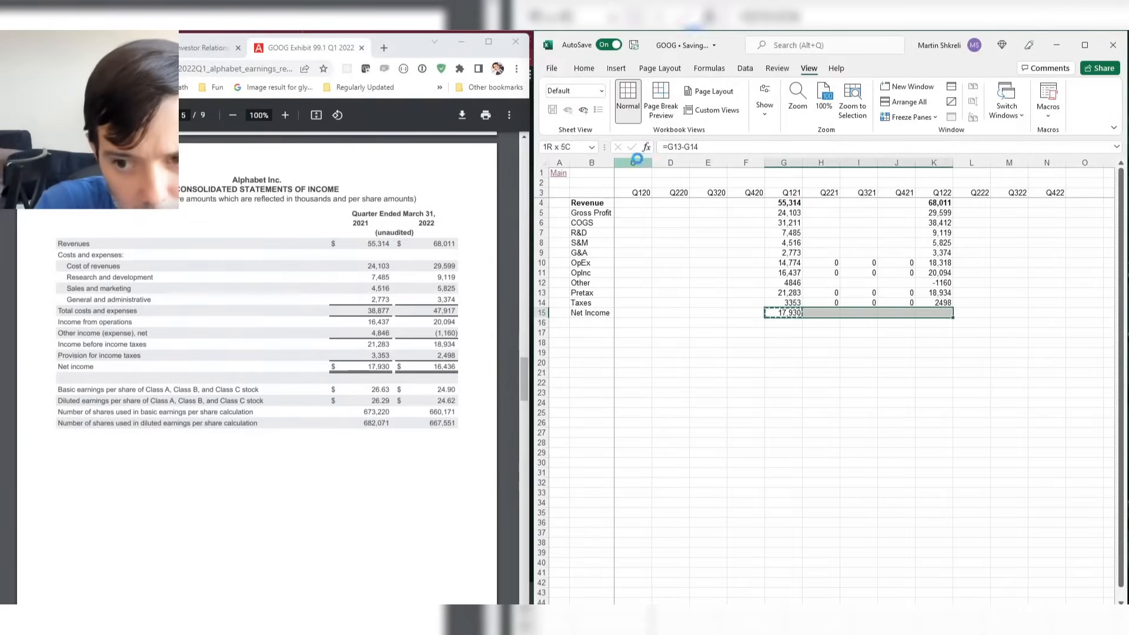
key("ctrl+r")
key("Down")
key("Up")
Format rows 4 through 15, Revenue to Net Income, as Number with 0 decimal places and the 1000 separator.
key("shift+space")
key("shift+Up")
key("shift+Up")
key("shift+Up")
key("shift+Up")
key("shift+Up")
key("shift+Up")
key("shift+Up")
key("shift+Up")
key("shift+Up")
key("shift+Up")
key("shift+Up")
key("shift+Up")
key("shift+Down")
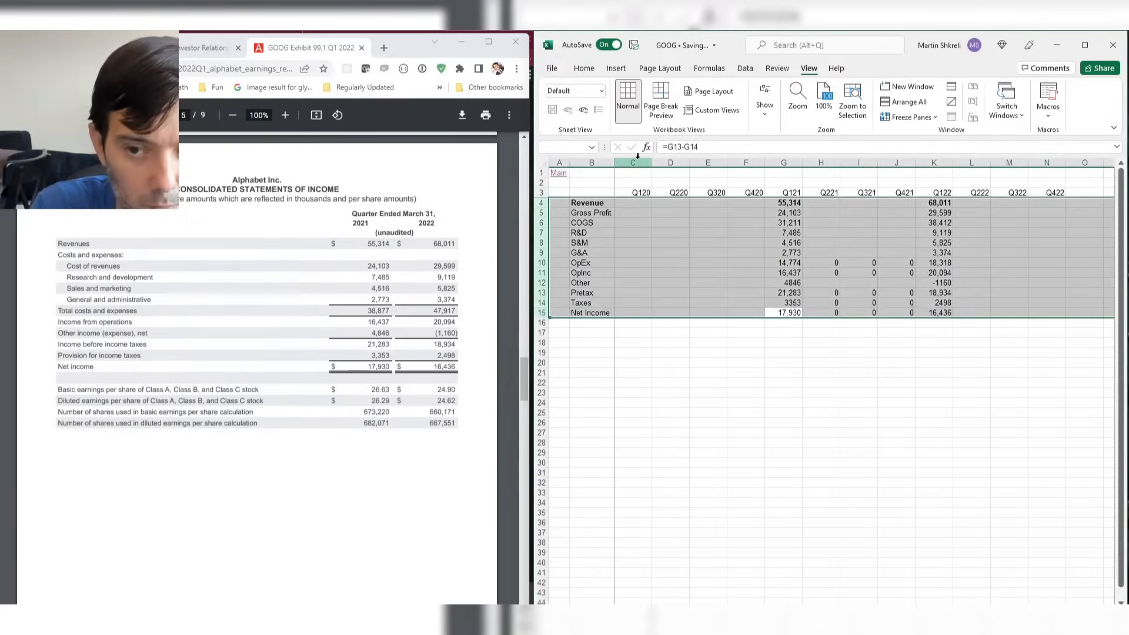
key("ctrl+1")
key("Tab")
key("Down")
key("Tab")
type("0")
key("Tab")
key("space")
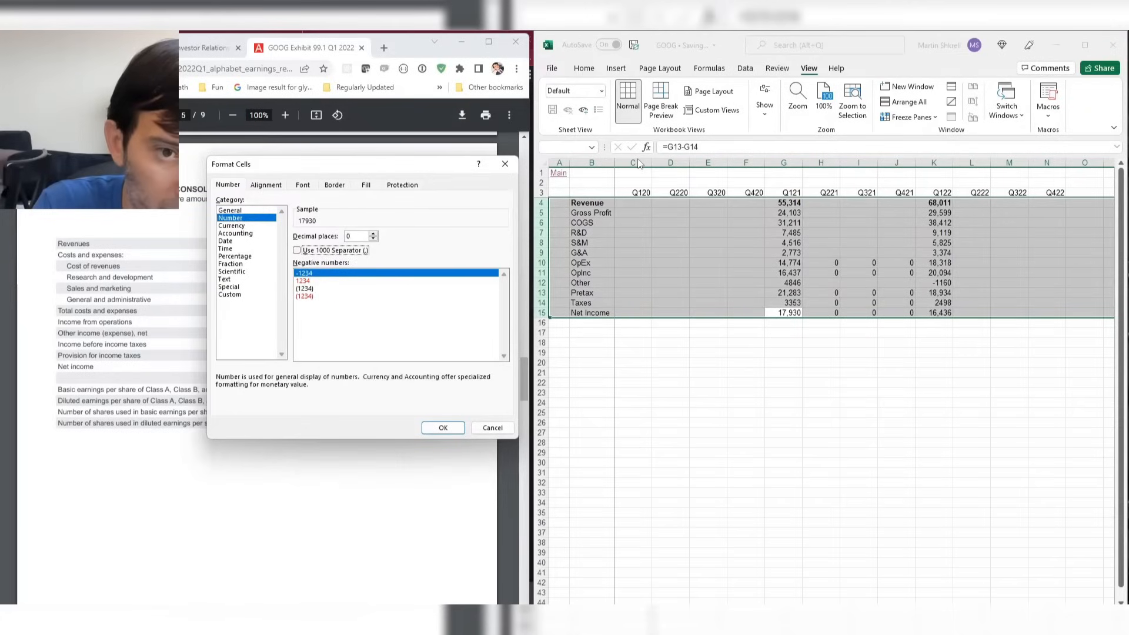
key("Return")
key("Up")
key("Down")
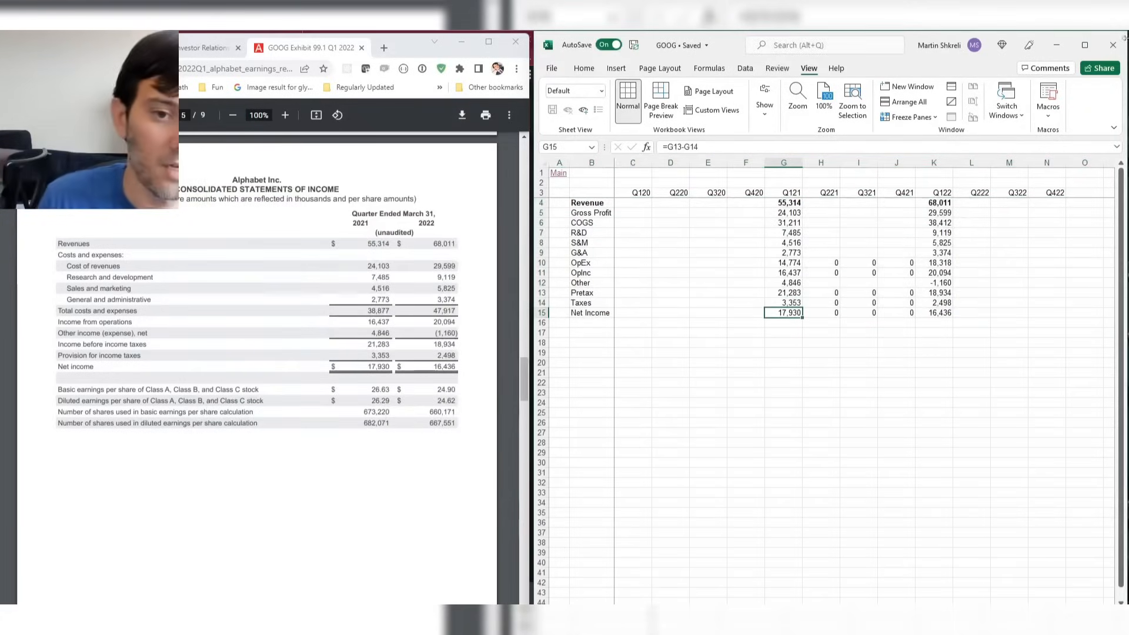
Label row 16 as EPS and row 17 as Shares in column B.
left_click(421, 447)
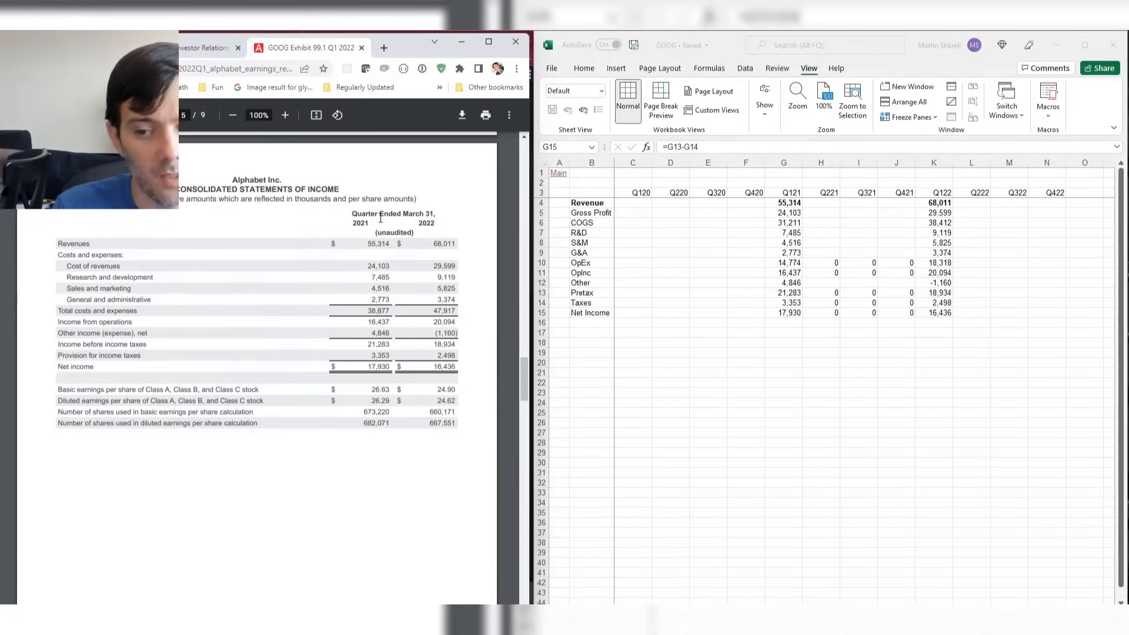
key("alt+Tab")
key("Down")
key("ctrl+Left")
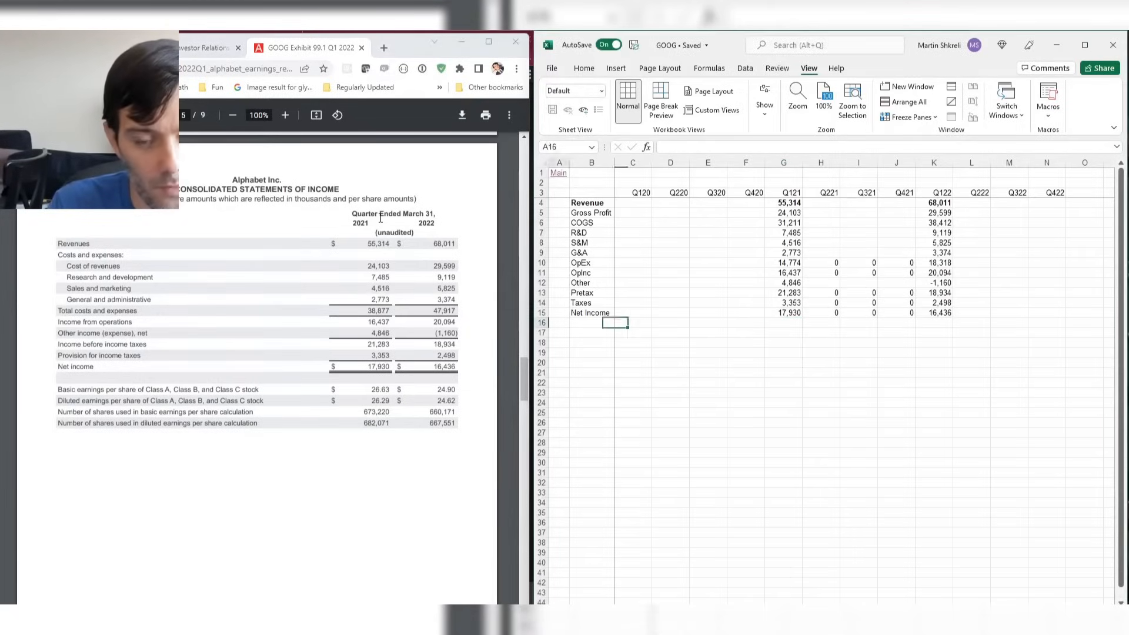
key("Right")
type("EPS")
key("Return")
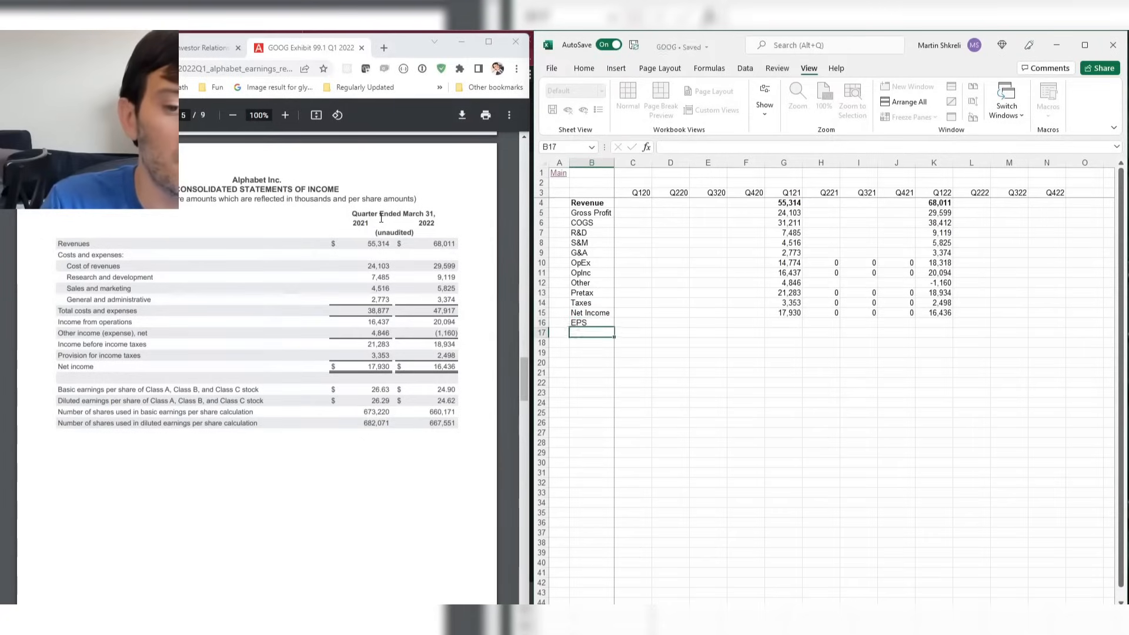
type("Shares")
key("Return")
Make the entire EPS row 16 bold.
key("Up")
key("Right")
key("Up")
key("shift+space")
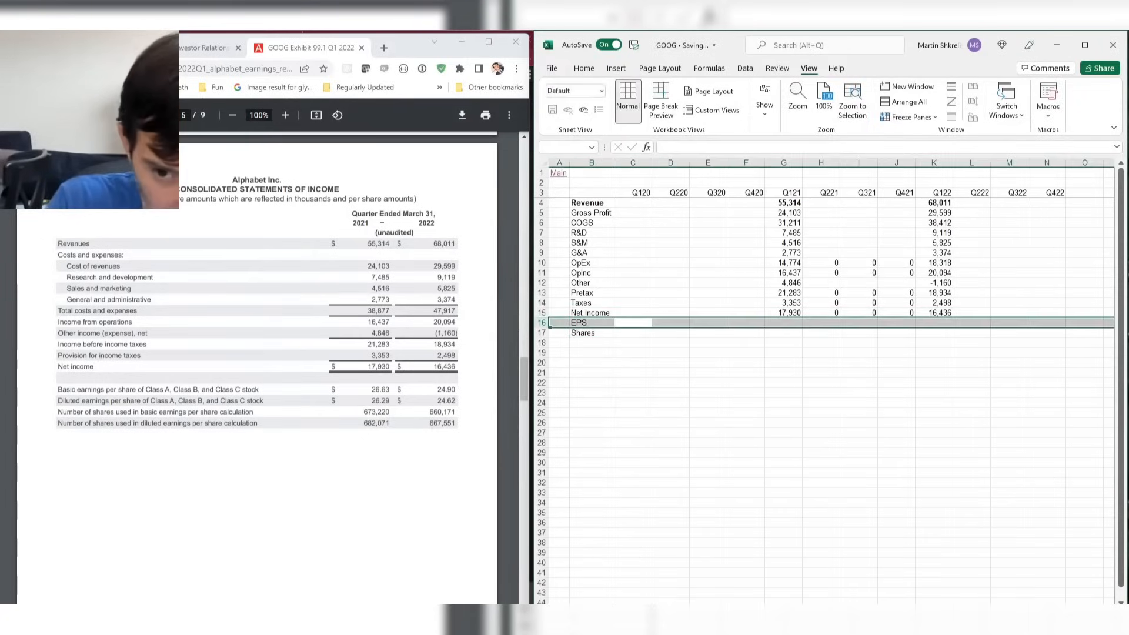
key("ctrl+b")
Enter the diluted share counts in row 17, with 682071 for Q121 and 667551 for Q122.
key("Right")
key("Right")
key("Right")
key("Right")
key("Right")
key("Right")
key("Left")
key("Left")
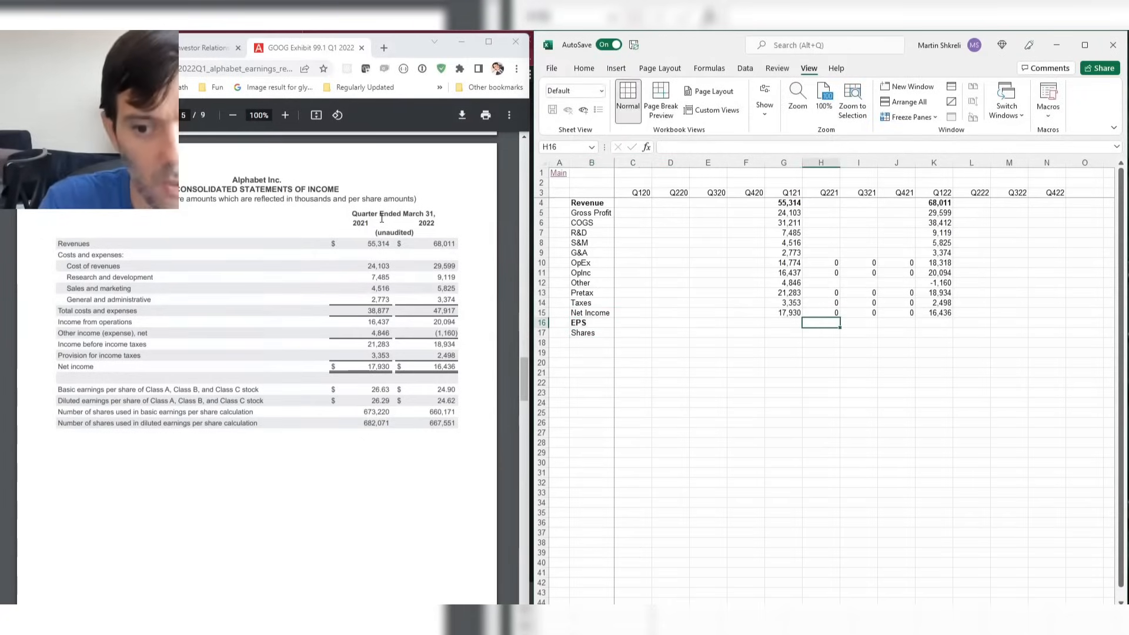
key("Down")
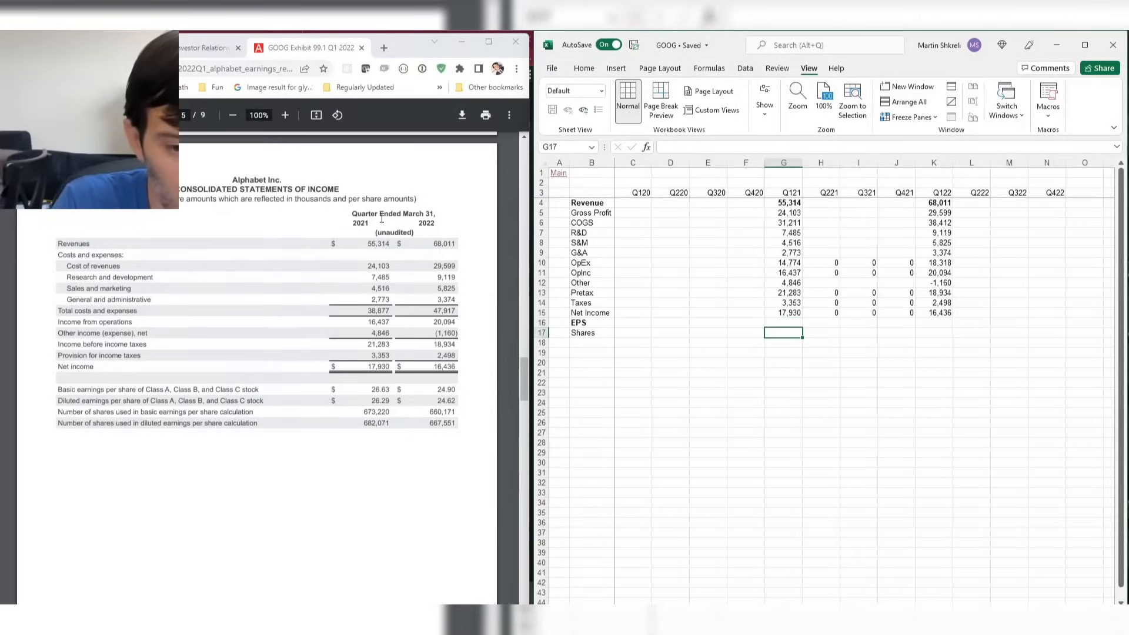
type("66")
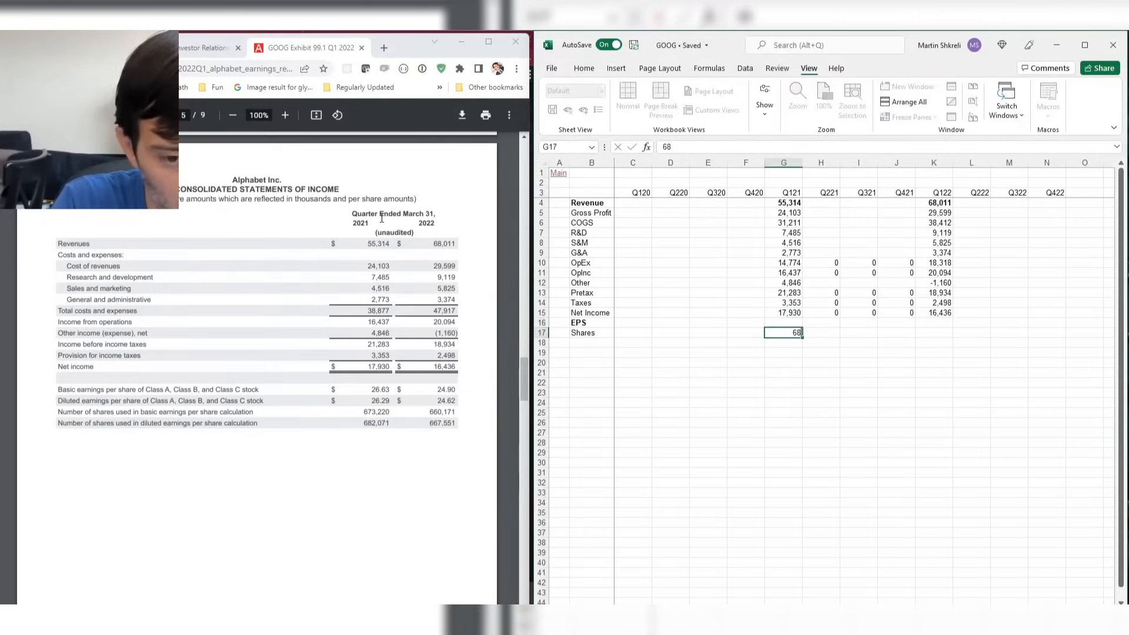
type("2071")
key("Right")
key("Right")
key("Right")
key("Right")
type("6")
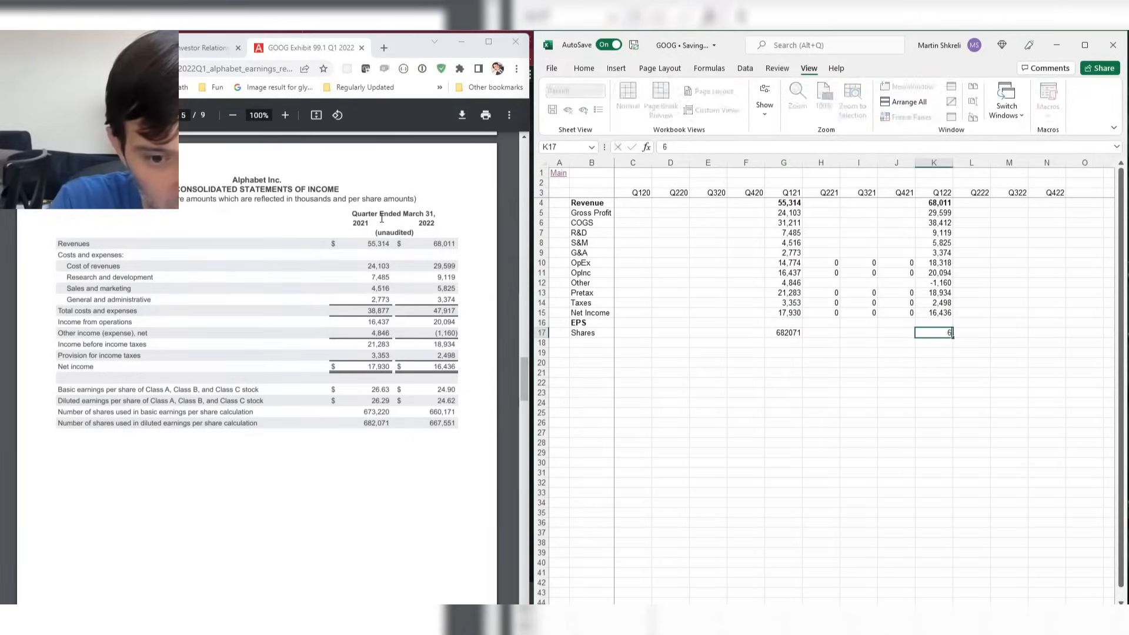
type("67551")
Format the Shares row 17 as Number with 0 decimal places and the 1000 separator.
key("Left")
key("shift+space")
key("ctrl+1")
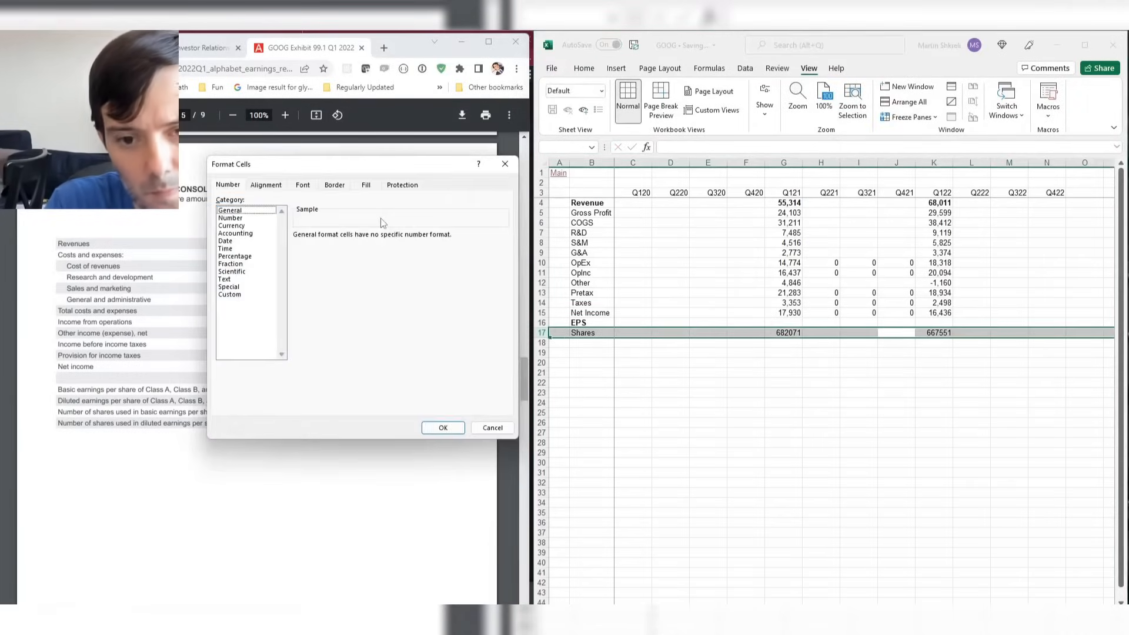
key("Down")
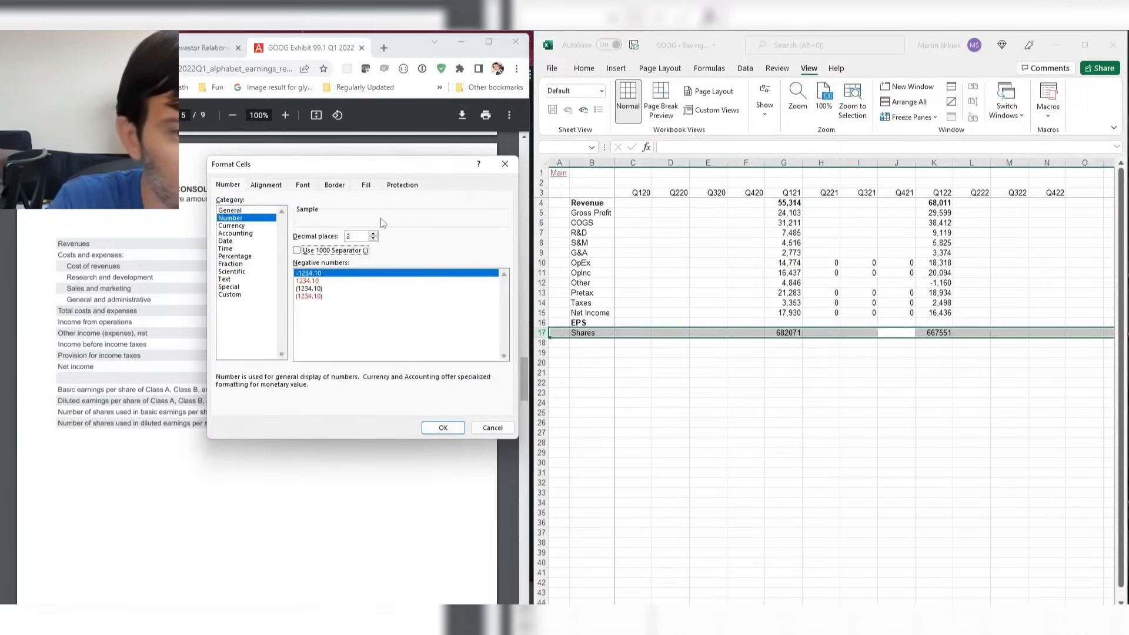
type("0")
key("Tab")
key("space")
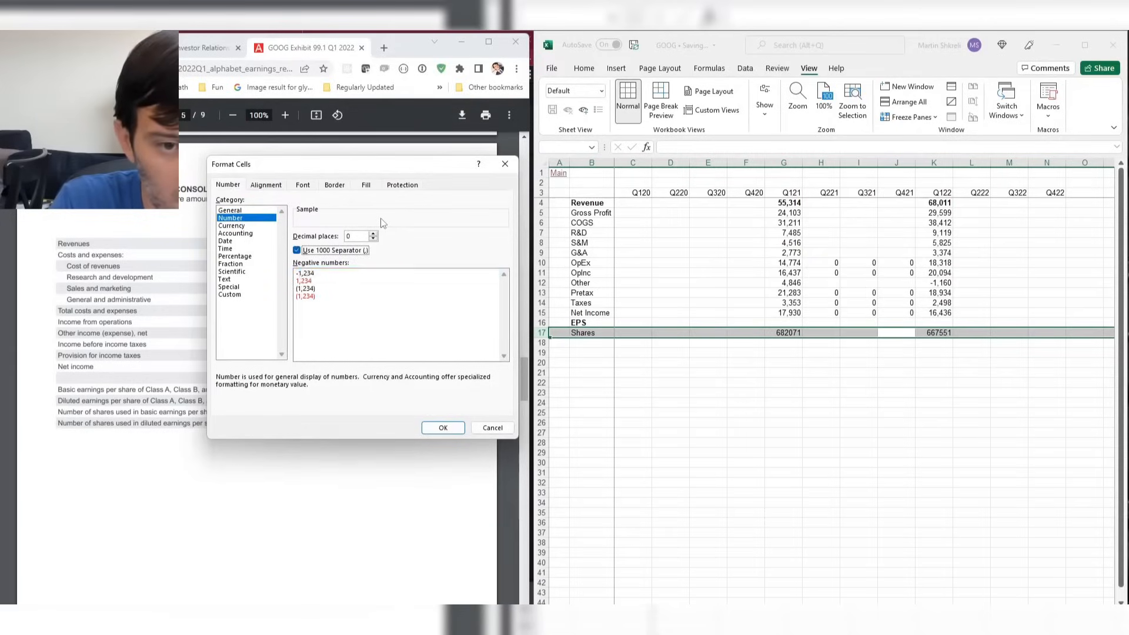
key("Return")
key("shift+BackSpace")
Calculate Q122 EPS in K16 with the formula =K15/K17.
key("ctrl+Left")
key("ctrl+Right")
key("Up")
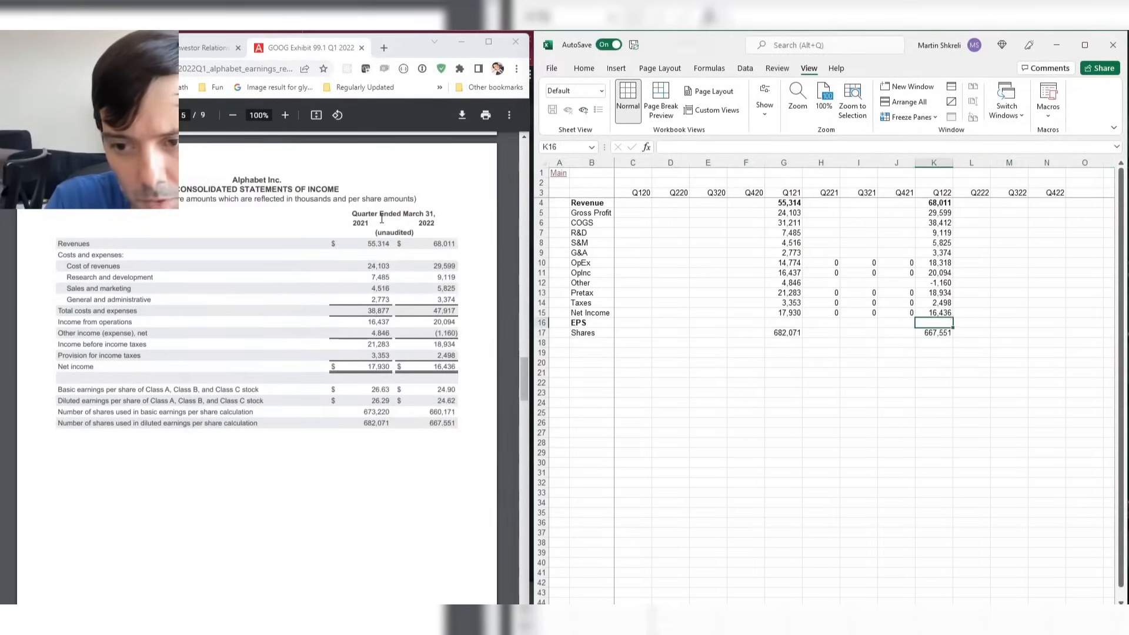
type("=")
key("Up")
type("/")
key("Down")
key("ctrl+Return")
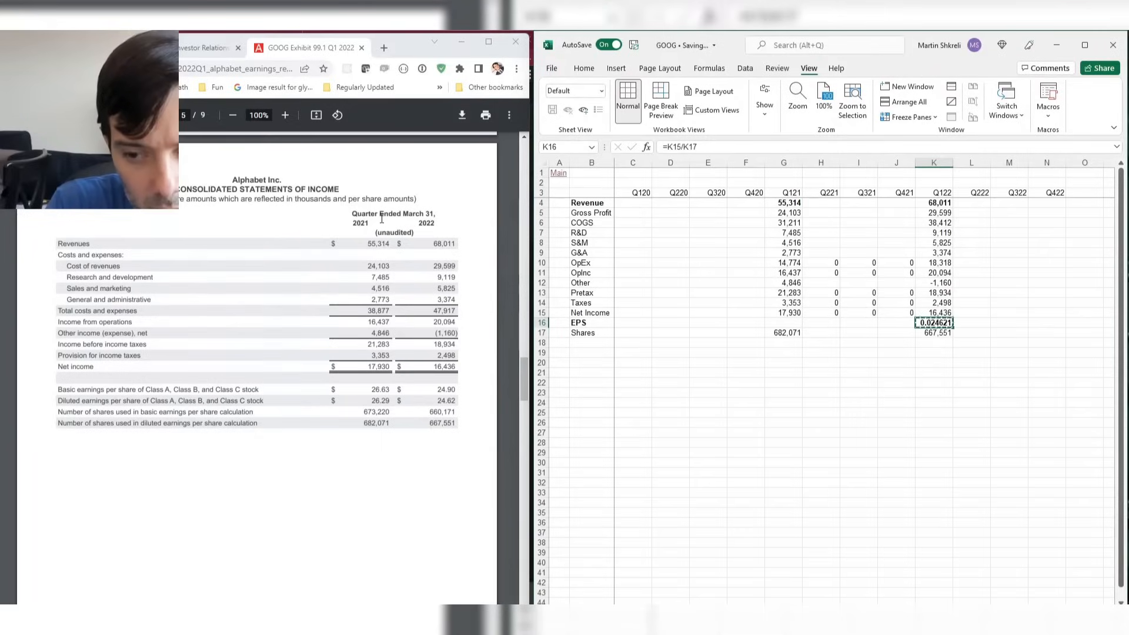
Copy the EPS formula from K16 back across the earlier quarters to Q121 in G16.
key("ctrl+c")
key("Left")
key("shift+Left")
key("shift+Left")
key("shift+Left")
key("ctrl+v")
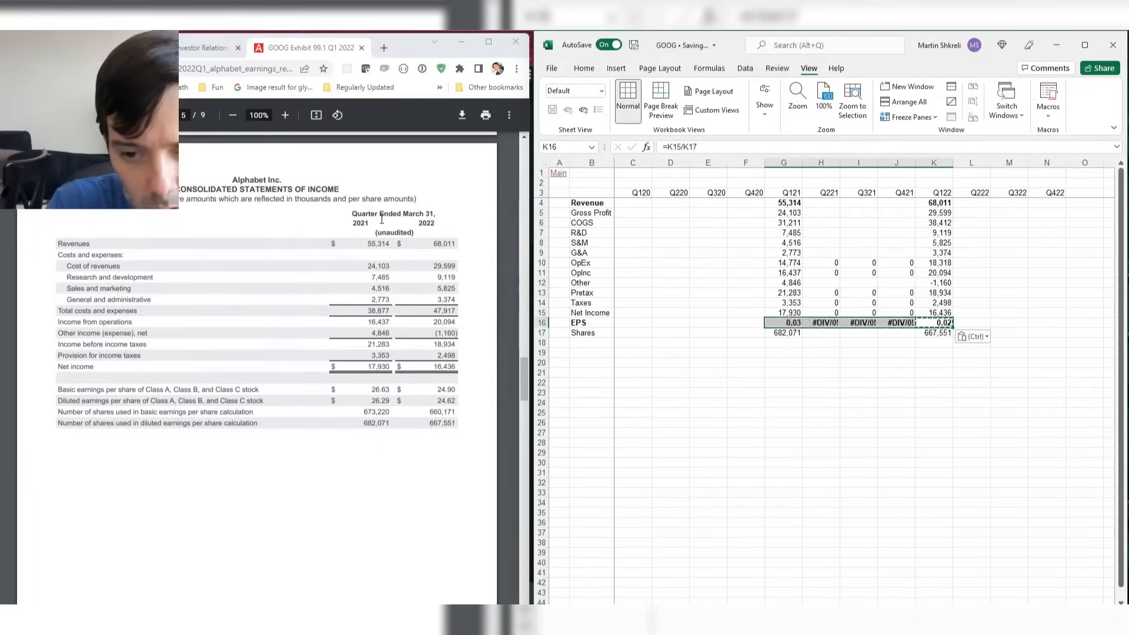
key("shift+BackSpace")
key("Right")
key("Escape")
key("Down")
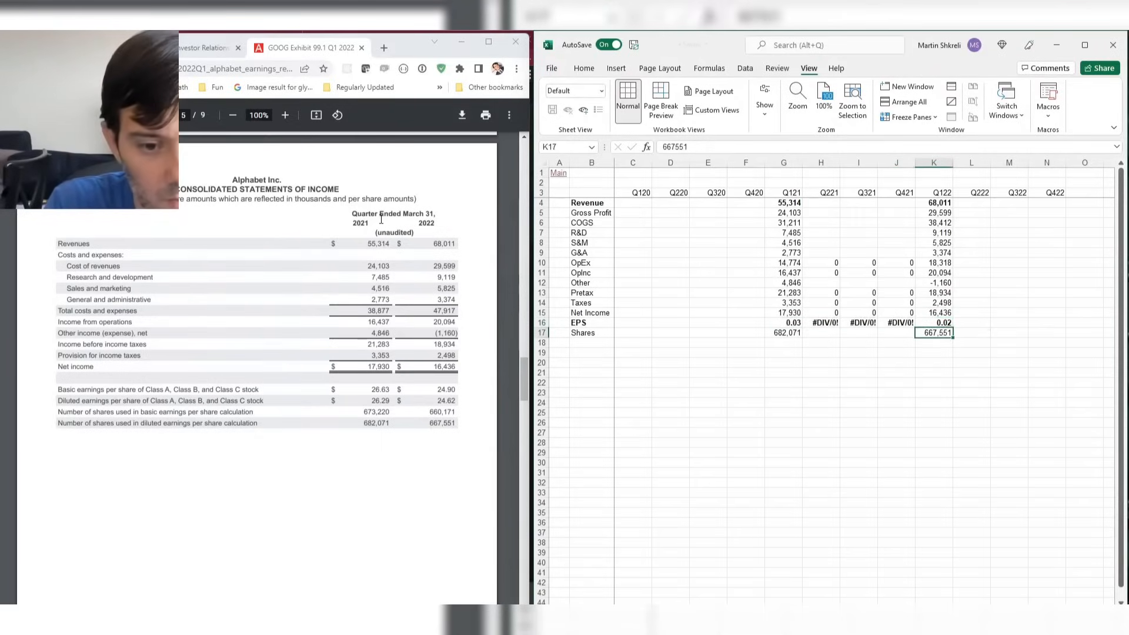
Convert the diluted share counts in row 17 to millions, with 667.551 for Q122 and 682.071 for Q121.
key("F2")
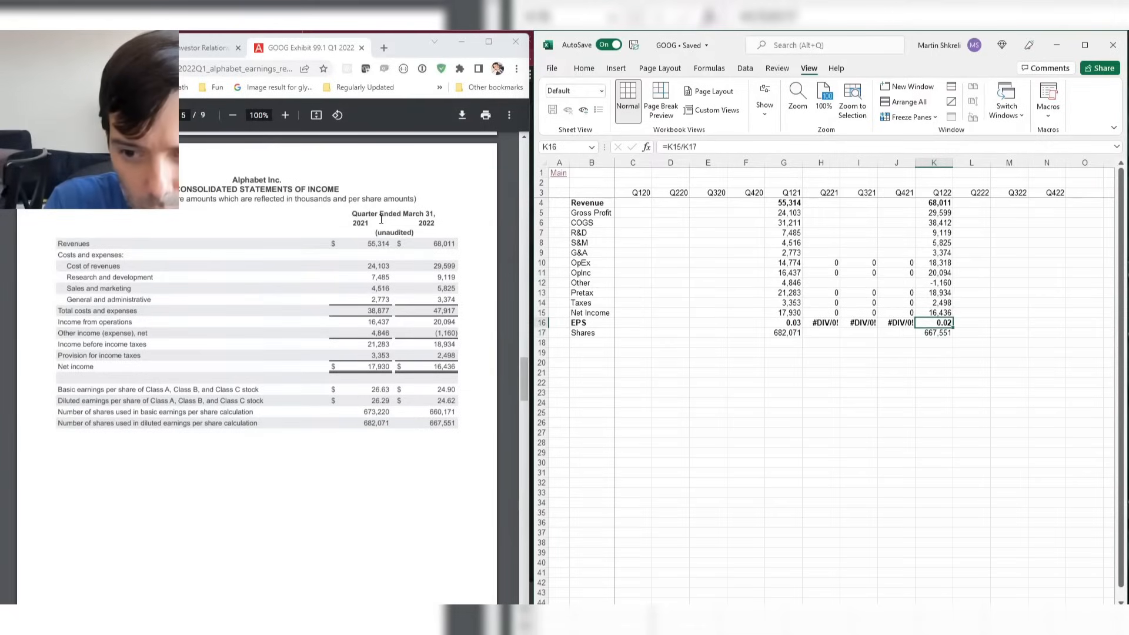
key("Tab")
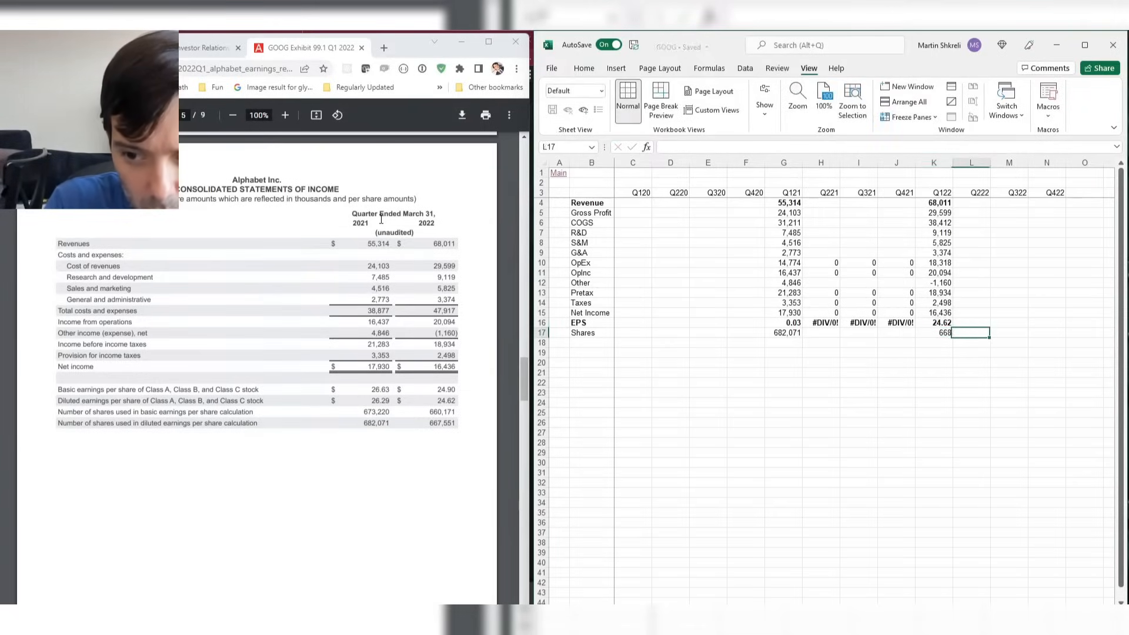
key("Left")
key("Left")
key("Left")
key("Left")
key("Left")
key("F2")
key("Left")
key("Left")
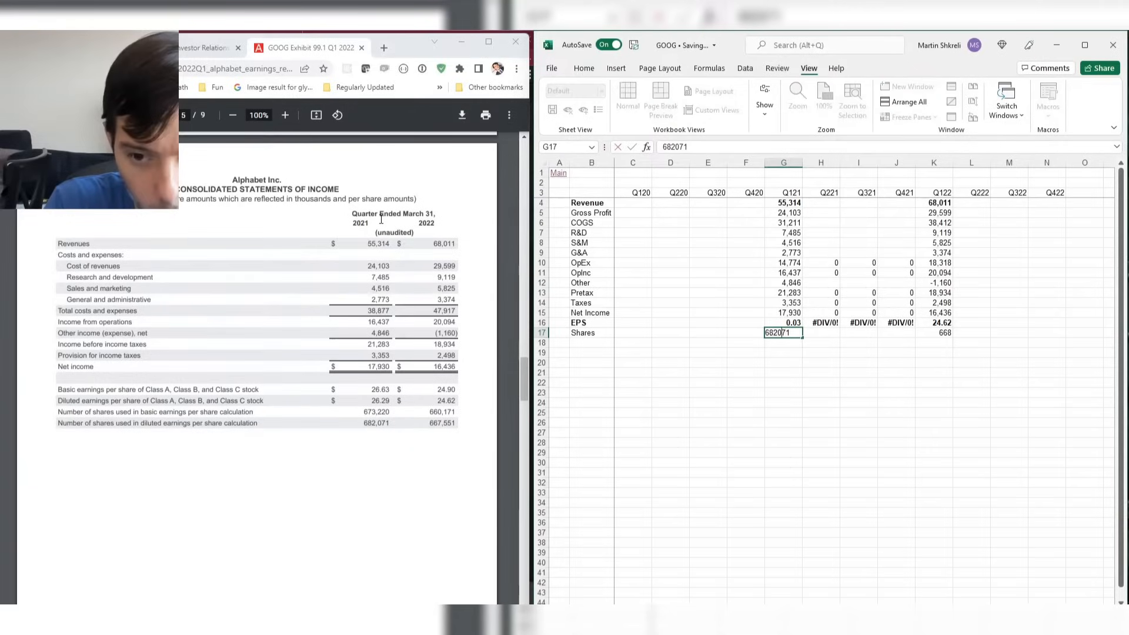
type(".")
key("Return")
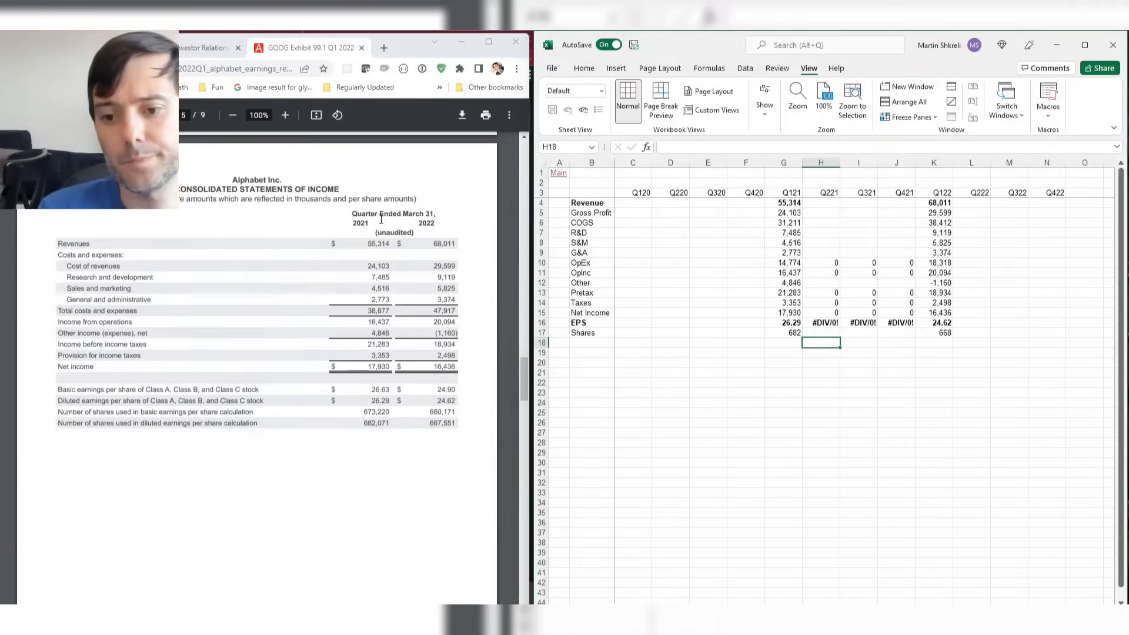
Calculate the Q121 gross margin in G19 with the formula =G6/G4.
key("Down")
type("=")
key("Up")
key("Up")
key("Up")
key("Up")
key("Up")
key("Up")
key("Up")
key("Up")
key("Up")
key("Up")
key("Up")
key("Up")
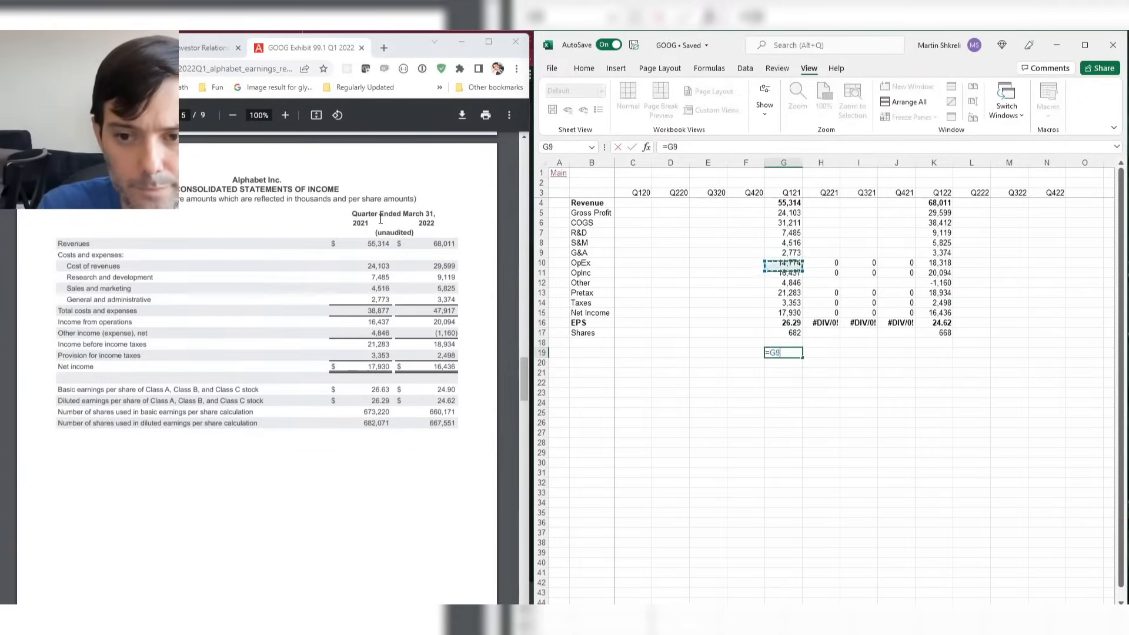
key("Up")
type("/")
key("Up")
key("Up")
key("Up")
key("Up")
key("Up")
key("Up")
key("Up")
key("Up")
key("Up")
key("Up")
key("Up")
key("Up")
key("Up")
key("Up")
key("Up")
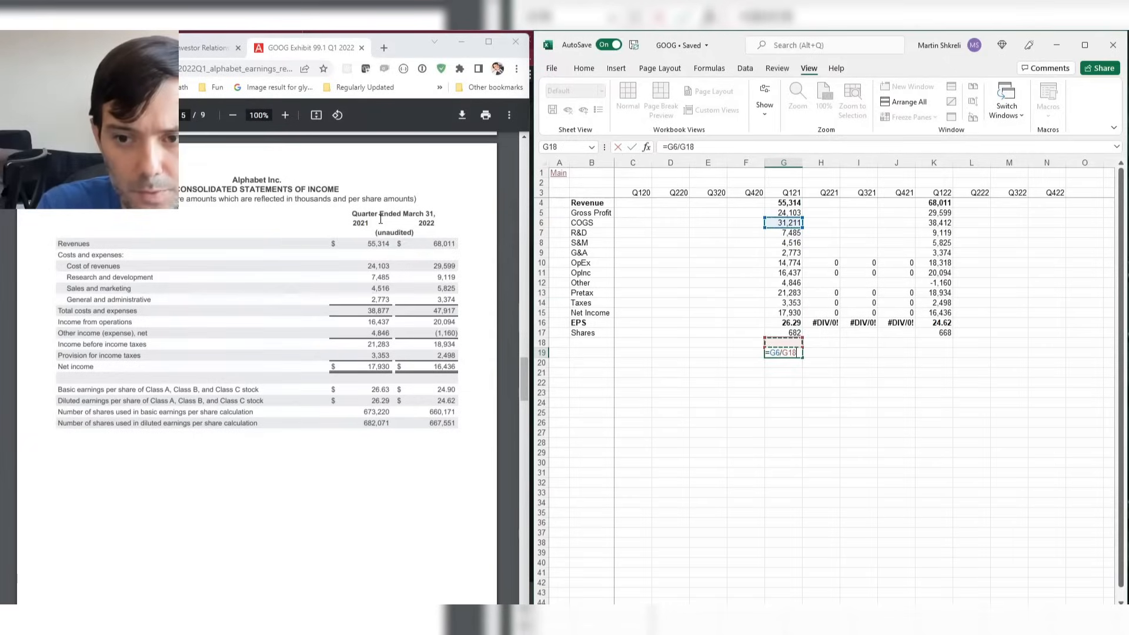
key("Return")
Swap the mislabelled rows so B5 reads COGS and B6 reads Gross Profit.
key("ctrl+Left")
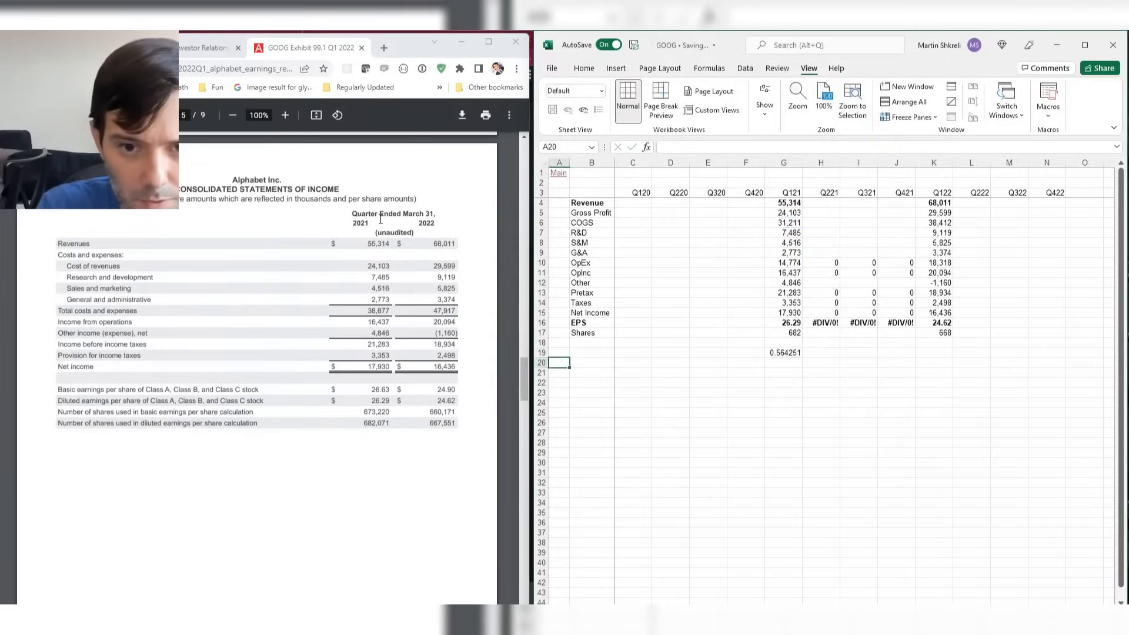
key("Up")
key("Right")
key("ctrl+Up")
key("ctrl+Up")
key("Down")
type("CO")
key("Return")
type("Gr")
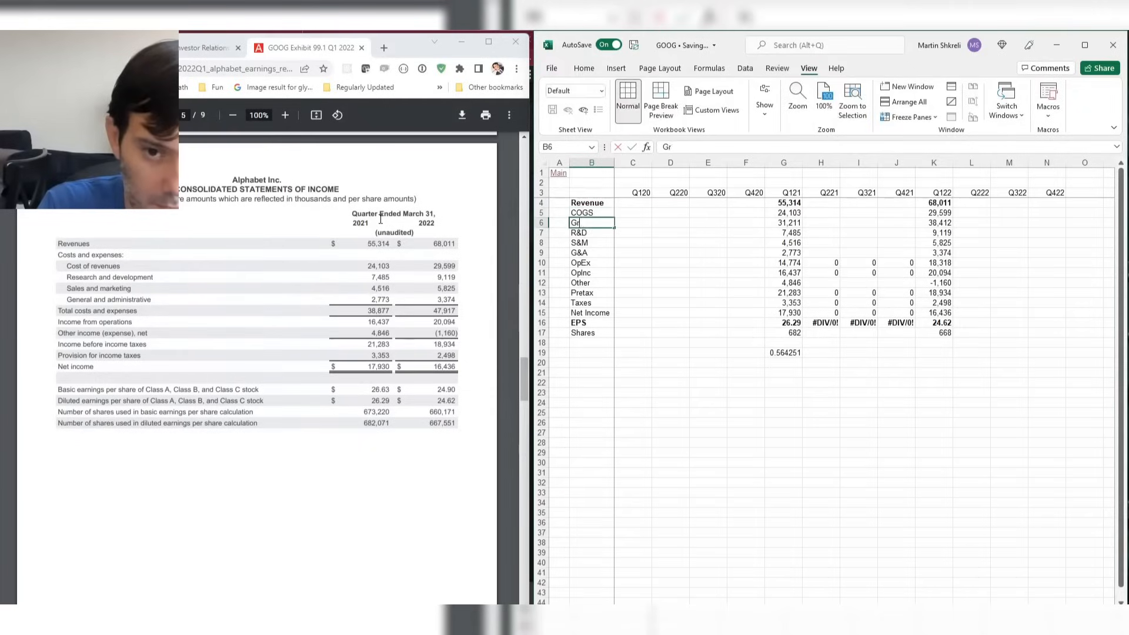
type("oss Profit")
key("Return")
Format the margin in G19 as a percentage and copy its formula across to Q122 in K19.
key("ctrl+Right")
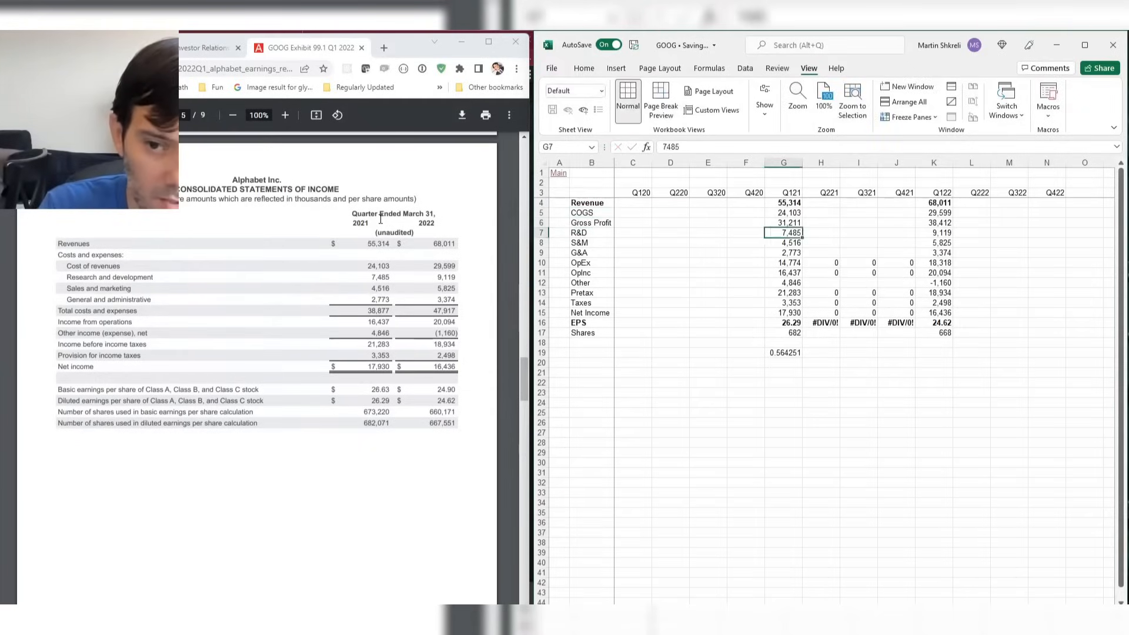
key("ctrl+Down")
key("Down")
key("Down")
key("shift+Right")
key("shift+Right")
key("shift+Right")
key("shift+Right")
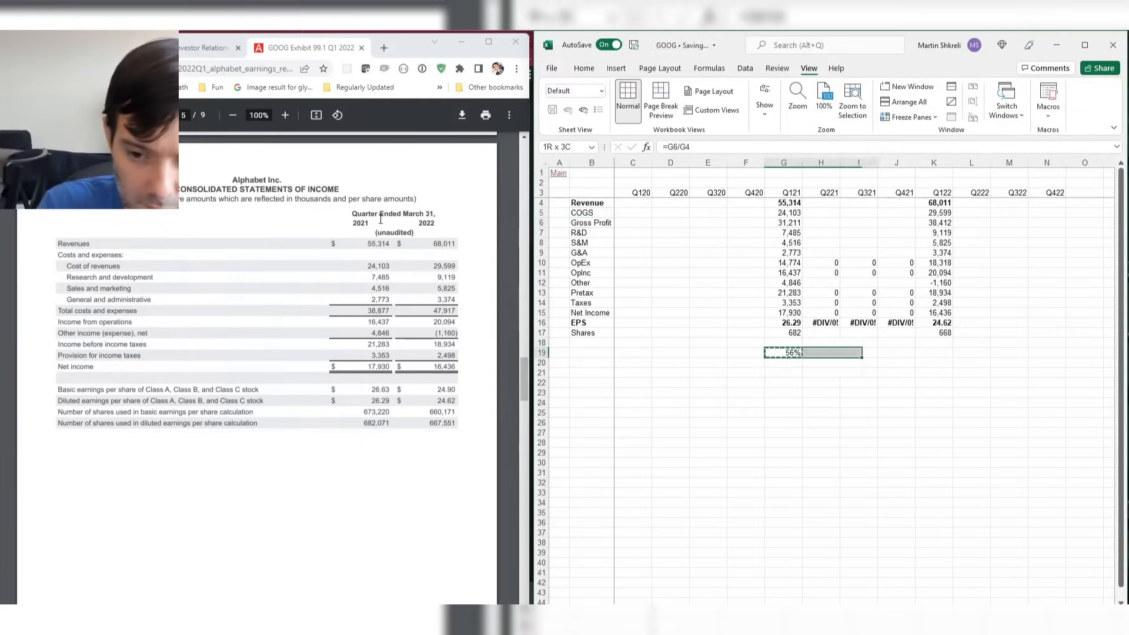
key("ctrl+r")
Label row 19 as Gross Margin in B19.
key("Home")
key("Right")
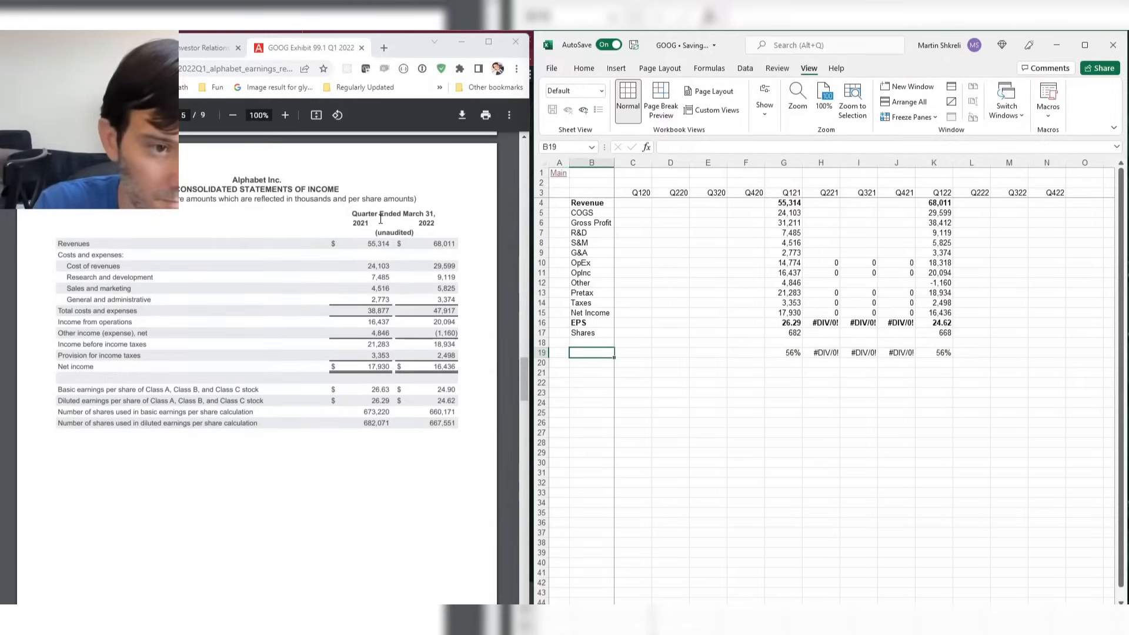
type("Grsos")
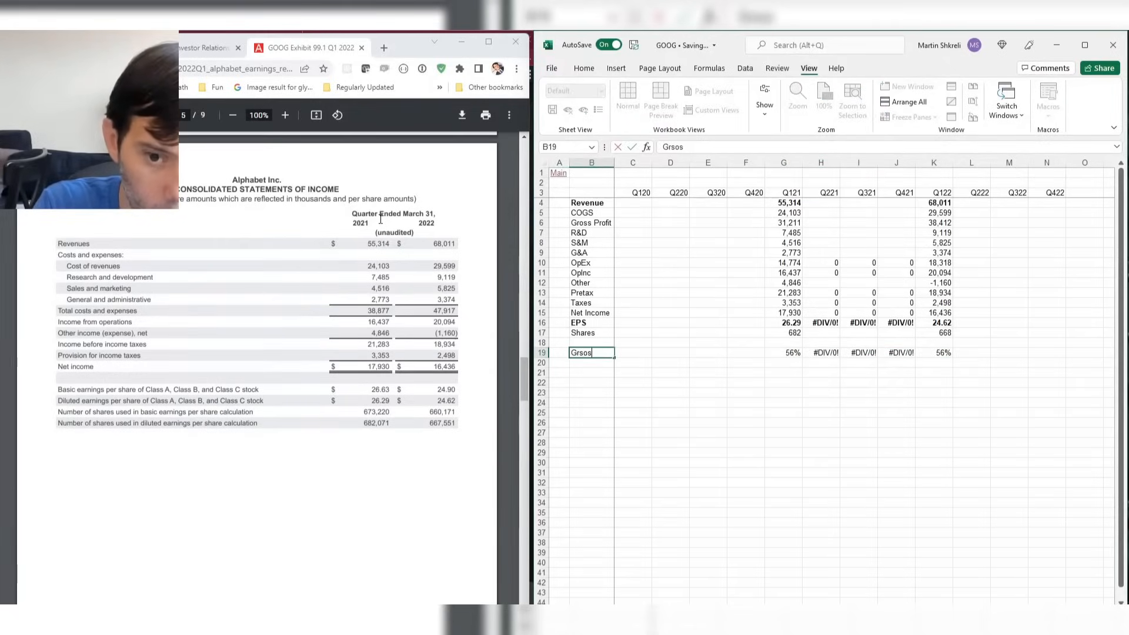
key("ctrl+Return")
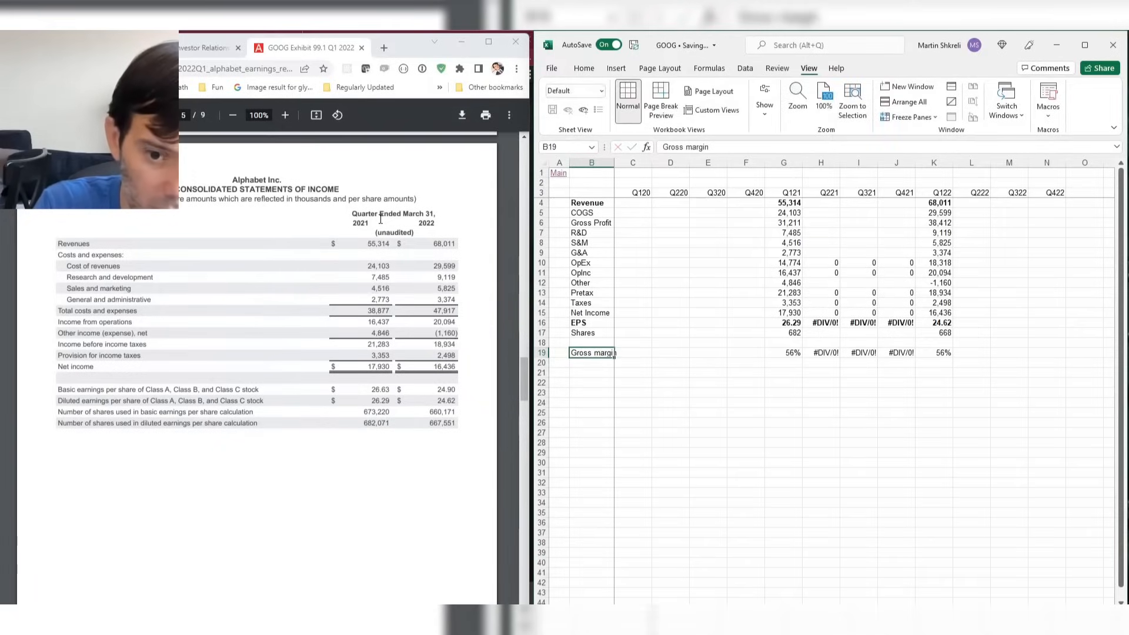
key("Left")
key("Left")
key("Left")
key("Left")
key("BackSpace")
type("M")
key("Return")
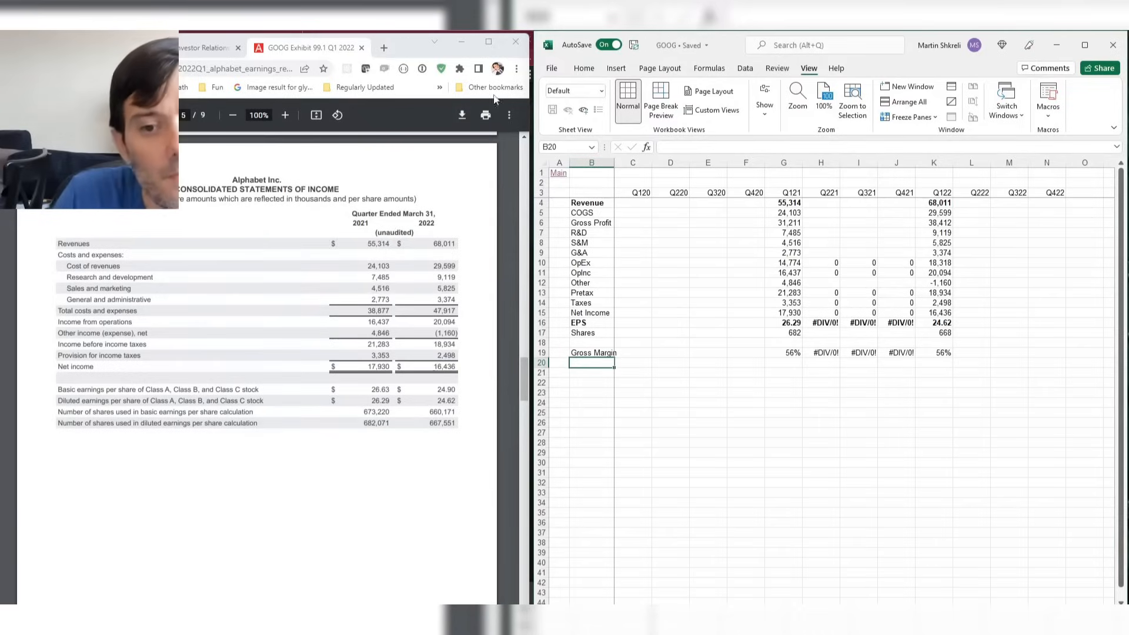
Widen column B slightly so the Gross Margin label fits.
left_click(613, 163)
left_click(617, 163)
left_click_drag(648, 251, 654, 251)
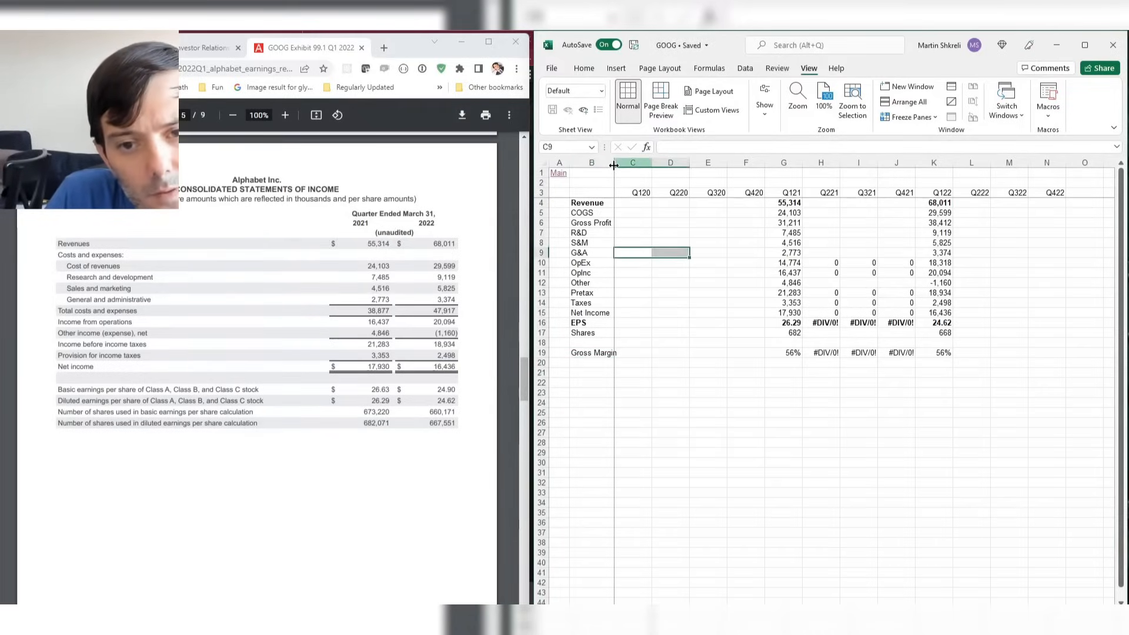
left_click(628, 210)
left_click_drag(614, 163, 622, 163)
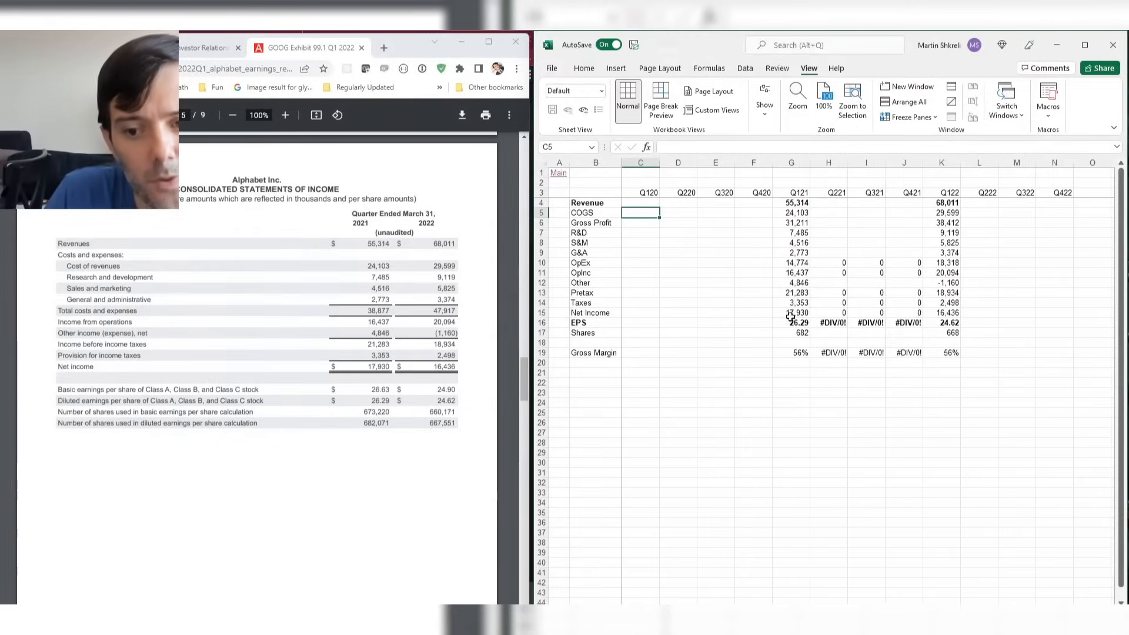
Insert a row above Gross Margin and label it Revenue Growth in B19.
left_click(875, 344)
key("Down")
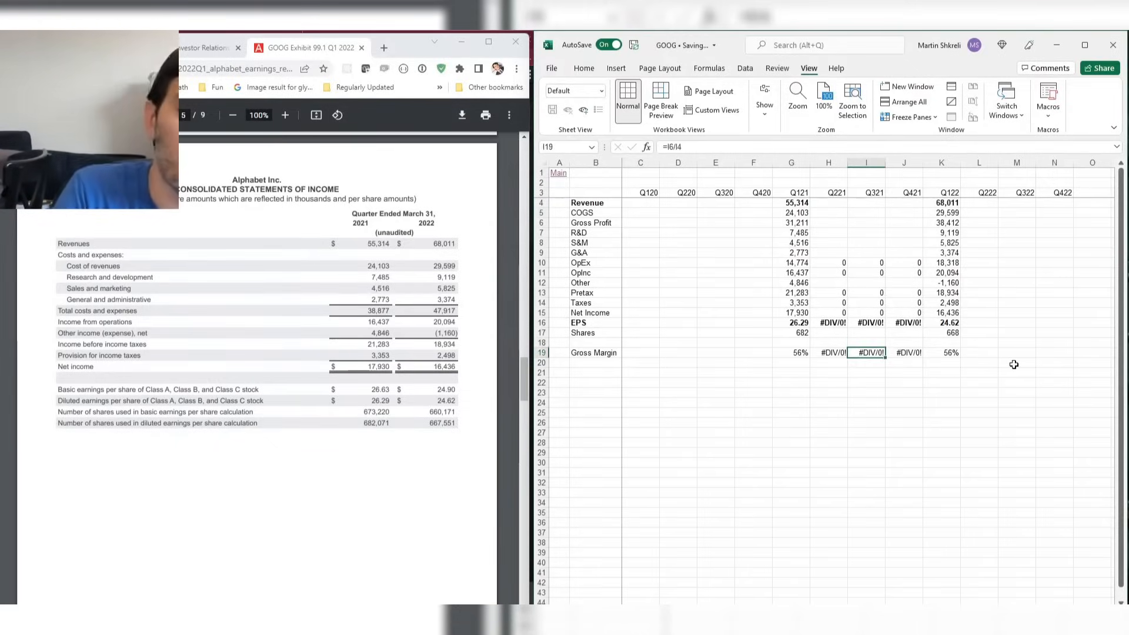
key("shift+space")
key("ctrl+shift+plus")
key("ctrl+Left")
key("Right")
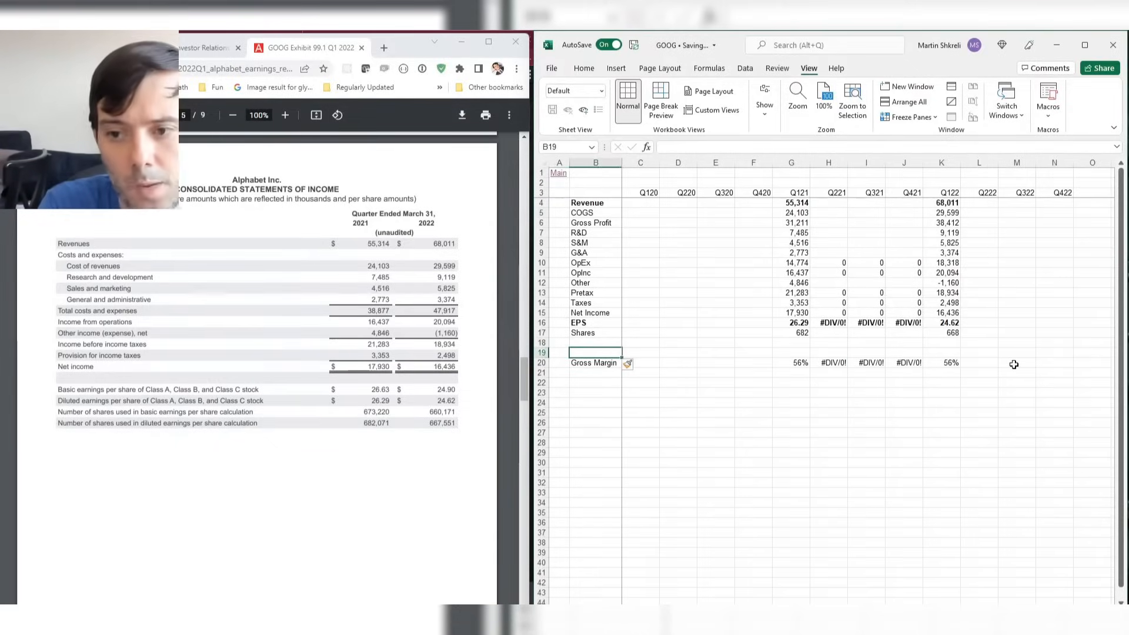
type("Revenue")
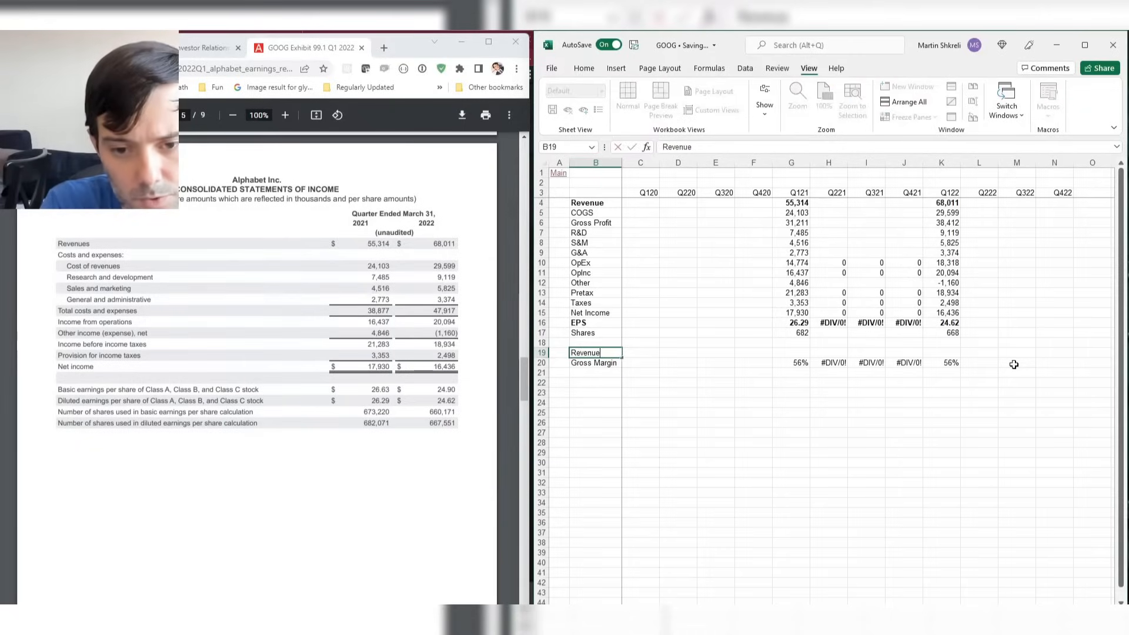
type(" gr")
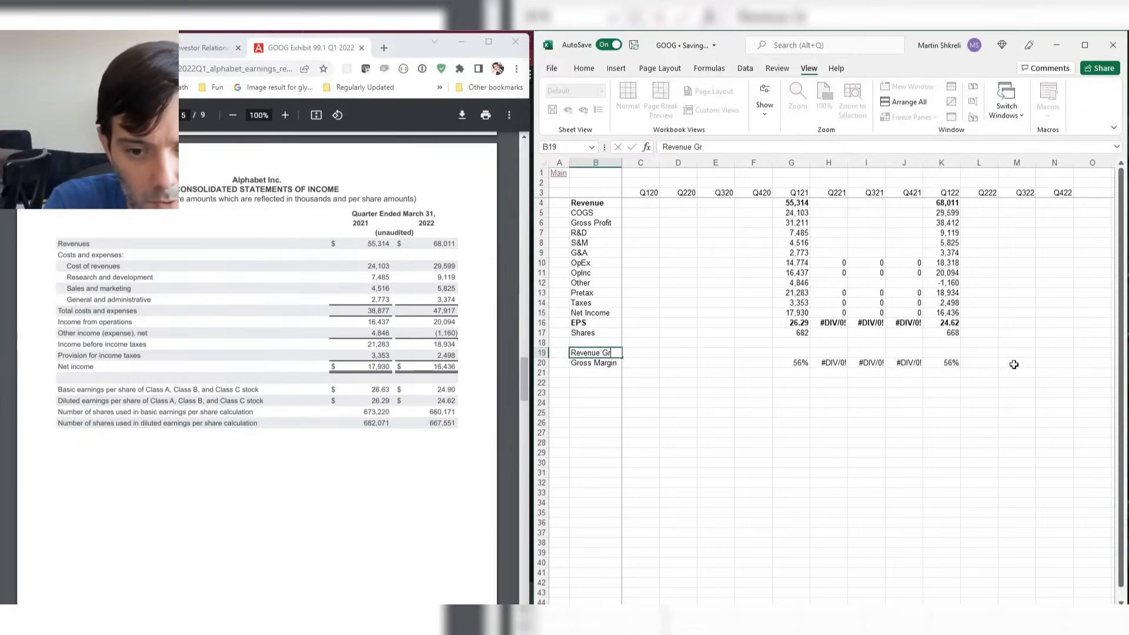
type("owth")
Calculate Q122 year-over-year revenue growth in K19 with the formula =K4/G4-1.
key("Right")
key("Right")
key("Right")
key("Right")
key("Right")
key("Right")
key("Right")
key("Right")
key("Right")
key("Right")
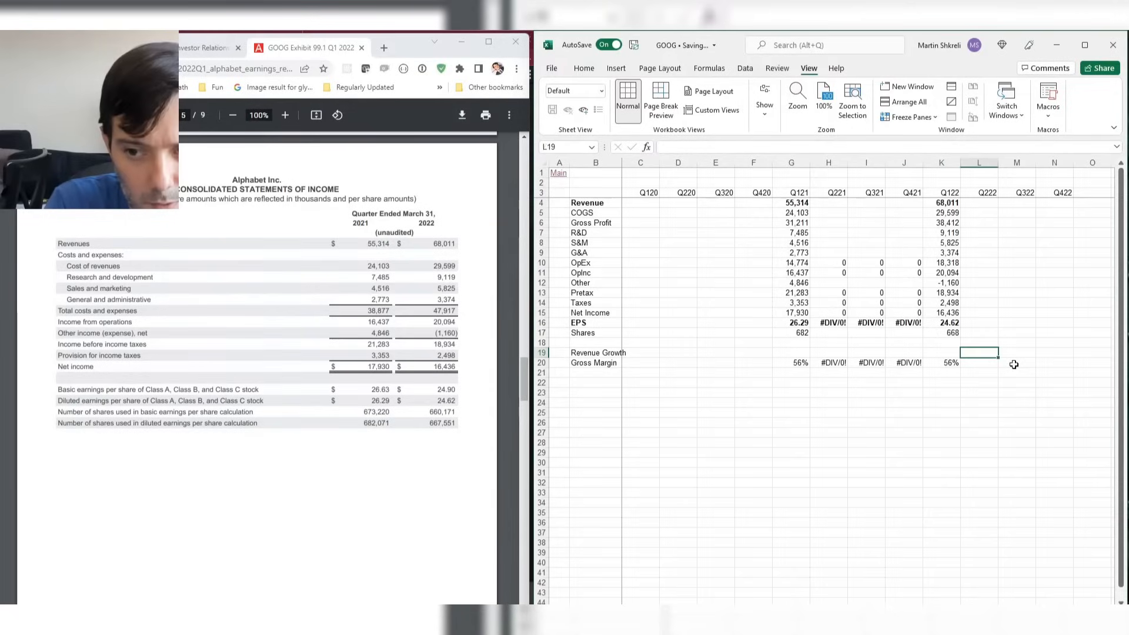
key("Left")
type("=")
key("ctrl+Up")
key("ctrl+Up")
type("/")
key("ctrl+Up")
key("ctrl+Up")
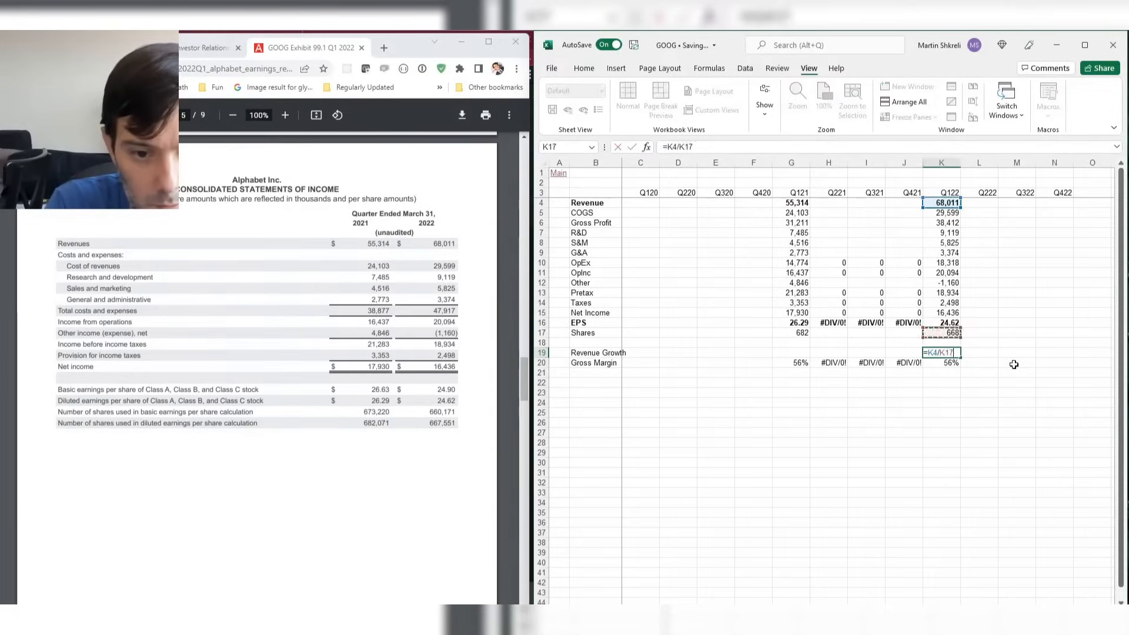
key("Down")
key("Left")
key("Left")
key("Left")
key("Left")
type("-1")
key("Return")
Format the Q122 revenue growth in K19 as a percentage.
key("ctrl+Left")
key("ctrl+Left")
key("ctrl+Left")
key("Up")
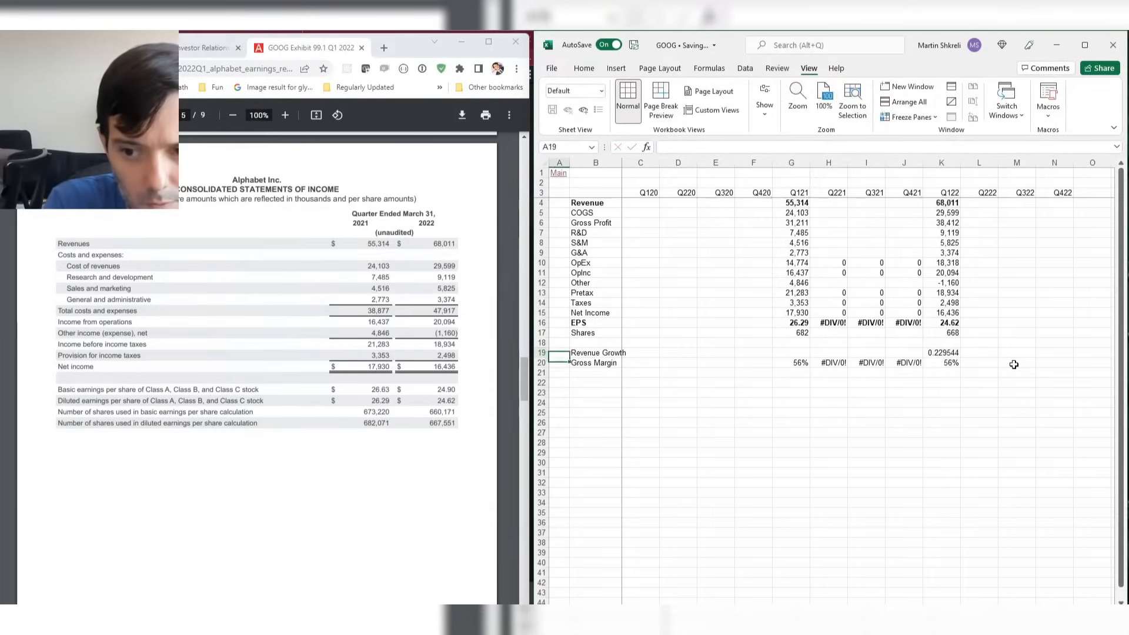
key("ctrl+Right")
key("ctrl+Right")
key("ctrl+shift+5")
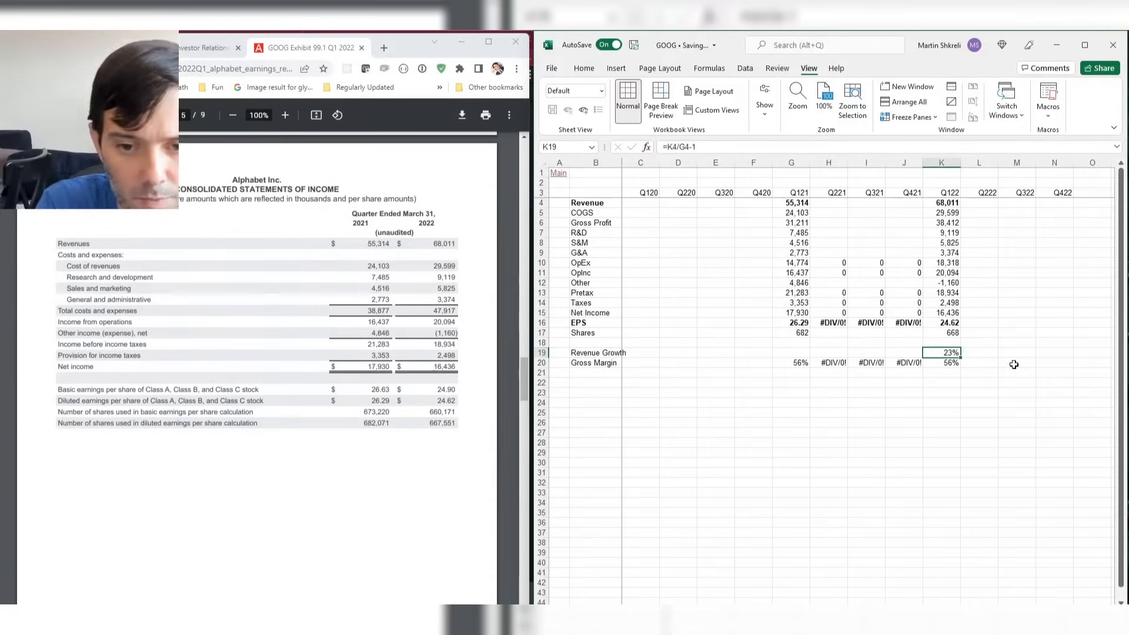
Widen column B a little more so the Revenue Growth label fits.
left_click(613, 241)
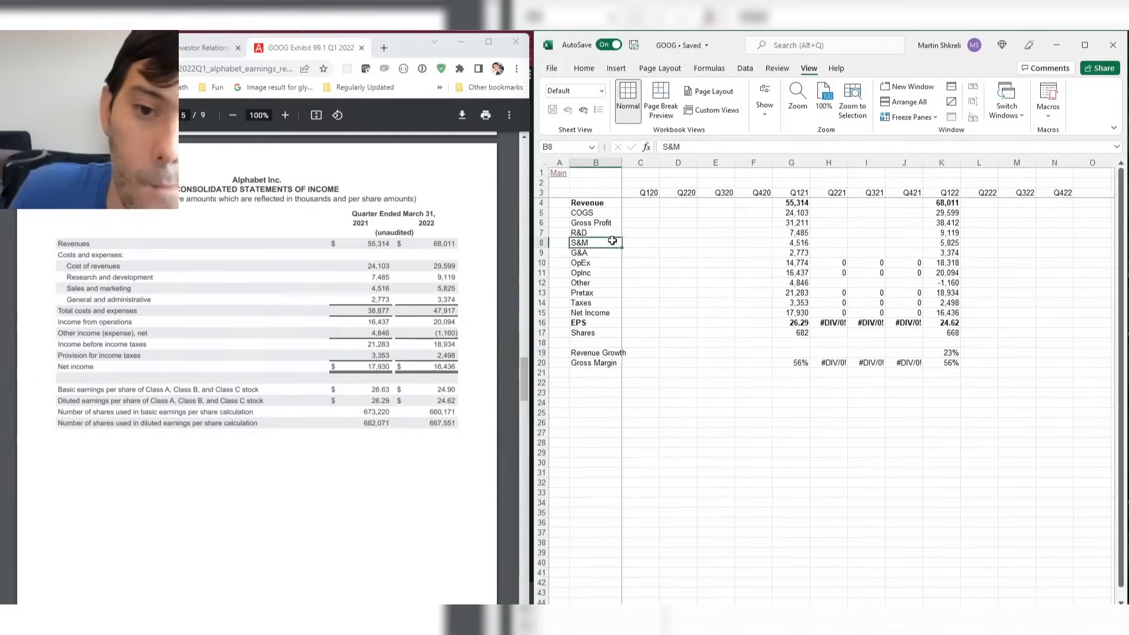
left_click_drag(624, 169, 630, 169)
left_click(672, 222)
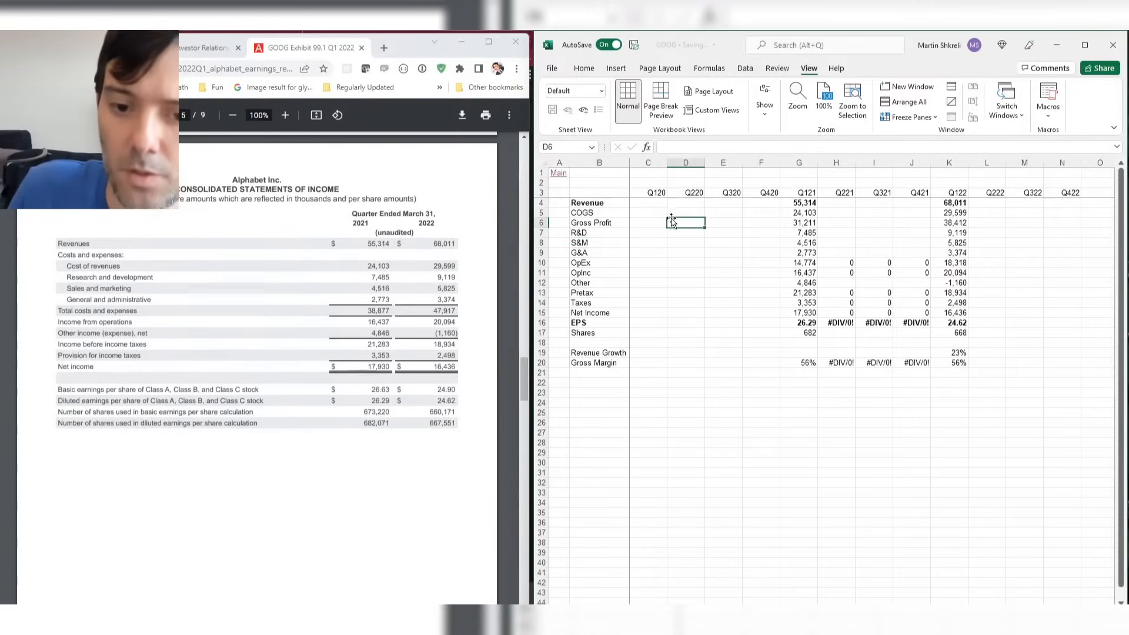
Annualize Q122 net income in K22 with the formula =K15*4.
left_click(949, 205)
left_click(951, 382)
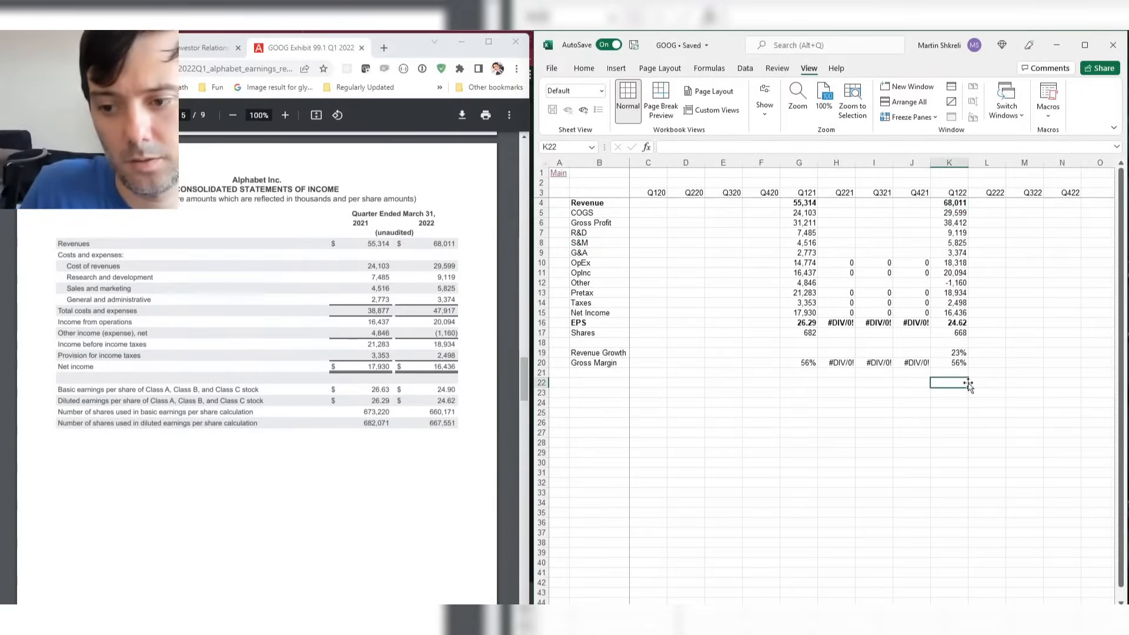
type("=")
key("Up")
key("Up")
key("Up")
key("Up")
key("Up")
key("Up")
key("Up")
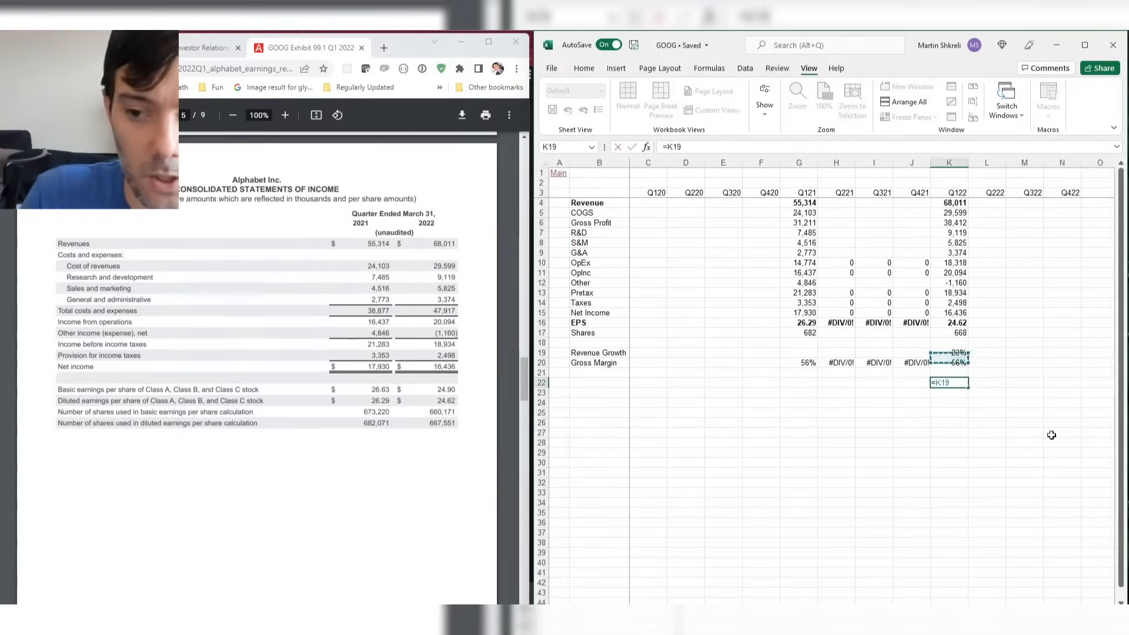
type("*4")
key("ctrl+Return")
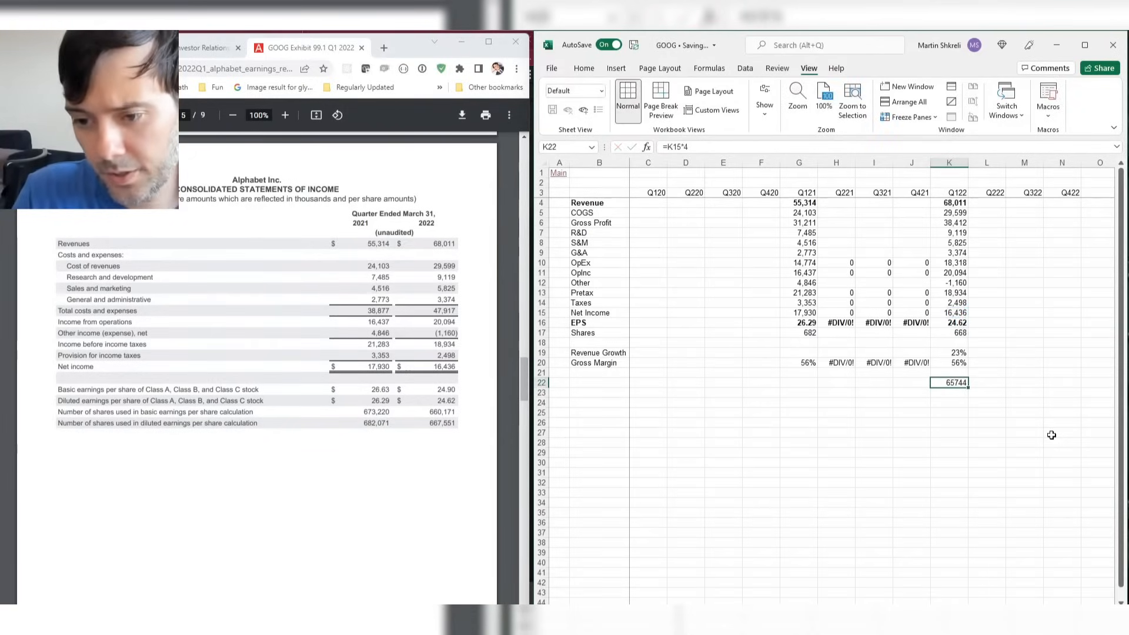
Review the Q122 share count and EPS, and delete the scratch calculation in K22.
key("Up")
key("Up")
key("Up")
key("Up")
key("Up")
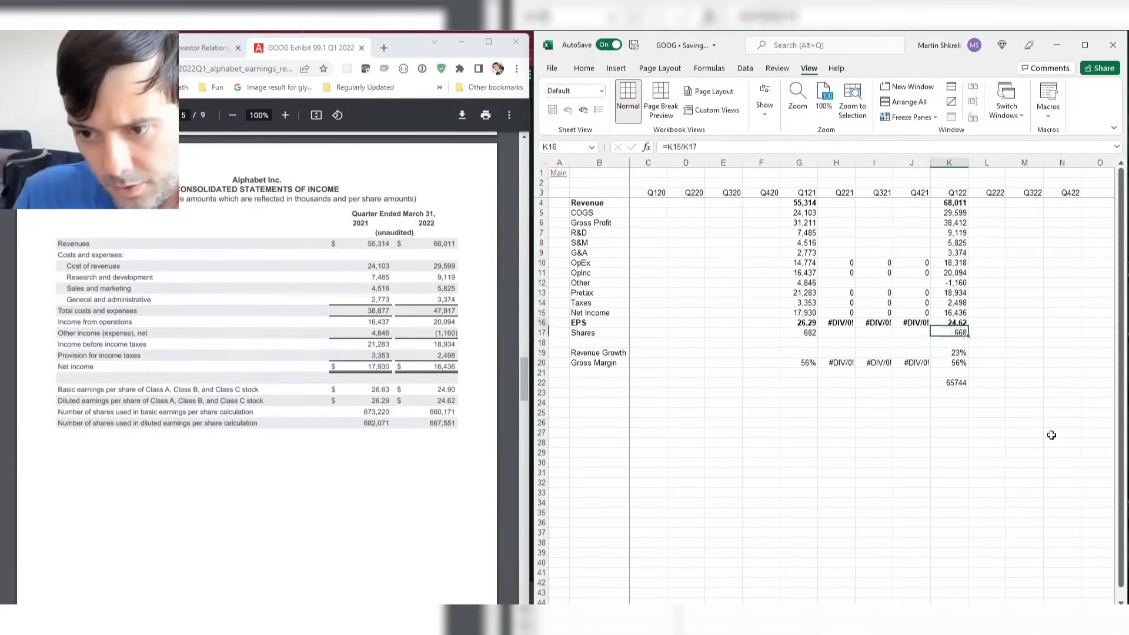
key("Down")
key("Down")
key("Down")
key("Down")
key("Down")
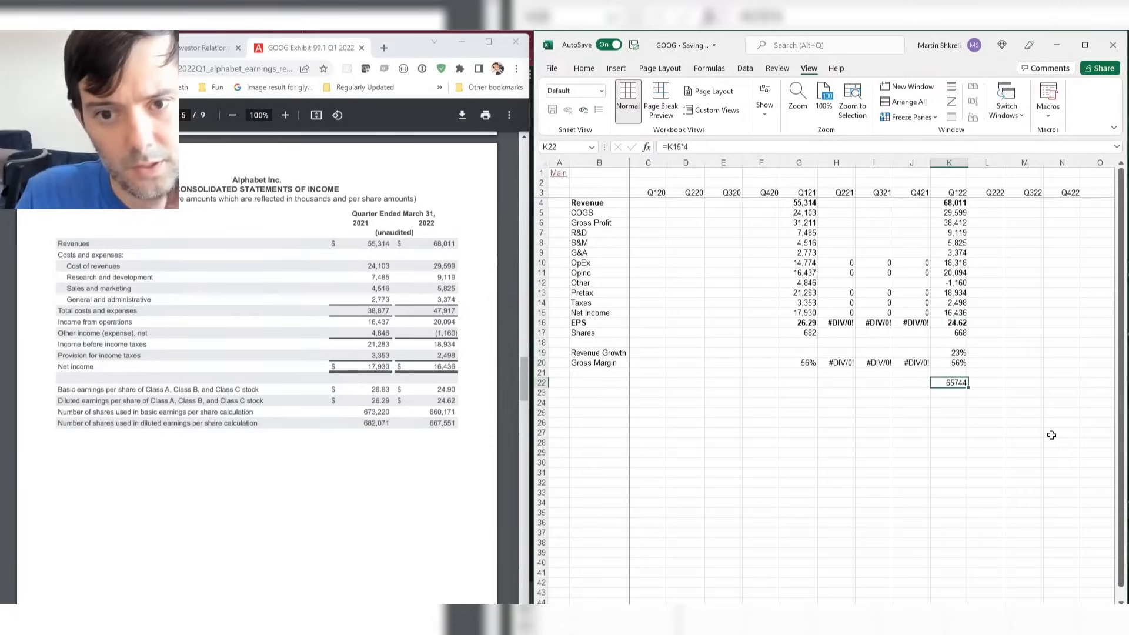
key("Delete")
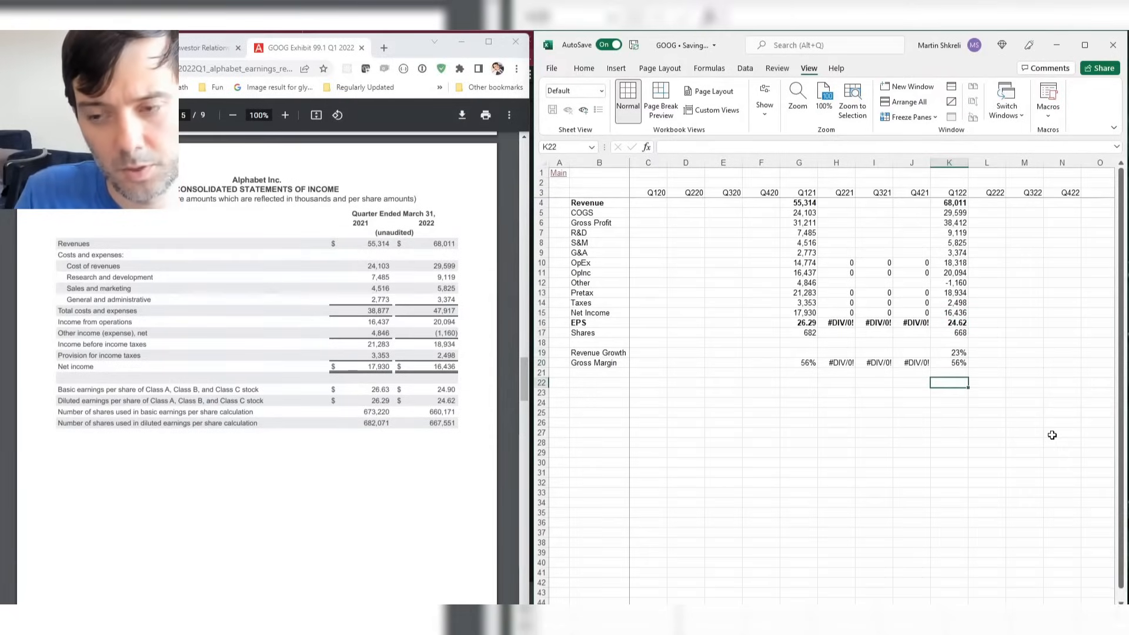
On the main sheet, test enterprise value as an earnings multiple with =L7/66000 in L8, and delete the scratch result.
key("ctrl+Page_Up")
key("Right")
key("Right")
key("Right")
key("Down")
key("Down")
key("Down")
key("Down")
key("Down")
key("Right")
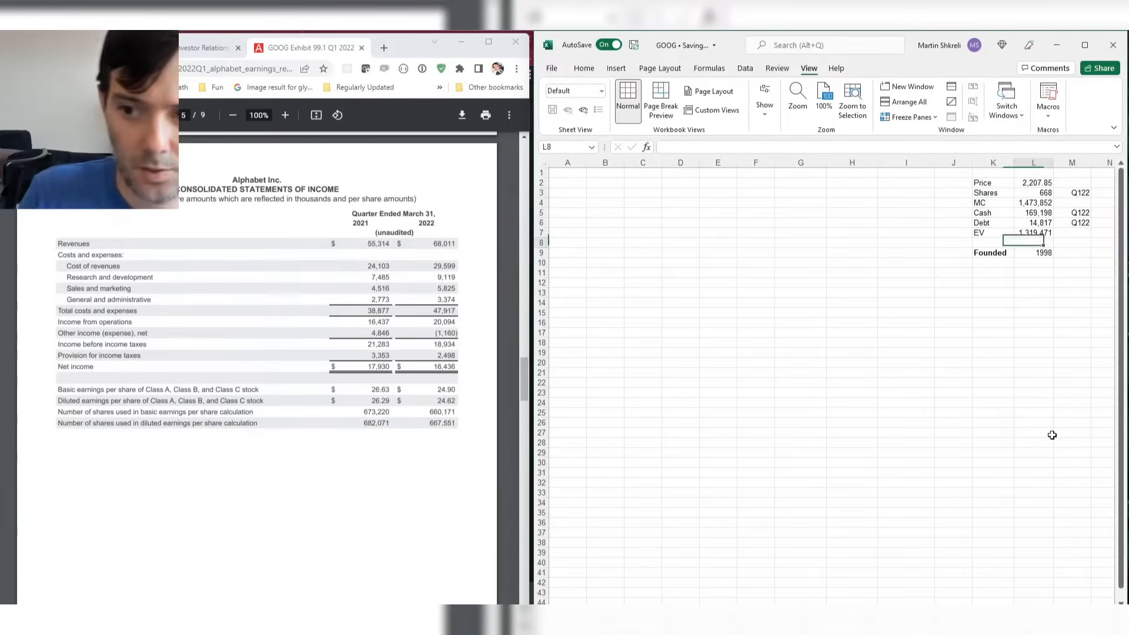
type("=")
key("Up")
type("/6")
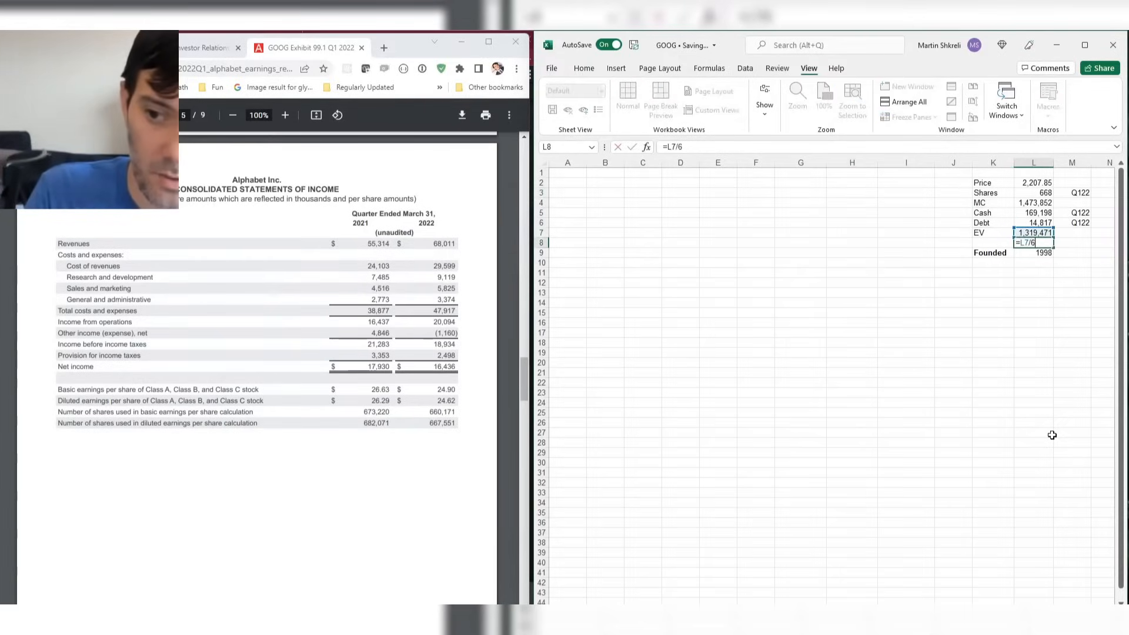
type("6000")
key("Return")
key("Up")
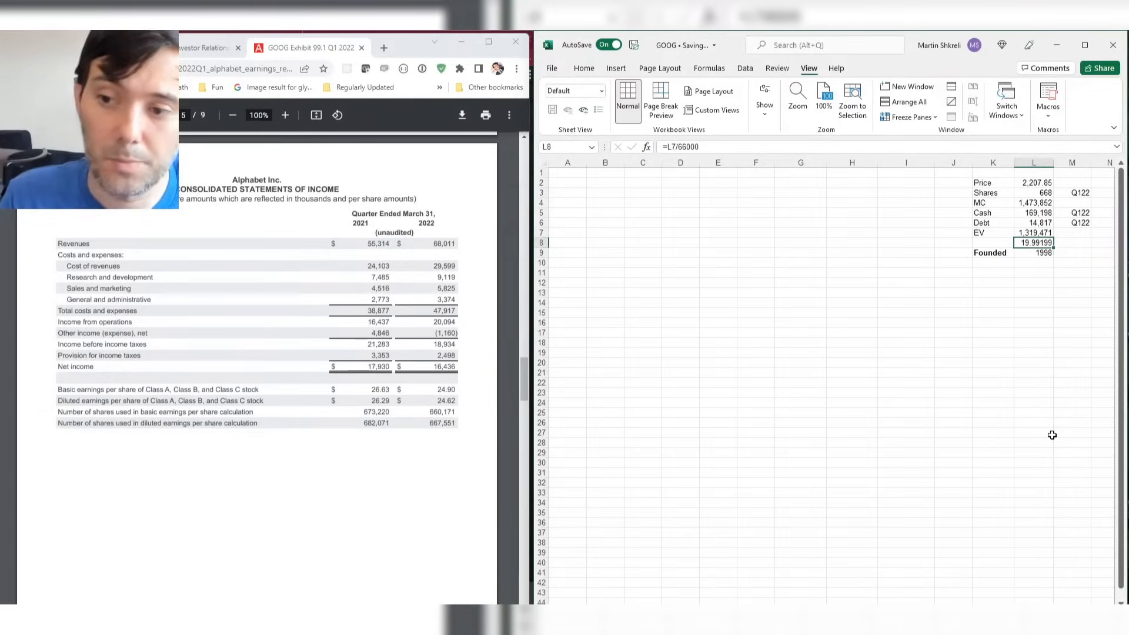
key("Delete")
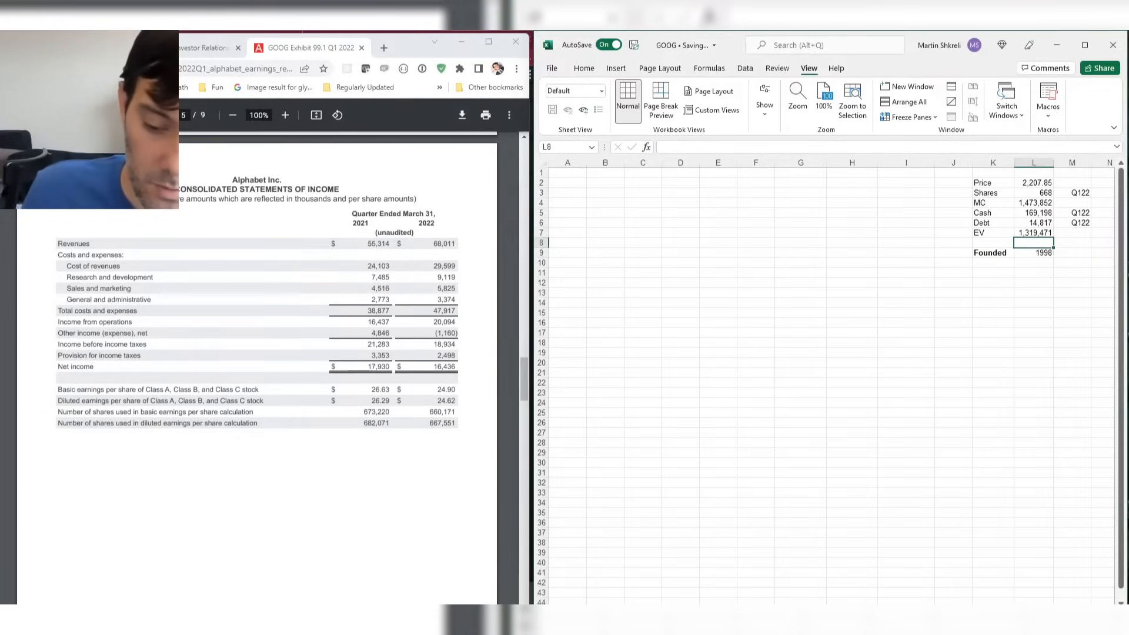
Switch to Interactive Brokers, load GOOG in the order entry, and start a buy order at the ask price.
left_click(759, 623)
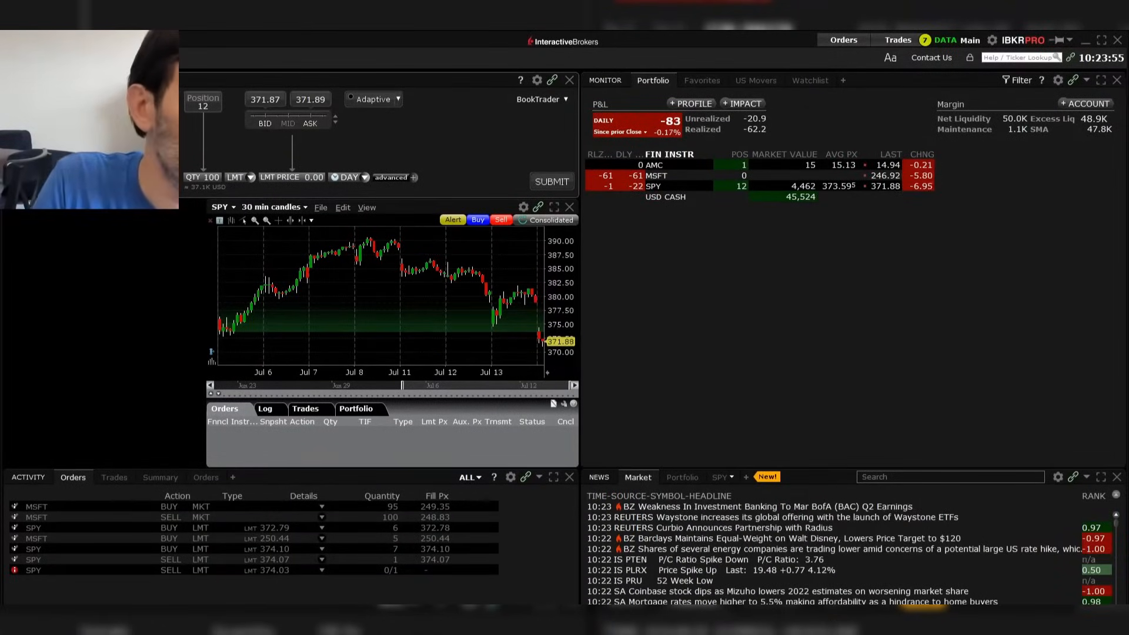
type("GOOG")
key("Return")
left_click(53, 131)
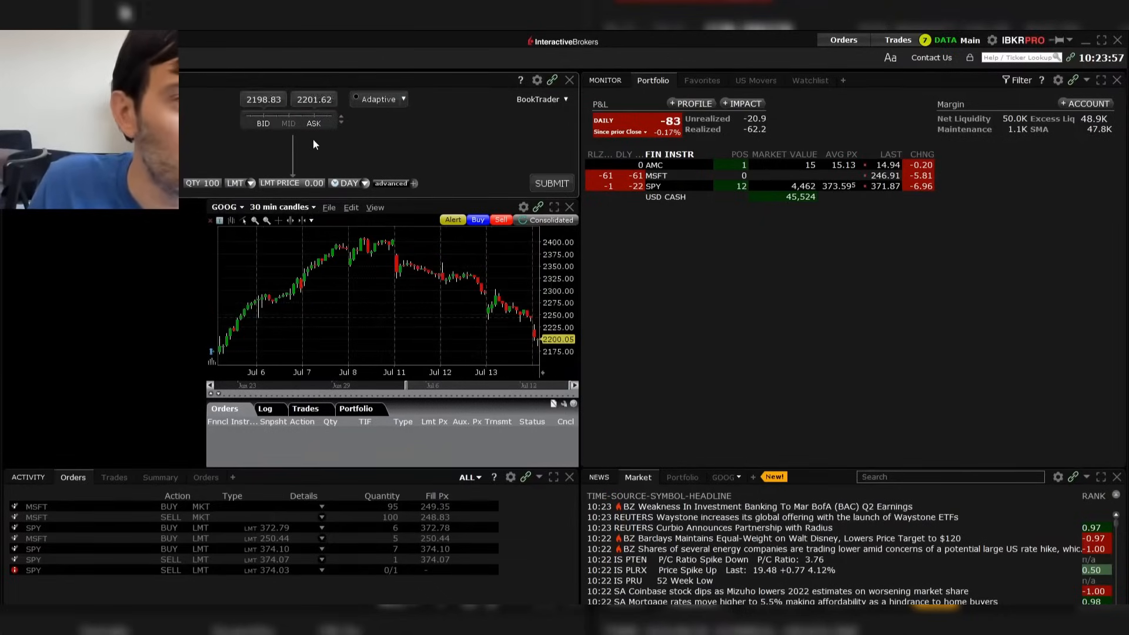
left_click(314, 100)
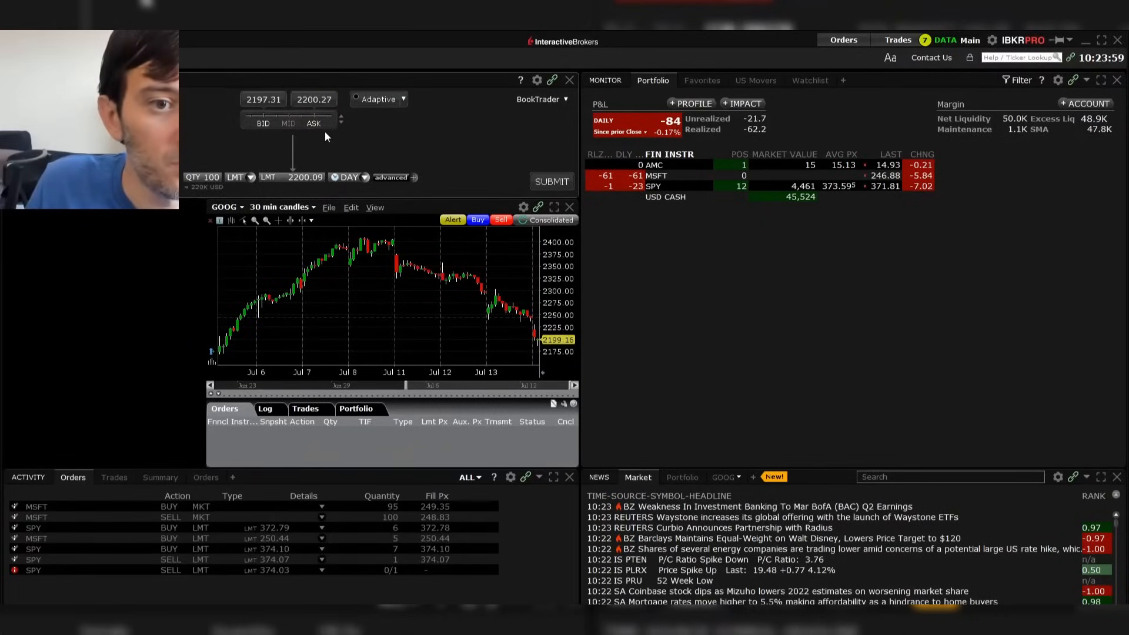
Set the GOOG order quantity to 2 shares.
left_click(203, 177)
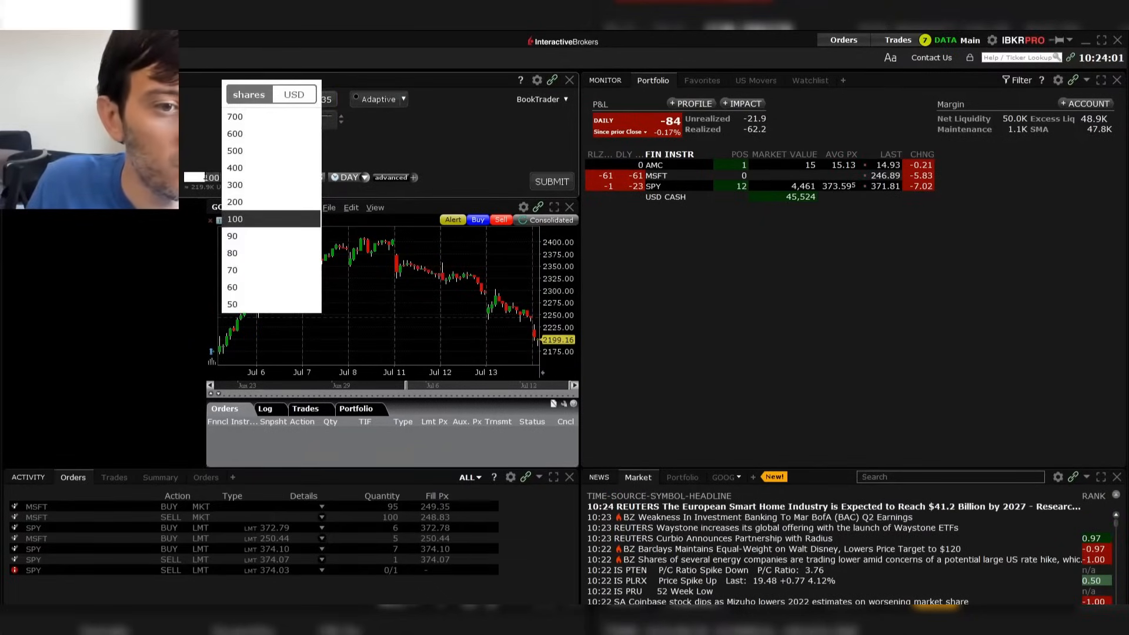
type("2")
left_click(201, 179)
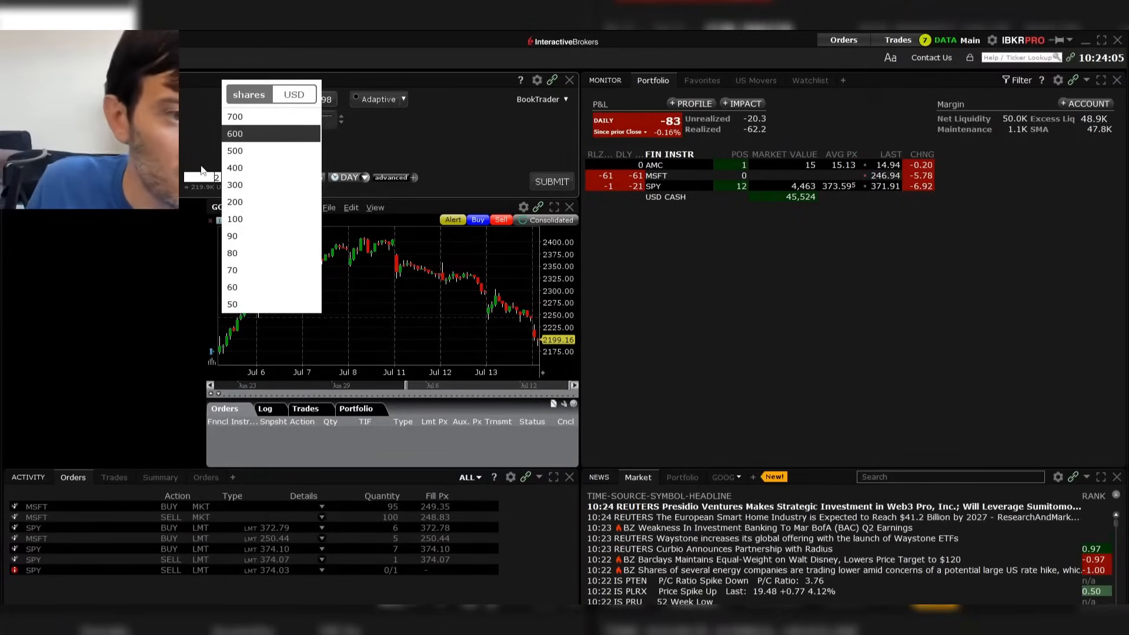
key("Return")
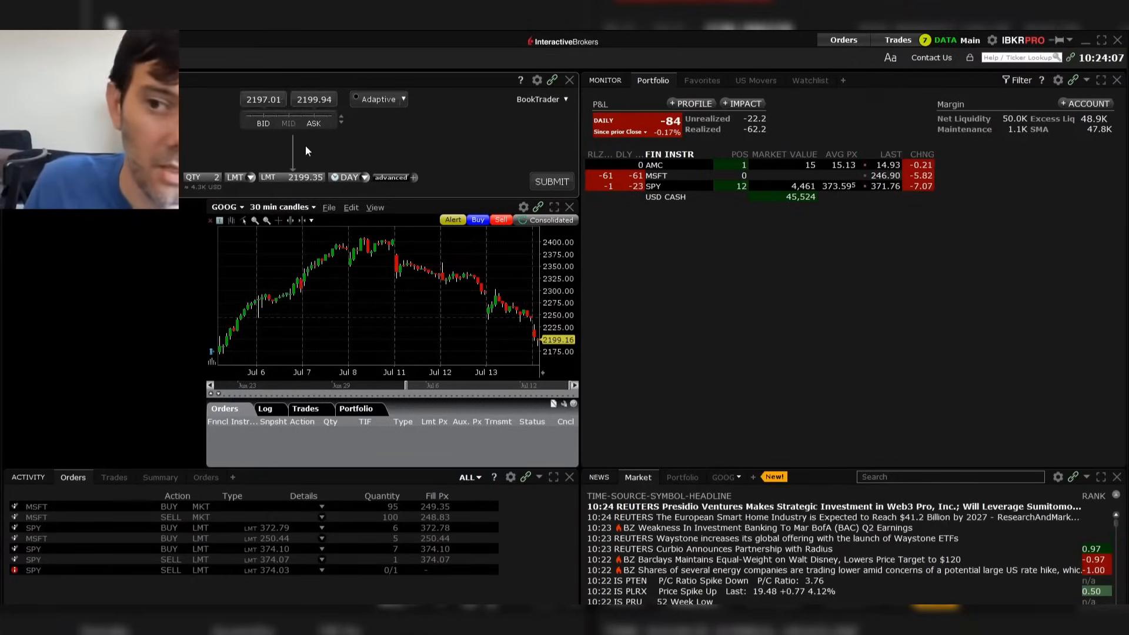
Set the GOOG buy order's price to Market and submit the order.
left_click(321, 104)
left_click(313, 178)
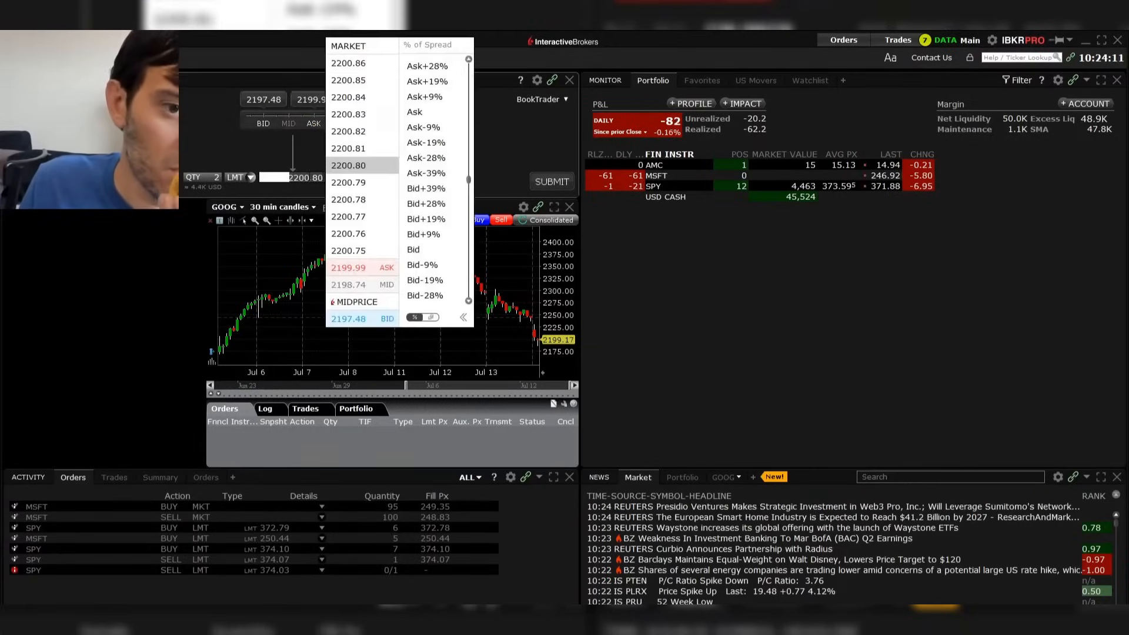
left_click(362, 47)
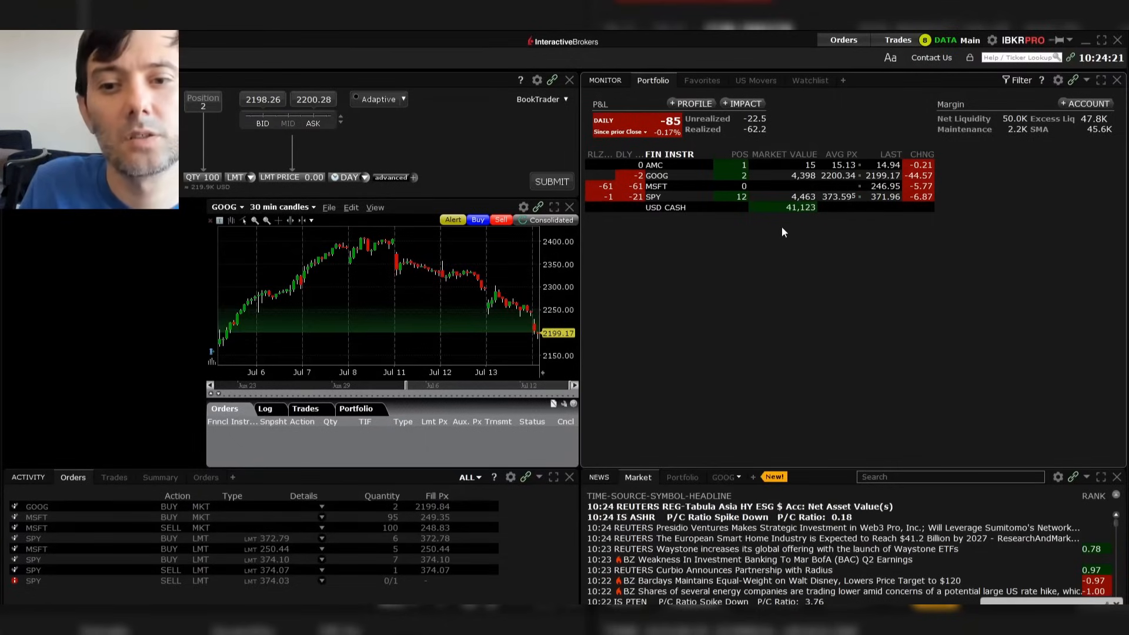
Look over the GOOG, MSFT, AMC and SPY positions in the portfolio.
left_click(808, 179)
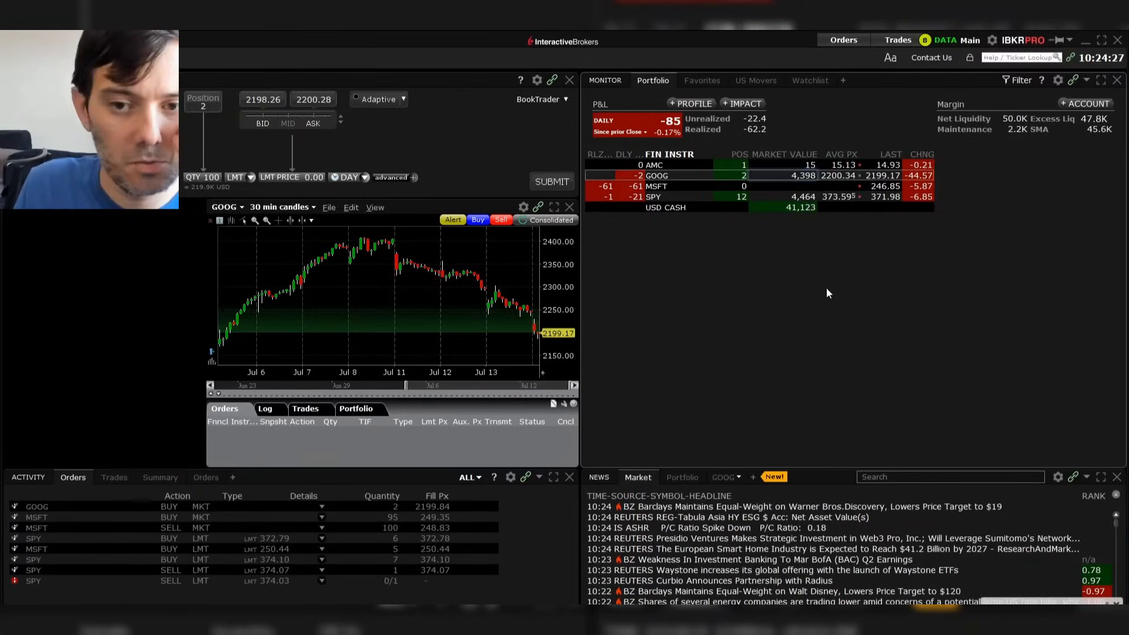
left_click(736, 184)
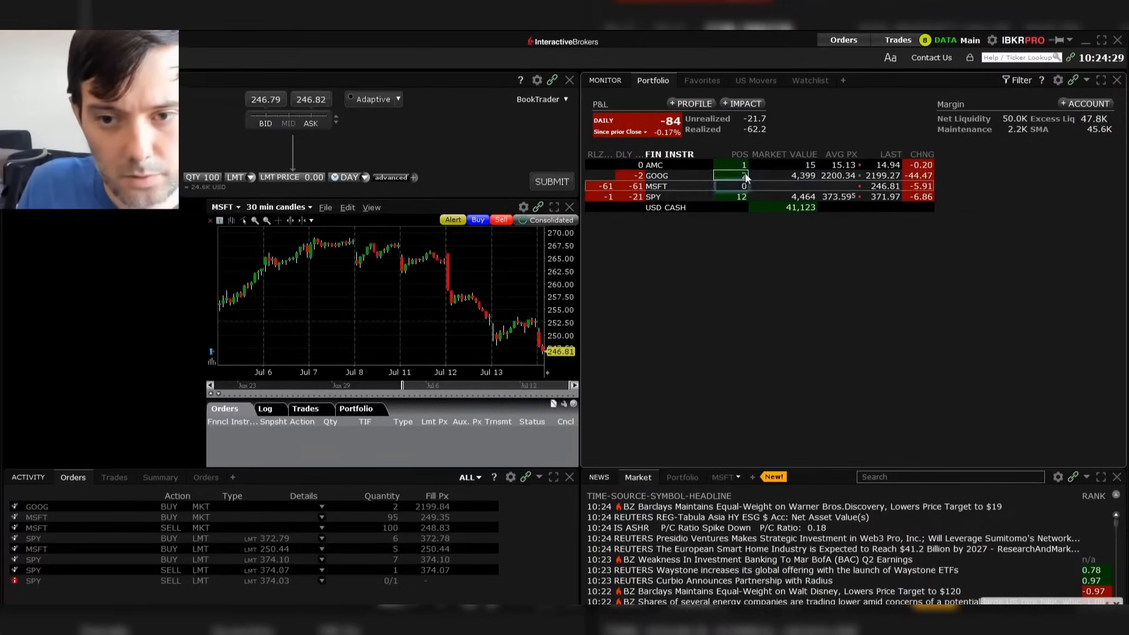
left_click(745, 167)
left_click(744, 196)
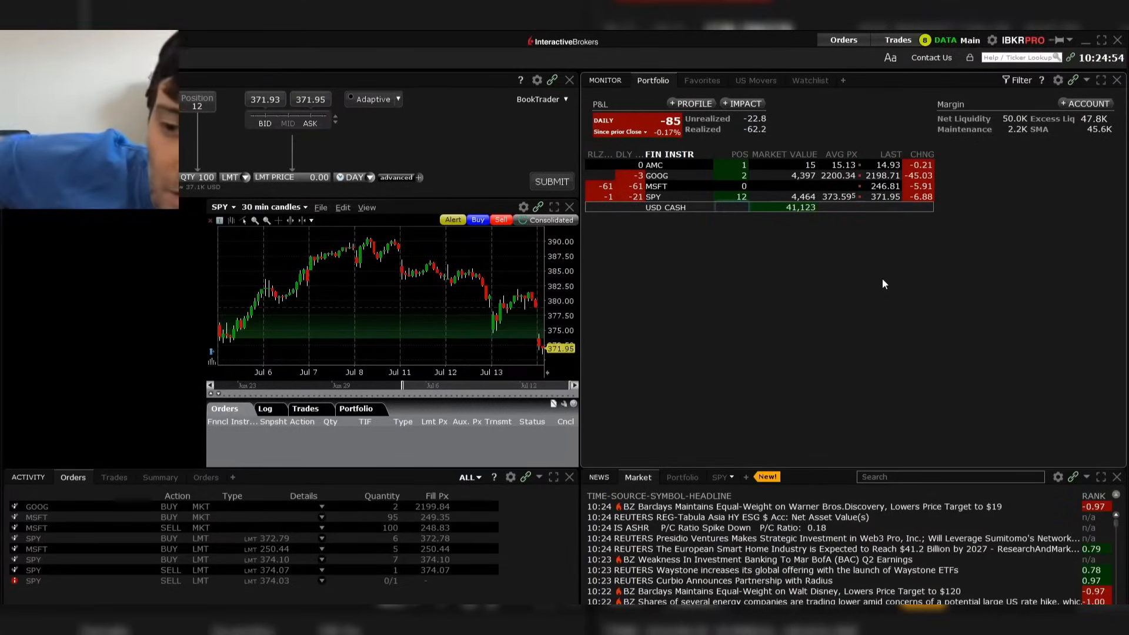
key("alt+Tab")
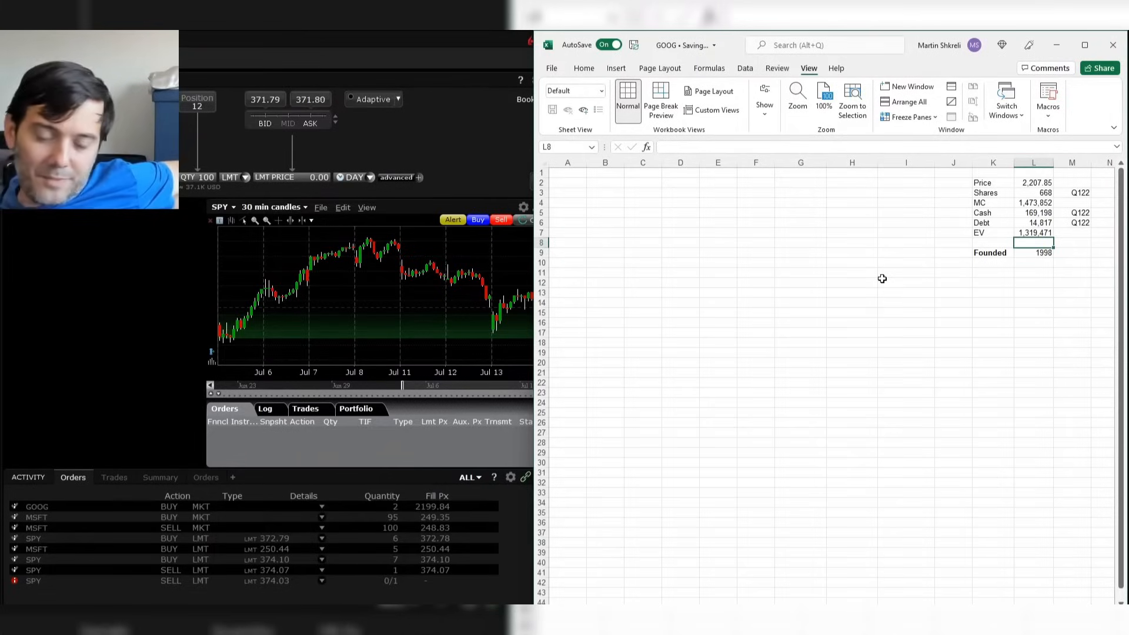
left_click(36, 253)
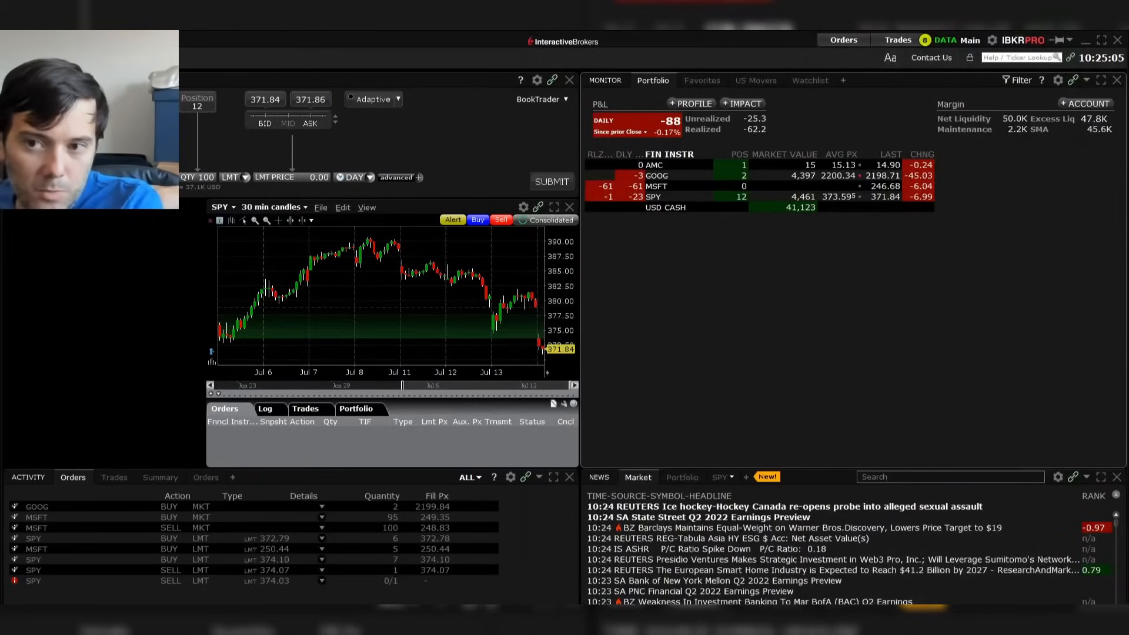
Return to the model sheet in Excel and draw a vertical line along the boundary between columns K and L, from row 1 down.
left_click(1086, 40)
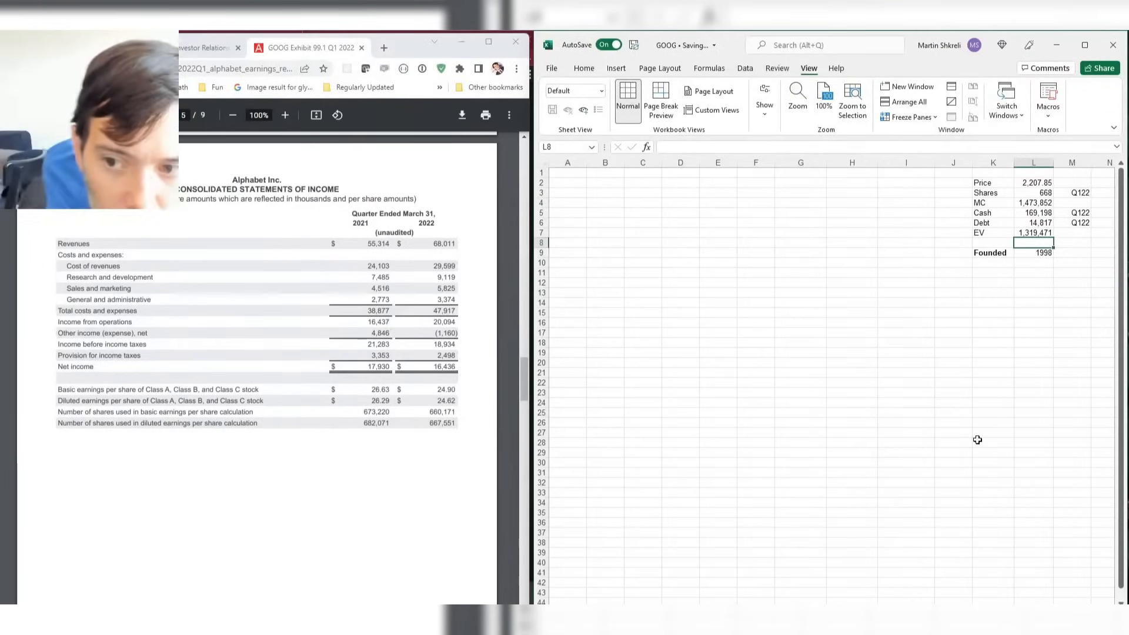
key("ctrl+Page_Down")
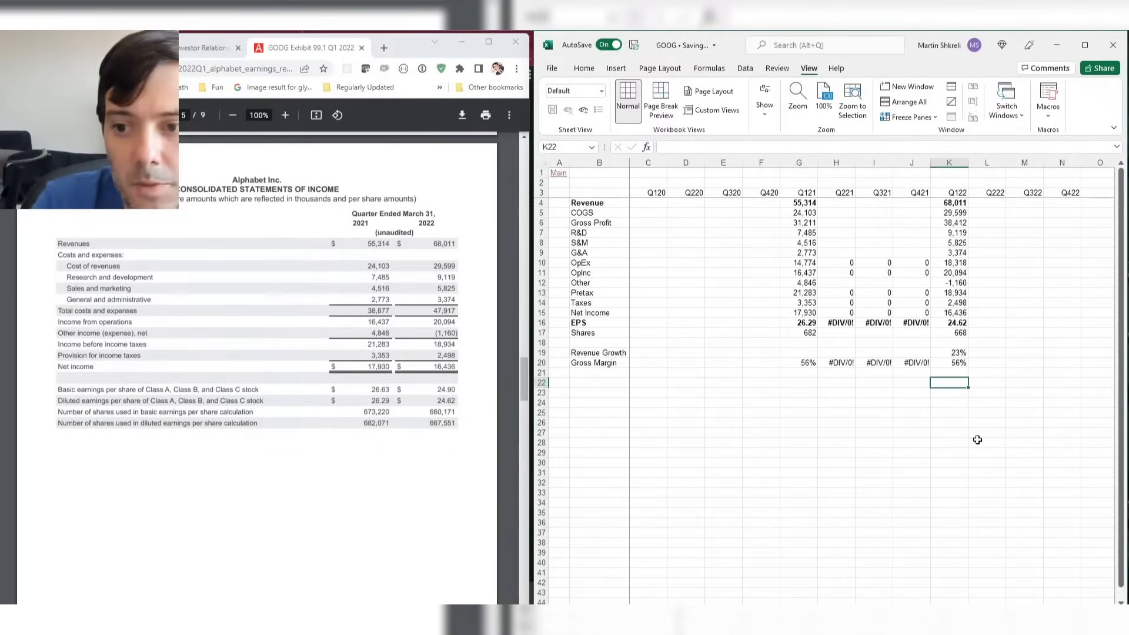
left_click(584, 68)
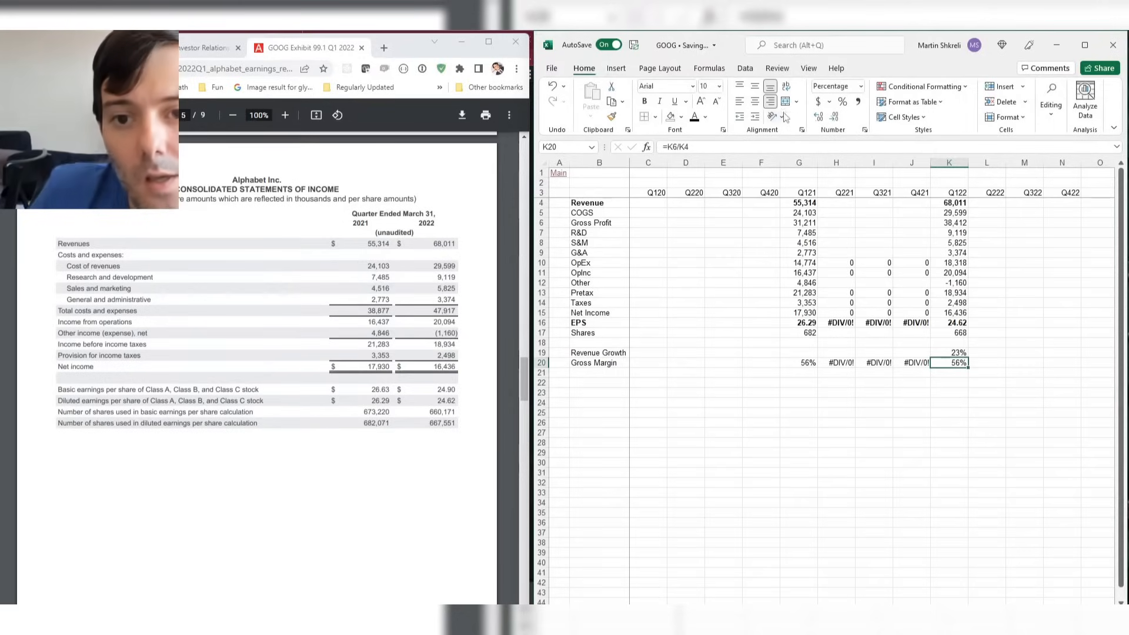
left_click(617, 68)
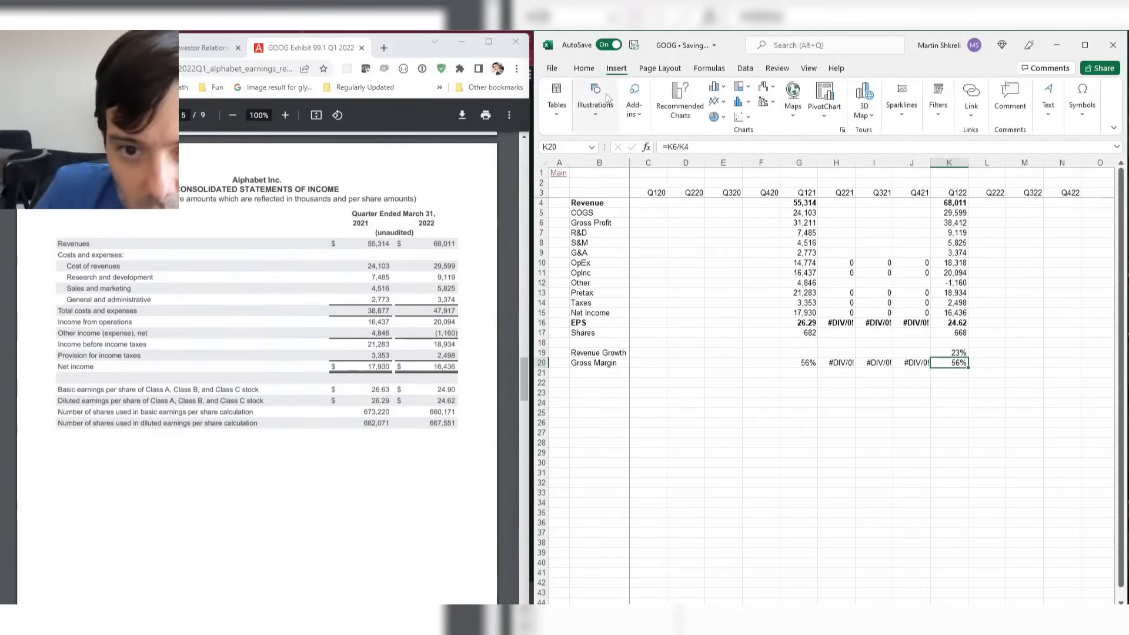
left_click(609, 97)
left_click(616, 167)
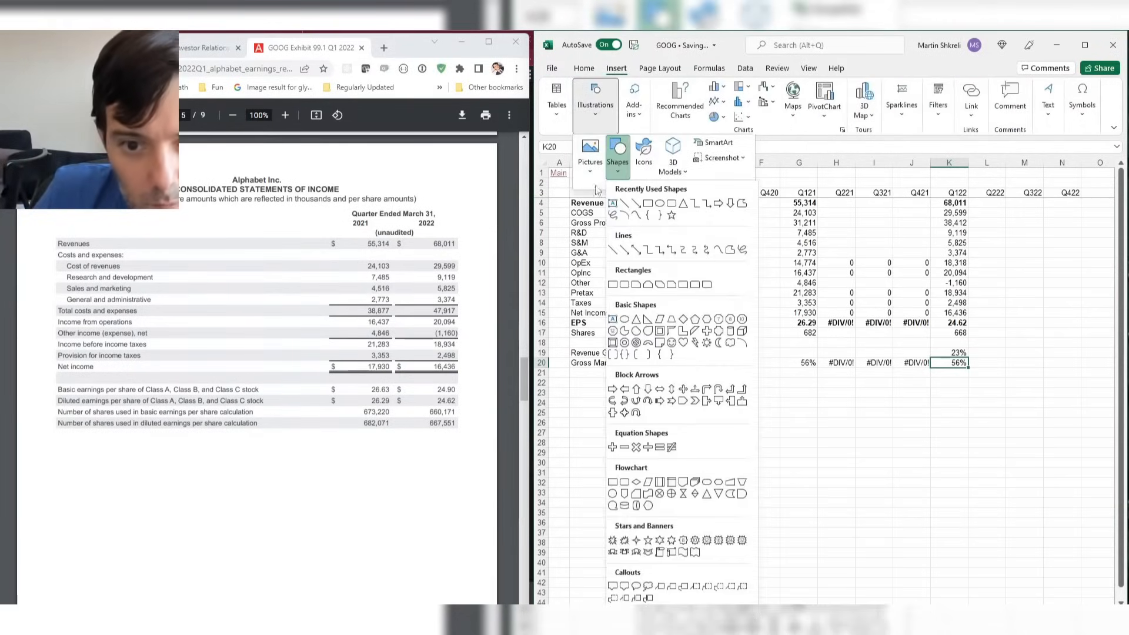
left_click(623, 204)
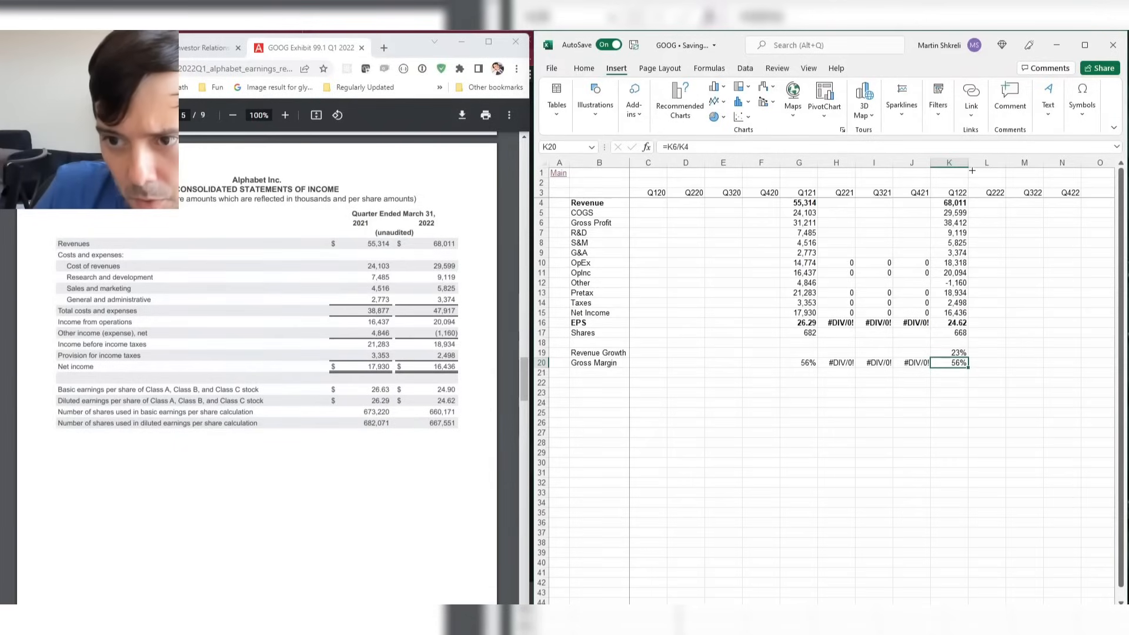
left_click_drag(970, 170, 971, 603)
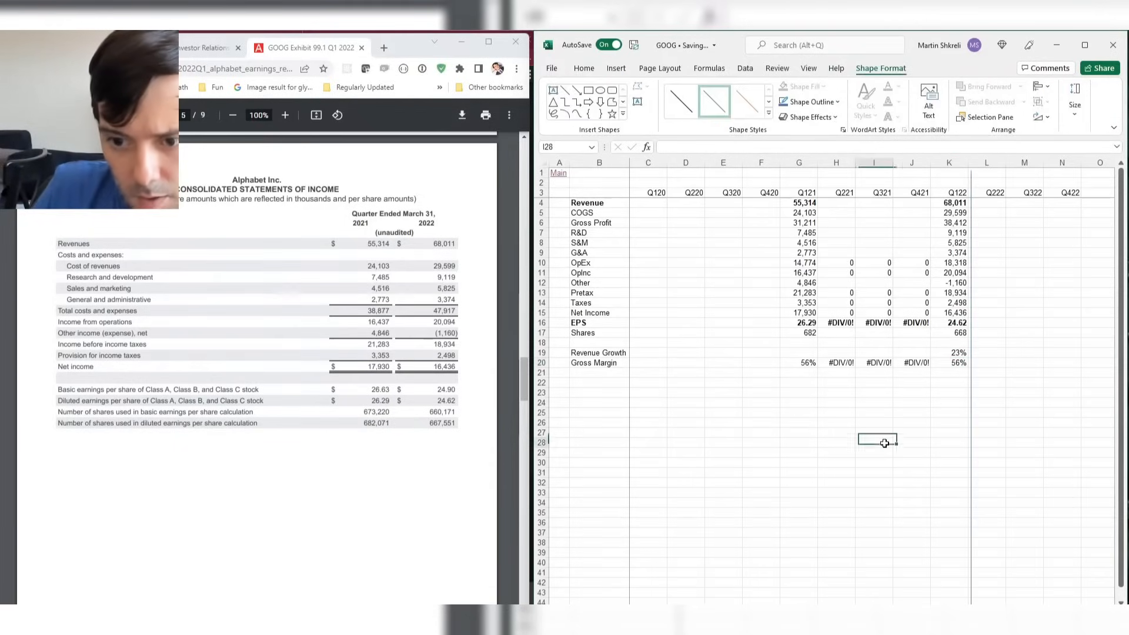
left_click(874, 442)
Bring up the cash flow statement in the earnings PDF and add the row labels CFFO, CapEx and FCF in B26:B28 of the model.
left_click(437, 501)
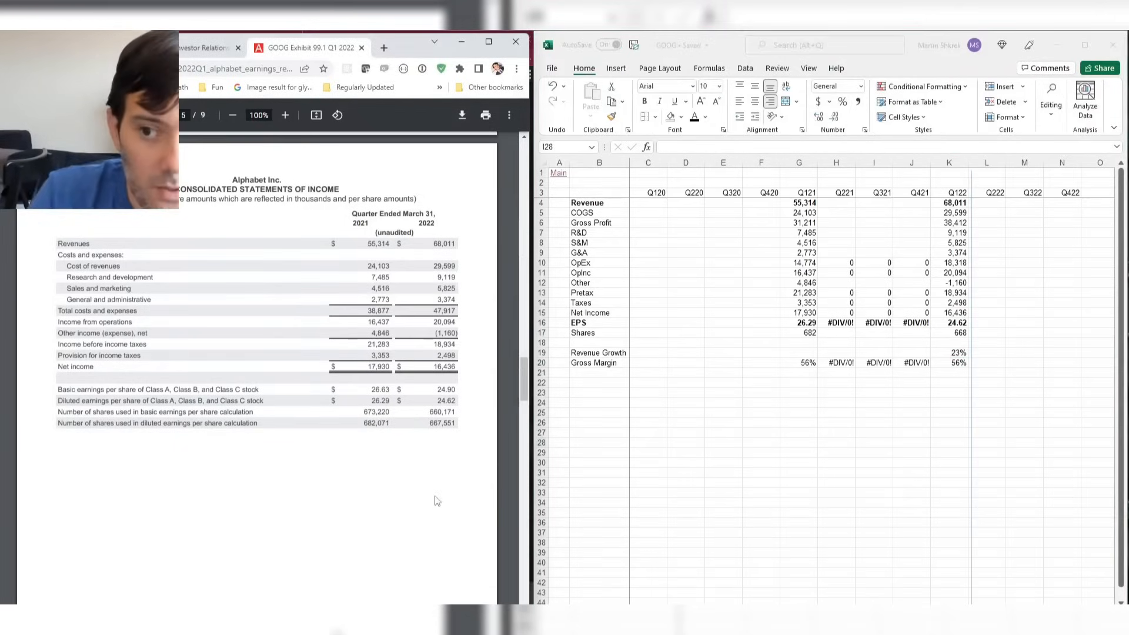
scroll(438, 501, "down", 10)
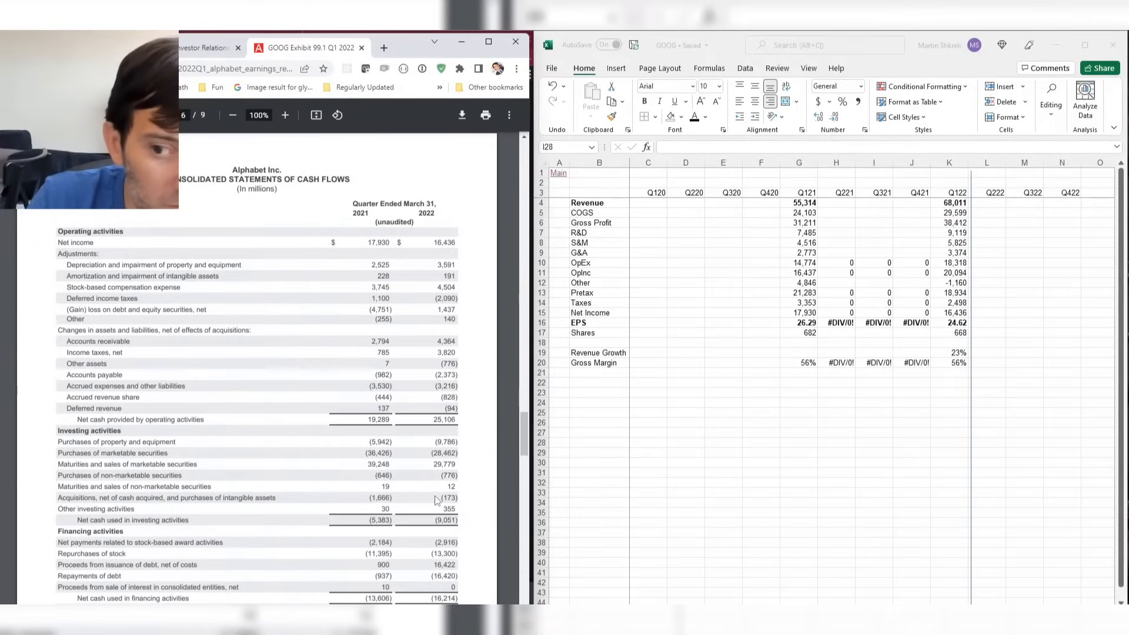
key("alt+Tab")
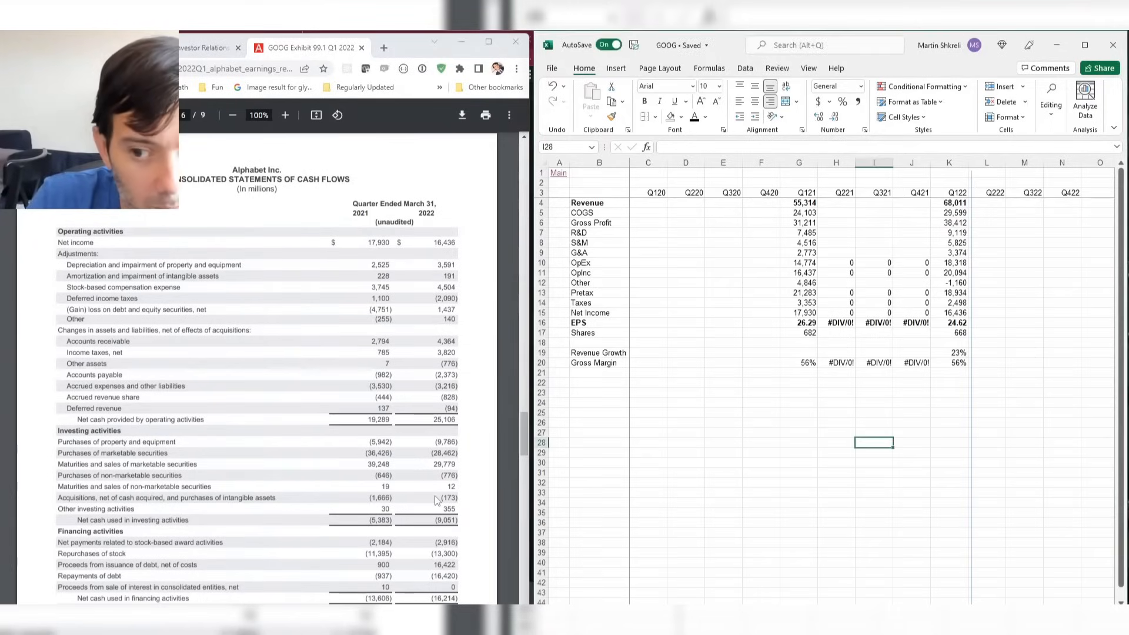
key("ctrl+Left")
key("Up")
key("Right")
key("Right")
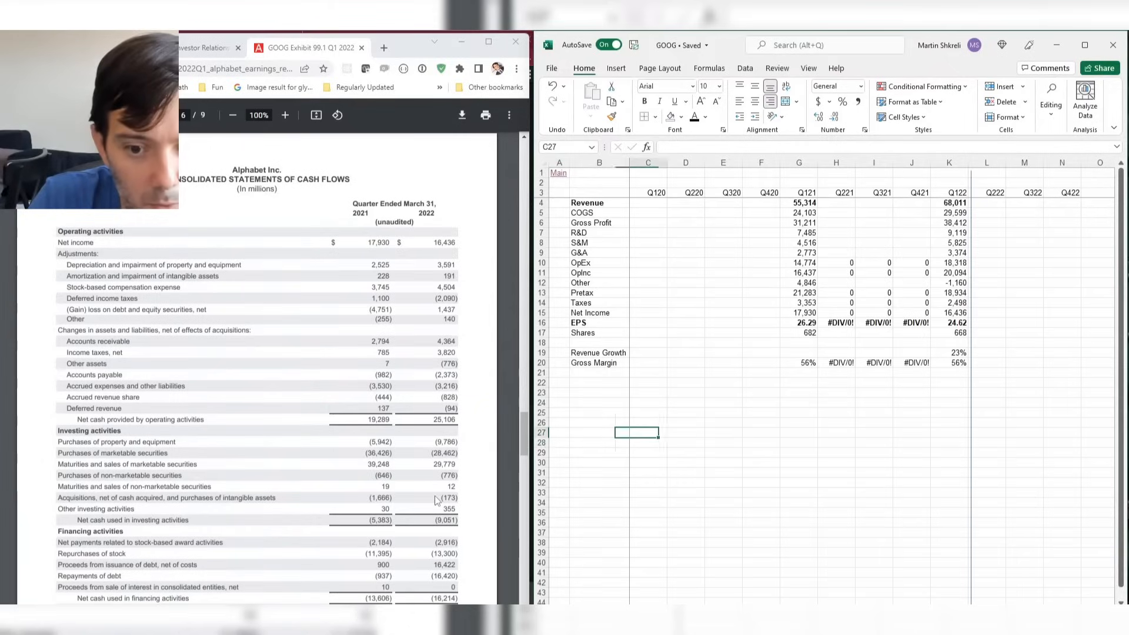
key("Up")
key("Left")
key("Left")
key("Right")
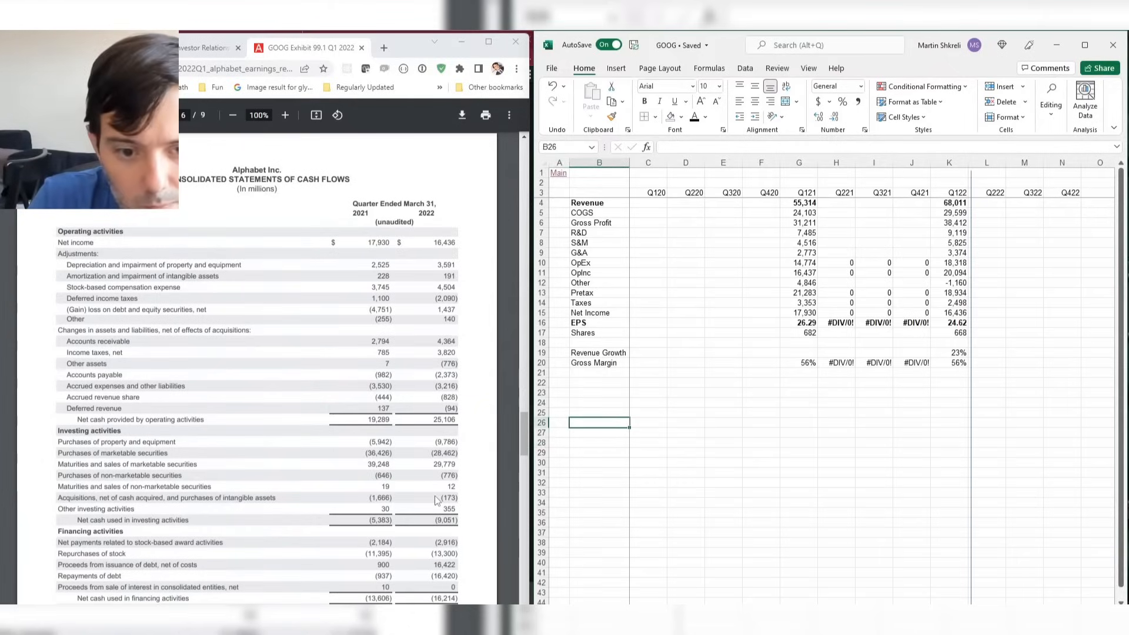
type("CFFO")
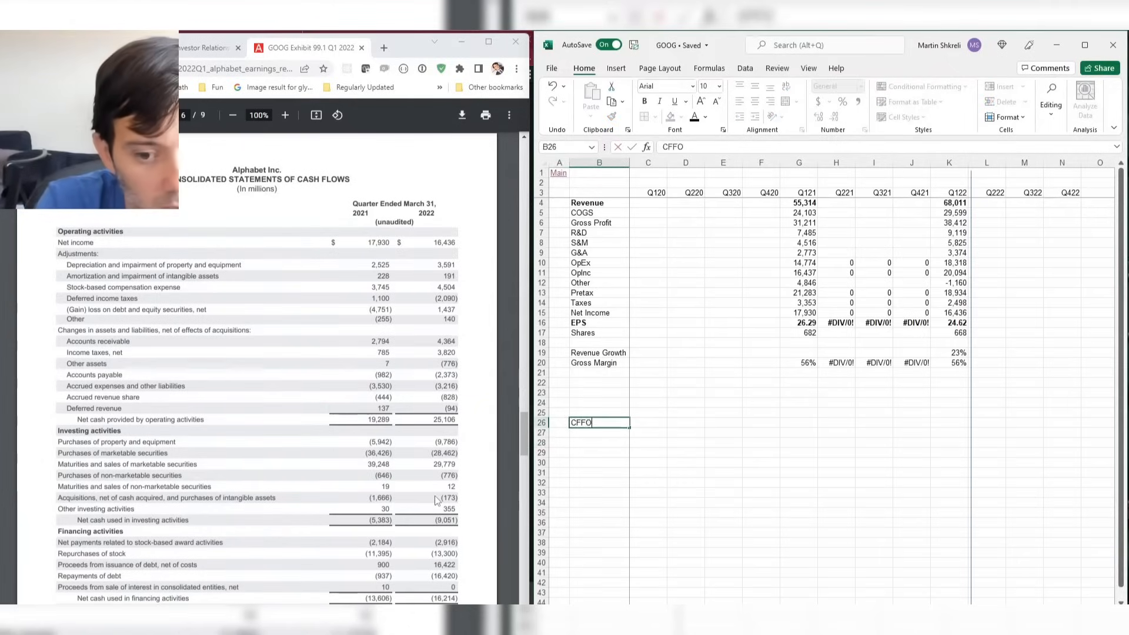
key("Return")
type("CapEx")
key("Return")
type("FCF")
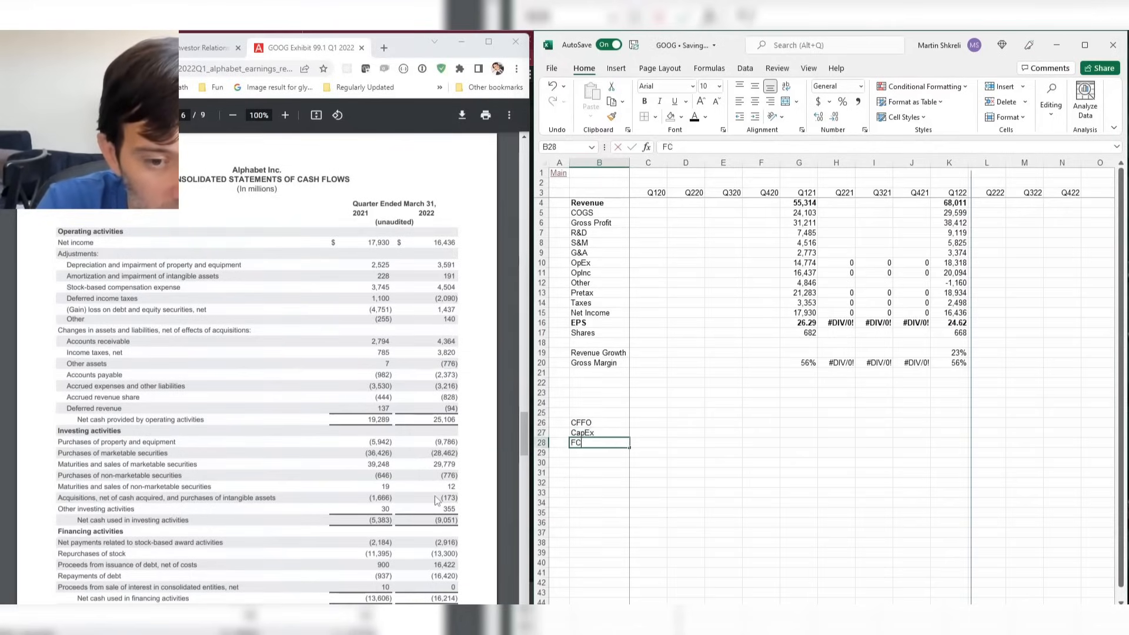
Enter the Q121 operating cash flow of 19289 in the CFFO row, cell G26.
key("Up")
key("Up")
key("Right")
key("Right")
key("Right")
key("Right")
key("Right")
key("Right")
key("Right")
key("Right")
key("Right")
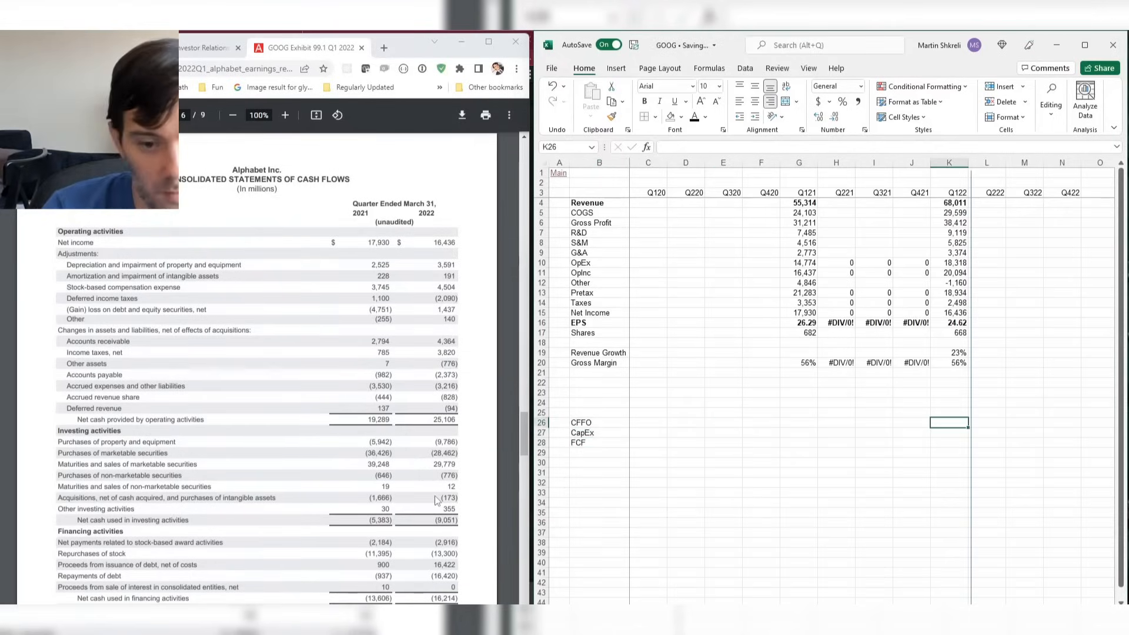
type("1")
key("Escape")
key("Left")
key("Left")
key("Left")
key("Left")
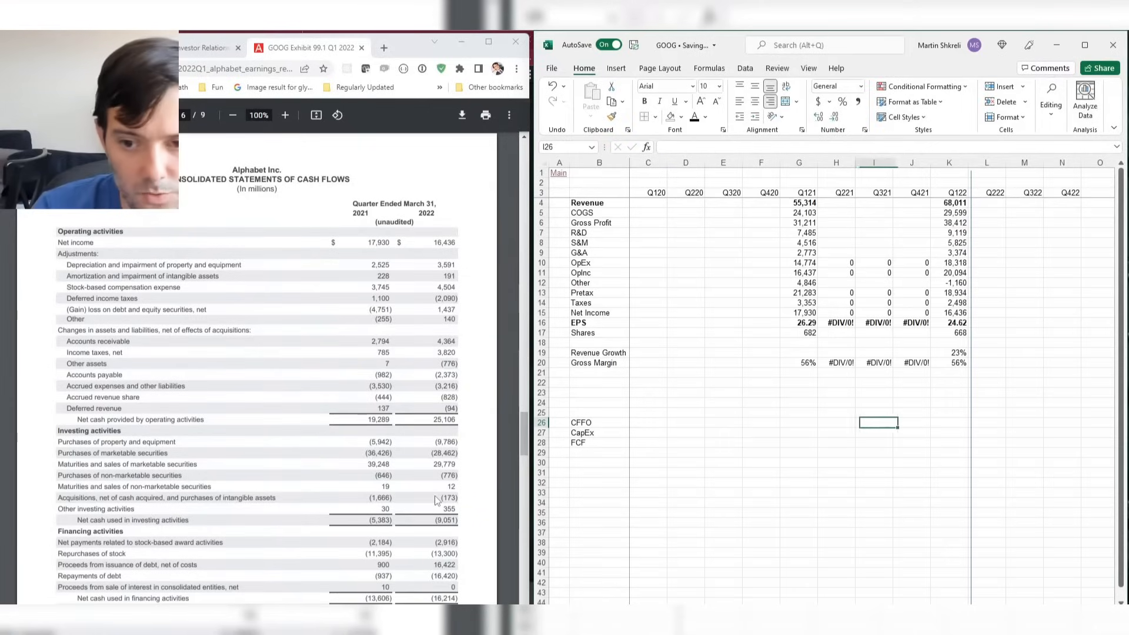
type("19289")
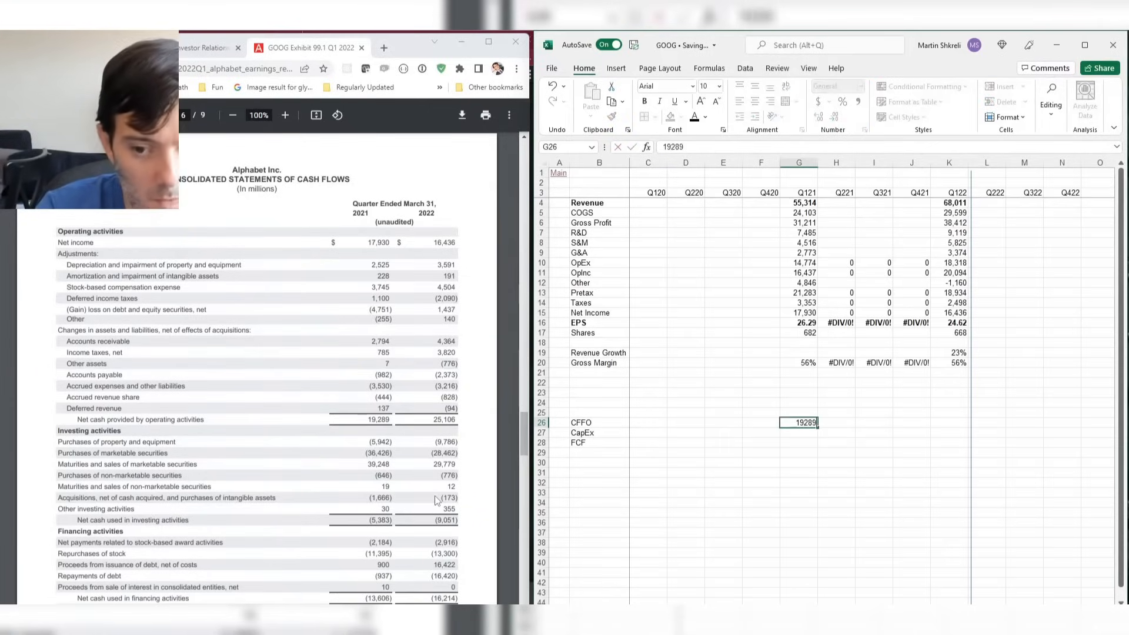
key("Return")
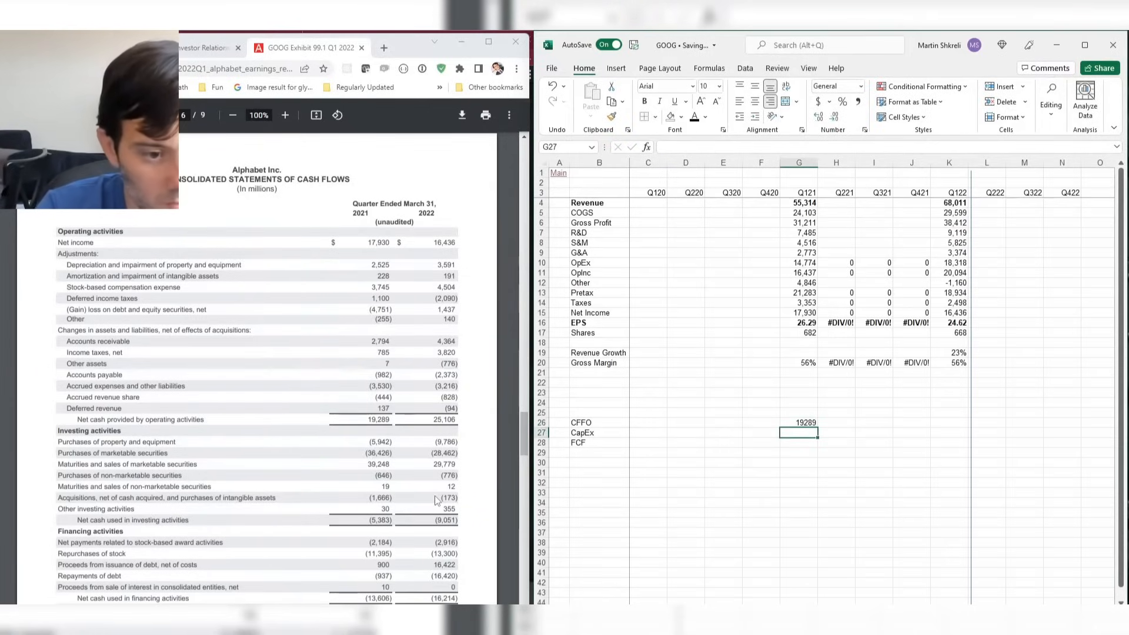
Enter the Q121 CapEx of 5942 in G27 and calculate FCF in G28 as CFFO minus CapEx.
type("5942")
key("Return")
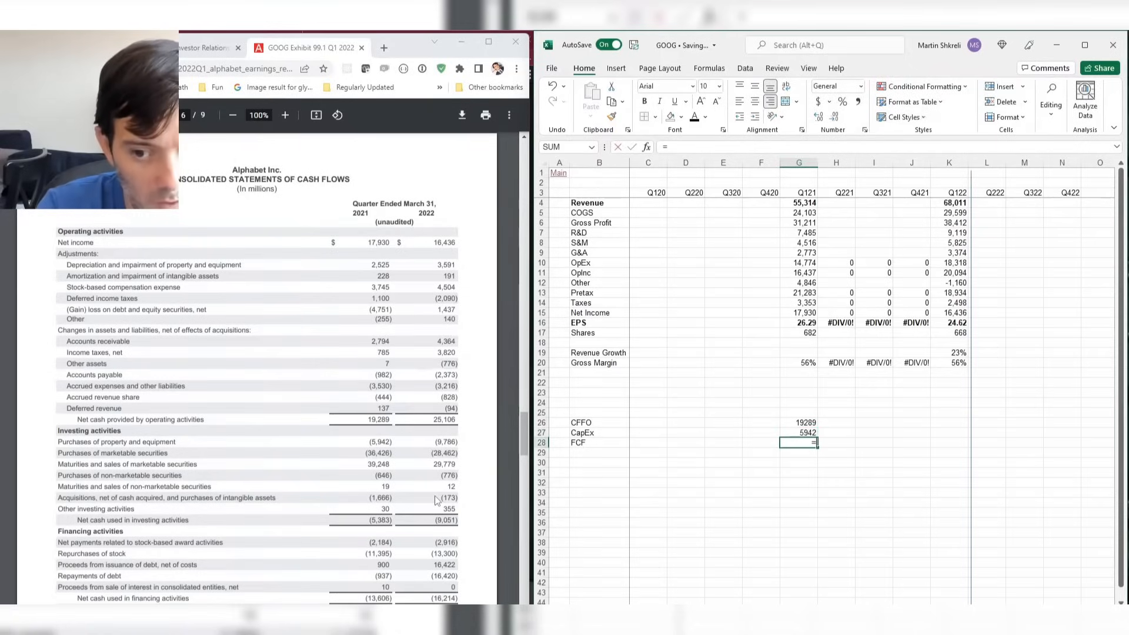
type("=")
key("Up")
key("Up")
type("-")
key("Up")
key("Return")
Copy the Q121 cash flow cells G26:G28 across through Q122 in column K.
key("Up")
key("Up")
key("Up")
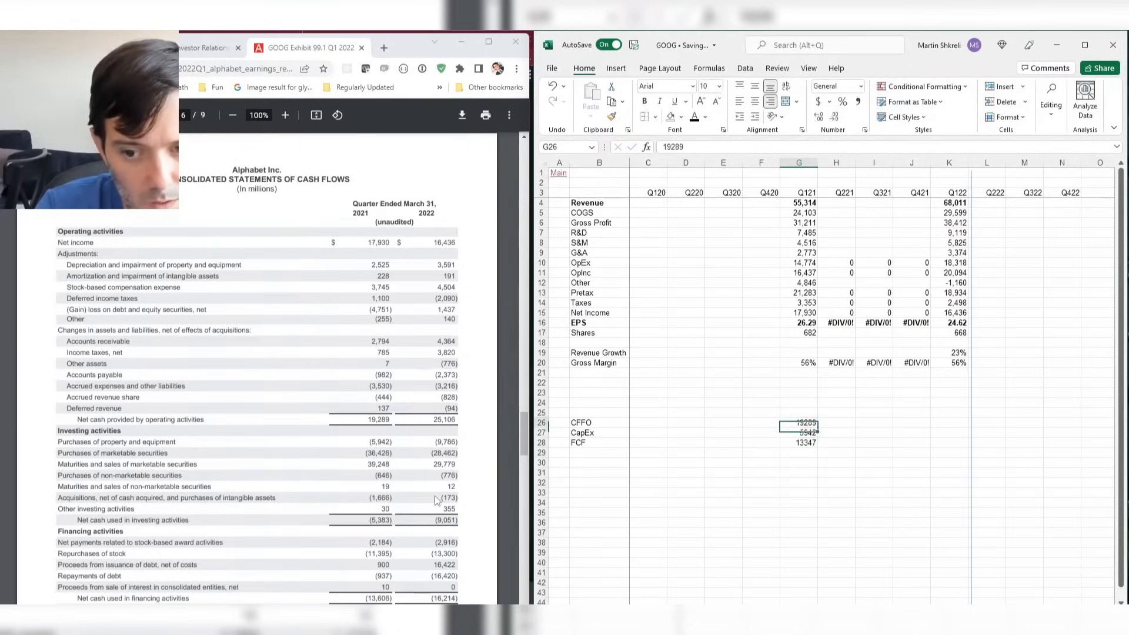
key("shift+Down")
key("shift+Down")
key("ctrl+c")
key("shift+Right")
key("shift+Right")
key("shift+Right")
key("shift+Right")
key("ctrl+v")
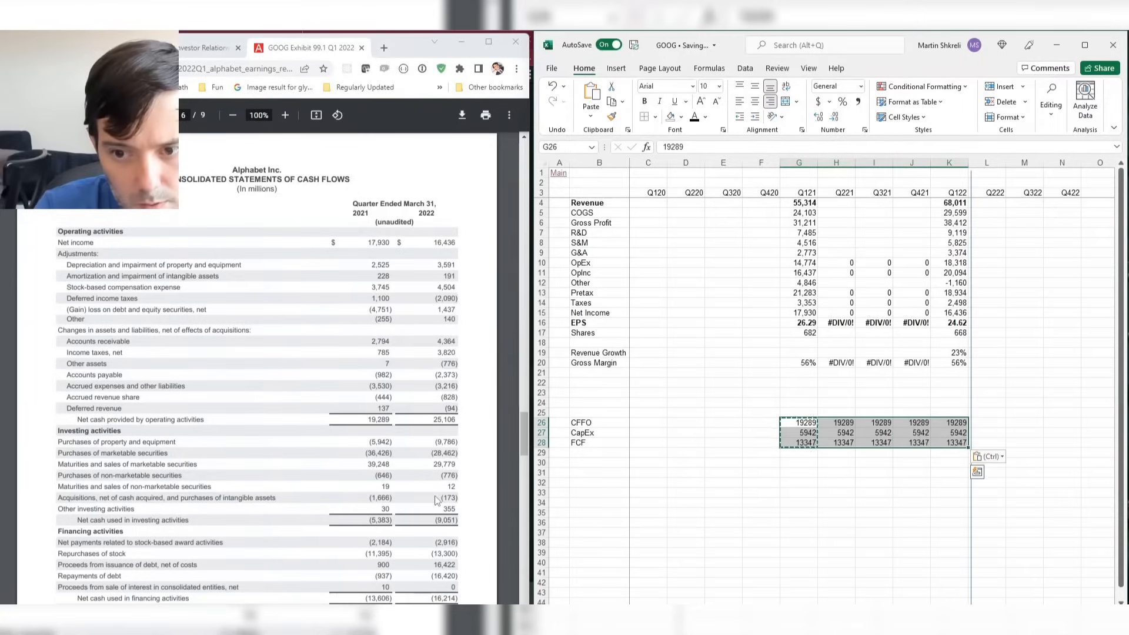
key("Right")
key("Escape")
key("Left")
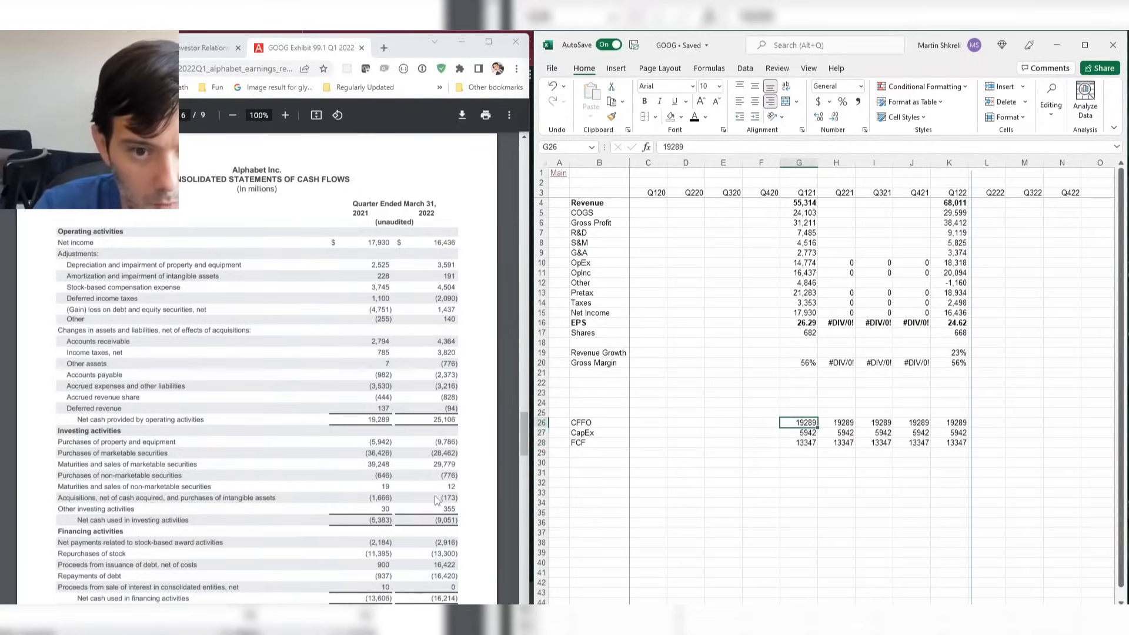
Replace the Q122 cash flow inputs with 25106 for CFFO in K26 and 9786 for CapEx in K27.
key("ctrl+Right")
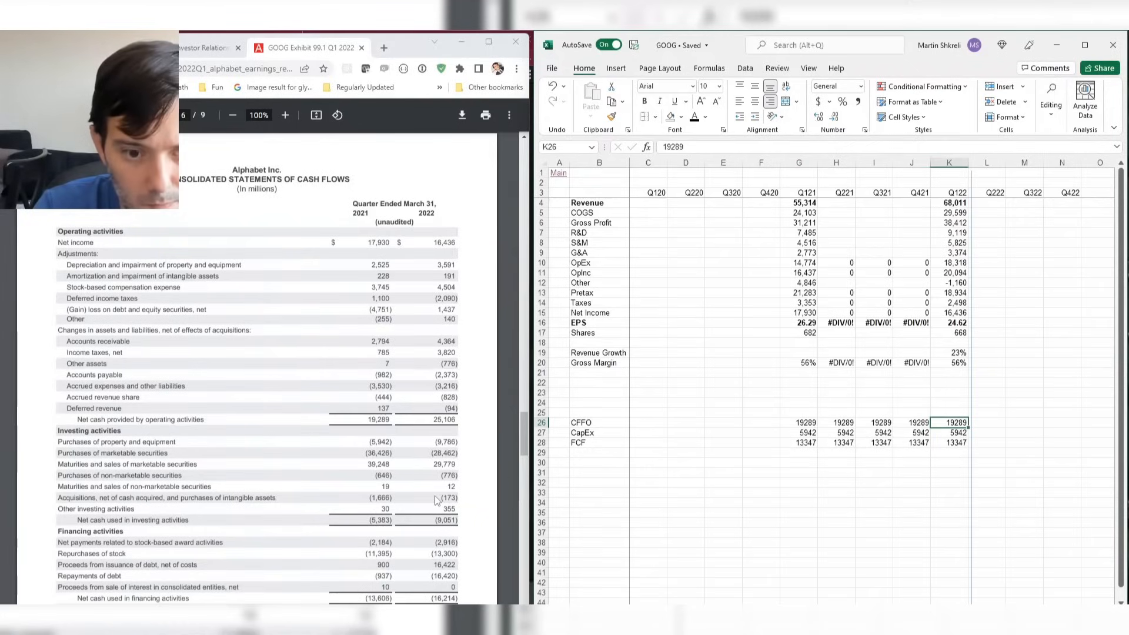
type("25106")
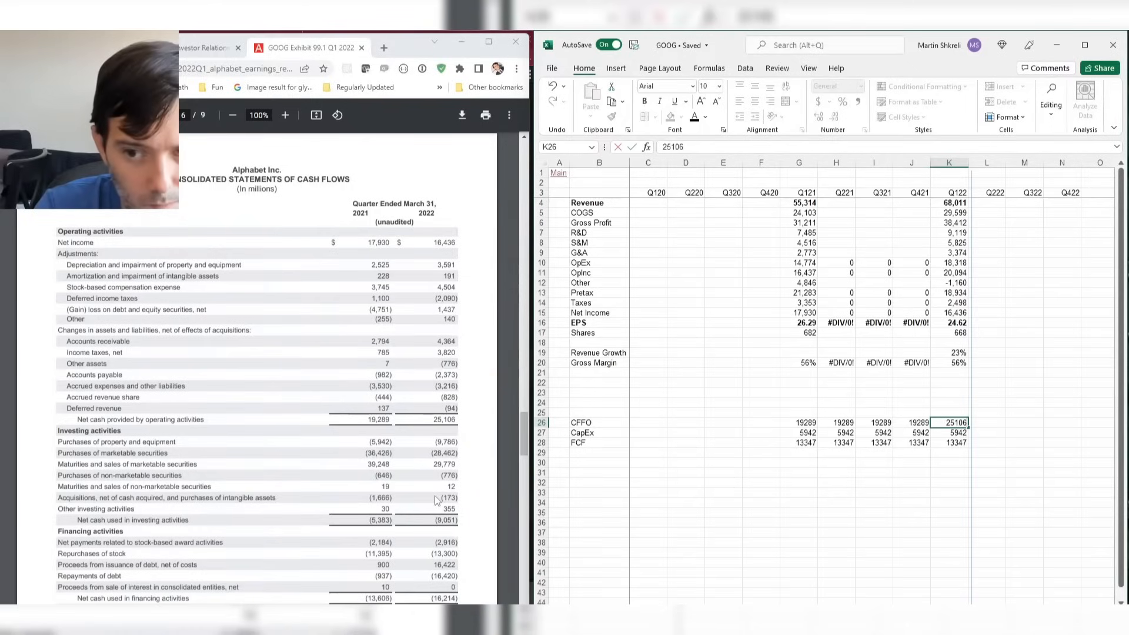
key("Return")
type("9786")
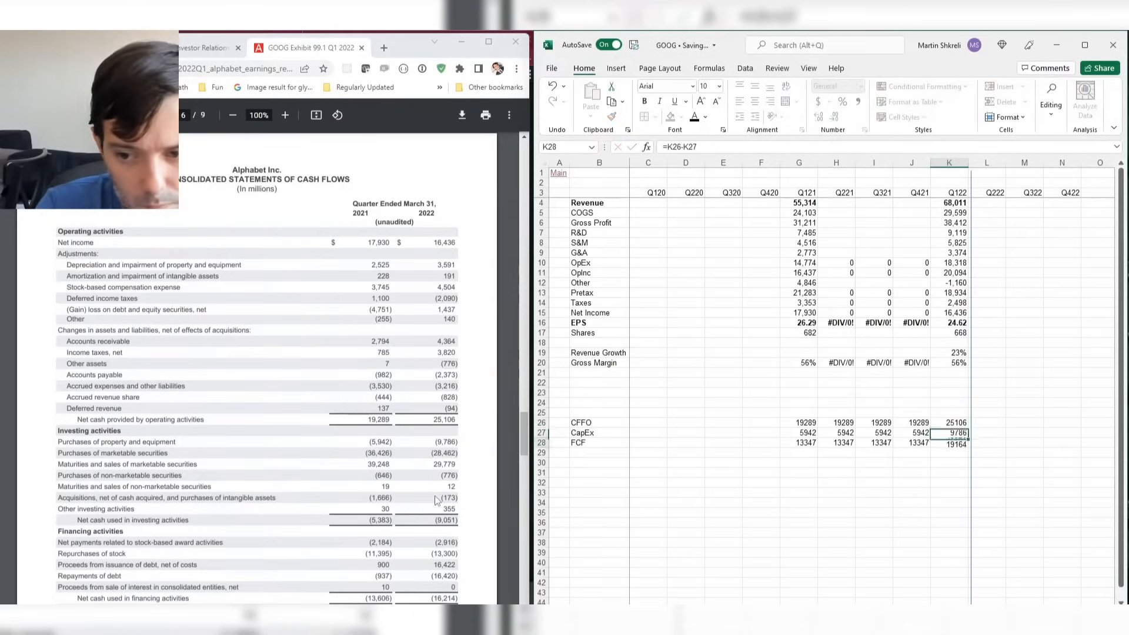
key("Return")
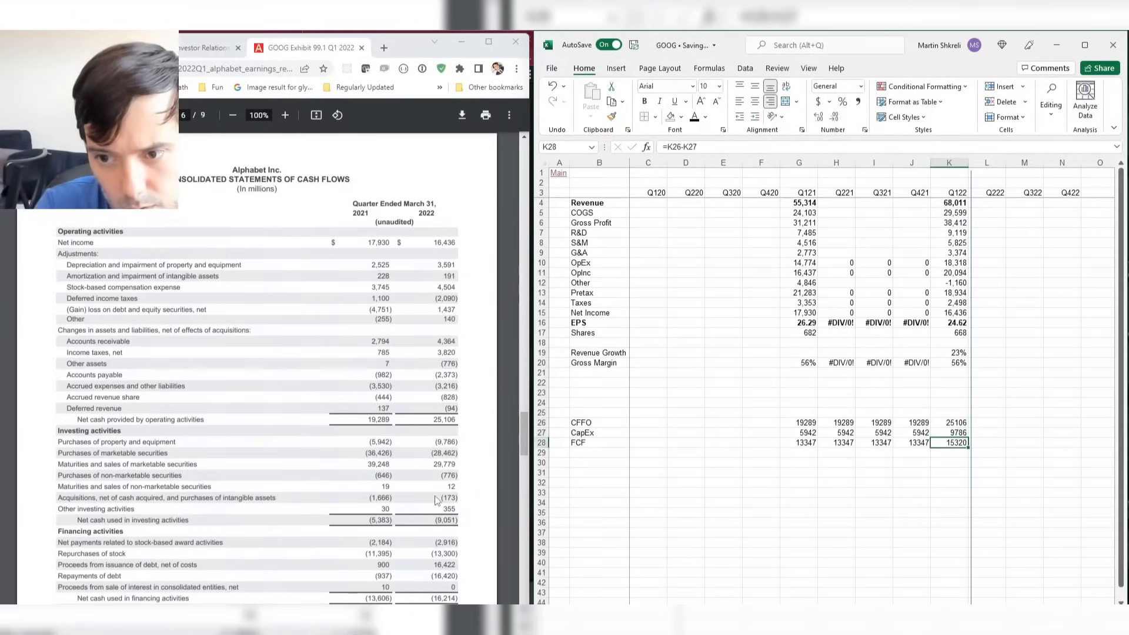
Clear the copied cash flow values for Q221 to Q421 in H26:J28.
key("Left")
key("shift+Up")
key("shift+Up")
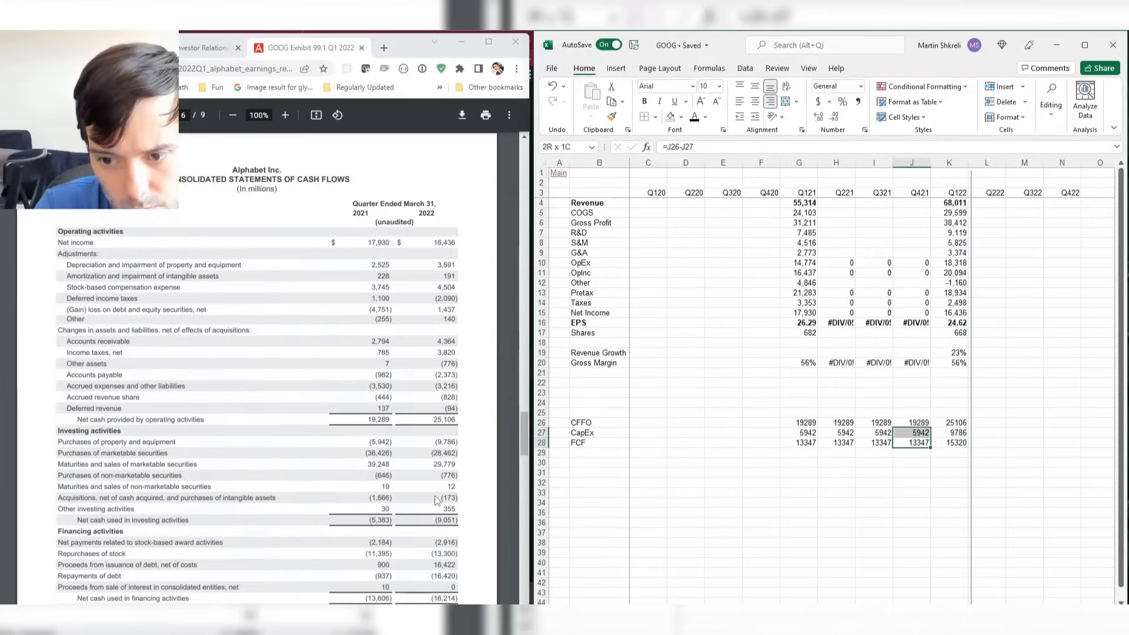
key("shift+Left")
key("shift+Left")
key("Delete")
Format the CFFO, CapEx and FCF rows as numbers with a thousands separator and no decimals.
key("Up")
key("shift+space")
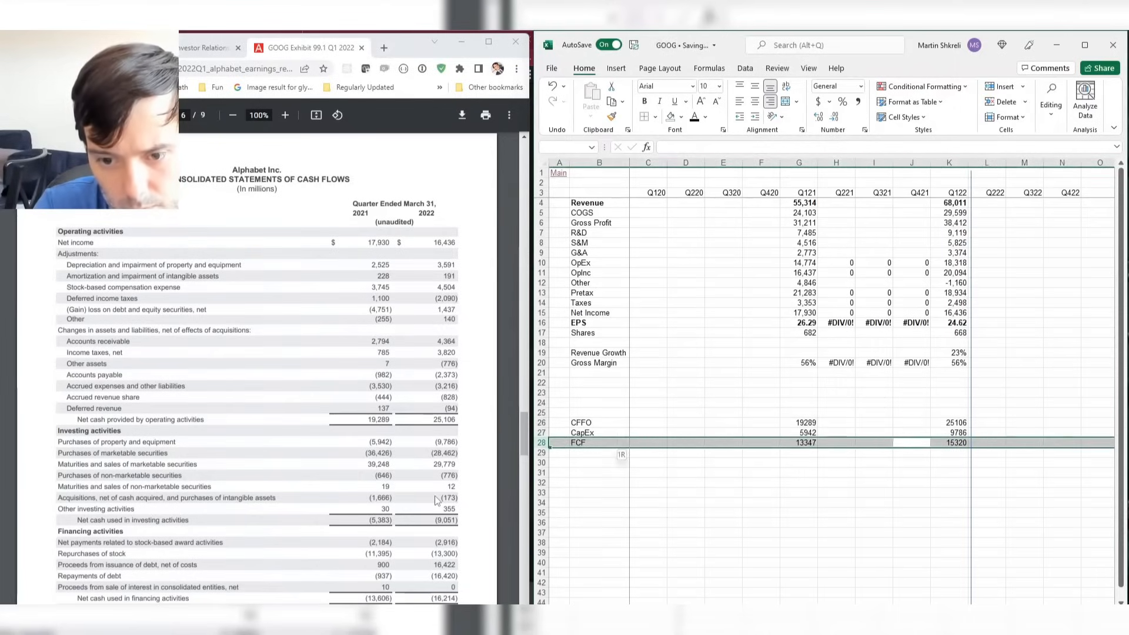
key("ctrl+shift+Up")
key("shift+Up")
key("shift+Down")
key("shift+Down")
key("shift+Down")
key("ctrl+shift+Down")
key("ctrl+shift+Up")
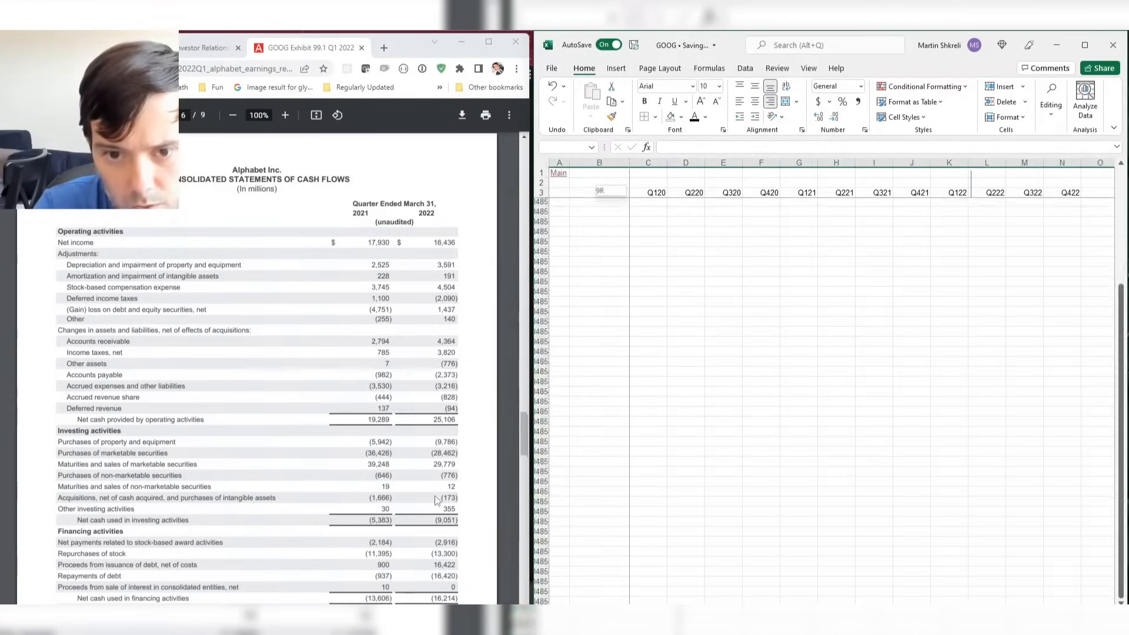
key("ctrl+1")
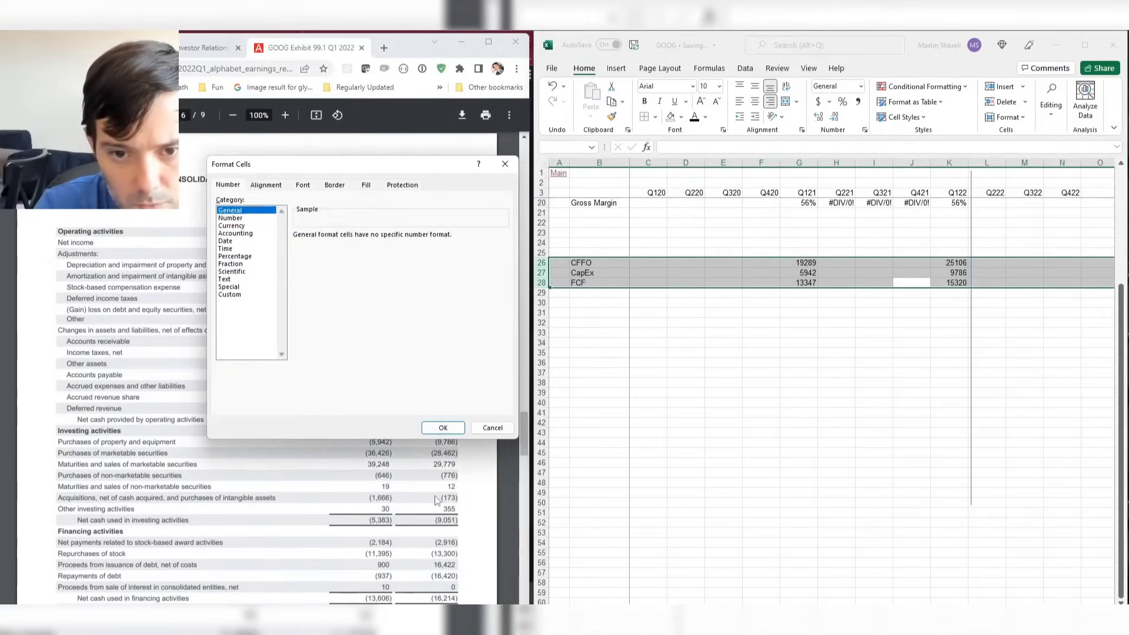
key("Down")
key("alt+u")
key("Return")
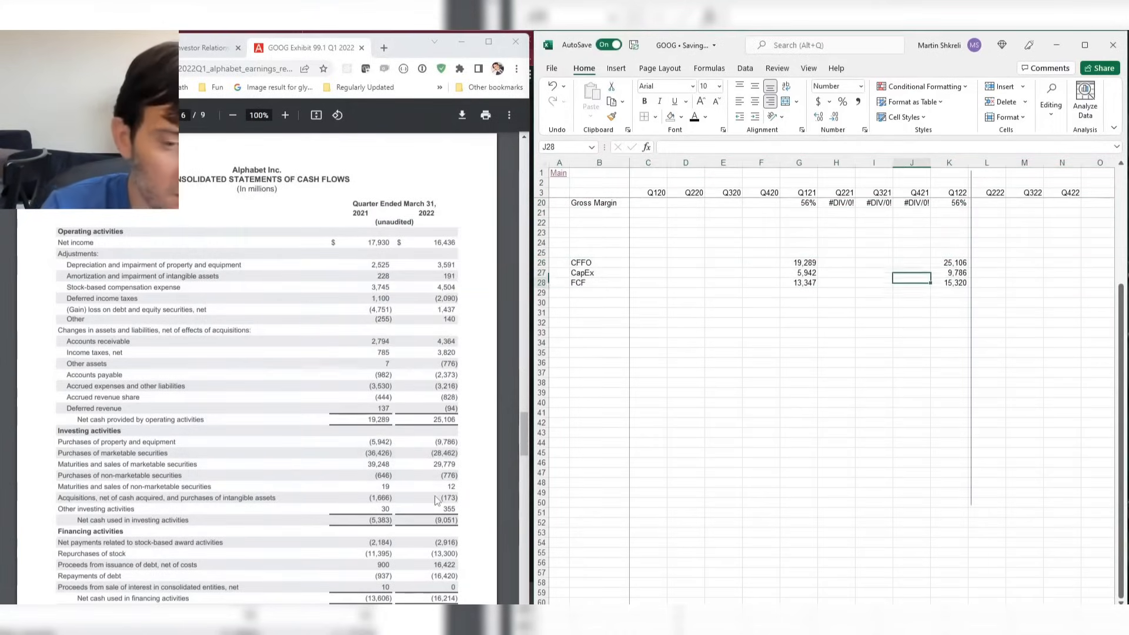
Find the Segment results table on the last page of the earnings PDF.
scroll(265, 317, "up", 3)
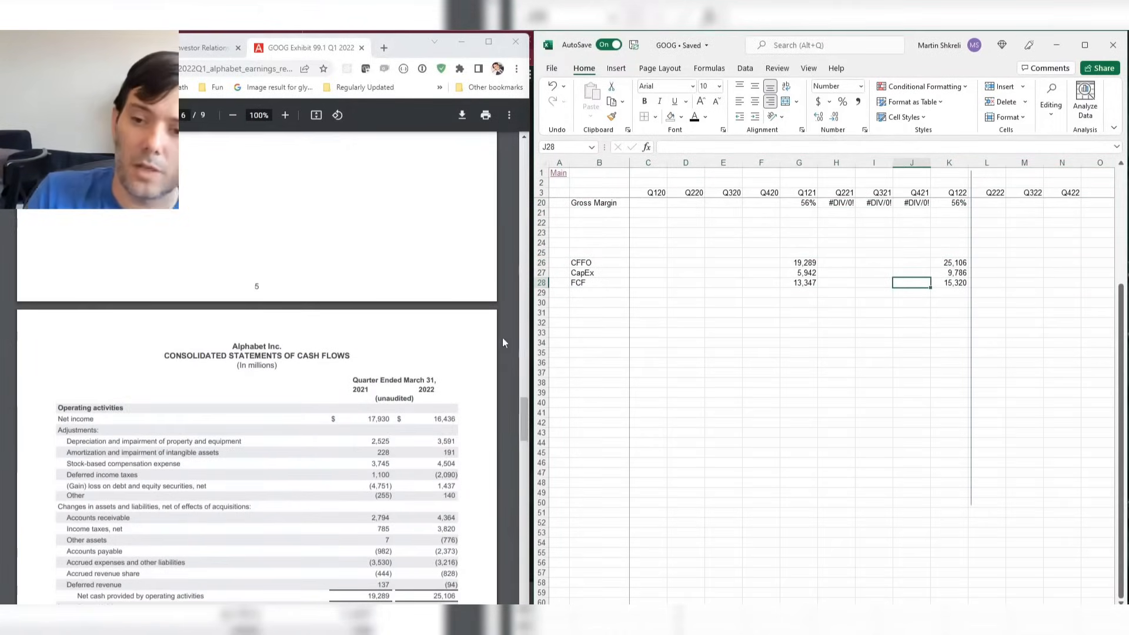
scroll(335, 302, "up", 2)
scroll(854, 423, "up", 5)
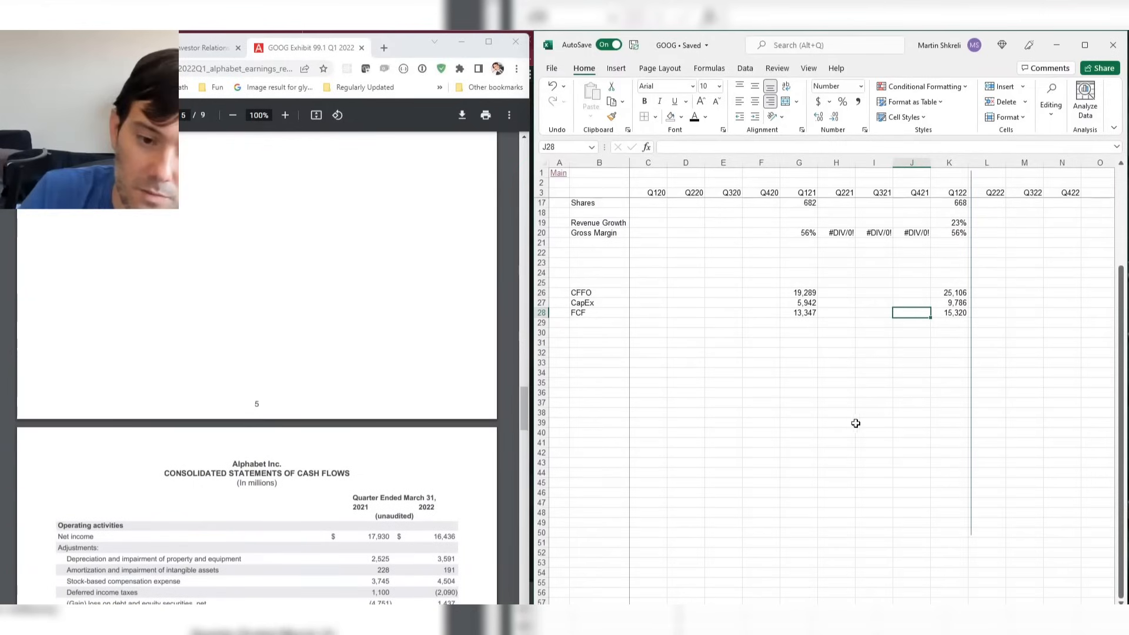
left_click(826, 410)
left_click(354, 414)
scroll(353, 414, "down", 10)
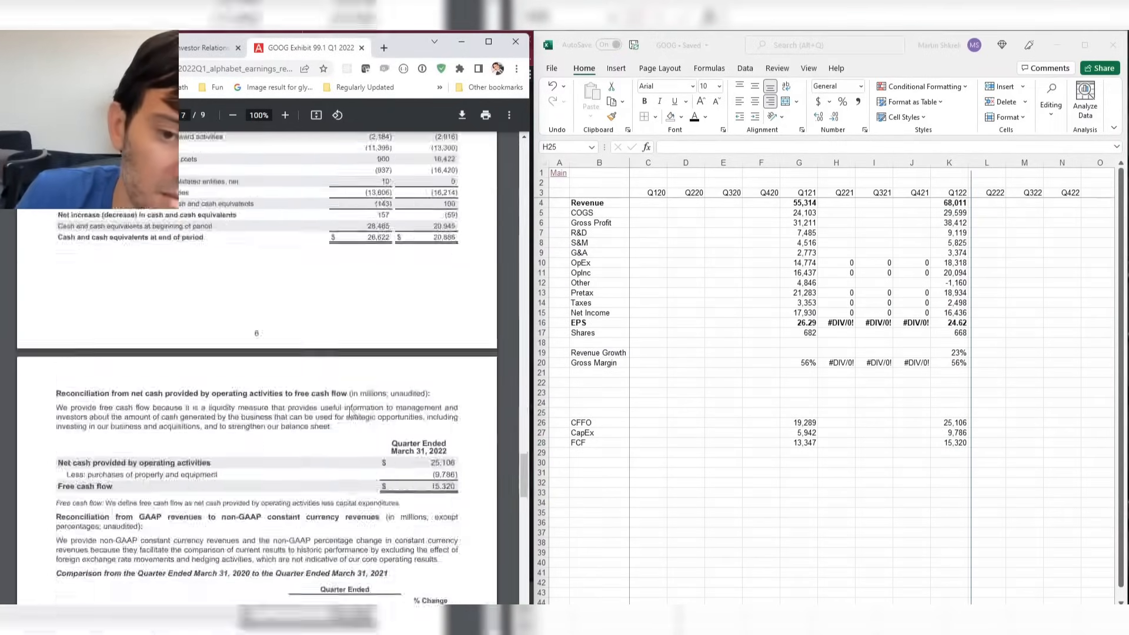
scroll(353, 415, "down", 4)
scroll(351, 412, "down", 15)
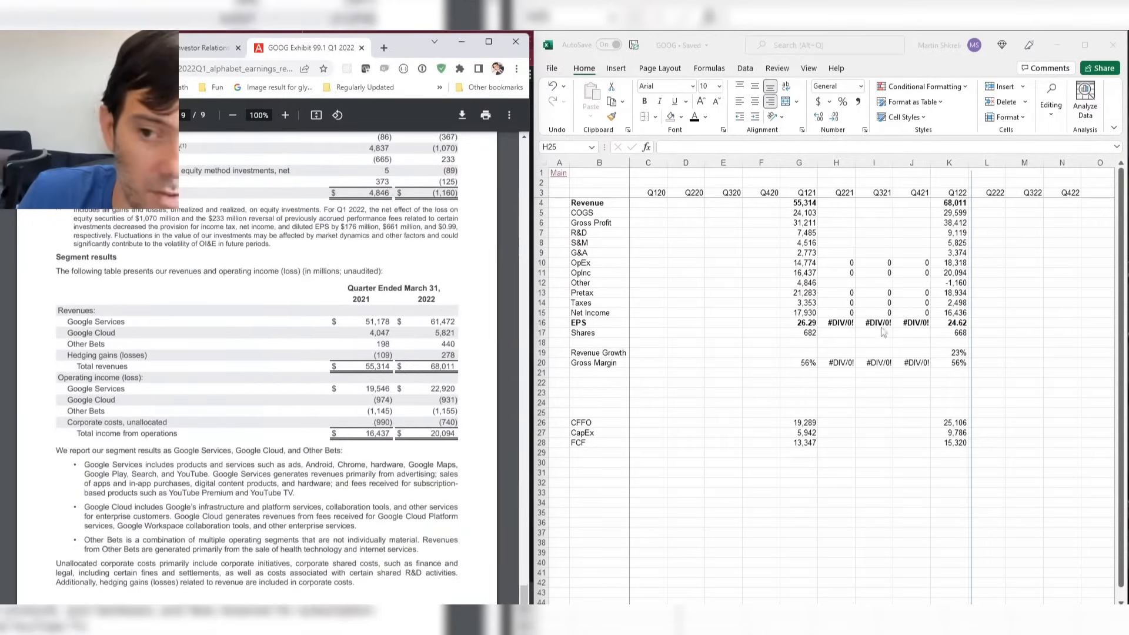
Insert three blank rows above the Revenue row in the model sheet.
left_click(837, 240)
left_click(811, 195)
key("Down")
key("shift+space")
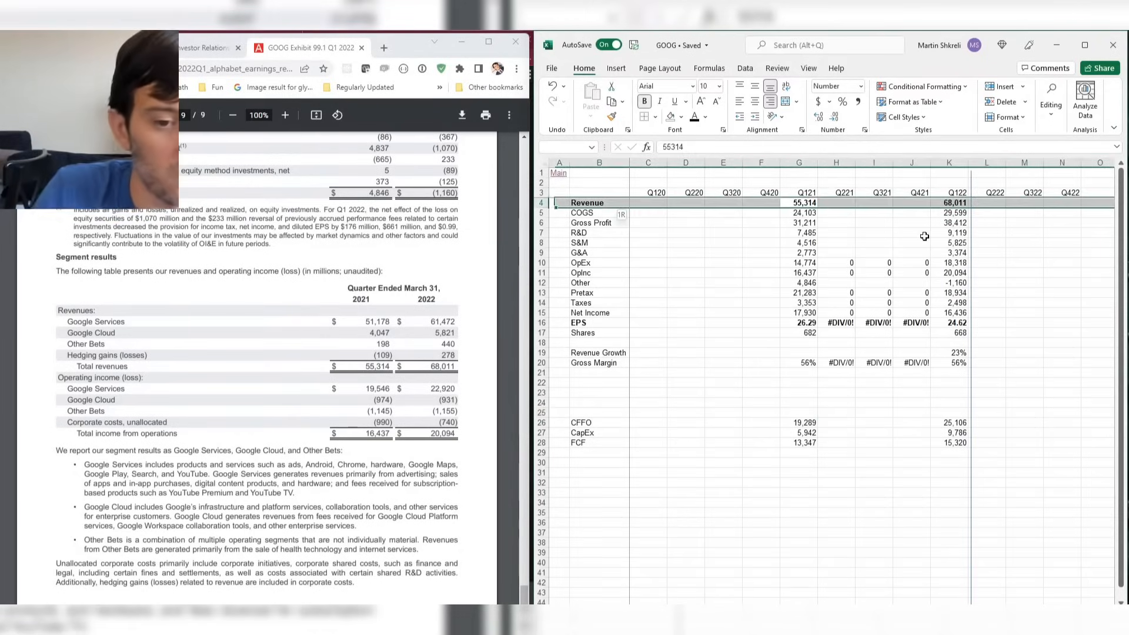
key("ctrl+shift+plus")
key("ctrl+shift+plus")
key("ctrl+shift+plus")
Label the new rows above Revenue Other Bets, Cloud and Services in B4:B6.
key("Down")
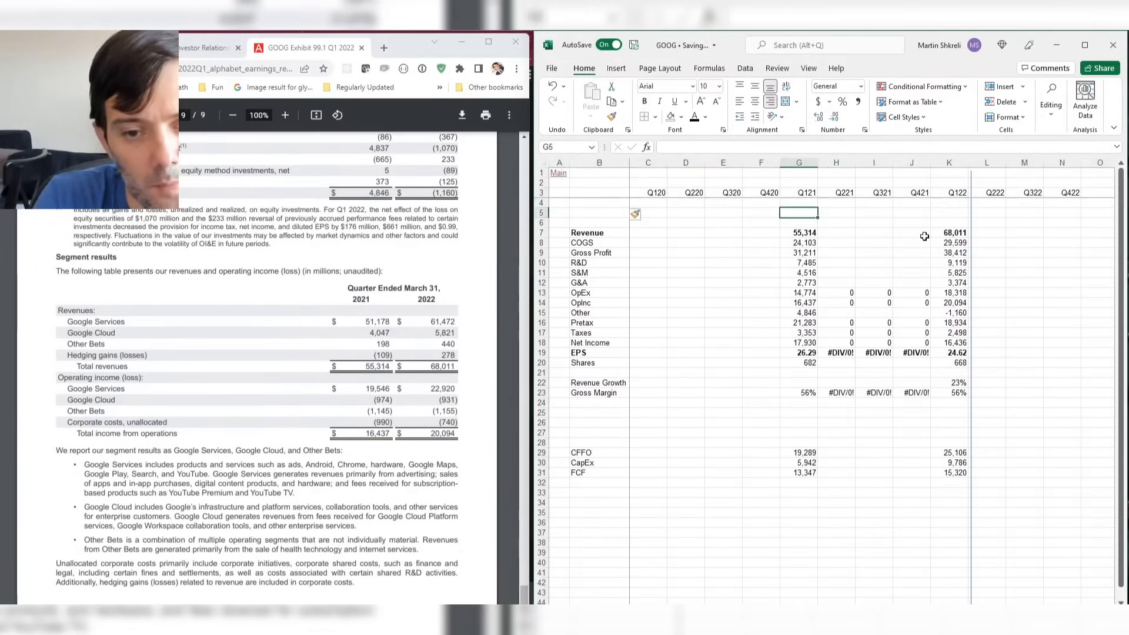
key("Down")
key("Left")
key("Left")
key("Left")
key("Left")
key("Left")
type("Ser")
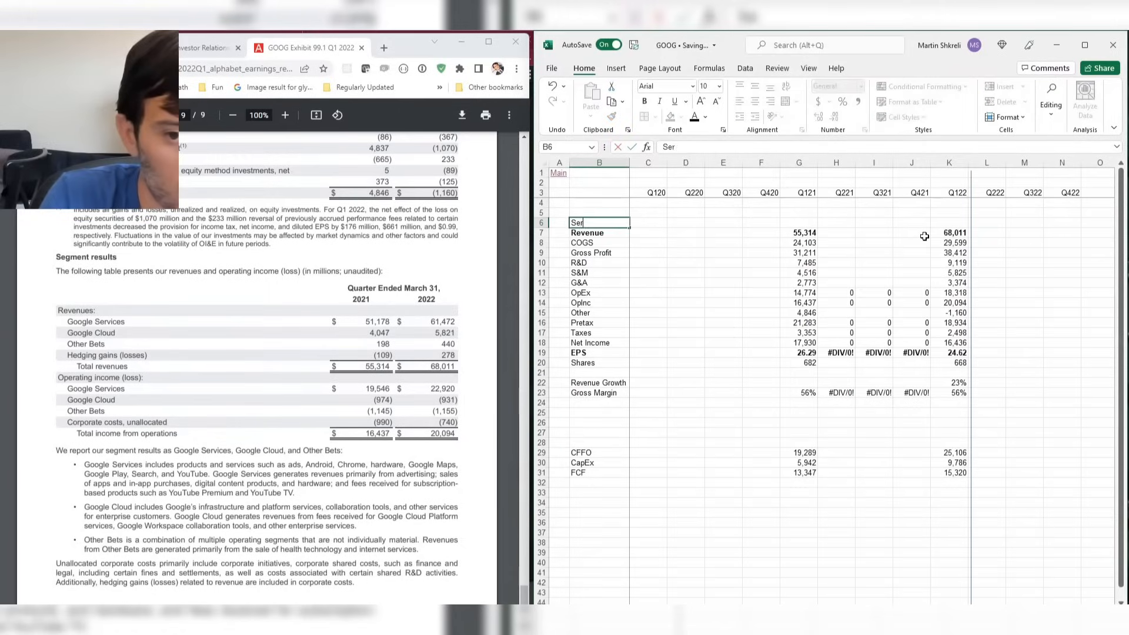
type("vices")
key("Up")
type("Cloud")
key("Up")
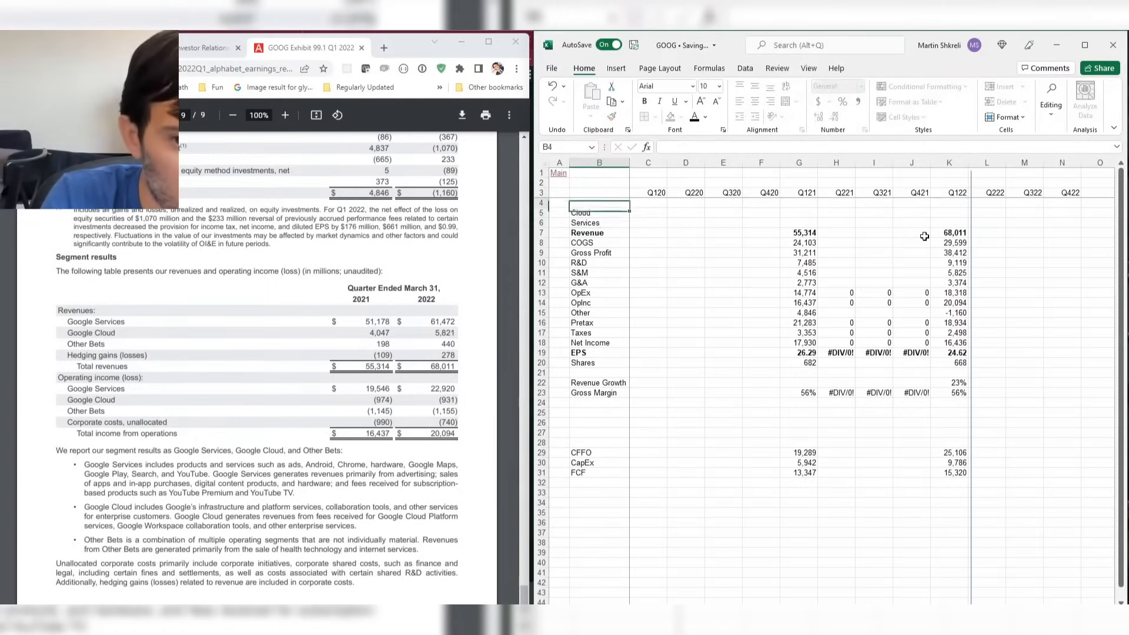
type("Other Bets")
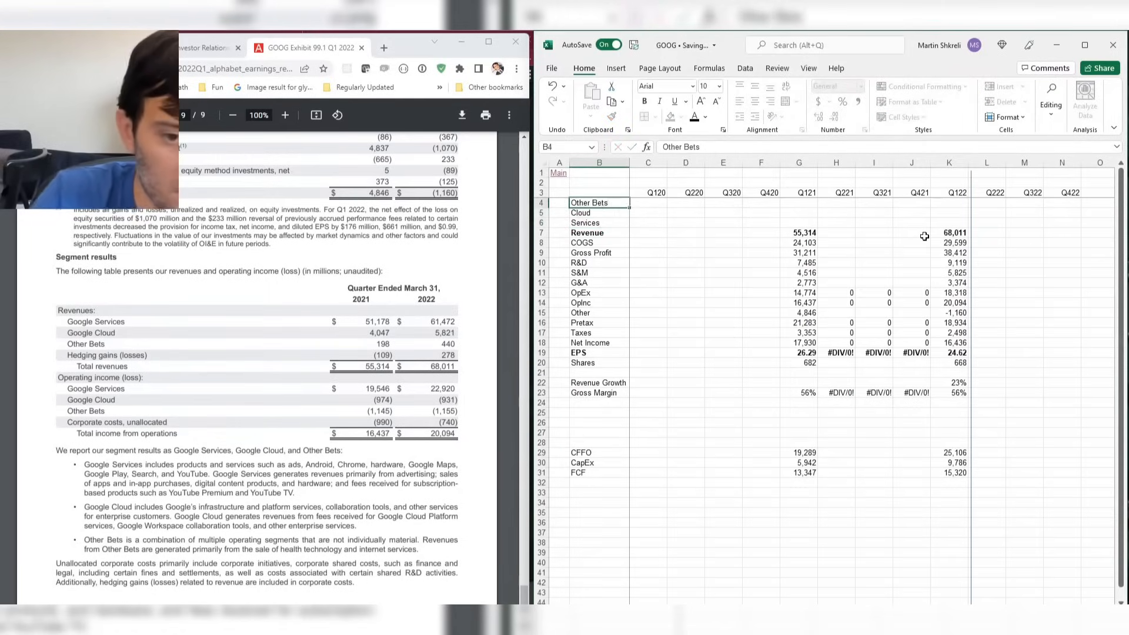
Insert one more row above Other Bets and label it FX in B4.
key("Right")
key("Right")
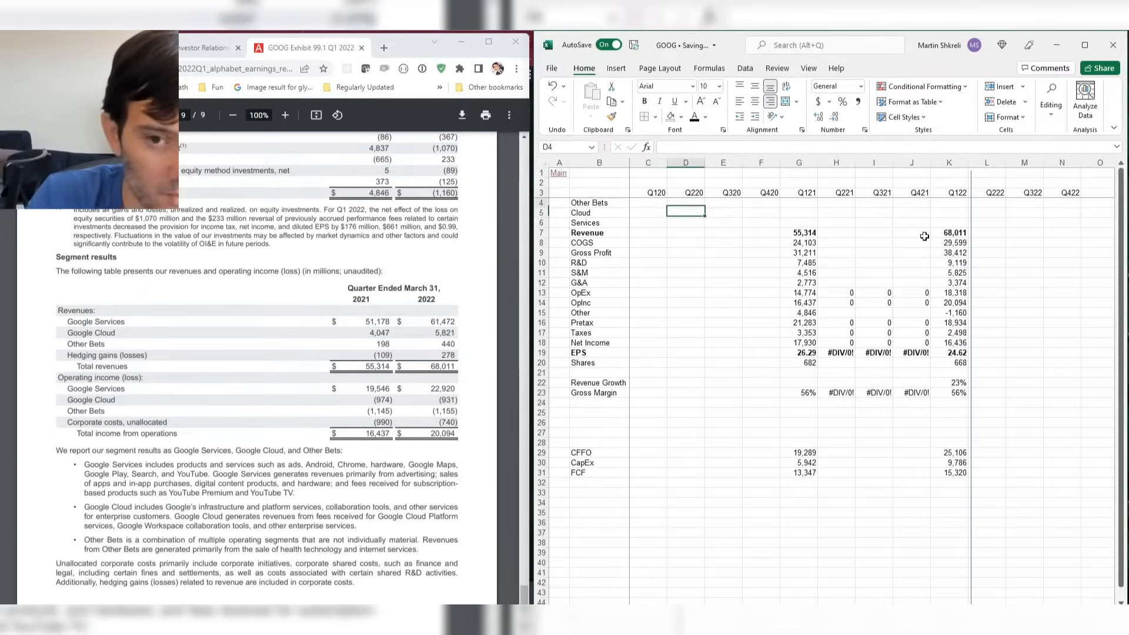
key("shift+space")
key("ctrl+shift+plus")
key("Left")
key("Left")
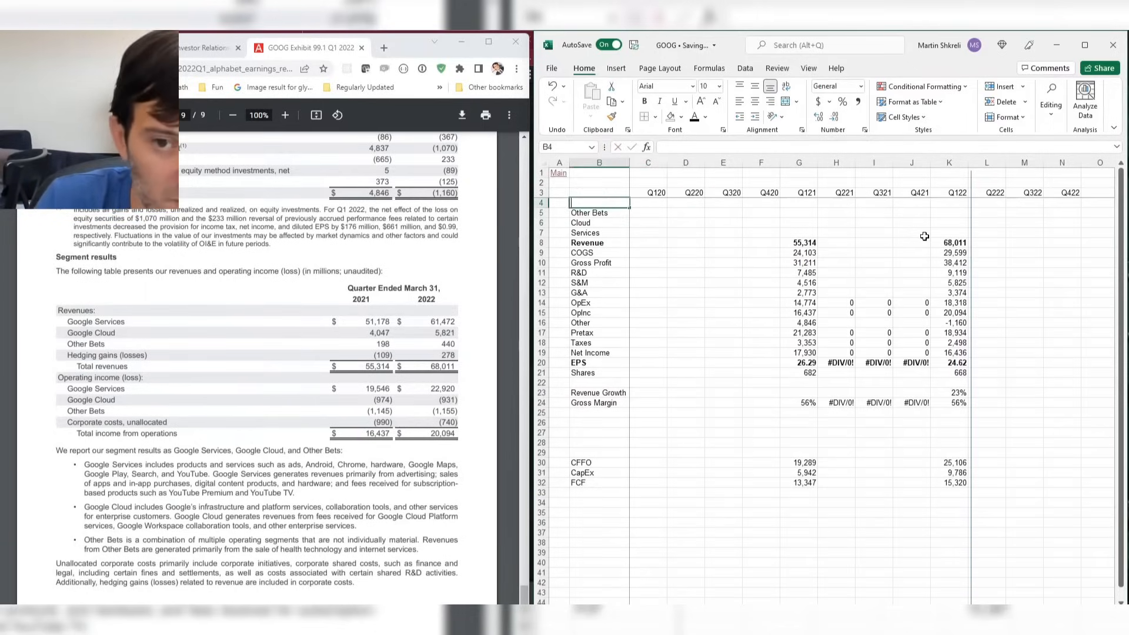
type("FX")
Enter the Q122 Google Services revenue of 61472 in the Services row, cell K7.
key("Down")
key("Down")
key("Right")
key("Right")
key("Right")
key("Right")
key("Right")
key("Right")
key("Right")
key("Right")
key("Down")
key("Down")
key("Right")
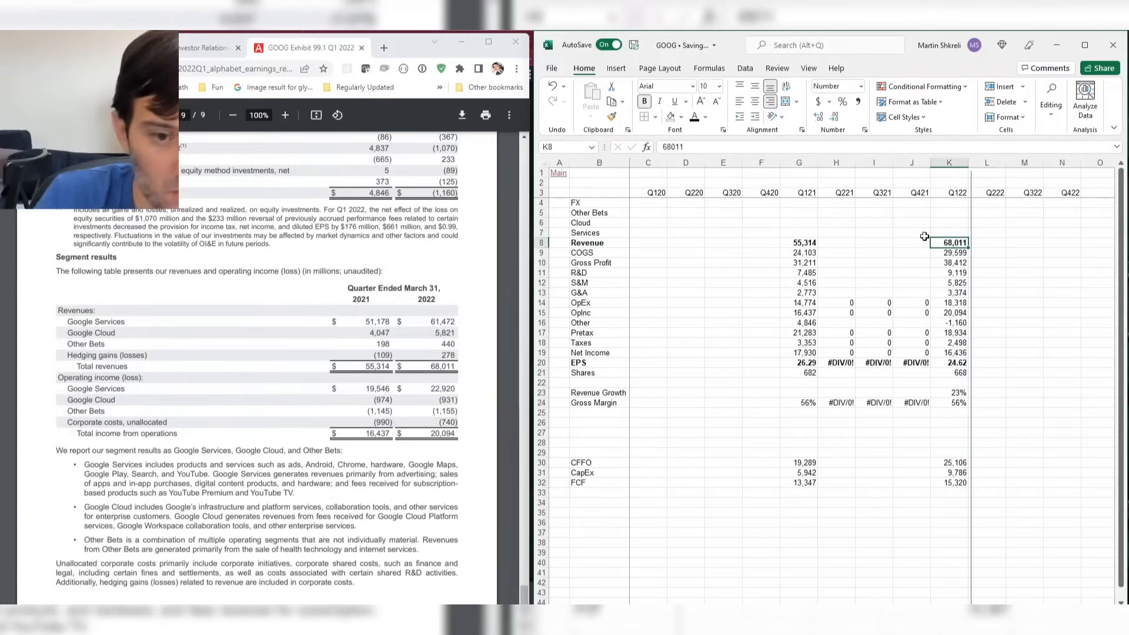
key("Up")
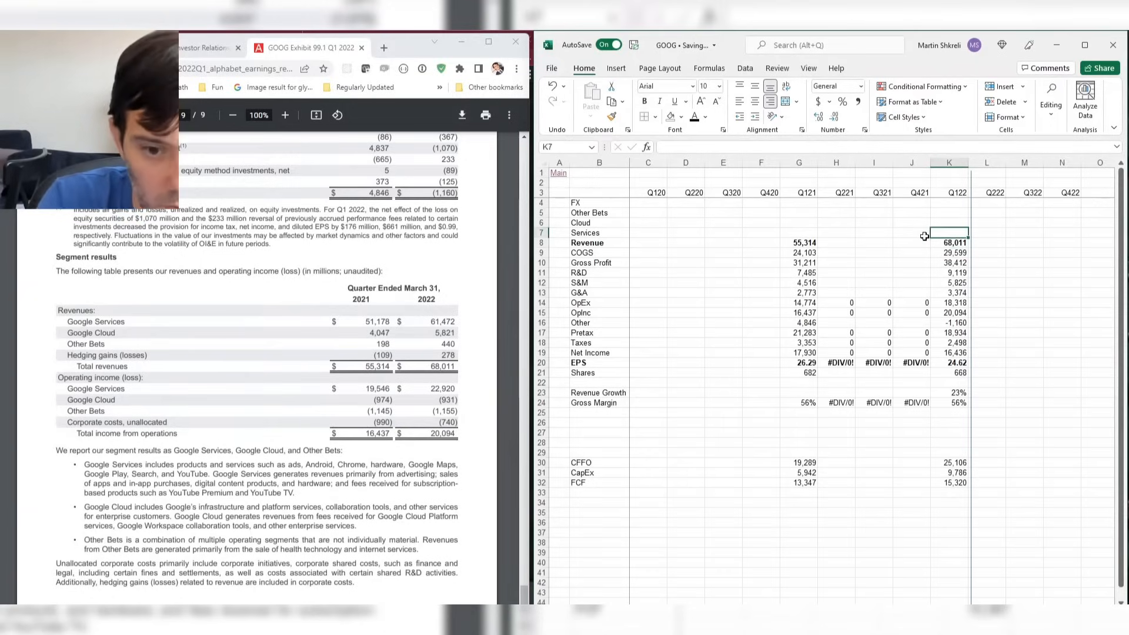
type("61472")
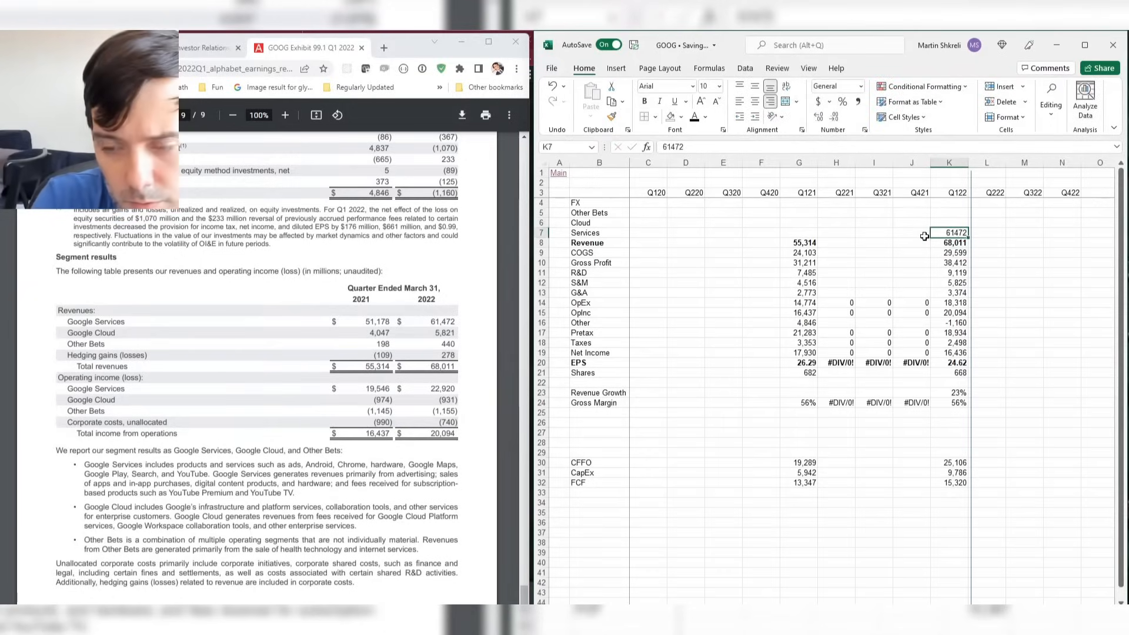
Format the four segment rows, FX through Services, as numbers with zero decimals and a thousands separator.
key("shift+space")
key("shift+Up")
key("shift+Up")
key("shift+Up")
key("ctrl+1")
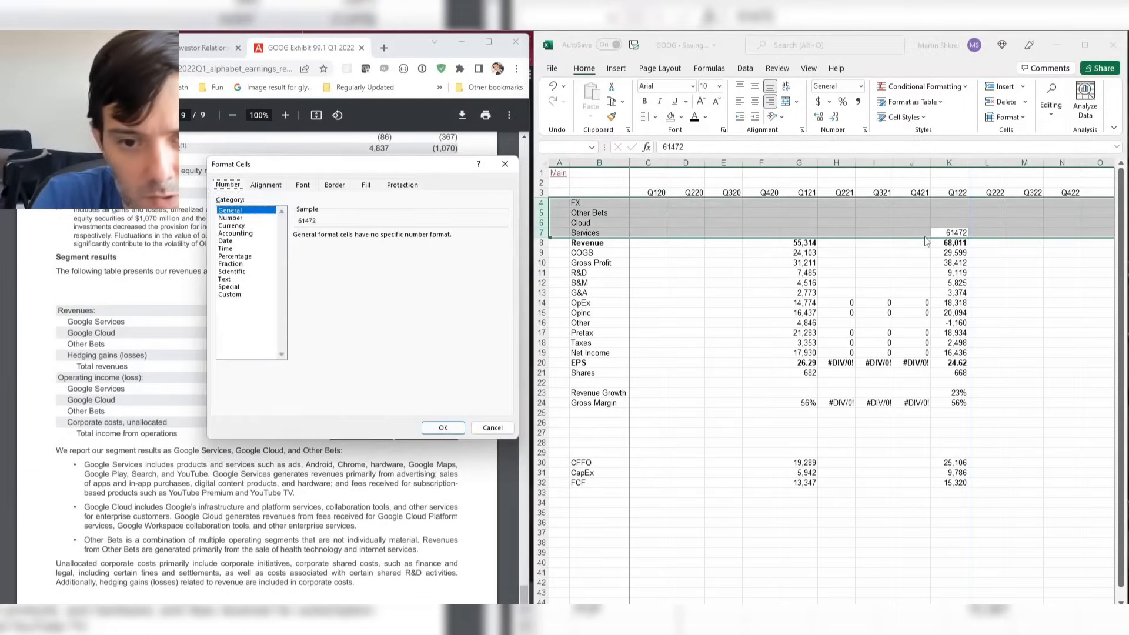
key("Down")
key("Tab")
type("0")
key("Tab")
key("space")
key("Return")
Enter the remaining Q122 segment revenues in column K: Cloud 5821, Other Bets 440 and FX 278.
key("Down")
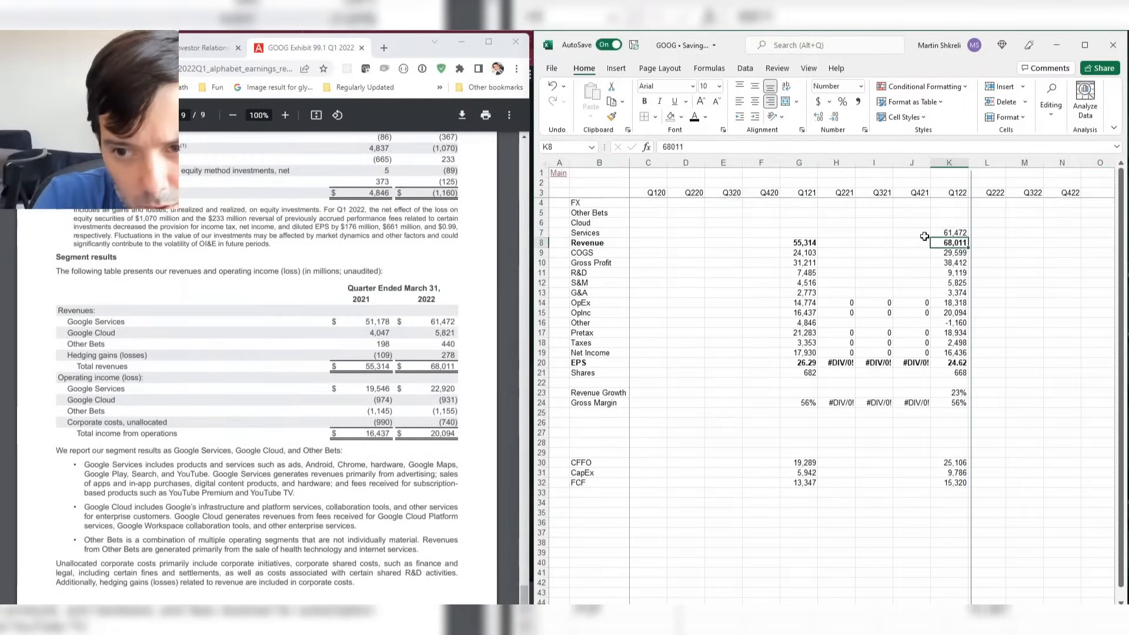
key("Up")
key("Up")
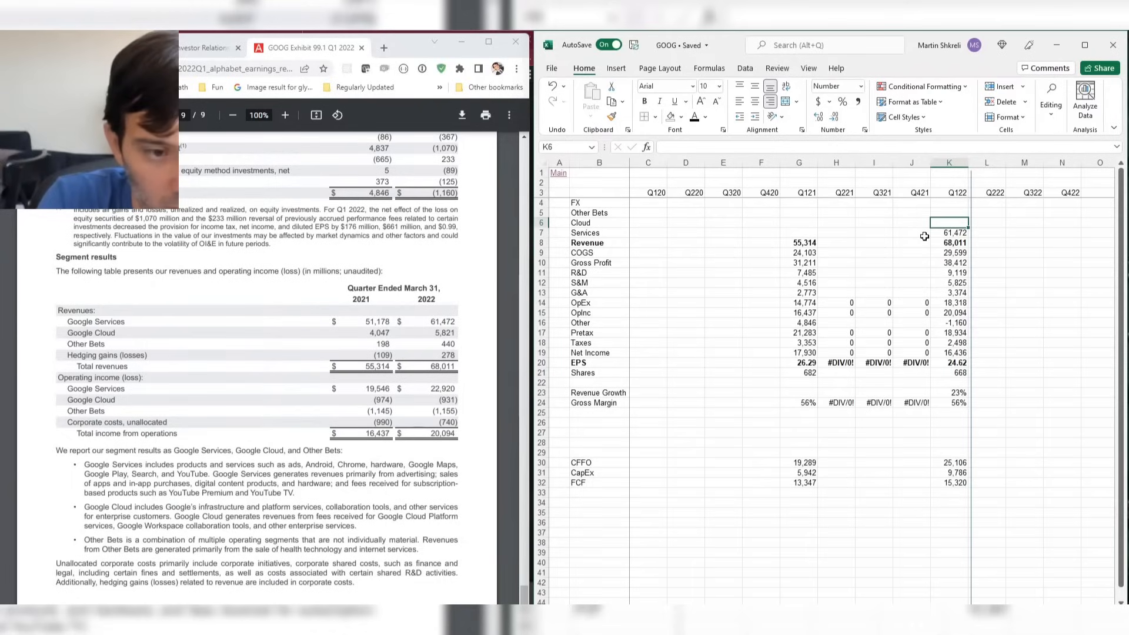
type("5821")
key("Return")
key("Up")
key("Up")
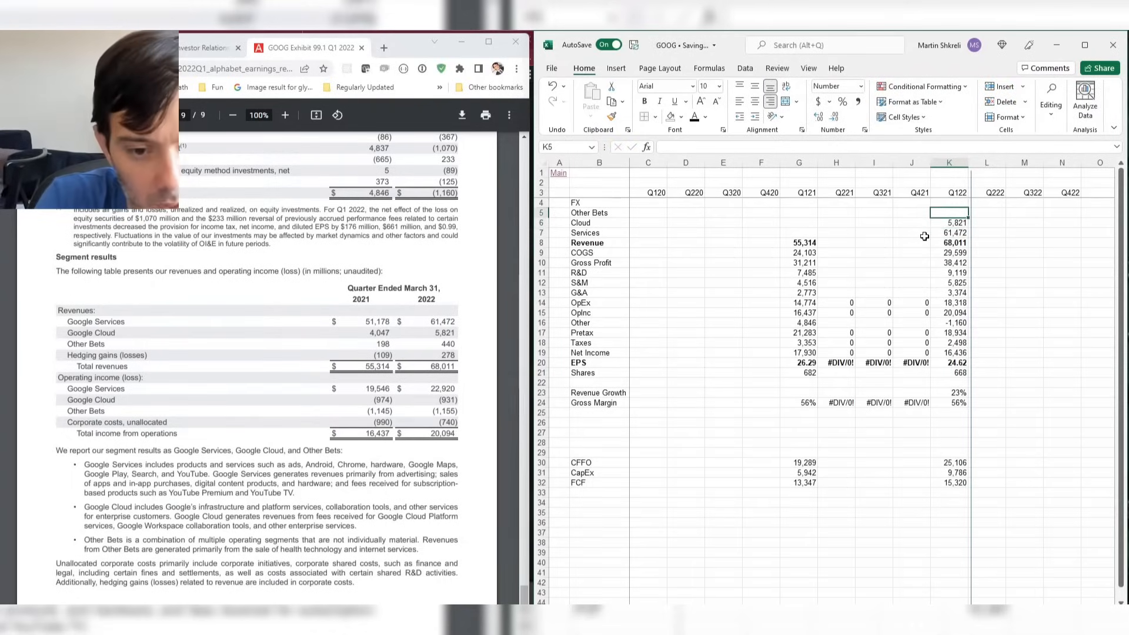
type("440")
key("Return")
key("Up")
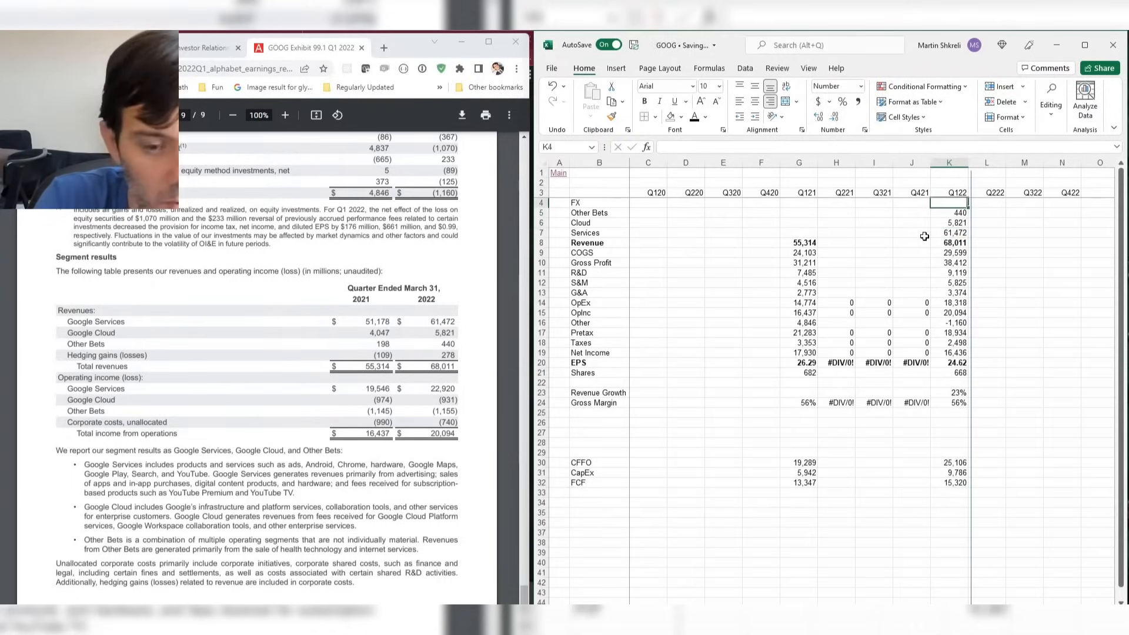
type("278")
key("Return")
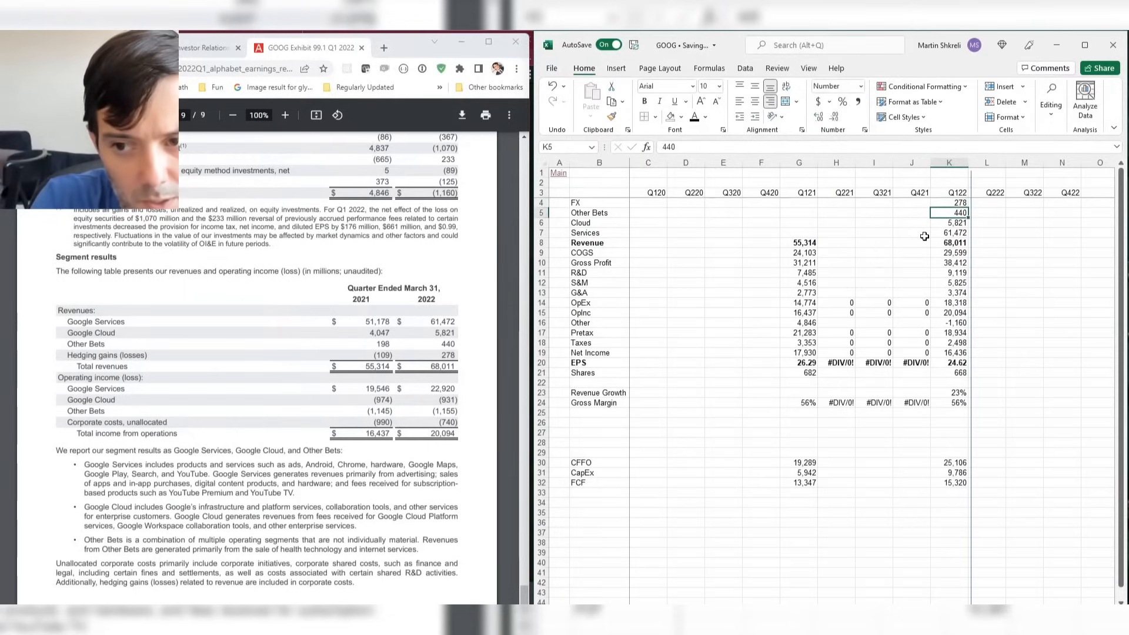
Copy the four Q122 segment revenues, FX through Services, from column K into the Q121 column, G4:G7.
key("Down")
key("Down")
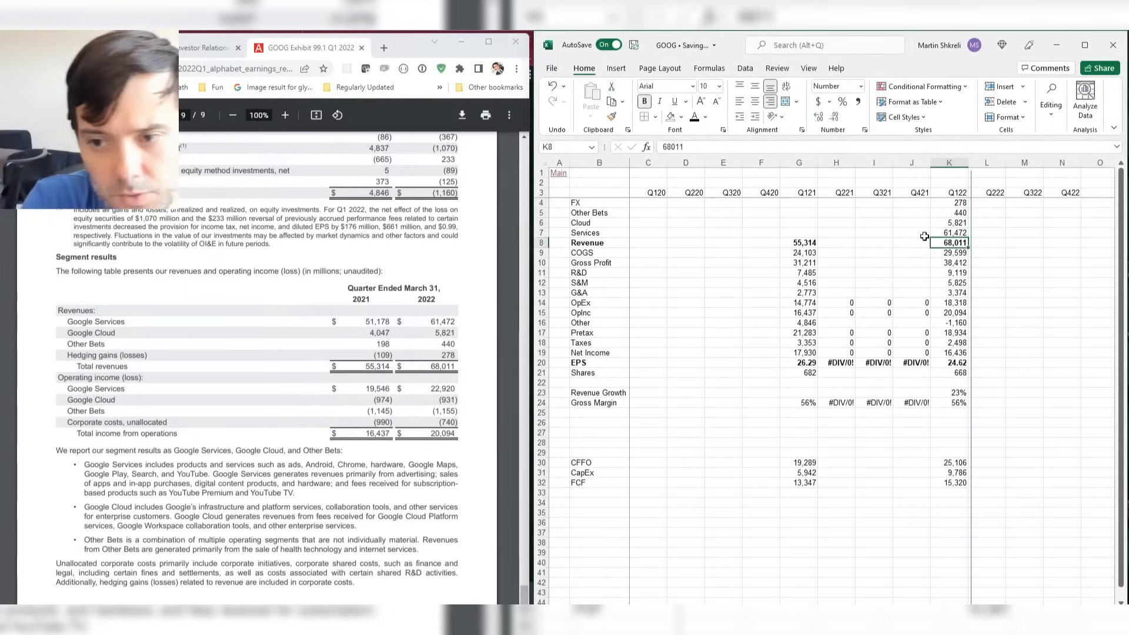
key("shift+Up")
key("shift+Up")
key("shift+Up")
key("ctrl+c")
key("Left")
key("Left")
key("Left")
key("Left")
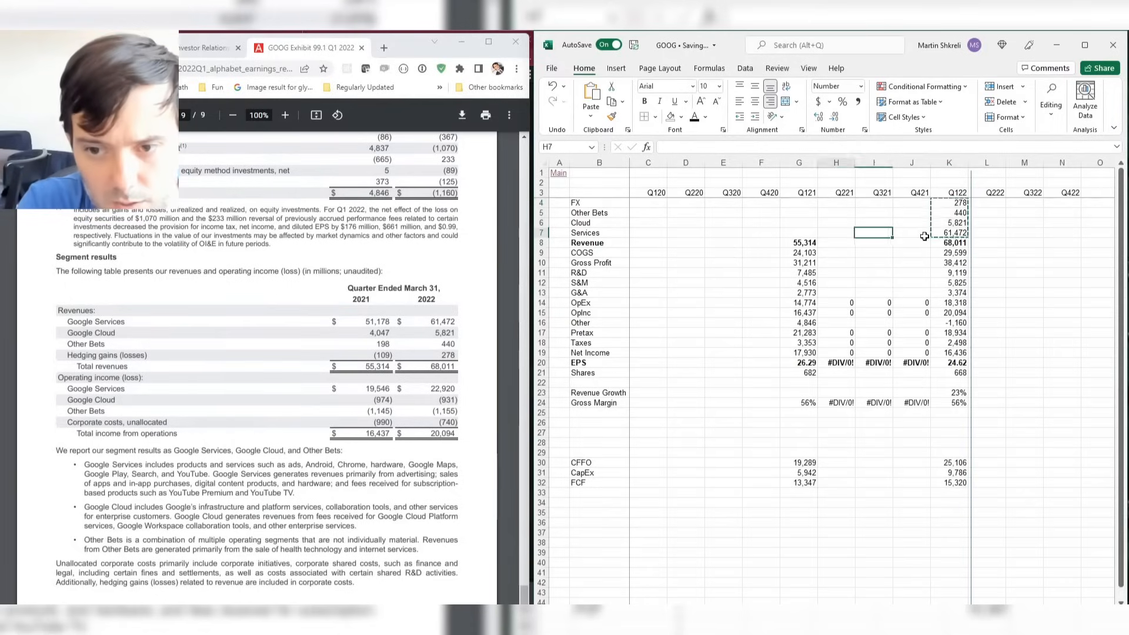
key("shift+Up")
key("shift+Up")
key("shift+Up")
key("ctrl+v")
key("Down")
key("Escape")
key("Up")
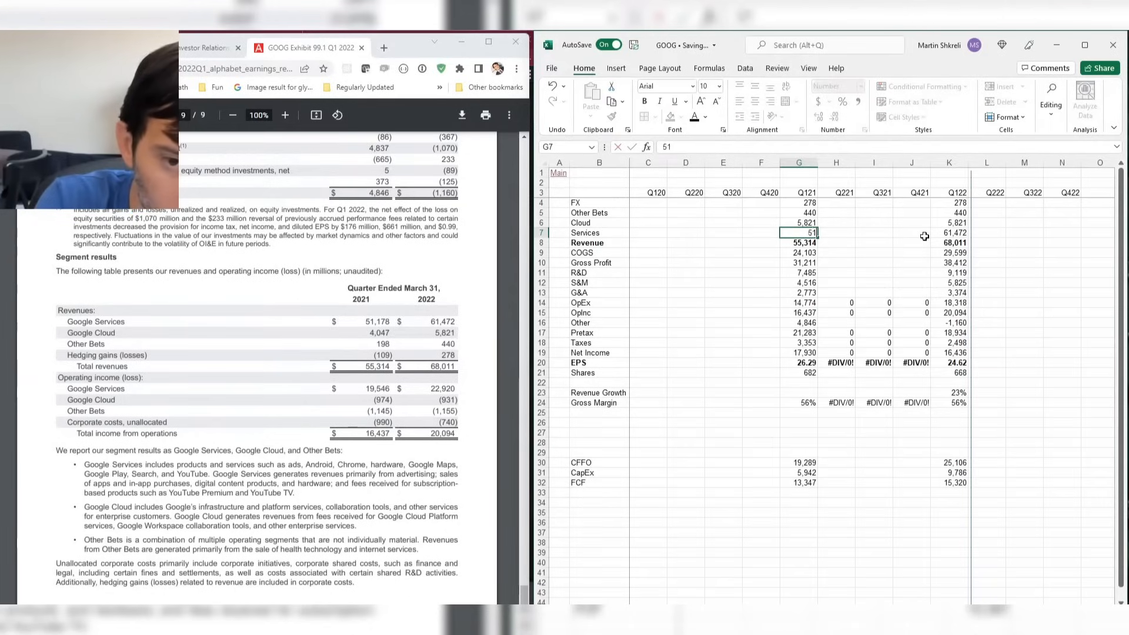
Enter the Q121 segment revenues in column G: Services 51178, Cloud 4047, Other Bets 198 and FX -109.
type("51178")
key("Up")
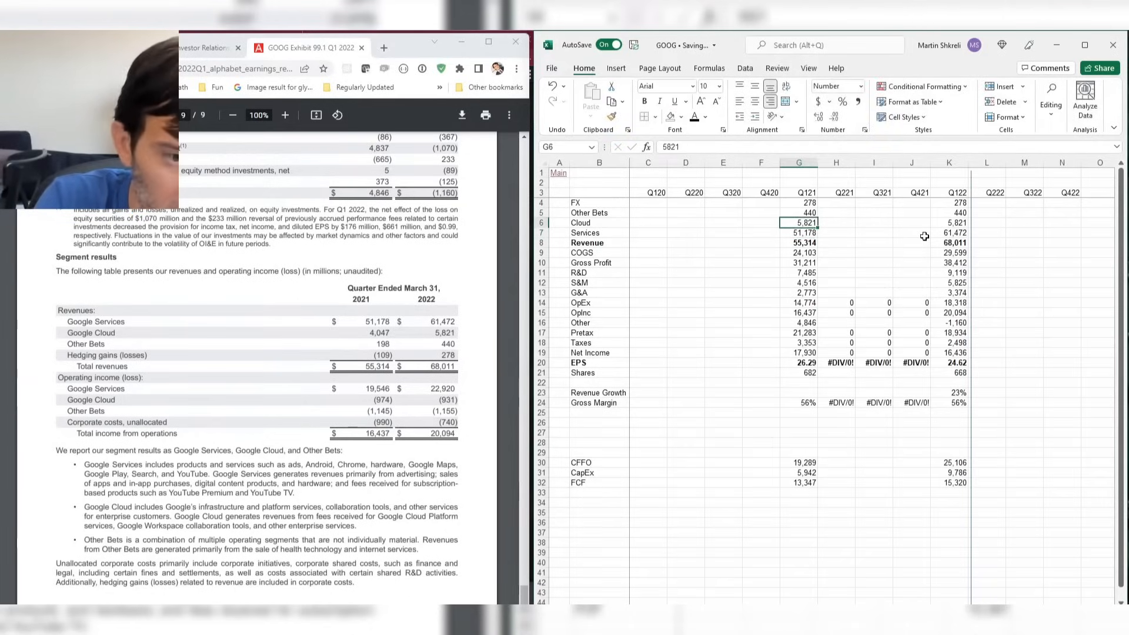
type("4047")
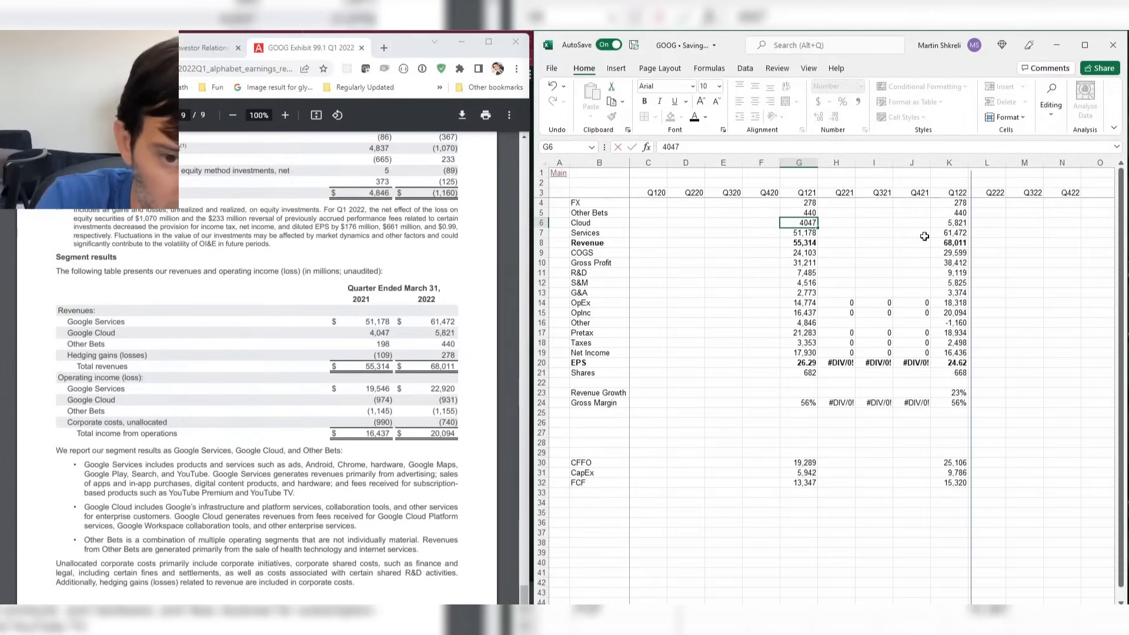
key("Up")
type("198")
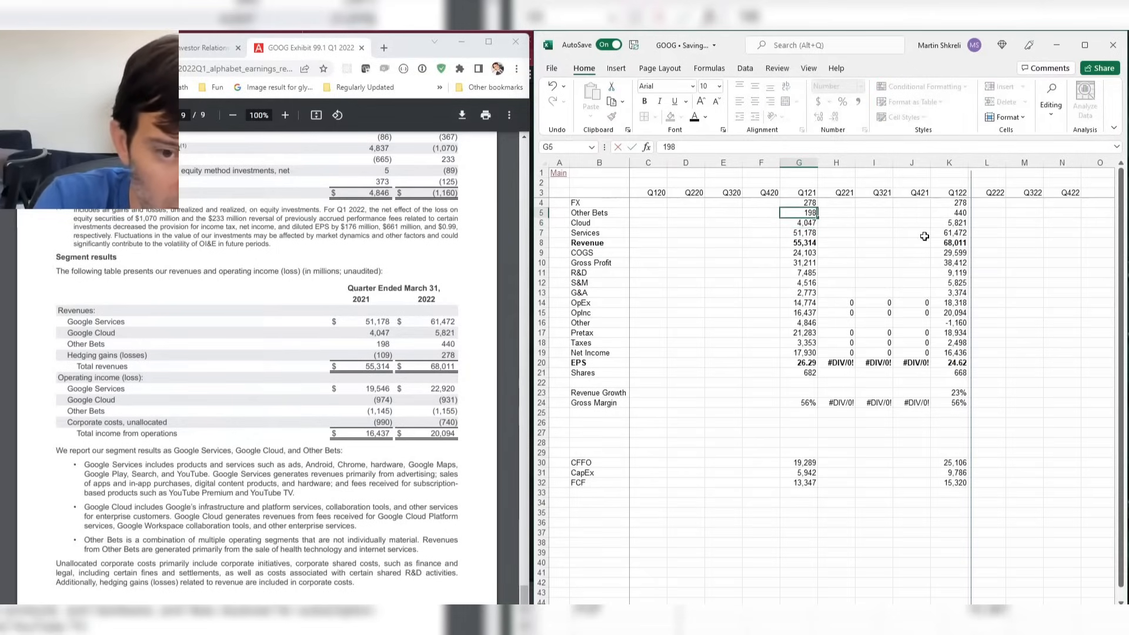
key("Up")
type("-109")
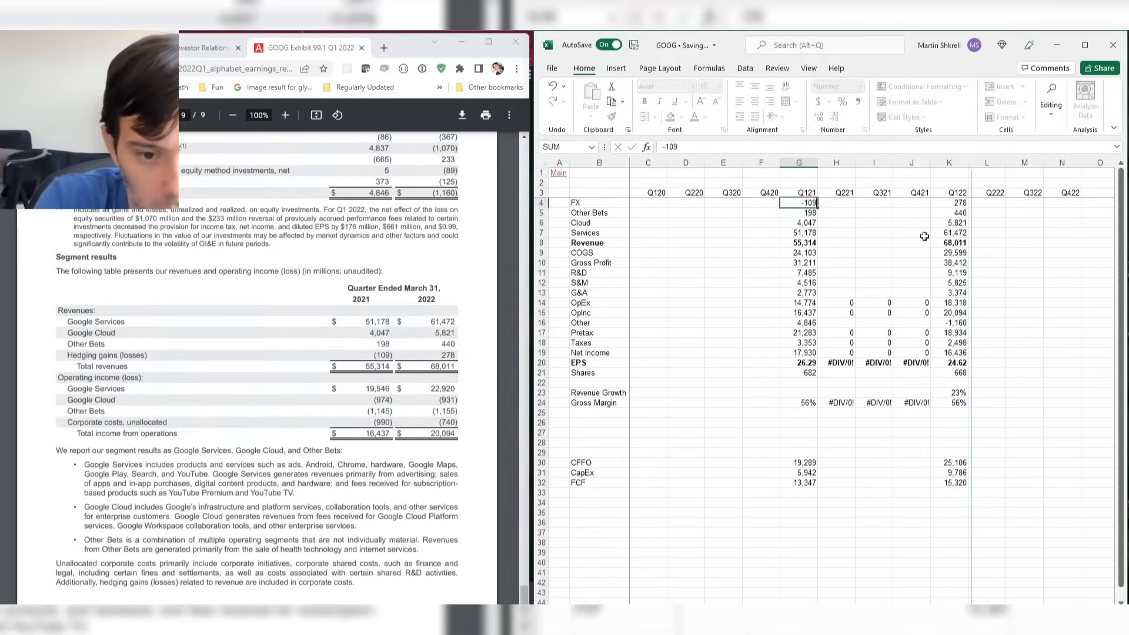
key("Down")
Insert a row directly above Gross Margin and label it Services Growth in B24.
key("Right")
key("Down")
key("Down")
key("Down")
key("Down")
key("Down")
key("Down")
key("Down")
key("Down")
key("Down")
key("Down")
key("Down")
key("Down")
key("Down")
key("Down")
key("Down")
key("Down")
key("Down")
key("Down")
key("Down")
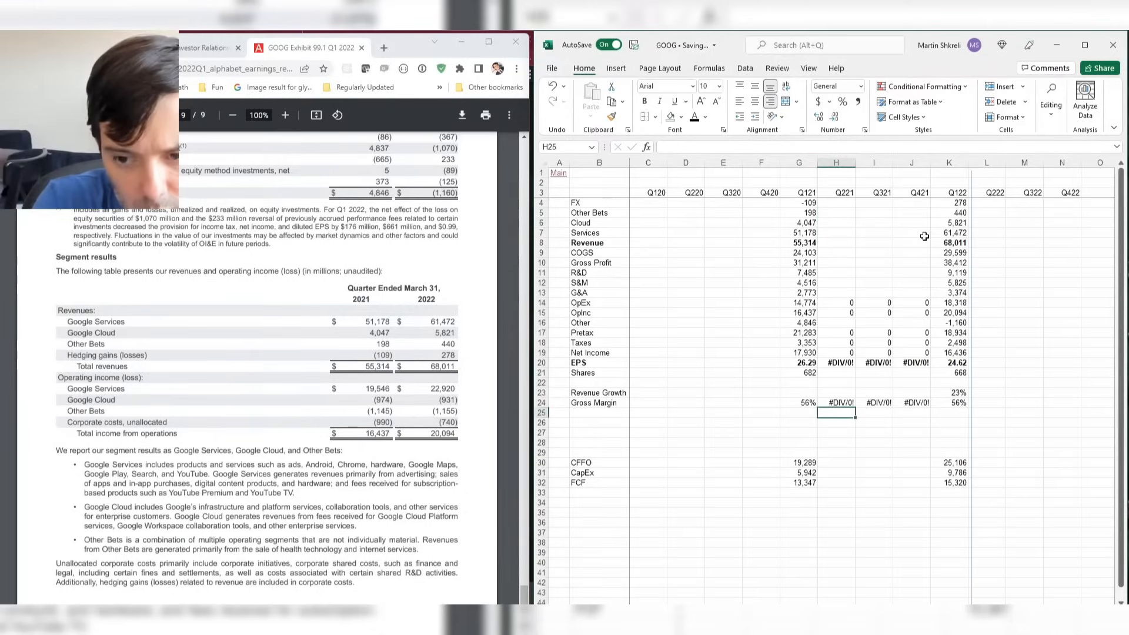
key("shift+space")
key("ctrl+shift+equal")
key("Home")
key("Right")
type("S")
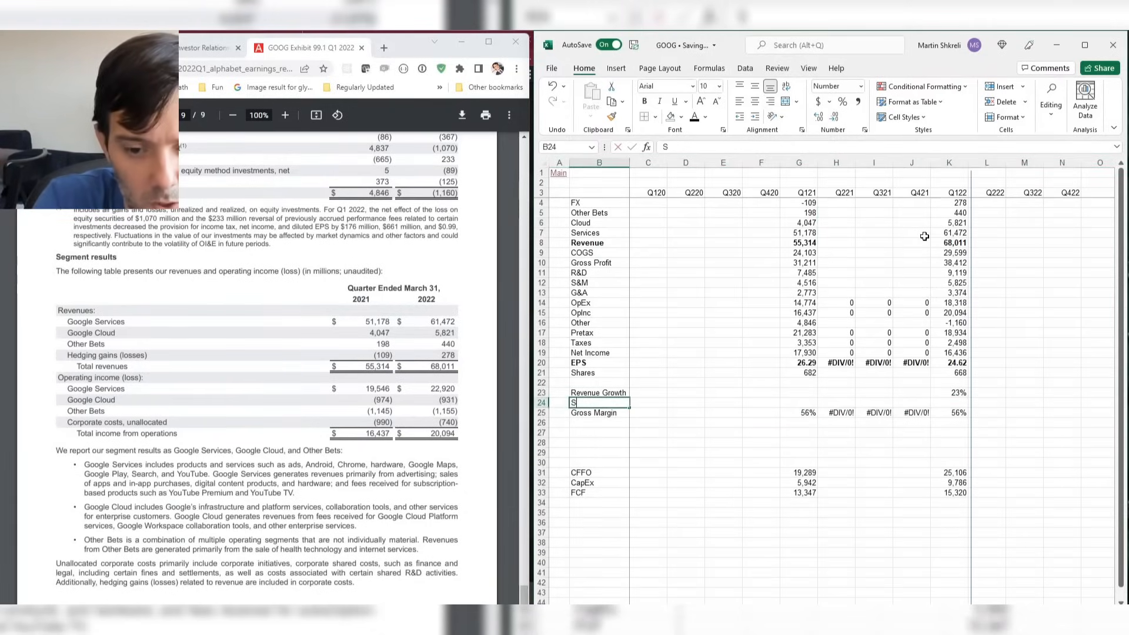
type("ervices Growth")
Calculate the Q122 year-over-year Services growth in K24 with the formula =K7/G7-1.
key("Right")
key("Right")
key("Right")
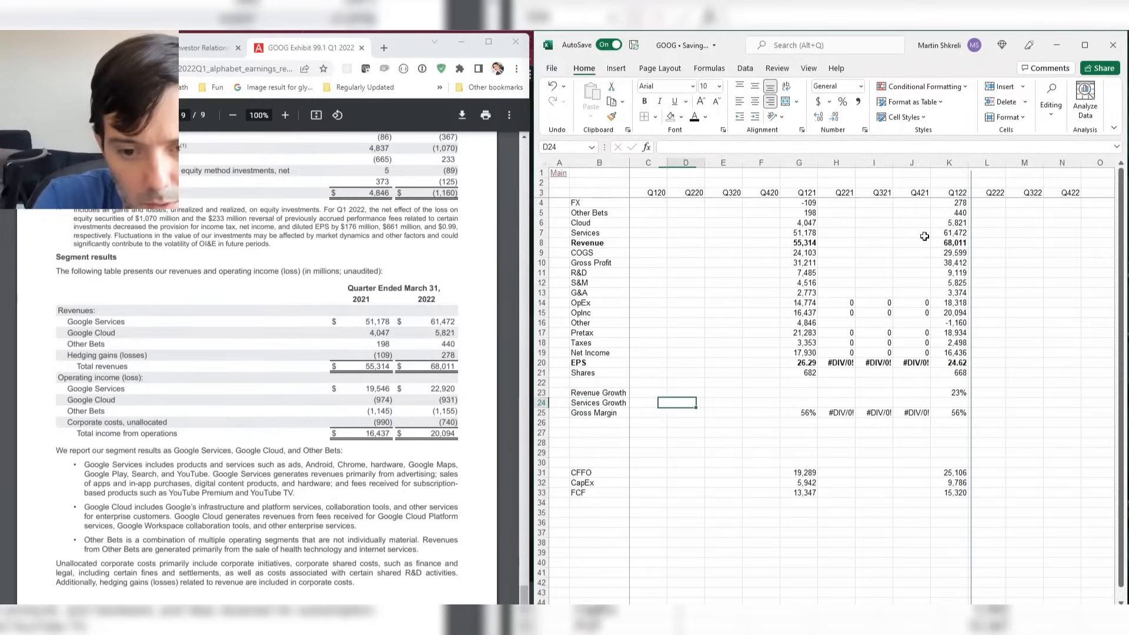
key("Right")
key("Right")
key("Right")
key("Right")
key("Right")
key("Right")
type("=")
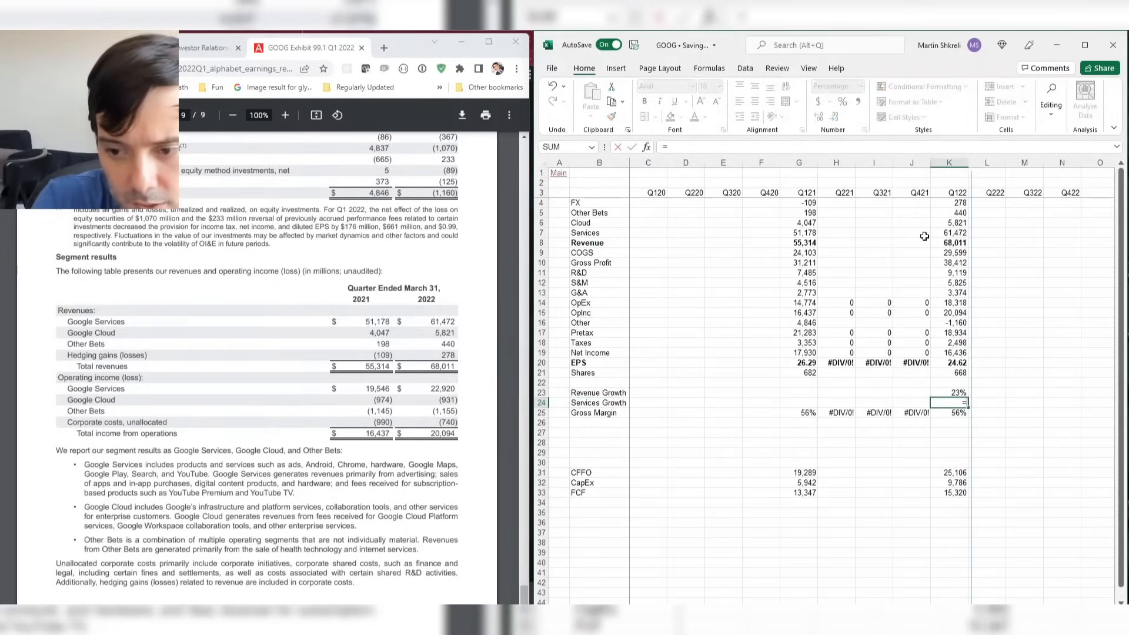
key("Up")
key("Up")
key("Up")
key("Up")
key("Up")
key("Up")
key("Up")
key("Up")
key("Up")
key("Up")
key("Up")
key("Up")
key("Up")
key("Up")
key("Up")
key("Up")
key("Up")
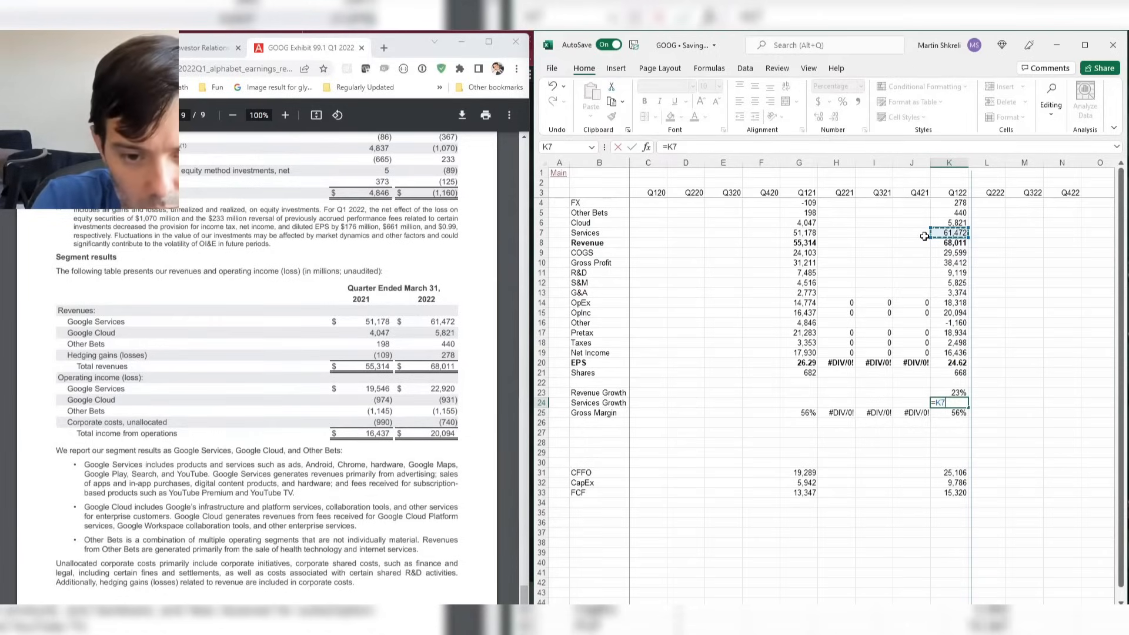
type("/")
key("Up")
key("Up")
key("Up")
key("Up")
key("Up")
key("Up")
key("Up")
key("Up")
key("Up")
key("Up")
key("Up")
key("Up")
key("Up")
key("Up")
key("Up")
key("Up")
key("Up")
key("Up")
key("Up")
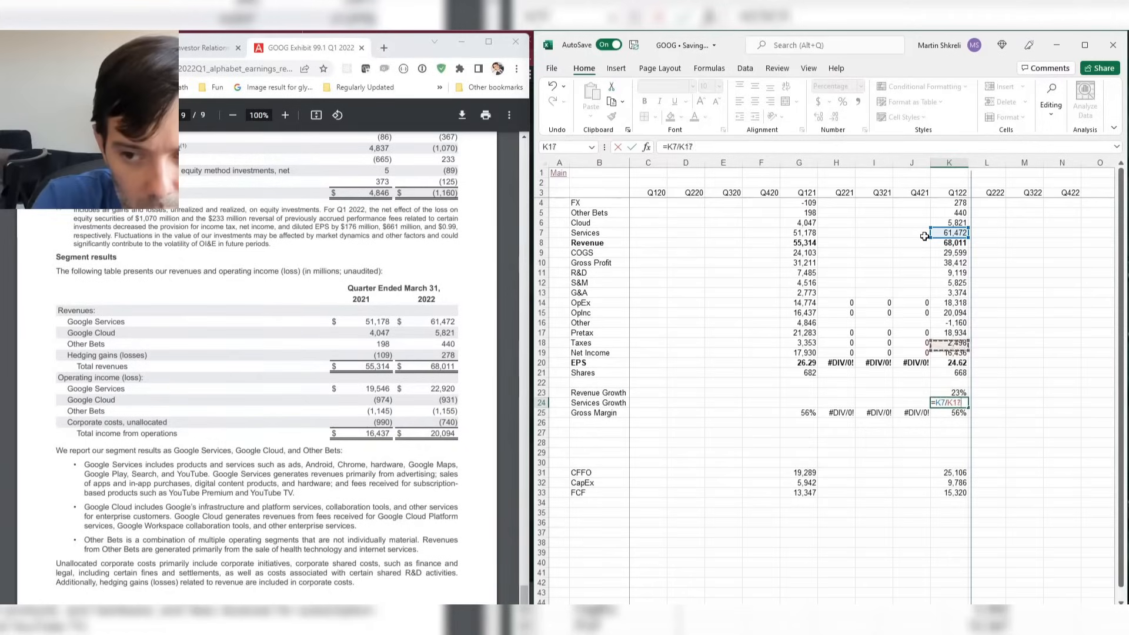
key("Down")
key("Down")
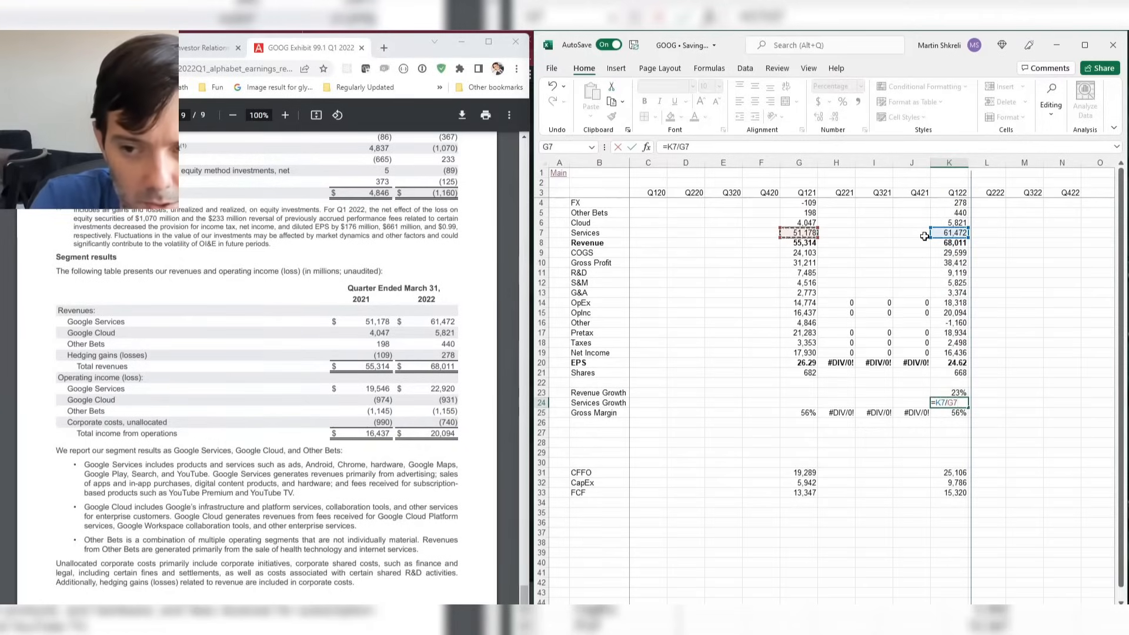
type("-")
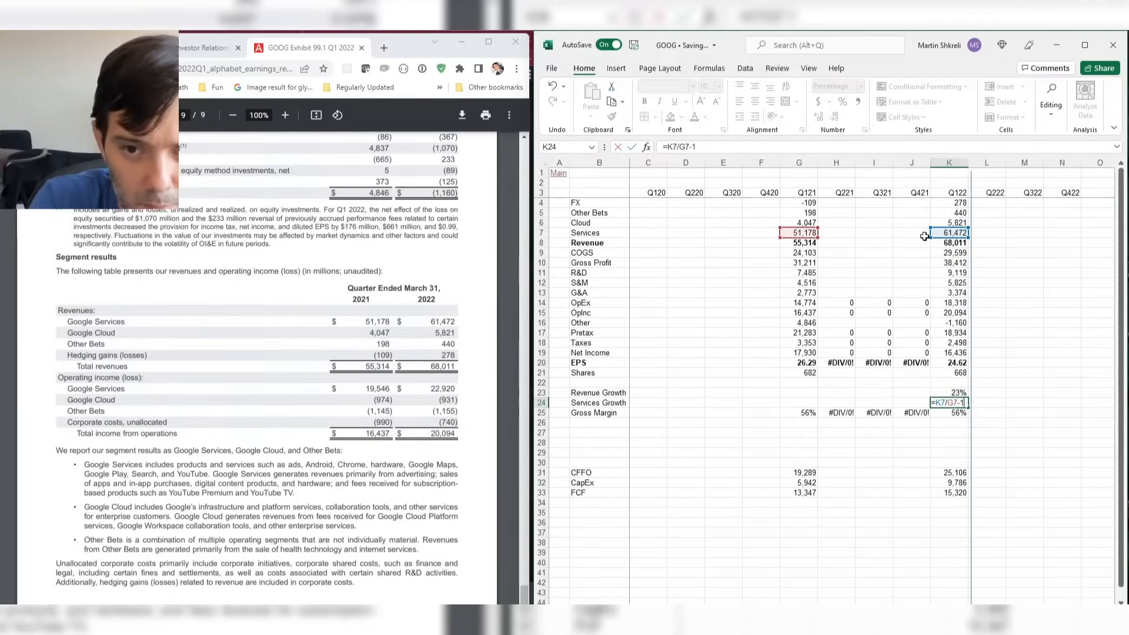
type("1")
key("ctrl+Return")
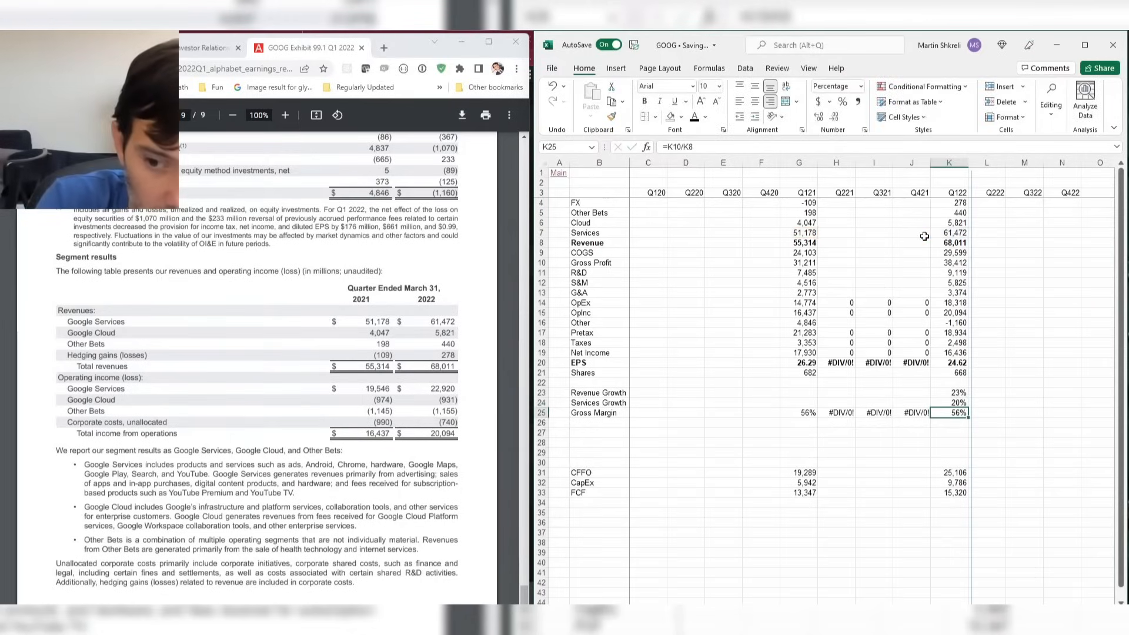
Insert another row below Services Growth and label it Cloud Growth in B25.
key("Down")
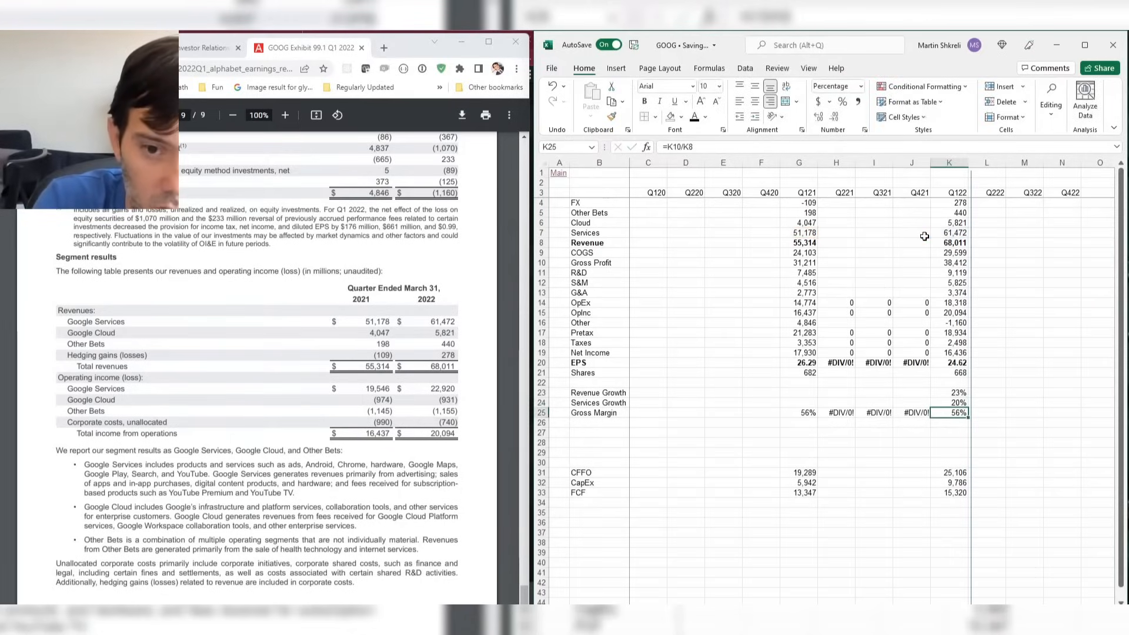
key("shift+space")
key("ctrl+shift+equal")
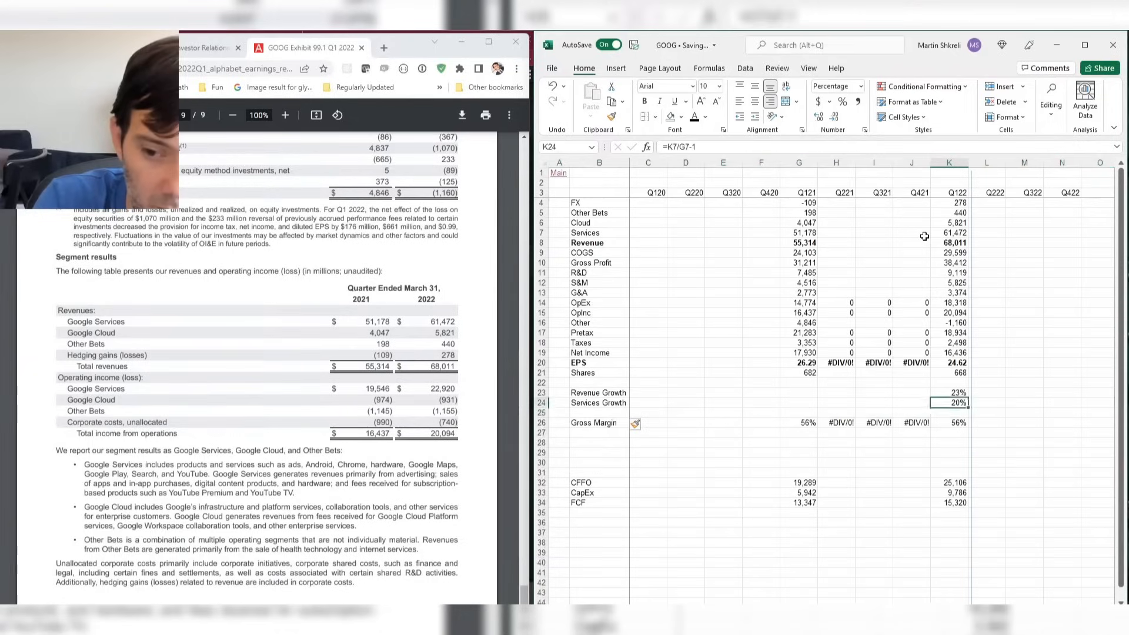
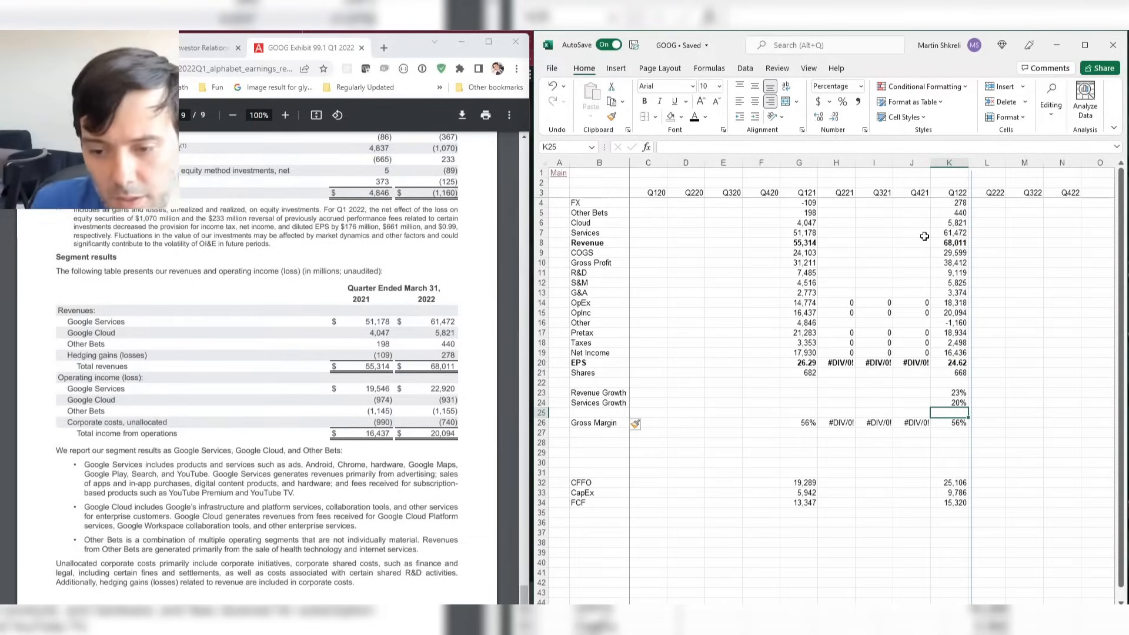
key("Left")
key("Left")
key("Left")
key("Left")
key("Left")
key("Left")
key("Left")
key("Left")
key("Left")
type("Clou")
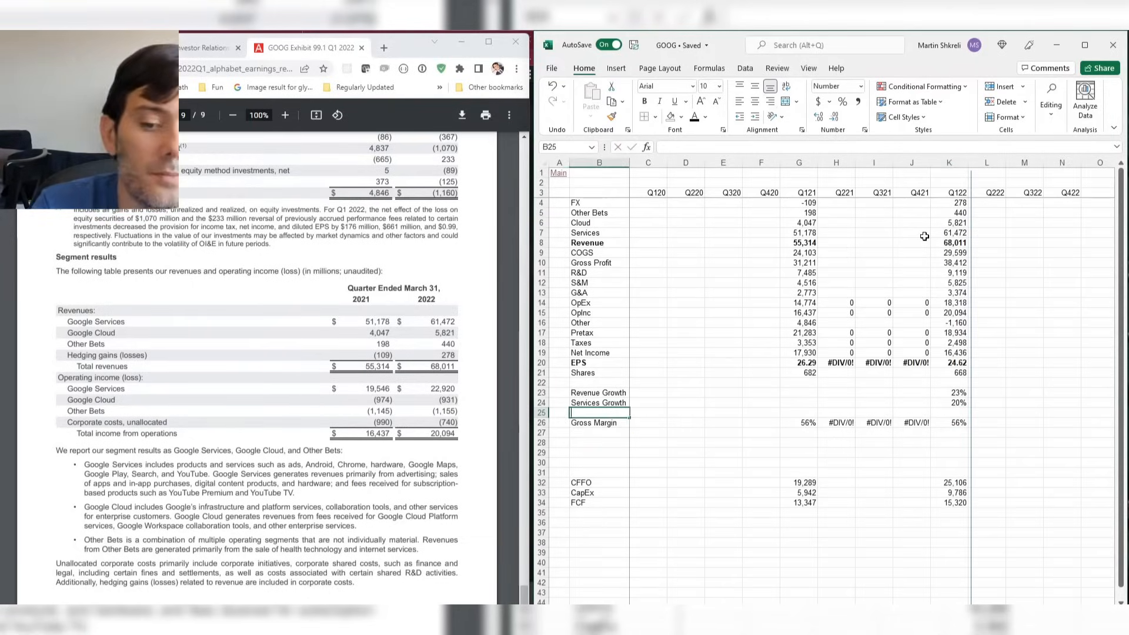
type("d Growth")
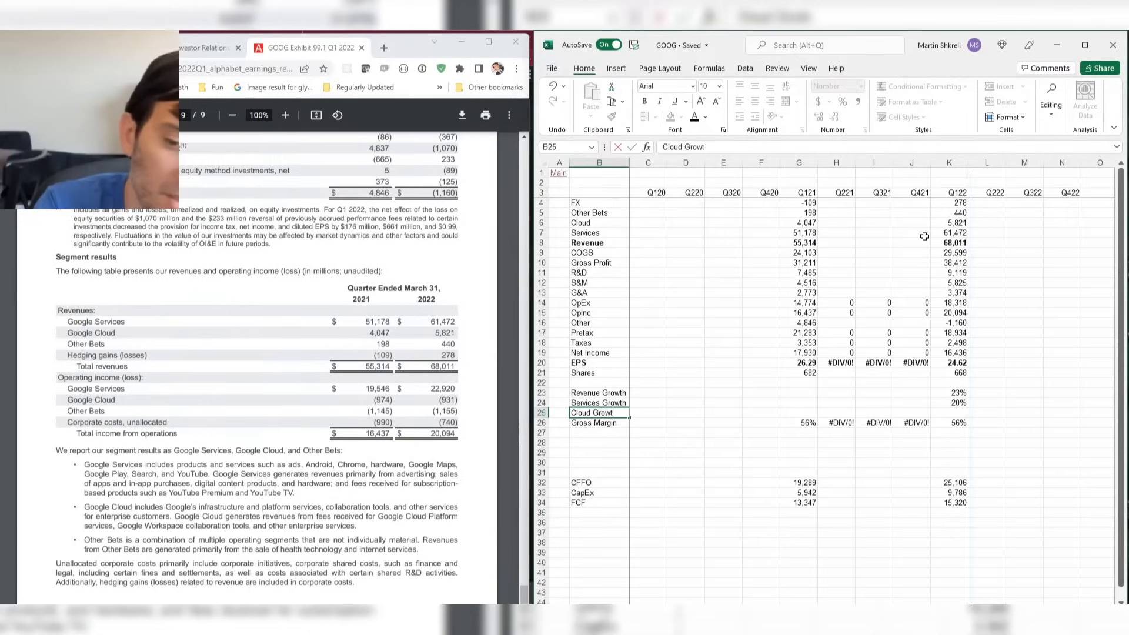
left_click(942, 411)
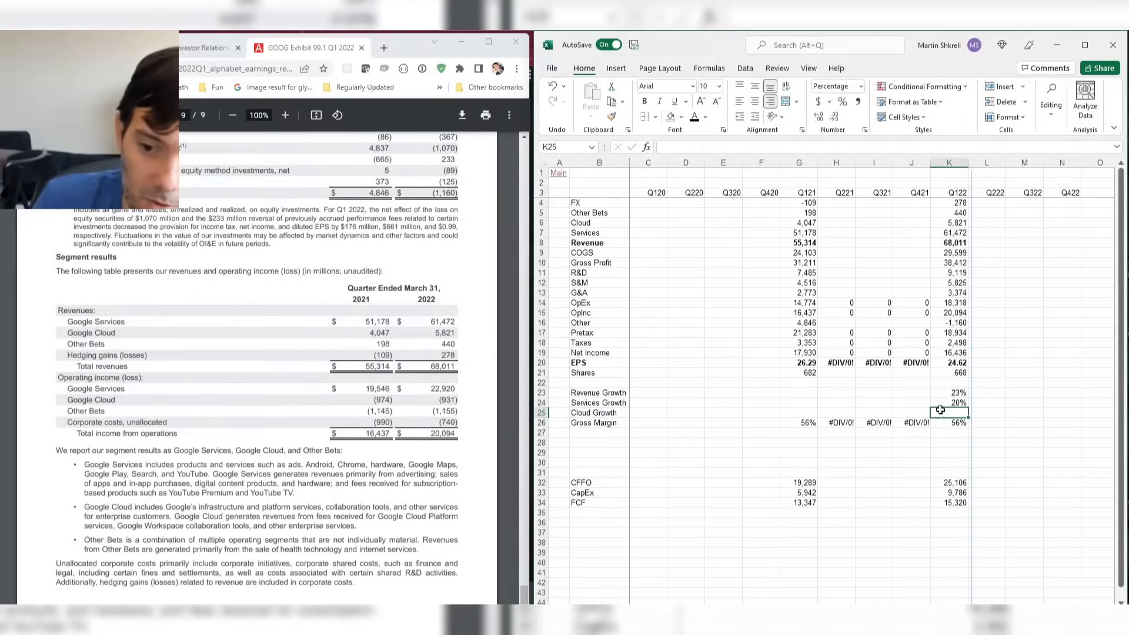
Switch to Chrome, search for aws.console in a separate window and open the AWS Management Console page.
left_click(321, 165)
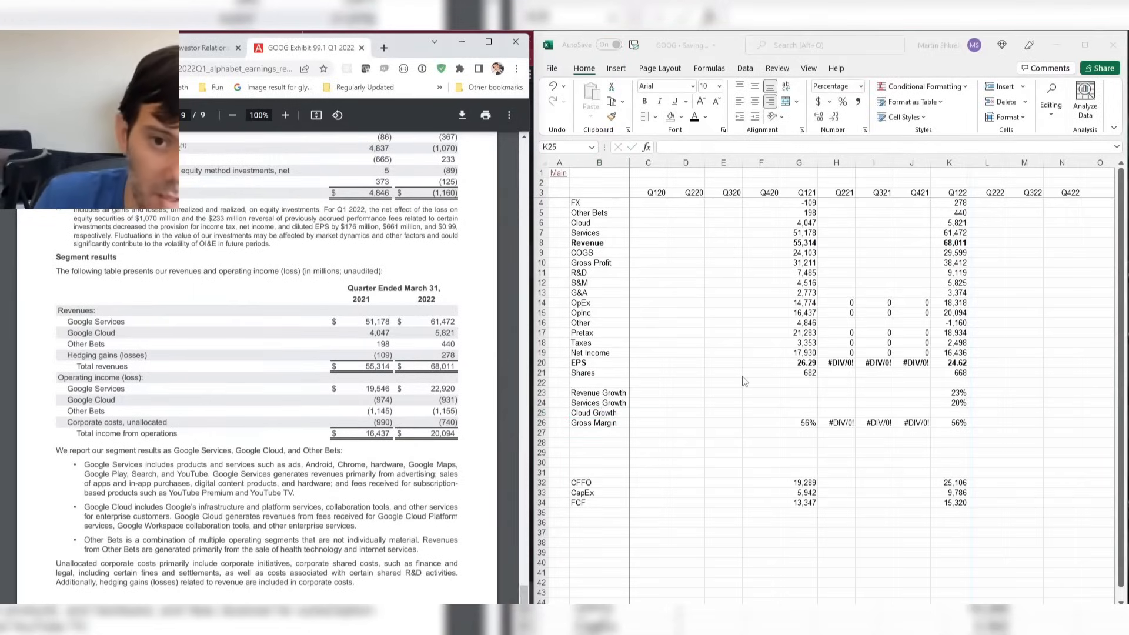
left_click(383, 47)
left_click_drag(390, 48, 580, 257)
type("aws.console")
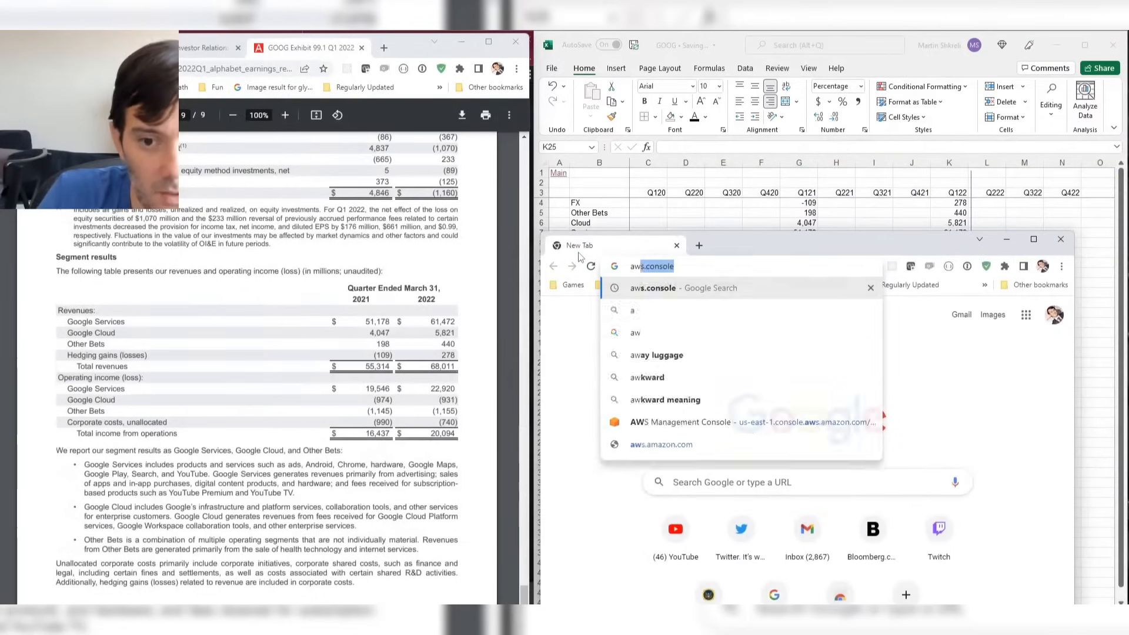
key("Return")
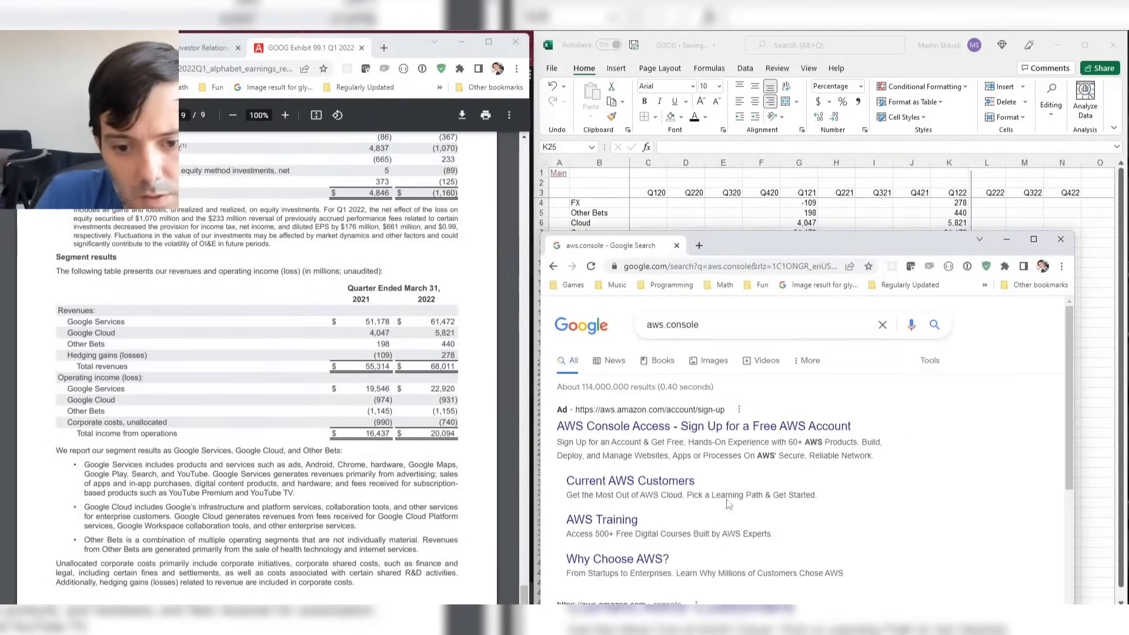
scroll(729, 505, "down", 4)
left_click(609, 392)
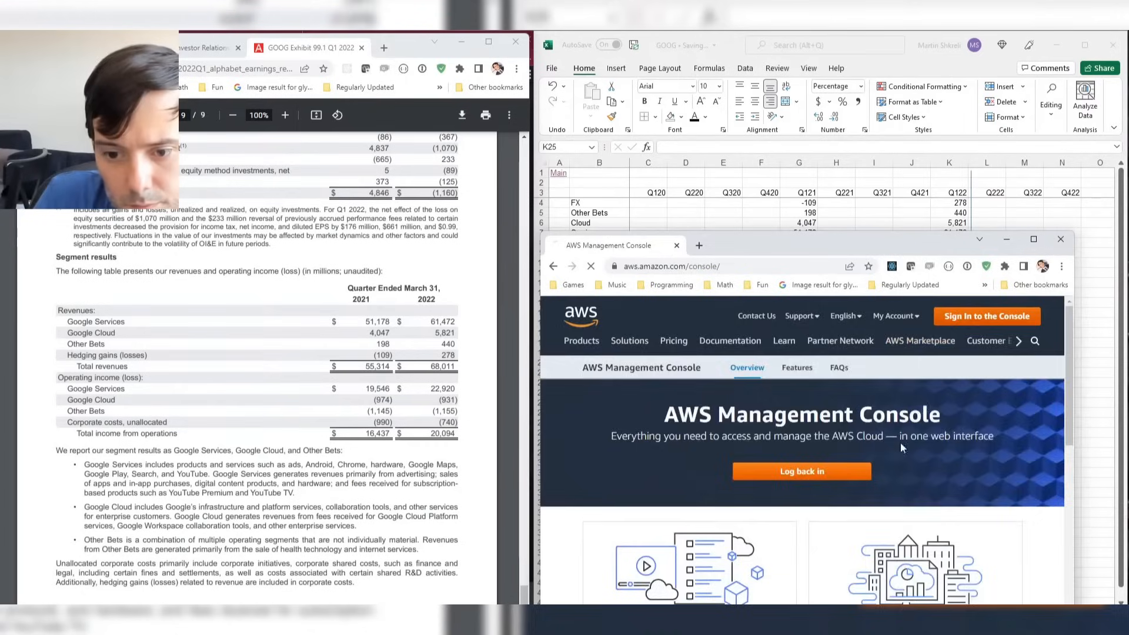
Sign in to AWS as the root user with the prefilled e-mail and the account password.
left_click(673, 561)
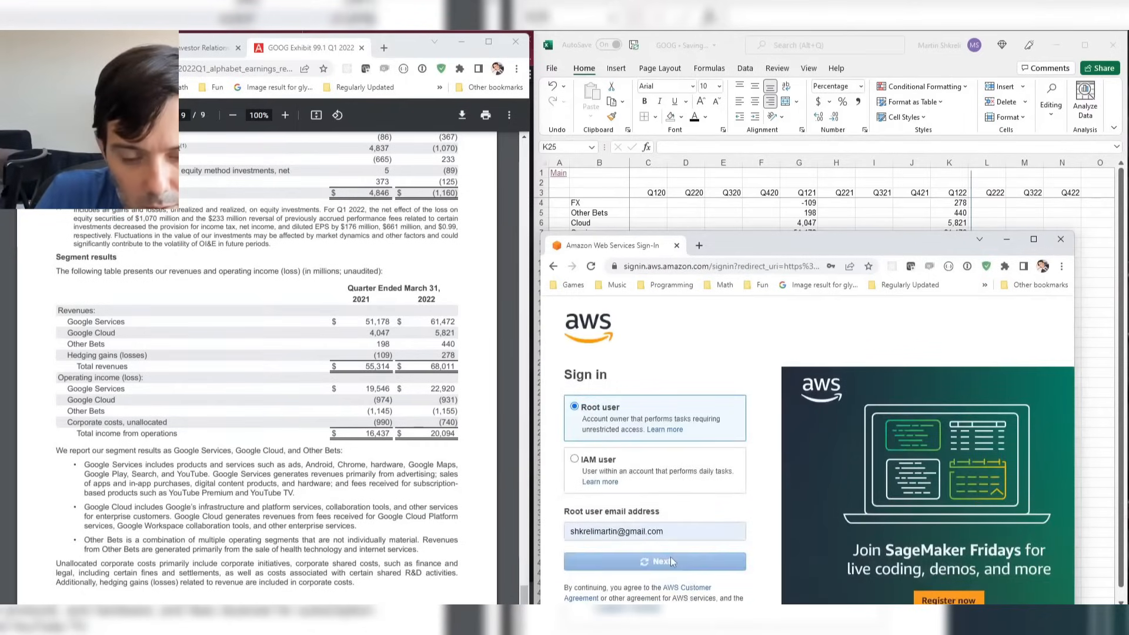
type("••")
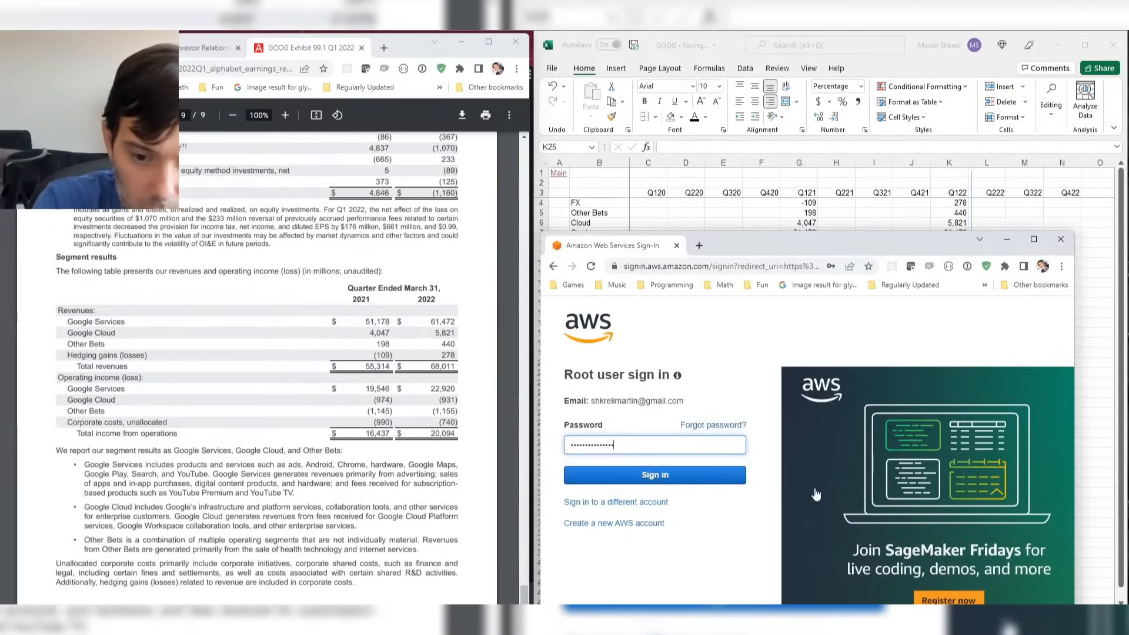
key("Return")
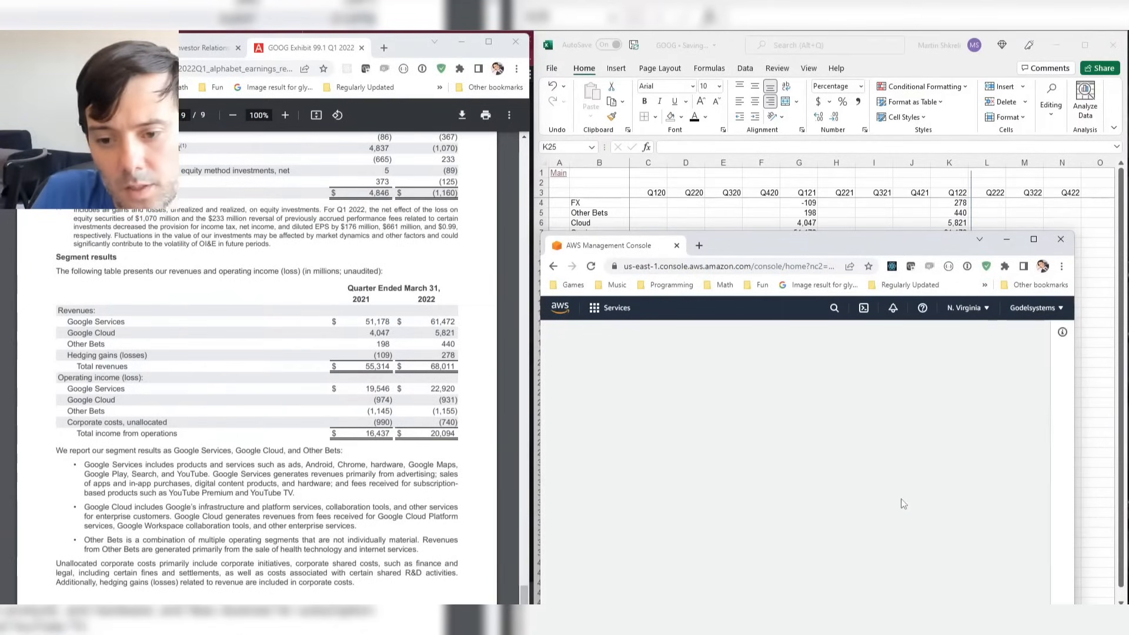
Browse the AWS services list and its categories down to Quantum Technologies, and close the AWS window.
left_click(612, 308)
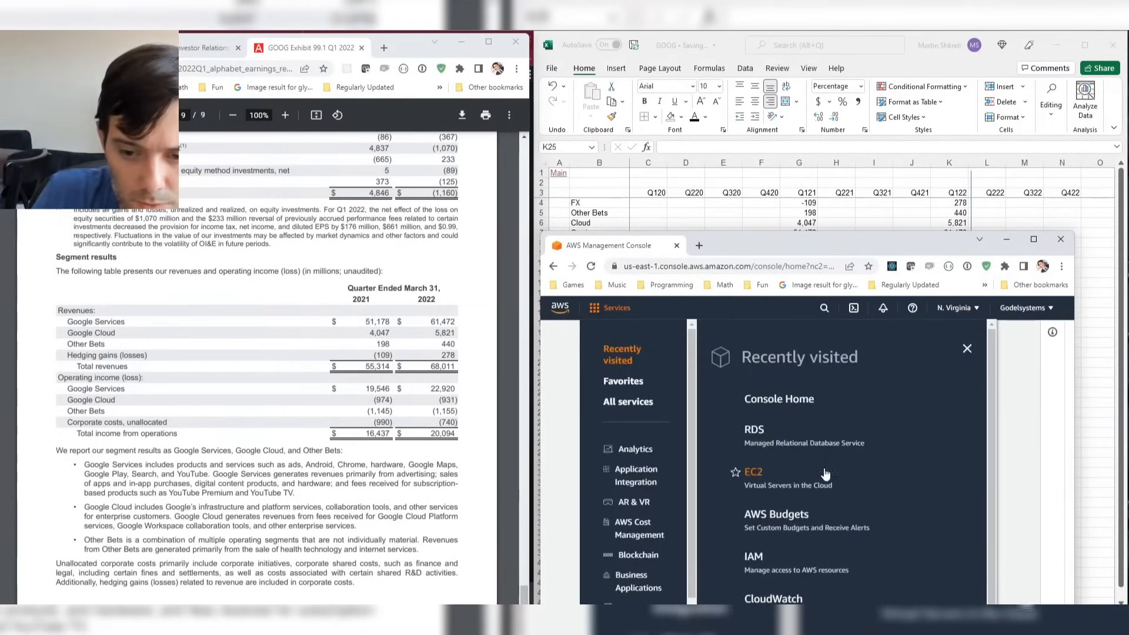
scroll(793, 442, "down", 1)
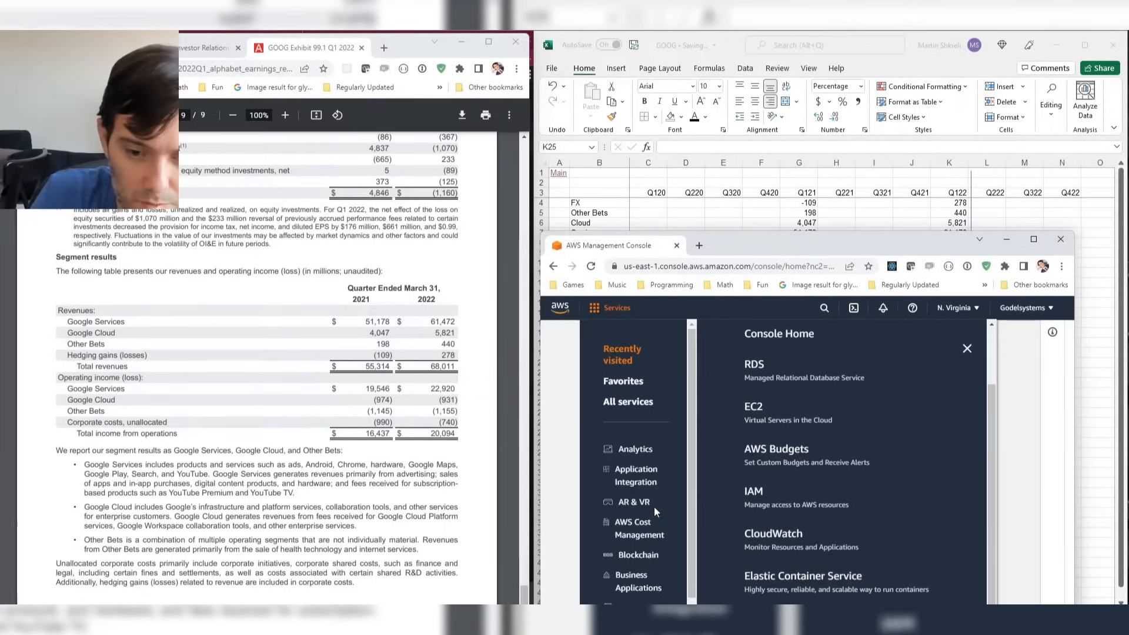
scroll(620, 457, "down", 5)
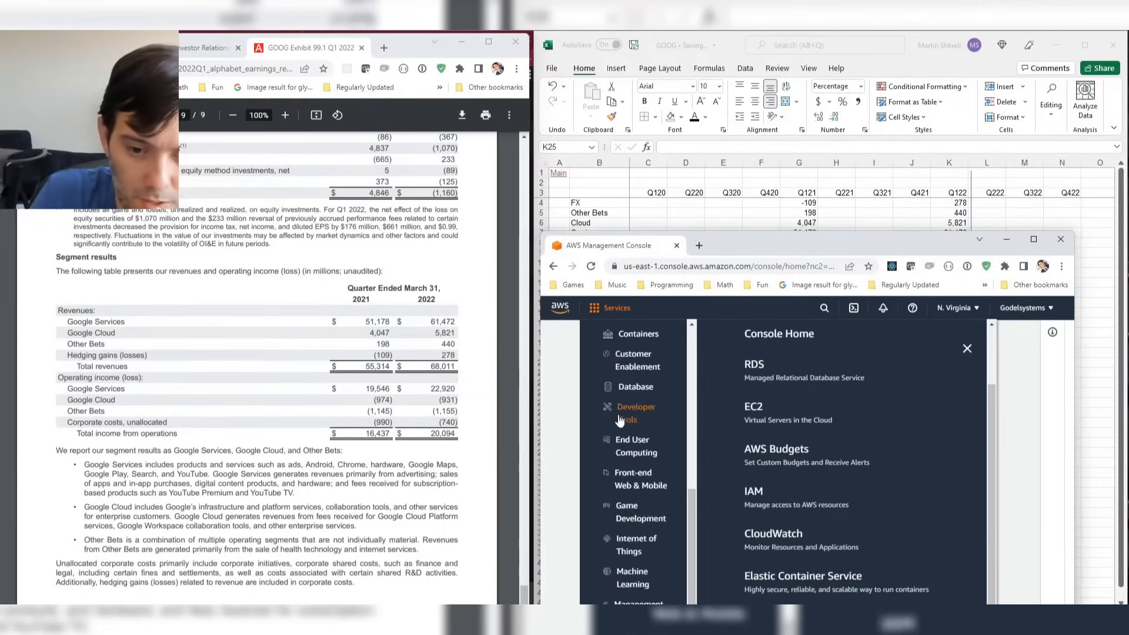
scroll(669, 559, "down", 2)
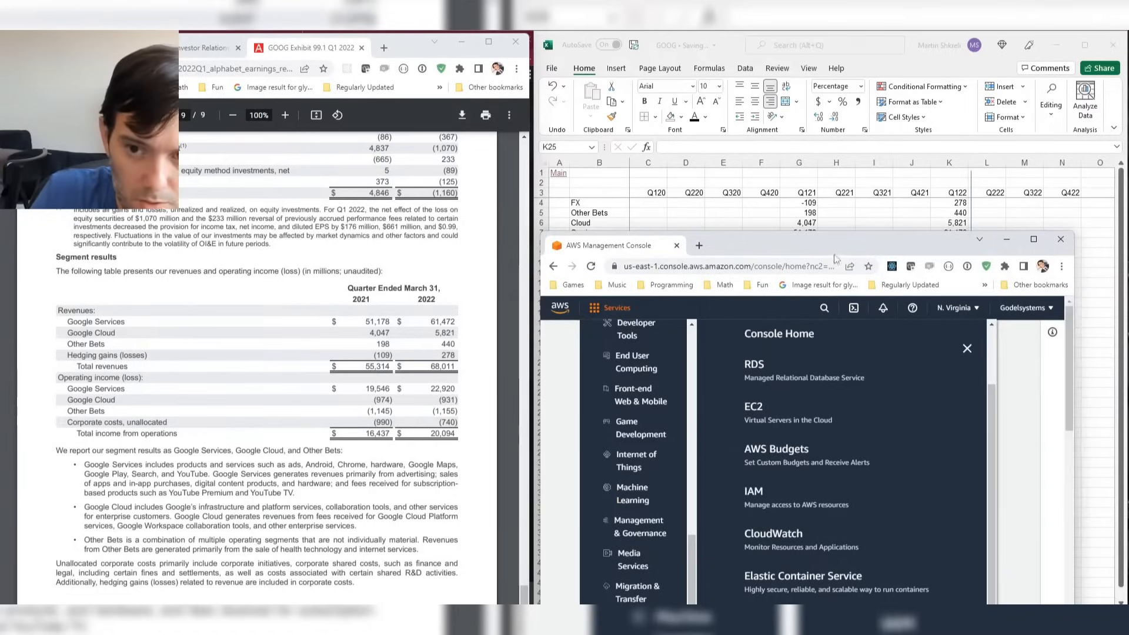
left_click_drag(806, 240, 810, 105)
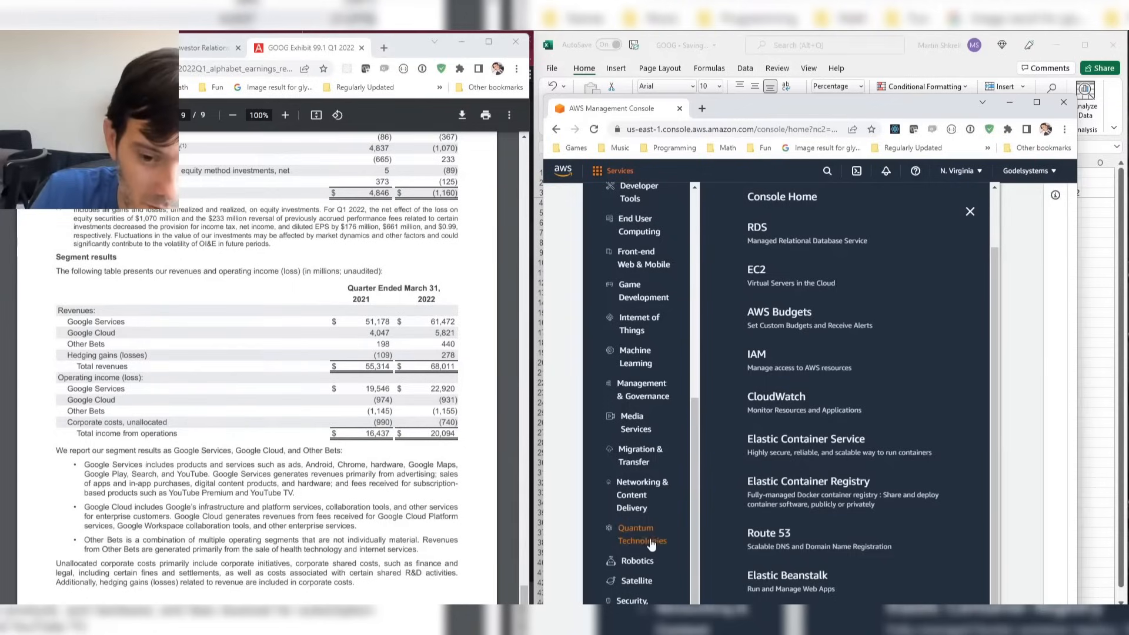
left_click(679, 109)
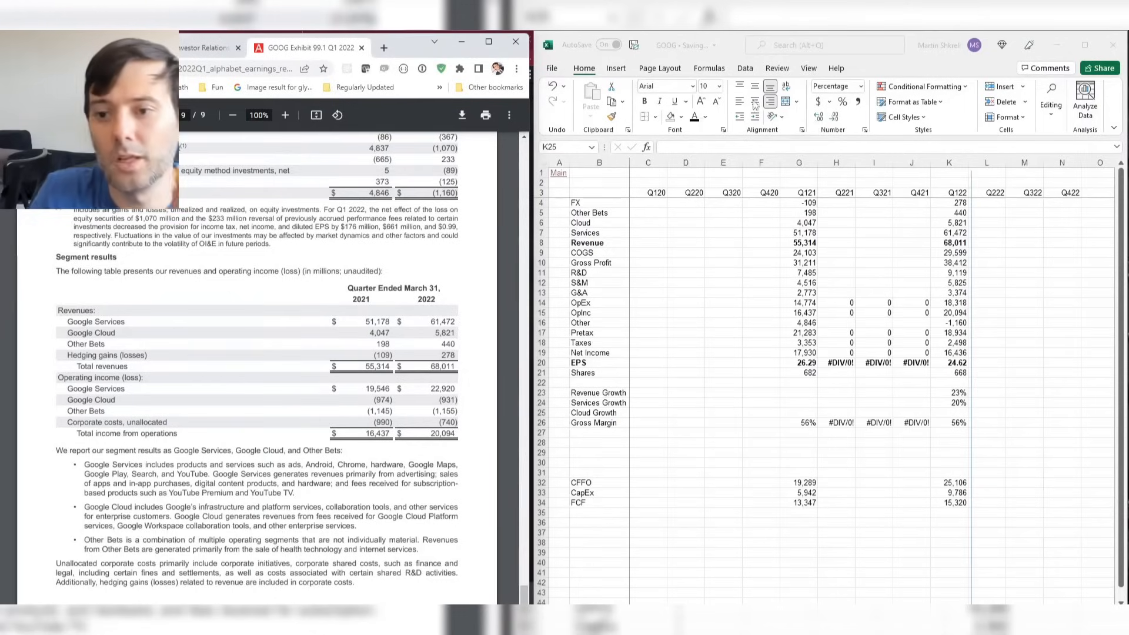
Calculate Q122 Cloud Growth in K25 as year-over-year growth of the Cloud row, with the formula =K6/G6-1.
left_click(931, 372)
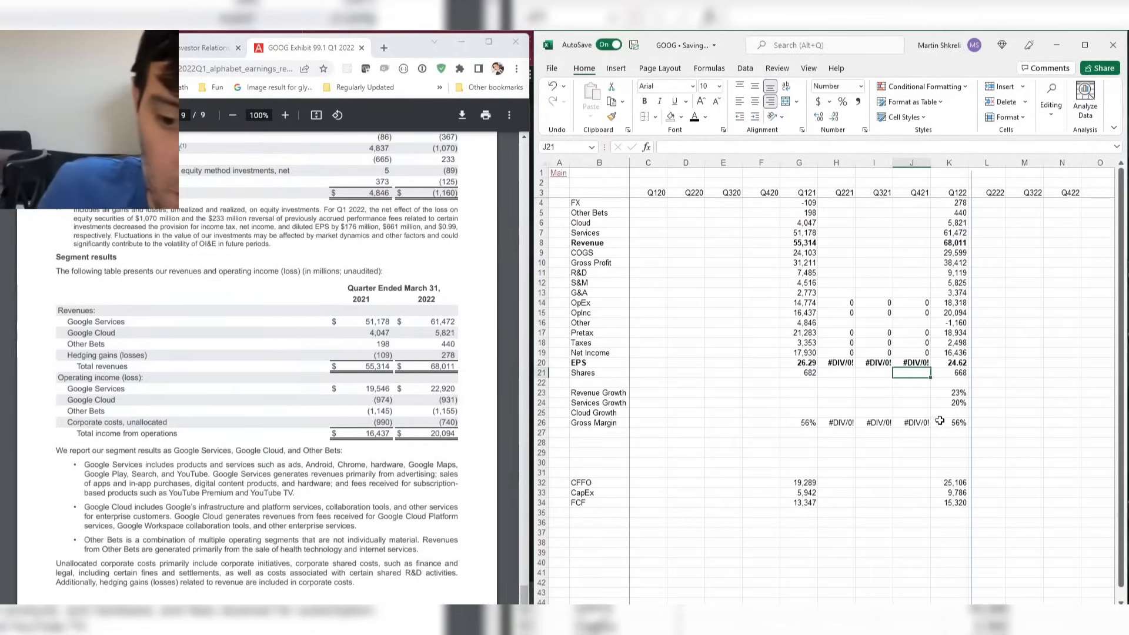
left_click(962, 413)
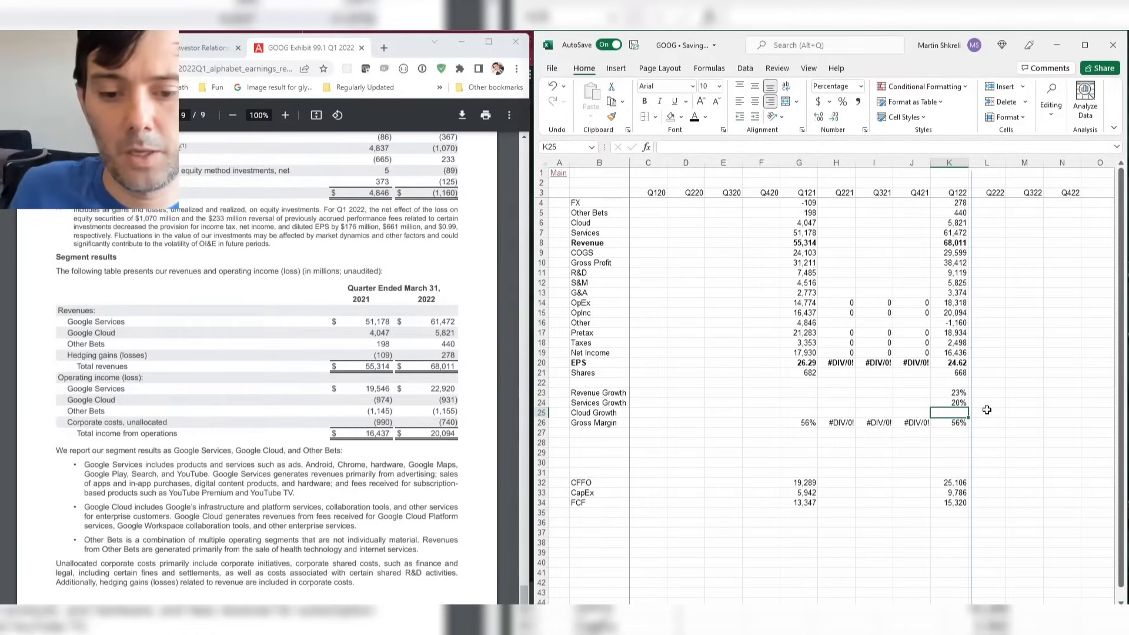
type("=")
key("ctrl+Up")
key("ctrl+Up")
key("ctrl+Up")
key("ctrl+Up")
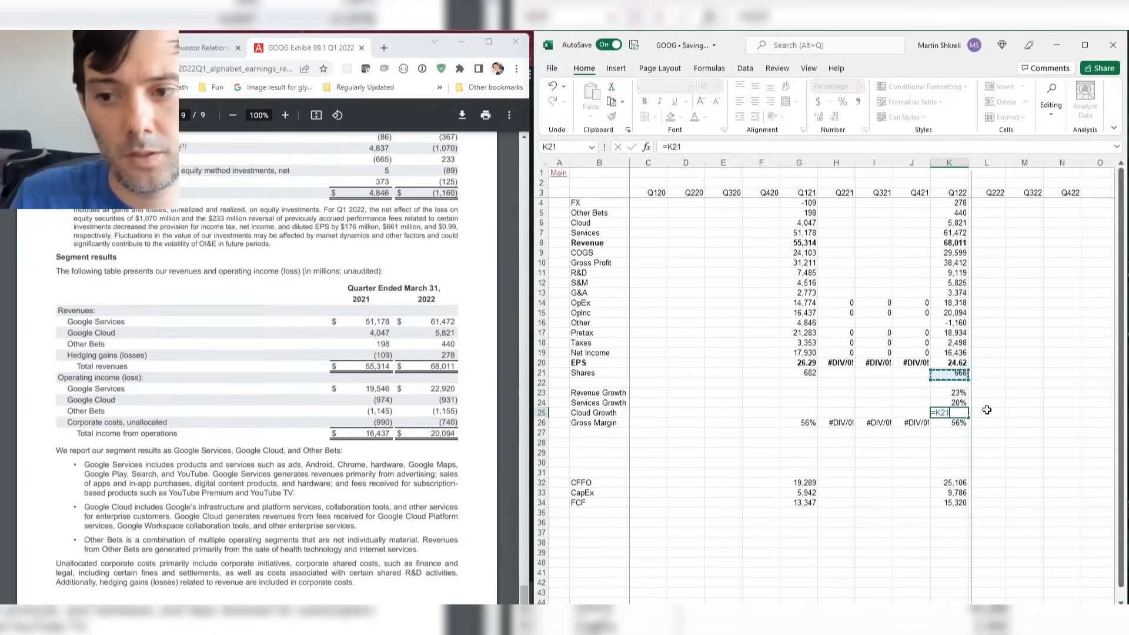
key("Down")
key("Down")
key("Down")
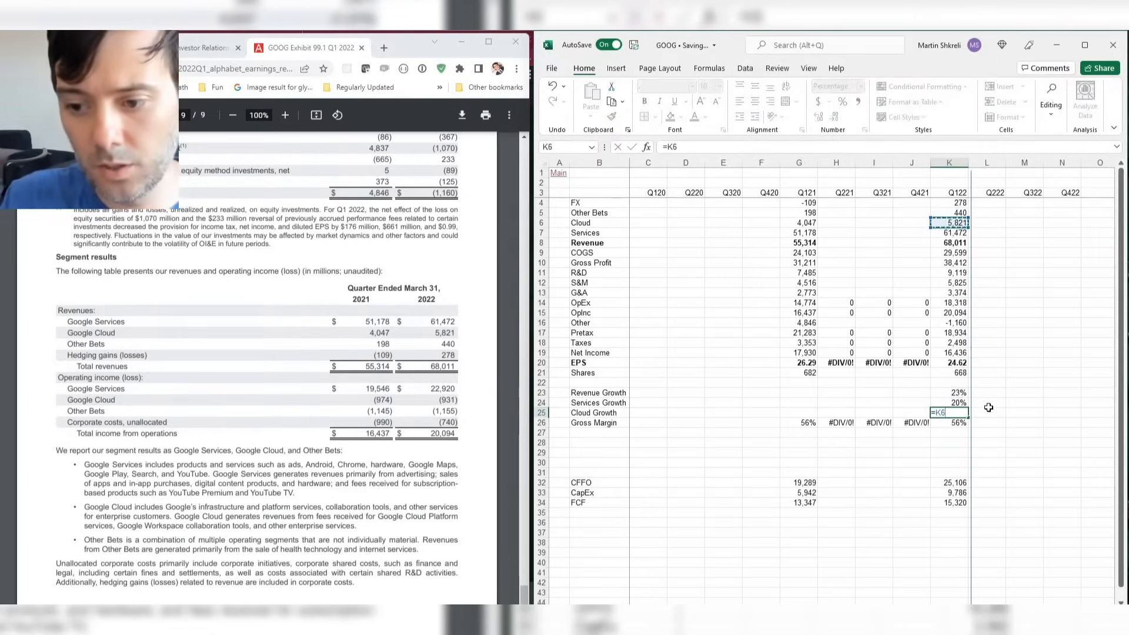
type("/")
key("Up")
key("Up")
key("Up")
key("Up")
key("Up")
key("Up")
key("Up")
key("Up")
key("Up")
key("Up")
key("Up")
key("Up")
key("Up")
key("Up")
key("Up")
key("Up")
key("Up")
key("Up")
key("Up")
key("Up")
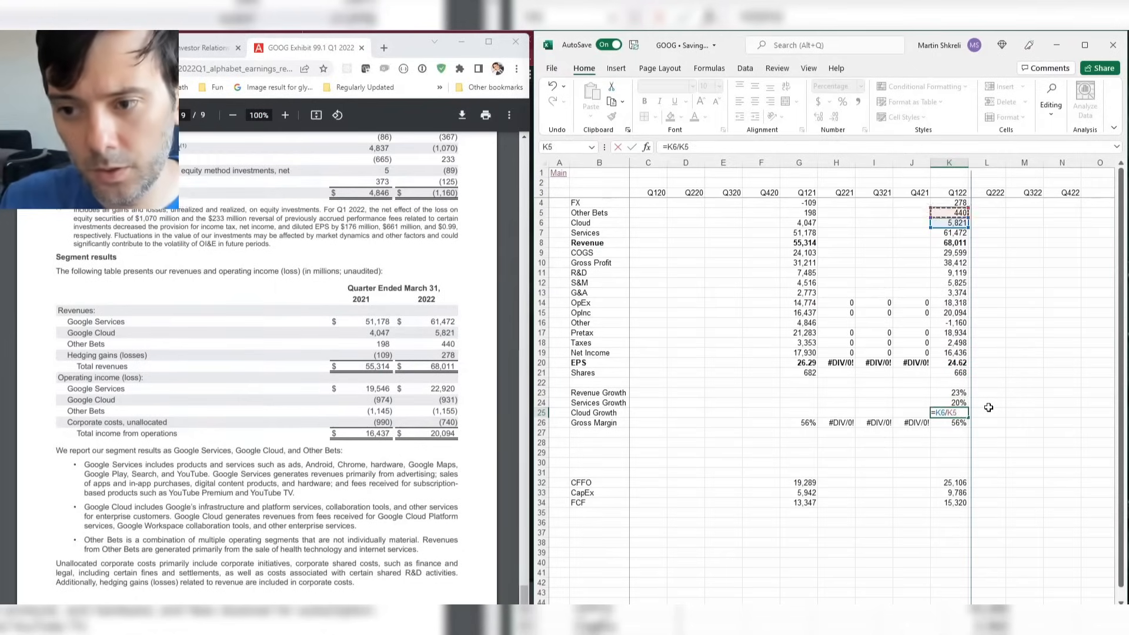
key("Down")
key("Left")
key("Left")
key("Left")
key("Left")
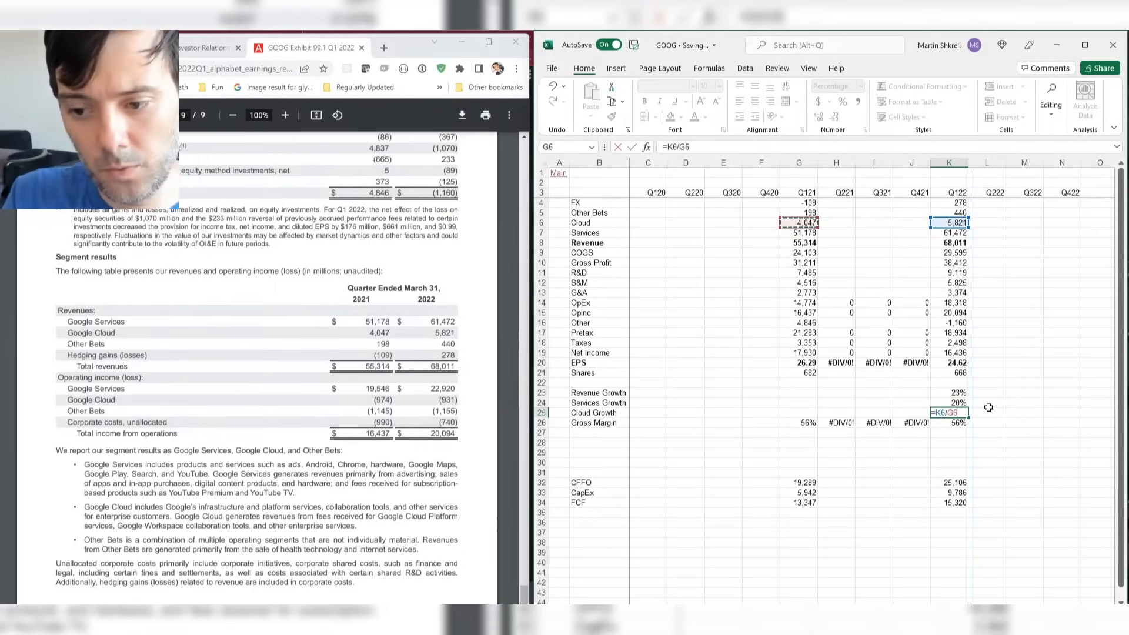
type("-1")
key("Return")
key("Up")
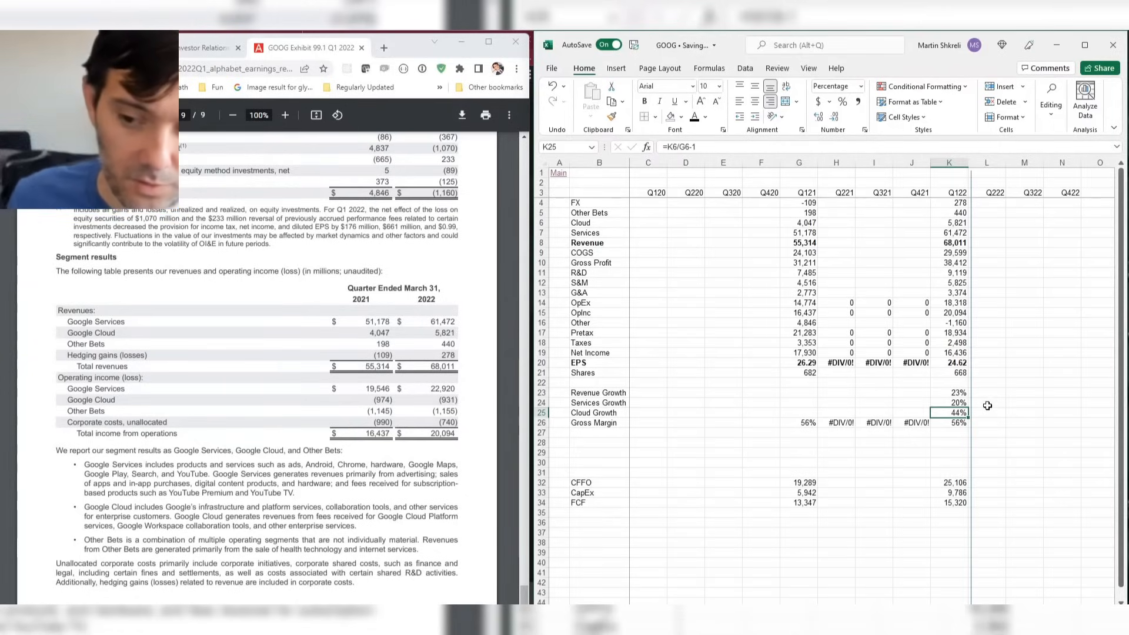
Make the whole Revenue Growth row 23 bold.
key("Up")
key("Up")
key("shift+space")
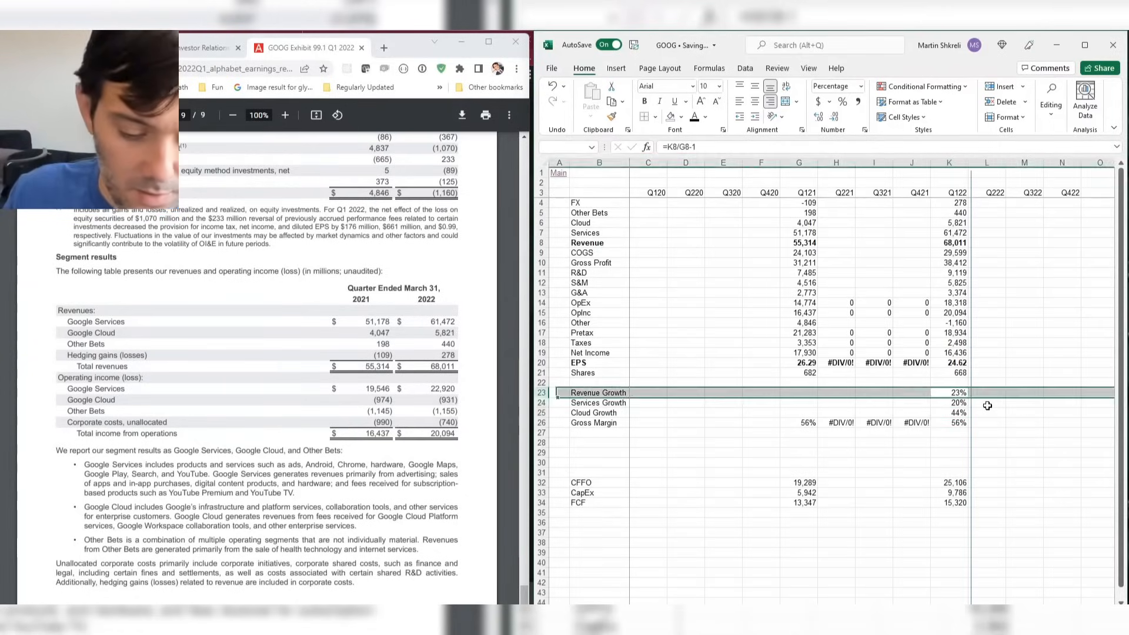
key("ctrl+b")
key("Down")
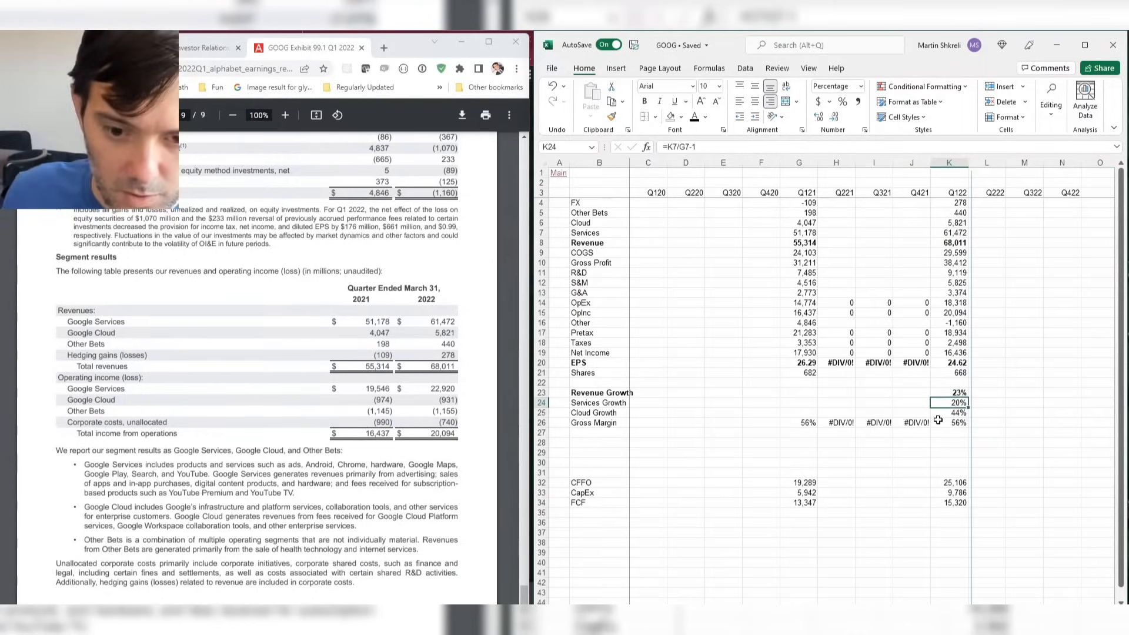
key("Down")
key("Down")
key("ctrl+Left")
key("ctrl+Left")
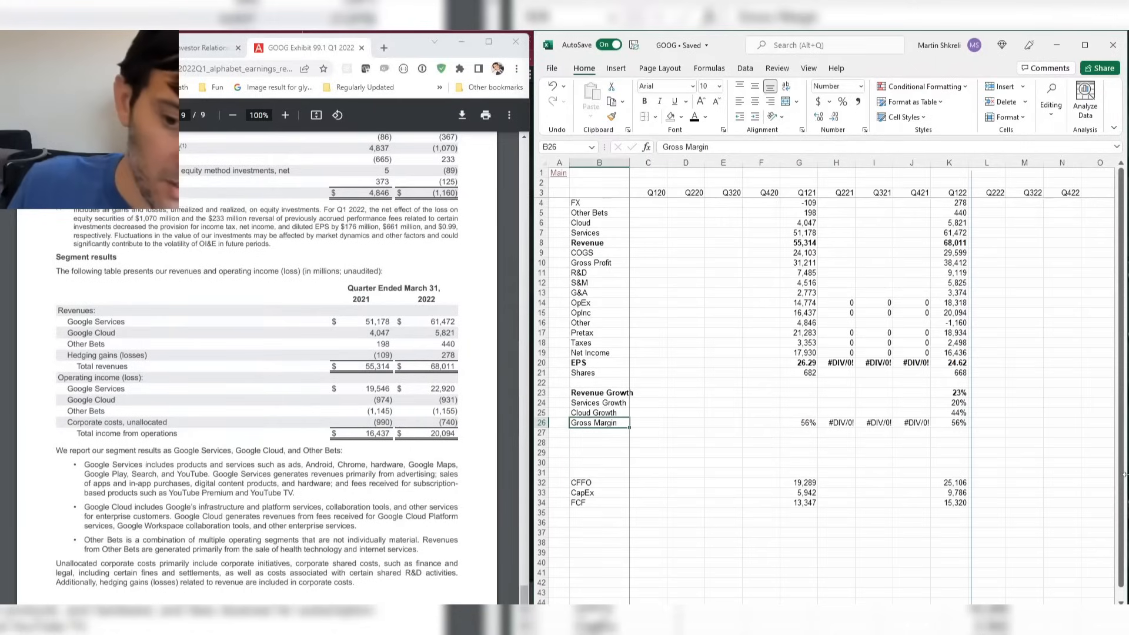
key("ctrl+Right")
key("ctrl+Right")
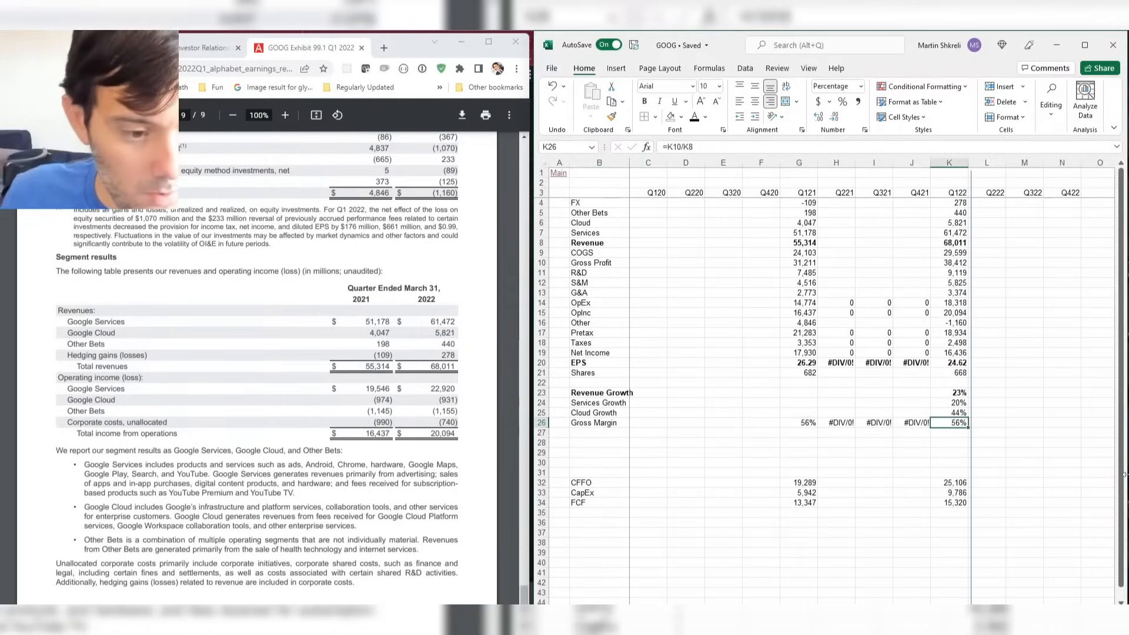
Close the Q1 2022 earnings release in Chrome and move the Alphabet Investor Relations window over the spreadsheet.
left_click(454, 216)
left_click(362, 48)
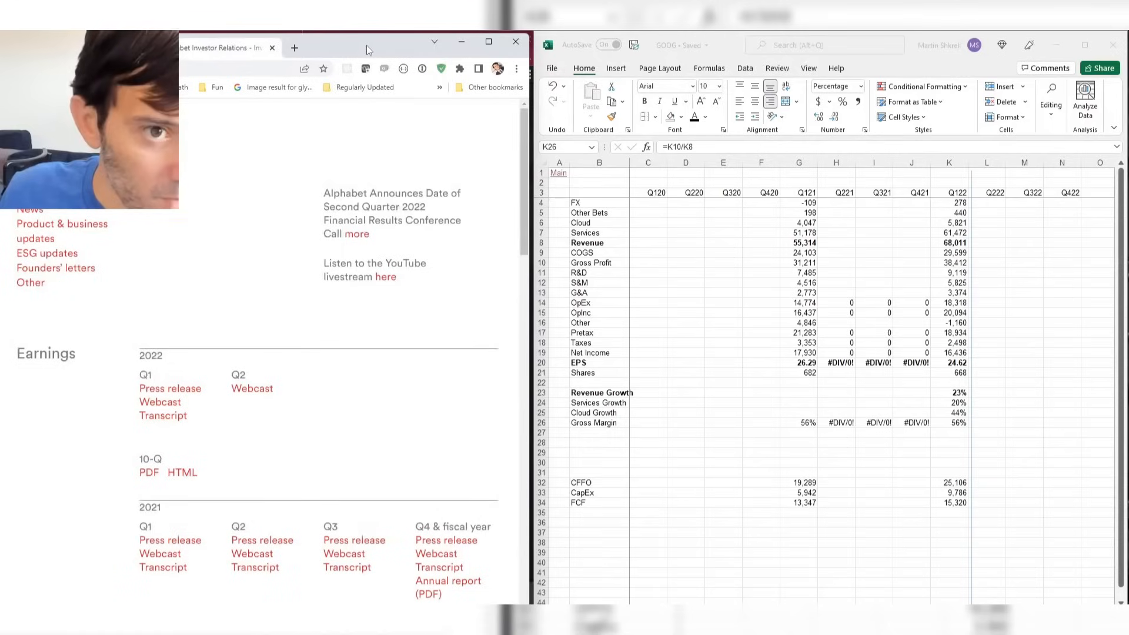
scroll(211, 328, "down", 4)
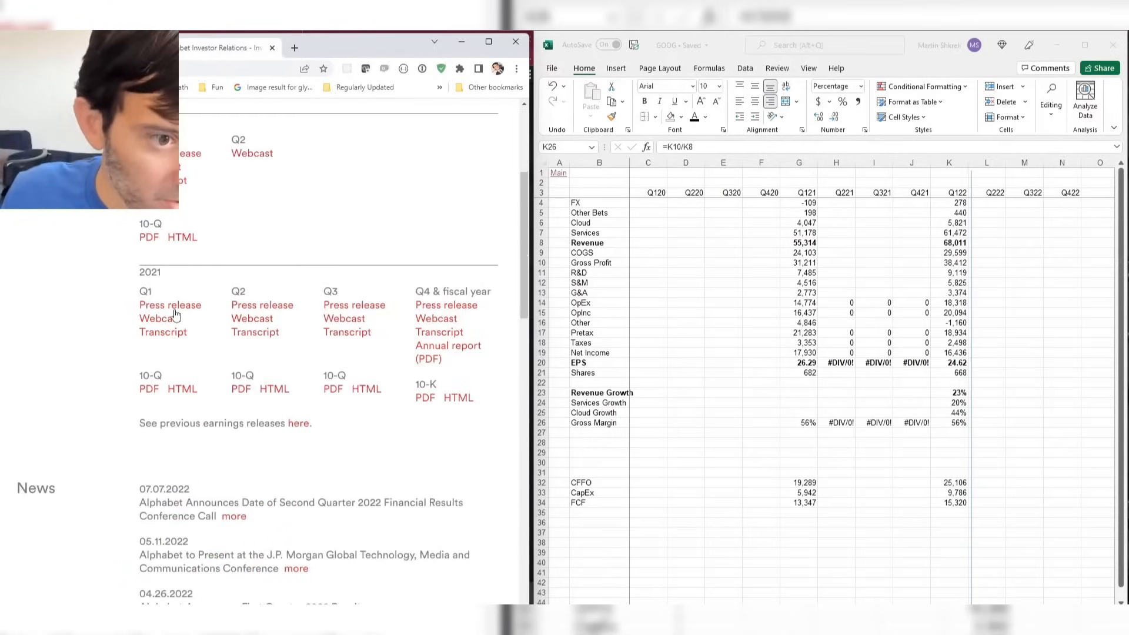
scroll(74, 255, "up", 3)
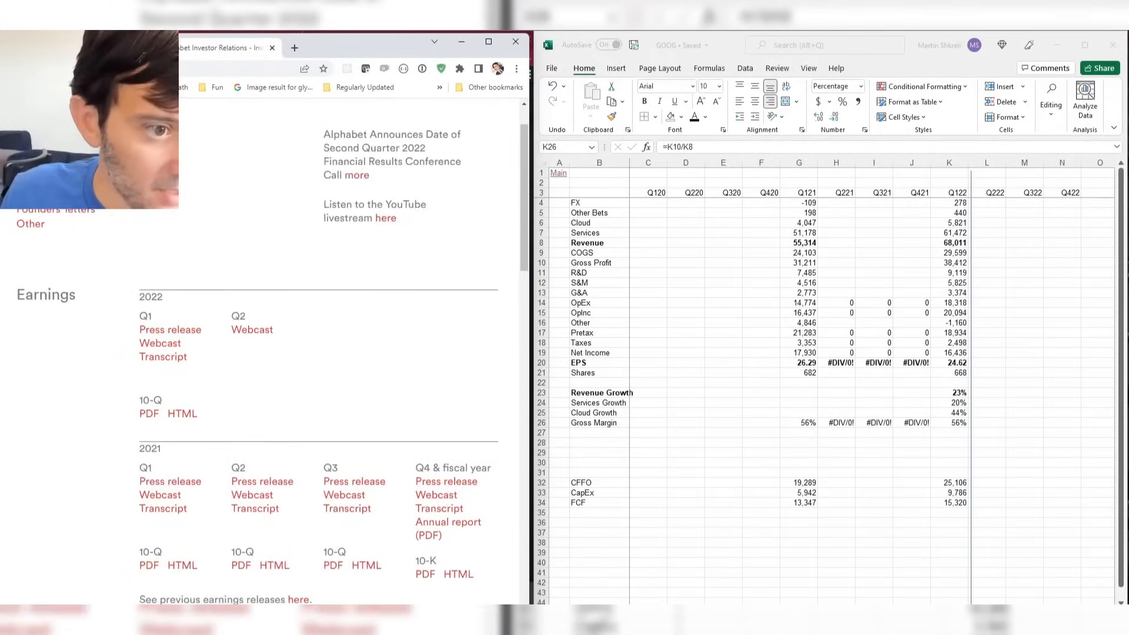
left_click_drag(328, 51, 891, 52)
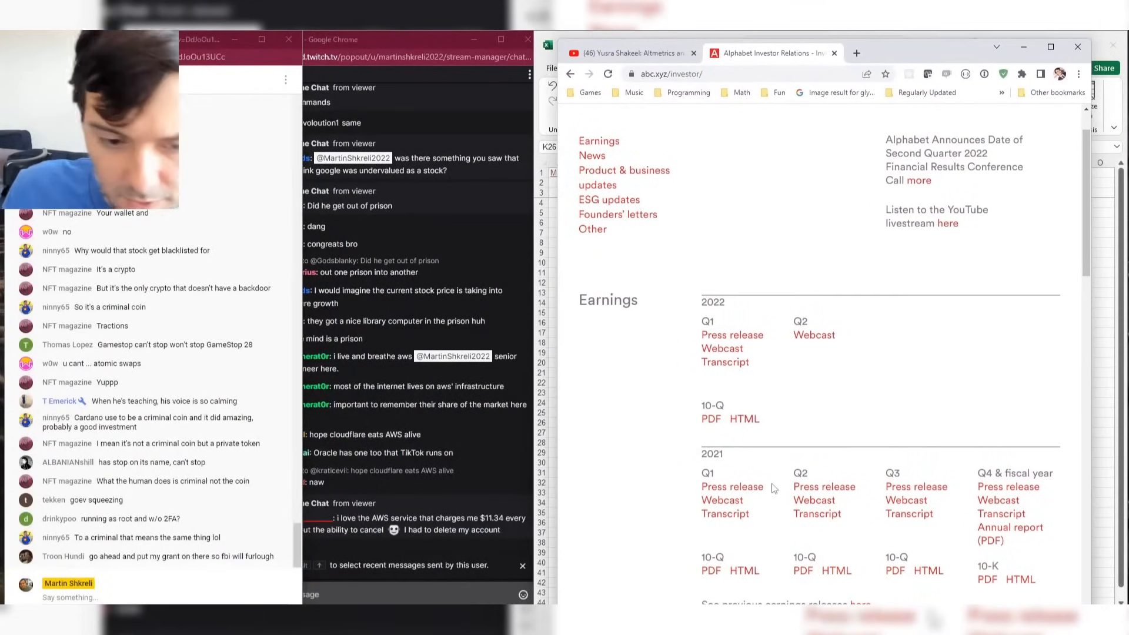
Check the Twitch and YouTube live chats and open the Q4 & fiscal year 2021 press release from the Investor Relations page.
left_click(398, 502)
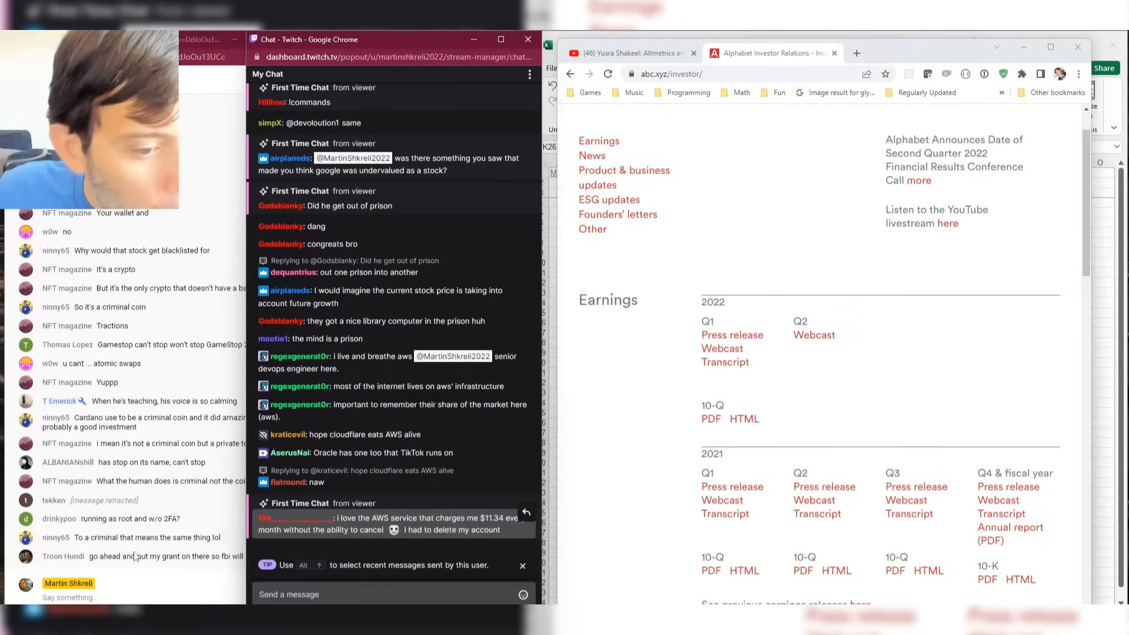
left_click(200, 495)
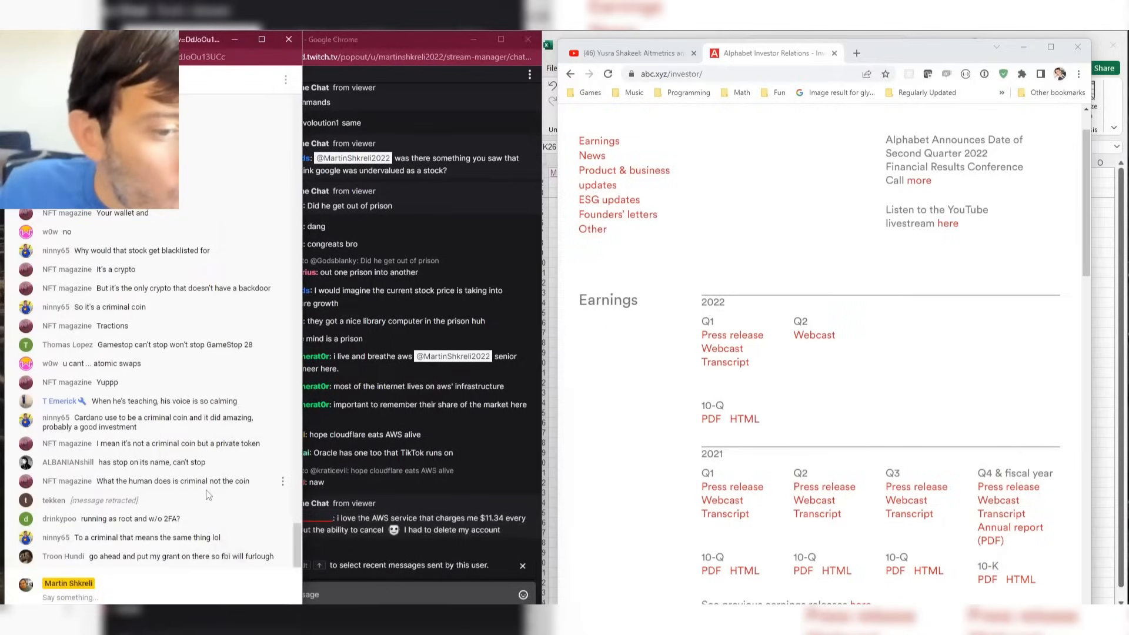
left_click(886, 404)
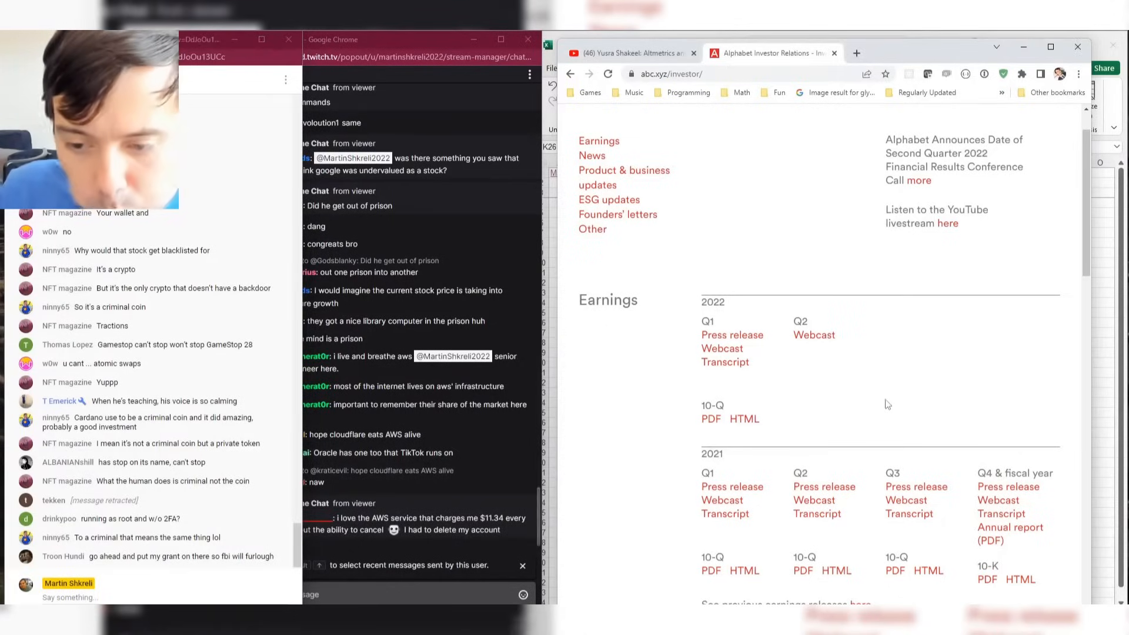
left_click(1010, 487)
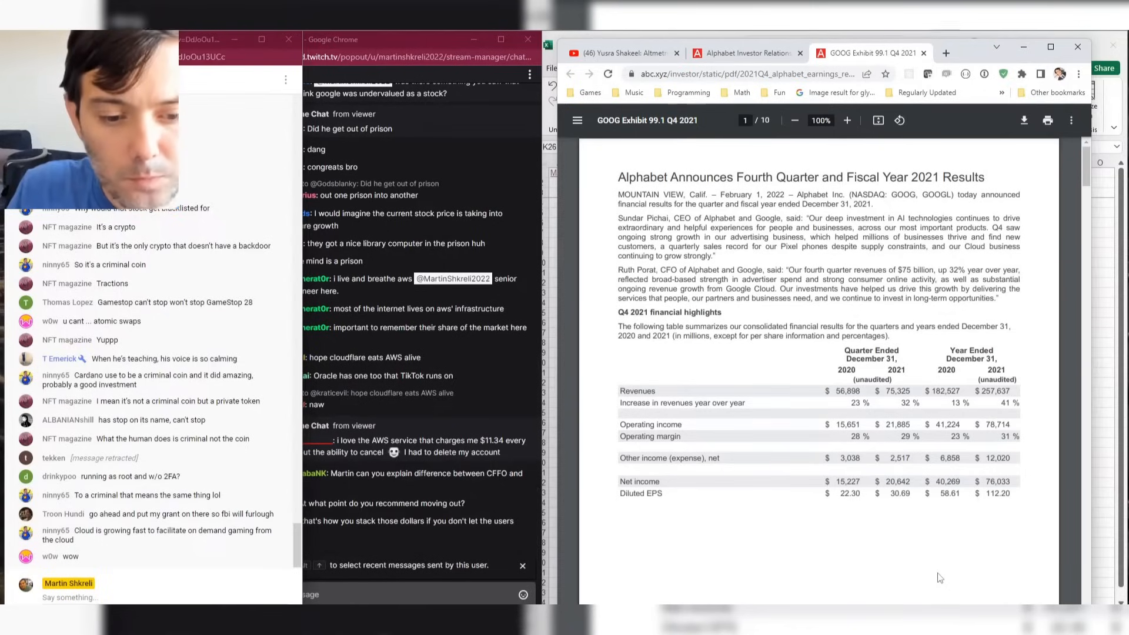
Reply in the Twitch chat to the viewer asking about moving out, mentioning their handle with "moving out of what?".
left_click(392, 463)
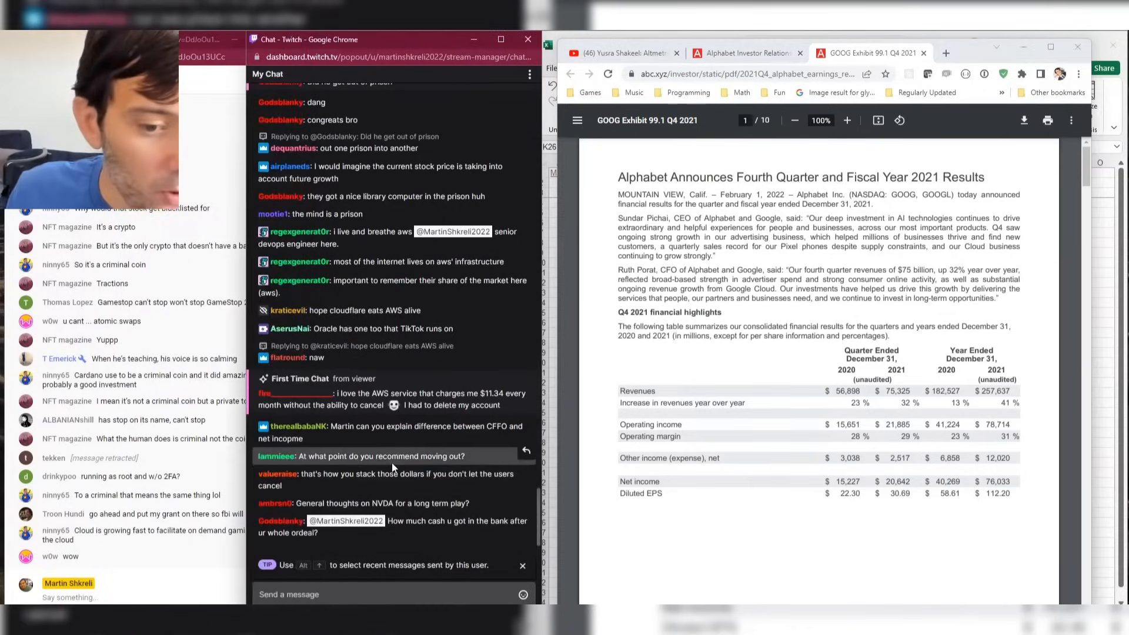
triple_click(391, 463)
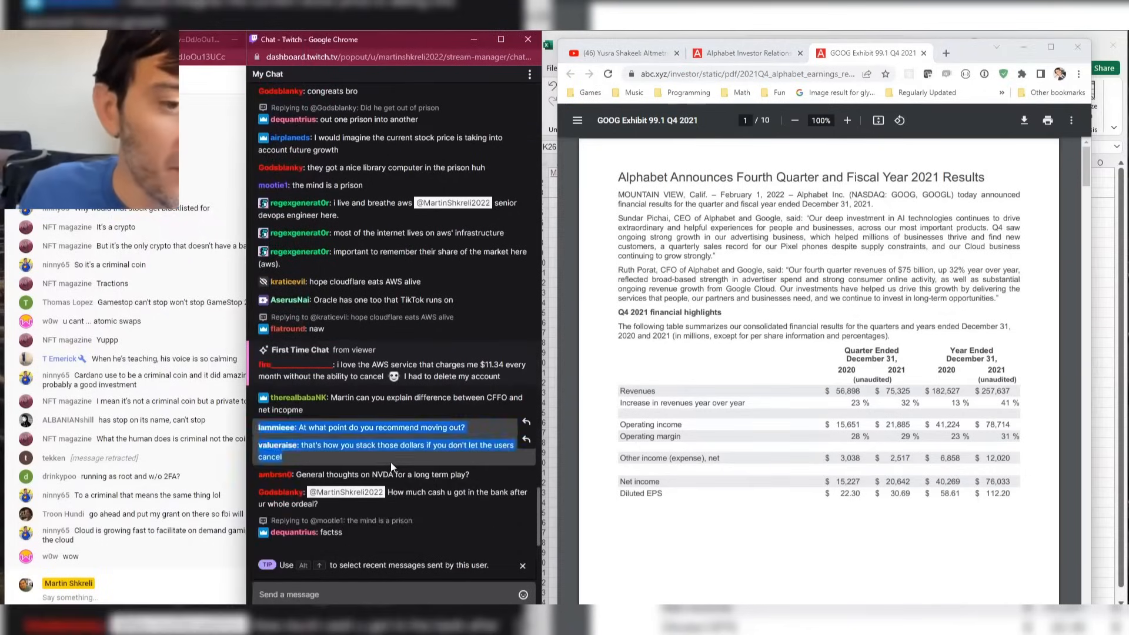
left_click(367, 435)
left_click(492, 585)
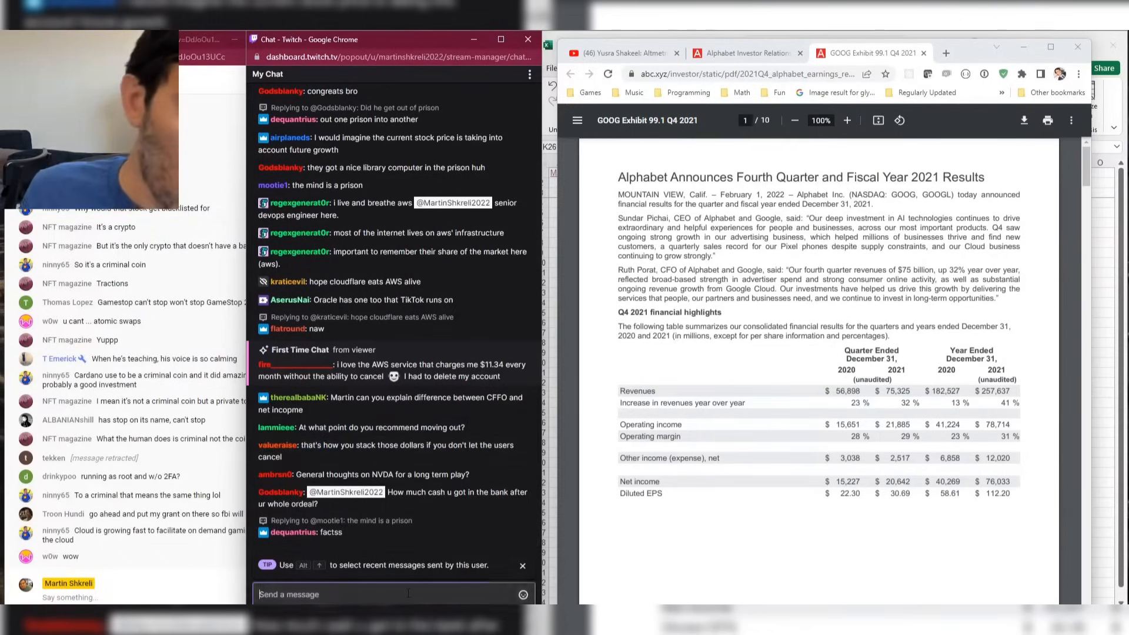
type("@lammieee ")
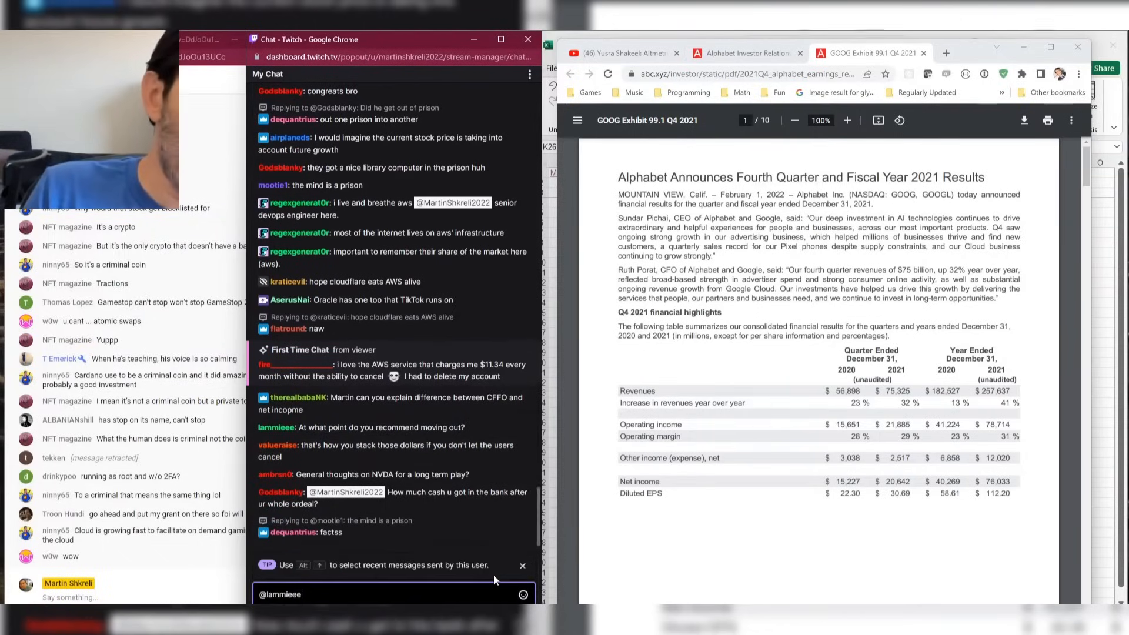
type("moving out of what?")
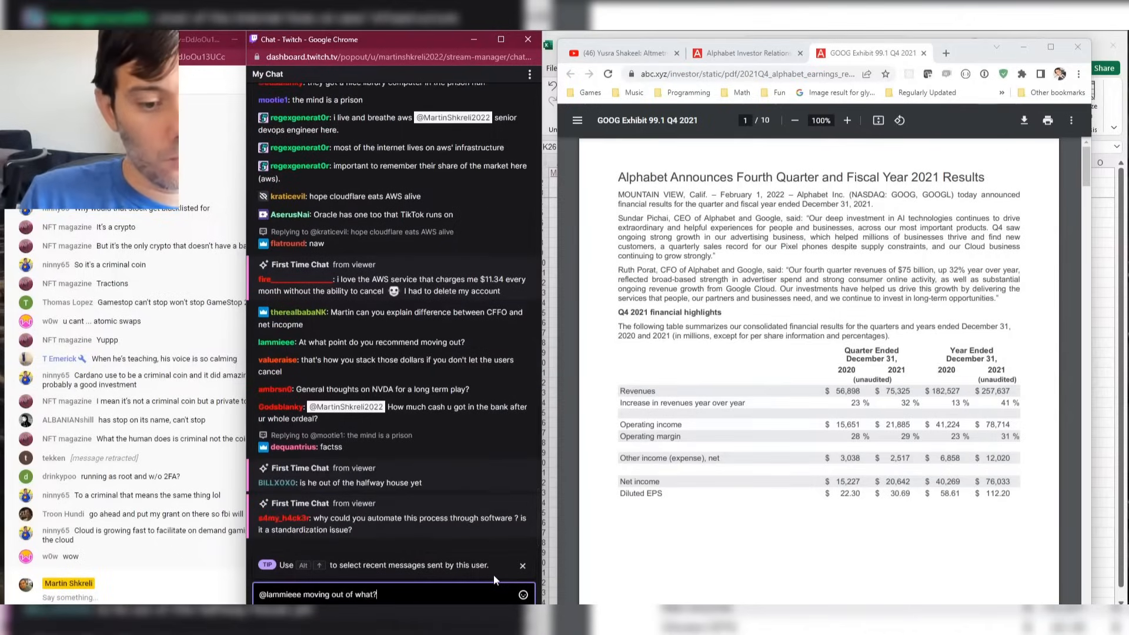
key("Return")
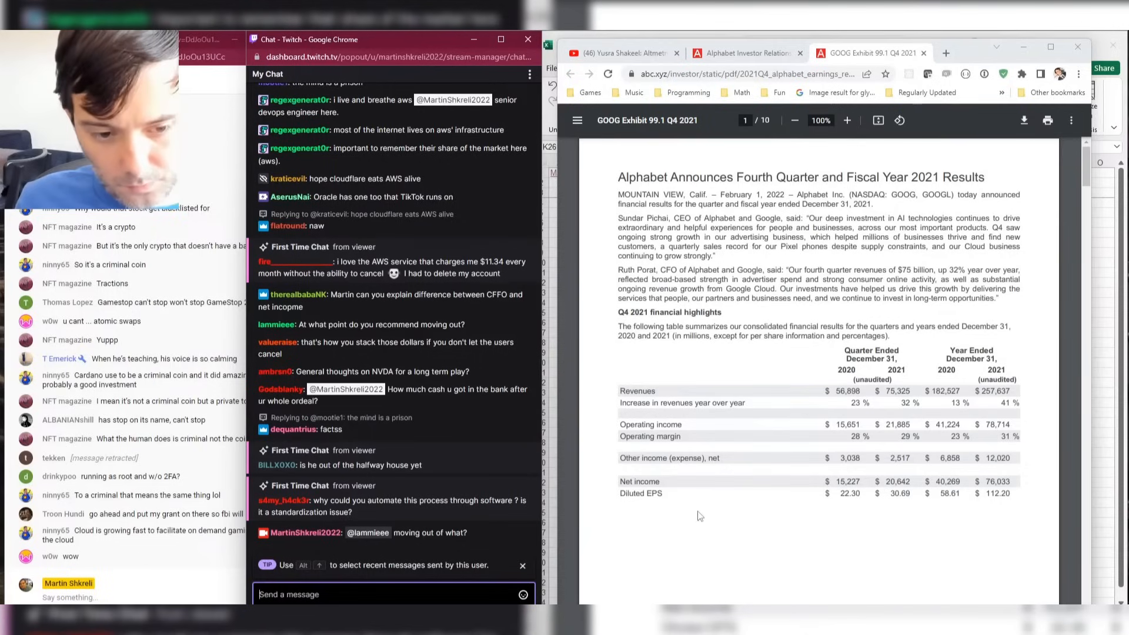
Find the segment revenue breakdown in the supplemental information of the Q4 2021 earnings release.
left_click(817, 509)
scroll(824, 506, "down", 20)
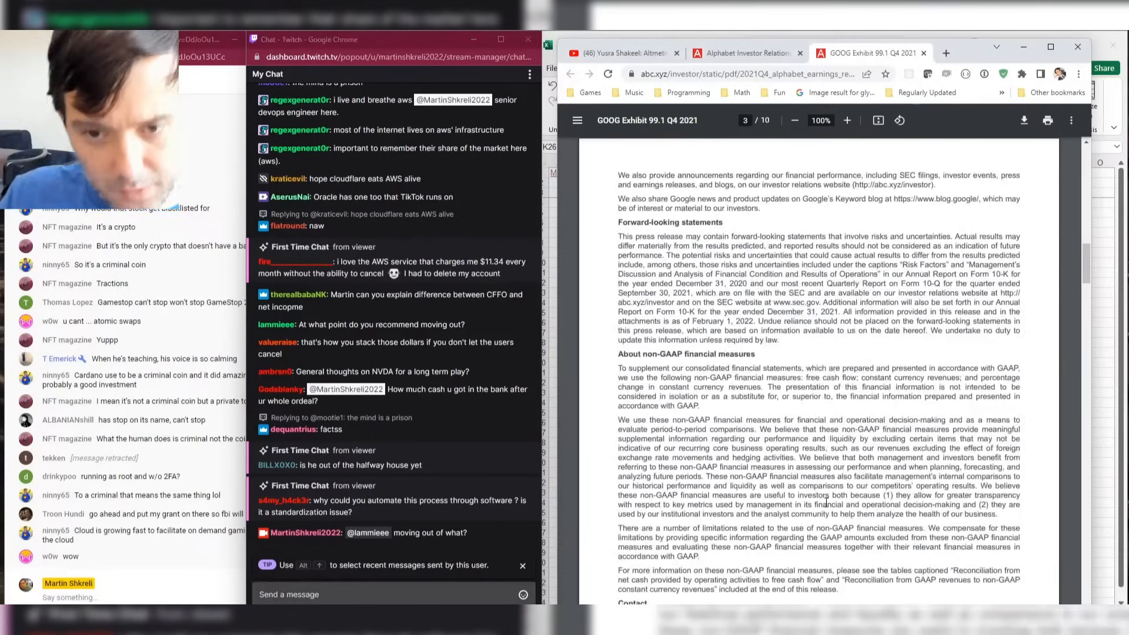
scroll(827, 504, "up", 5)
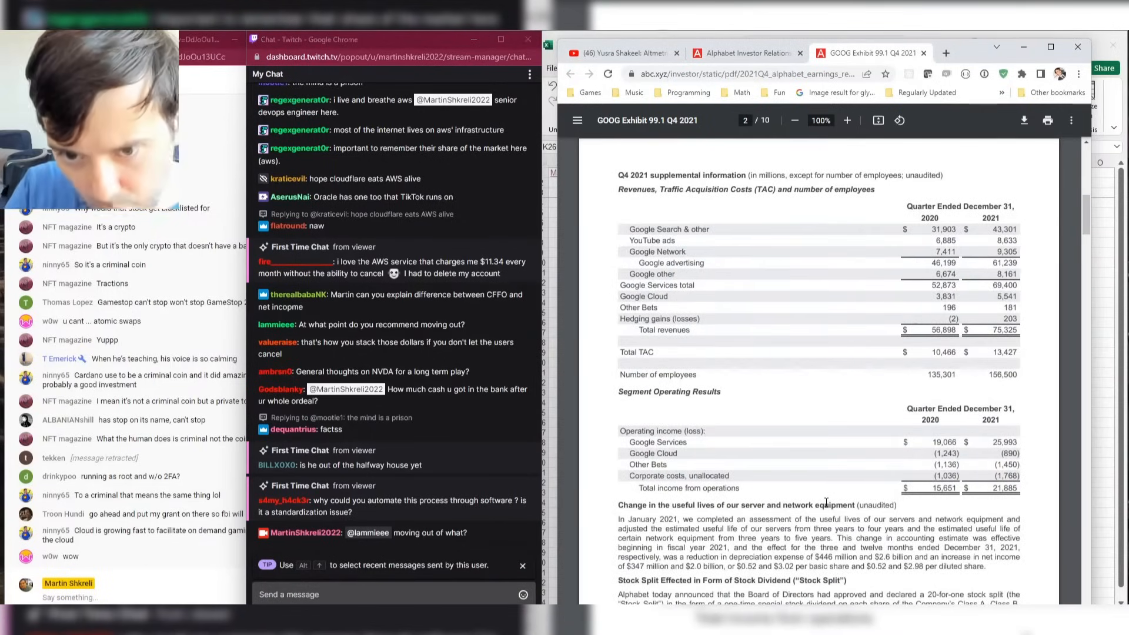
Switch to Excel, insert a blank row 7 between Cloud and Services, and recheck the Q4 2021 revenue breakdown in the release.
key("alt+Tab")
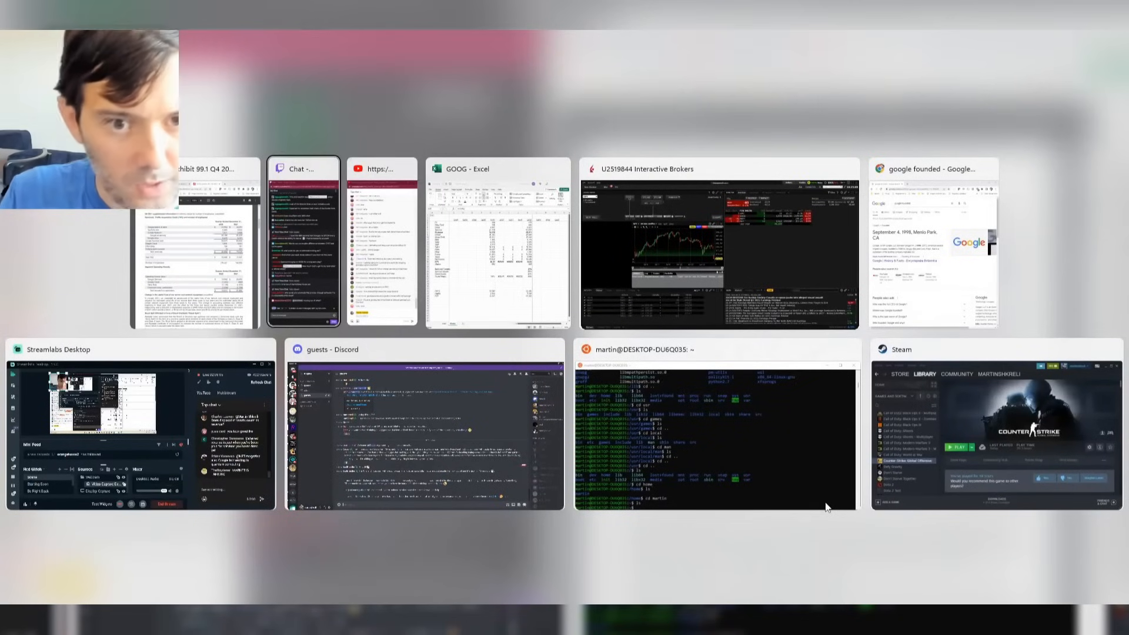
key("Tab")
key("Tab")
key("ctrl+Home")
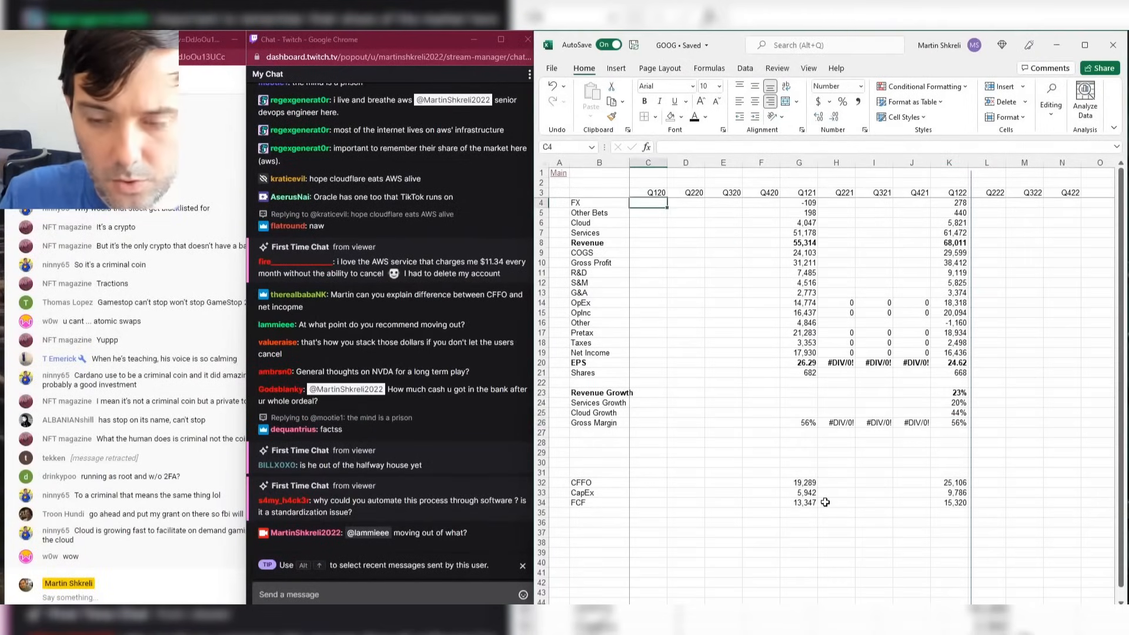
key("Down")
key("Down")
key("Down")
key("shift+space")
key("ctrl+shift+plus")
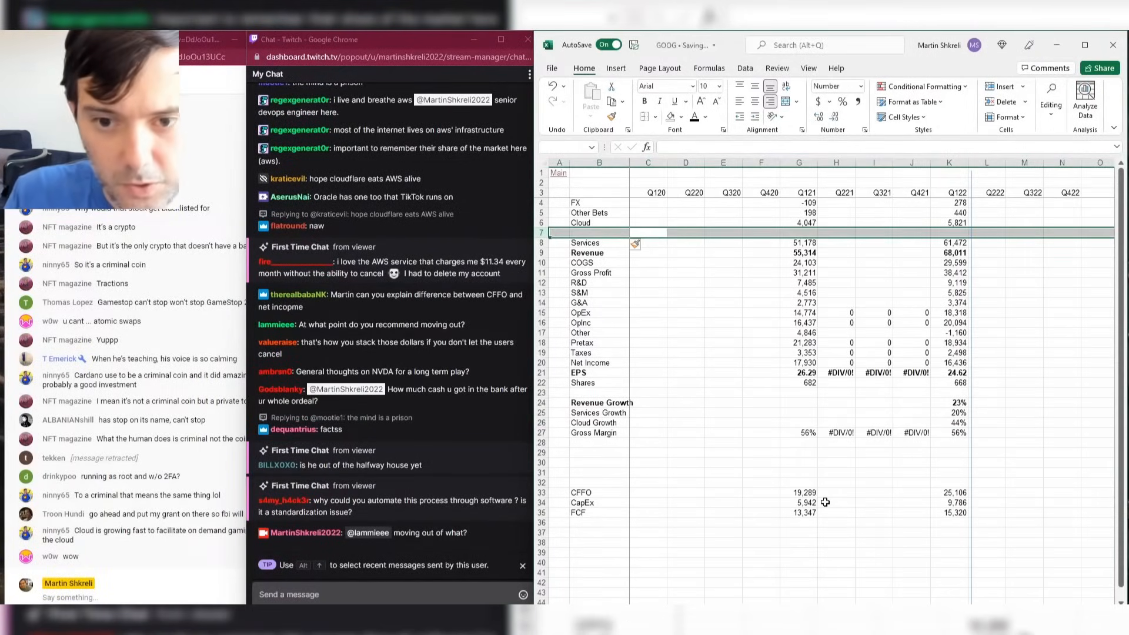
key("alt+Tab")
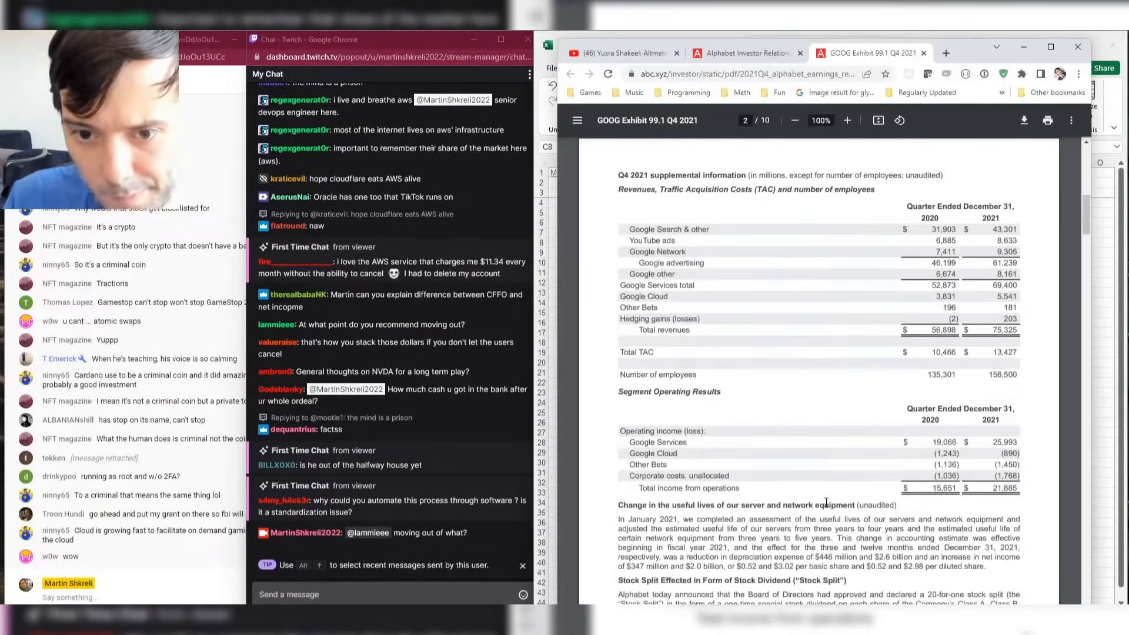
key("alt+Tab")
Try to copy the Q122 revenue cell K9 back across the Q121 to Q421 revenue cells, and undo the paste.
key("Right")
key("Right")
key("Right")
key("Right")
key("Right")
key("Right")
key("Right")
key("Right")
key("Down")
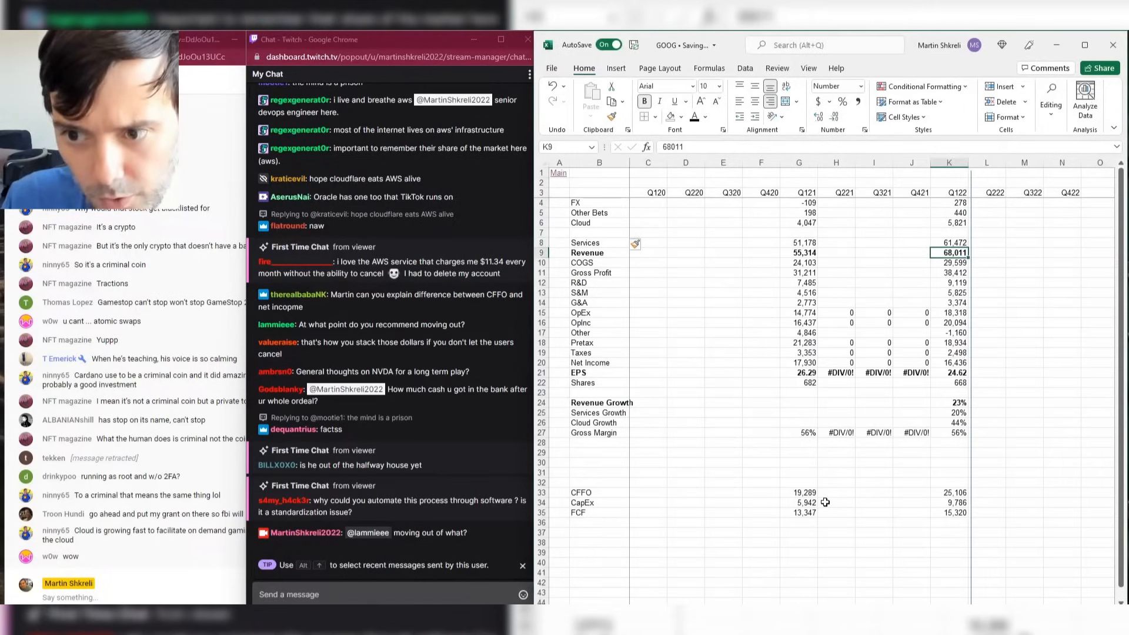
key("ctrl+c")
key("shift+Left")
key("shift+Left")
key("shift+Left")
key("shift+Left")
key("ctrl+v")
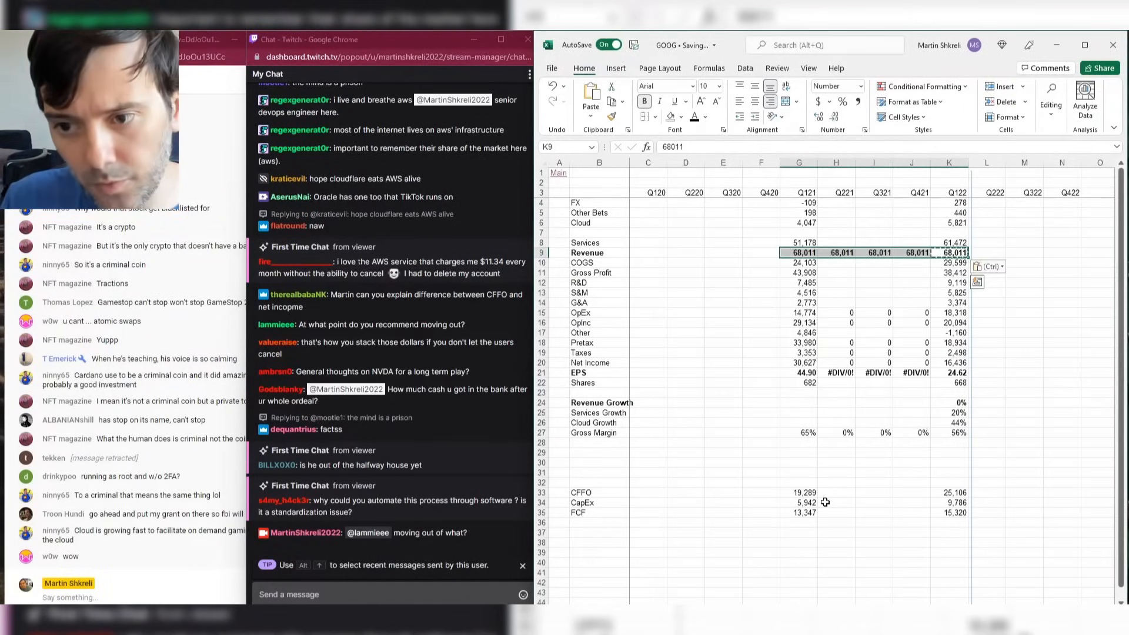
key("ctrl+z")
key("Escape")
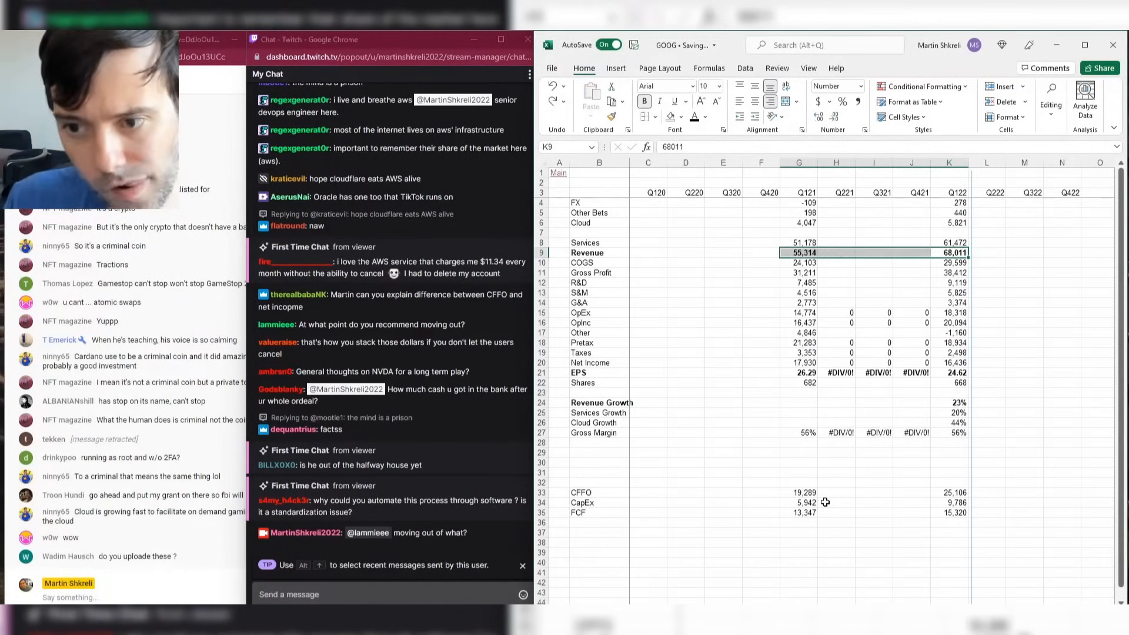
Insert a second blank row above Services and select its Q122 cell K8.
key("Up")
key("Up")
key("Down")
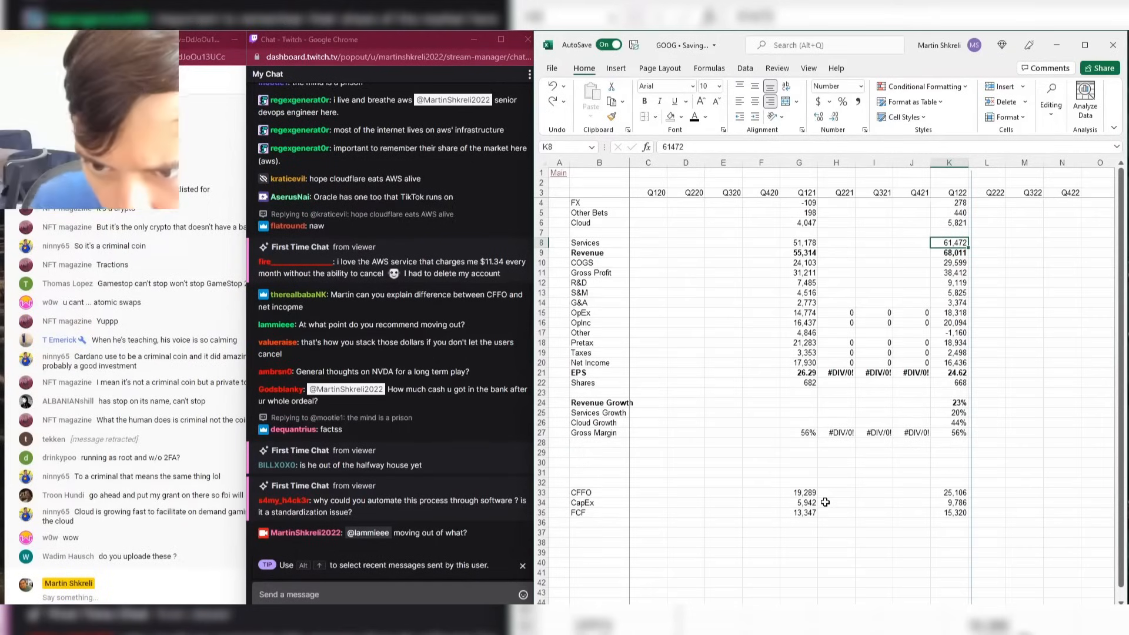
key("Up")
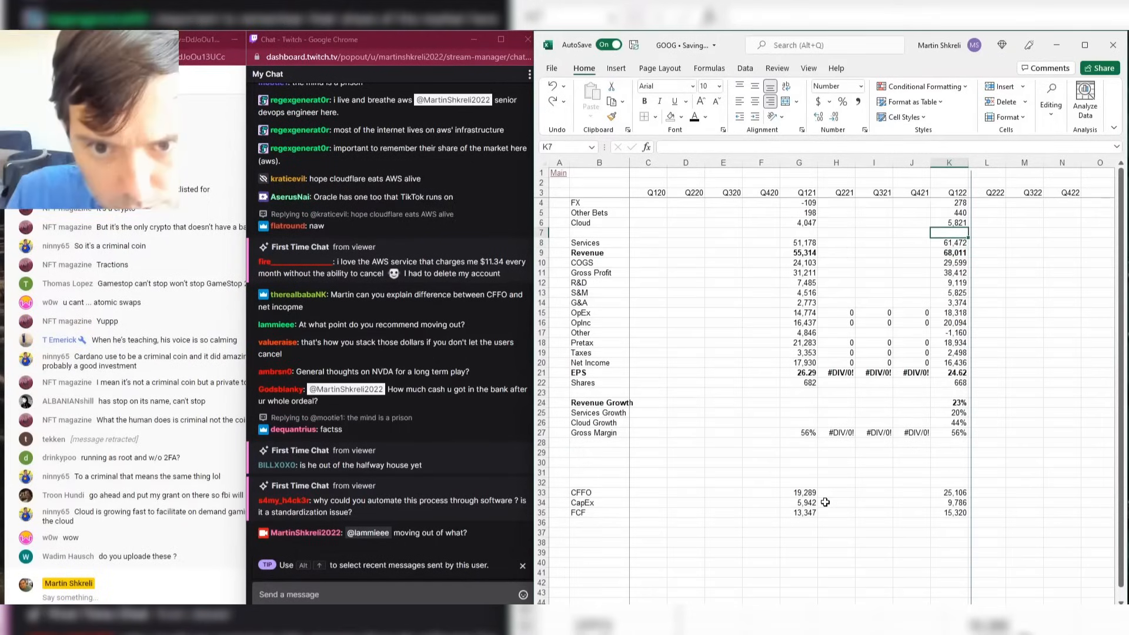
key("shift+space")
key("ctrl+shift+plus")
key("Down")
Check Google Search & other in the Chrome earnings release, enter 31903 in Excel cell K8, and label the row "Search".
key("alt+Tab")
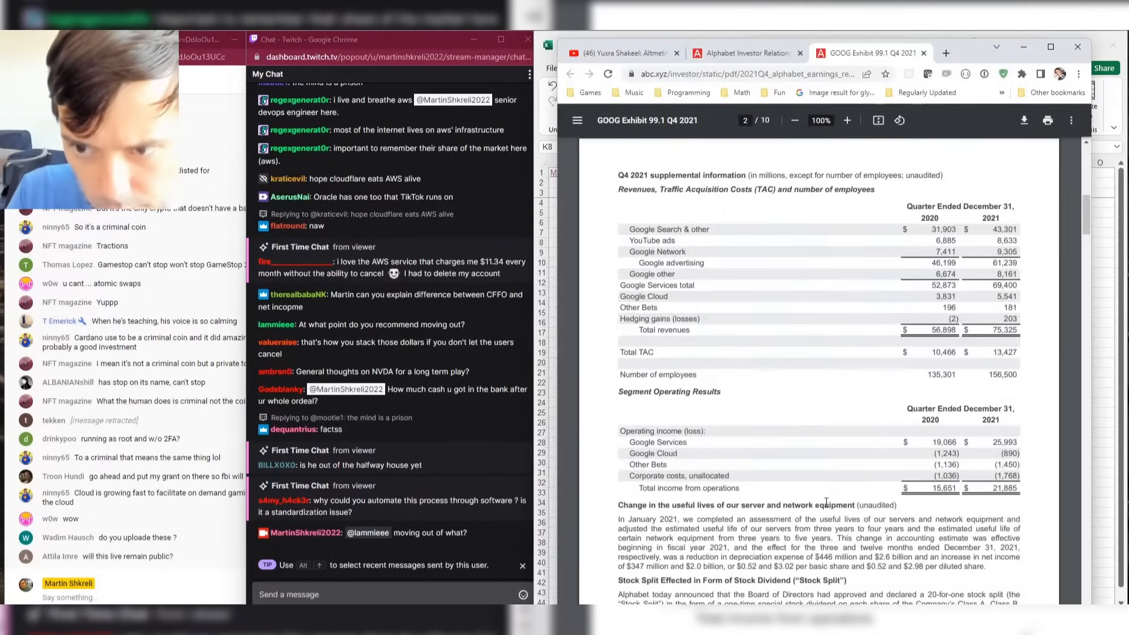
key("alt+Tab")
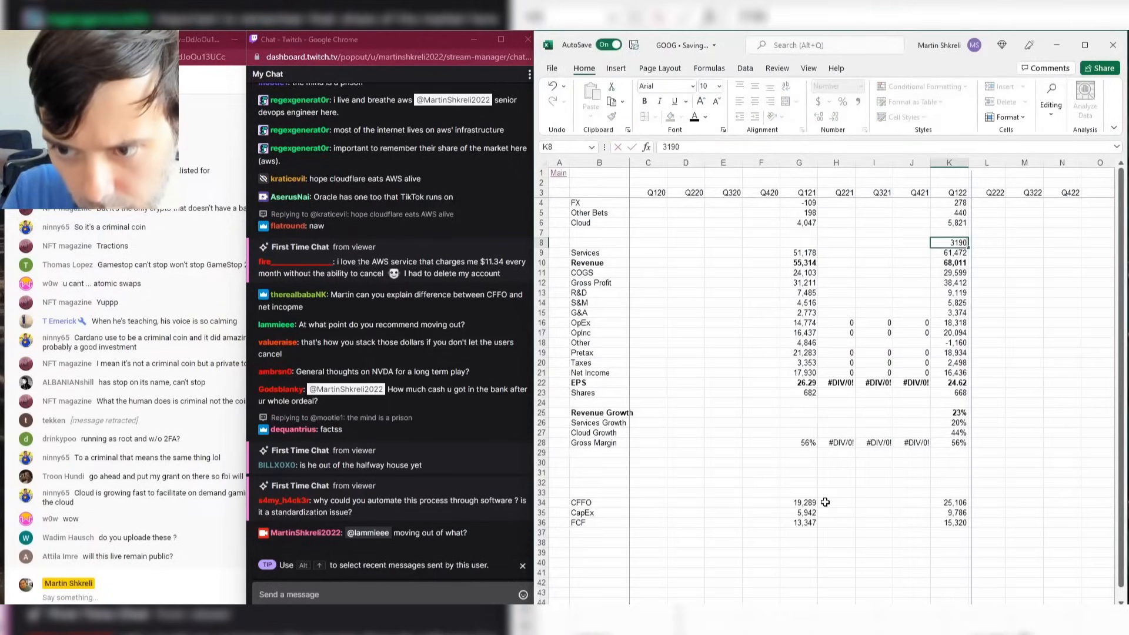
key("Right")
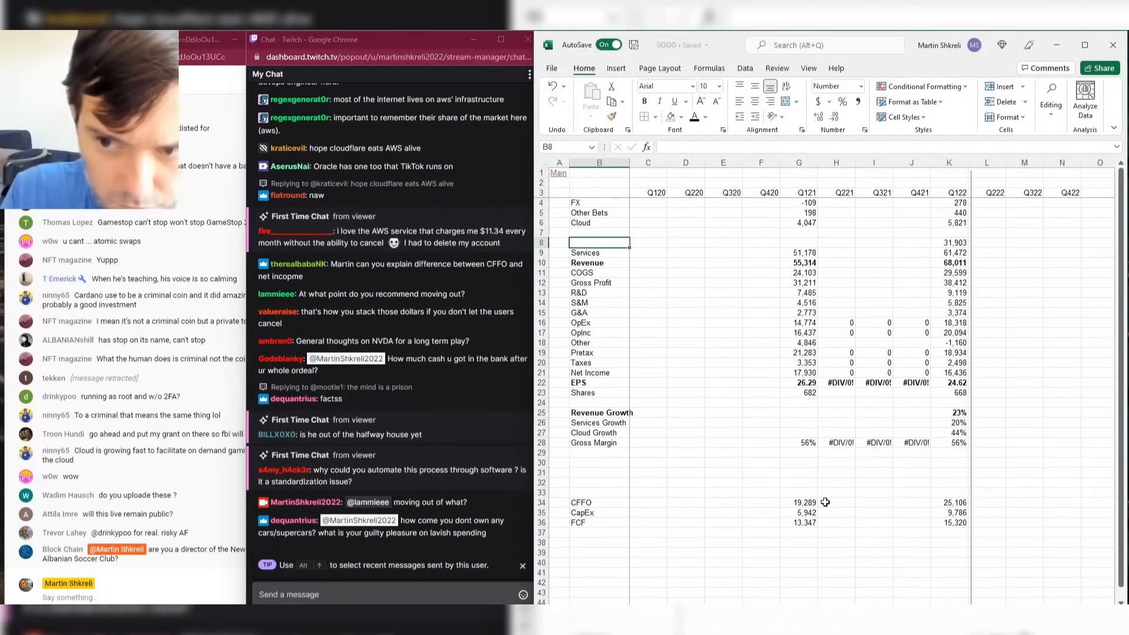
type("Search")
Check the next segment in the Chrome earnings release, and label row 7 "YouTube" in Excel.
key("alt+Tab")
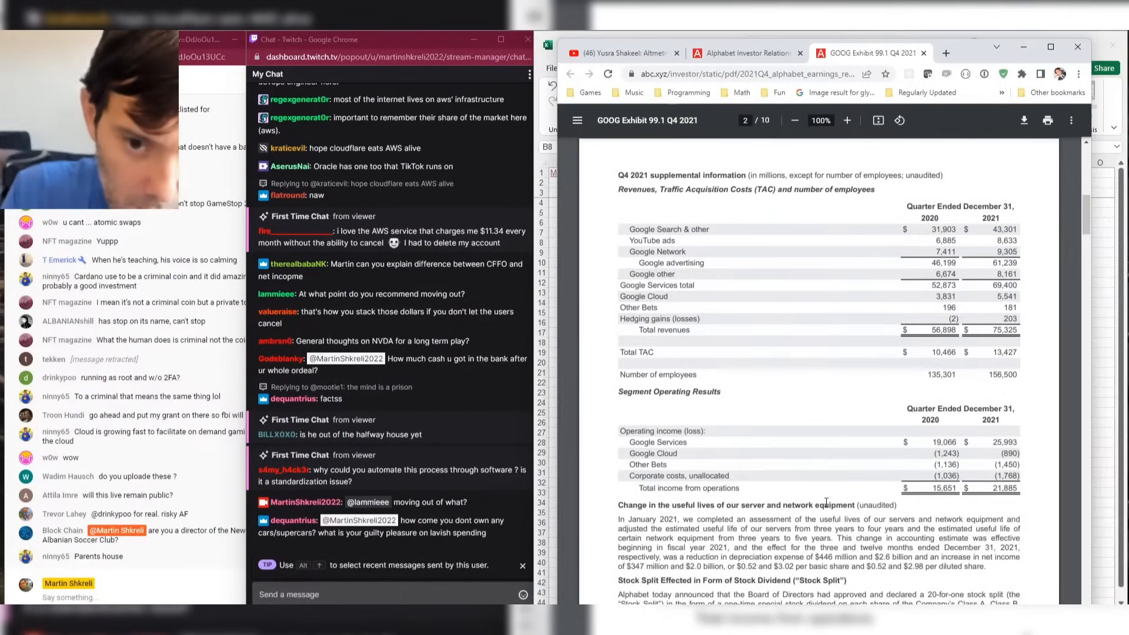
key("alt+Tab")
key("Up")
type("YouTube")
key("Return")
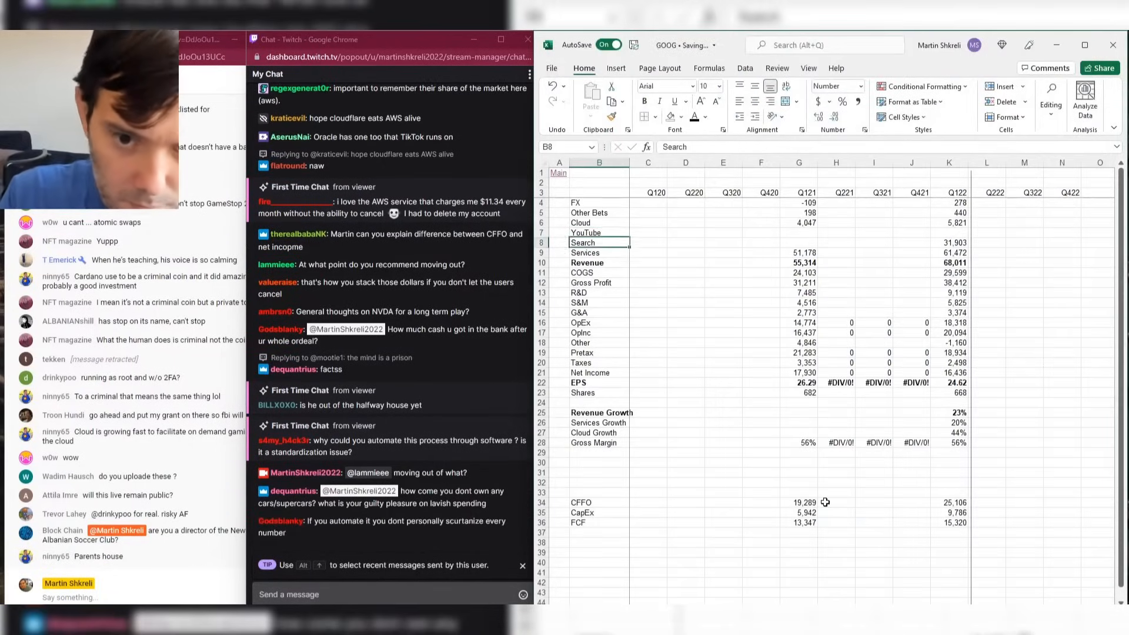
Look up YouTube ads revenue in the Chrome earnings release and enter 6885 in the YouTube row's Q122 cell in Excel.
key("ctrl+Right")
key("ctrl+Right")
key("ctrl+Left")
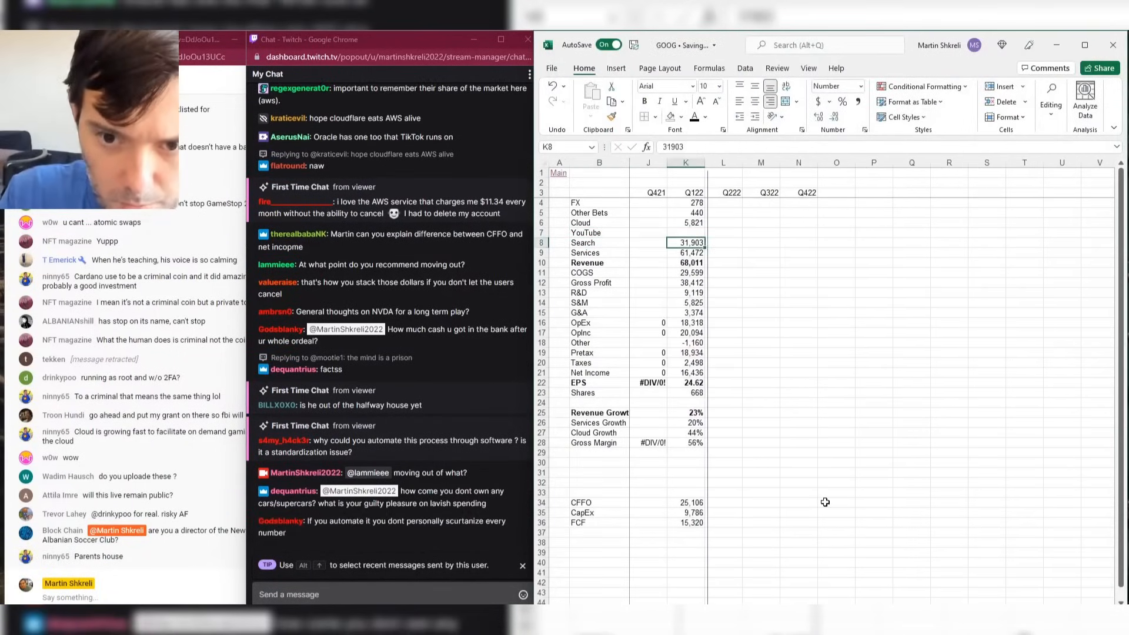
key("alt+Tab")
key("alt+Tab")
type("31903")
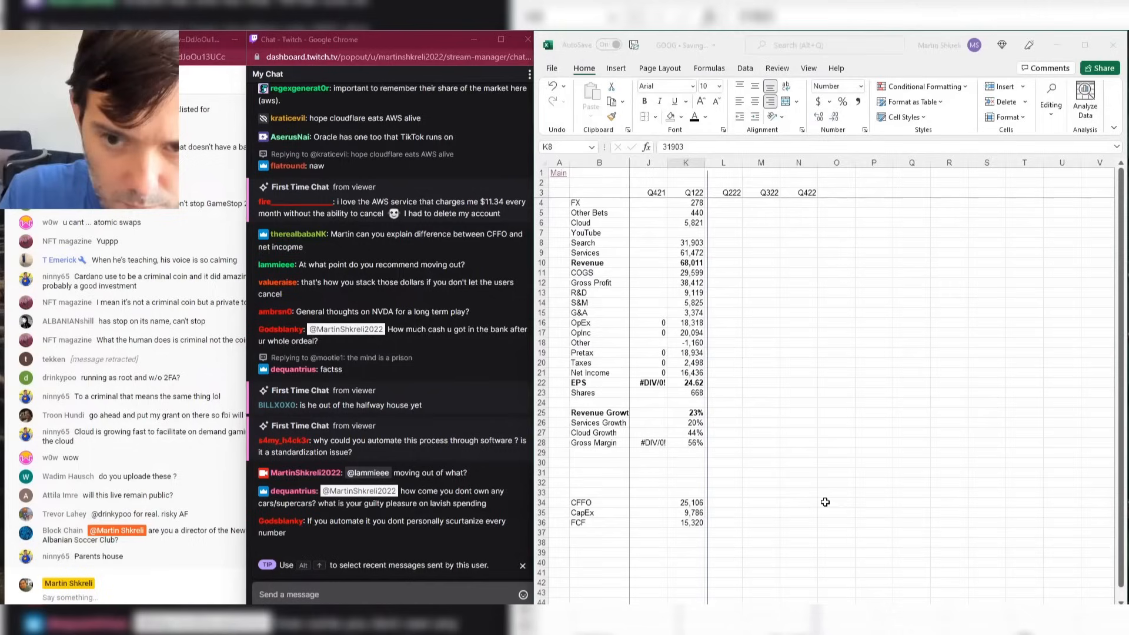
key("Up")
type("6885")
key("Return")
Insert a blank row between Cloud and YouTube and select its Q122 cell K7.
key("Up")
key("shift+space")
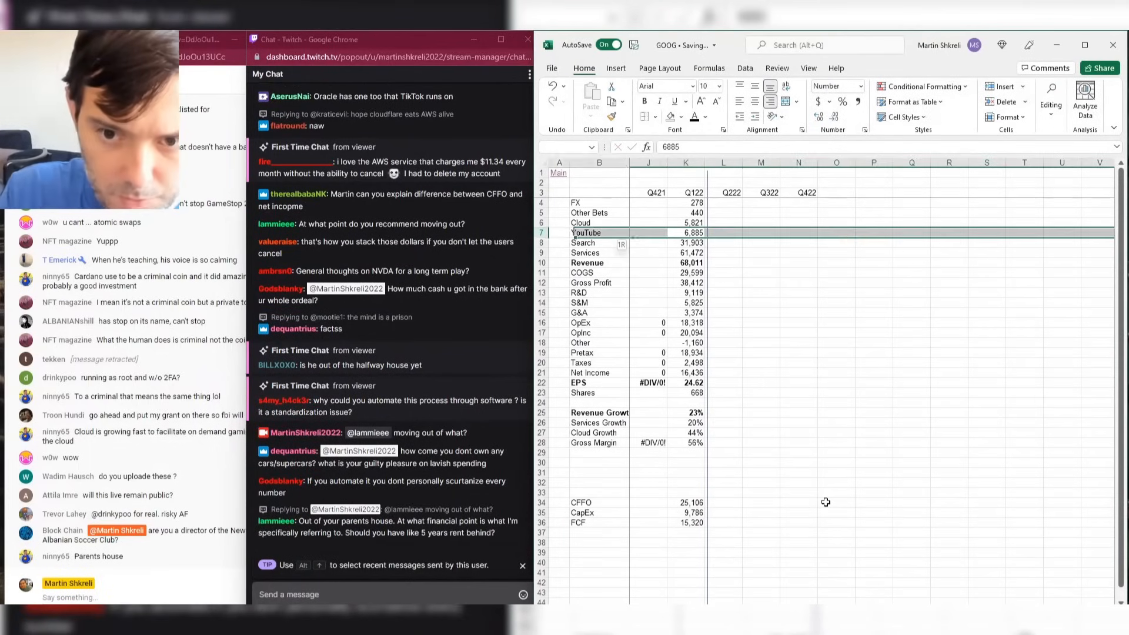
key("ctrl+shift+plus")
key("Up")
key("Down")
Look up Google Network revenue in the Chrome release, enter 7411 in Excel cell K7, and label the row "Network".
key("alt+Tab")
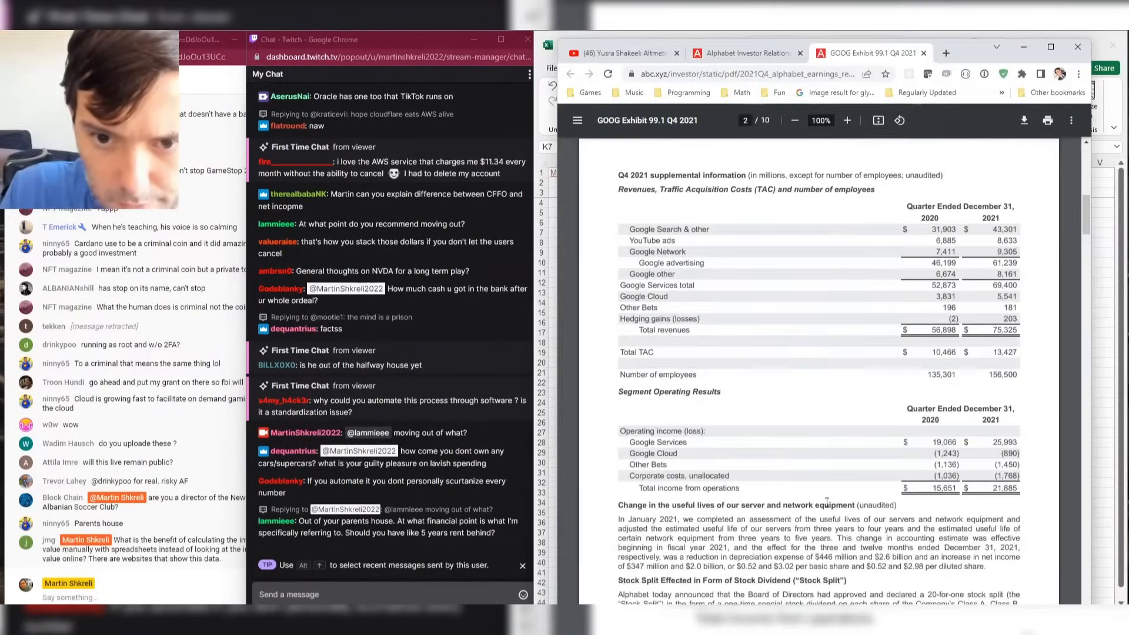
key("alt+Tab")
type("7411")
key("Left")
key("Left")
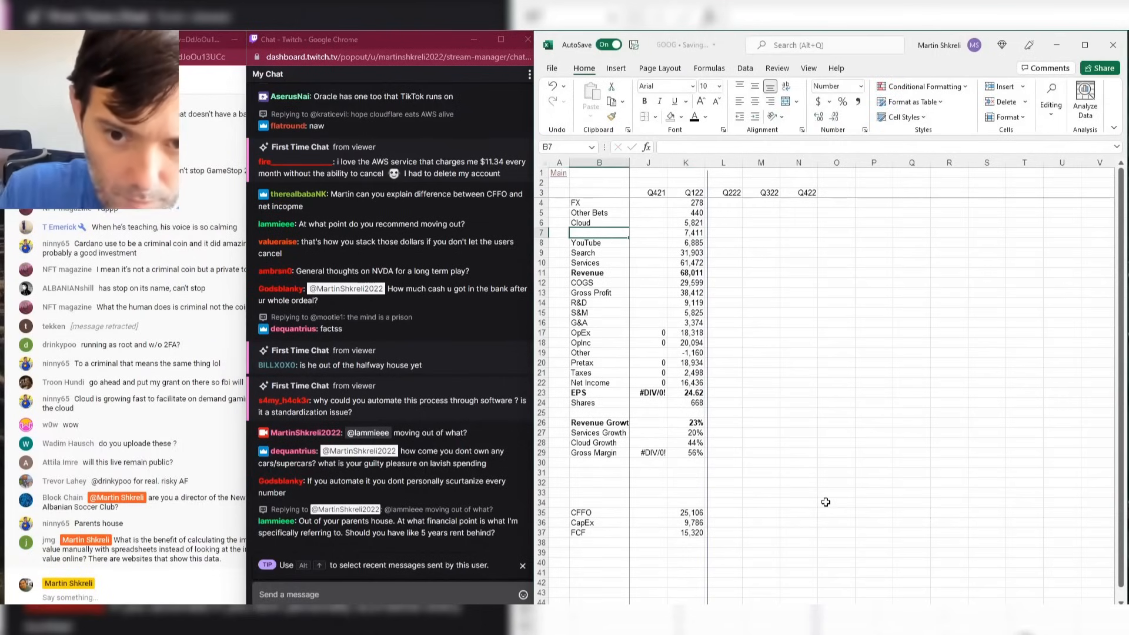
type("Network")
key("Down")
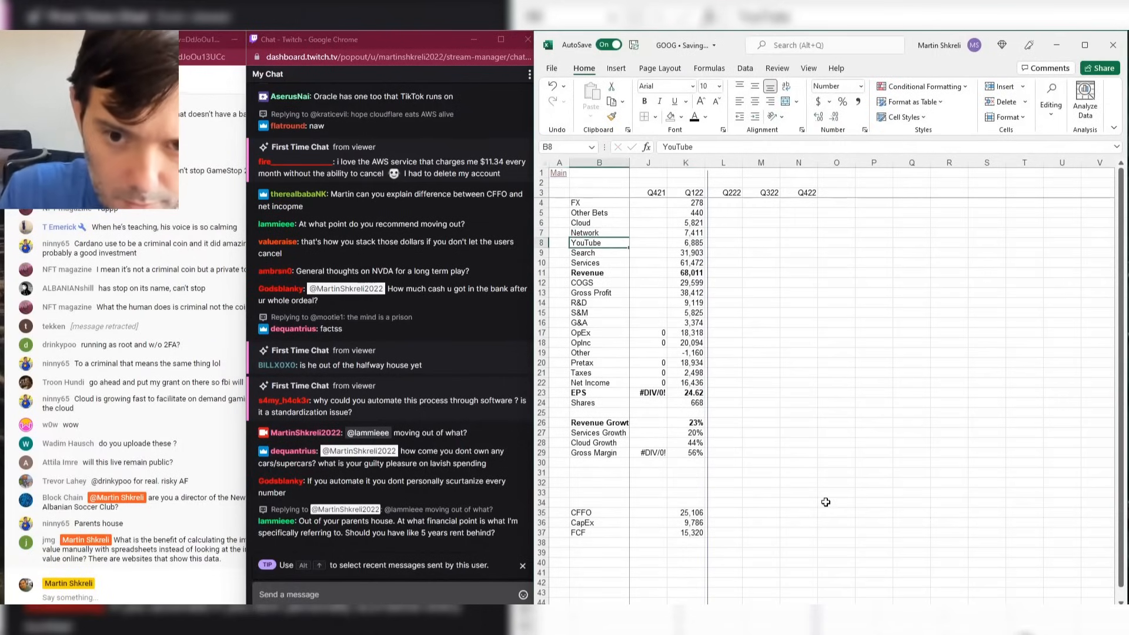
Recheck the segment breakdown in the Chrome earnings release, and insert a blank row between Cloud and Network in Excel.
key("Right")
key("ctrl+Right")
key("Down")
key("alt+Tab")
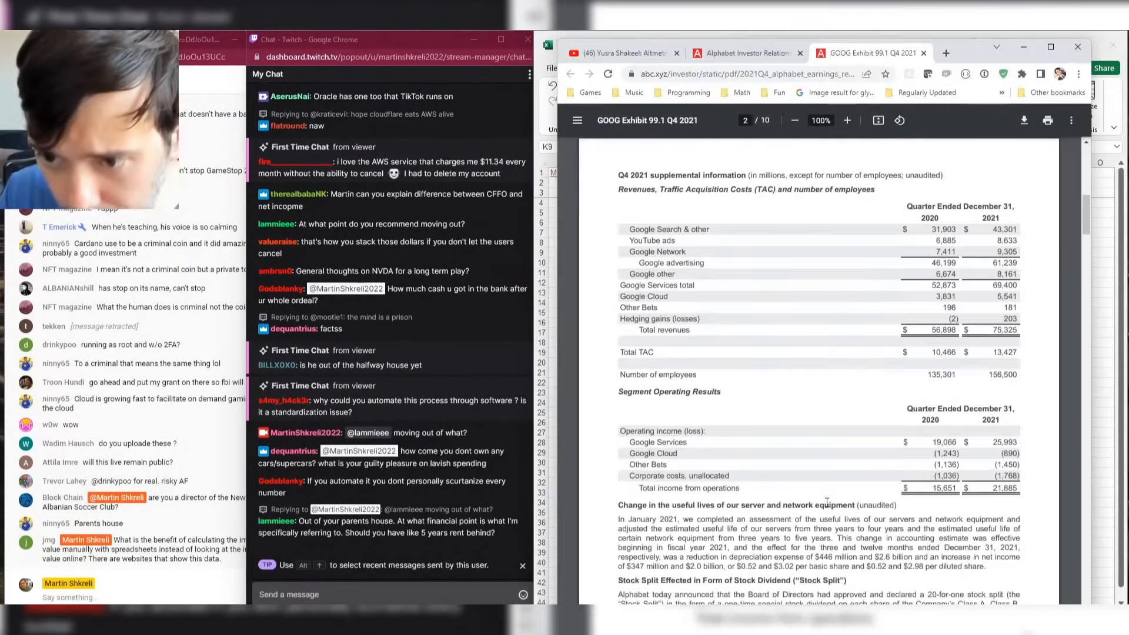
key("alt+Tab")
key("Up")
key("Up")
key("shift+space")
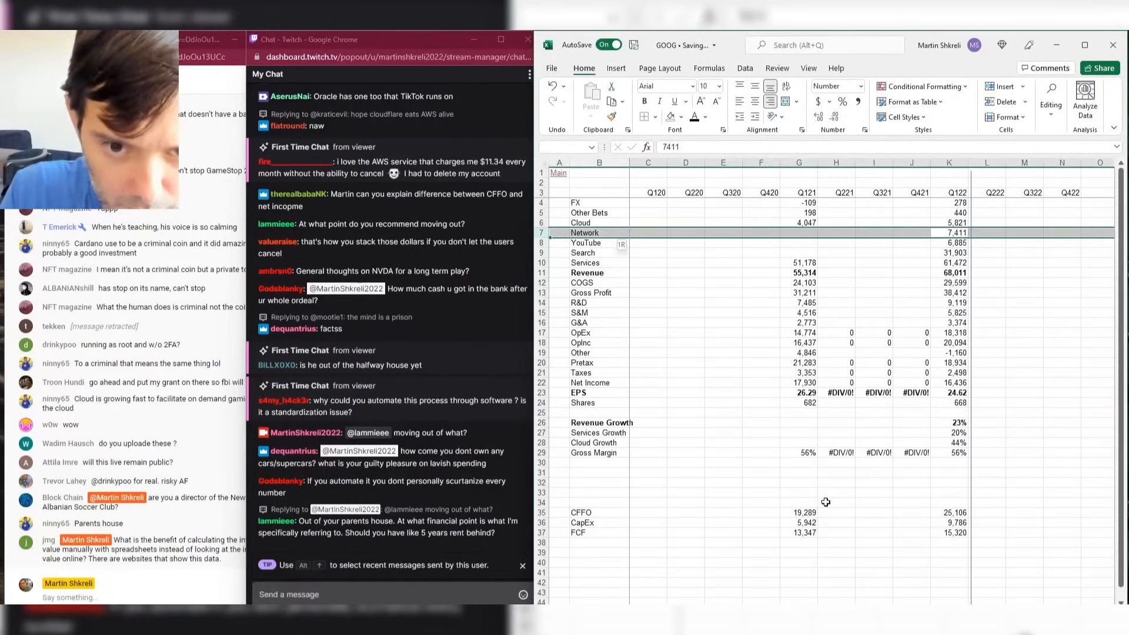
key("ctrl+shift+plus")
key("ctrl+Left")
key("Right")
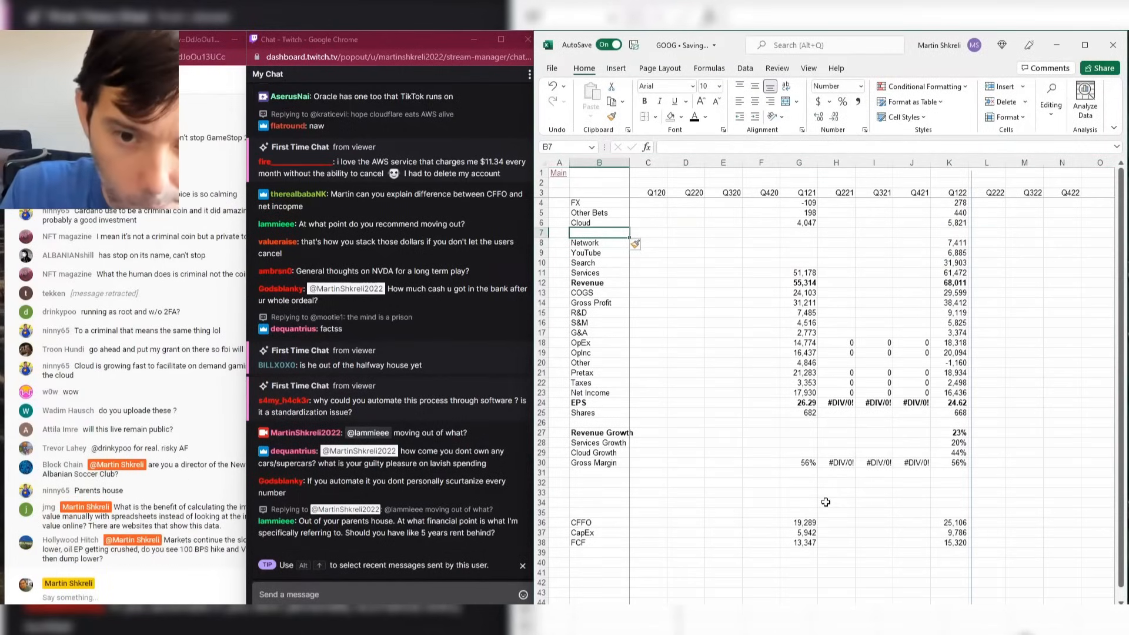
Label the blank row 7 between Cloud and Network "Other Services".
type("Other SEr")
key("BackSpace")
key("BackSpace")
key("BackSpace")
key("BackSpace")
key("BackSpace")
key("BackSpace")
key("BackSpace")
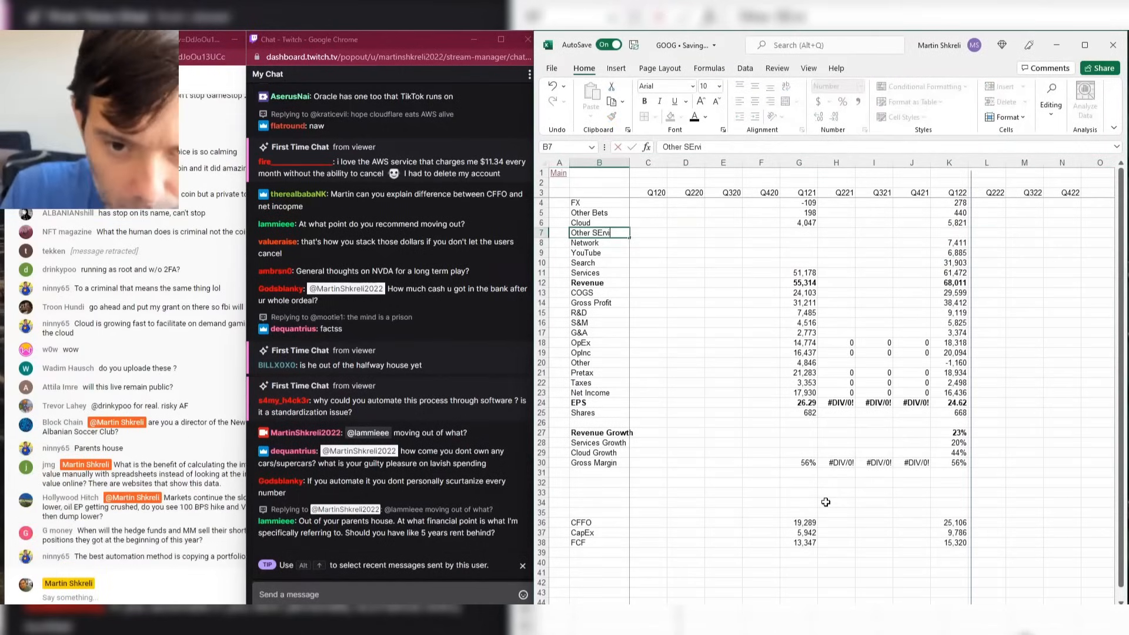
type("ervices")
key("Return")
key("Up")
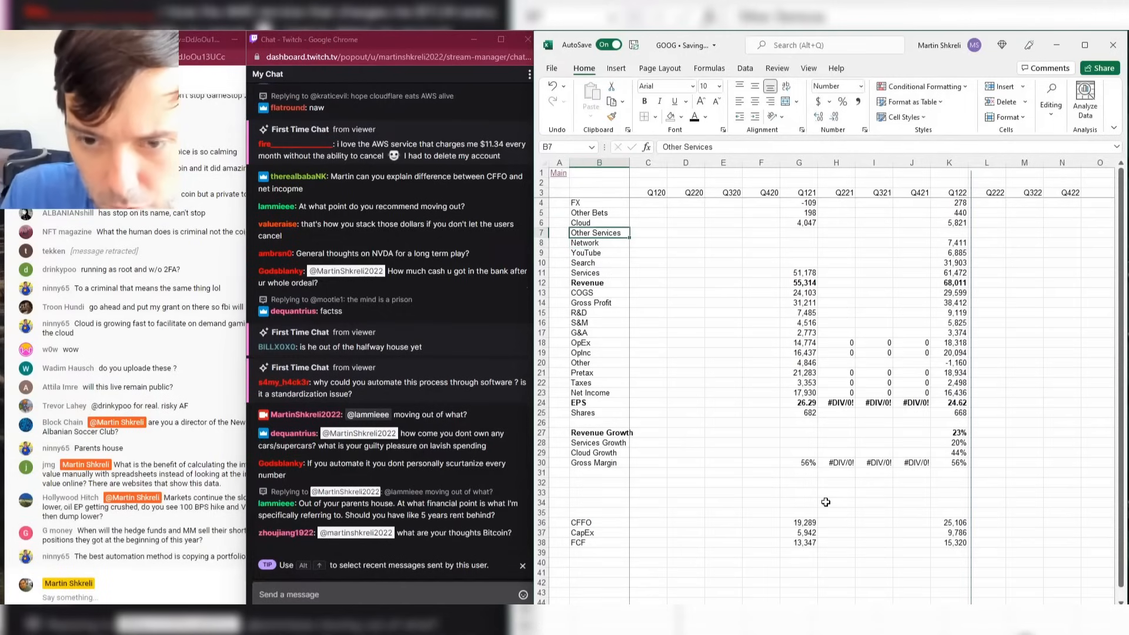
Select the Q122 cell in the Other Services row and look up Google other revenue in the Chrome earnings release.
key("Right")
key("Right")
key("Right")
key("Right")
key("Right")
key("Right")
key("Right")
key("Right")
key("Right")
key("alt+Tab")
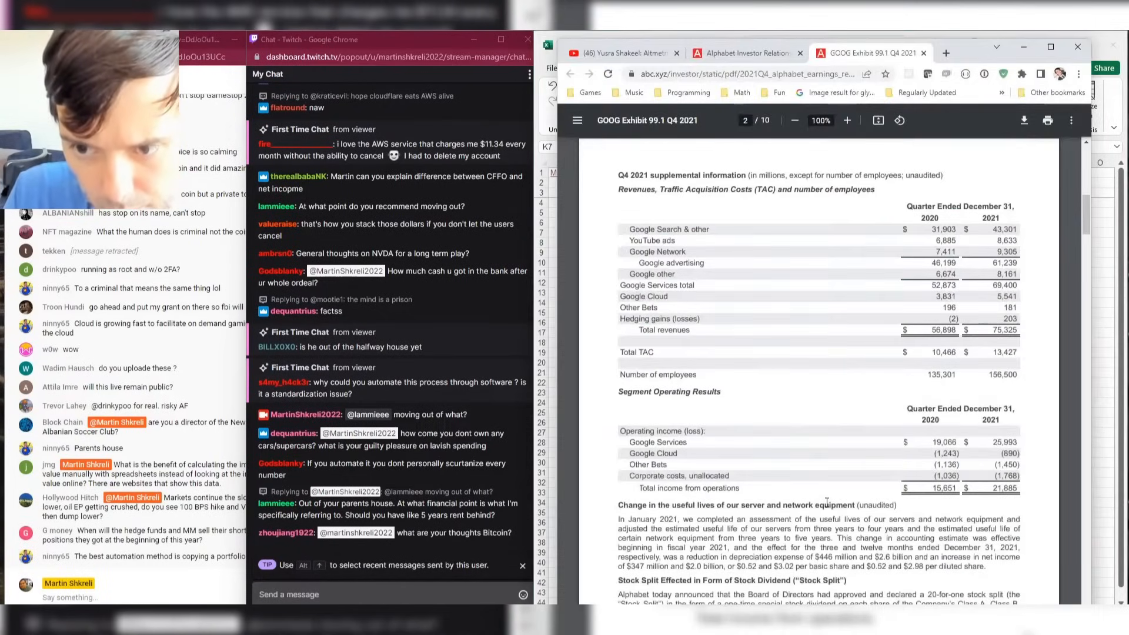
Copy the Q122 values for Network, YouTube and Search into the Q121 column.
key("alt+Tab")
key("alt+Tab")
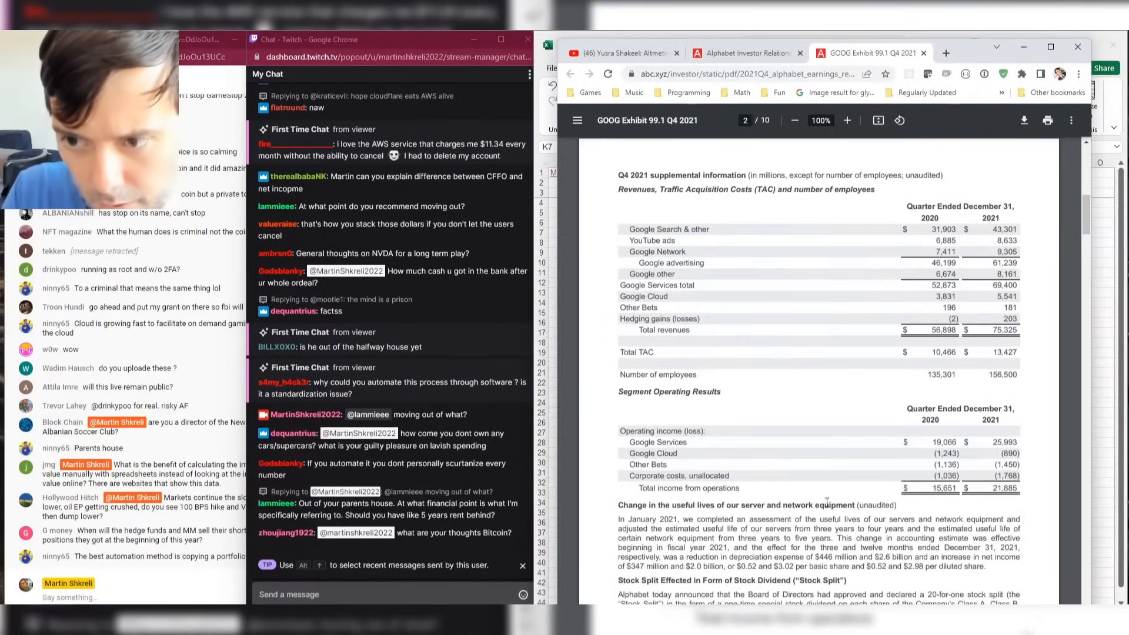
key("alt+Tab")
key("Down")
key("shift+Down")
key("shift+Down")
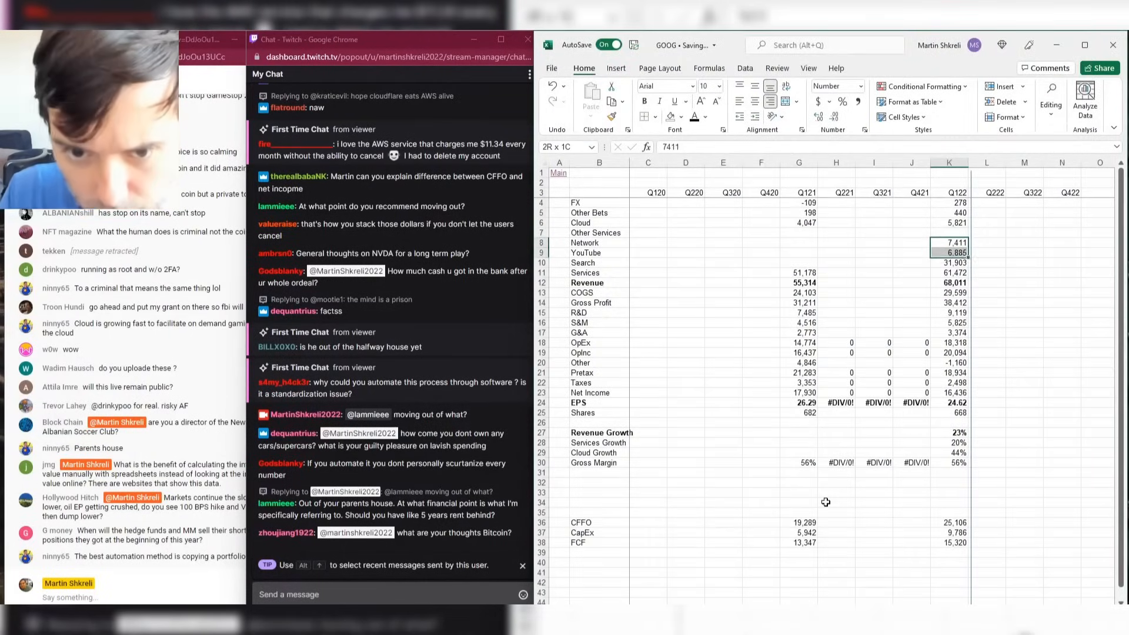
key("ctrl+c")
key("Left")
key("Left")
key("Left")
key("Left")
key("ctrl+v")
key("Escape")
key("Right")
key("Right")
key("Right")
key("Right")
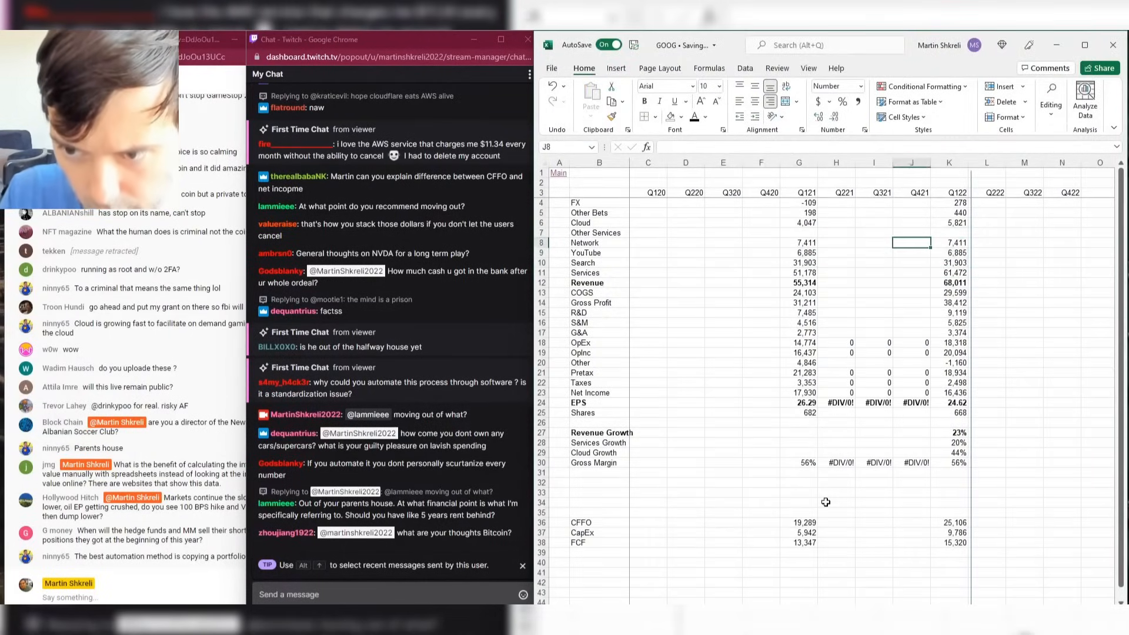
Set the Q122 Search revenue to 43,301 from the December 2021 quarter in the earnings PDF.
key("alt+Tab")
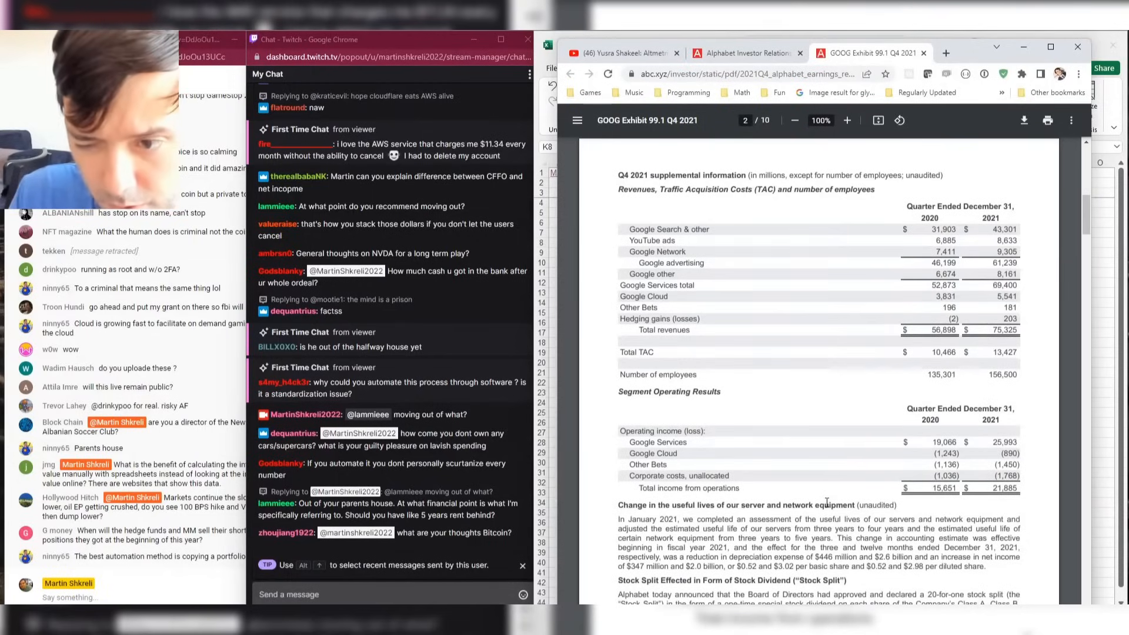
key("alt+Tab")
key("Down")
key("Down")
key("alt+Tab")
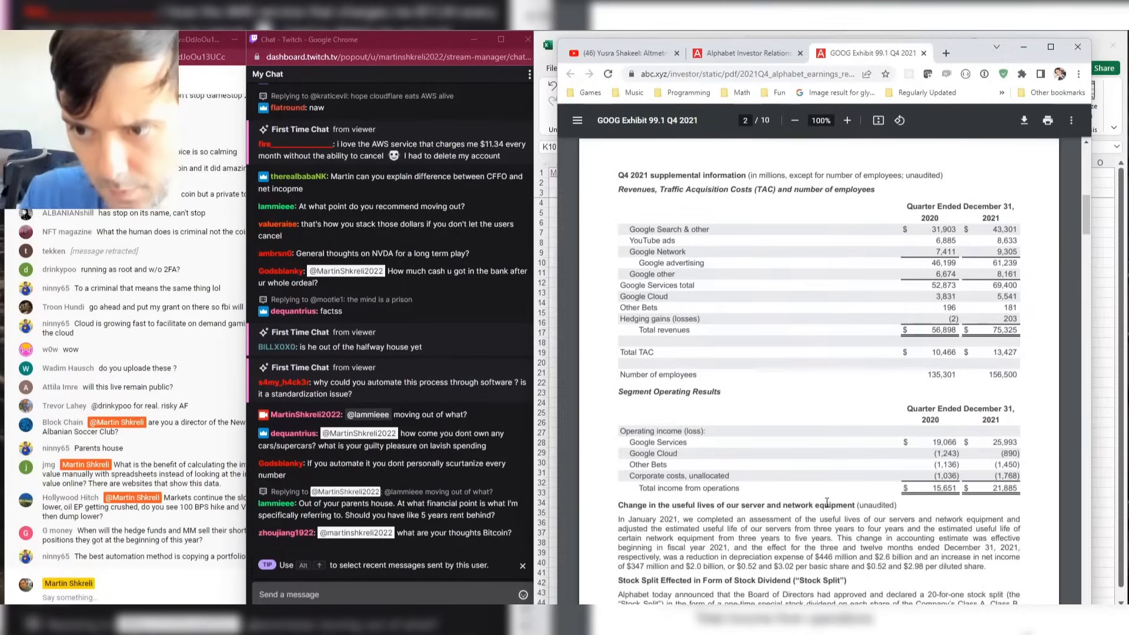
key("alt+Tab")
key("Up")
Set the Q122 YouTube revenue to 8,633 and the Network revenue to 9,305 from the earnings PDF.
key("alt+Tab")
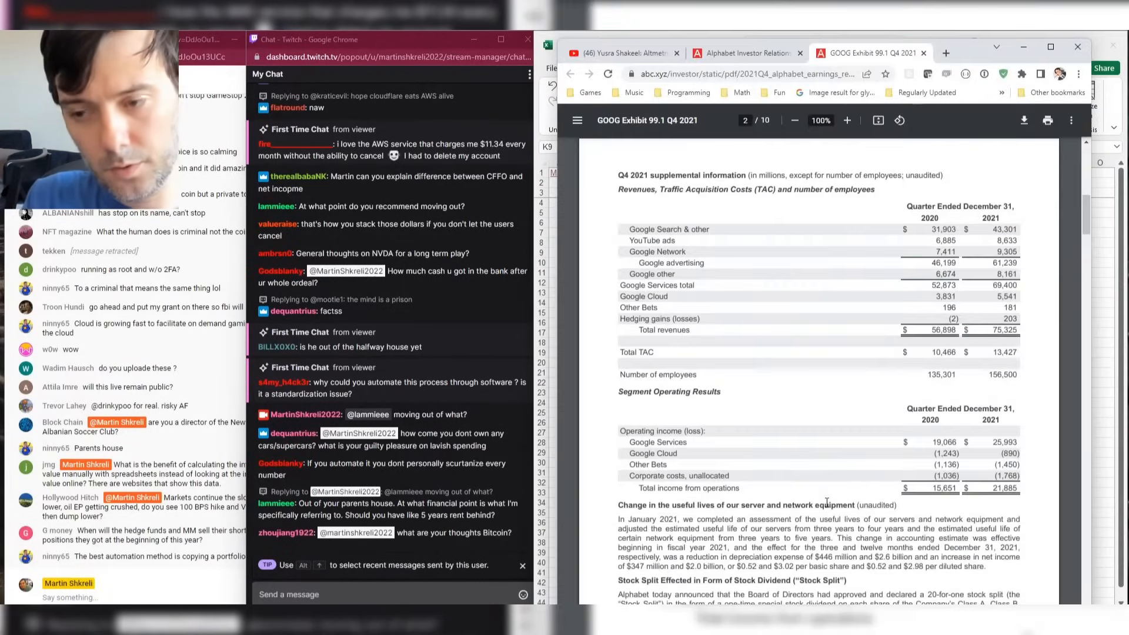
key("alt+Tab")
key("Up")
key("alt+Tab")
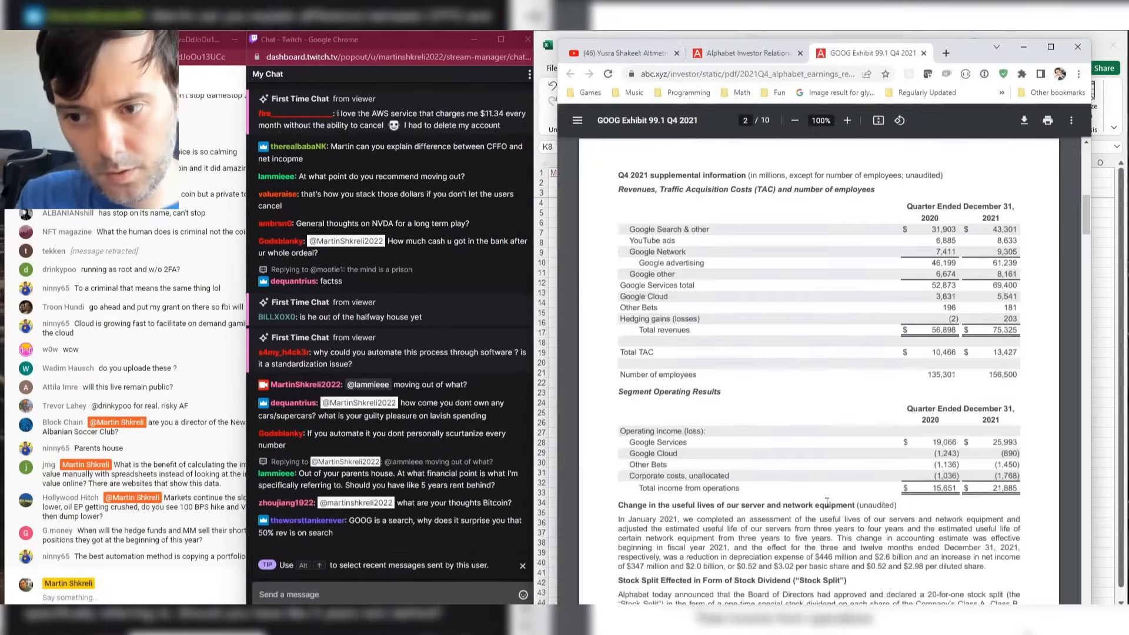
key("alt+Tab")
key("Up")
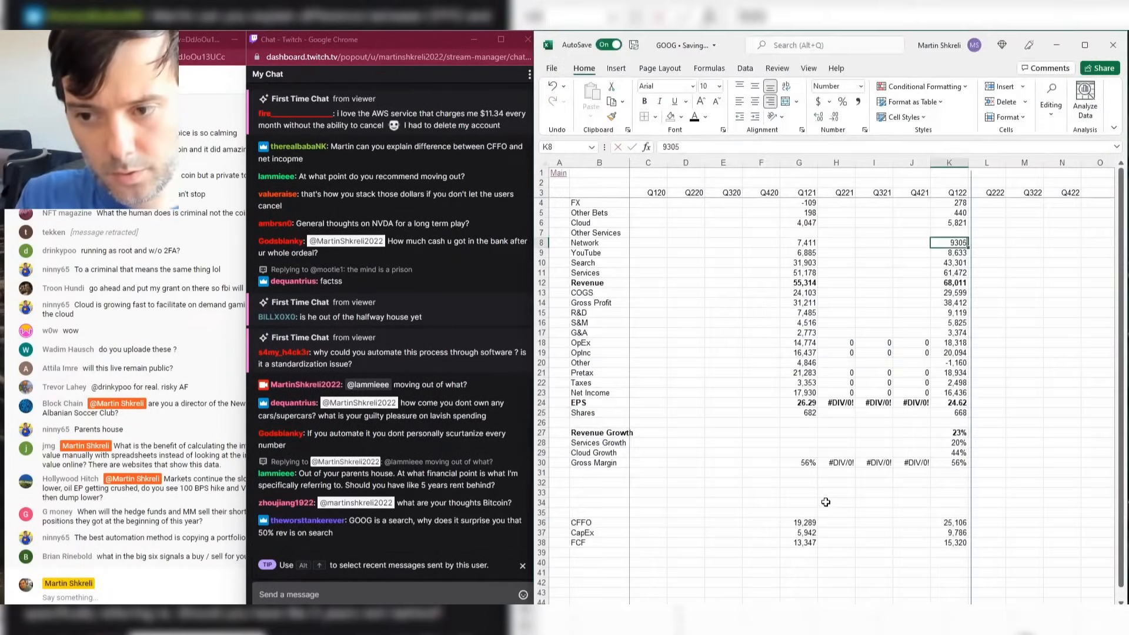
Enter 8,161 as the Q122 Other Services revenue from the earnings PDF.
key("alt+Tab")
key("alt+Tab")
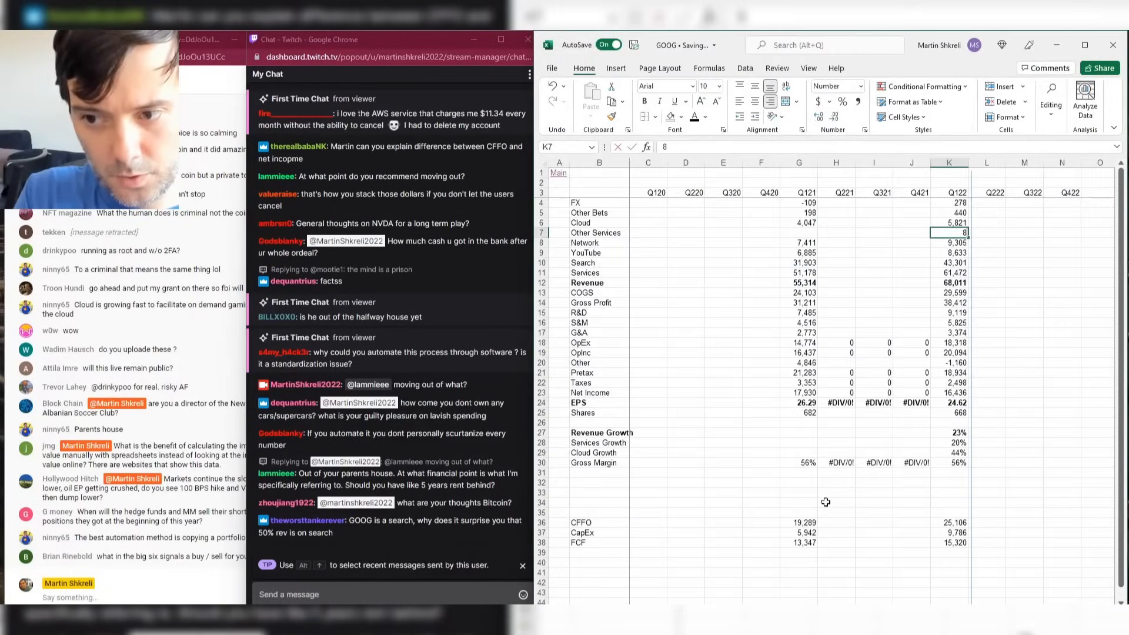
type("815")
key("Return")
key("alt+Tab")
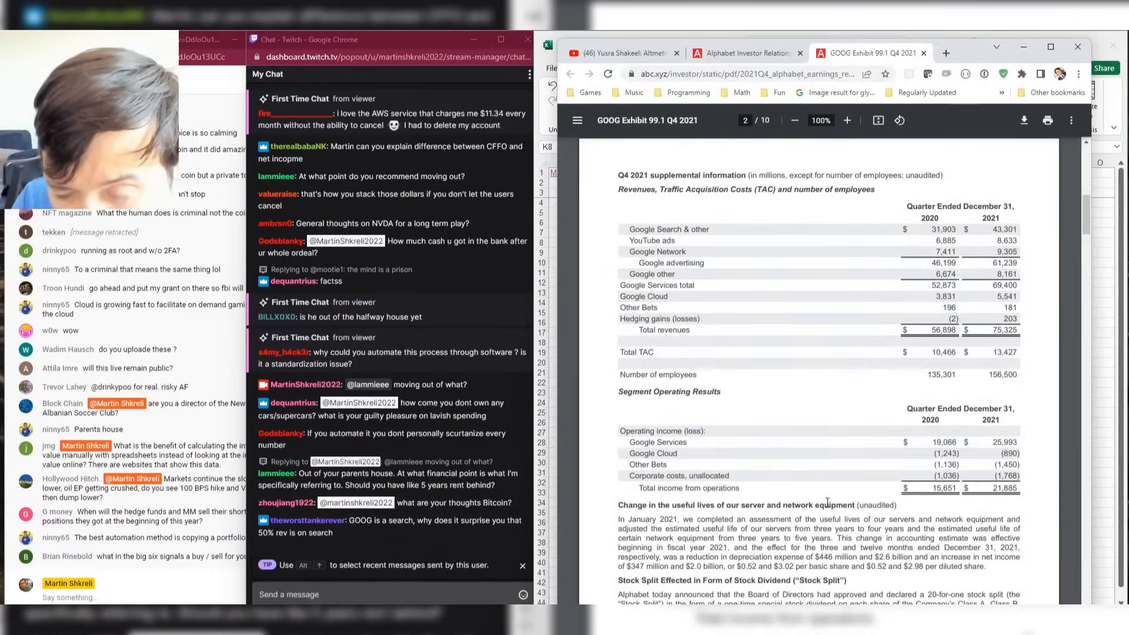
key("alt+Tab")
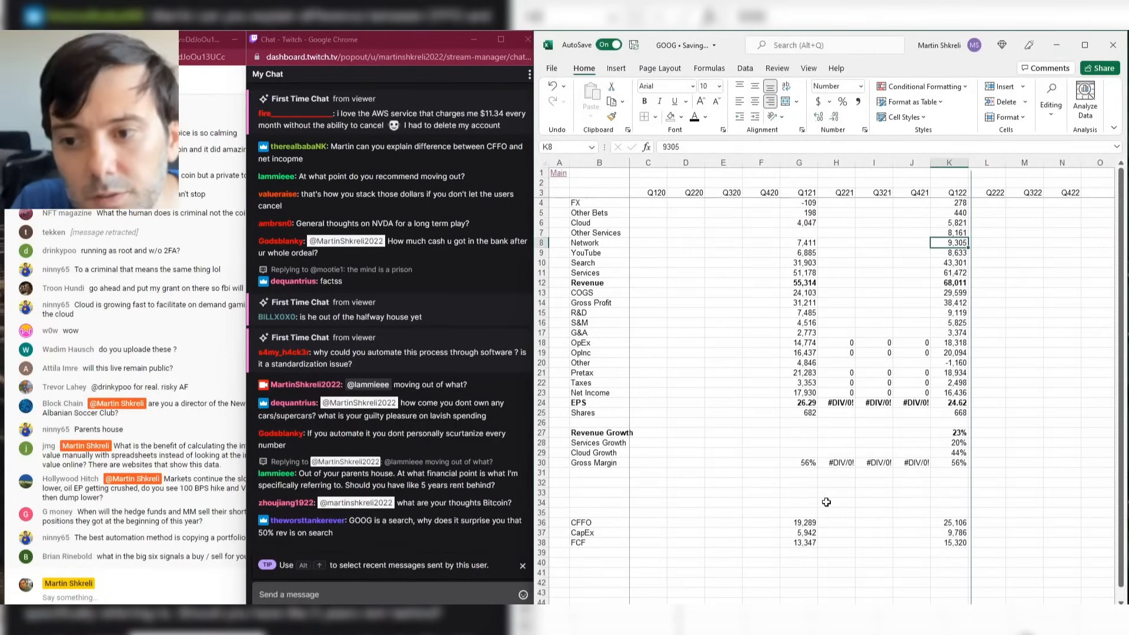
Undo the services revenue entries, labels and inserted rows back to one blank row between Cloud and Services.
key("ctrl+z")
key("ctrl+z")
key("ctrl+z")
key("ctrl+z")
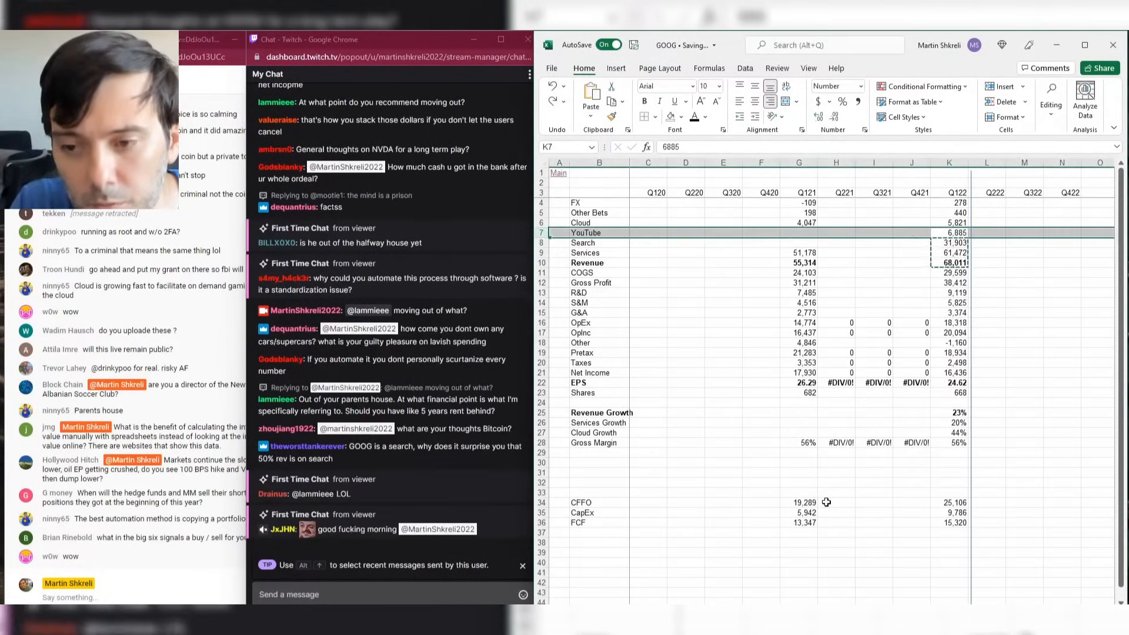
key("ctrl+z")
key("ctrl+z")
key("ctrl+z")
key("ctrl+z")
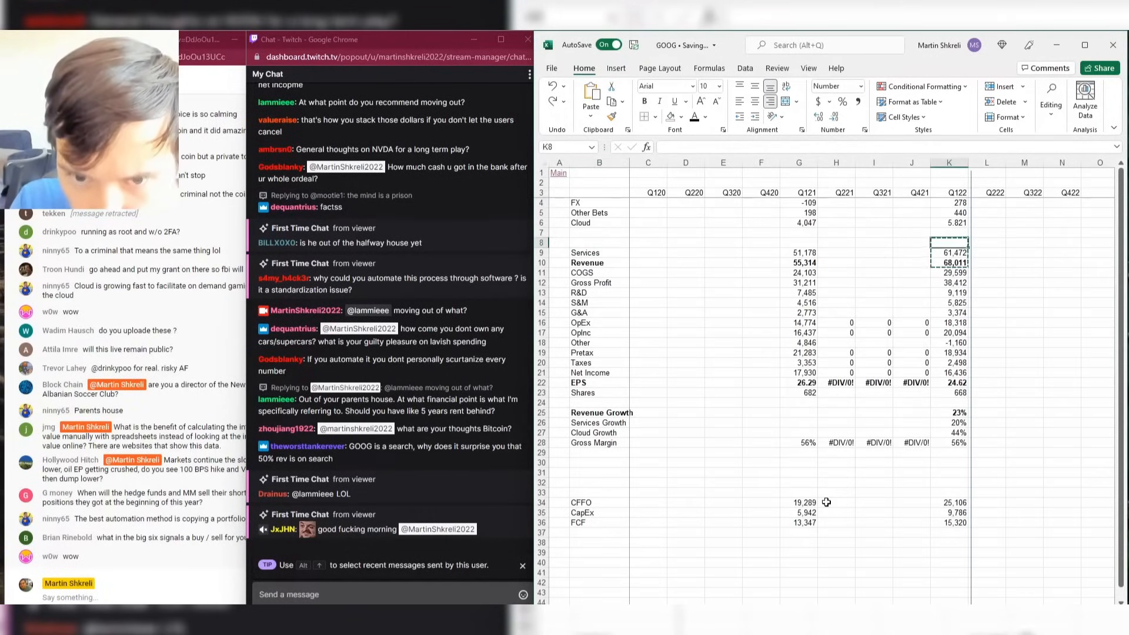
key("ctrl+z")
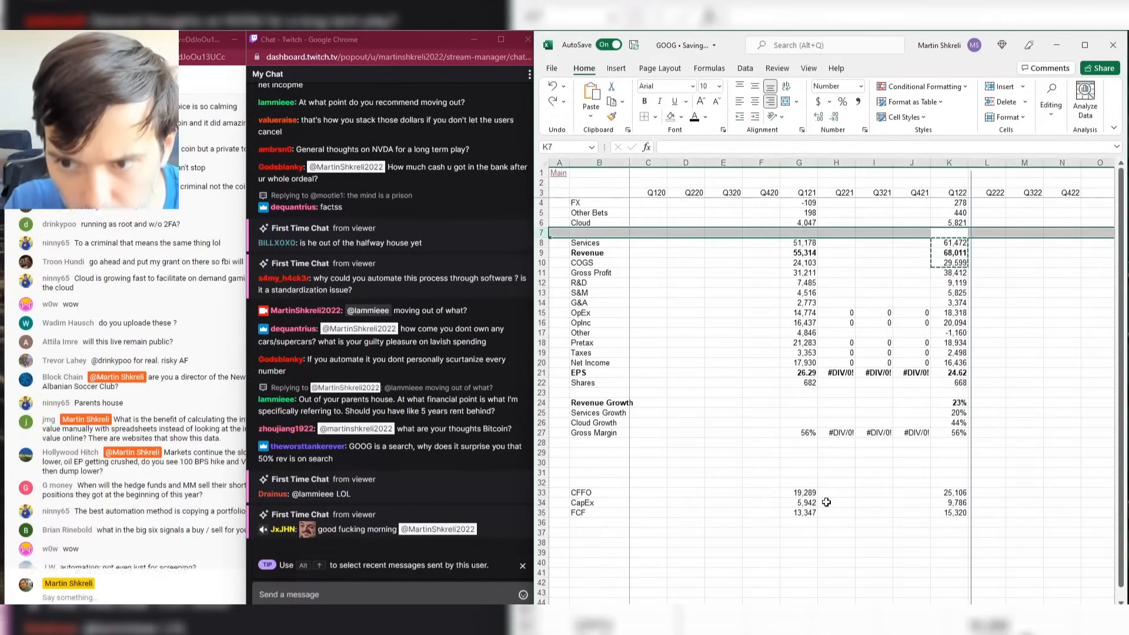
key("Escape")
key("Left")
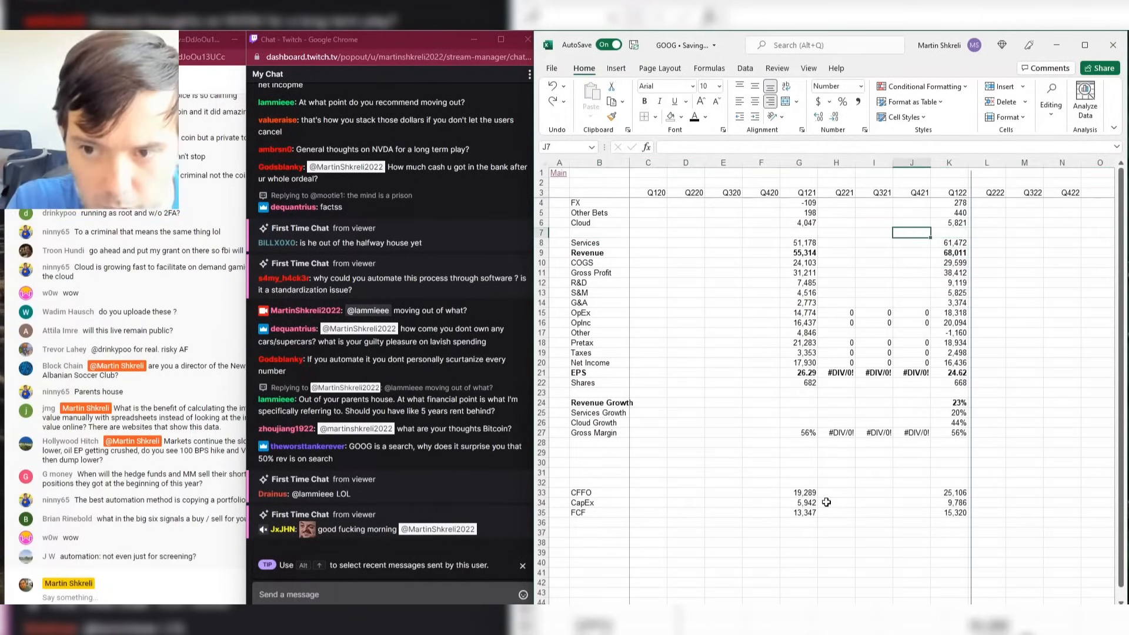
Insert another blank row between Cloud and Services.
key("alt+Tab")
key("alt+Tab")
key("shift+space")
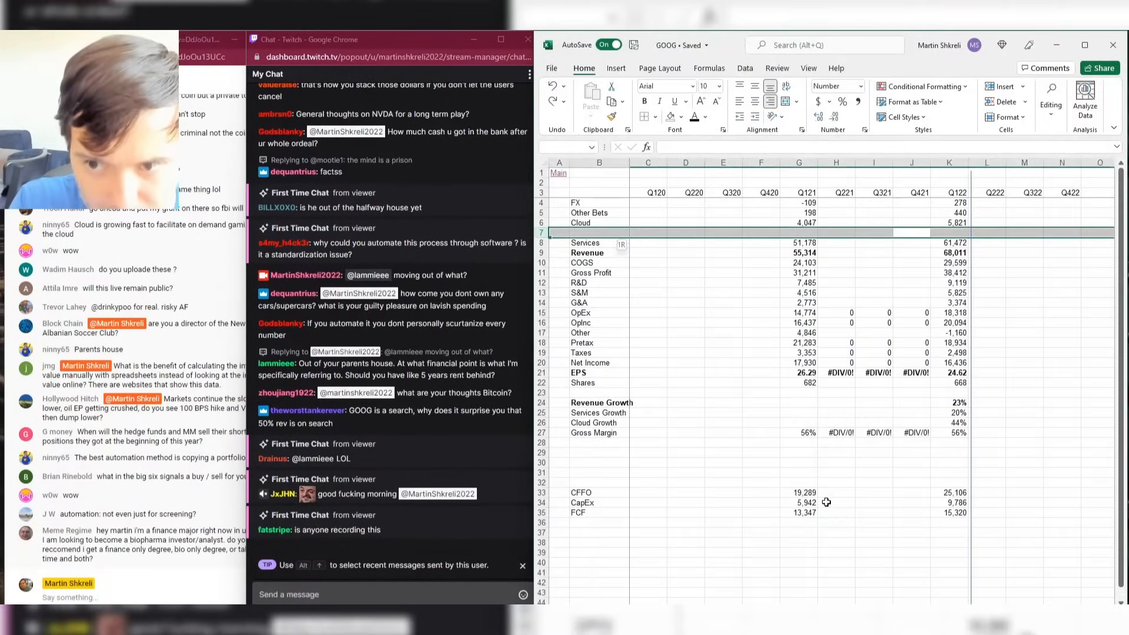
key("ctrl+shift+plus")
key("shift+BackSpace")
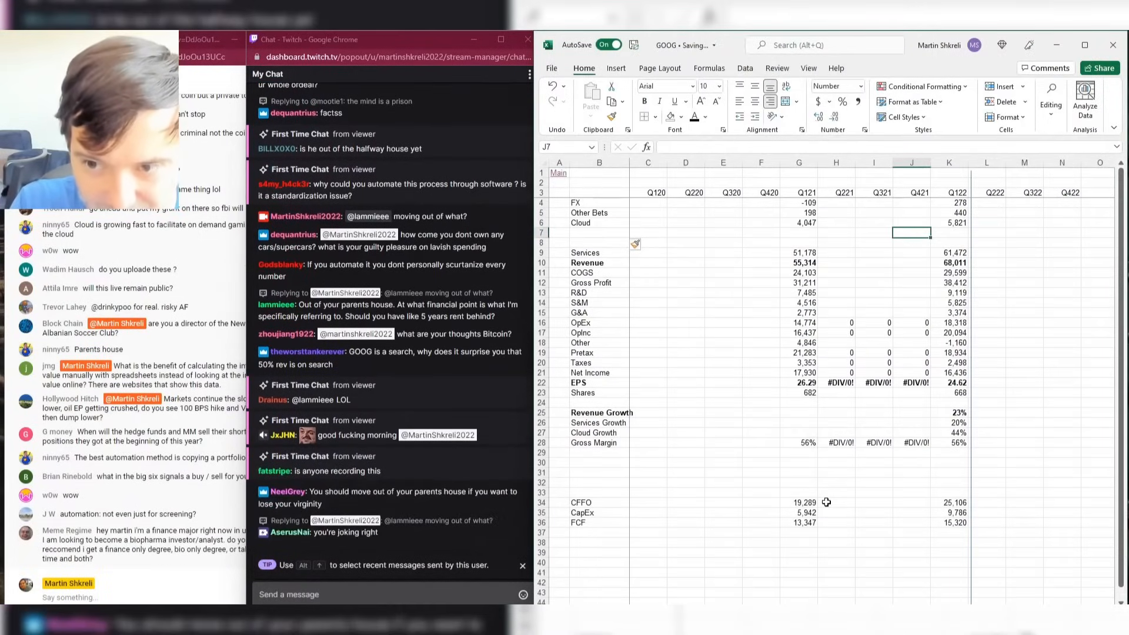
Label the blank row directly above Services "Google Search".
key("alt+Tab")
key("alt+Tab")
key("Return")
key("alt+Tab")
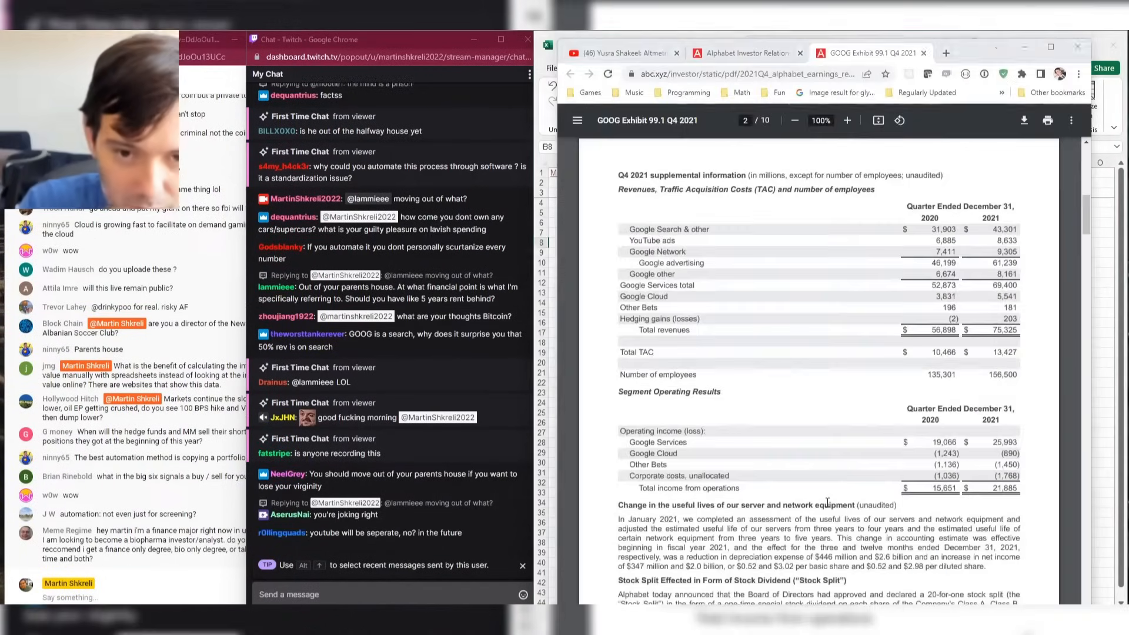
key("alt+Tab")
type("Google Search")
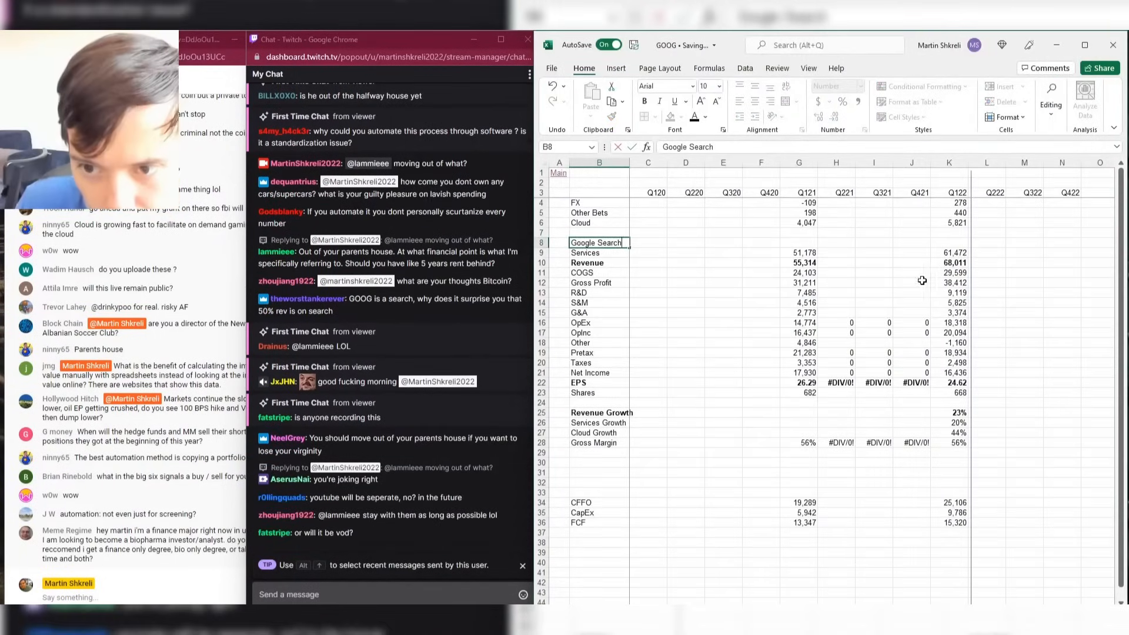
Enter 43,301 as the Q421 Google Search revenue from the earnings PDF.
left_click(915, 243)
key("alt+Tab")
key("alt+Tab")
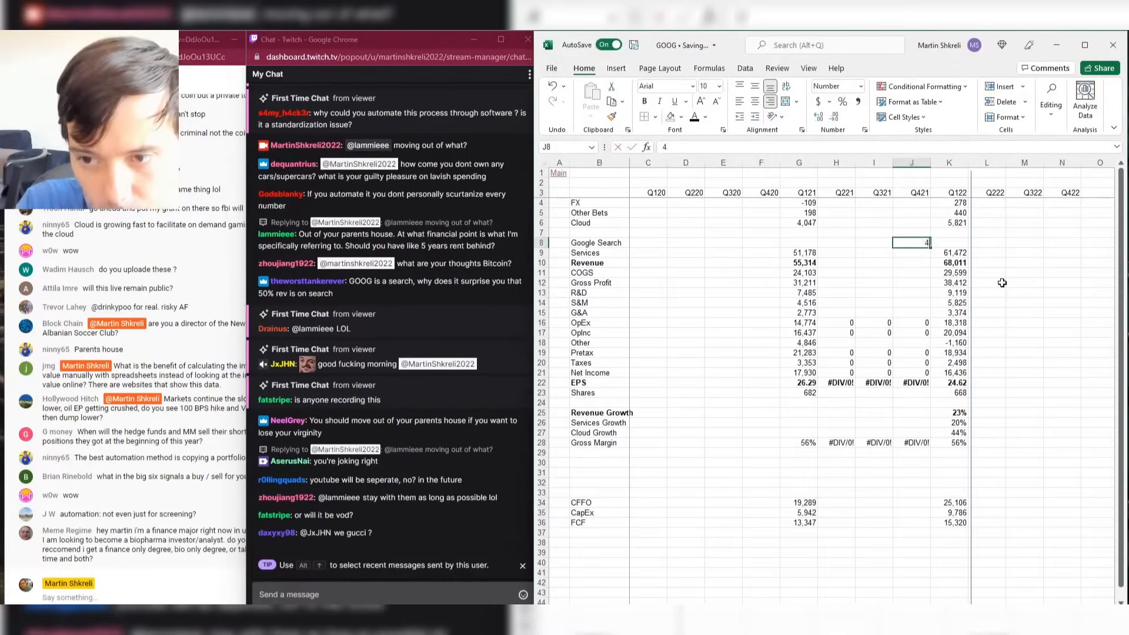
type("43,301")
Enter 31,903 as the Q420 Google Search revenue from the earnings PDF.
key("Left")
key("Left")
key("Left")
key("Left")
key("alt+Tab")
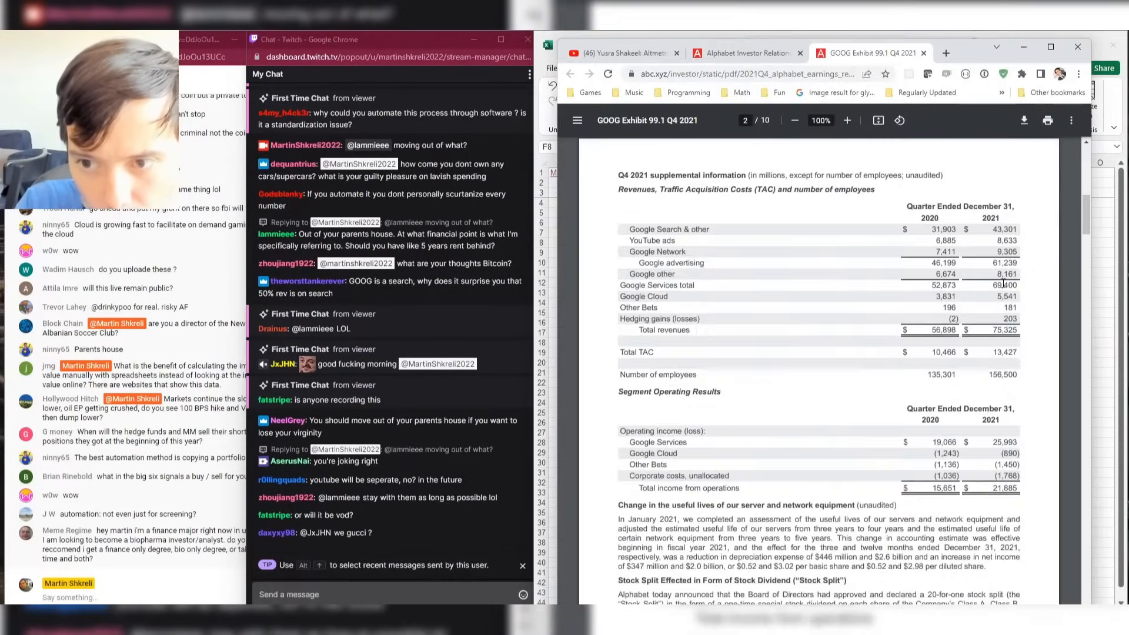
key("alt+Tab")
type("3190")
key("Up")
Label the blank row above Google Search "YouTube".
key("Left")
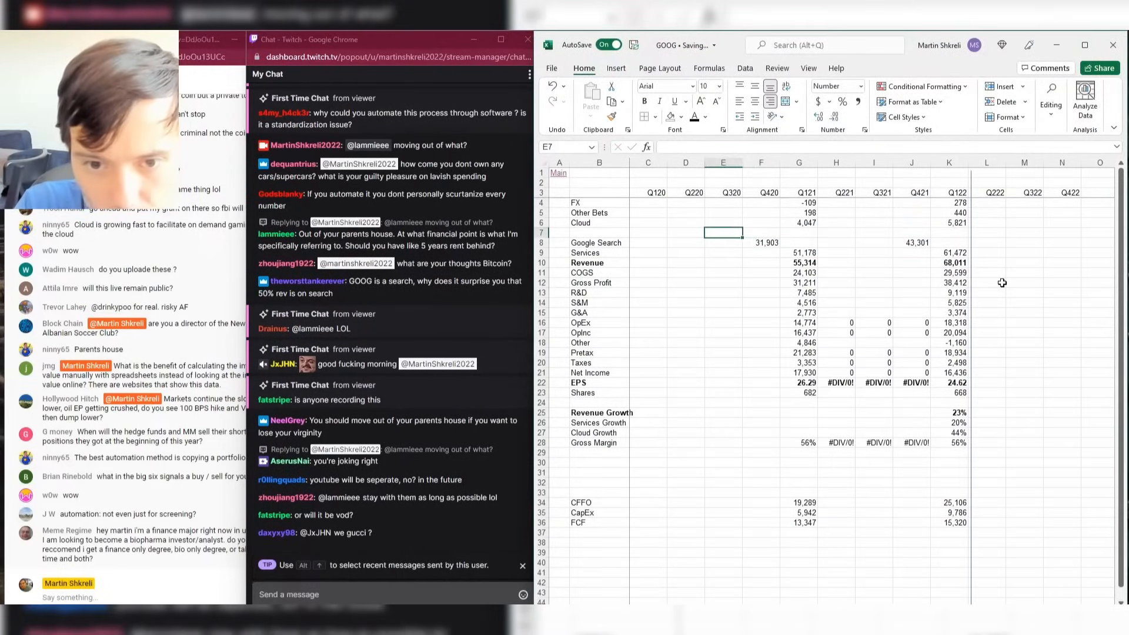
key("Left")
key("Left")
key("Left")
key("alt+Tab")
key("alt+Tab")
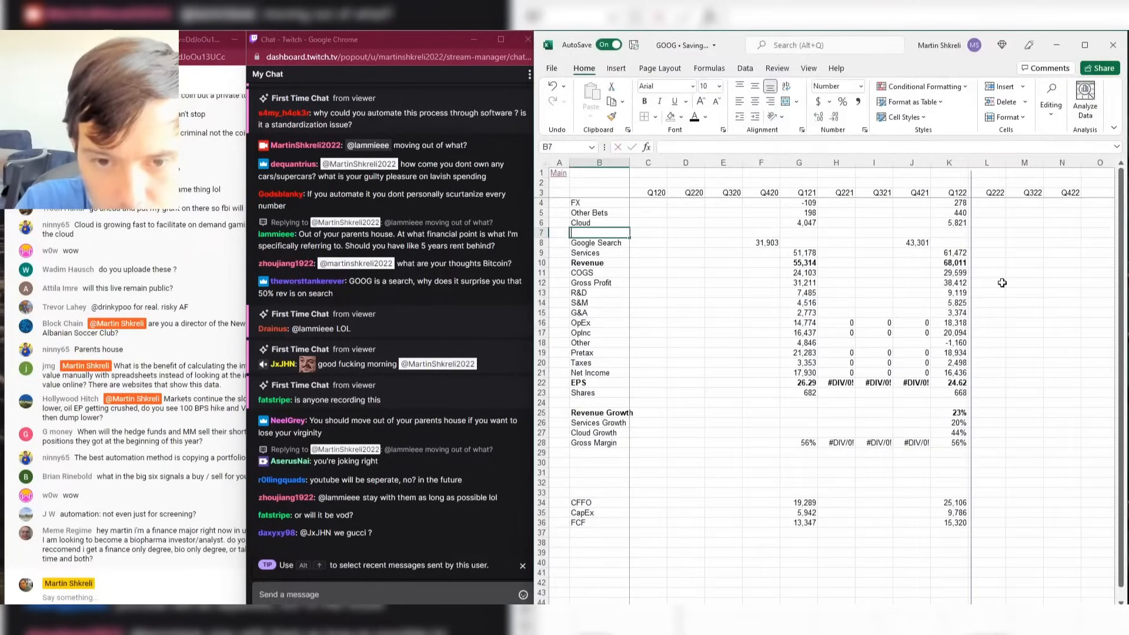
type("YouTube")
key("Return")
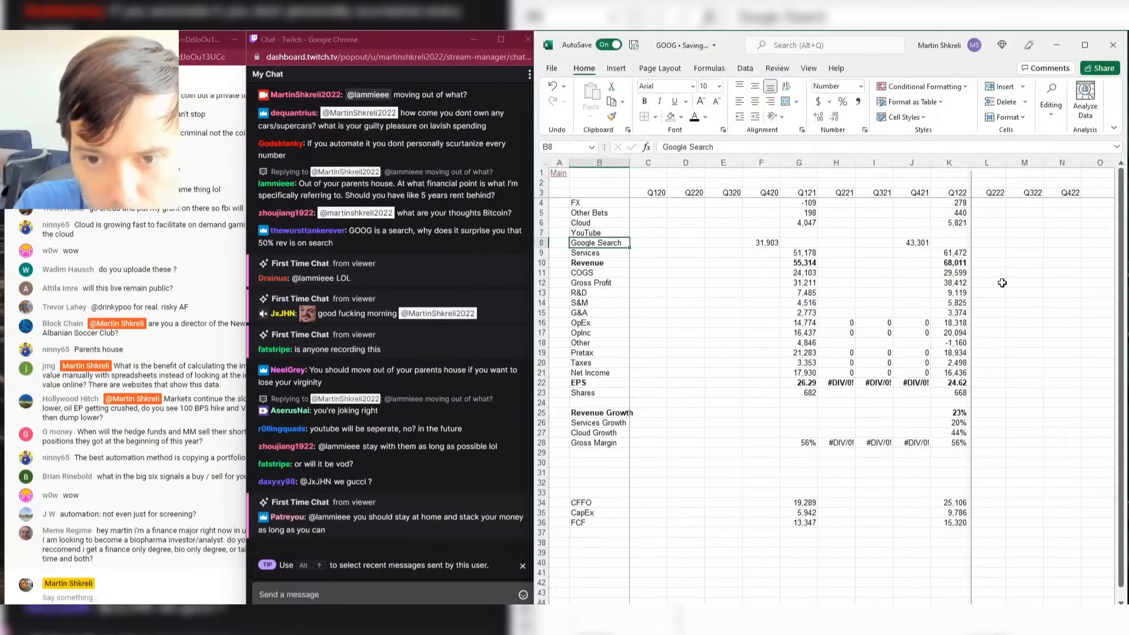
Enter 6,885 as the Q420 YouTube revenue from the earnings PDF.
key("Up")
key("Right")
key("Right")
key("Right")
key("Right")
key("alt+Tab")
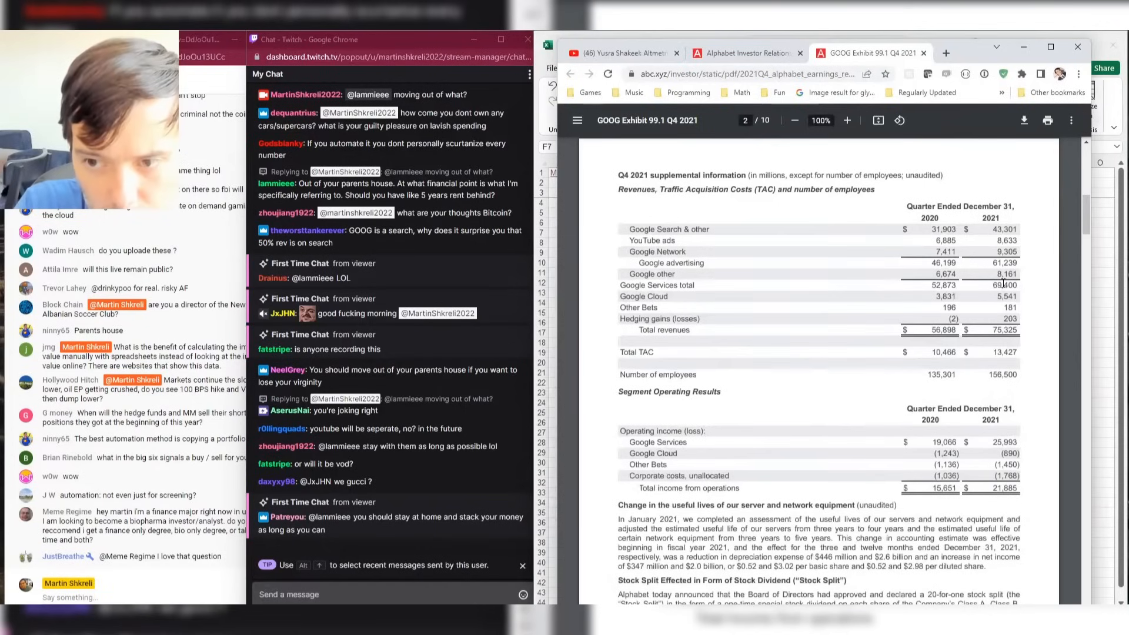
key("alt+Tab")
type("6885")
Enter 8,633 as the Q421 YouTube revenue from the earnings PDF.
key("Right")
key("Right")
key("Right")
key("Right")
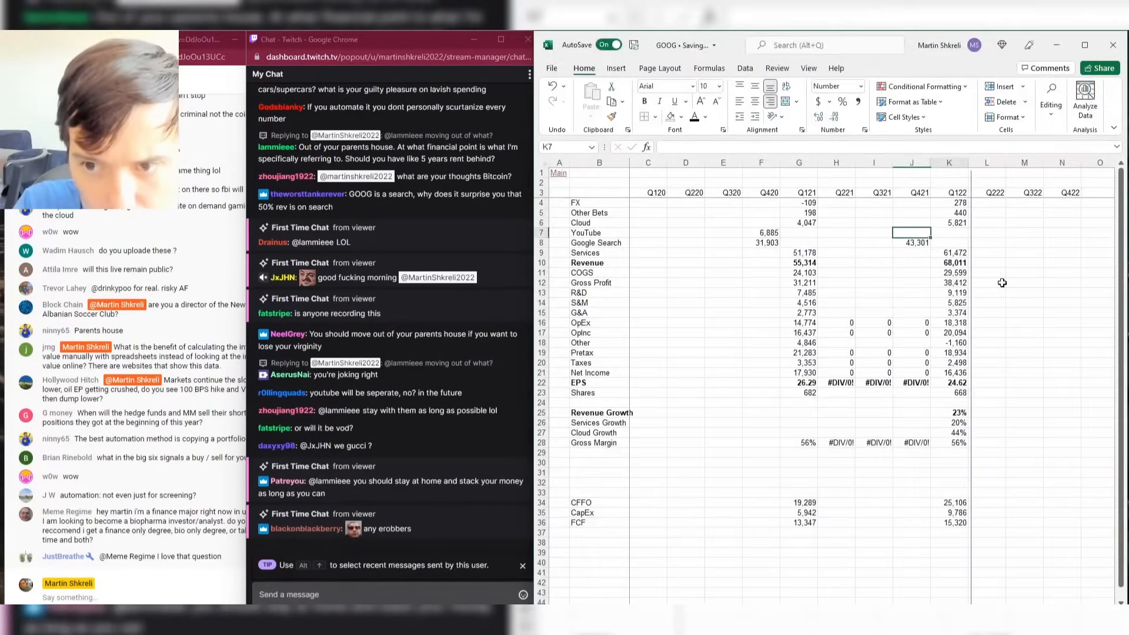
key("alt+Tab")
key("alt+Tab")
key("Left")
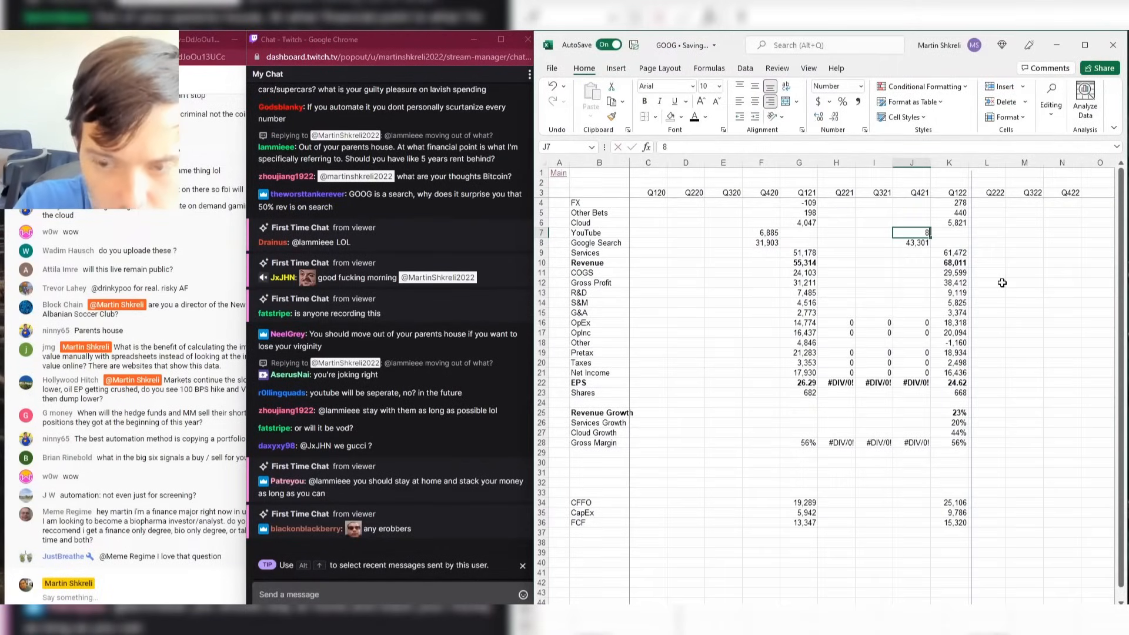
type("8633")
key("Return")
Insert a blank row above the YouTube row.
key("Up")
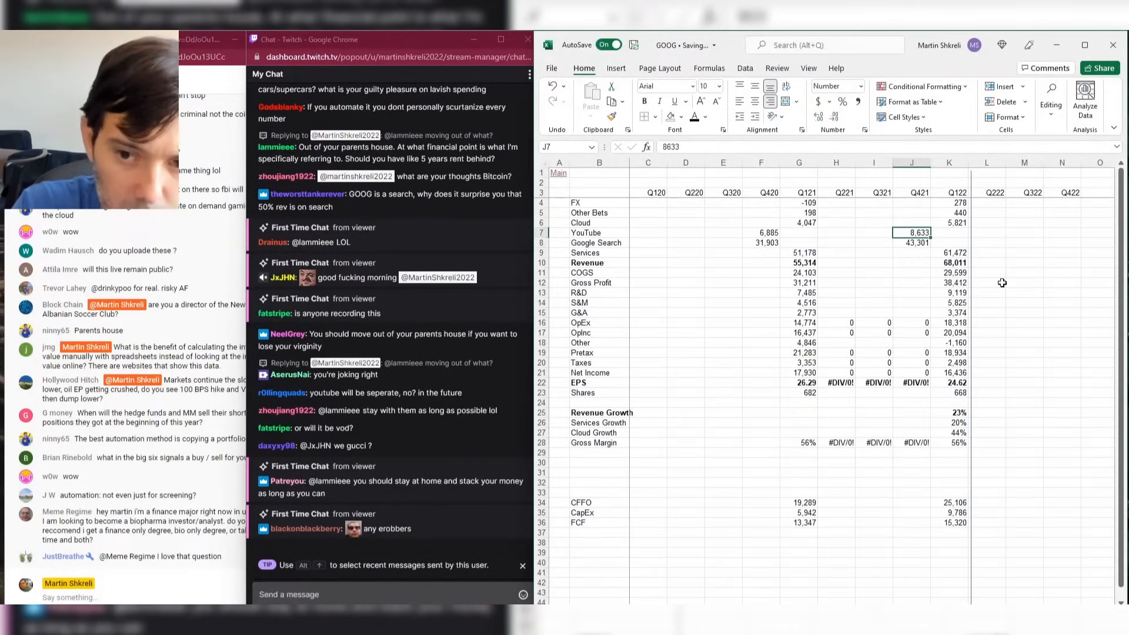
key("shift+space")
key("ctrl+plus")
key("Up")
Enter the Google Network revenue of 9,305 from the earnings PDF in the new row's Q421 cell.
key("alt+Tab")
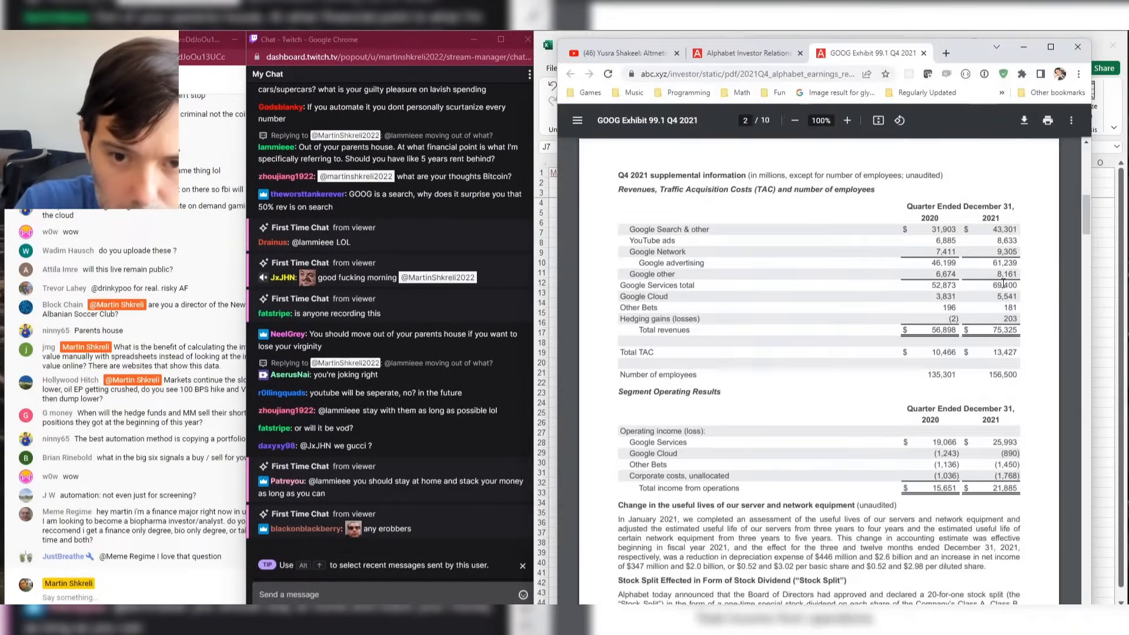
key("alt+Tab")
key("alt+Tab")
key("alt+Tab")
type("9,3")
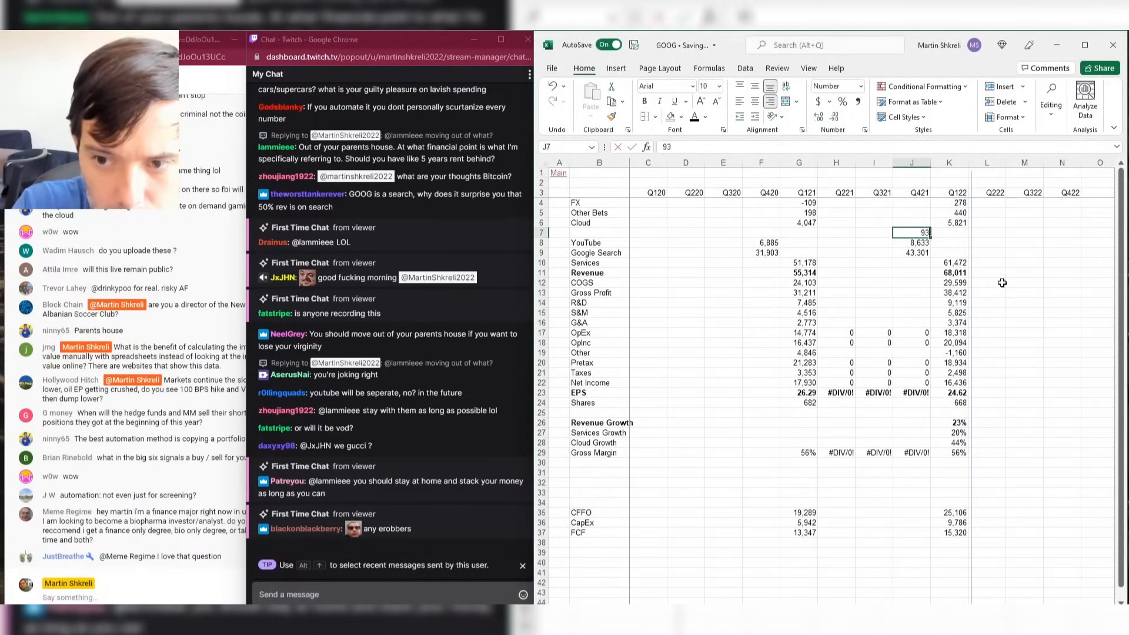
type("05")
Enter the Google Network revenue of 7,411 in the same row's Q420 cell.
key("Left")
key("Left")
key("Left")
key("Left")
type("4")
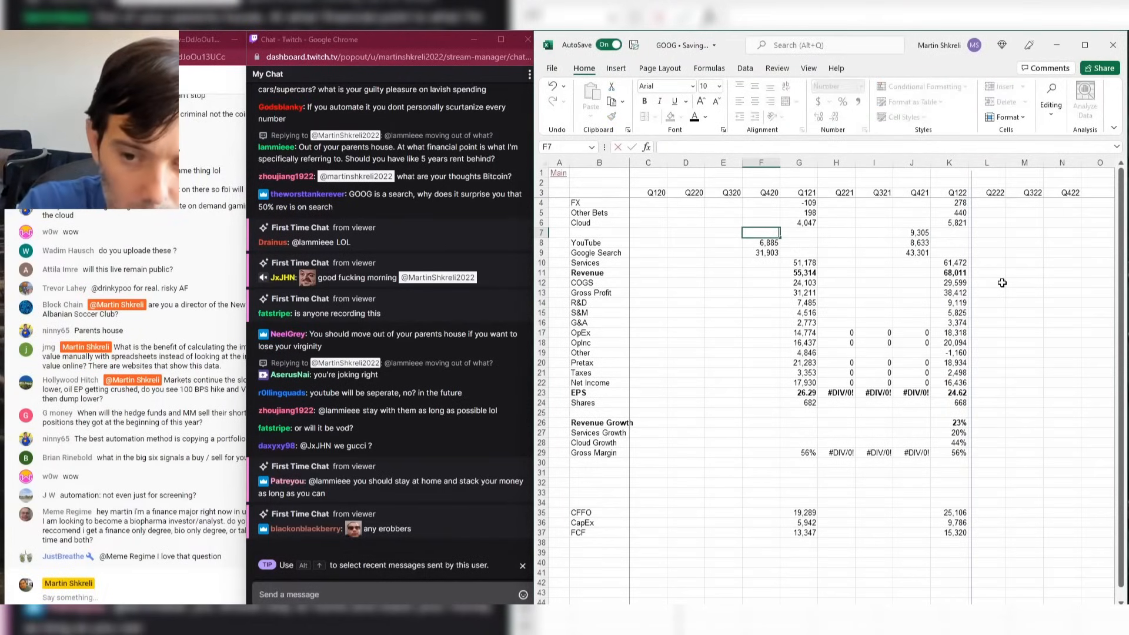
type("7411")
Label the row above YouTube "Network".
key("Left")
key("Left")
key("Left")
key("Left")
type("Networ")
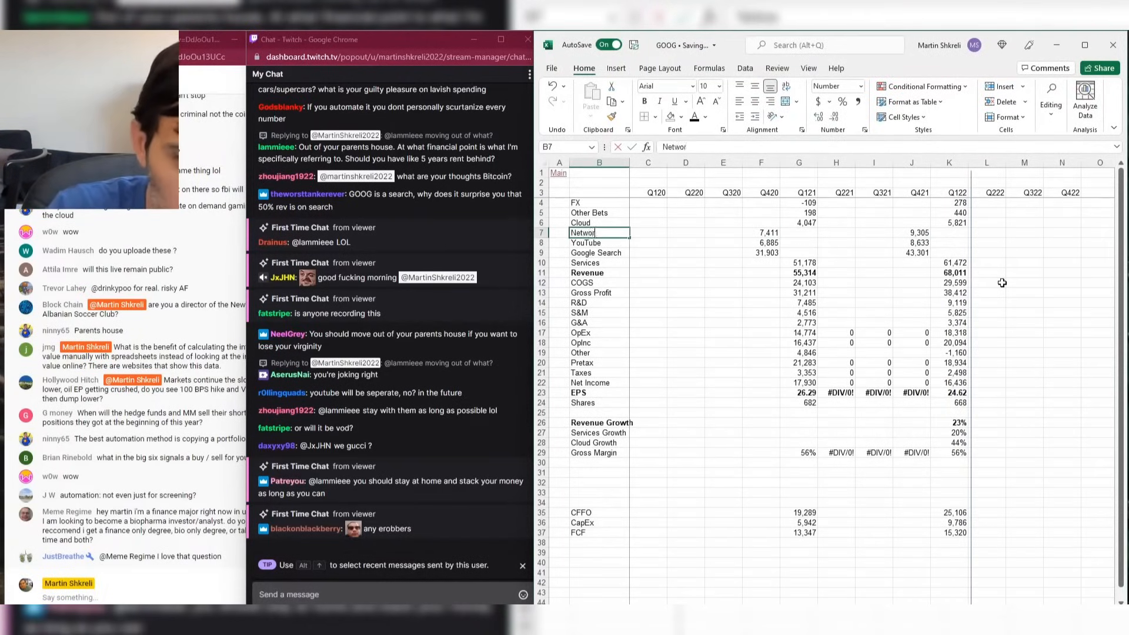
type("k")
key("Down")
type("YouTube")
Insert a blank row above the Network row and consult the earnings PDF for the remaining services revenue.
key("Up")
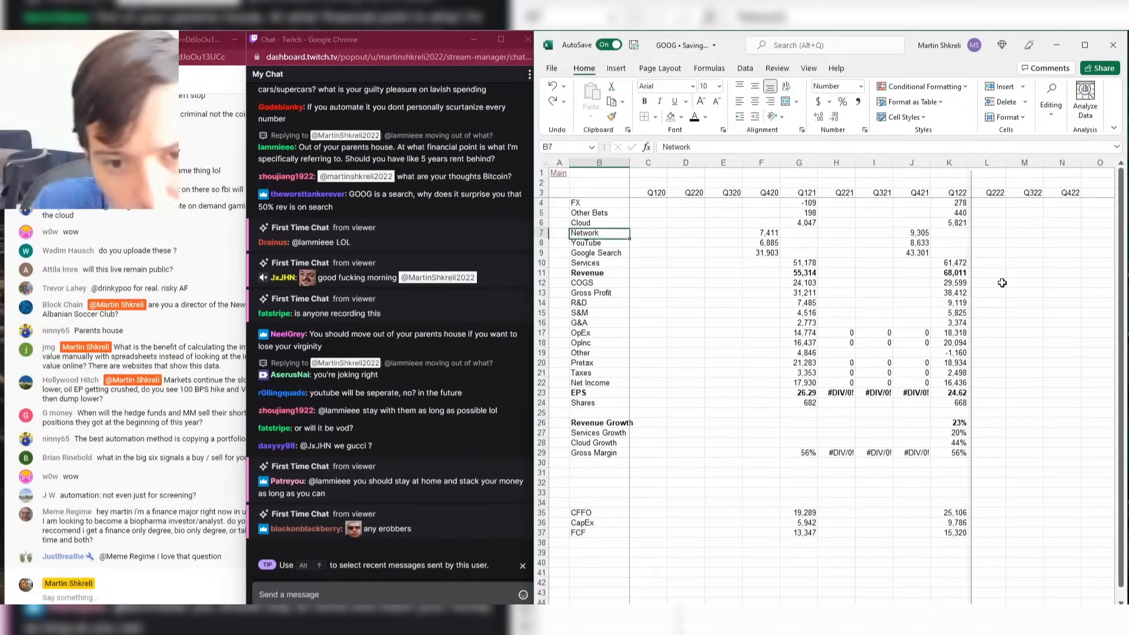
key("shift+space")
key("ctrl+shift+plus")
key("Down")
key("ctrl+Right")
key("ctrl+Right")
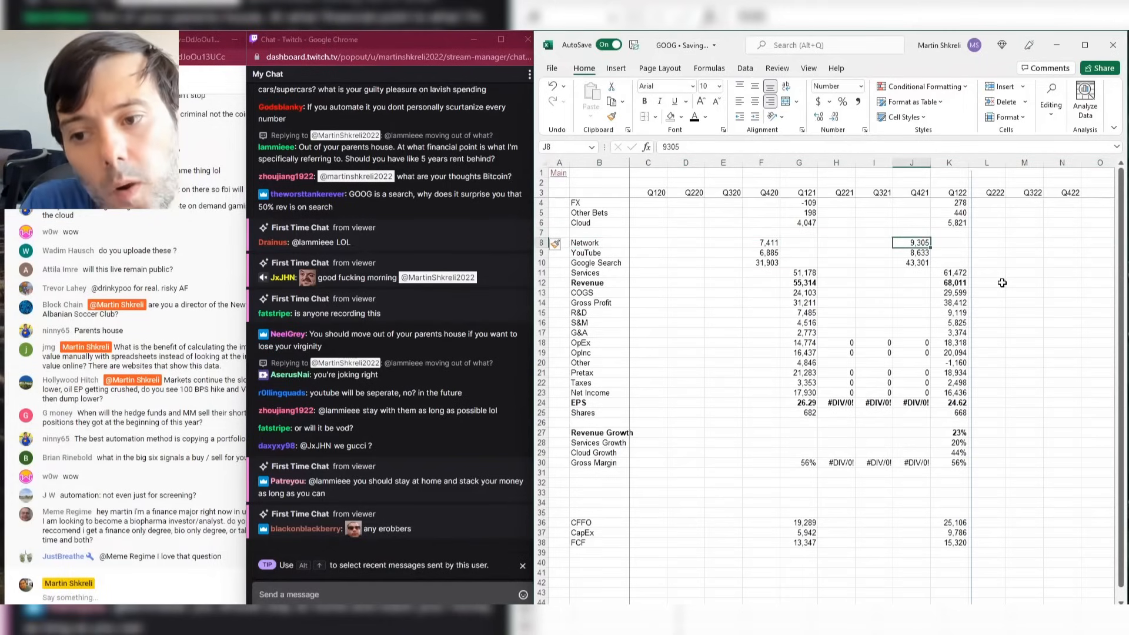
key("alt+Tab")
key("alt+Tab")
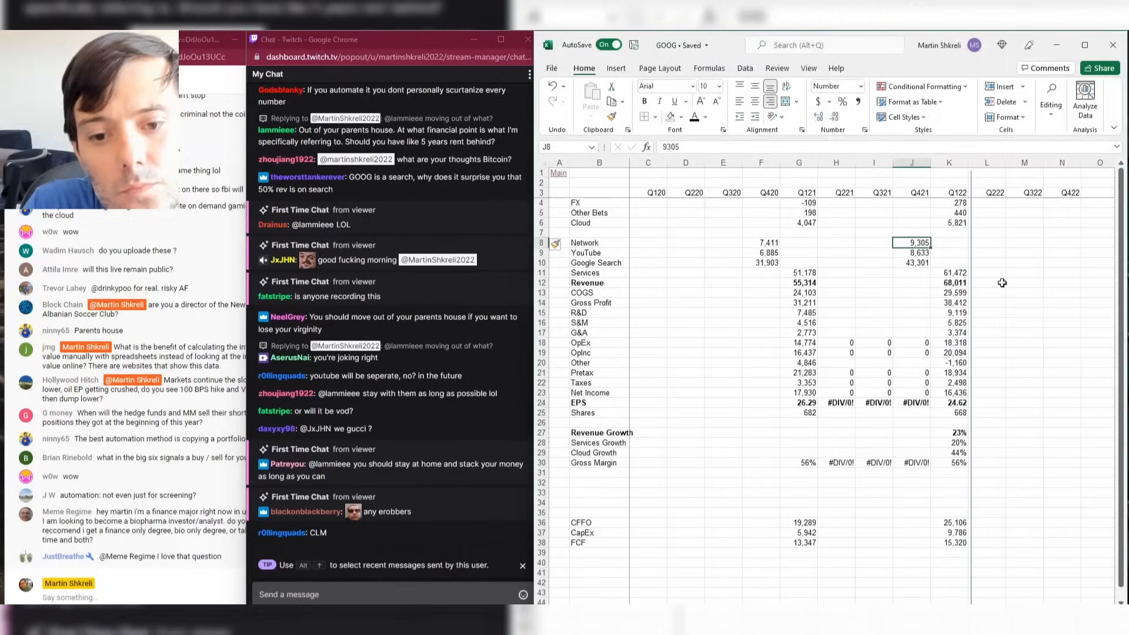
Enter the Google other revenue of 8,161 for Q421 in the blank row above Network and label the row "Other".
key("Up")
type("8,1")
type("61")
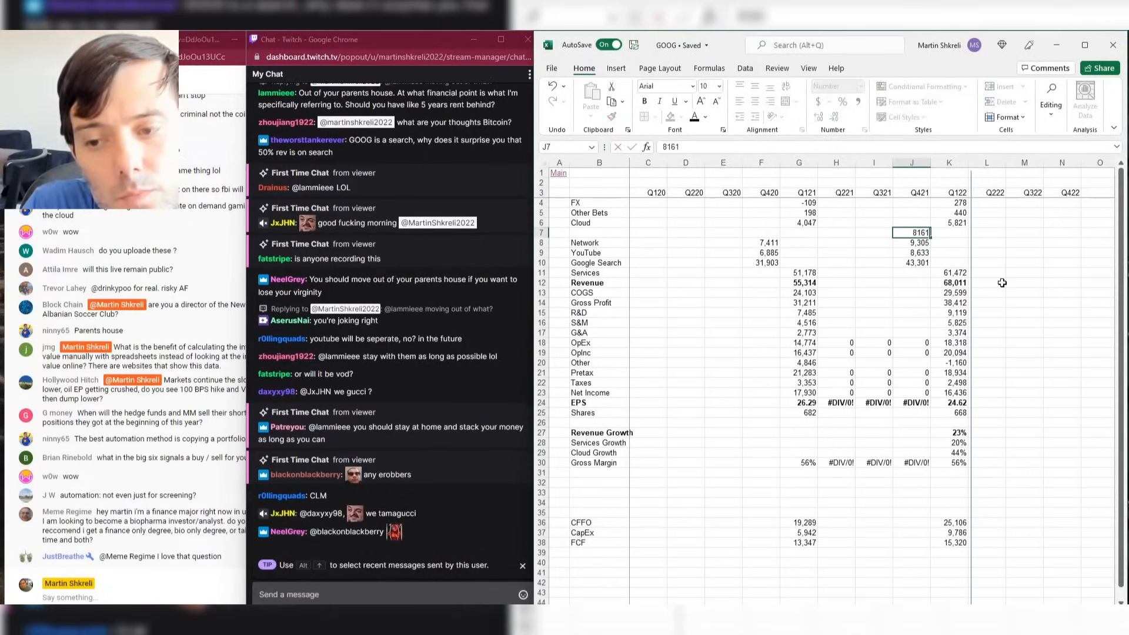
key("ctrl+Left")
key("Right")
type("Other")
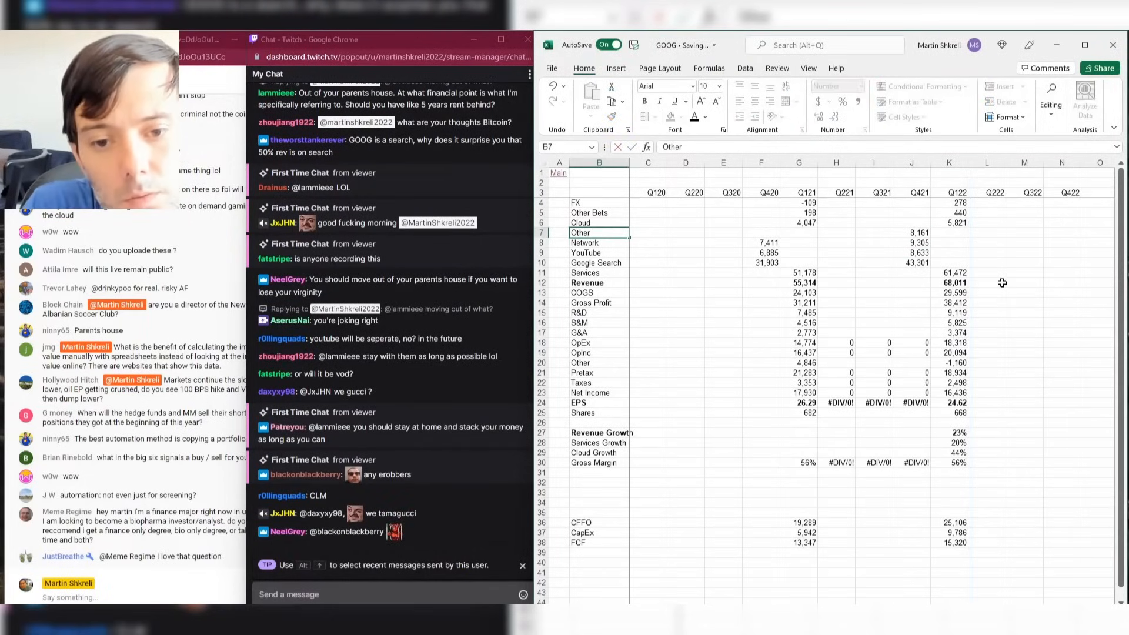
Enter the Google other revenue of 6,674 from the earnings PDF in the Other row's Q420 cell.
key("Right")
key("Right")
key("Right")
key("Right")
key("alt+Tab")
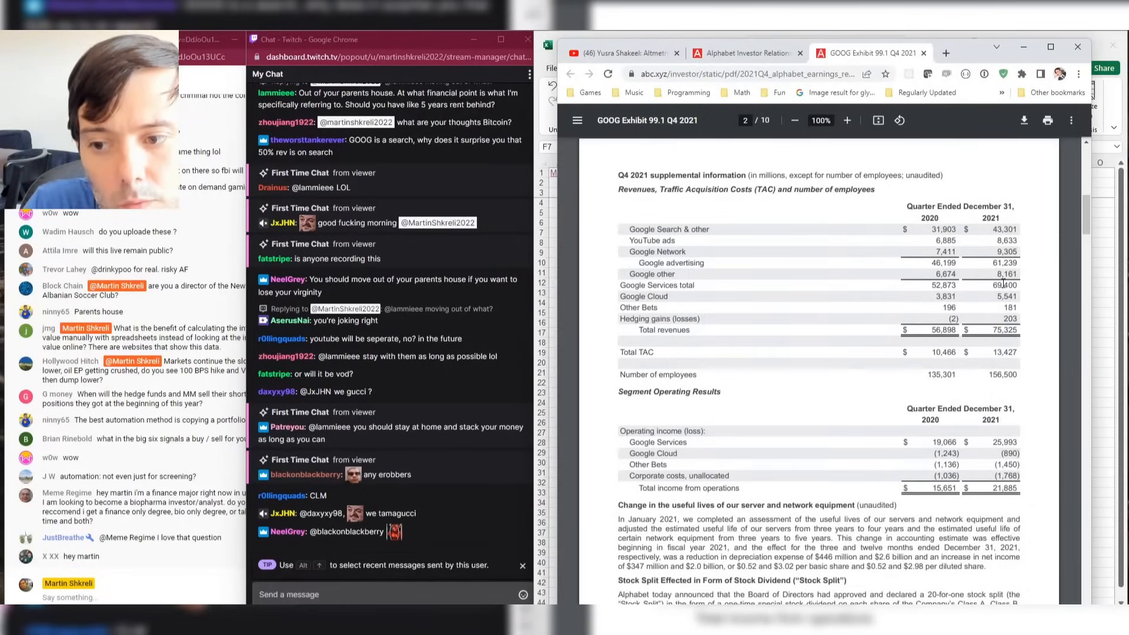
key("alt+Tab")
type("6")
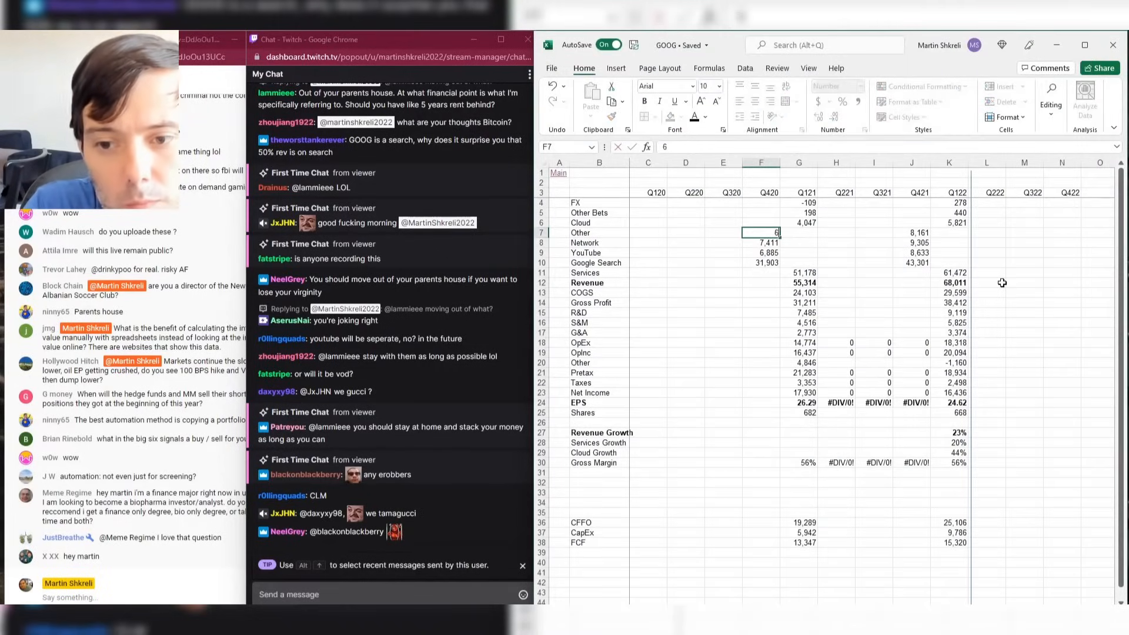
type(",674")
key("Return")
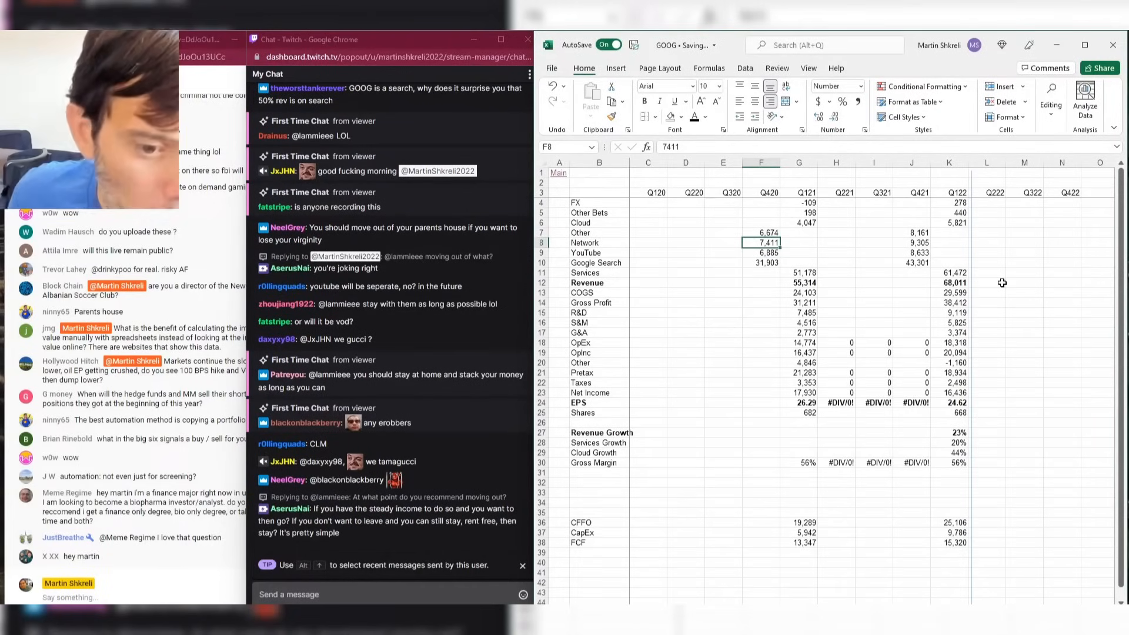
Calculate Q421 Services revenue as the sum of the Other, Network, YouTube and Google Search rows (J7:J10).
key("Right")
key("Right")
key("Right")
key("Right")
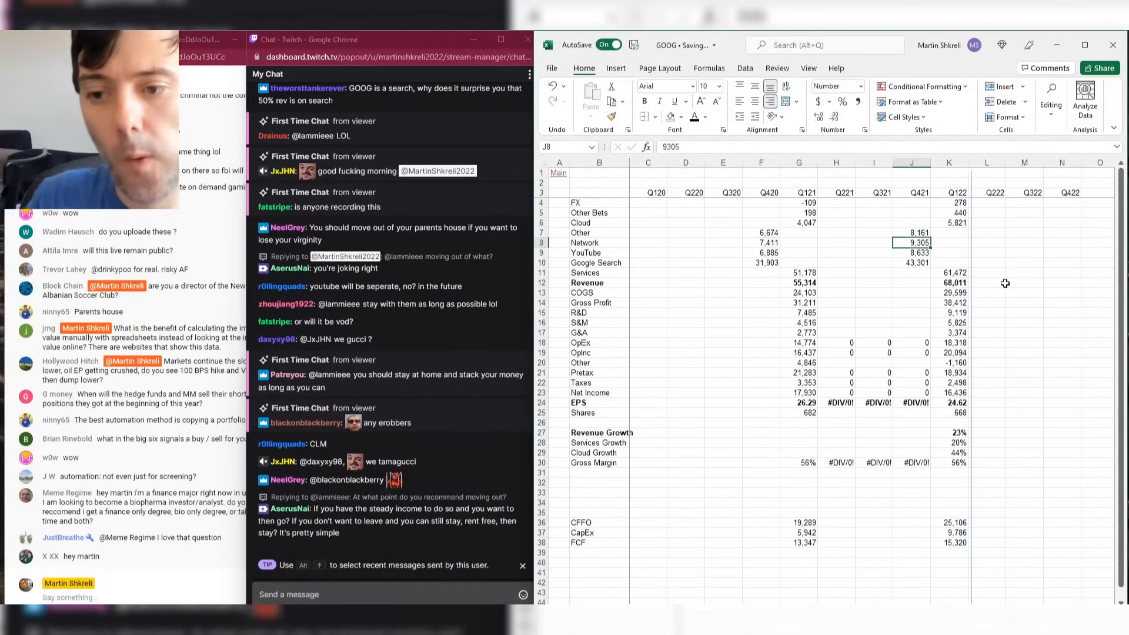
key("alt+Tab")
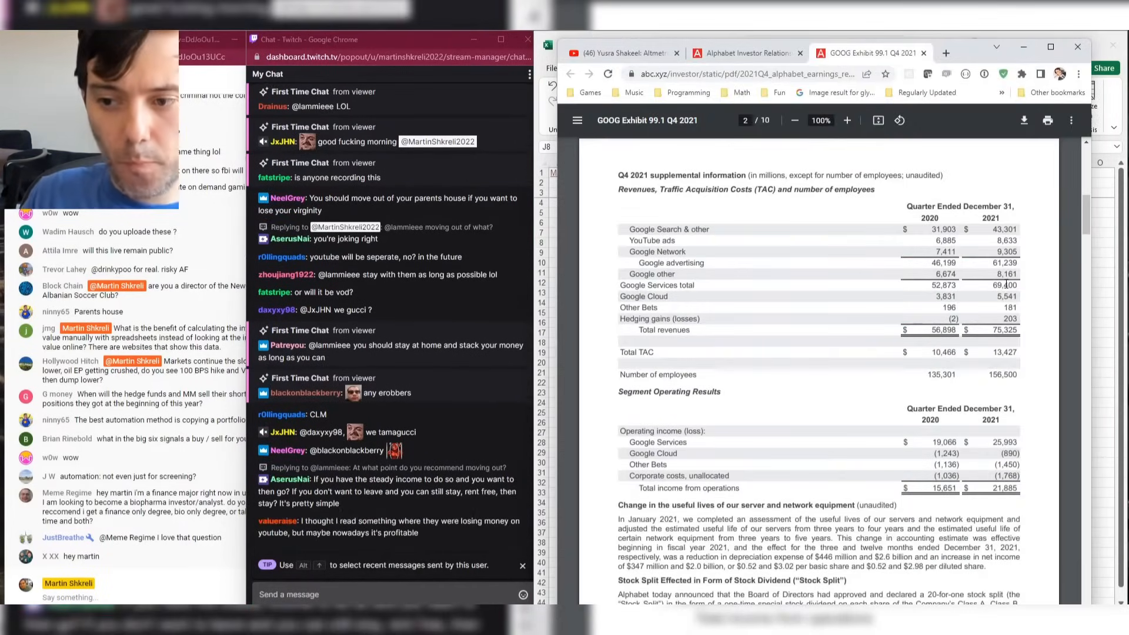
key("alt+Tab")
key("Down")
key("Down")
key("Down")
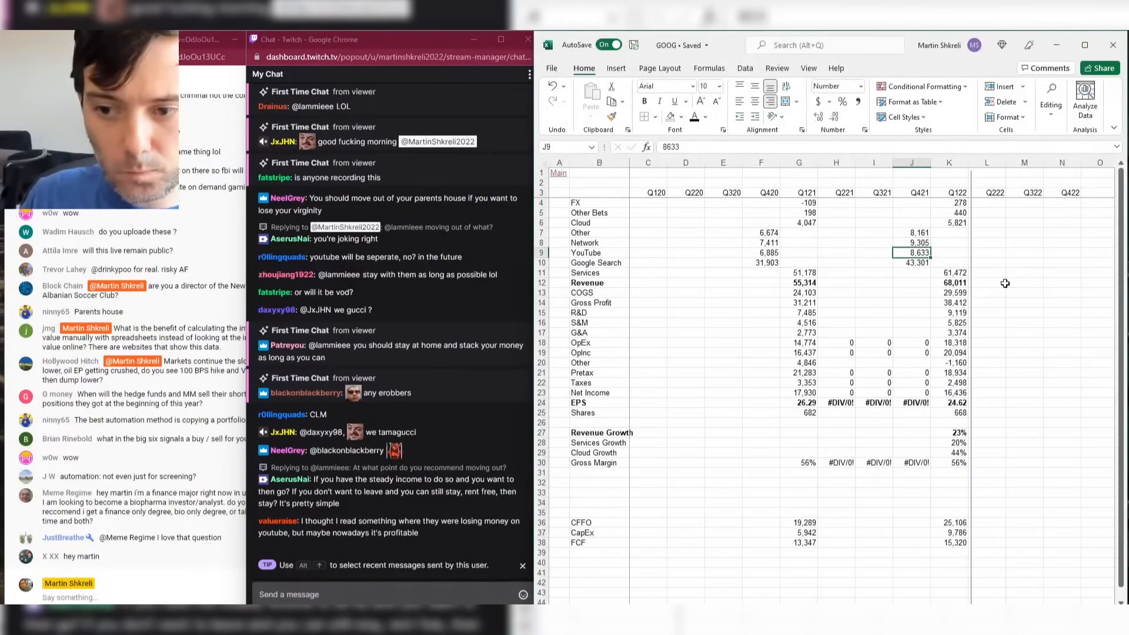
type("=sum(")
key("Up")
key("ctrl+shift+Up")
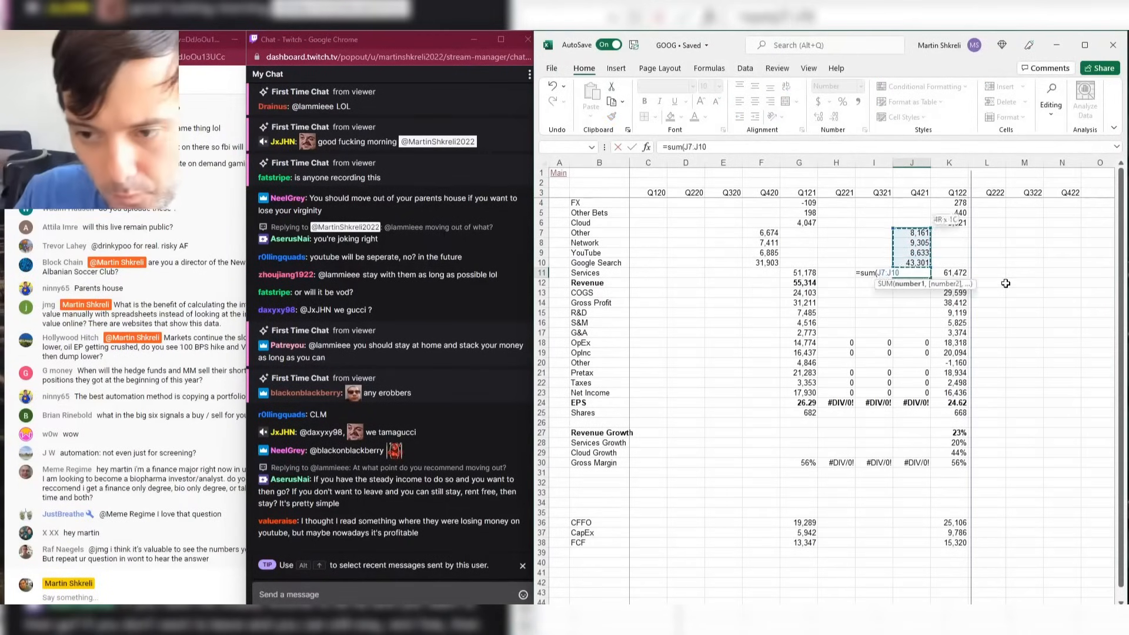
key("Return")
Copy the Q421 Services sum formula to the Q420 Services cell.
key("Up")
key("ctrl+c")
key("Left")
key("Left")
key("Left")
key("Left")
key("Right")
key("Right")
key("Right")
key("Right")
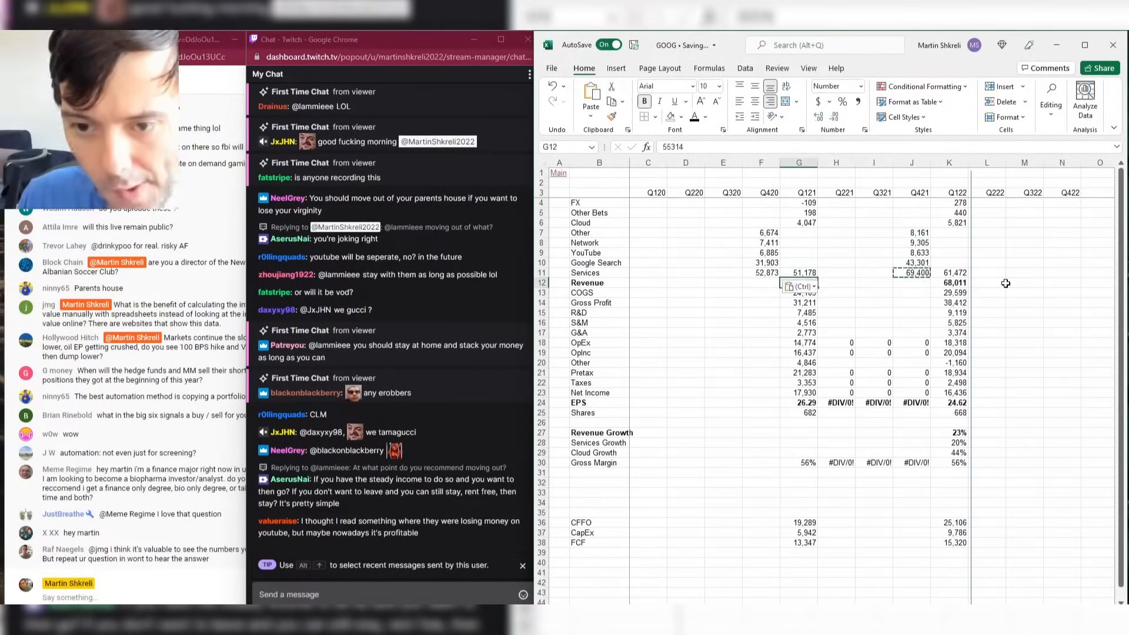
Enter the Google Cloud revenue of 5,541 from the earnings PDF in the Cloud row's Q421 cell.
key("alt+Tab")
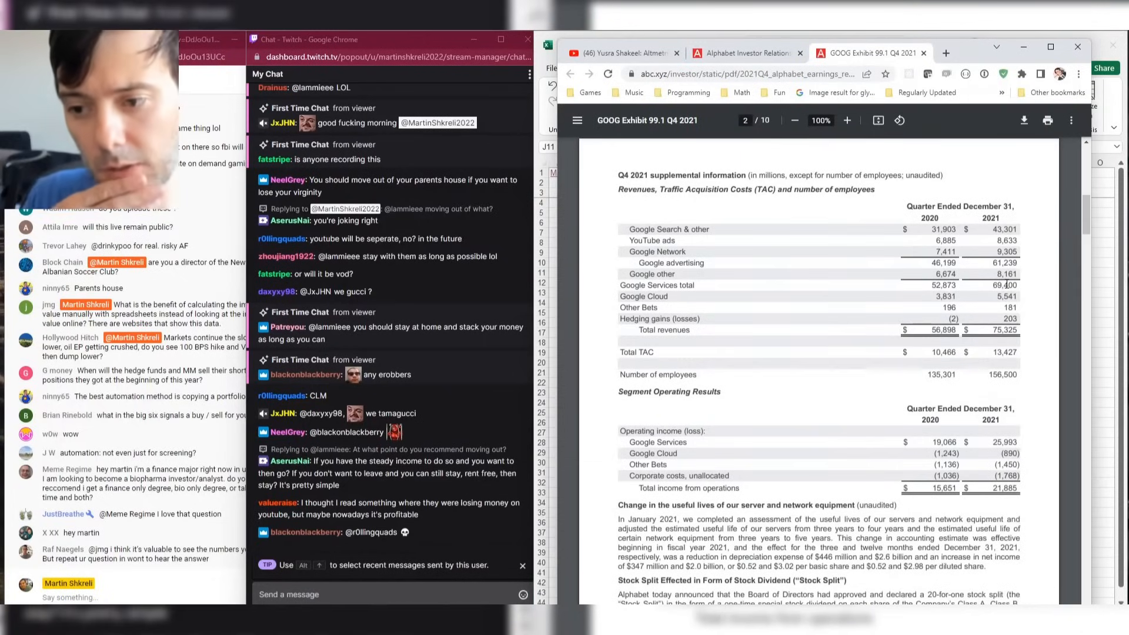
key("alt+Tab")
key("Up")
key("Up")
key("Up")
key("Up")
key("Up")
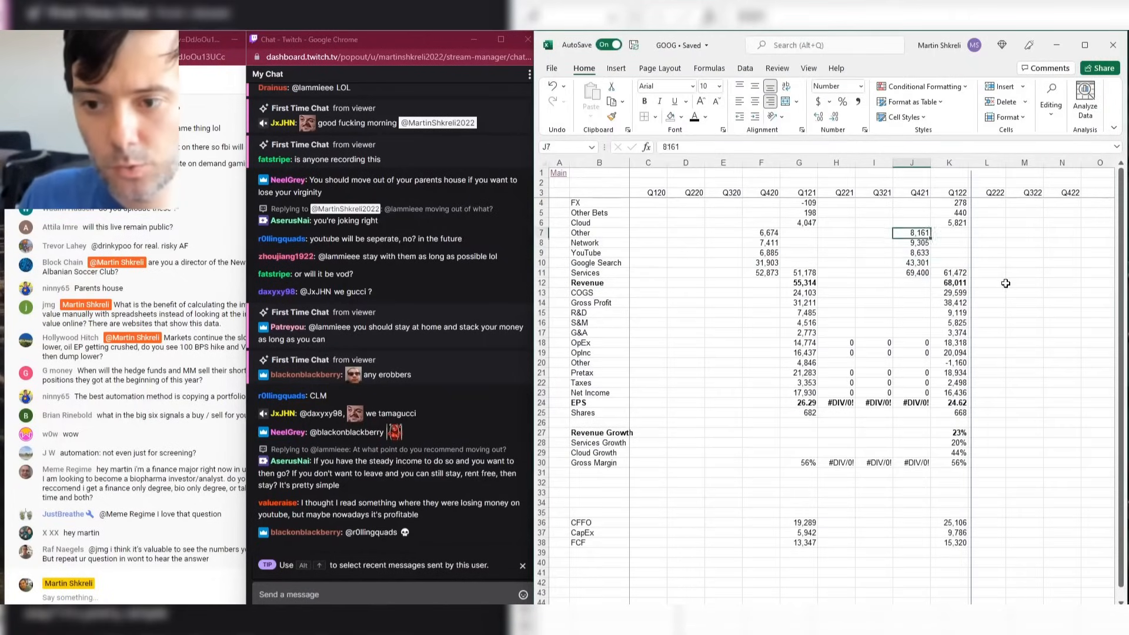
key("alt+Tab")
key("alt+Tab")
Enter the Google Cloud revenue of 3,831 from the earnings PDF in the Cloud row's Q420 cell.
key("Left")
key("Left")
key("Left")
key("Left")
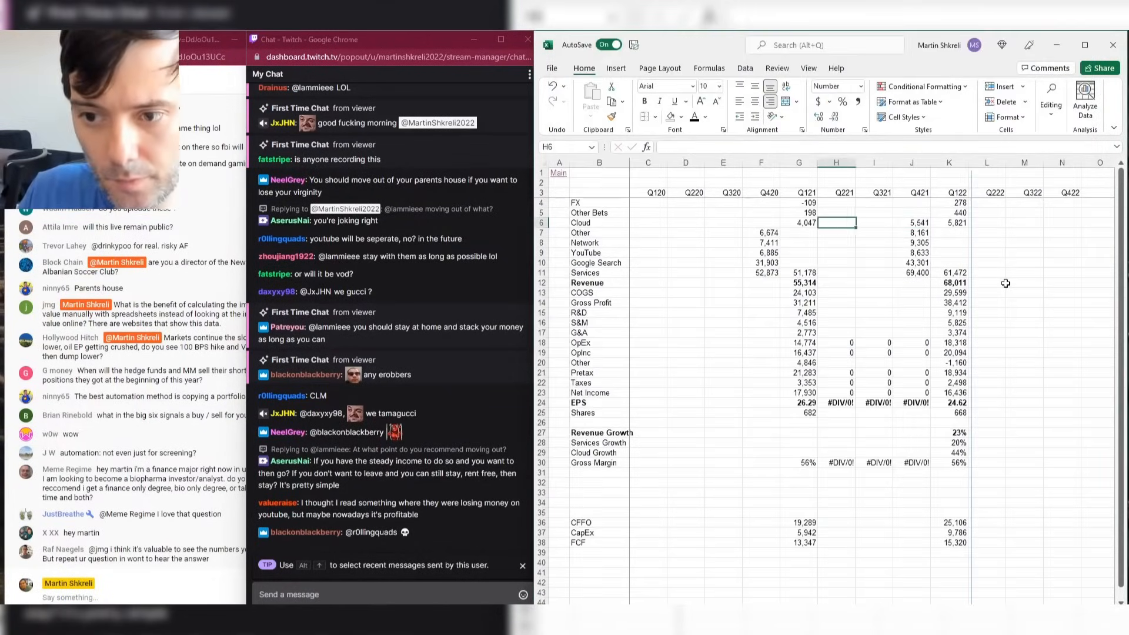
key("alt+Tab")
key("alt+Tab")
type("3831")
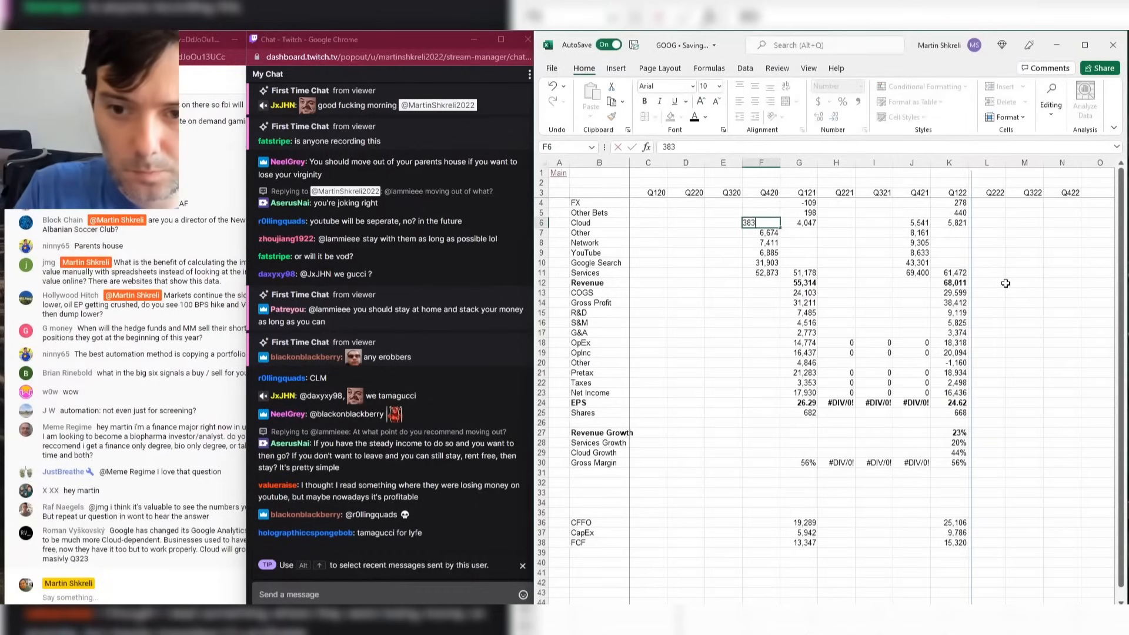
key("Return")
Calculate Q421 Revenue as Services plus Cloud with the formula =J11+J6.
key("Right")
key("Right")
key("Down")
key("Right")
key("Down")
key("Down")
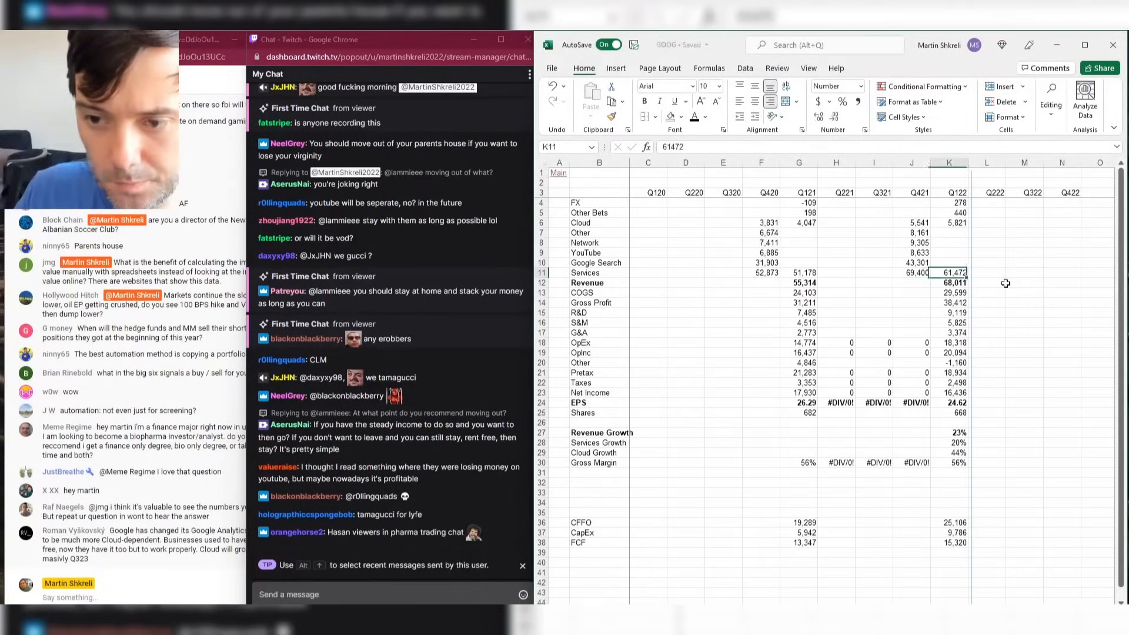
key("Right")
key("Down")
key("Down")
type("=")
key("Up")
type("+")
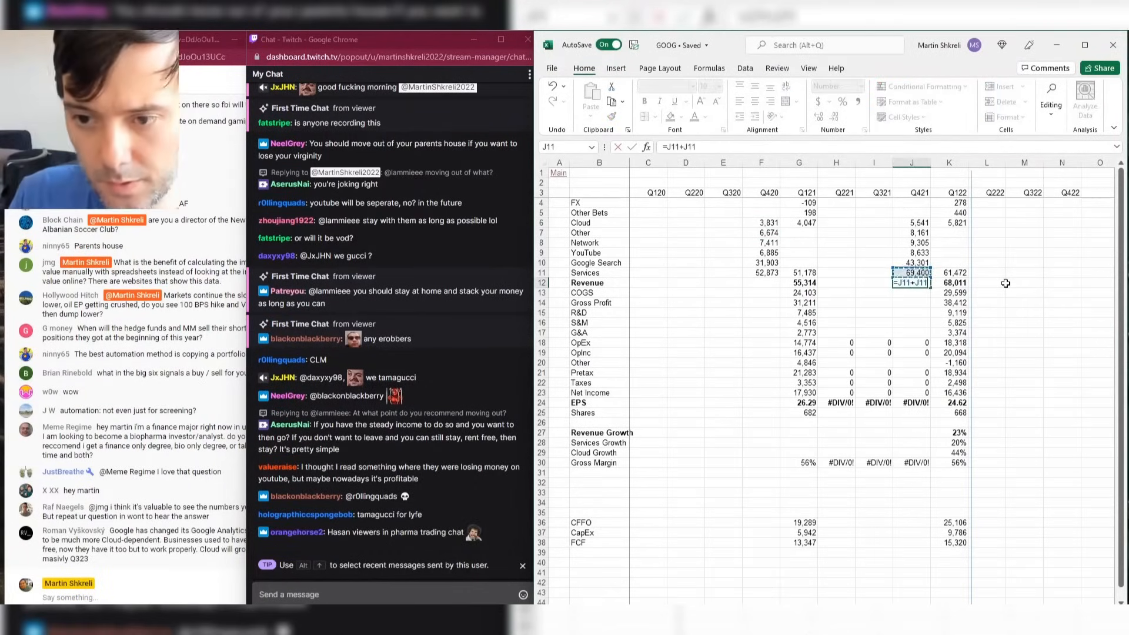
key("Up")
key("Up")
key("Up")
key("Up")
key("Up")
key("Up")
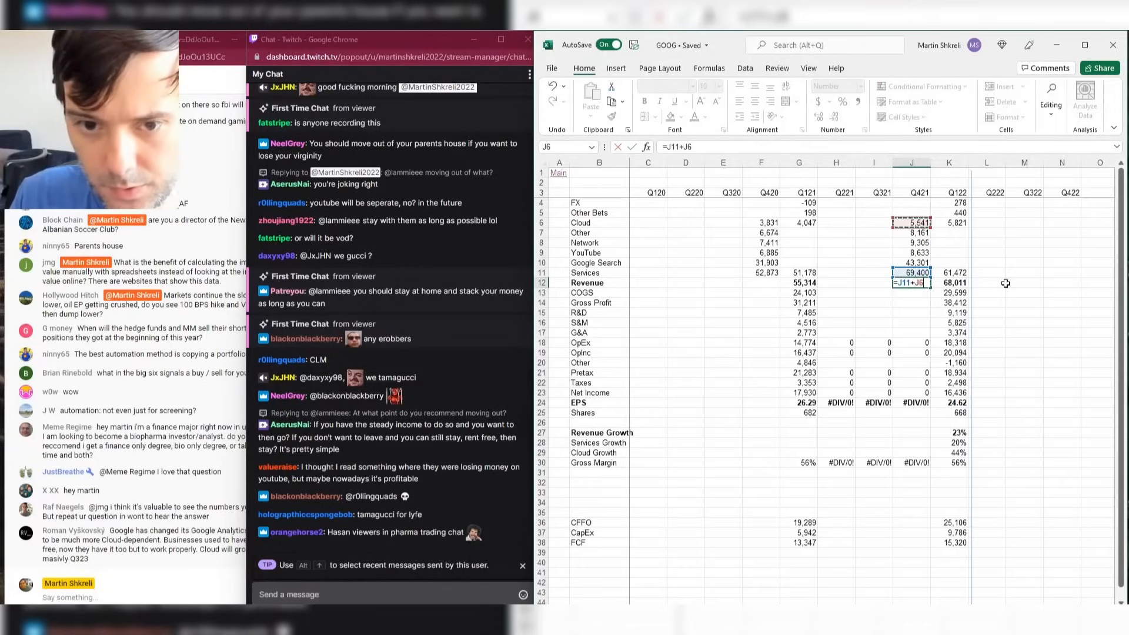
key("ctrl+Return")
Check the Q421 Revenue and the Services sum formula against the totals in the earnings PDF.
key("alt+Tab")
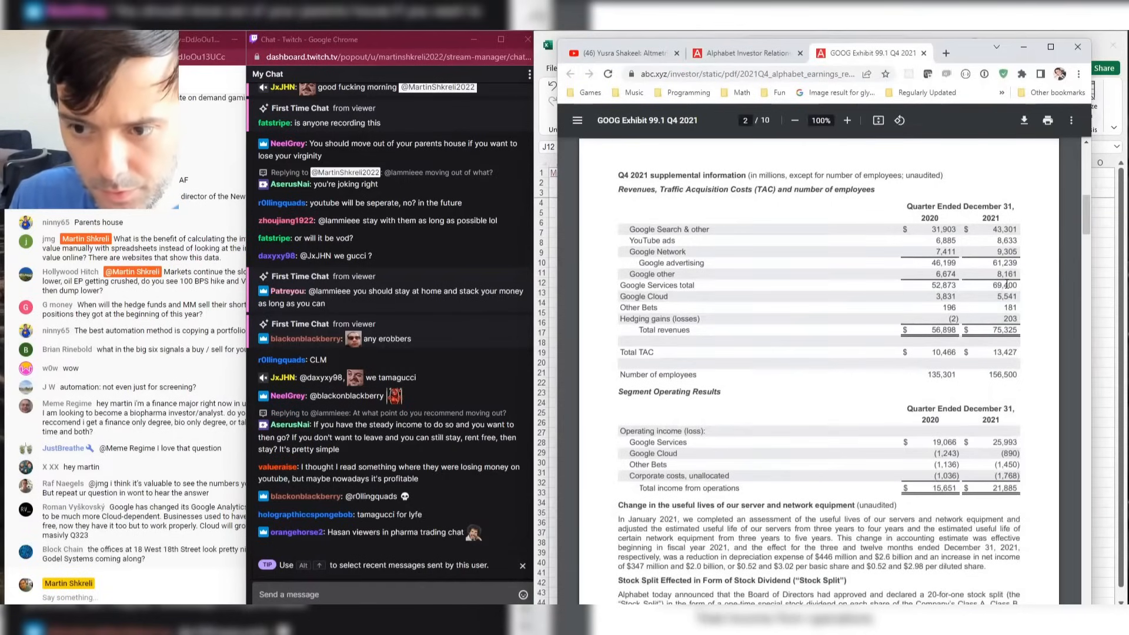
key("alt+Tab")
key("alt+Tab")
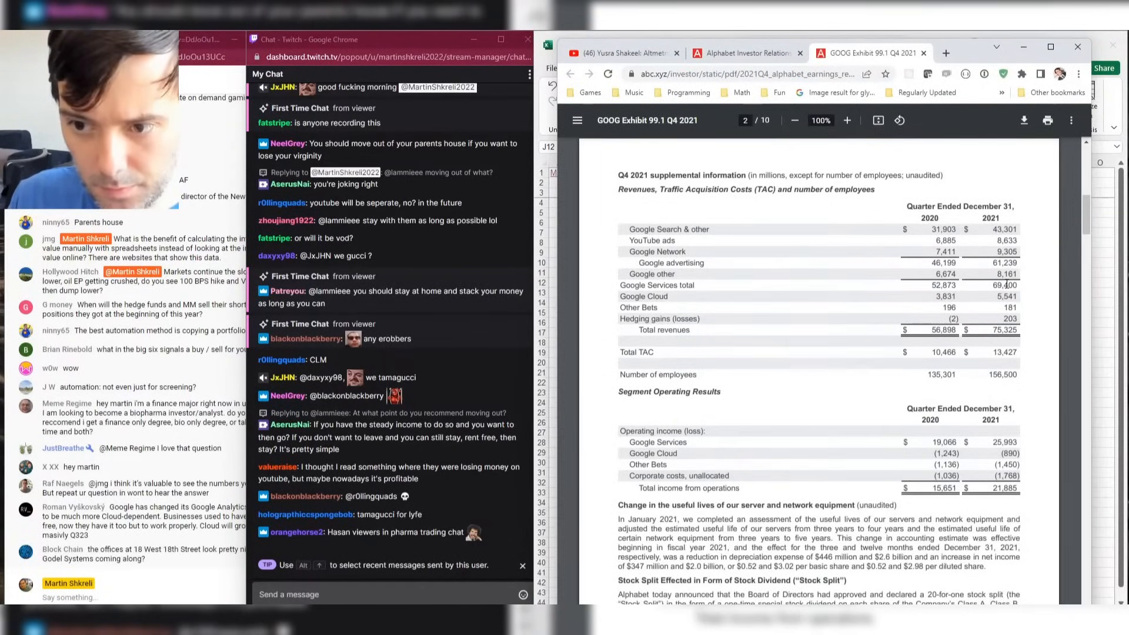
key("alt+Tab")
key("Up")
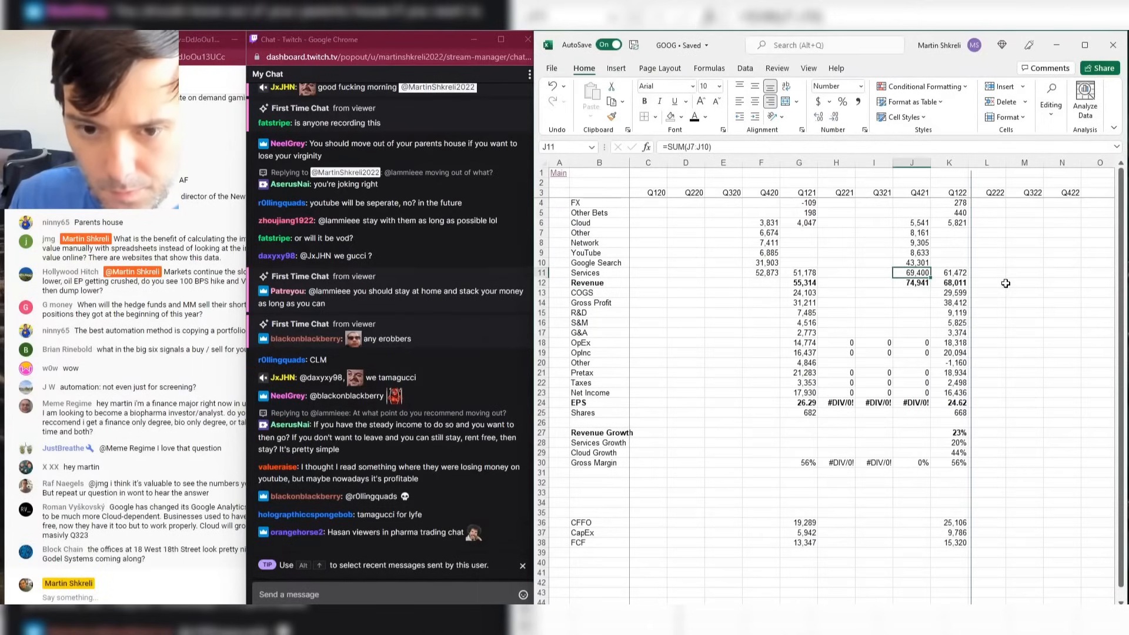
key("F2")
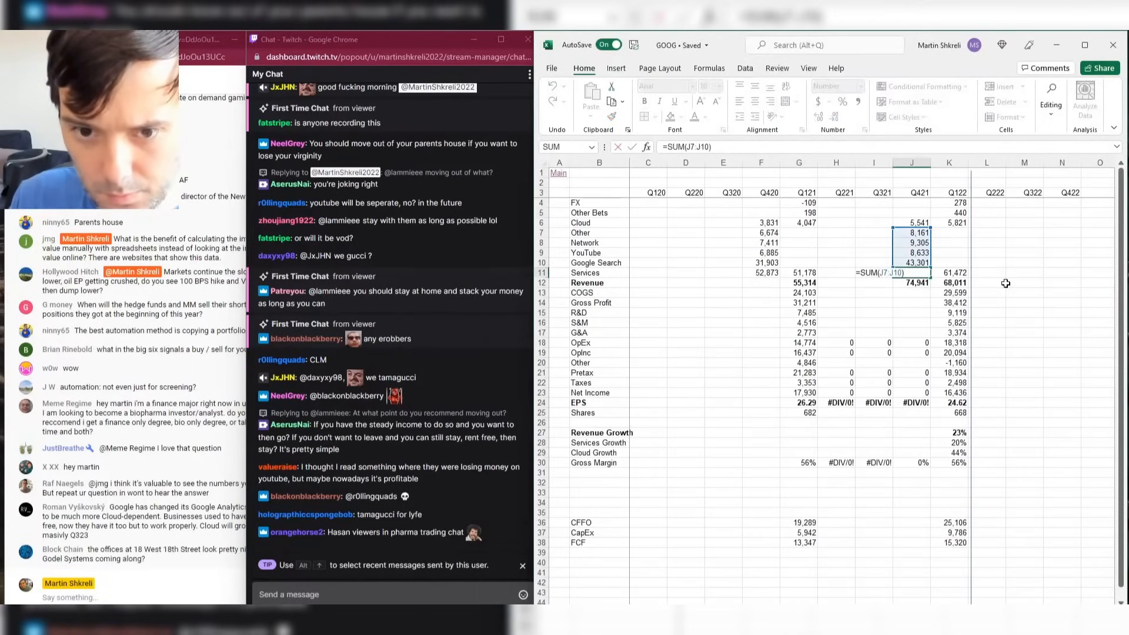
key("alt+Tab")
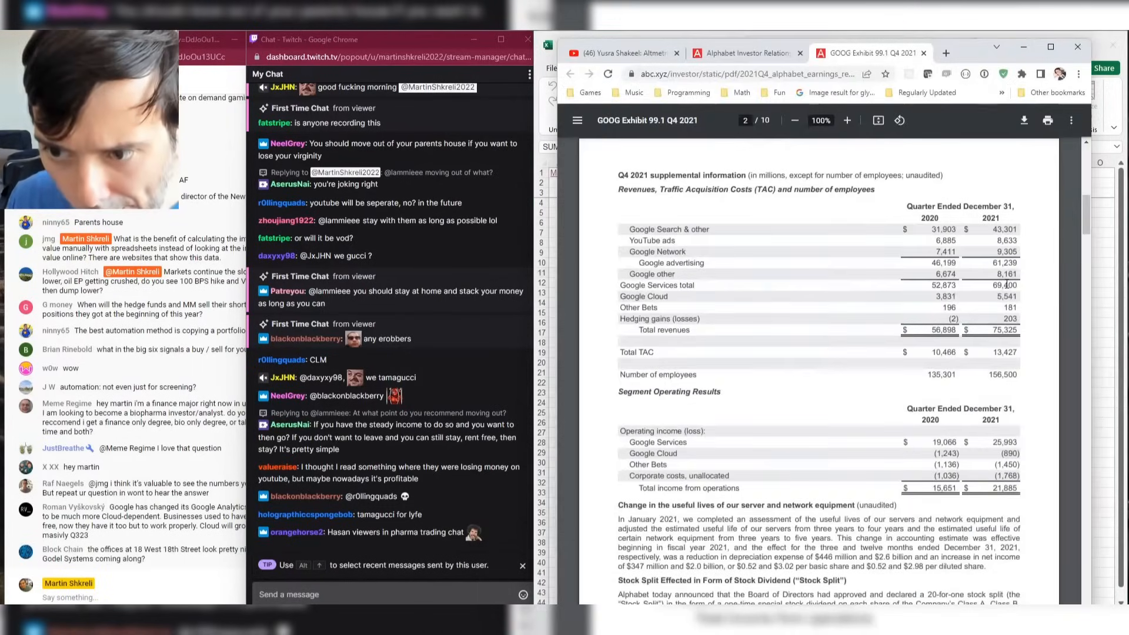
key("alt+Tab")
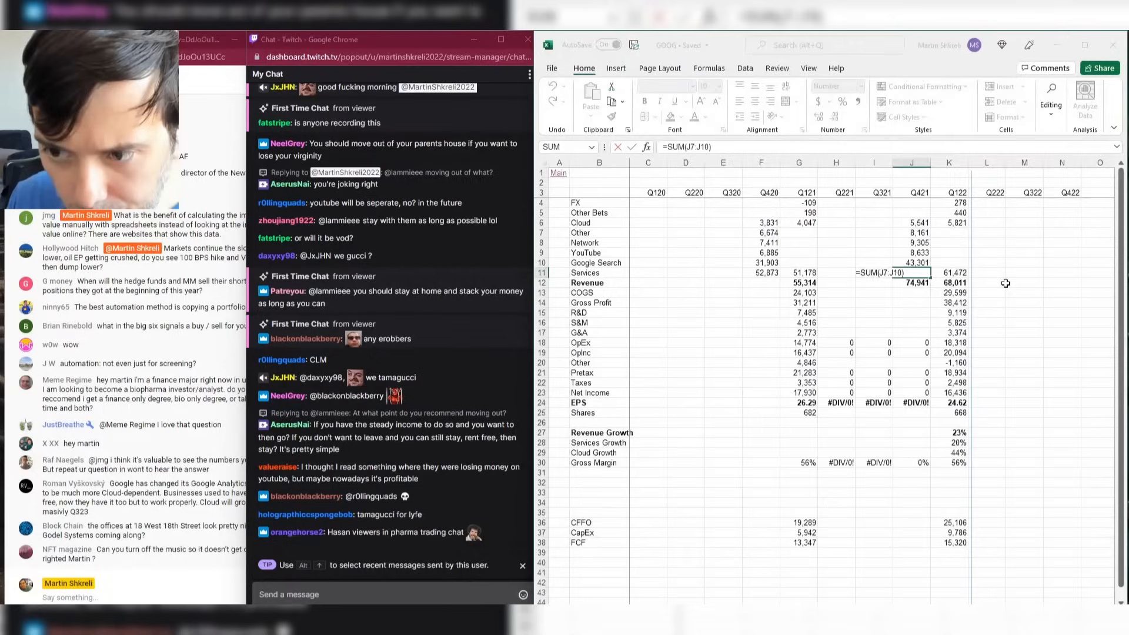
key("Return")
Enter the Q421 Other Bets revenue of 181 and the hedging gain of 203 in the FX row from the earnings PDF.
key("alt+Tab")
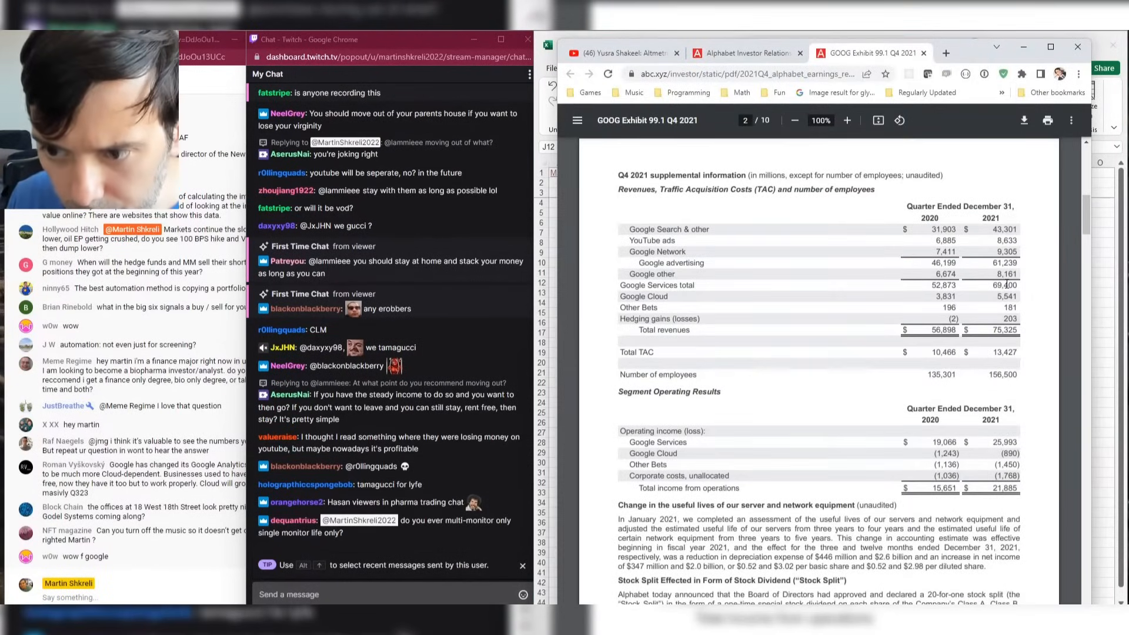
key("alt+Tab")
key("Up")
key("Up")
key("Up")
key("Up")
key("Up")
key("Up")
key("Up")
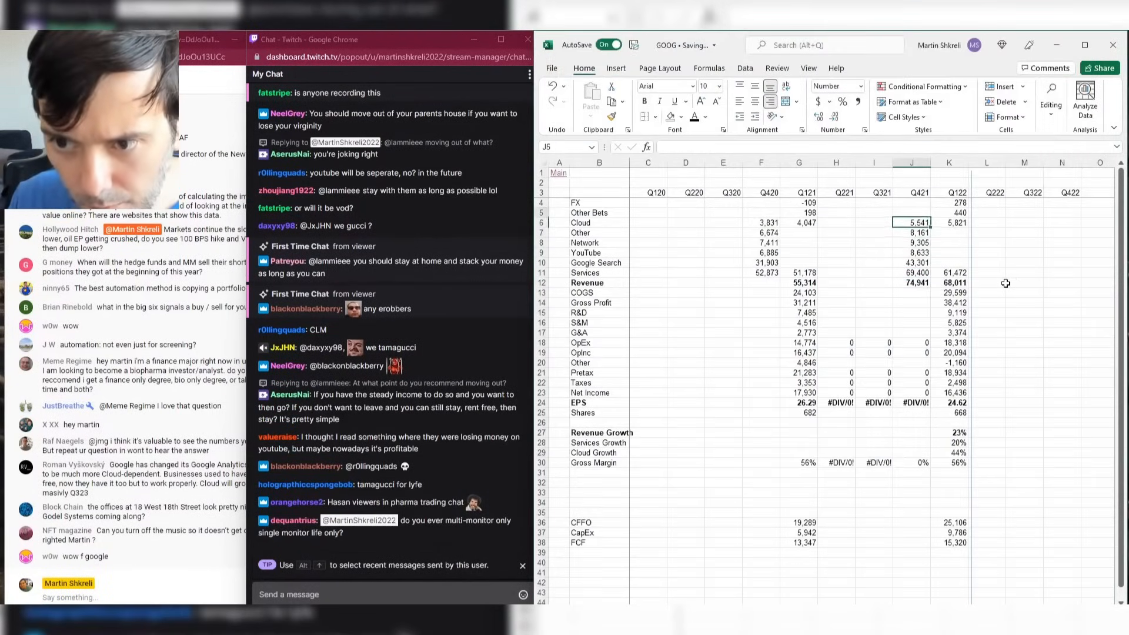
key("alt+Tab")
key("alt+Tab")
type("181")
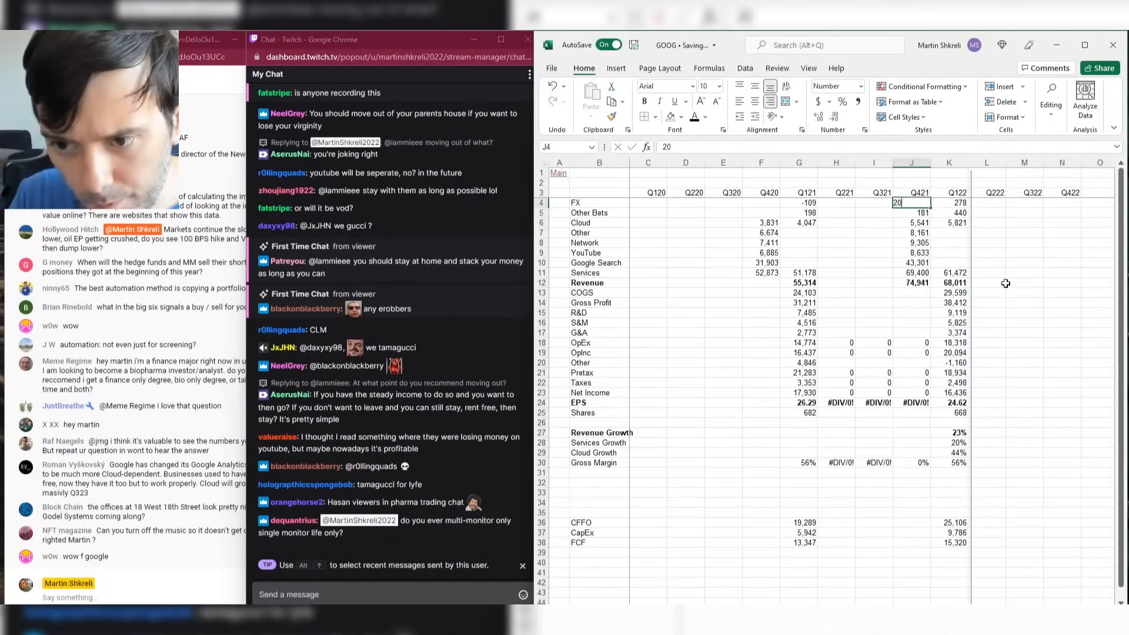
key("ctrl+Return")
Extend the Q421 Revenue formula with Other Bets and FX so it reads =J11+J6+J5+J4.
key("Down")
key("Down")
key("Down")
key("Down")
key("Down")
key("Down")
key("Down")
type("=J11+J6+")
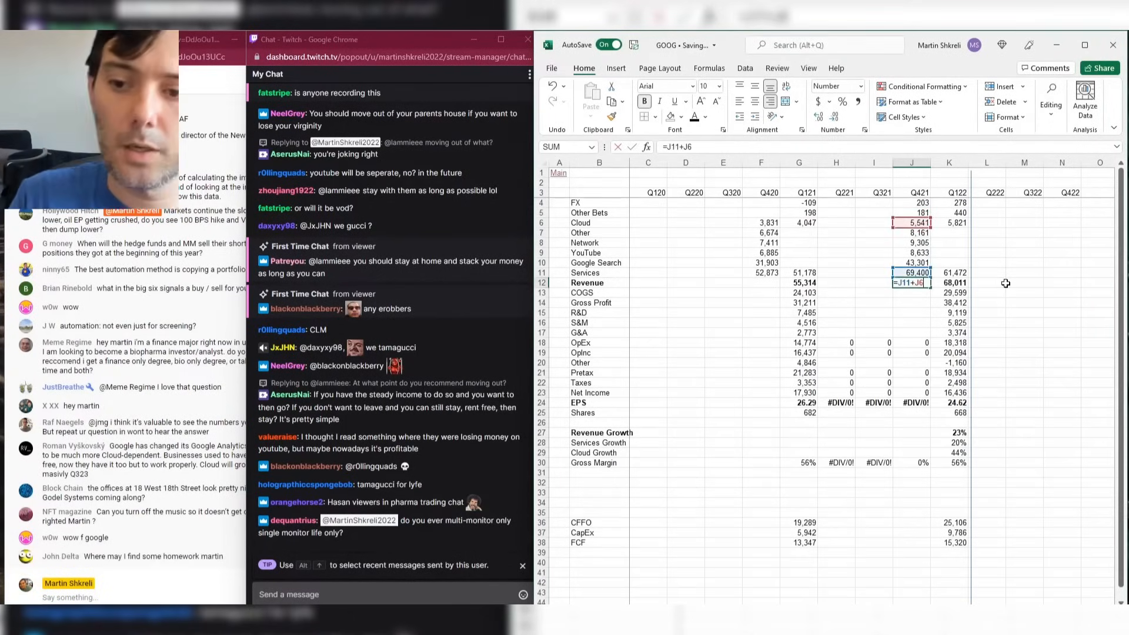
left_click(921, 213)
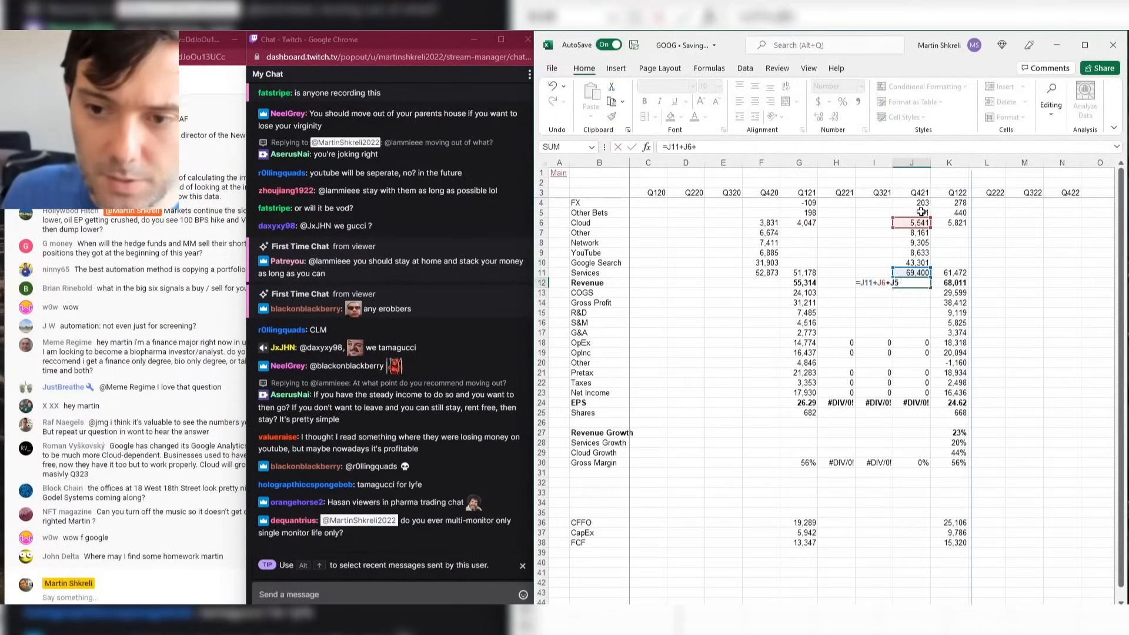
type("+")
left_click(932, 204)
key("Return")
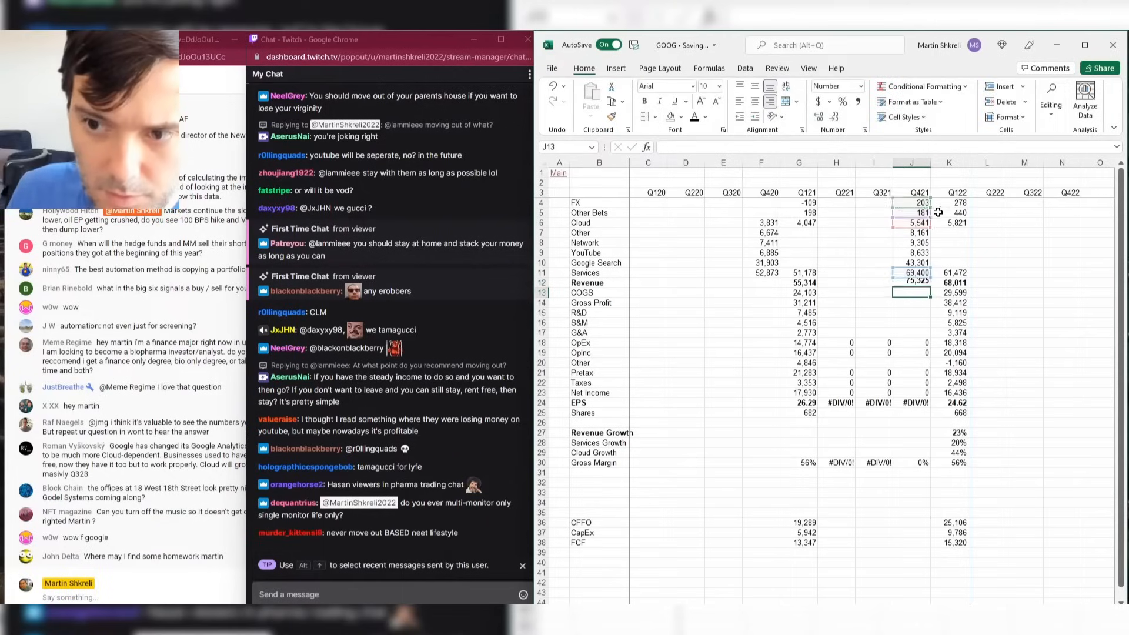
left_click(909, 283)
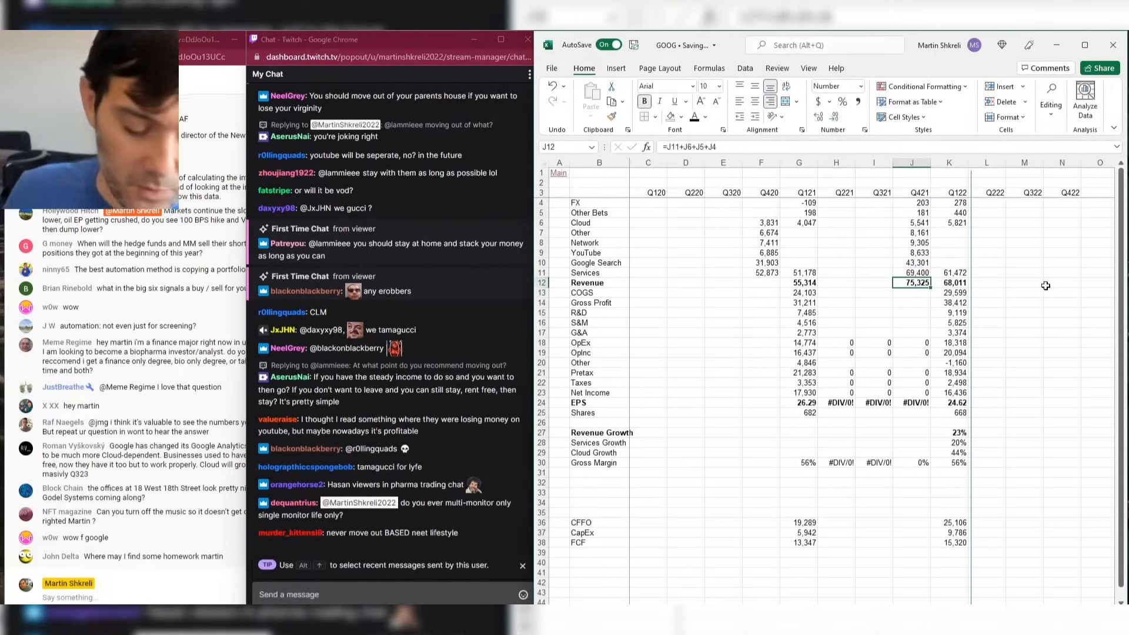
key("alt+Tab")
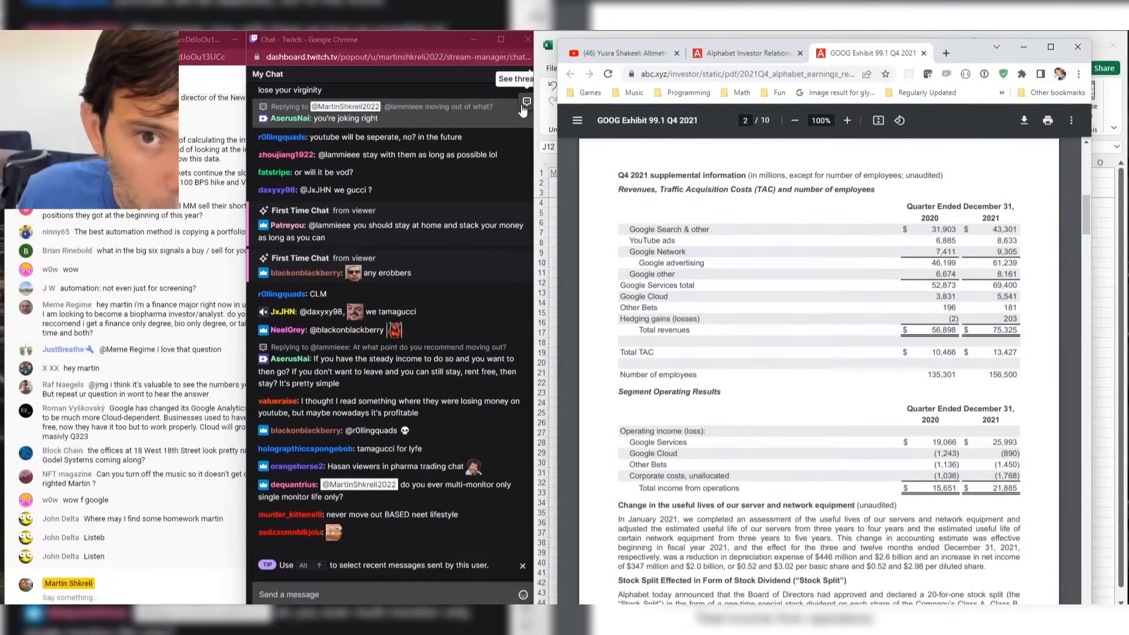
left_click(522, 103)
left_click(523, 100)
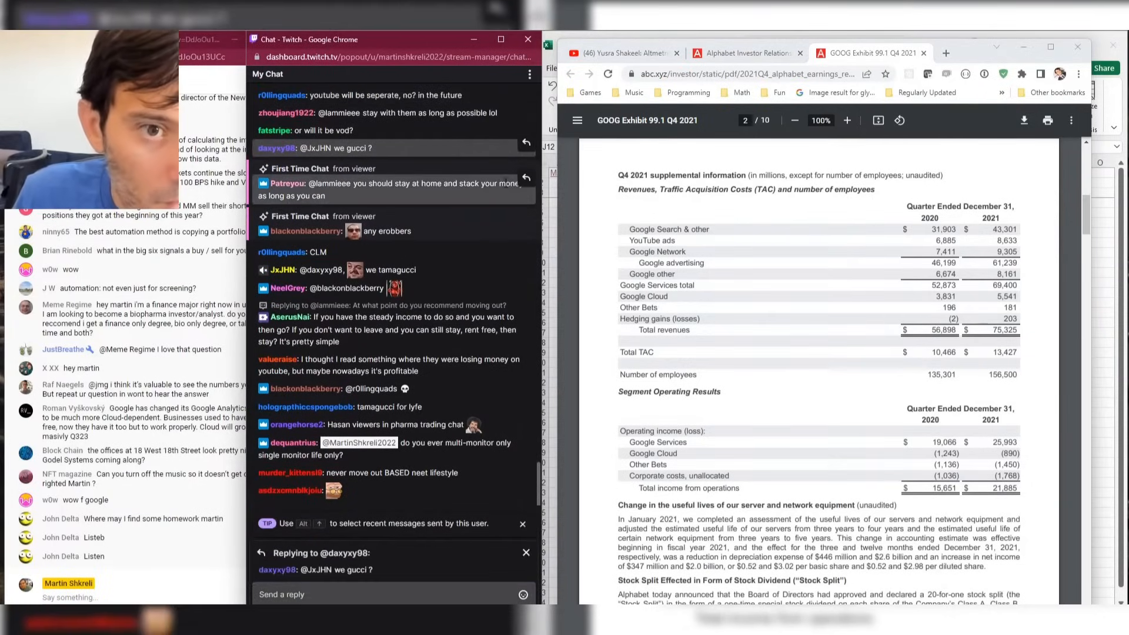
left_click(399, 590)
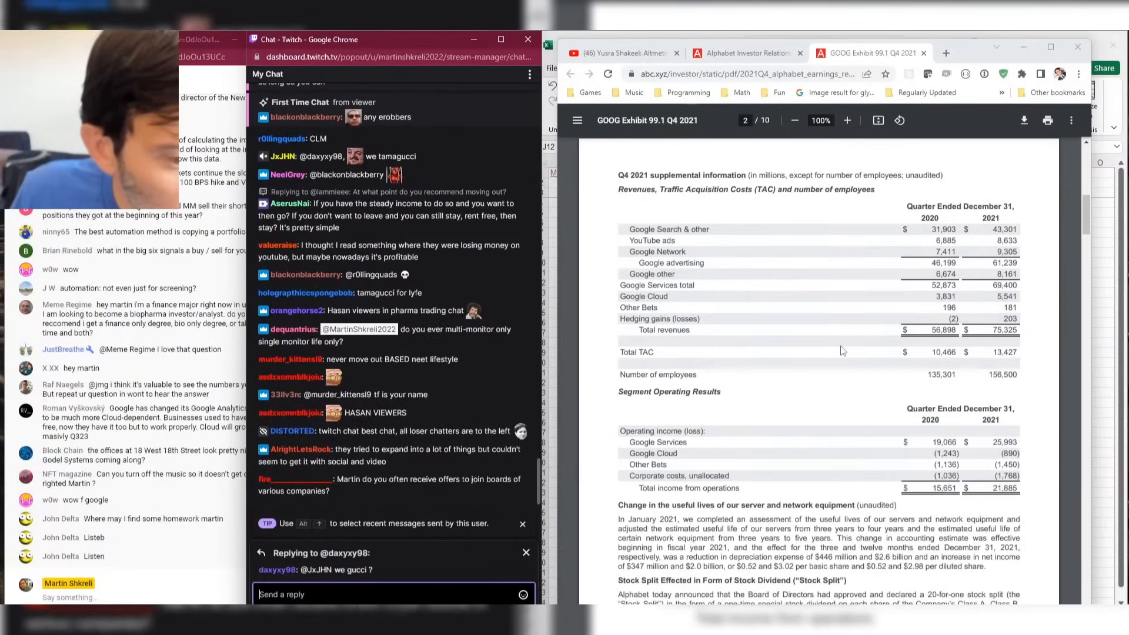
left_click(237, 478)
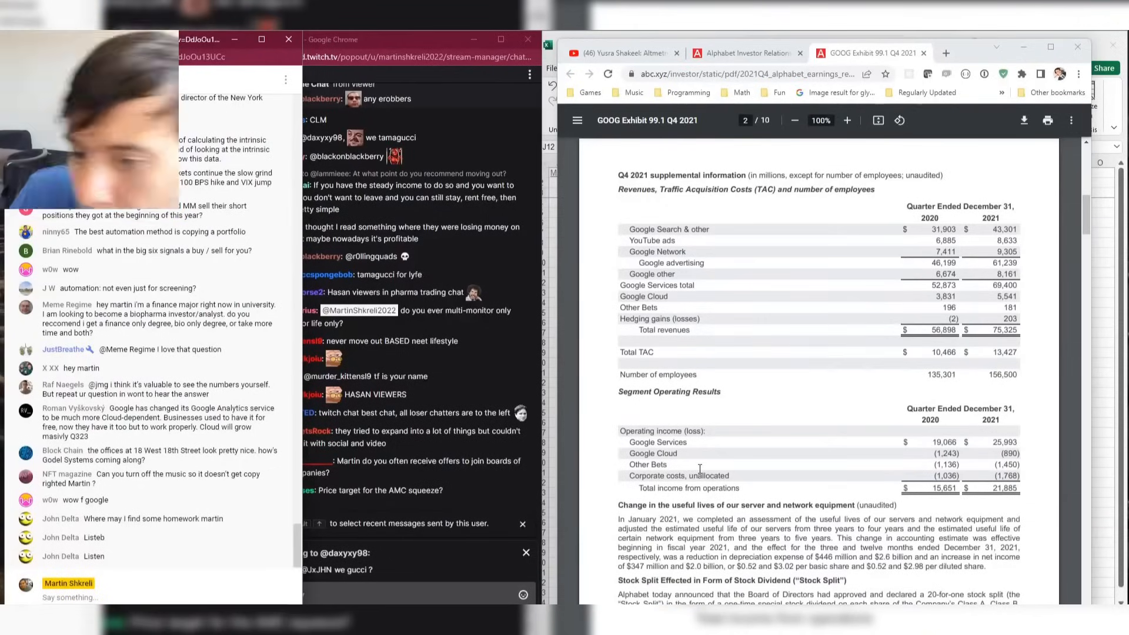
key("alt+Tab")
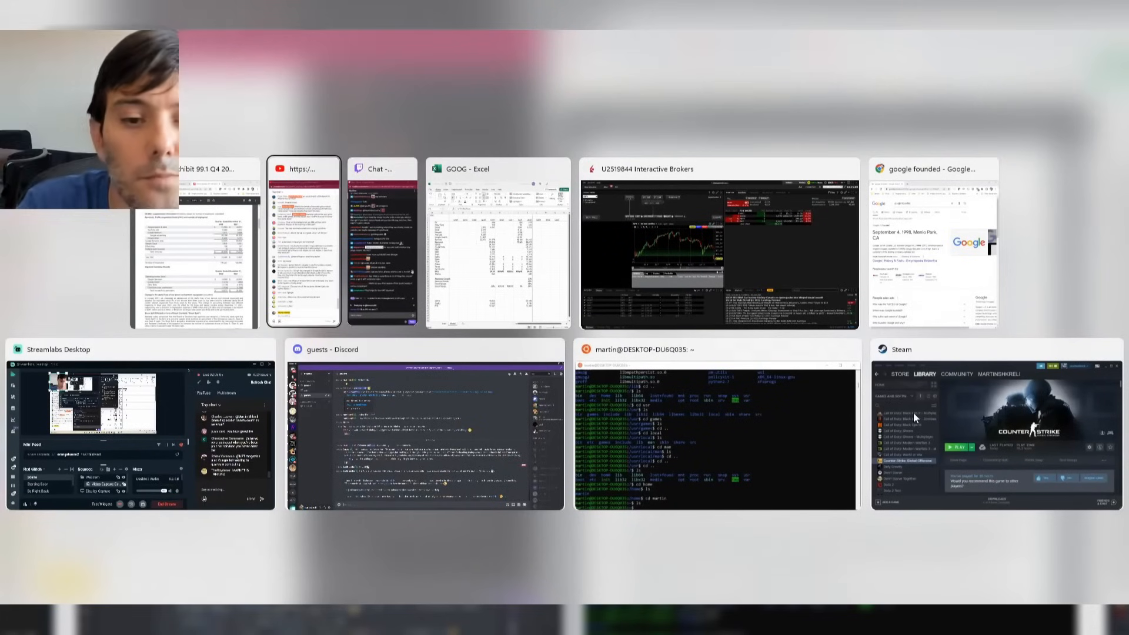
Check which rows the Q420 Services sum formula adds up in the GOOG spreadsheet.
key("alt+Tab")
key("alt+Tab")
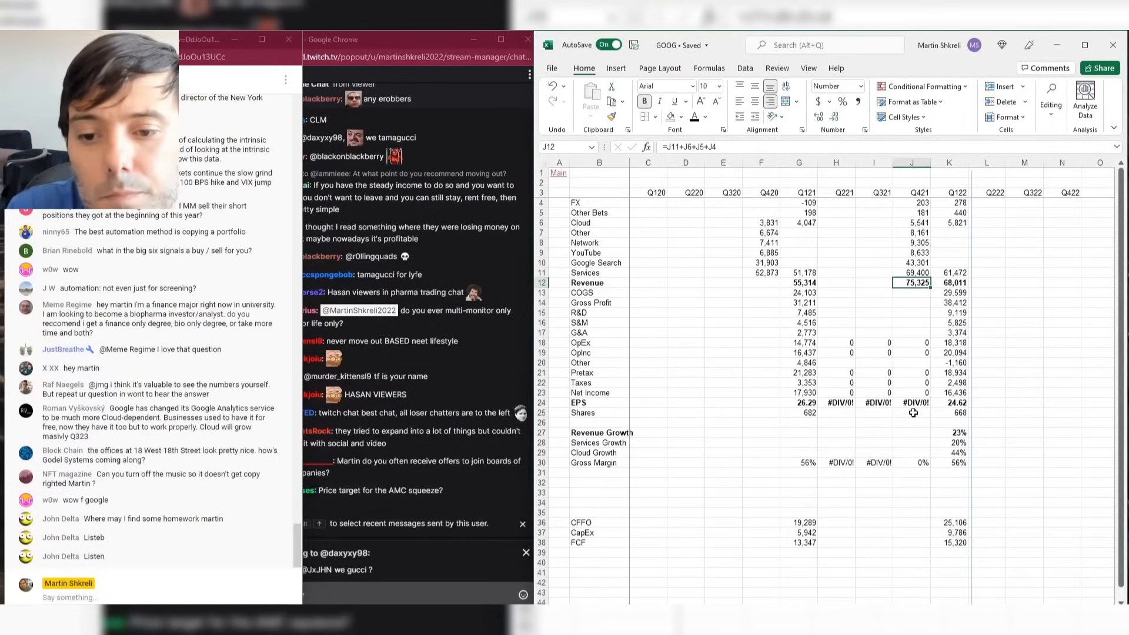
key("Left")
key("Left")
key("Up")
key("Left")
key("Left")
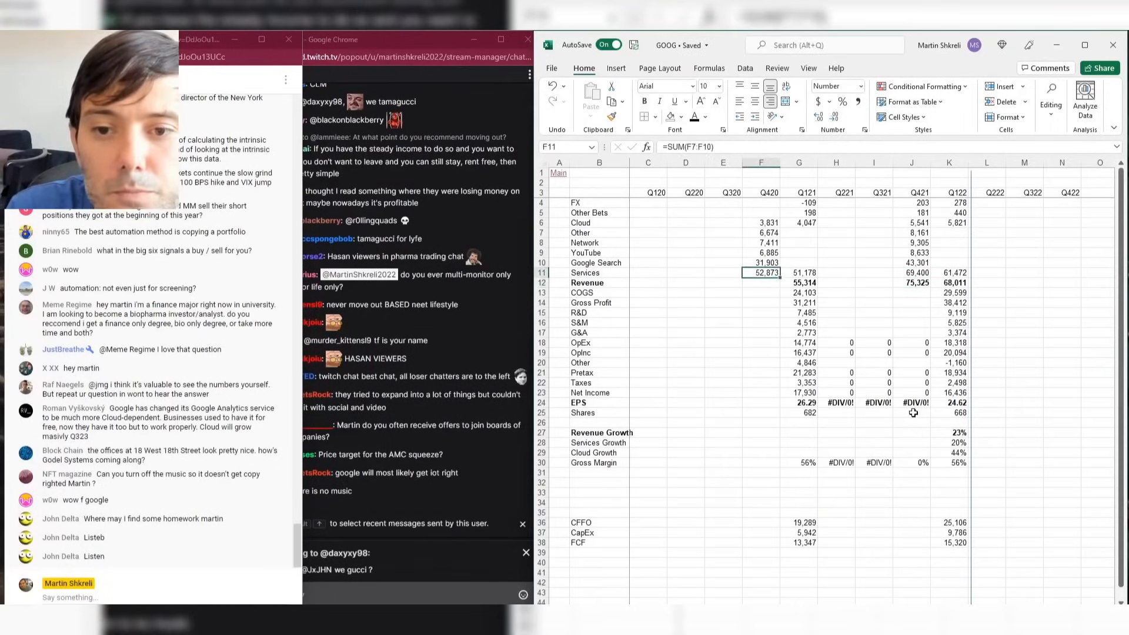
key("F2")
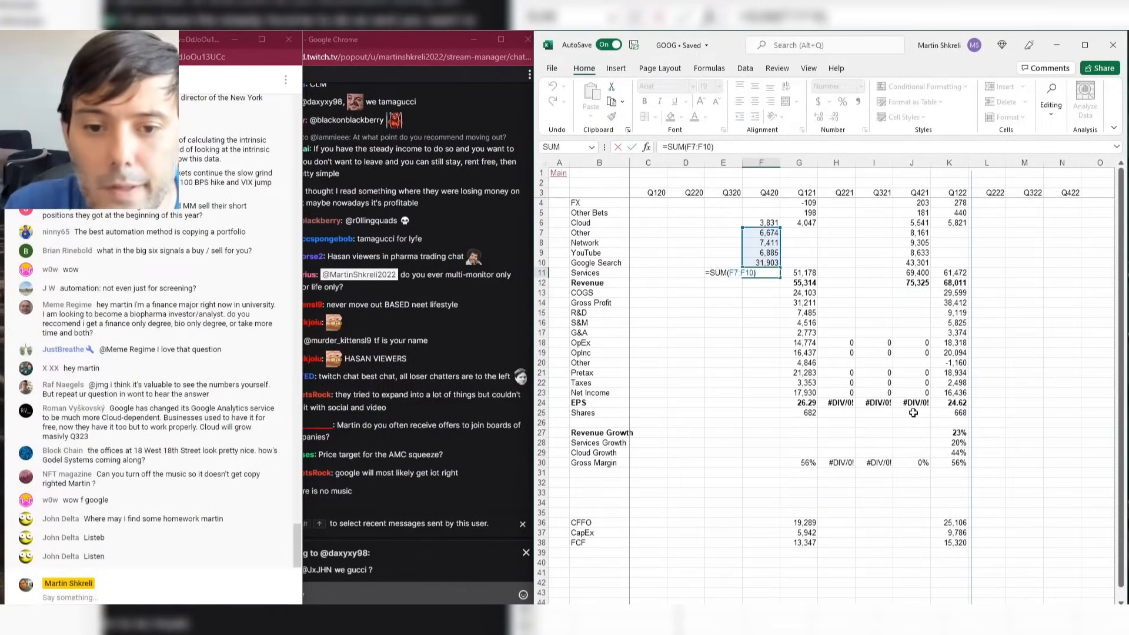
key("Return")
Enter the Q420 Other Bets revenue of 196 and the hedging loss of -2 in the FX row from the earnings PDF.
key("alt+Tab")
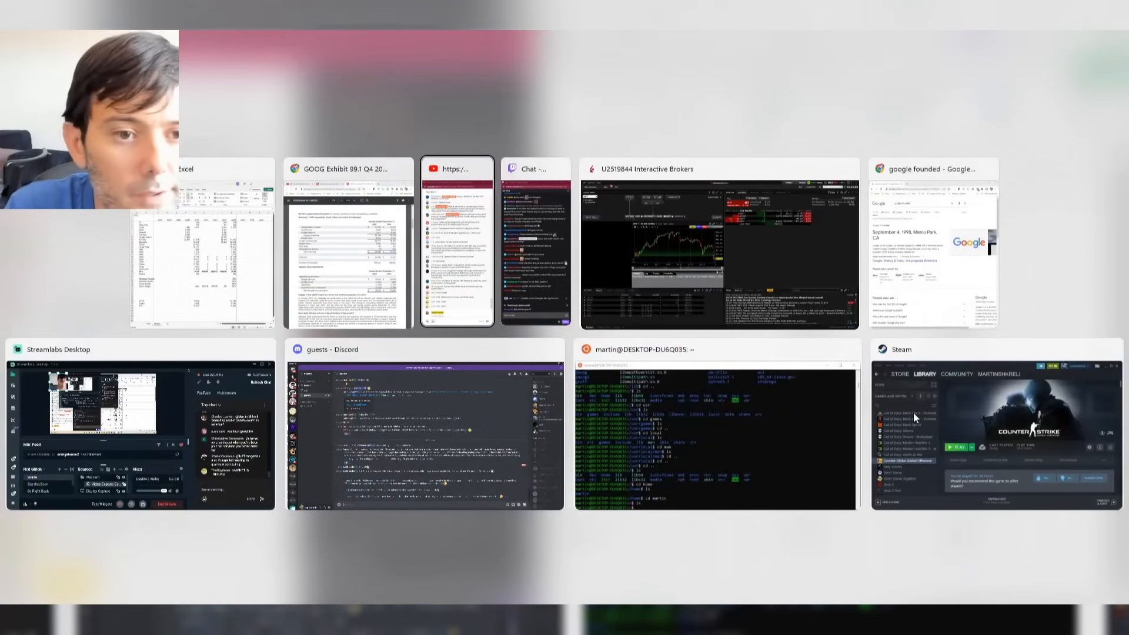
key("alt+shift+Tab")
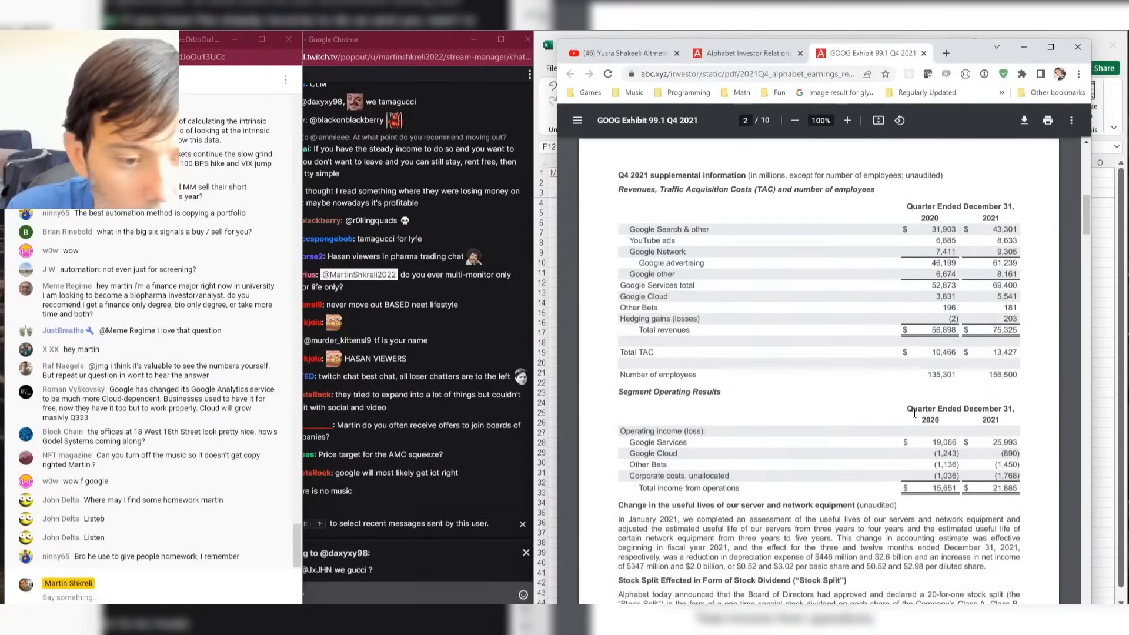
key("alt+Tab")
key("alt+Tab")
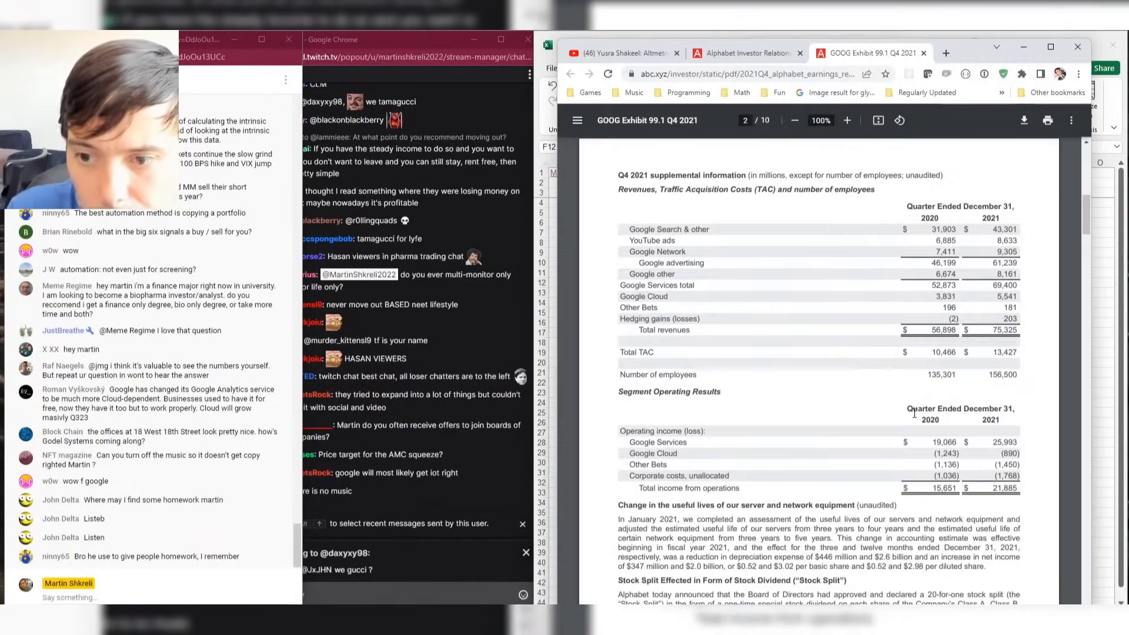
key("alt+Tab")
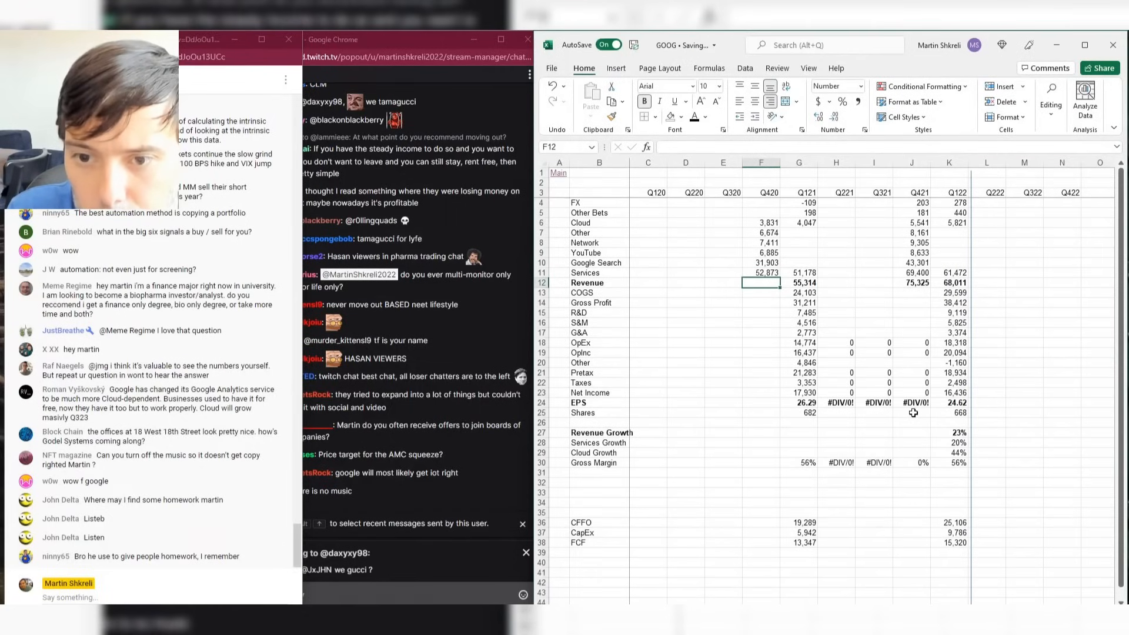
key("alt+Tab")
key("alt+Tab")
key("Up")
key("Up")
key("Up")
key("Up")
key("Up")
key("Up")
key("Up")
key("Up")
key("Up")
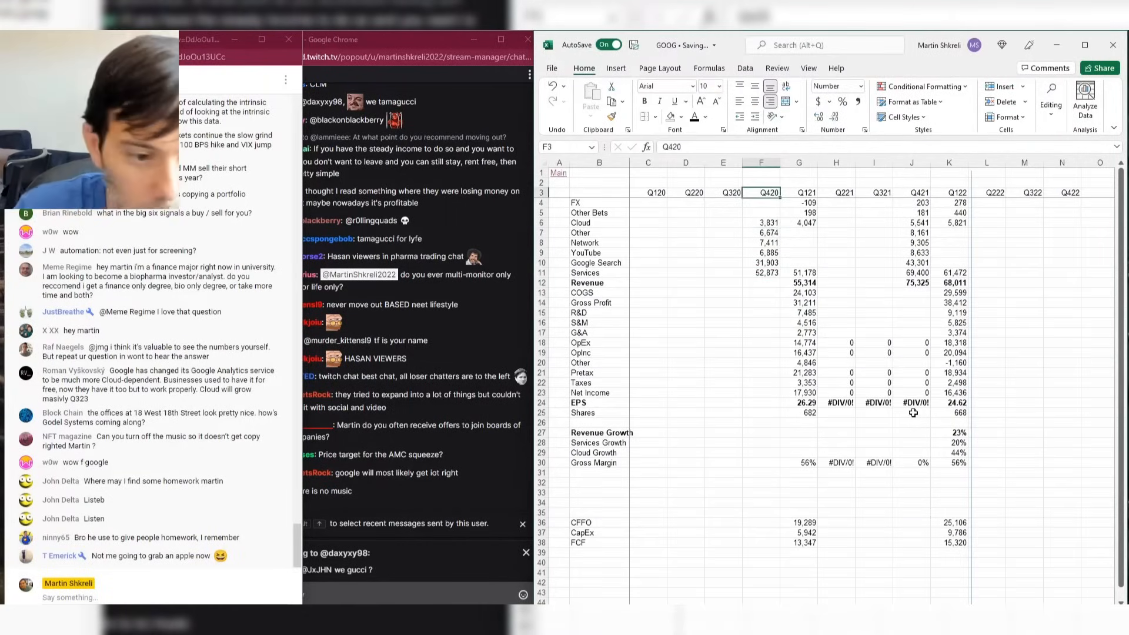
key("Down")
key("Down")
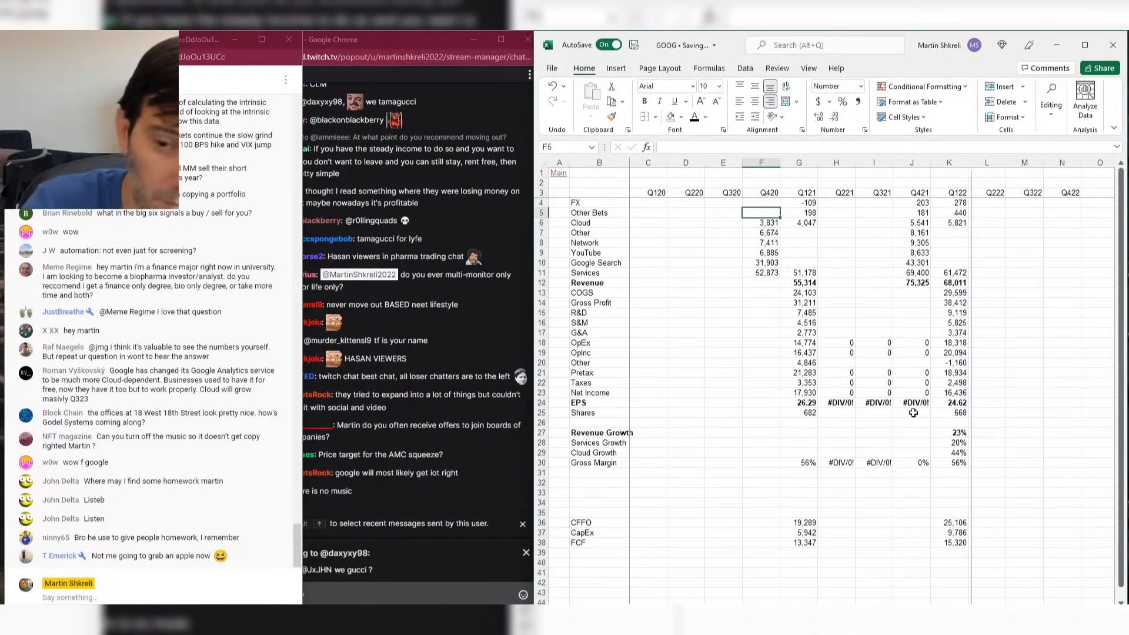
type("196")
key("Return")
key("Up")
key("Up")
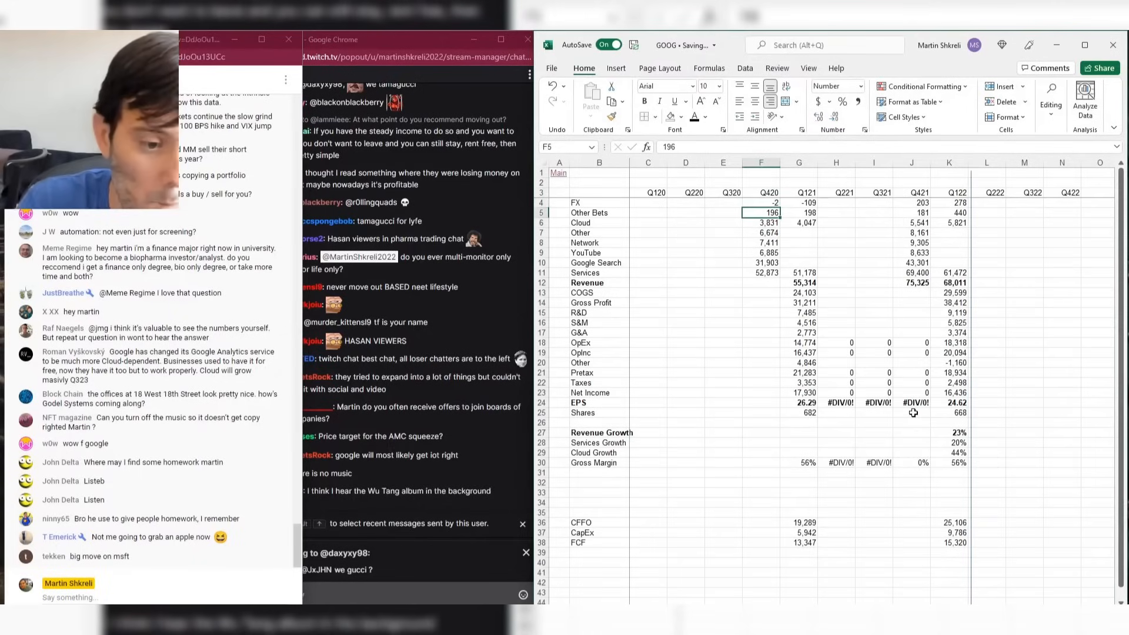
type("-2")
key("Right")
key("Right")
key("Right")
key("Down")
key("Down")
key("Down")
key("Down")
key("Right")
key("Right")
key("Down")
key("Down")
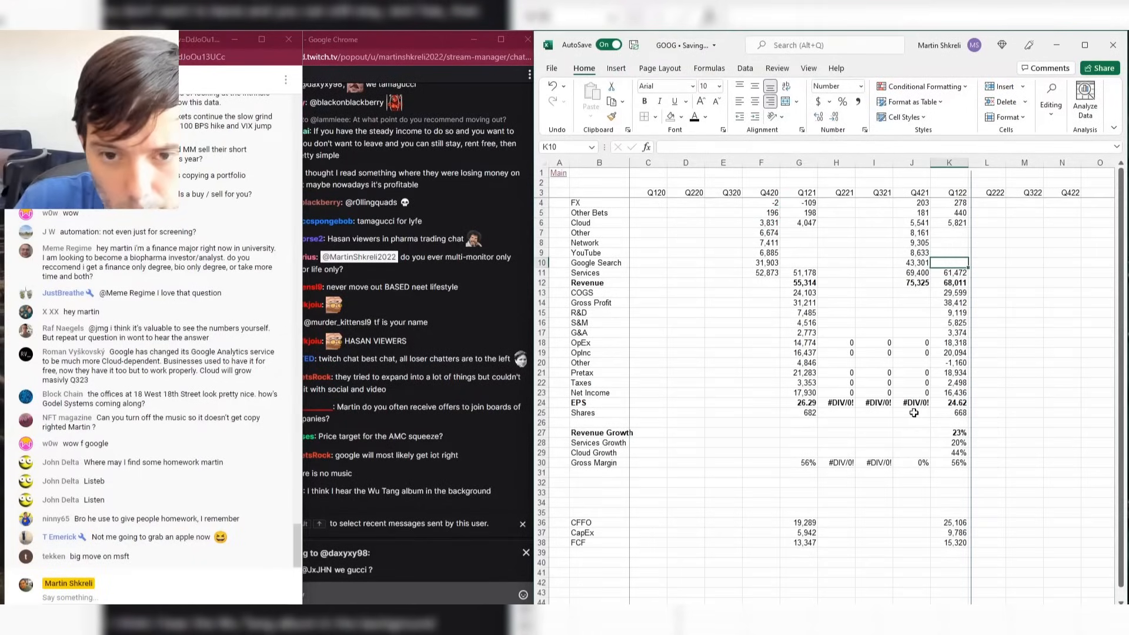
key("alt+Tab")
key("alt+Tab")
key("alt+Tab")
key("alt+Tab")
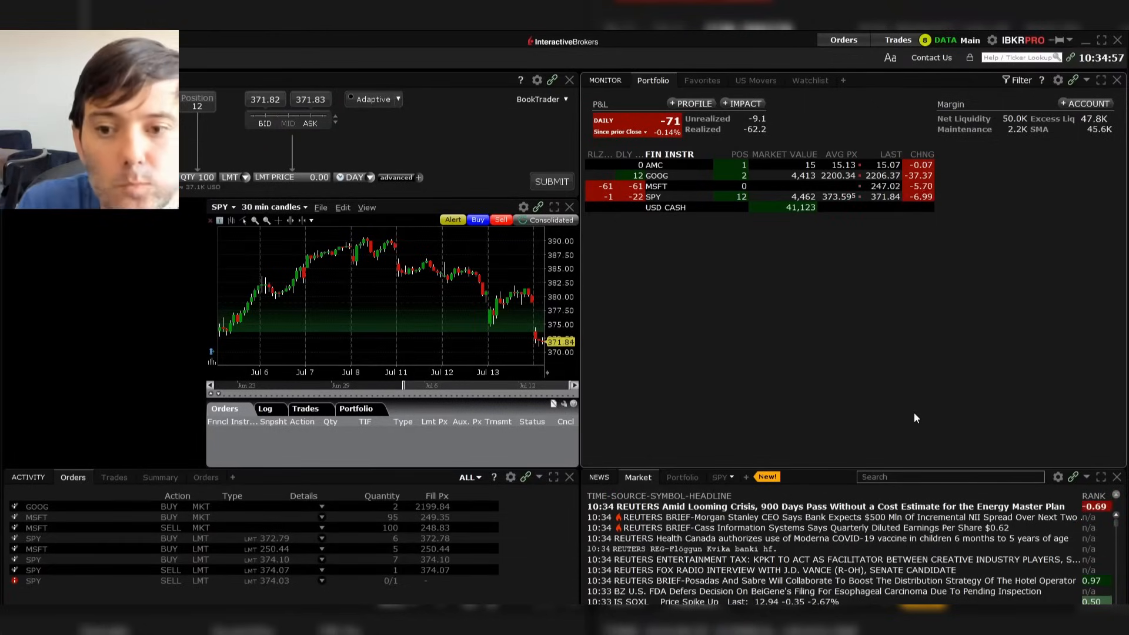
key("alt+Tab")
Copy the Q421 Revenue formula into the Q420 Revenue cell.
key("Left")
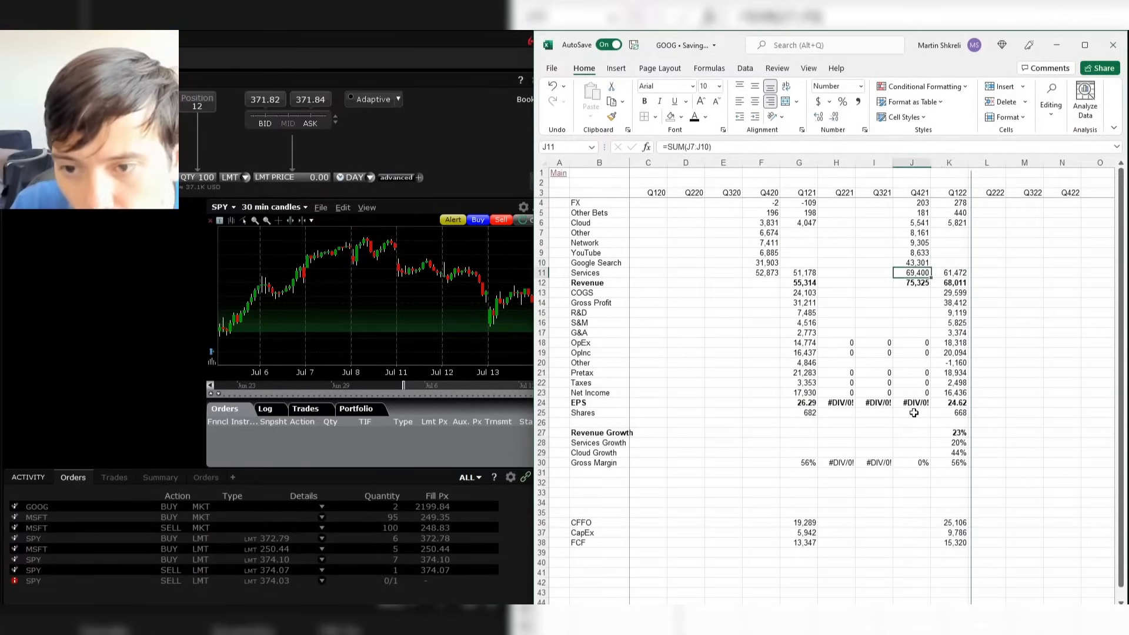
key("Down")
key("Down")
key("ctrl+c")
key("Left")
key("Left")
key("Left")
key("Left")
key("Return")
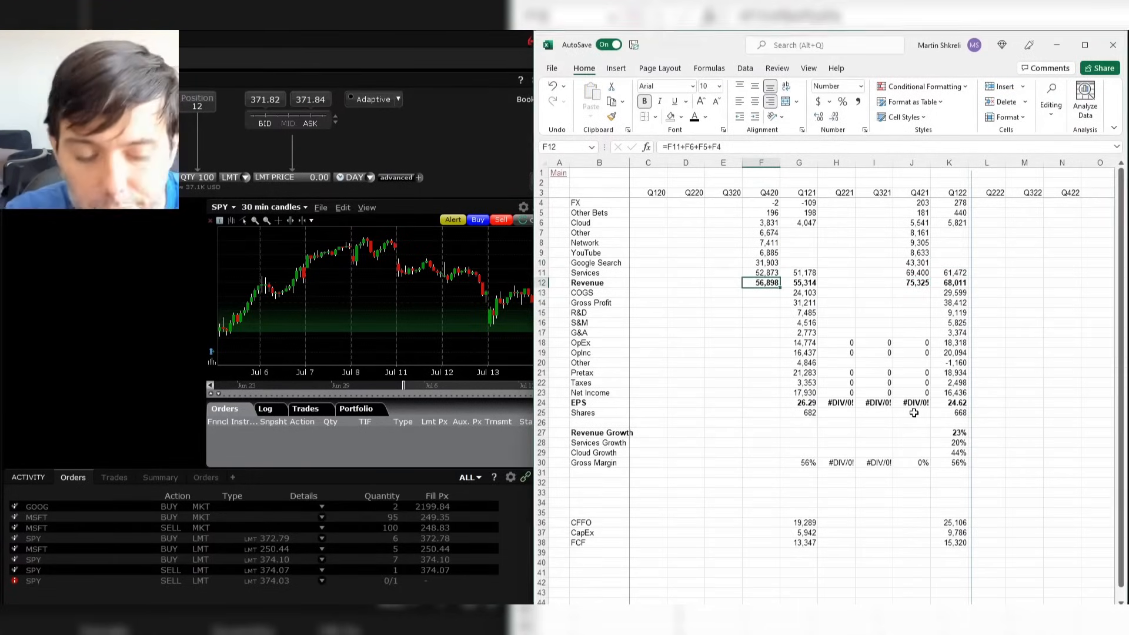
Compare the Q420 Revenue with the total revenues in the earnings PDF.
key("alt+Tab")
key("alt+Tab")
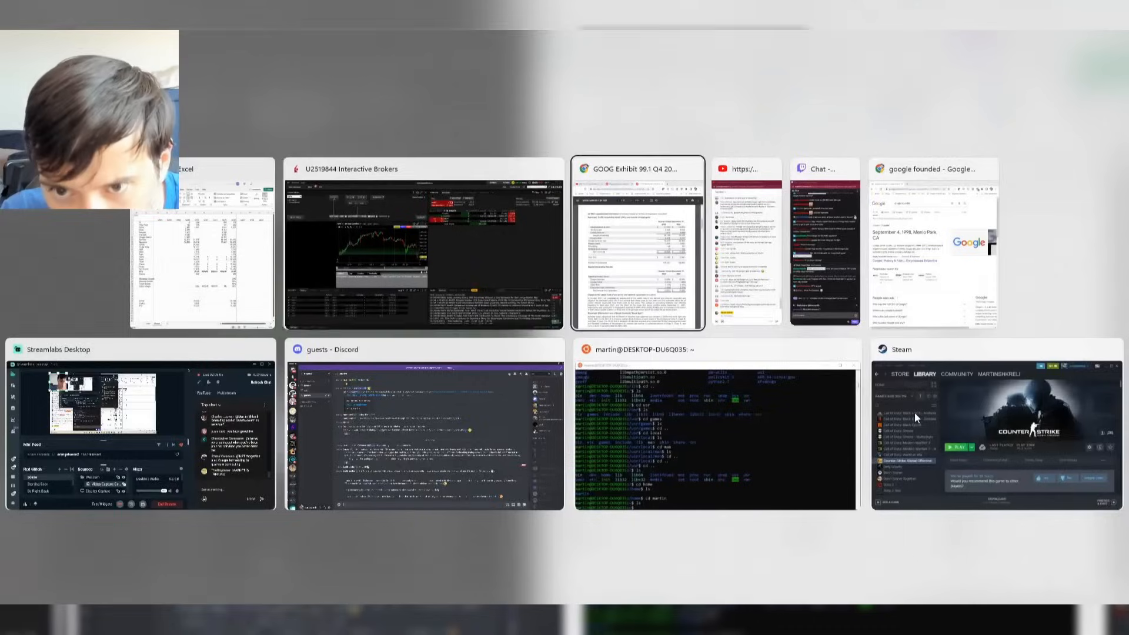
key("alt+Tab")
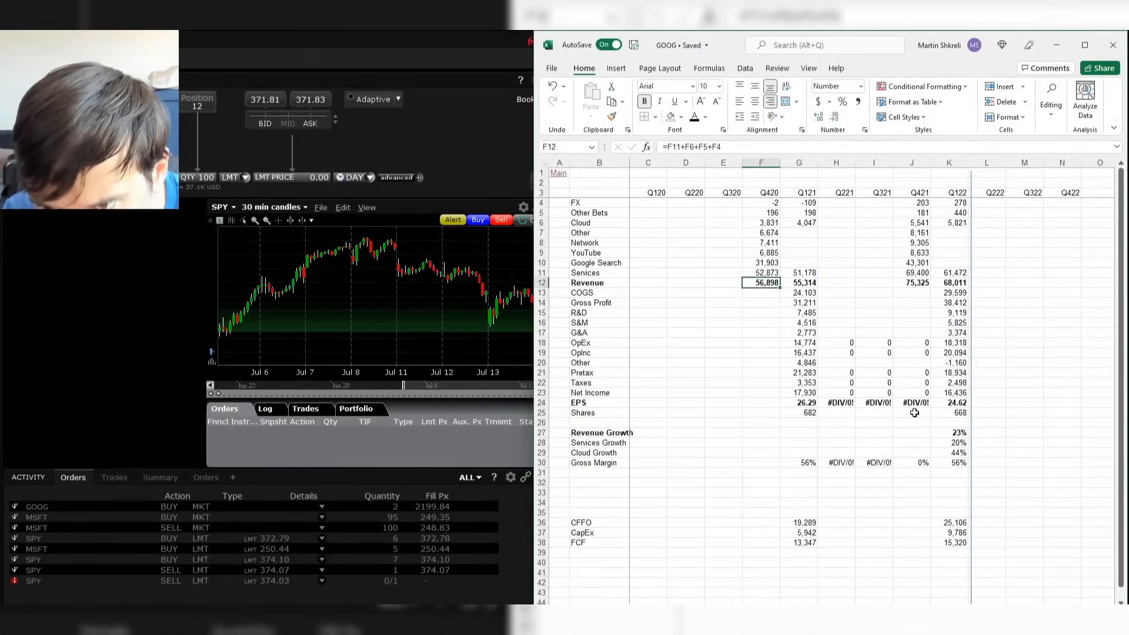
key("alt+Tab")
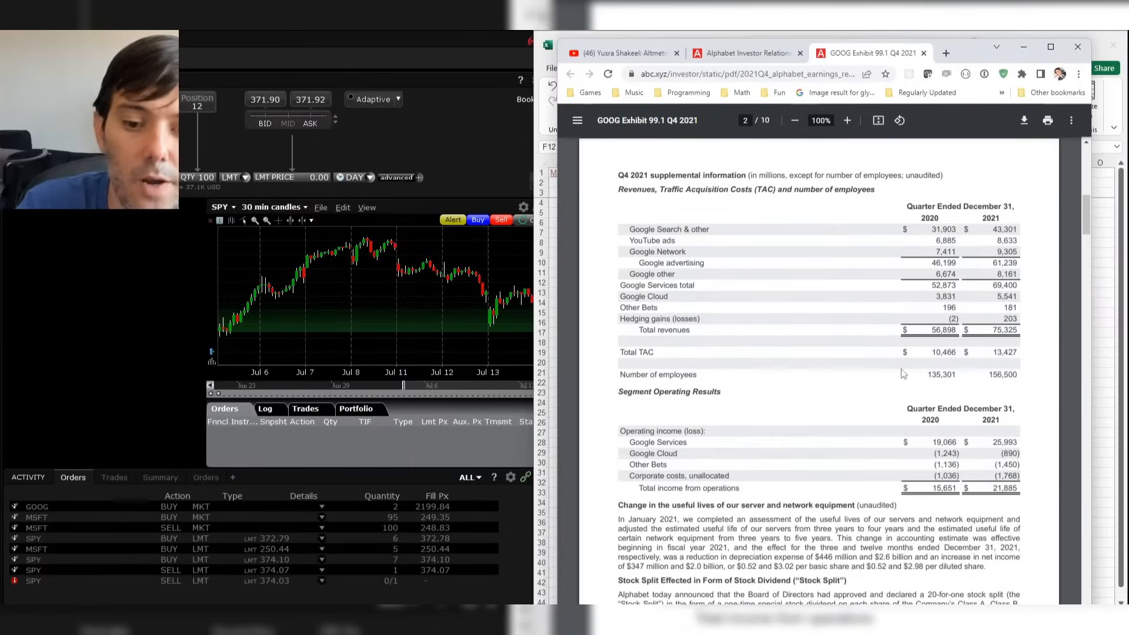
Place the earnings PDF window beside the spreadsheet and show the Consolidated Statements of Income on page 5.
key("alt+Tab")
key("Down")
key("Right")
key("Right")
key("Right")
key("Right")
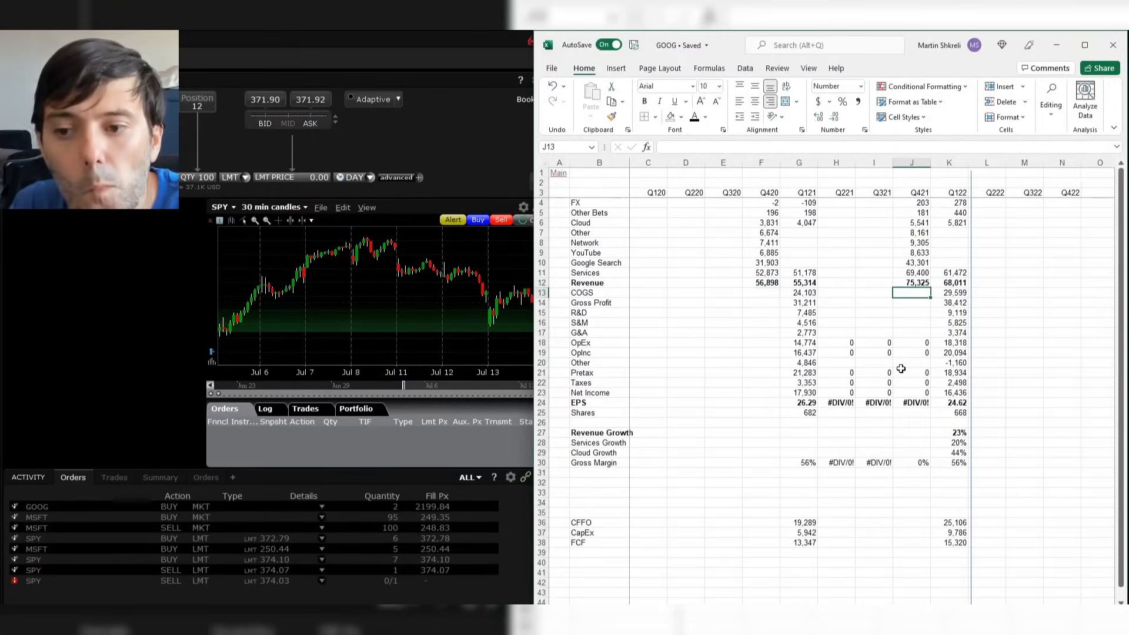
key("alt+Tab")
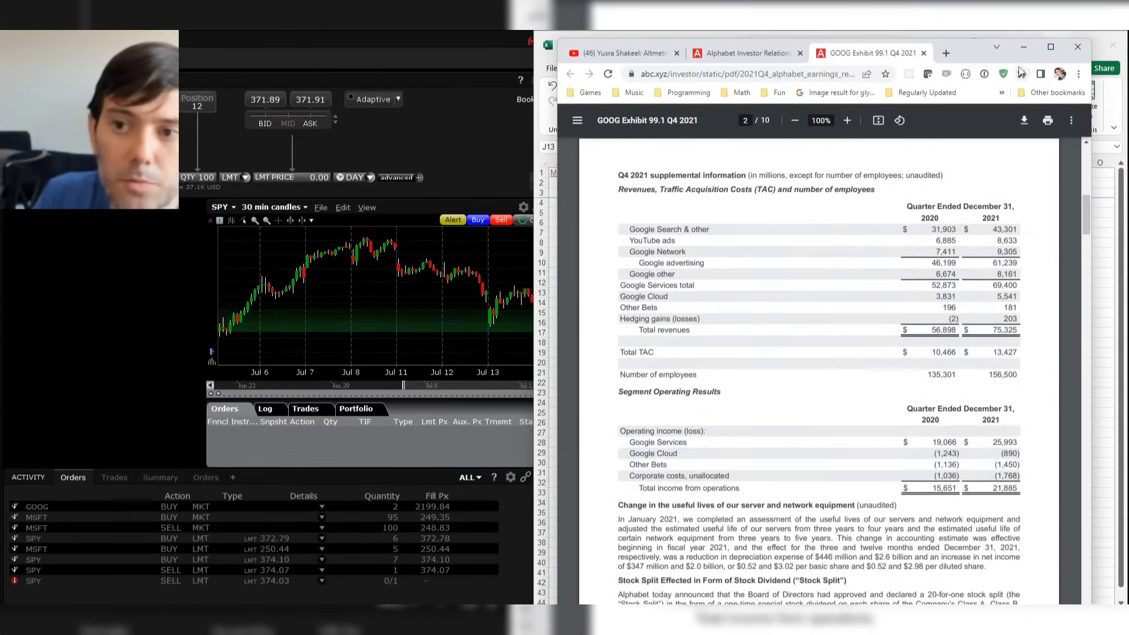
left_click_drag(971, 59, 411, 47)
key("Right")
key("Right")
key("Right")
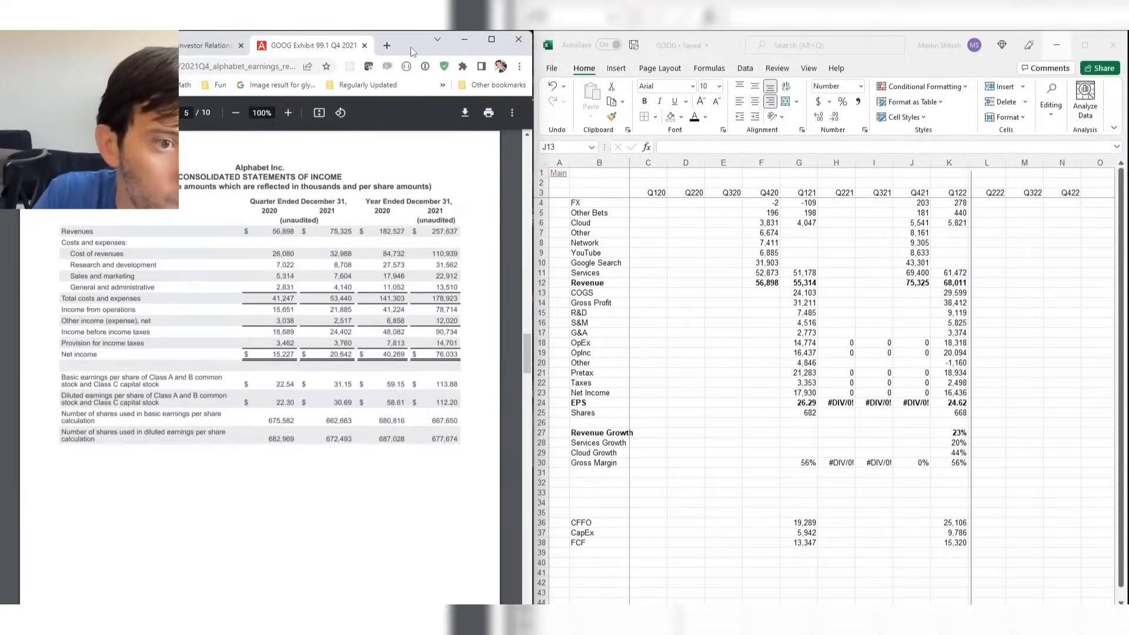
Enter the Q421 cost of revenues of 32988 in the COGS row.
key("alt+Tab")
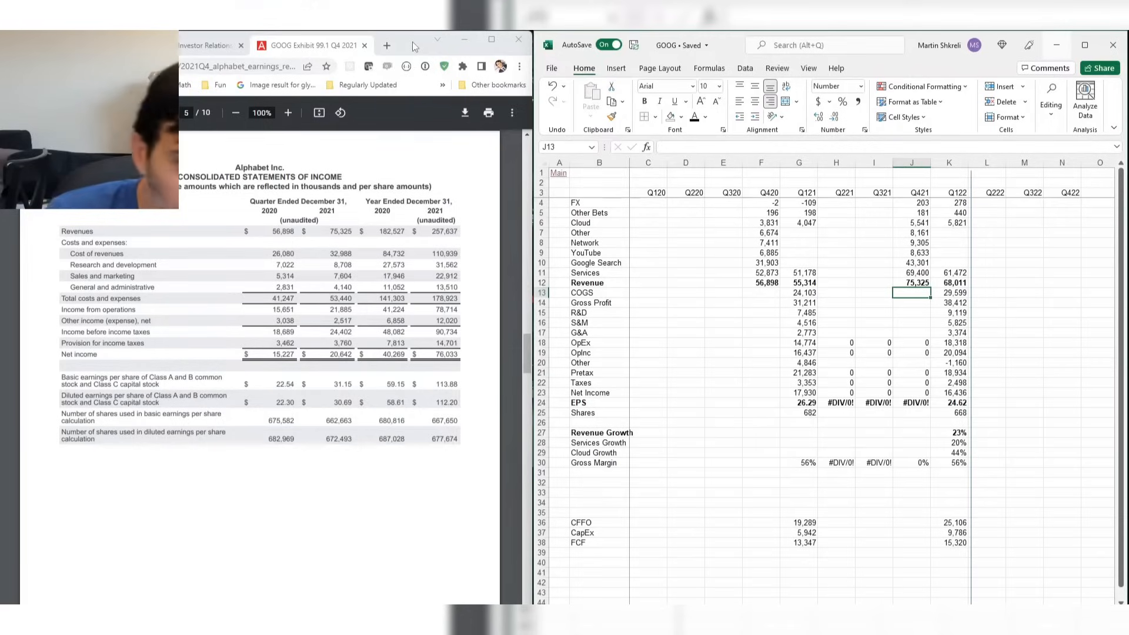
type("32988")
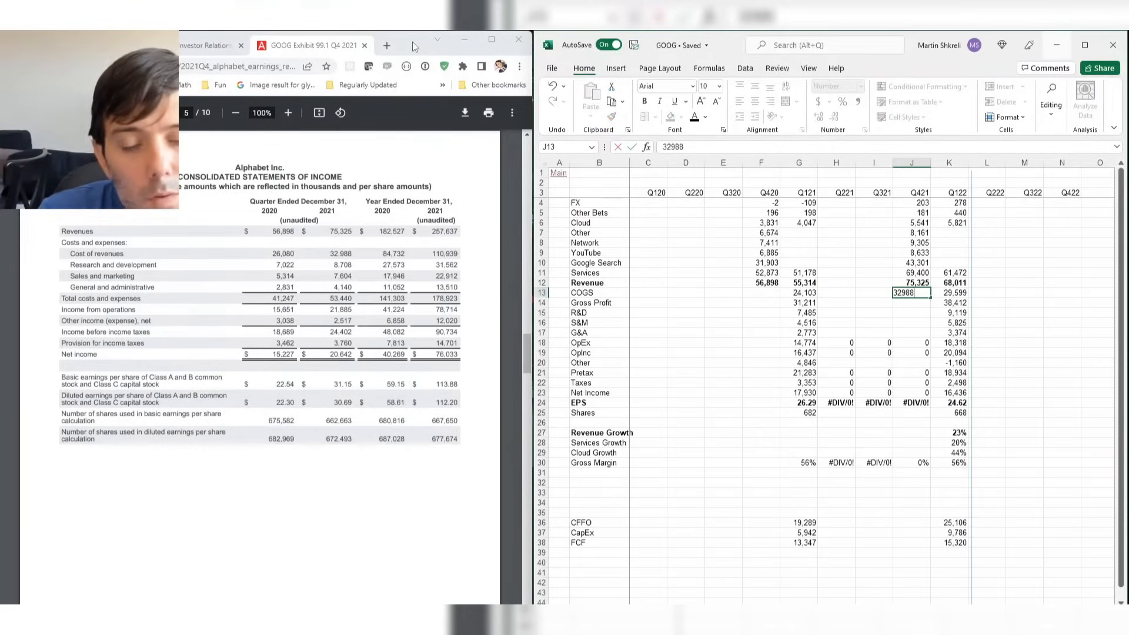
key("Return")
Copy the Q122 Gross Profit formula back across the Q420 to Q421 columns.
key("Right")
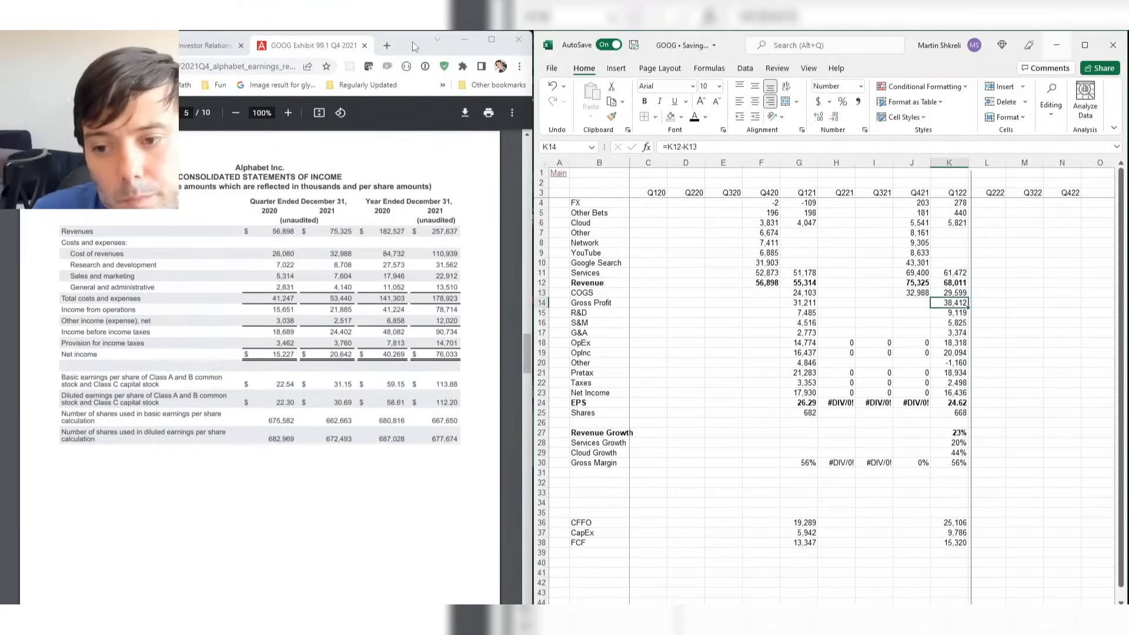
key("ctrl+c")
key("shift+Left")
key("shift+Left")
key("shift+Left")
key("shift+Left")
key("shift+Left")
key("ctrl+v")
key("Down")
key("Escape")
Enter the Q421 operating expenses from the income statement: R&D 8708, S&M 7604 and G&A 4140.
key("Left")
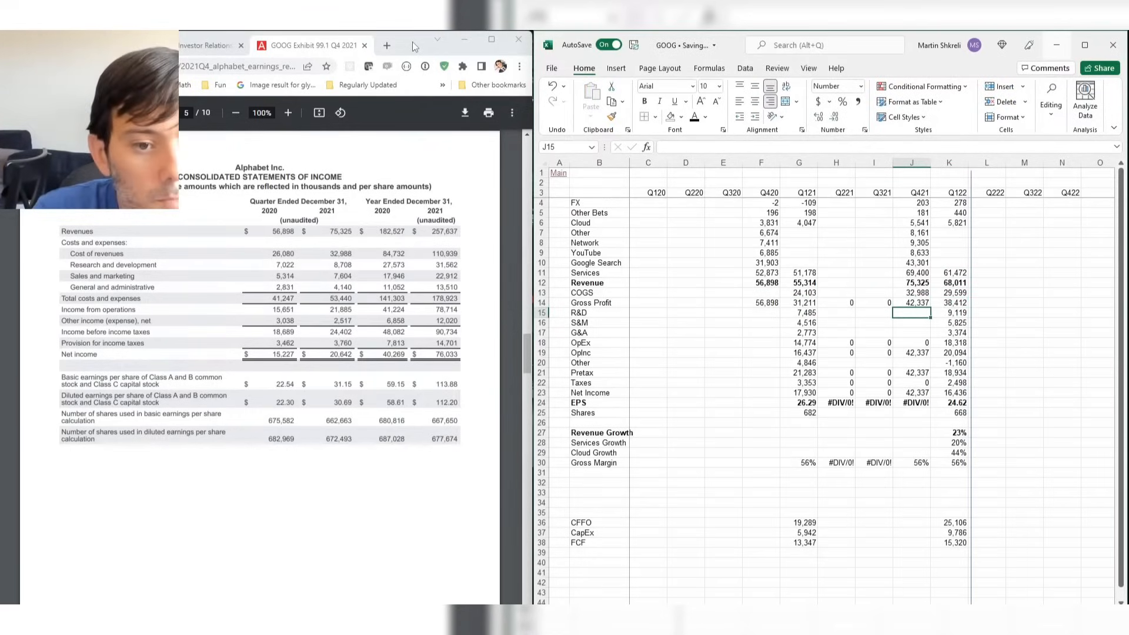
type("8708")
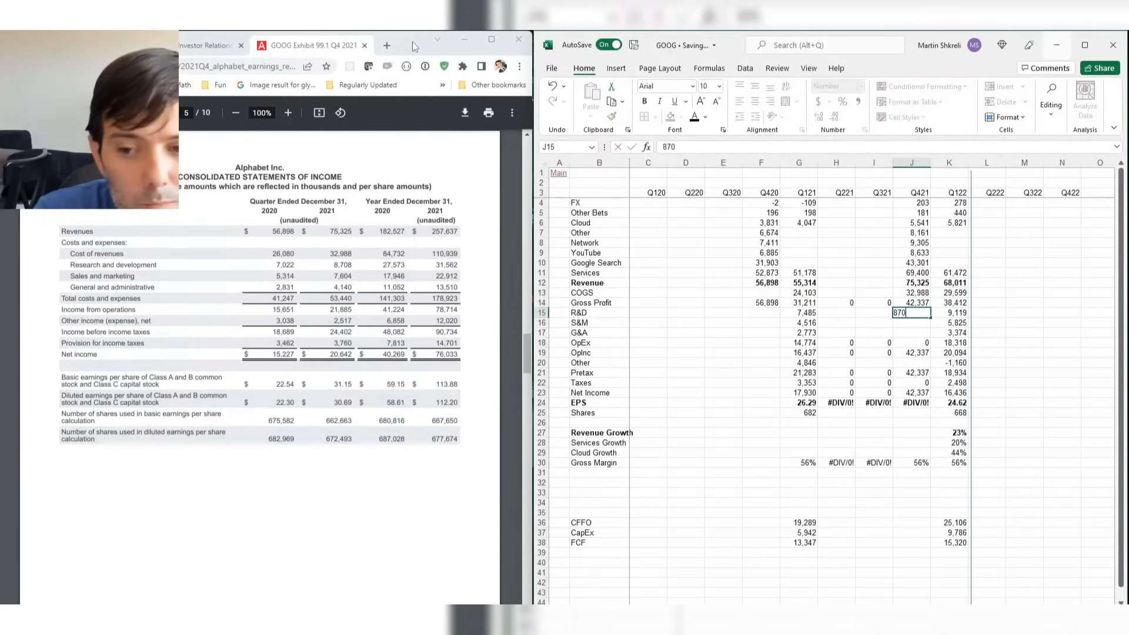
key("Return")
type("7604")
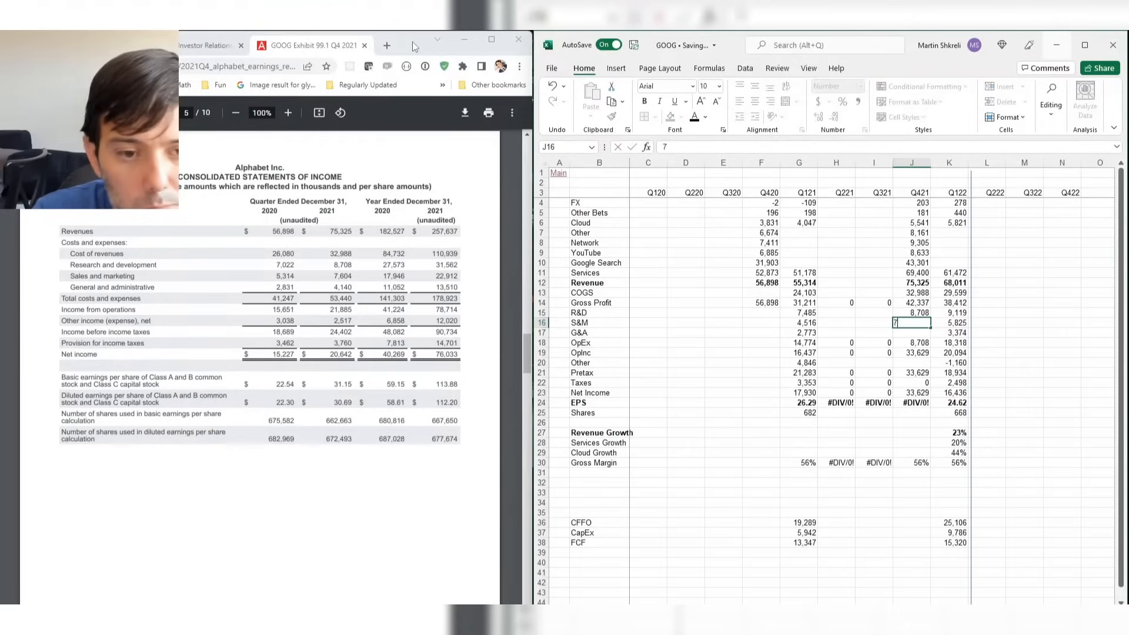
key("Return")
type("4140")
key("Return")
Enter the Q421 other income of 2517 and the income tax provision of 3760 in the Other and Taxes rows.
key("Down")
key("Down")
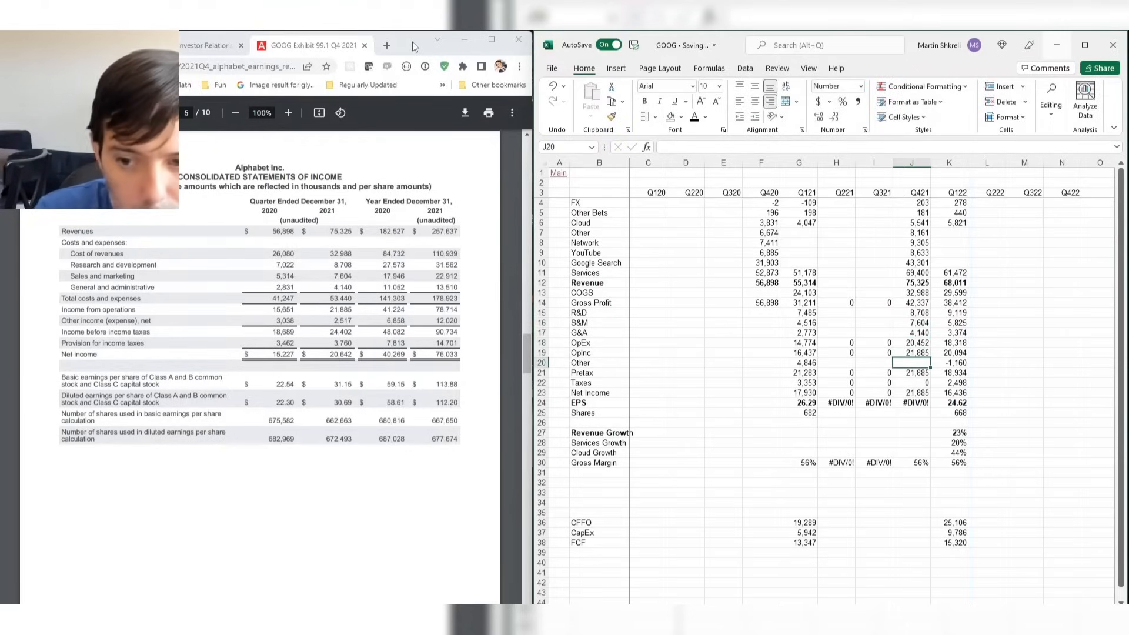
type("2517")
key("Return")
key("Return")
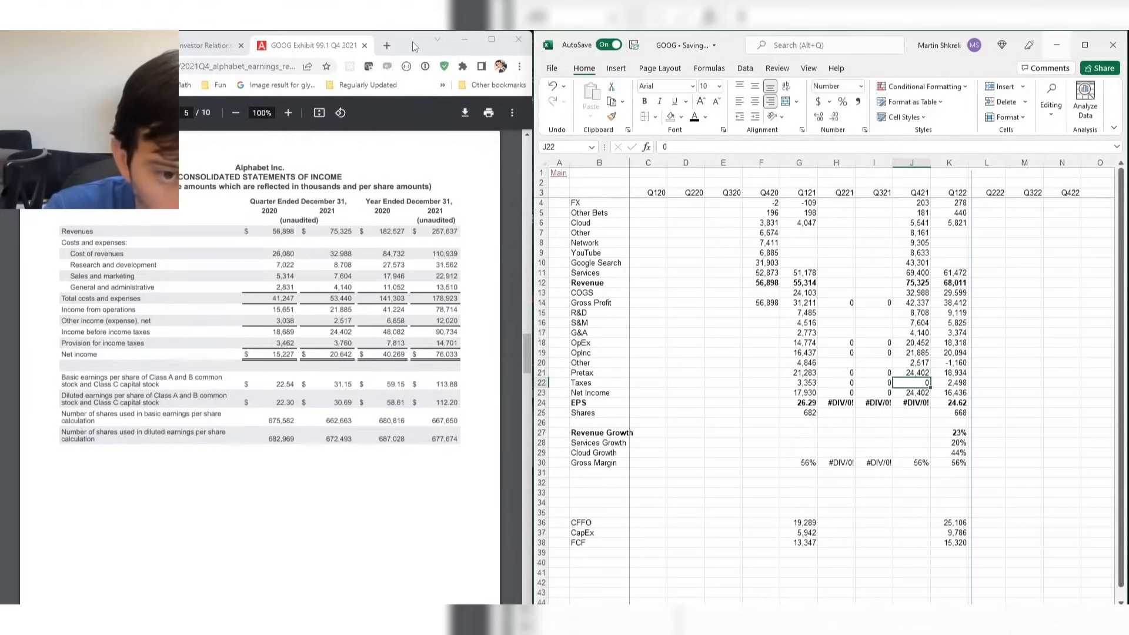
type("3760")
key("Return")
Enter the Q421 diluted share count of 672.493 million in the Shares row.
key("Return")
key("Return")
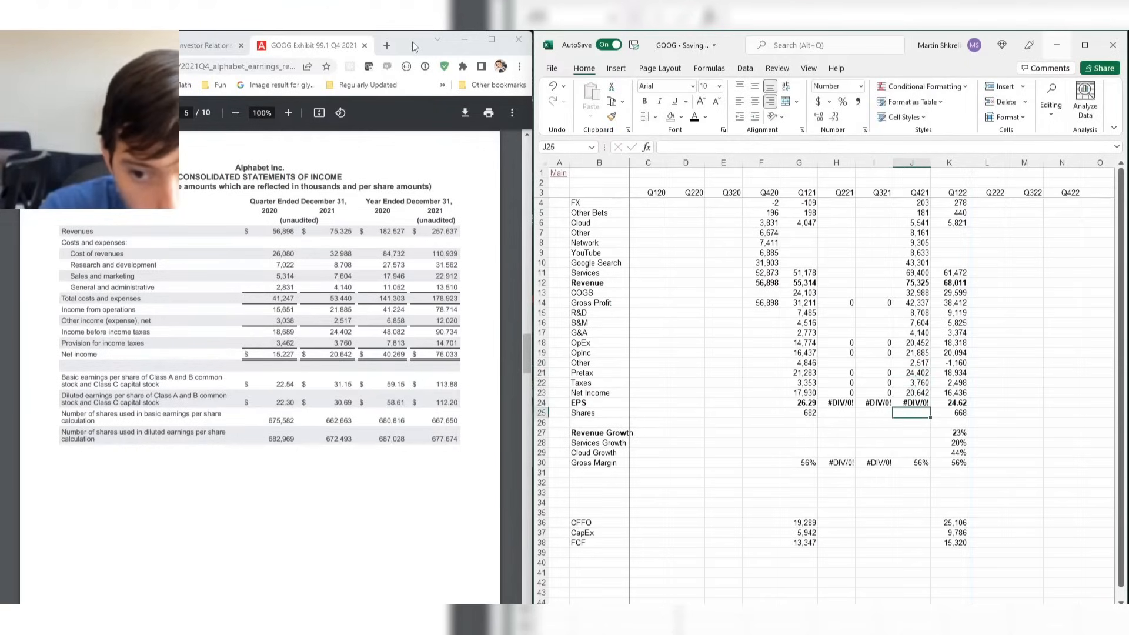
type("672.4")
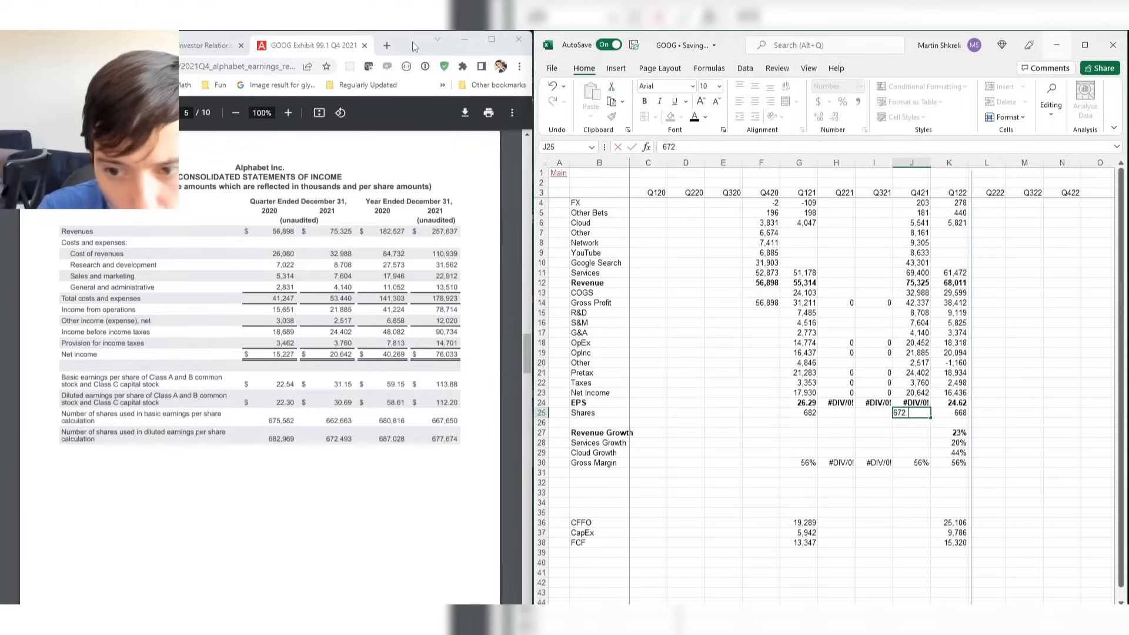
key("Return")
key("Return")
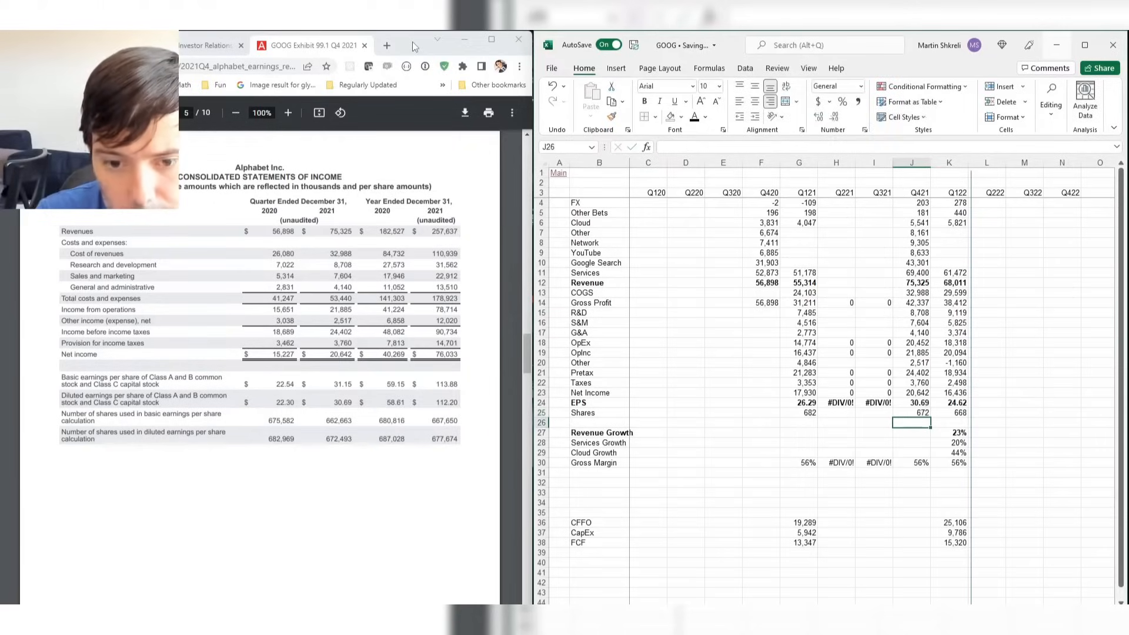
Copy the Q121 OpEx and OpInc formulas into the Q420 column.
key("Right")
key("Left")
key("Up")
key("Up")
key("Up")
key("Up")
key("Up")
key("Up")
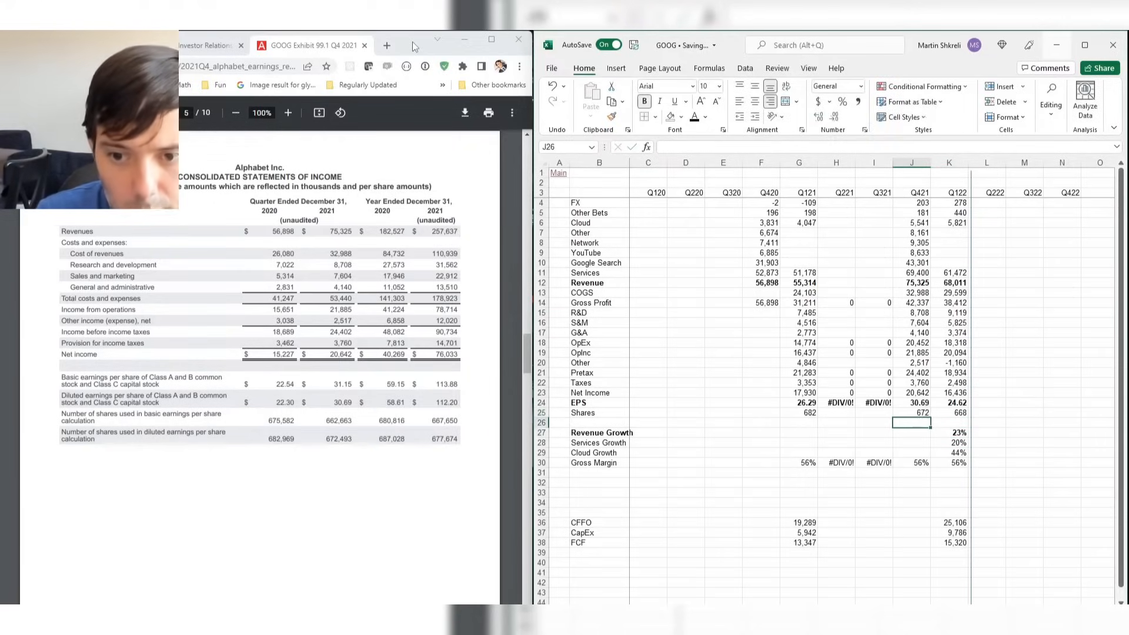
key("Up")
key("Up")
key("Up")
key("Up")
key("Up")
key("Up")
key("Up")
key("Left")
key("Left")
key("Down")
key("Down")
key("Down")
key("Down")
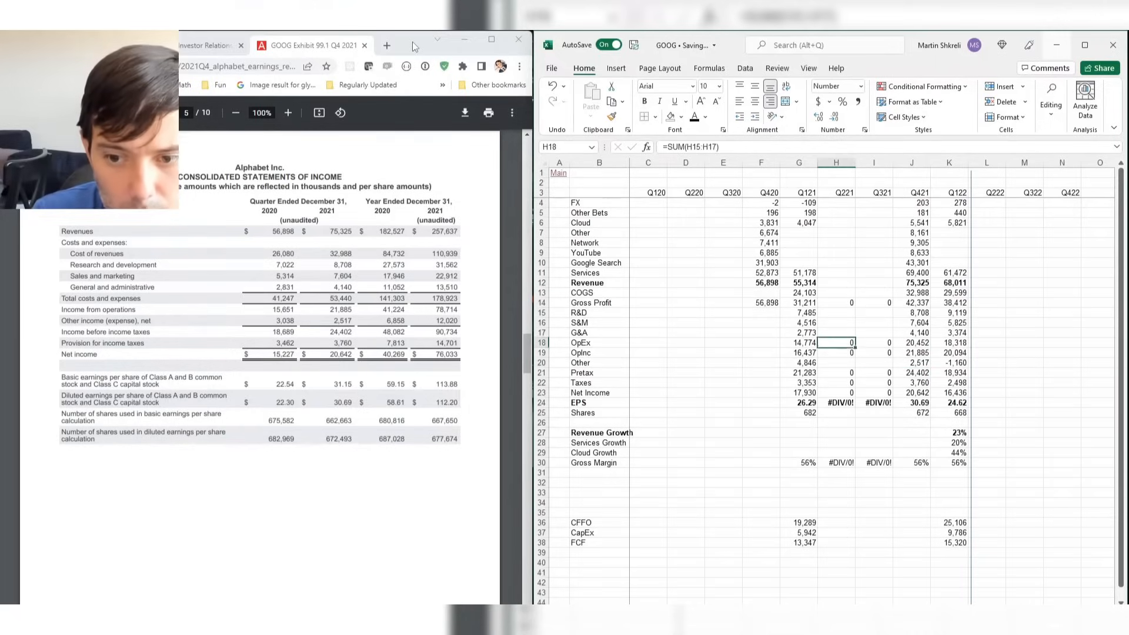
key("Left")
key("shift+Down")
key("ctrl+c")
key("Left")
key("ctrl+v")
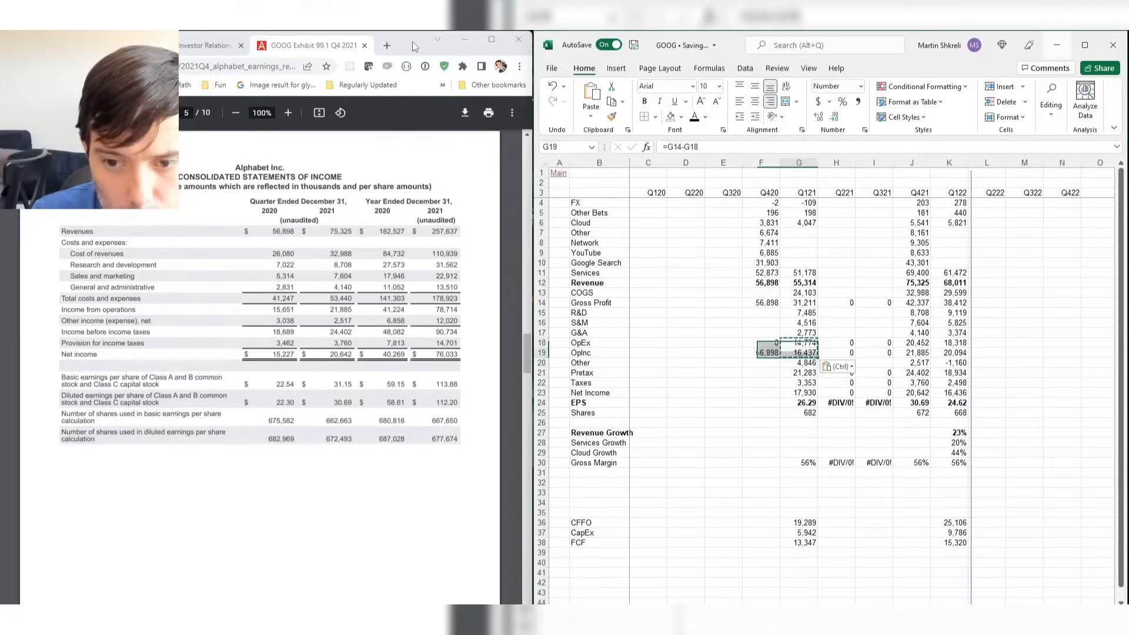
Copy the Q121 Pretax formula into the Q420 column.
key("Right")
key("Down")
key("Down")
key("Down")
key("ctrl+c")
key("Left")
key("ctrl+v")
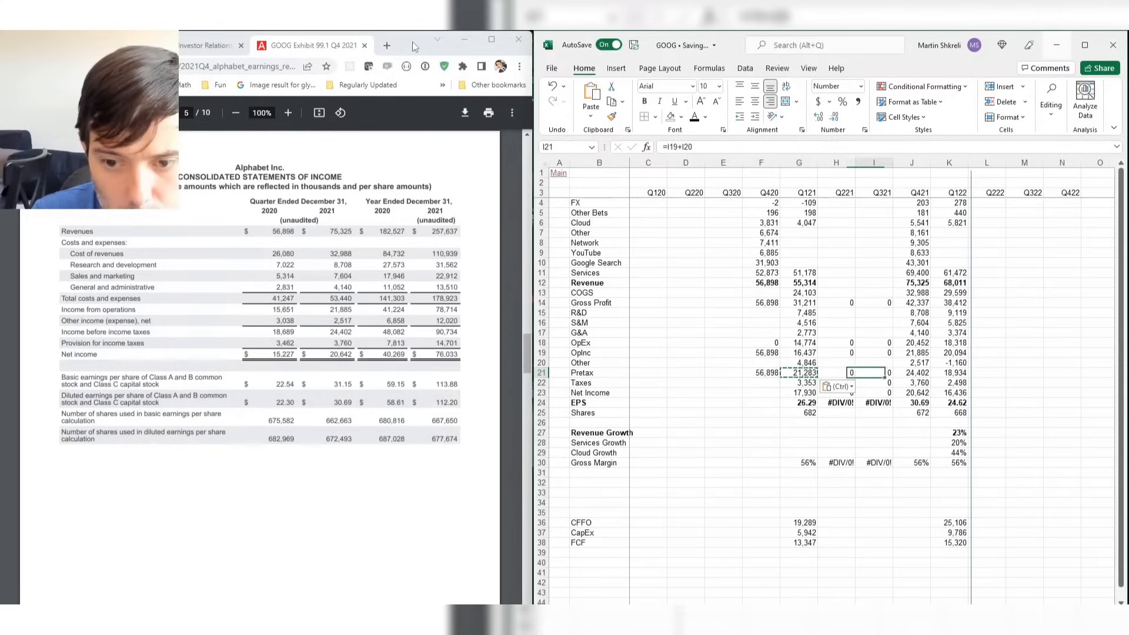
Copy the Q121 Net Income and EPS formulas into the Q420 column.
key("Right")
key("Right")
key("Right")
key("Down")
key("Left")
key("Left")
key("Down")
key("shift+Down")
key("ctrl+c")
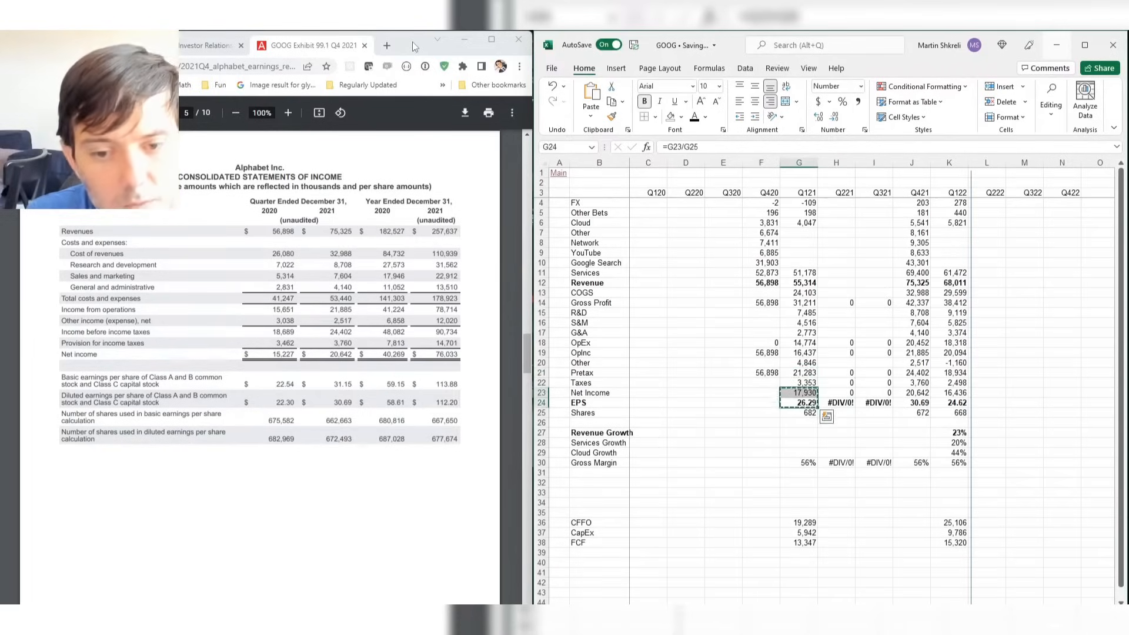
key("Left")
key("ctrl+v")
key("Escape")
Enter the Q420 cost of revenues of 26080 in the COGS row.
key("Up")
key("Up")
key("Up")
key("Up")
key("Up")
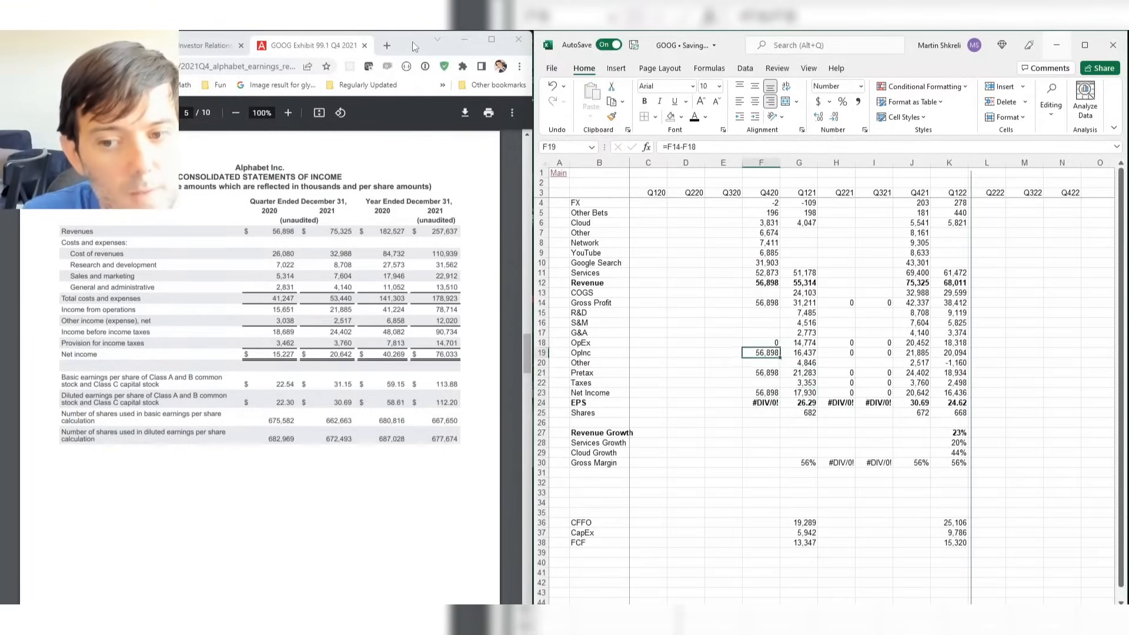
key("Up")
key("Up")
key("Up")
key("Up")
key("Up")
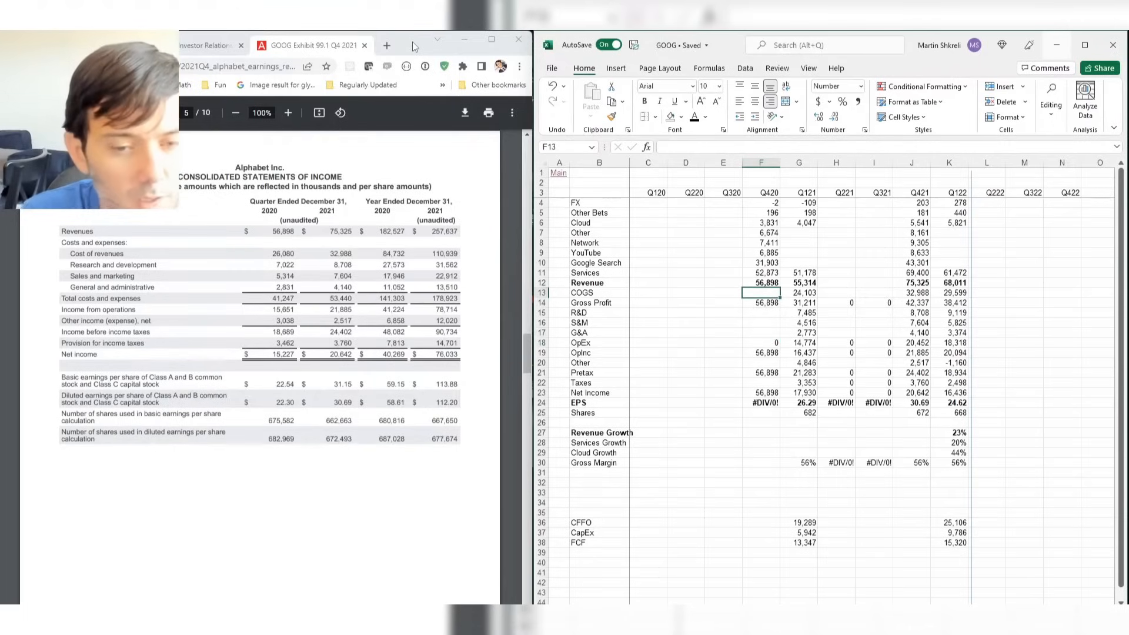
type("26080")
key("Return")
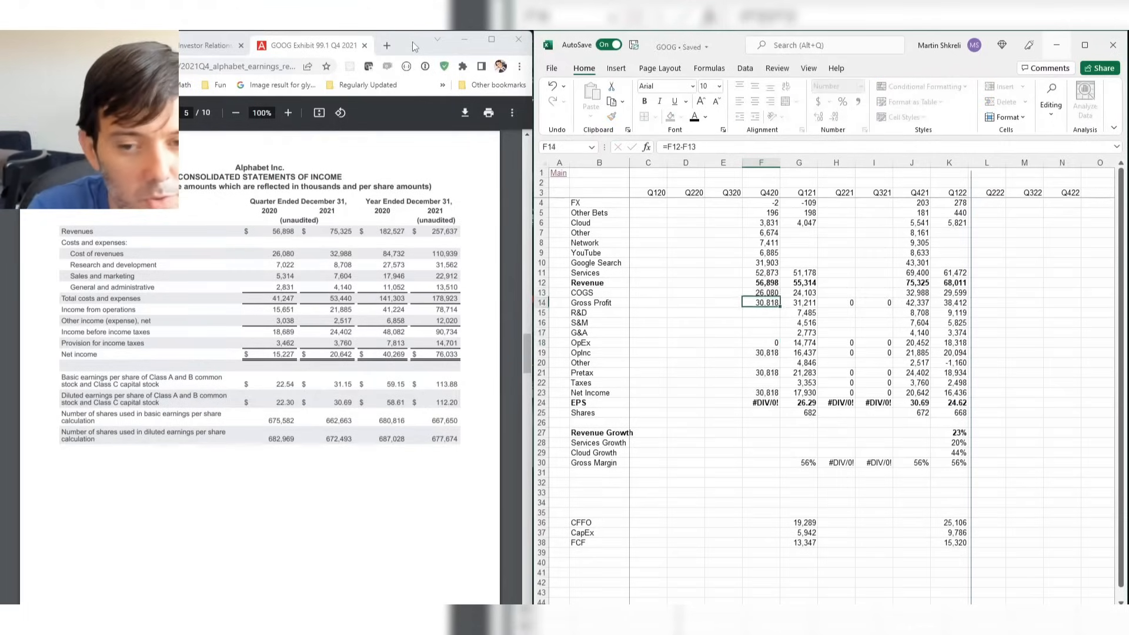
Enter the Q420 operating expenses: R&D of 7022, S&M of 5314 and G&A of 2831.
key("Down")
type("7022")
key("Return")
type("5414")
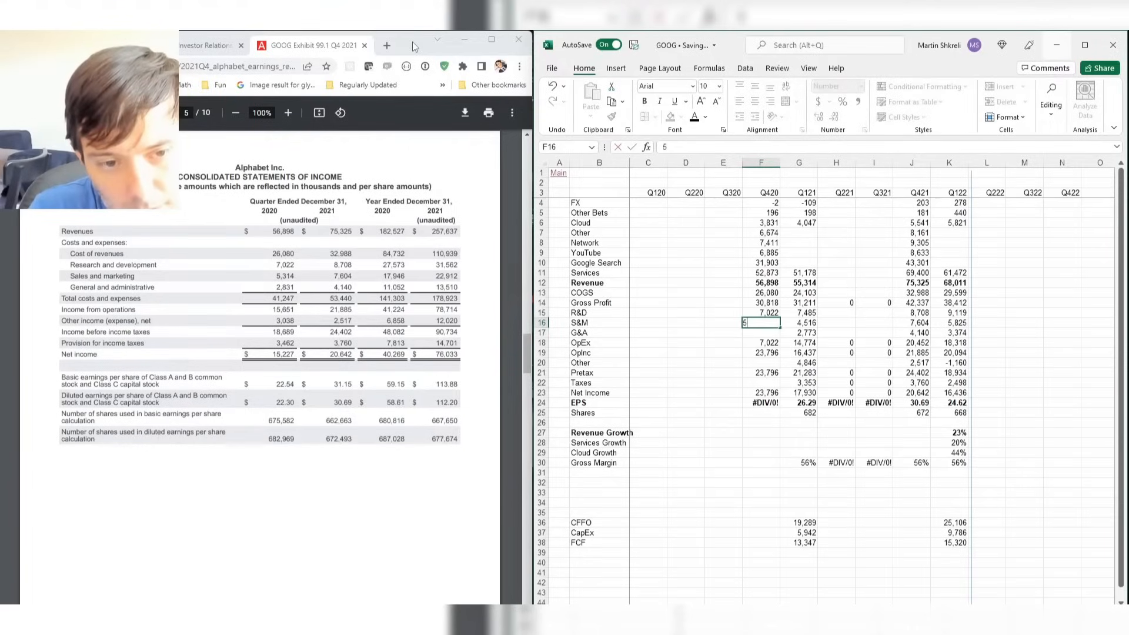
key("Return")
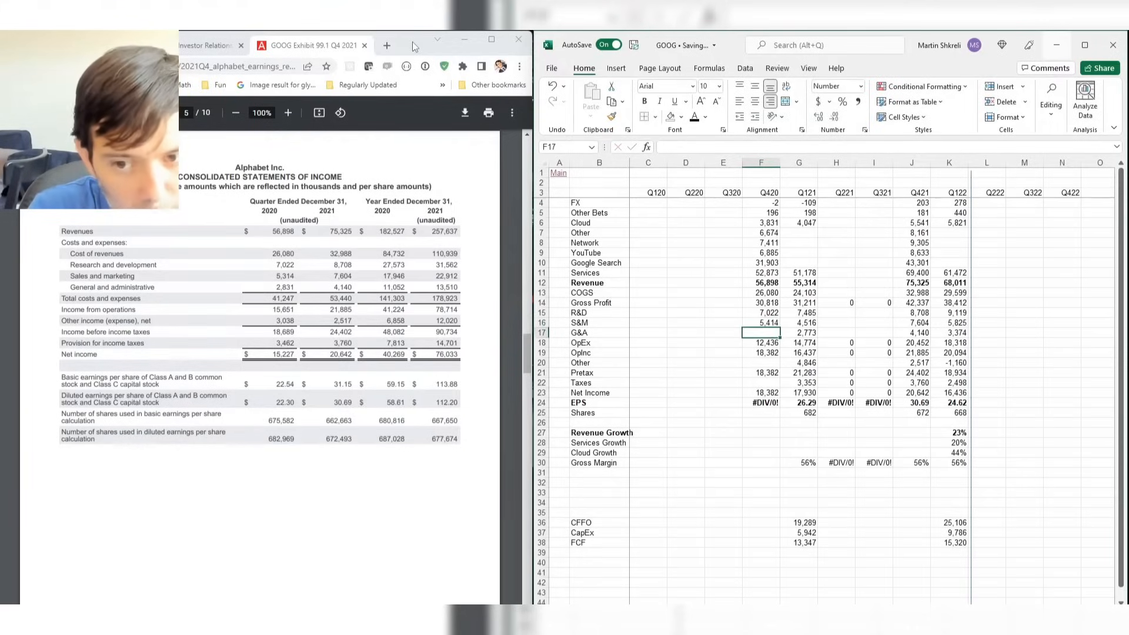
key("Up")
type("5314")
key("Return")
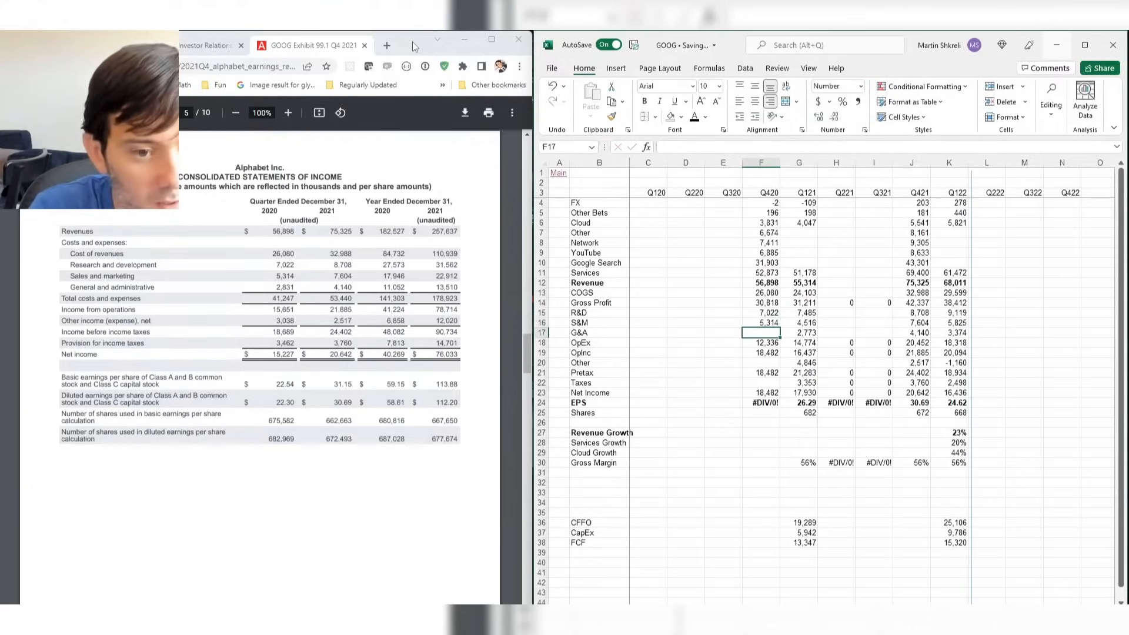
type("2831")
key("Return")
Enter the Q420 other income of 3038 and the income tax provision of 3462 in the Other and Taxes rows.
key("Down")
key("Down")
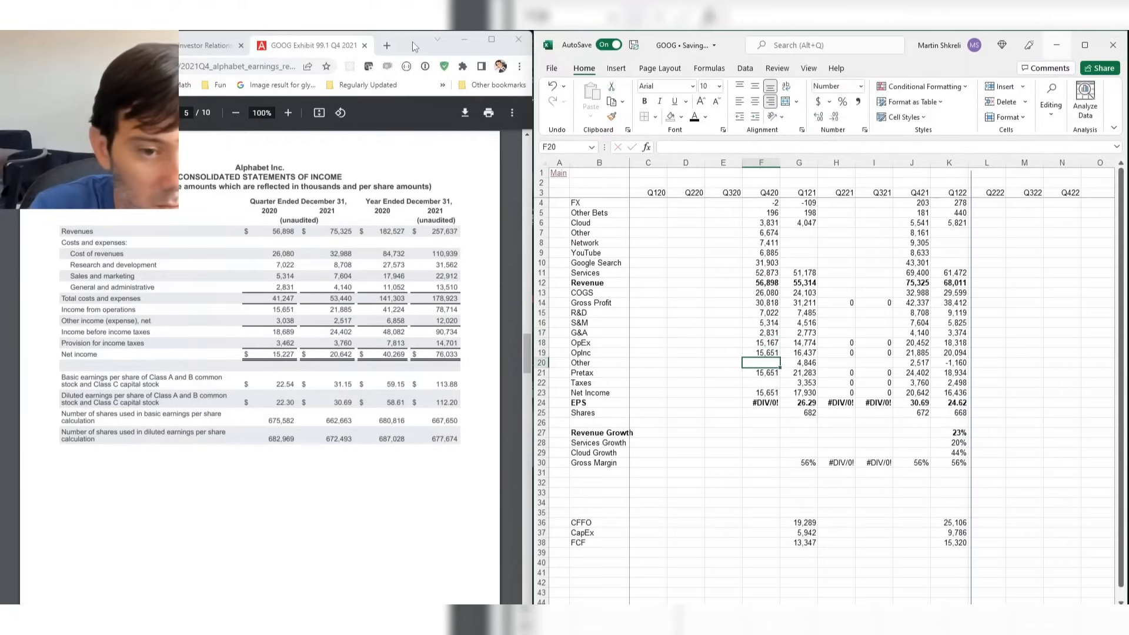
type("3,038")
key("Return")
key("Return")
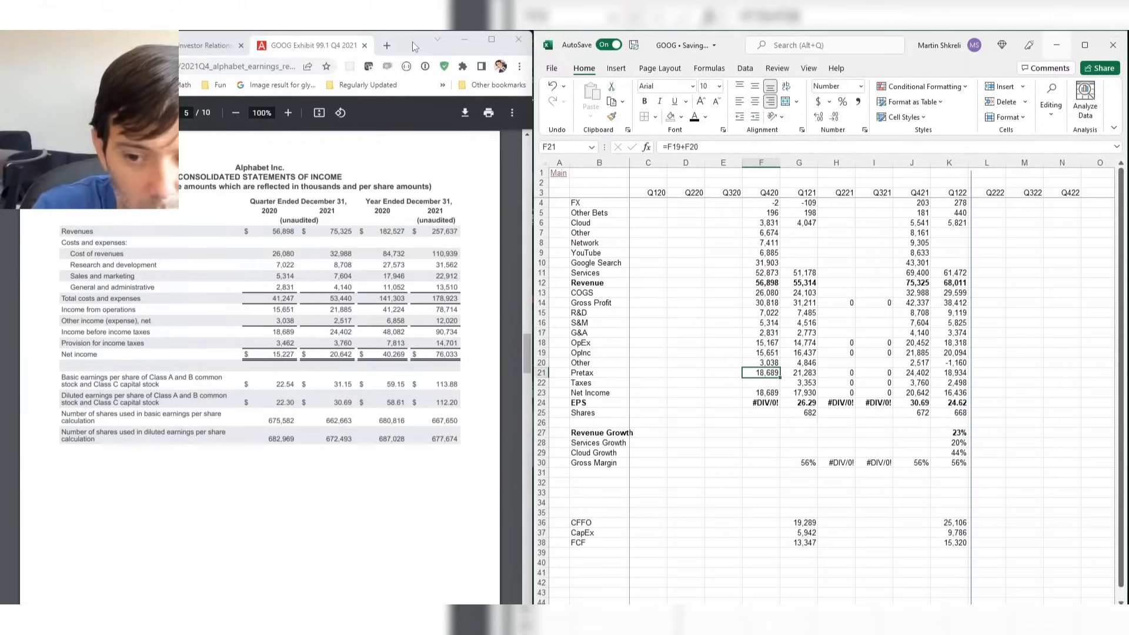
type("3462")
key("Return")
Enter the Q420 diluted share count of 682.969 million in the Shares row.
key("Return")
key("Return")
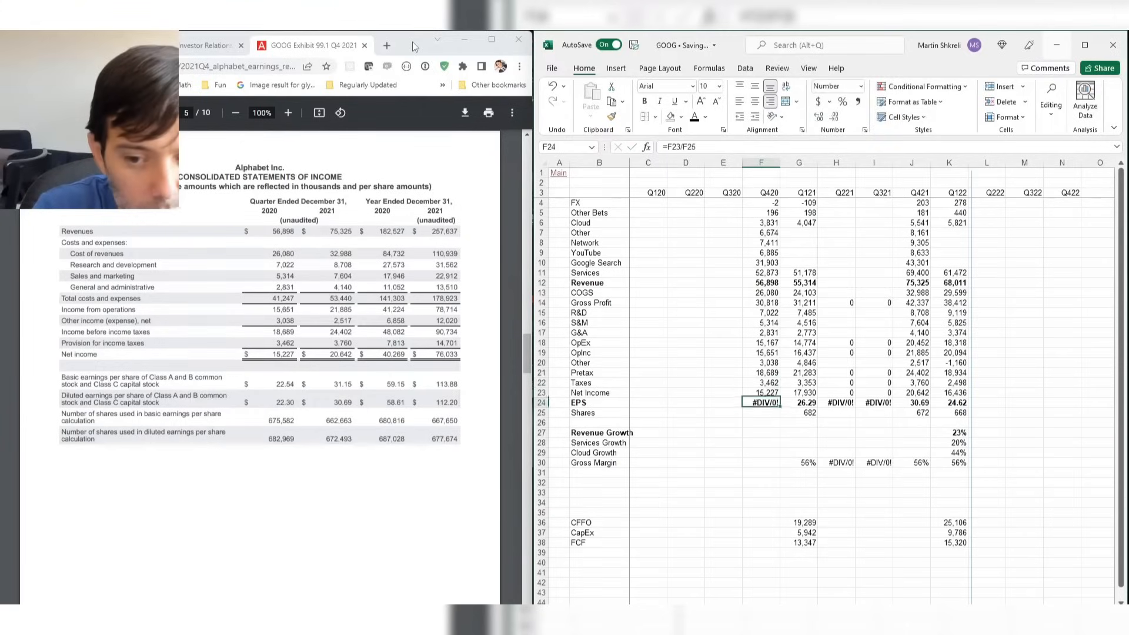
type("683")
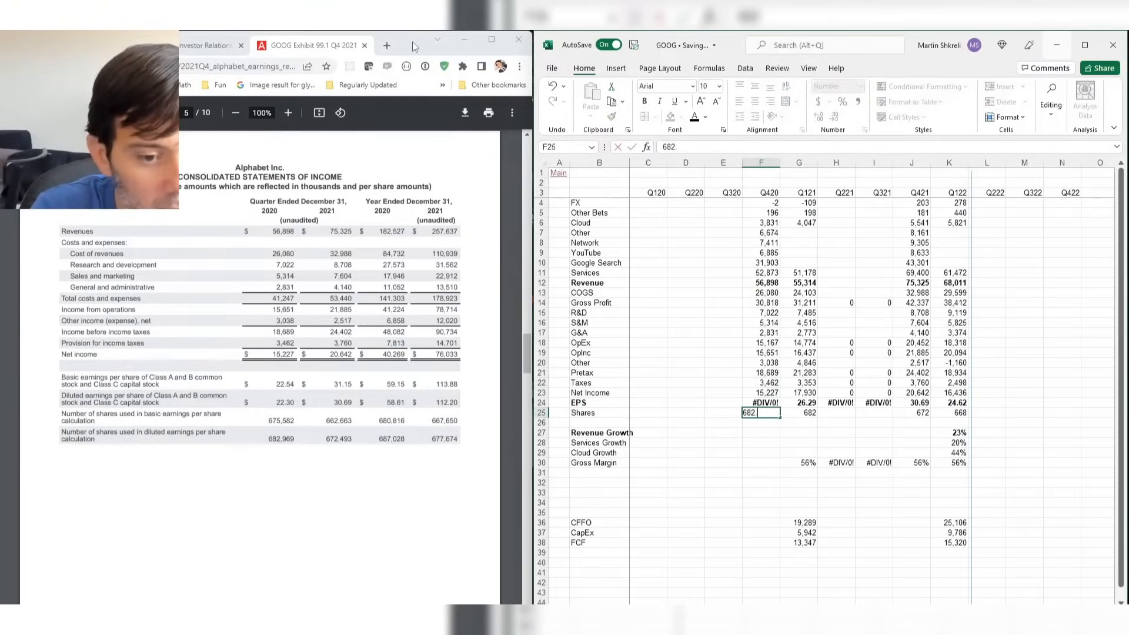
key("Return")
Copy the Q121 Gross Margin formula into the Q420 column.
key("Down")
key("Down")
key("Down")
key("Down")
key("Right")
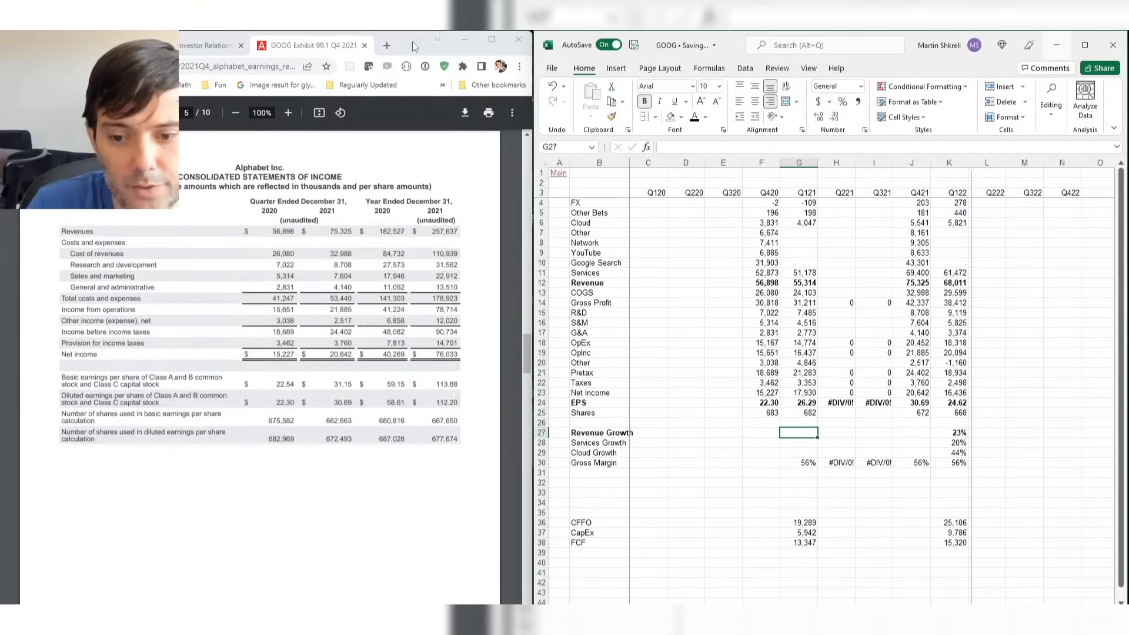
key("ctrl+c")
key("shift+Left")
key("ctrl+v")
key("Escape")
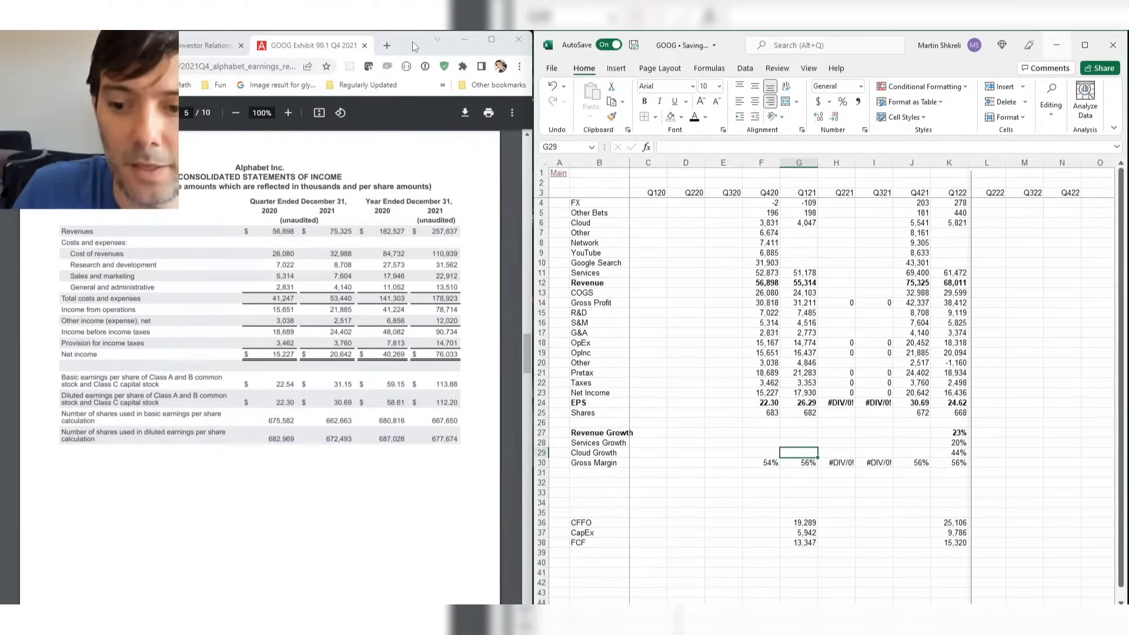
Copy the Q122 Revenue Growth, Services Growth and Cloud Growth formulas into the Q421 column.
key("Up")
key("Right")
key("Right")
key("Right")
key("Right")
key("shift+Up")
key("shift+Up")
key("ctrl+c")
key("shift+Left")
key("ctrl+v")
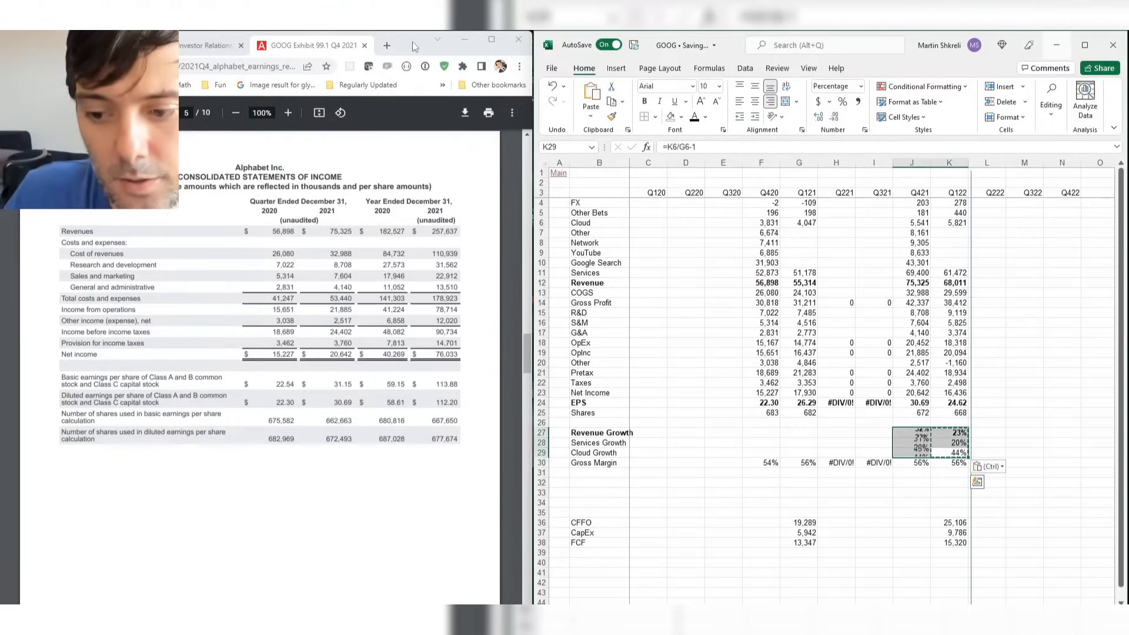
key("Escape")
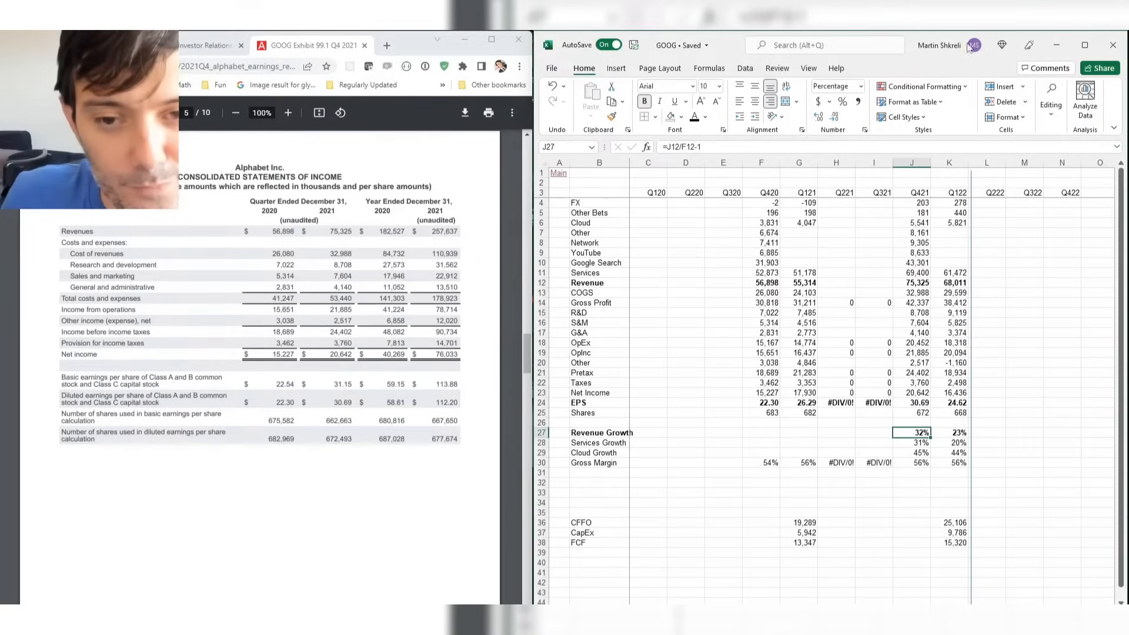
Widen column B slightly so the Revenue Growth label fits.
left_click_drag(629, 161, 636, 161)
left_click(795, 363)
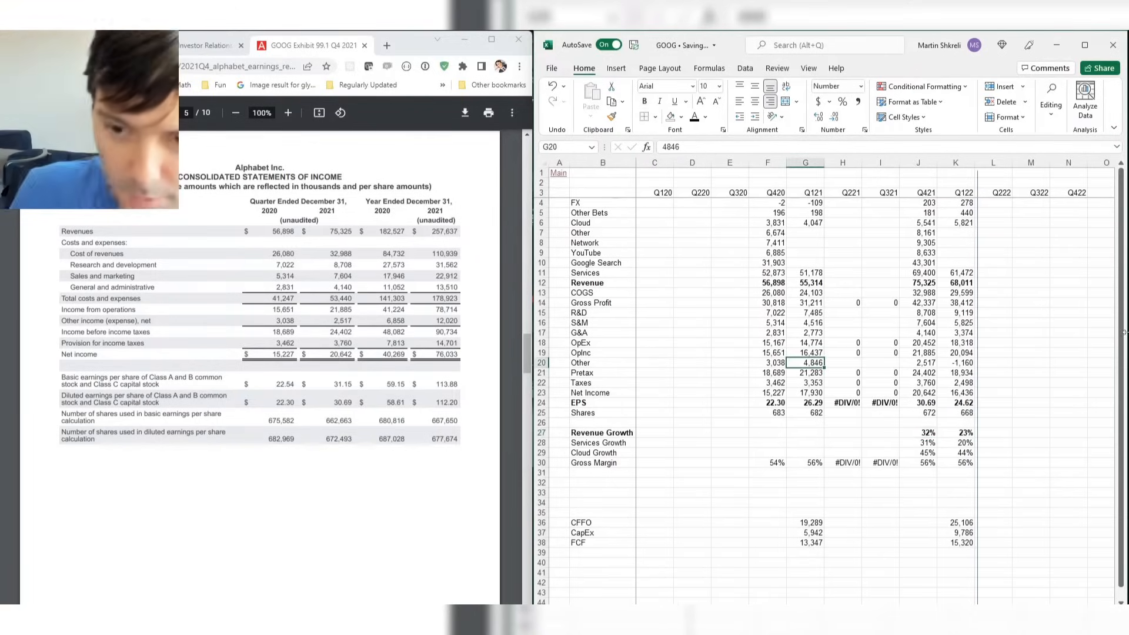
key("ctrl+Up")
key("ctrl+Down")
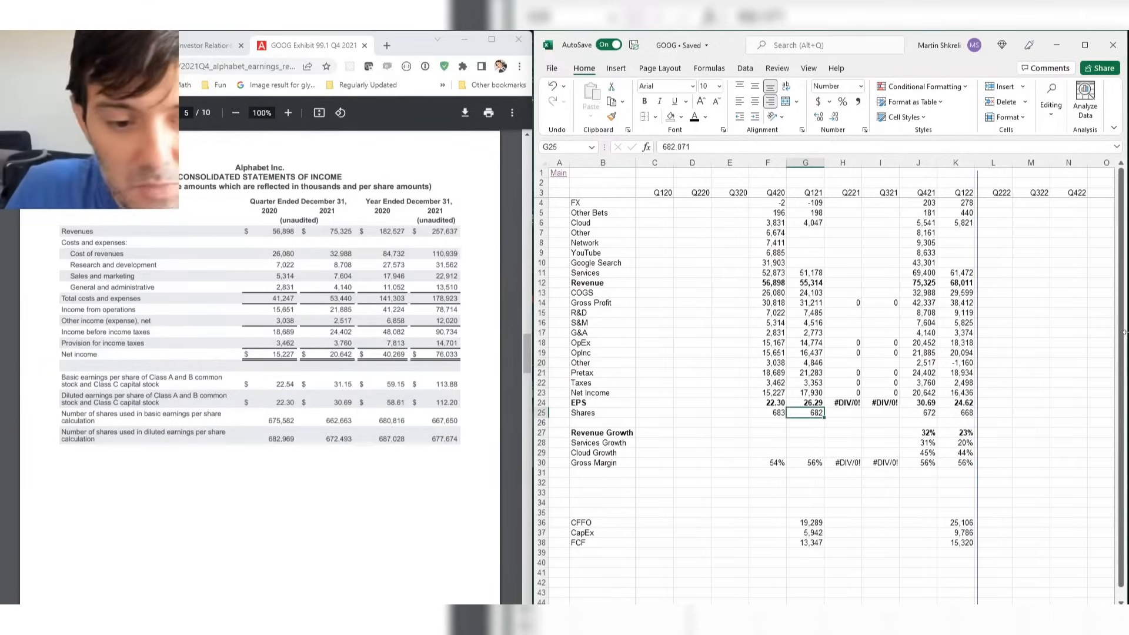
Show the cash flow statements page of the earnings release in the browser, and return to the cash flow area of the Excel model.
key("alt+Tab")
key("Right")
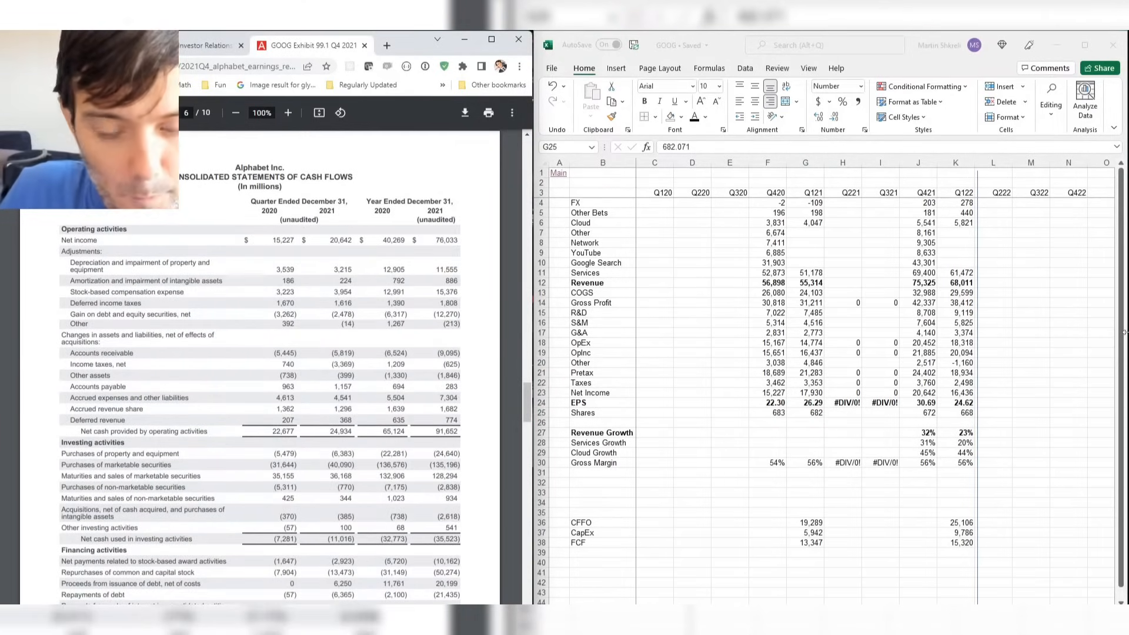
key("alt+Tab")
key("Down")
key("Down")
key("Down")
key("Down")
key("Down")
key("Down")
key("Down")
key("Down")
key("Down")
key("Down")
key("Down")
key("Down")
key("Down")
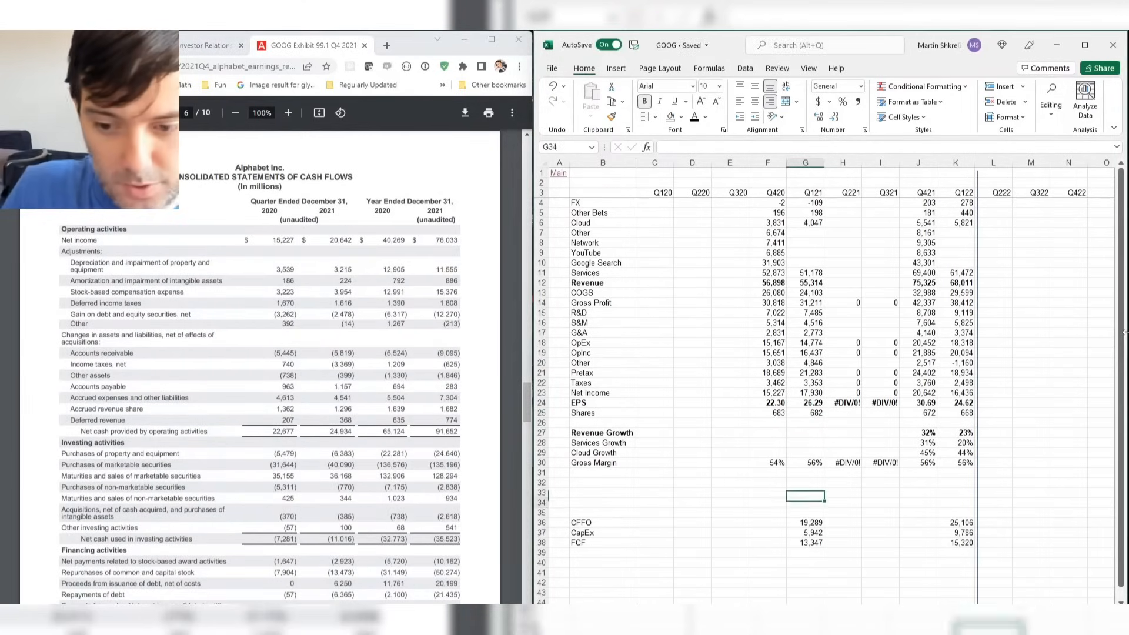
Copy the Q122 CFFO, CapEx and FCF cells into the Q421 column.
key("Right")
key("Right")
key("Right")
key("Right")
key("Right")
key("Left")
key("Up")
key("Up")
key("shift+Down")
key("shift+Down")
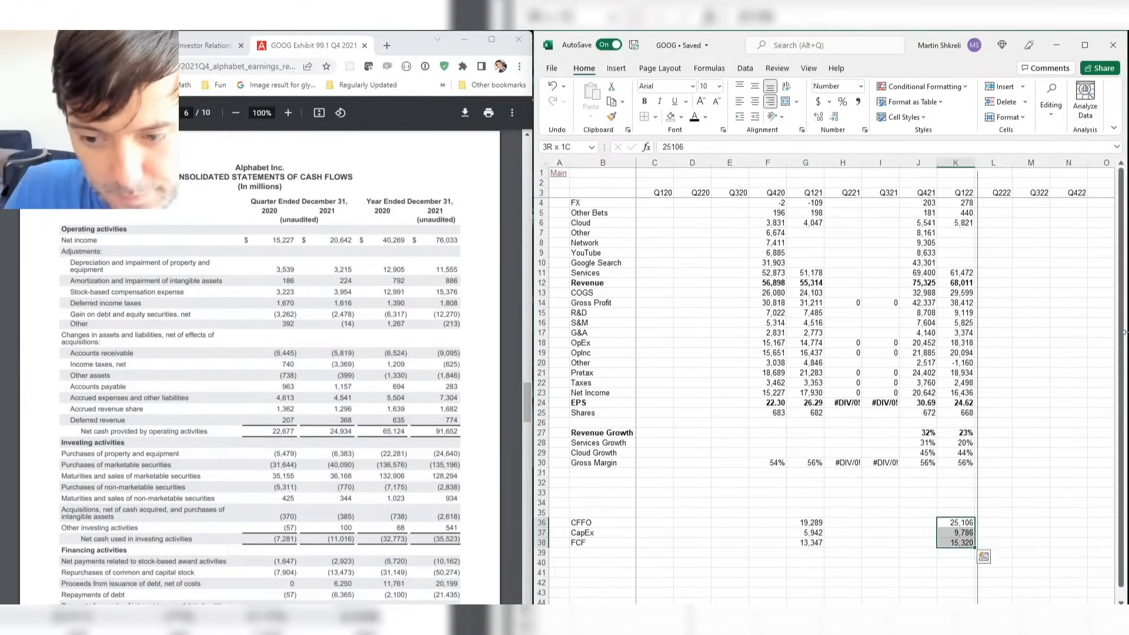
key("ctrl+c")
key("Left")
key("ctrl+v")
key("Escape")
Enter 22677 as CFFO and 5479 as CapEx in the Q421 column.
type("22677")
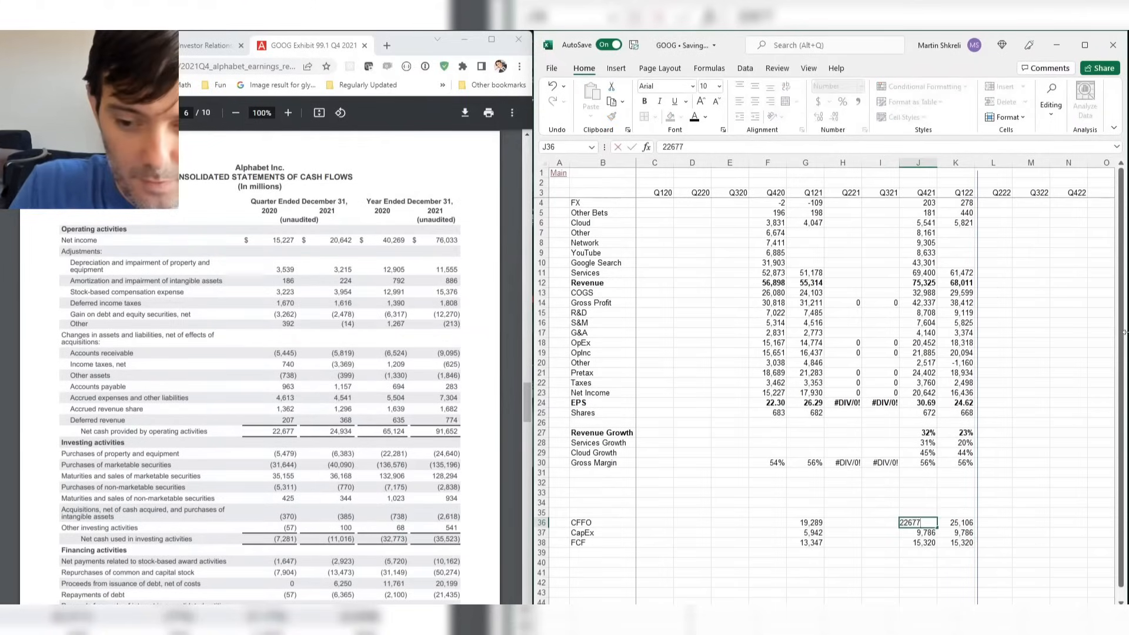
key("Return")
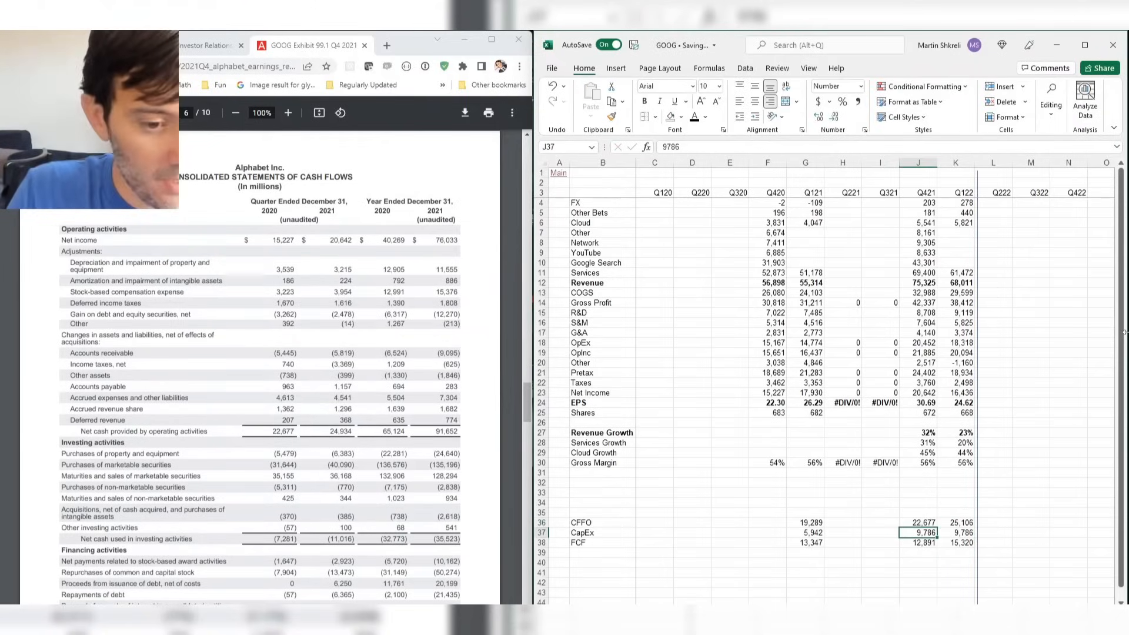
type("5,479")
key("Return")
Copy the Q121 CFFO, CapEx and FCF cells into the Q420 column.
key("Left")
key("Left")
key("Left")
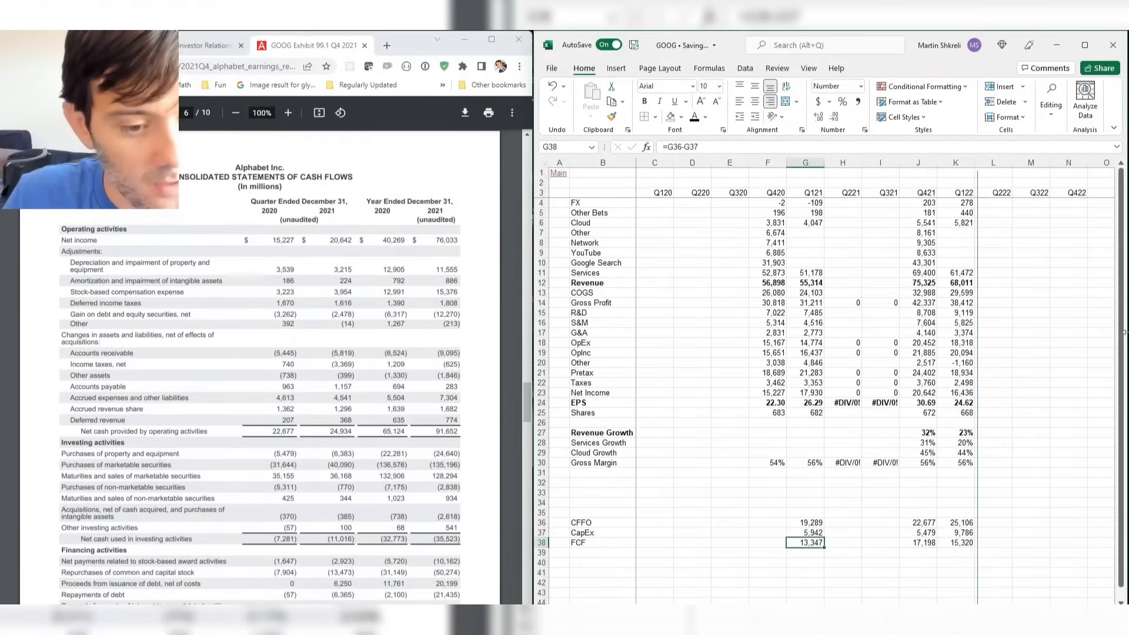
key("shift+Up")
key("shift+Up")
key("ctrl+c")
key("Left")
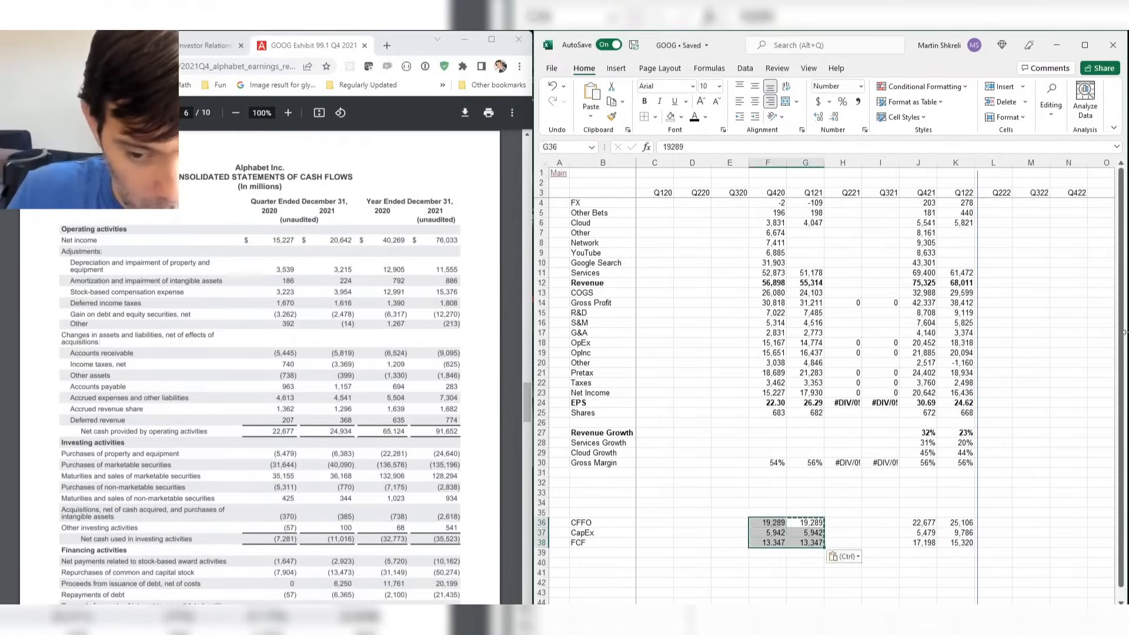
key("Return")
Enter 24934 as CFFO and 6383 as CapEx in the Q420 column.
type("24934")
key("Return")
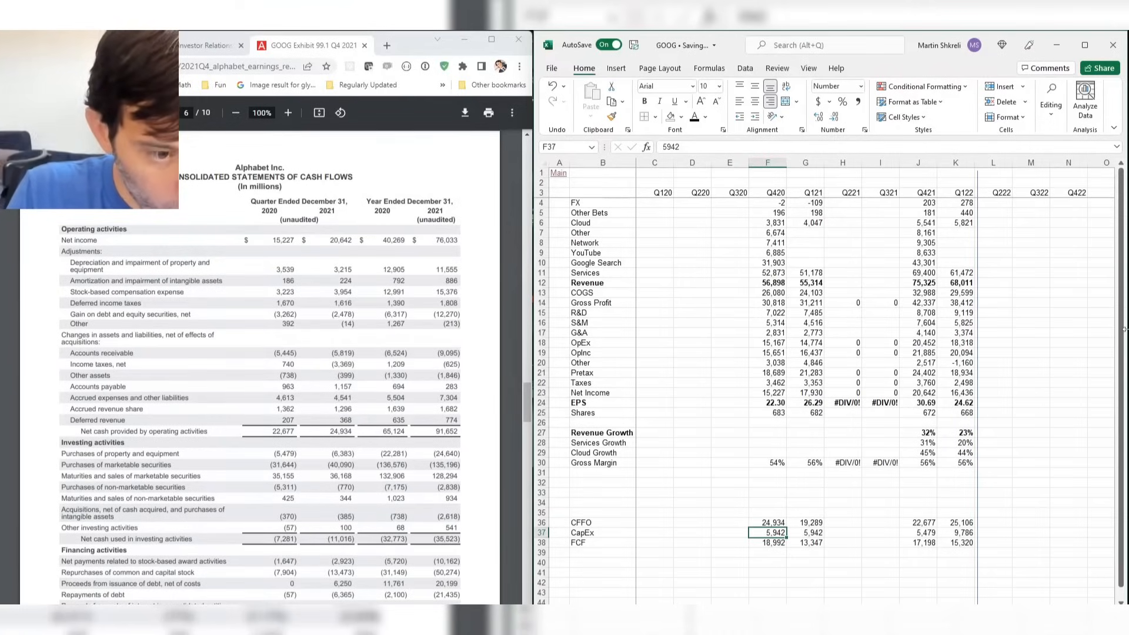
type("63")
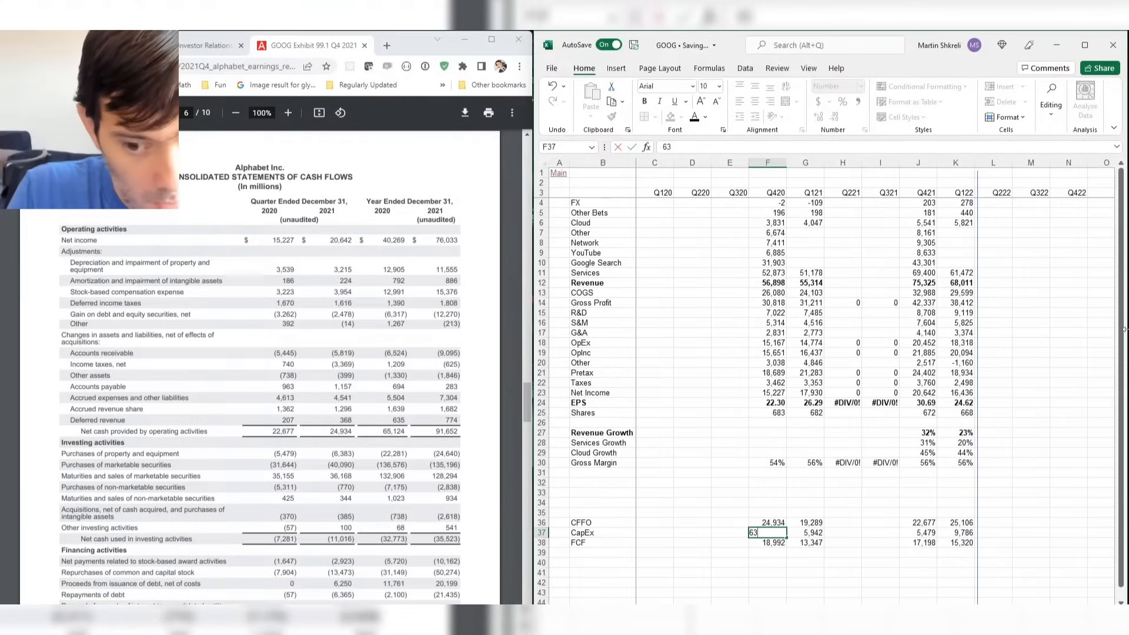
type("83")
key("Up")
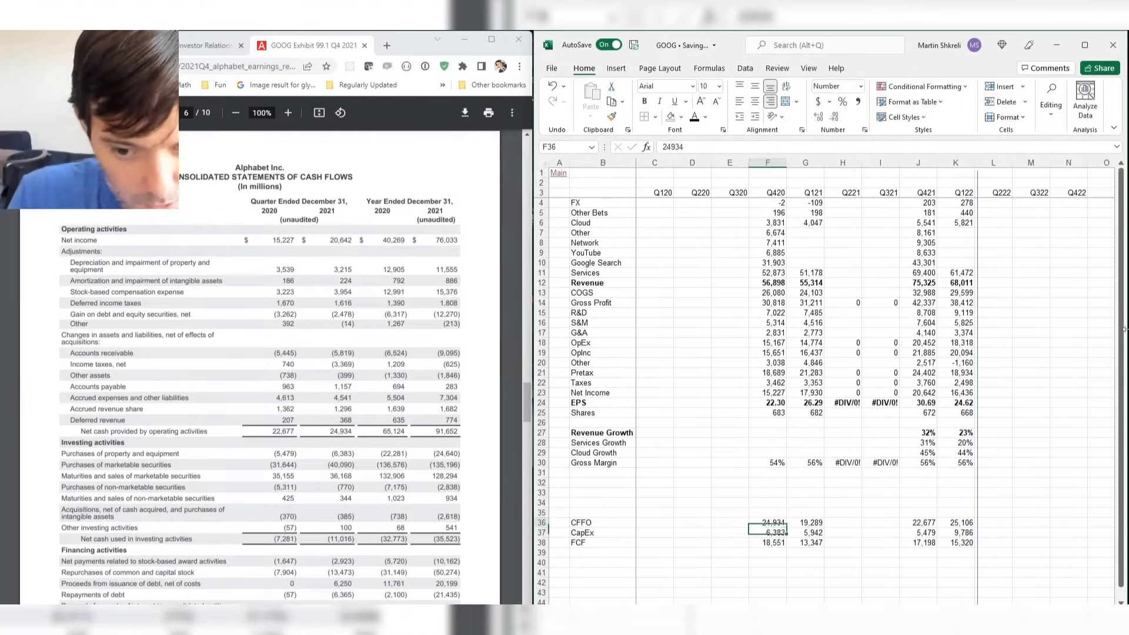
Set the Q420 CFFO to 22677 and the Q420 CapEx to 5479.
type("22677")
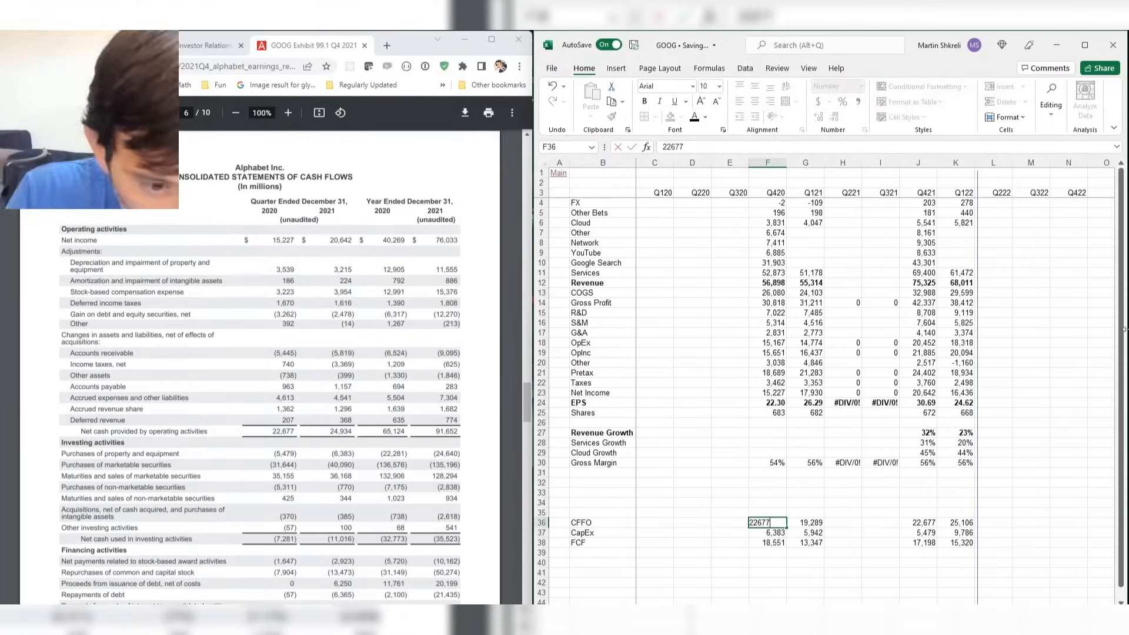
key("Return")
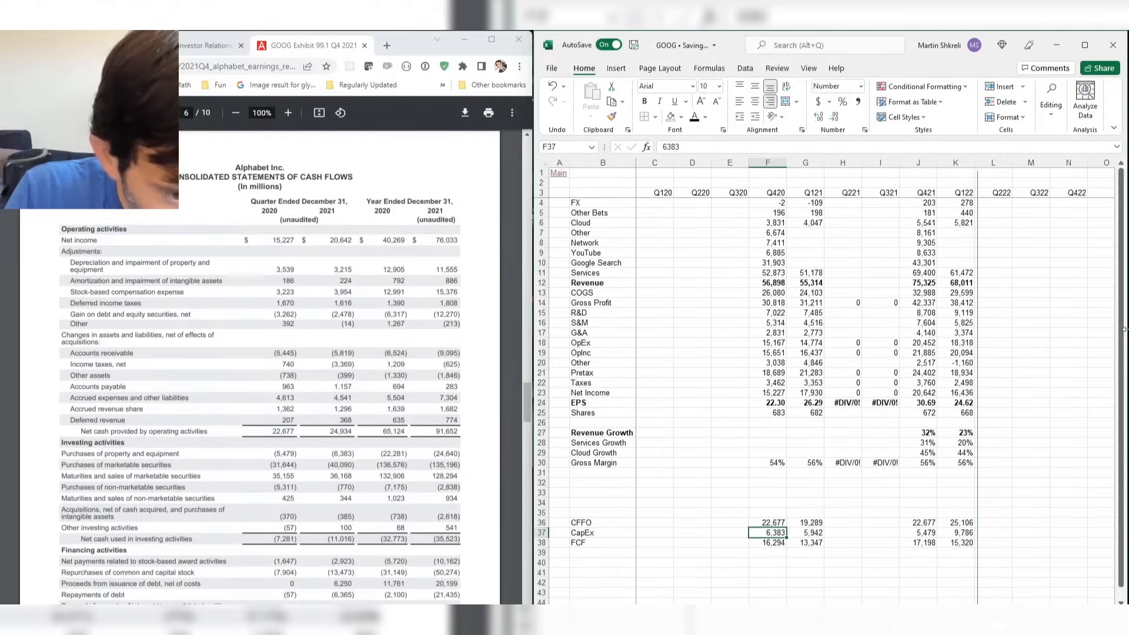
type("5479")
key("Tab")
Set the Q421 CFFO to 24934 and the Q421 CapEx to 6383.
key("Right")
key("Right")
key("Right")
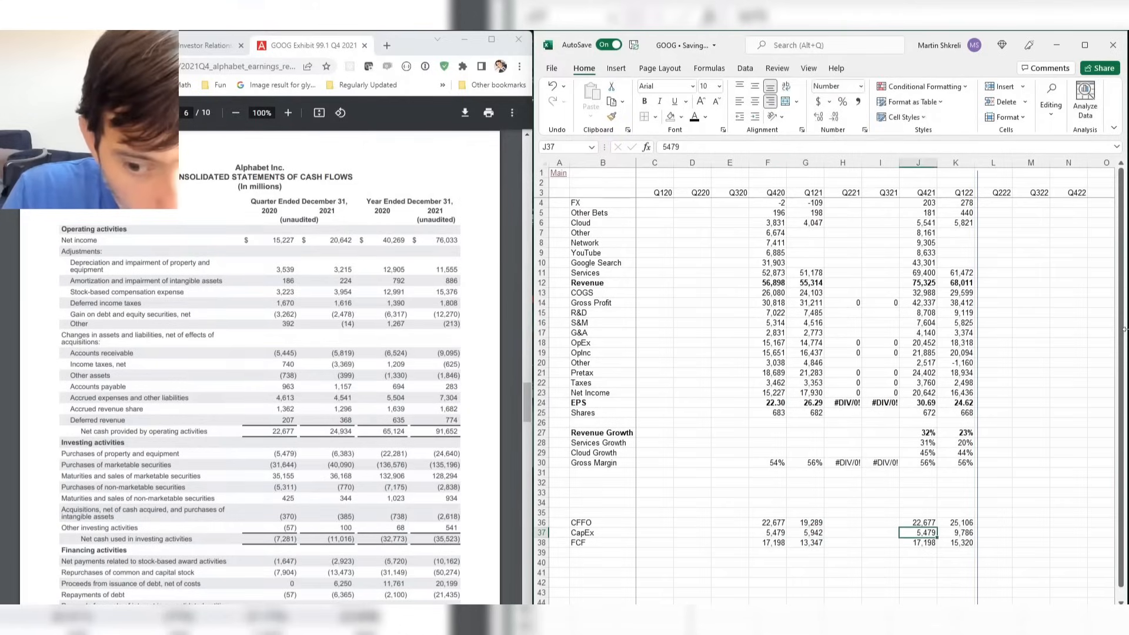
key("Up")
type("24934")
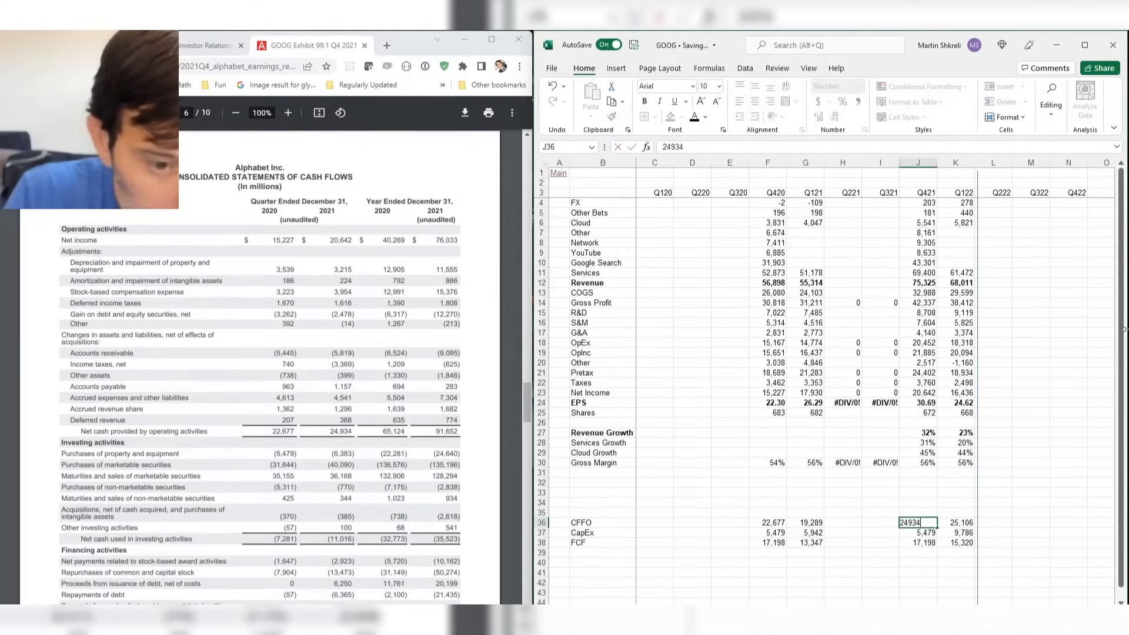
key("Return")
type("6383")
key("Return")
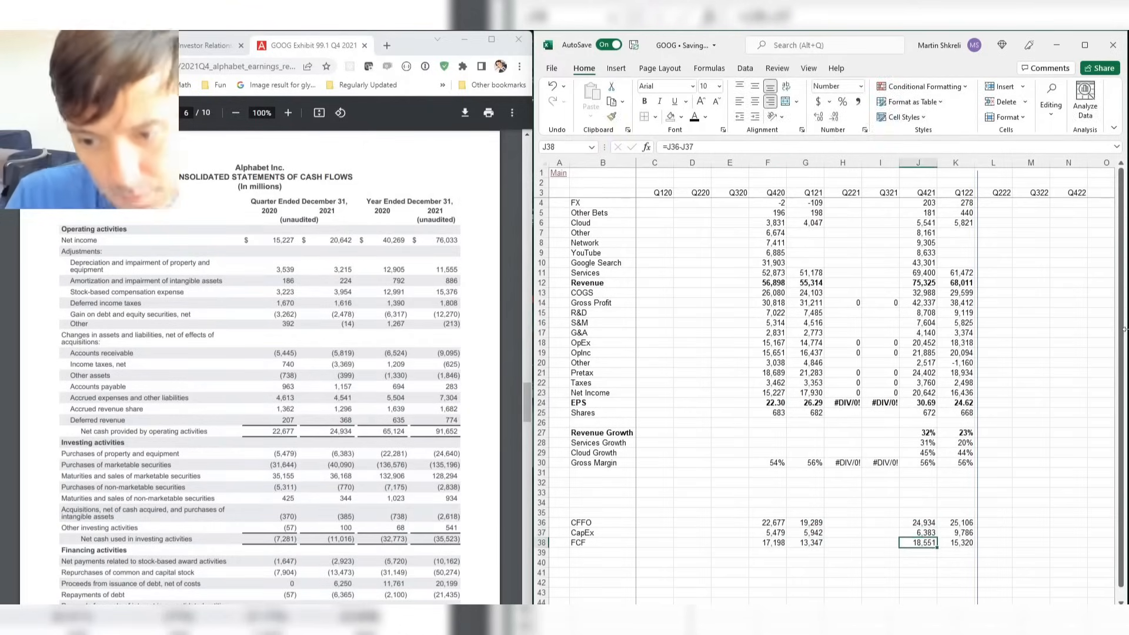
Review the Q421 cash flow entries and check the FCF cells for Q121, Q421 and Q122.
key("Up")
key("Up")
key("Down")
key("Down")
key("Up")
key("Up")
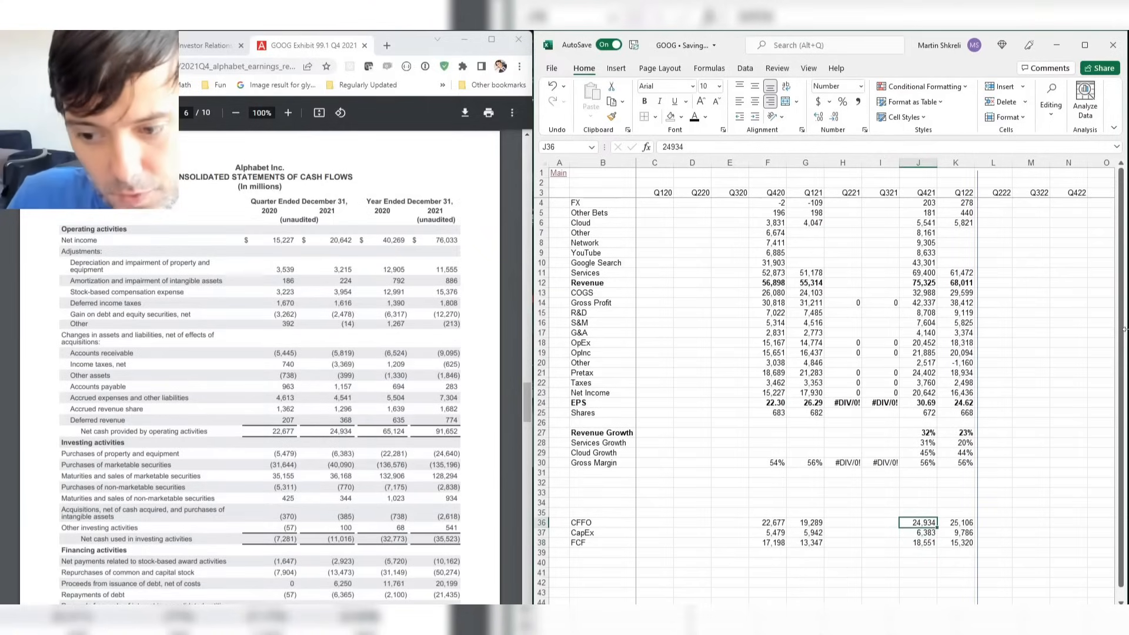
key("Down")
key("Down")
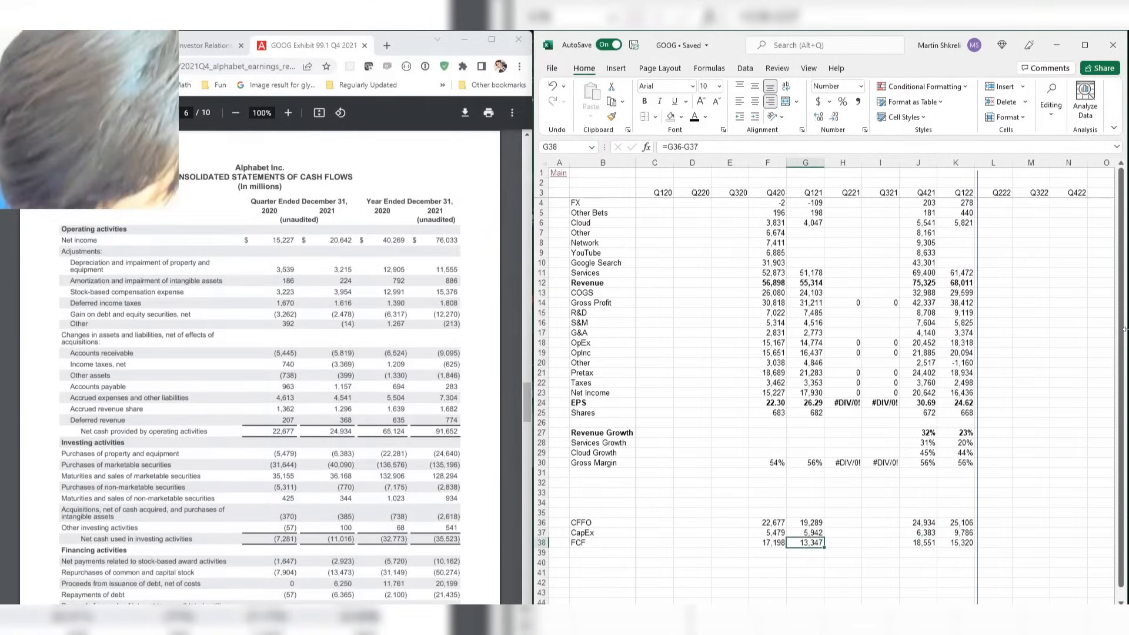
key("ctrl+c")
key("shift+Right")
key("ctrl+v")
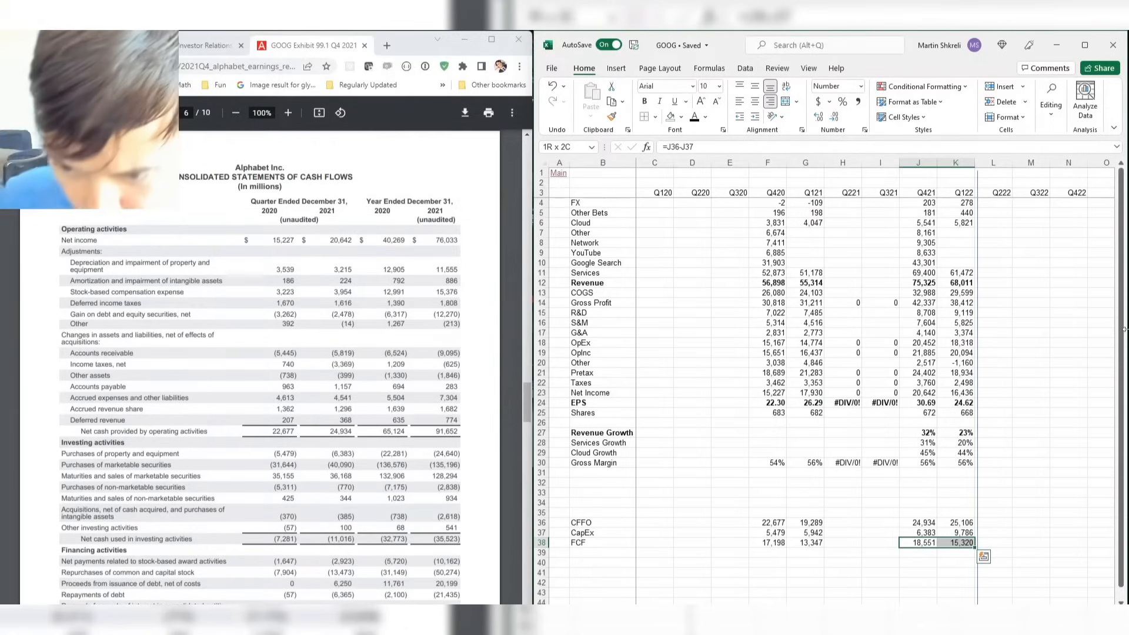
Work out an annualized free cash flow below the Q421 FCF cell with =AVERAGE(J38:K38)*4, and clear it.
key("Escape")
key("Down")
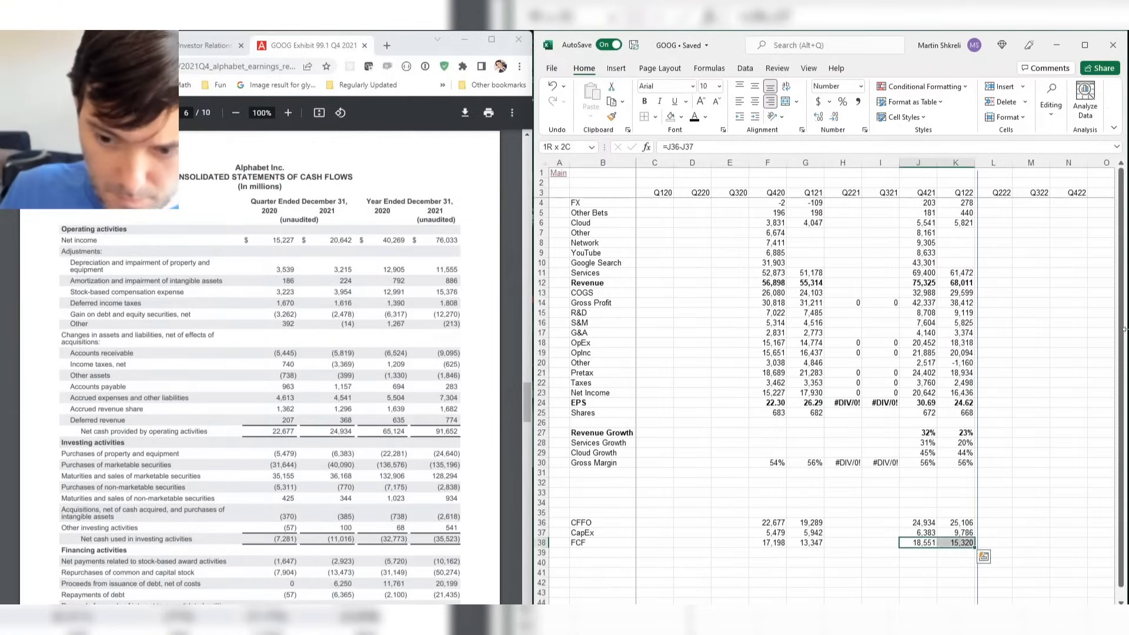
key("Down")
type("=average(")
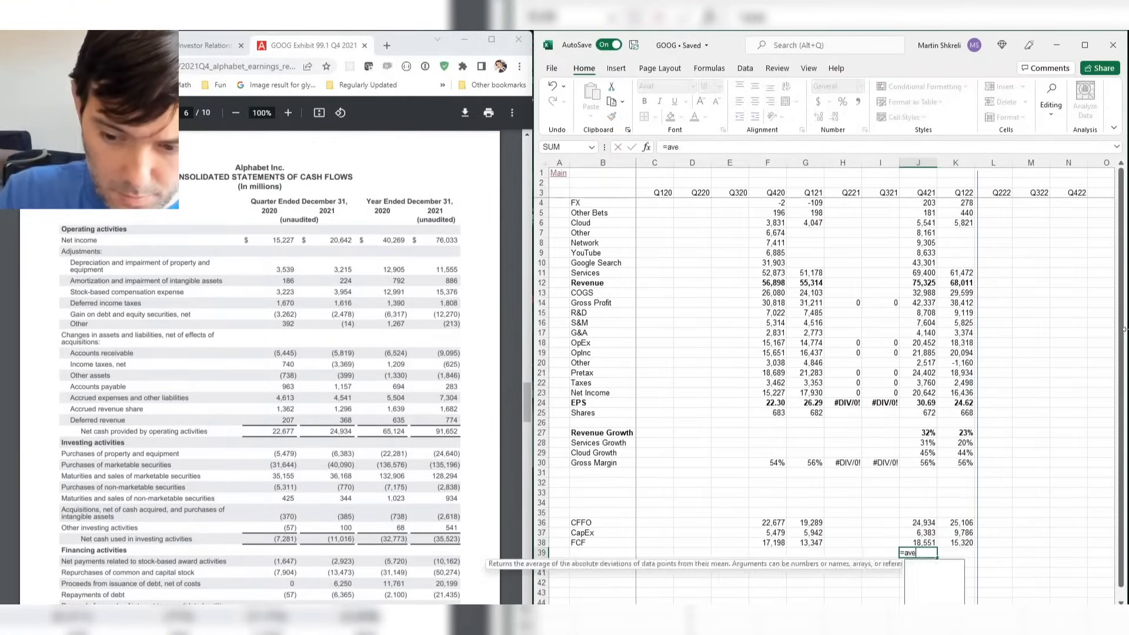
key("Up")
key("shift+Right")
type(")")
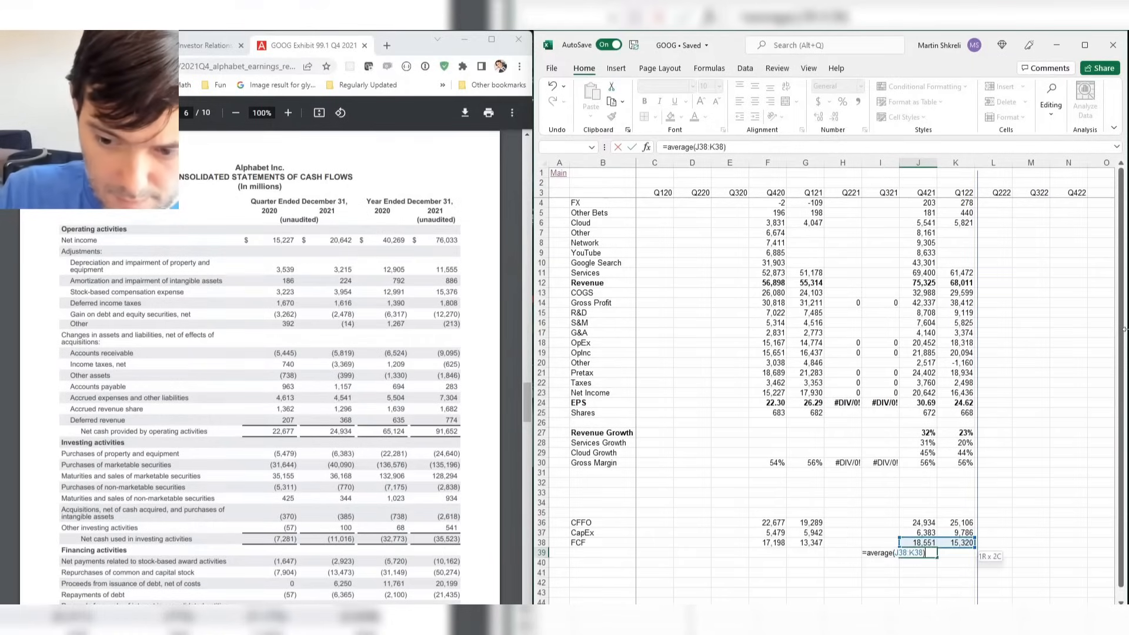
type("*4")
key("ctrl+Return")
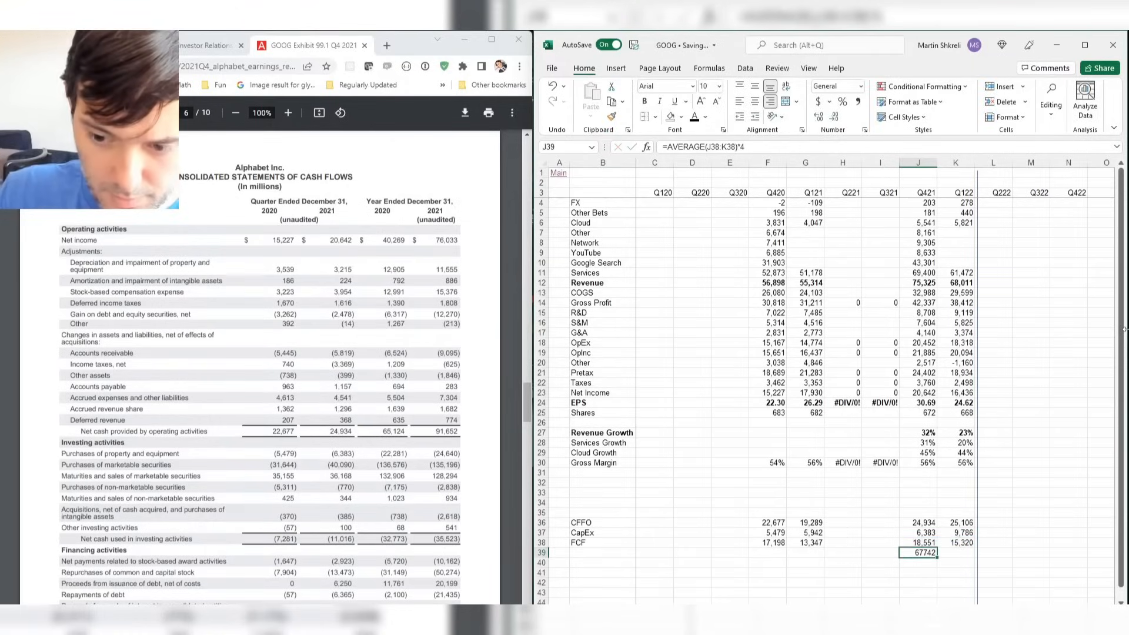
key("Delete")
On the Main sheet, divide EV by a scaled-up free cash flow of 68000 in the cell below it, and clear the calculation.
key("ctrl+Page_Up")
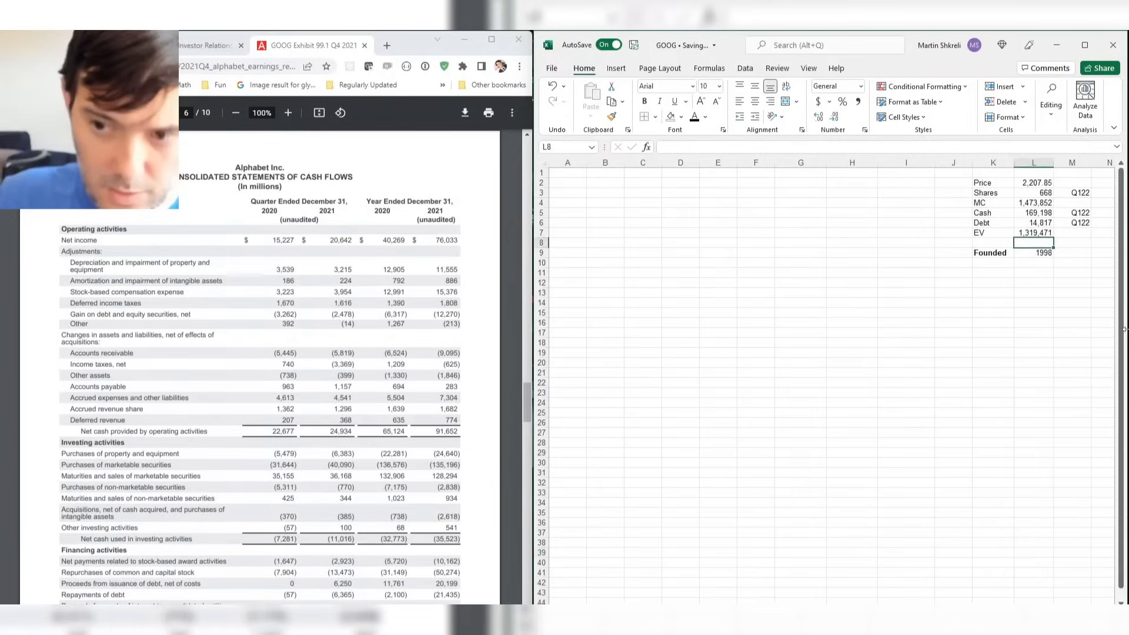
key("Right")
key("Down")
key("Left")
key("Up")
type("=L7/68000")
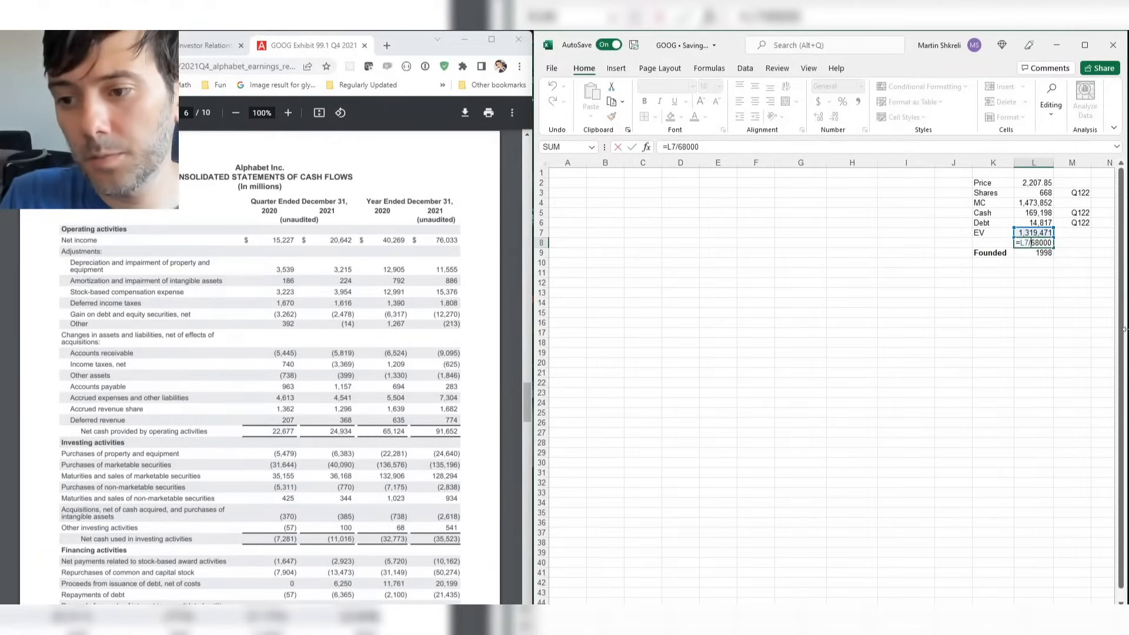
type("(")
type("*")
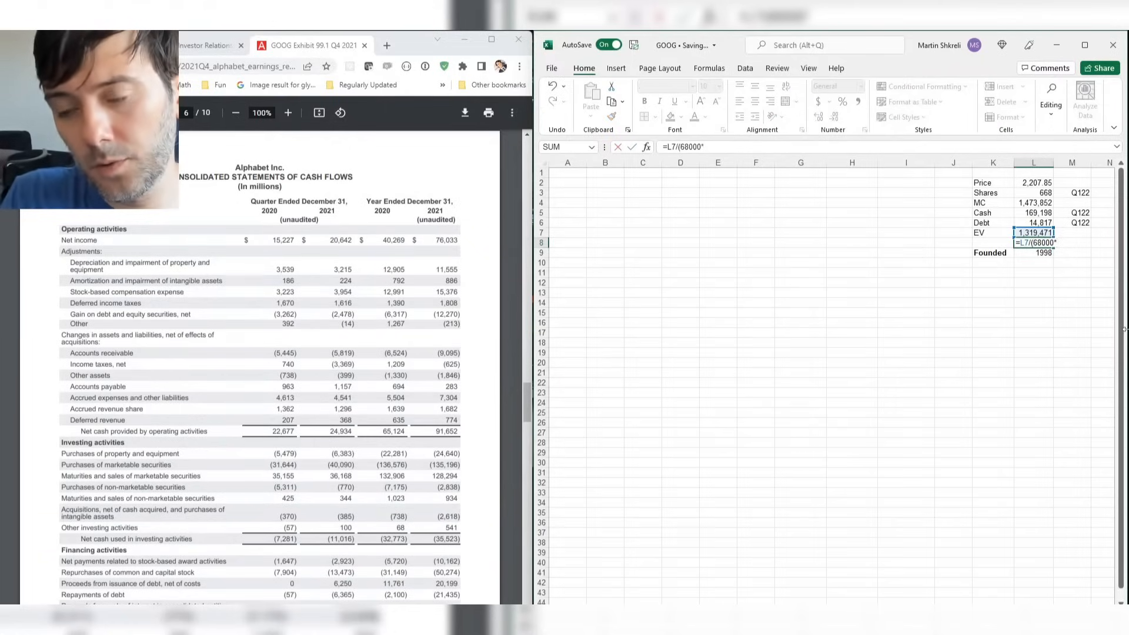
type("1.0")
key("Return")
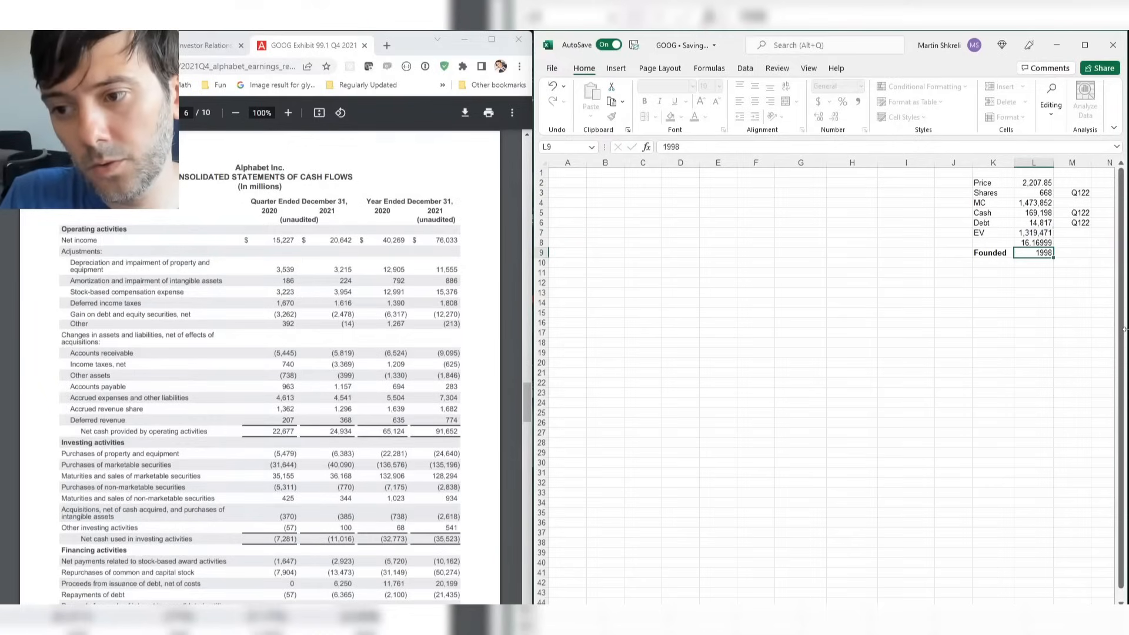
key("Up")
key("Delete")
key("Up")
key("Up")
key("Up")
key("Up")
key("Up")
key("Up")
key("Up")
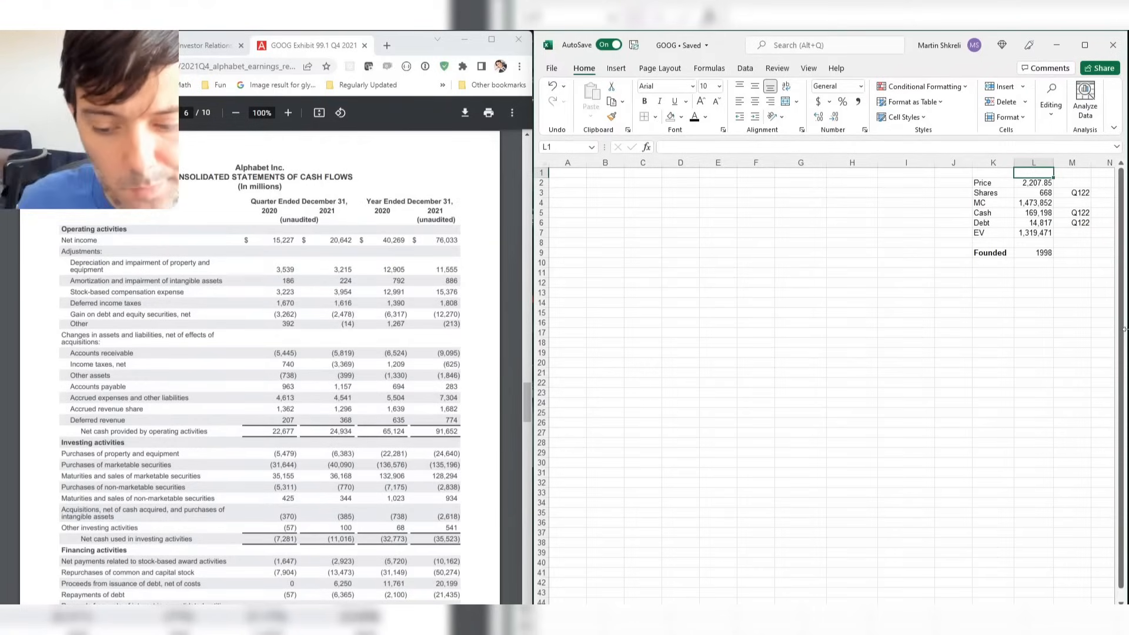
Return to the model sheet and examine the Q421 and Q122 revenue lines from Cloud down to Google Search.
key("ctrl+Page_Up")
key("Right")
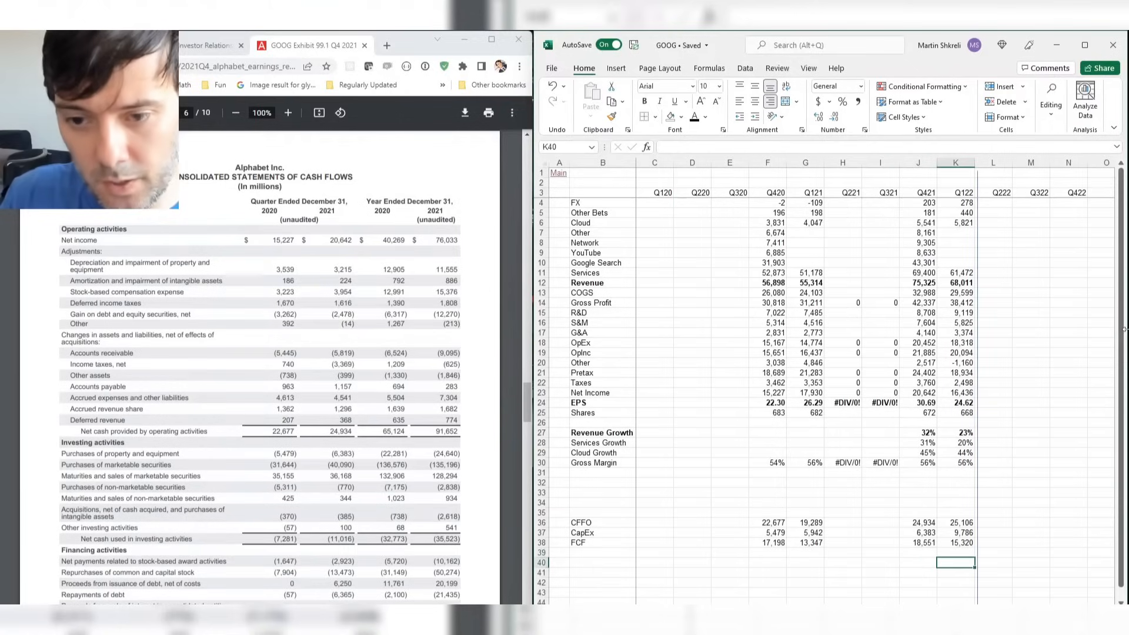
key("Up")
key("Up")
key("Up")
key("Up")
key("Up")
key("Up")
key("Up")
key("Up")
key("Up")
key("Up")
key("Up")
key("Up")
key("Up")
key("Up")
key("Up")
key("Up")
key("Up")
key("Up")
key("Up")
key("Up")
key("Up")
key("Up")
key("Up")
key("Up")
key("Up")
key("Up")
key("Up")
key("Left")
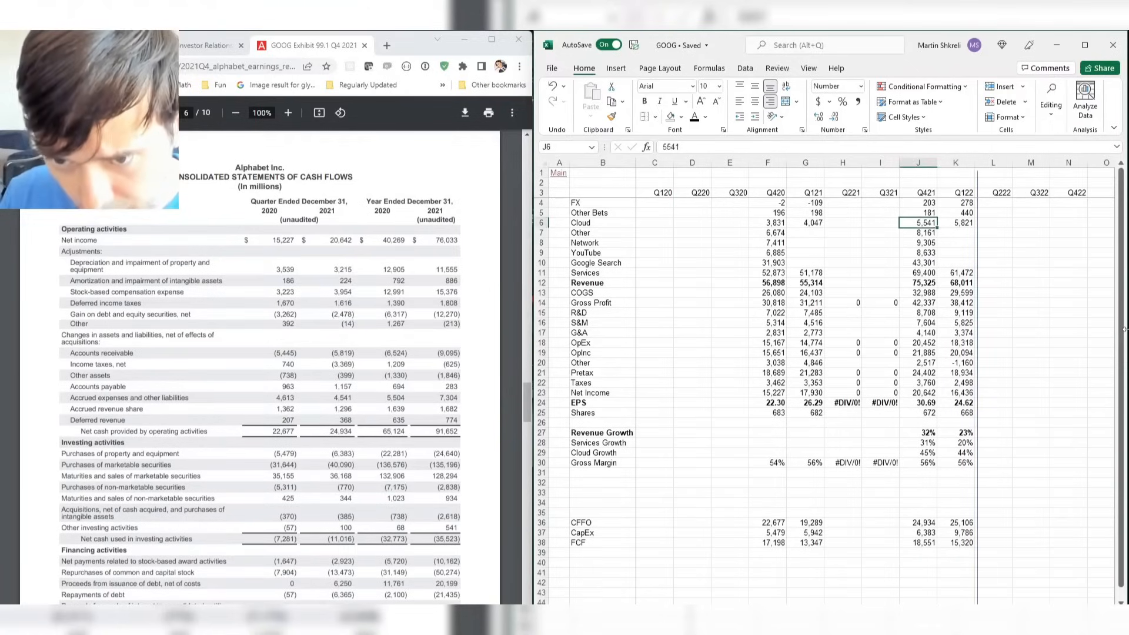
key("Down")
key("Down")
key("Down")
key("Down")
key("Right")
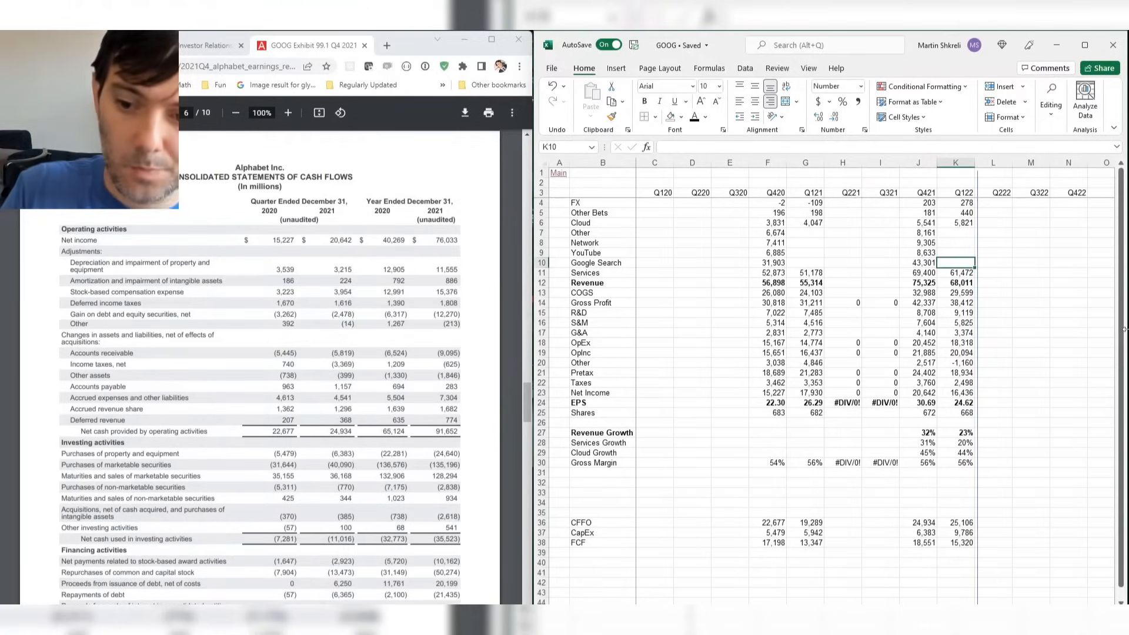
Label the row below Gross Margin "Search % of Rev".
key("Down")
key("Down")
key("Down")
key("Down")
key("Down")
key("Down")
key("Down")
key("Down")
key("Down")
key("Down")
key("Down")
key("Down")
key("Down")
key("Down")
key("Down")
key("Down")
key("Down")
key("Down")
key("Down")
key("Down")
key("Left")
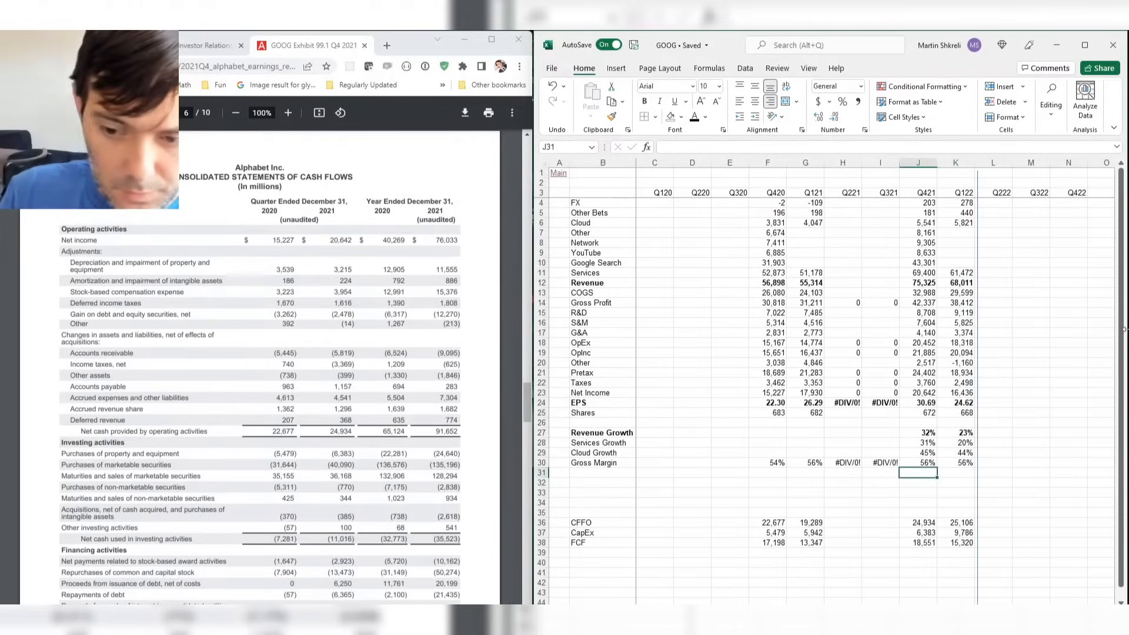
key("ctrl+Left")
key("Right")
type("Serivce")
key("BackSpace")
key("BackSpace")
key("BackSpace")
key("BackSpace")
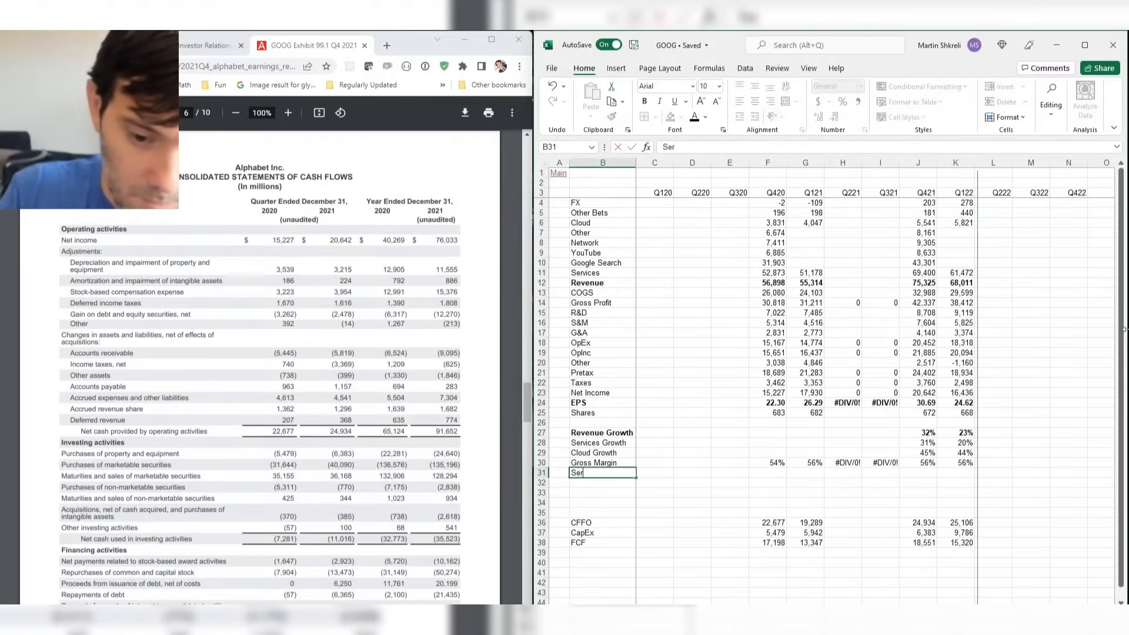
key("BackSpace")
type("arch % of Rev")
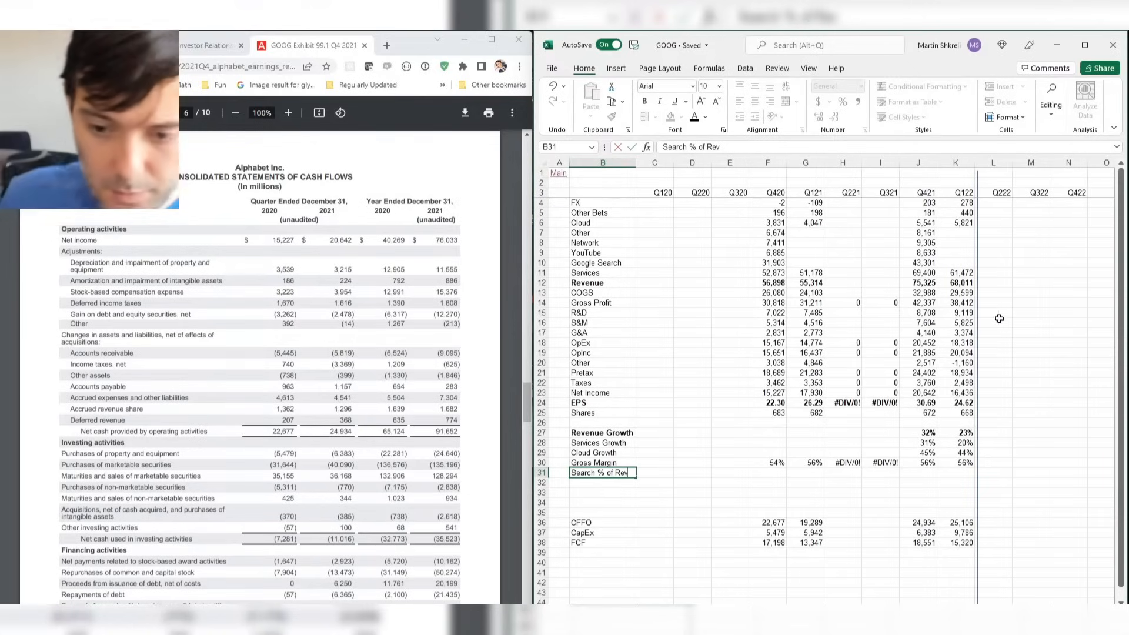
Calculate the Q420 search share as Google Search divided by total Revenue (=F10/F12) in F31.
left_click(773, 483)
left_click(773, 474)
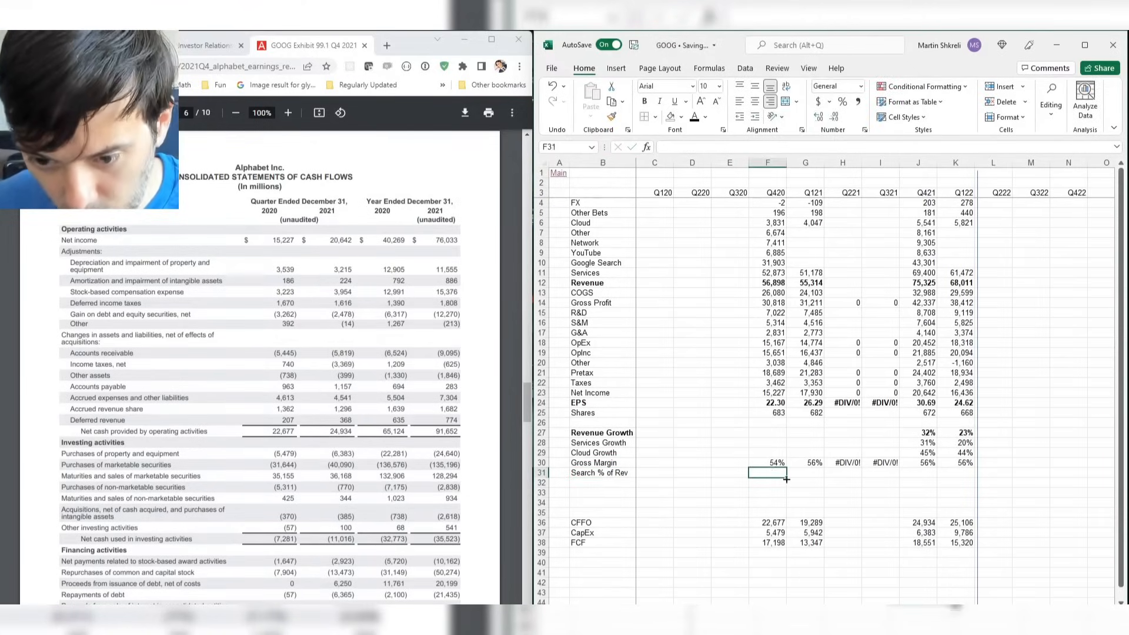
type("=")
left_click(771, 265)
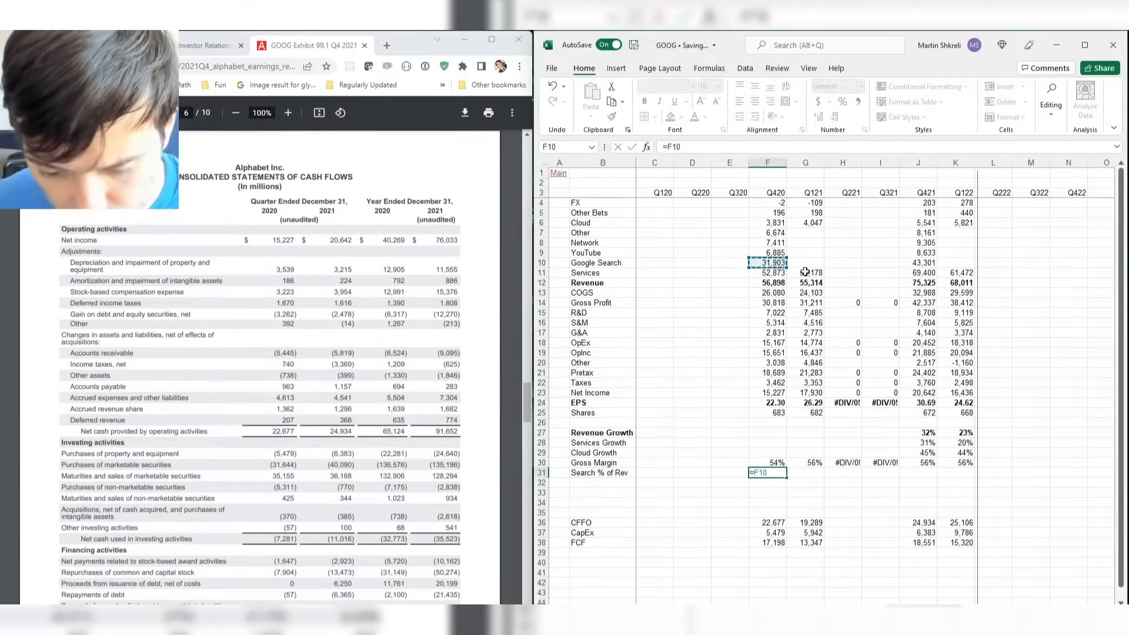
type("/")
left_click(773, 282)
key("ctrl+Return")
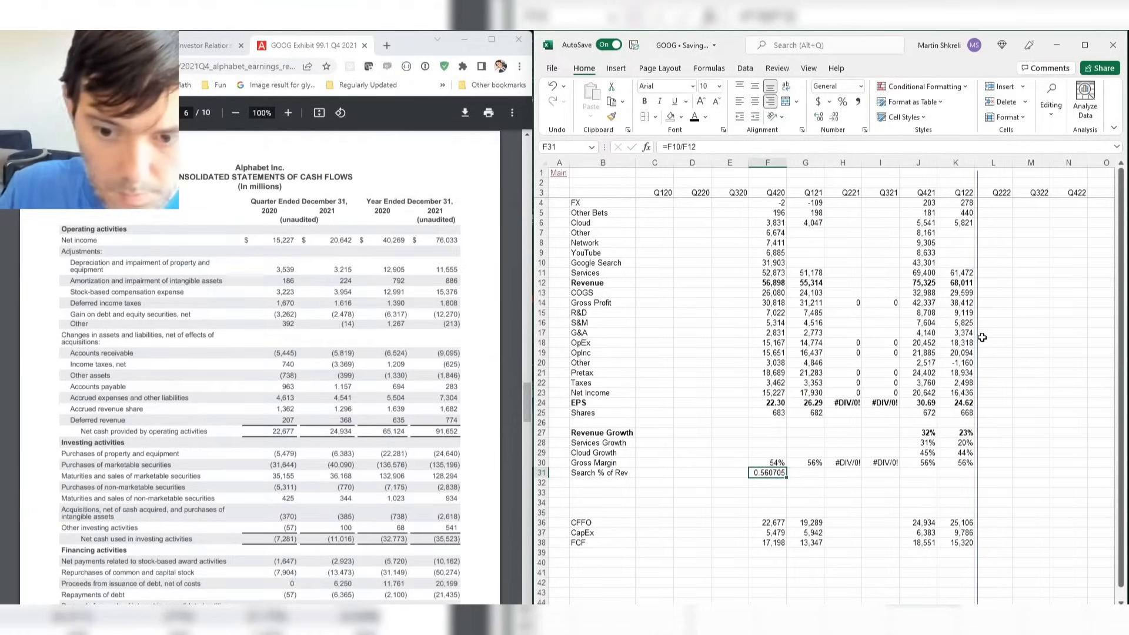
Format the Q420 search share as a percentage and fill the formula across through Q122.
key("ctrl+shift+5")
key("shift+Right")
key("shift+Right")
key("shift+Right")
key("shift+Right")
key("shift+Right")
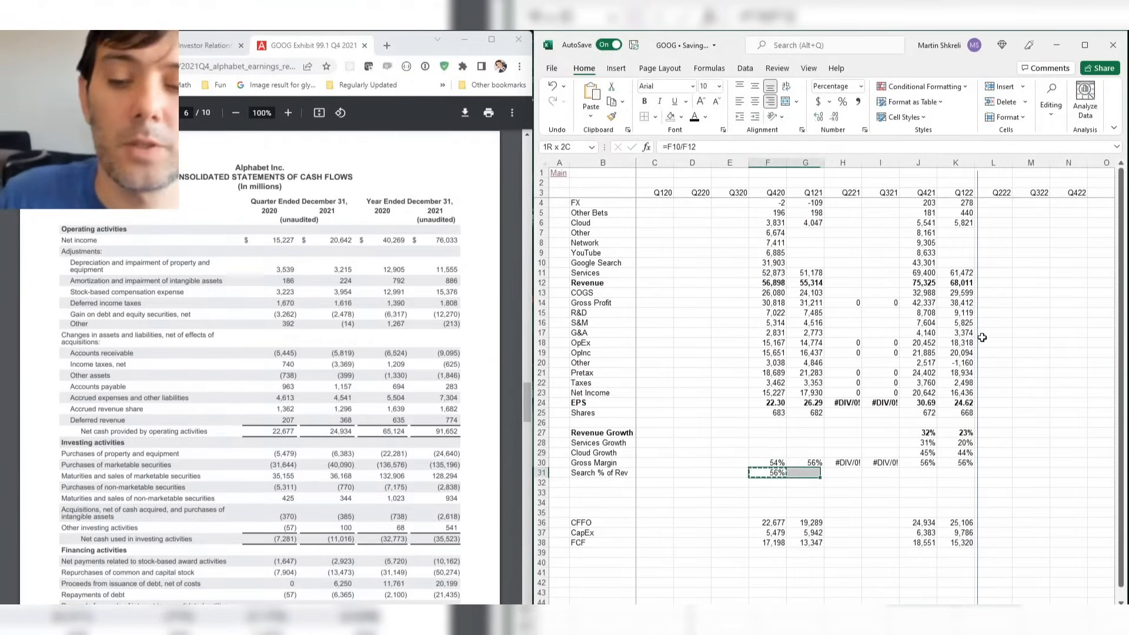
key("ctrl+r")
key("Down")
key("Up")
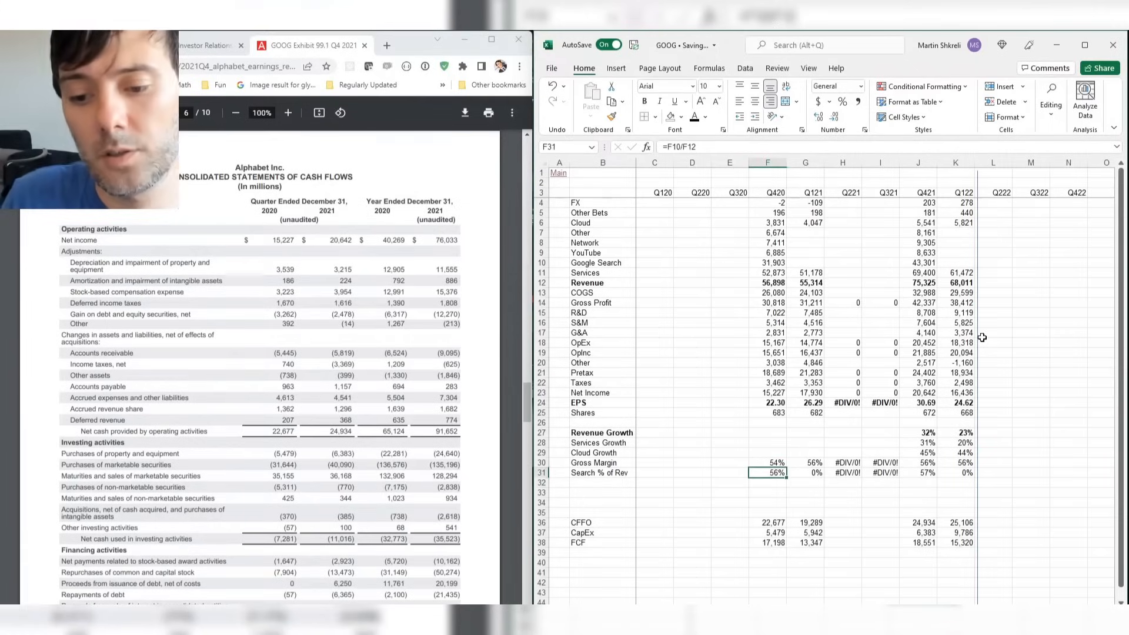
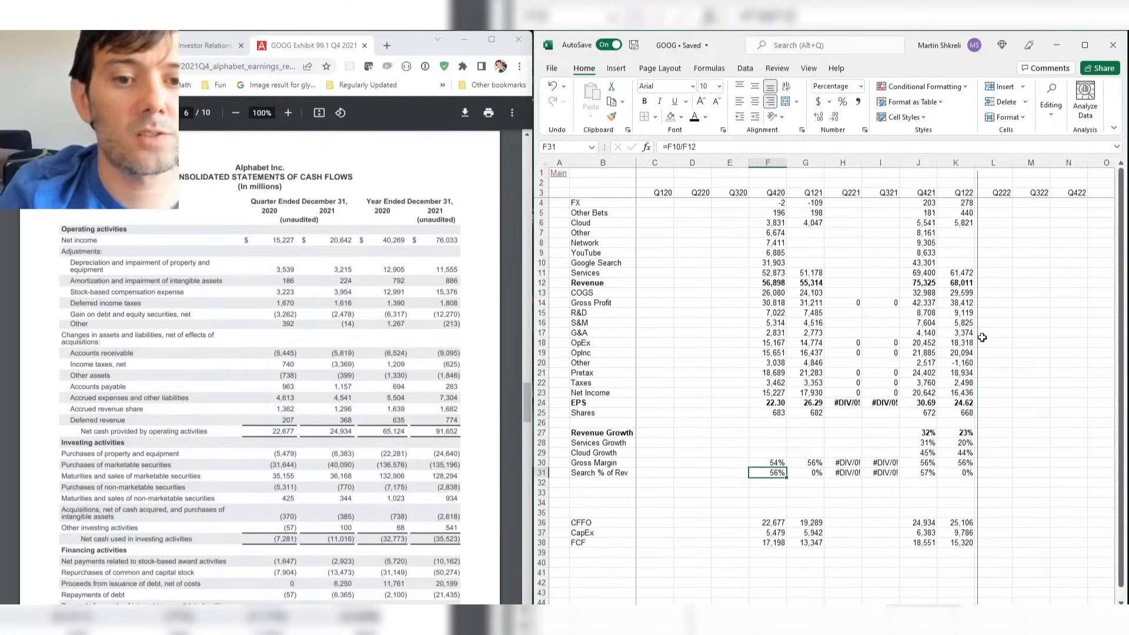
Enter 2020 and 2021 as annual column headers in S3 and T3, beyond the quarterly columns.
key("Right")
key("Right")
key("Right")
key("Right")
key("Right")
key("Right")
key("Right")
key("Right")
key("Right")
key("Right")
key("Right")
key("Right")
key("Right")
key("Right")
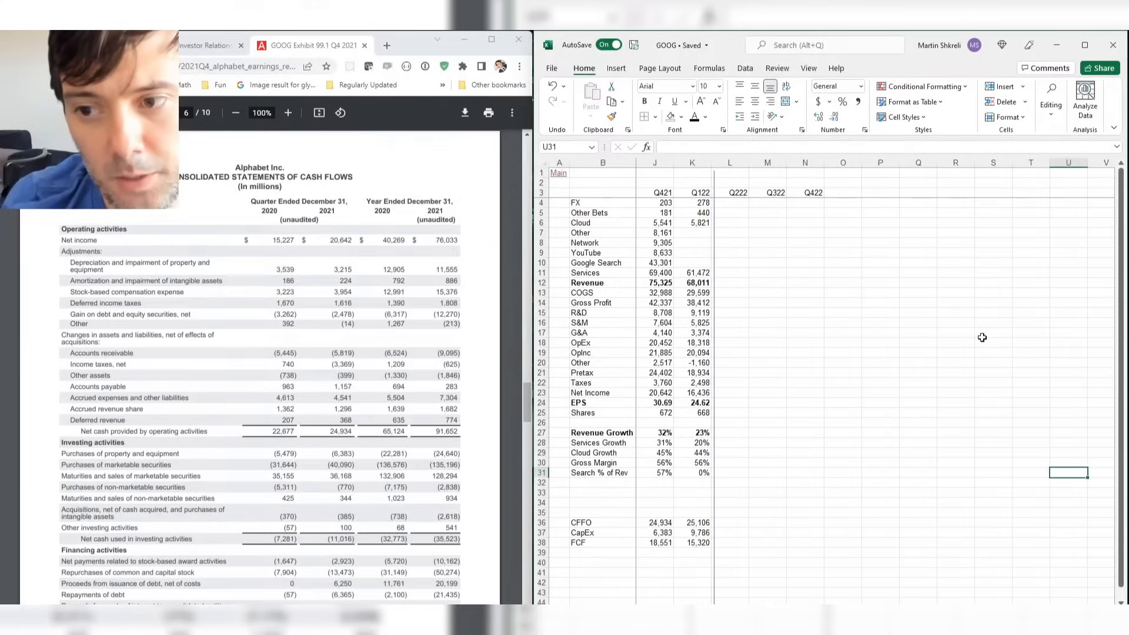
key("ctrl+Up")
key("Down")
key("Down")
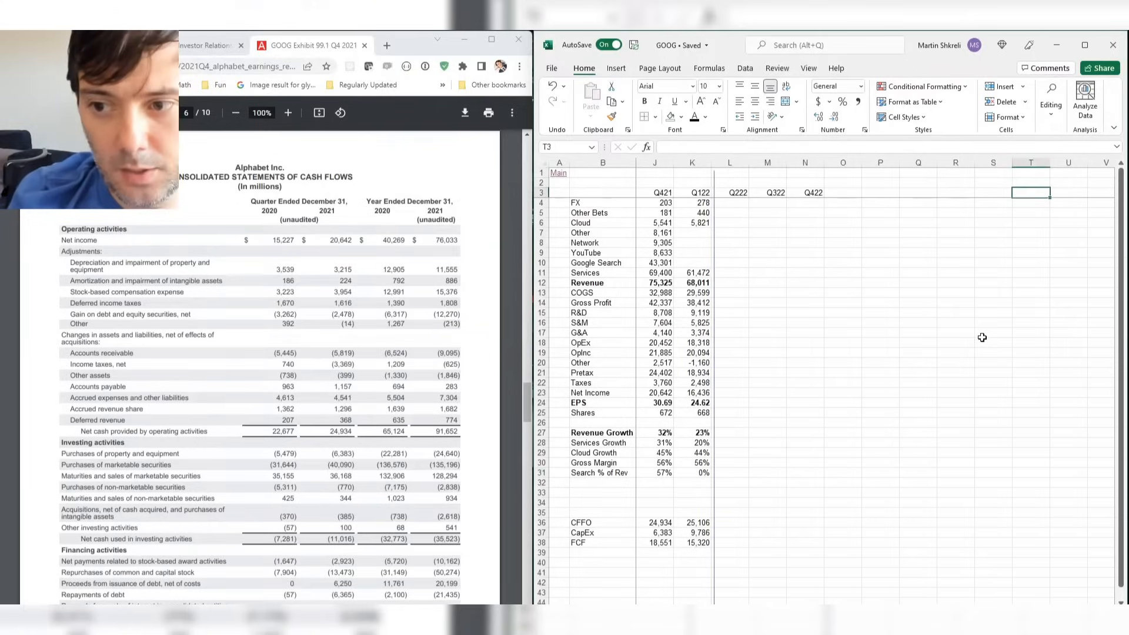
key("Left")
type("FY20")
key("Right")
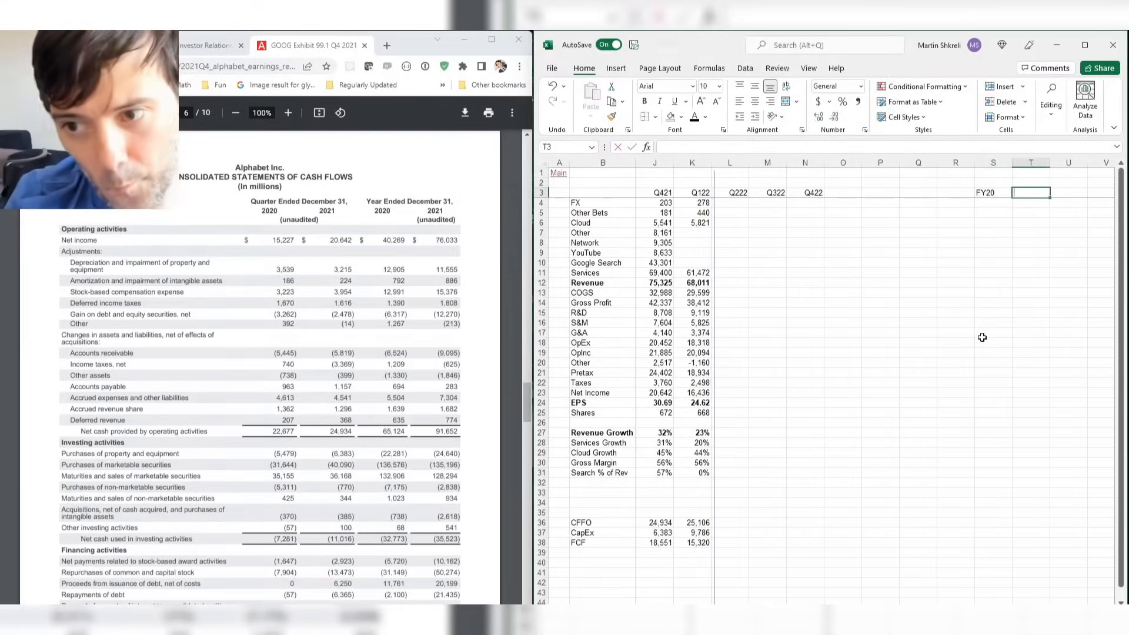
type("FY")
key("Left")
type("2020")
key("Right")
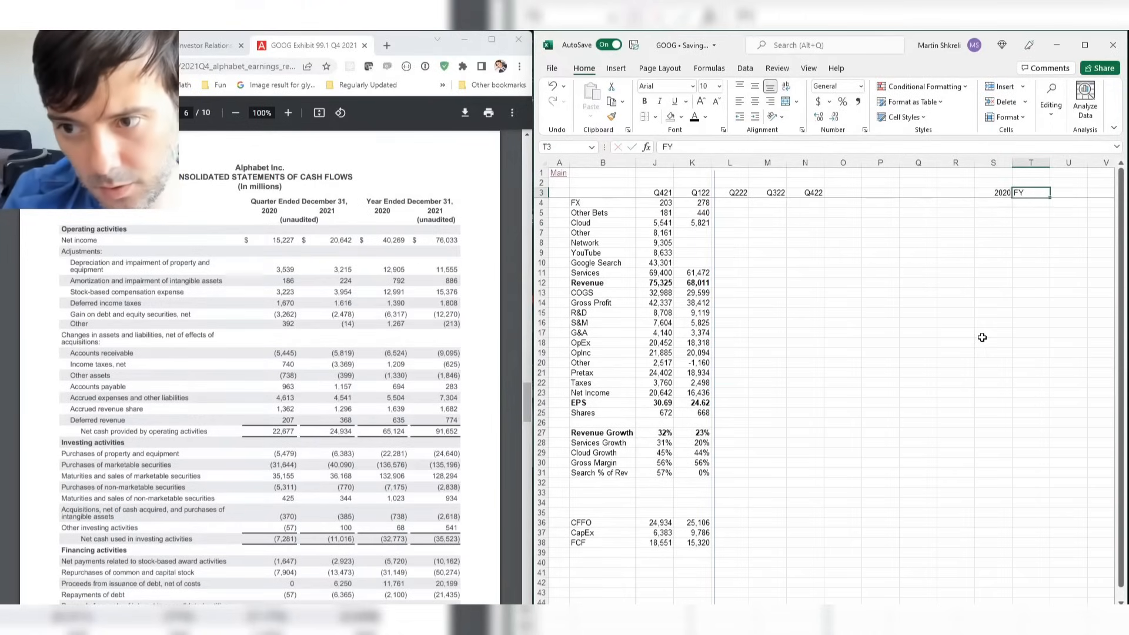
type("2021")
Calculate the 2022 header in U3 from the preceding year with =T3+1.
key("Right")
type("=")
key("Left")
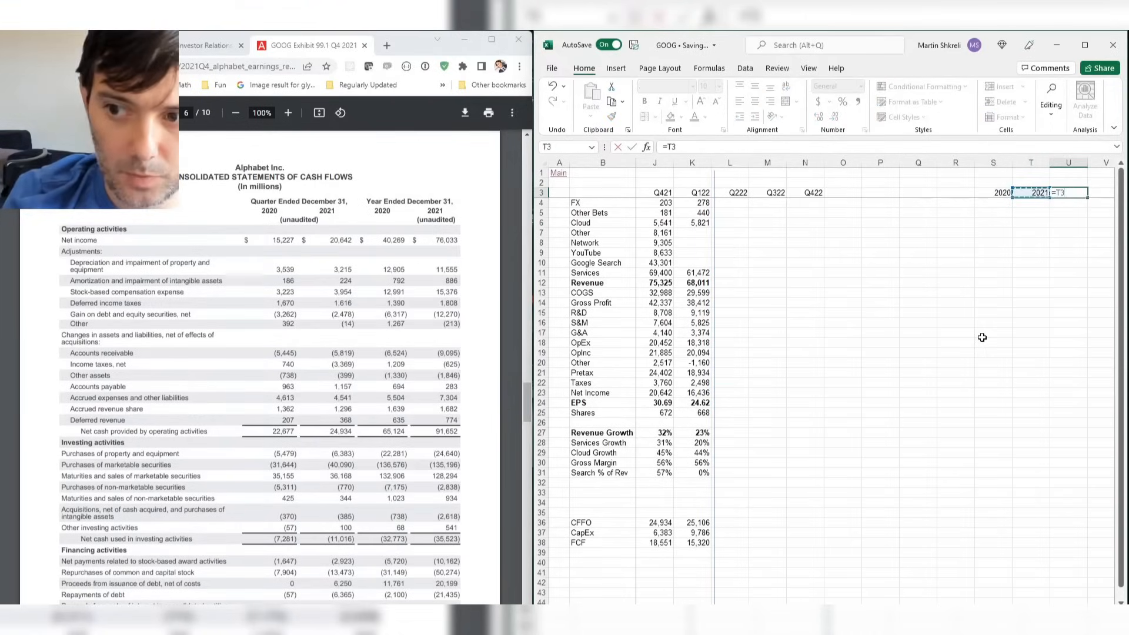
type("+1")
key("ctrl+Return")
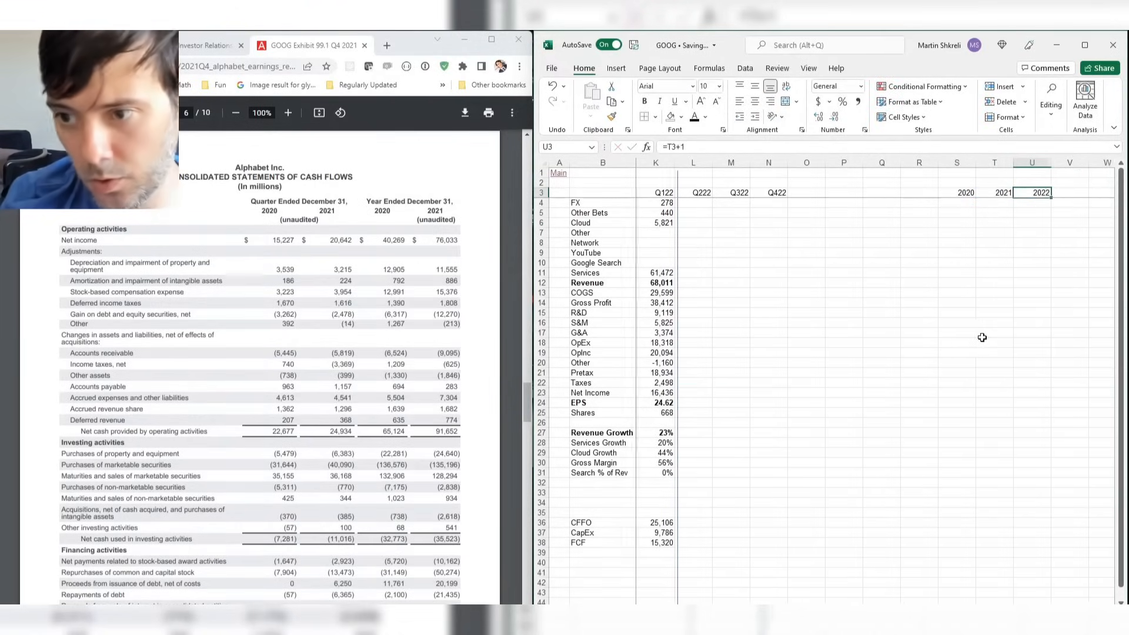
Extend the year formula across the header row from 2023 through 2030 in AC3.
key("ctrl+c")
key("shift+Right")
key("shift+Right")
key("shift+Right")
key("shift+Right")
key("shift+Right")
key("shift+Right")
key("Return")
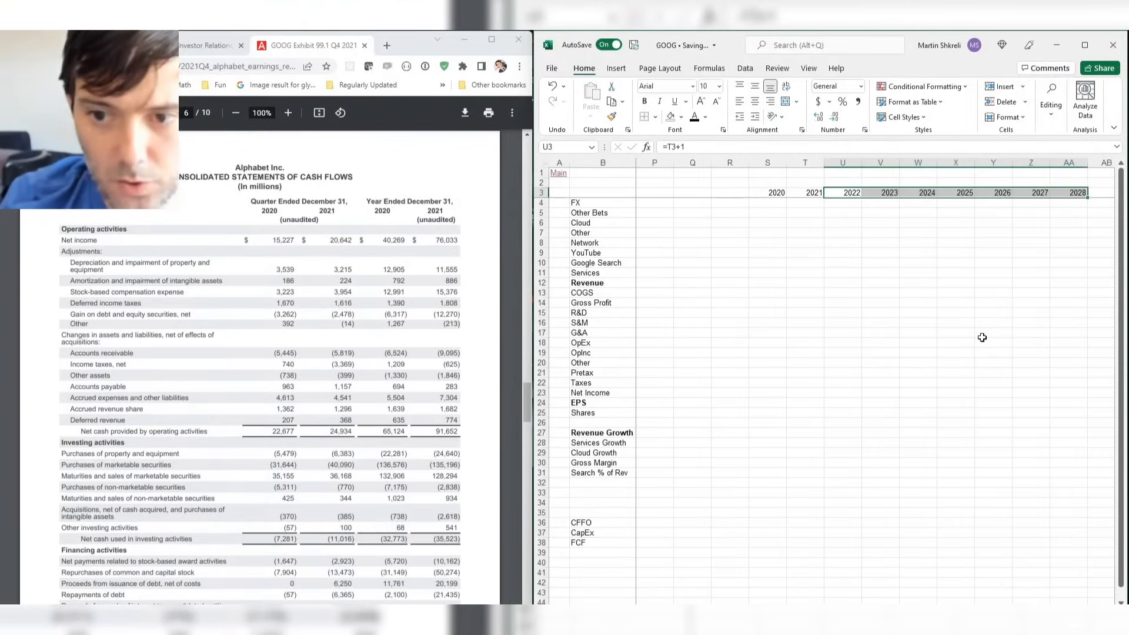
key("Right")
key("ctrl+r")
key("Right")
key("ctrl+r")
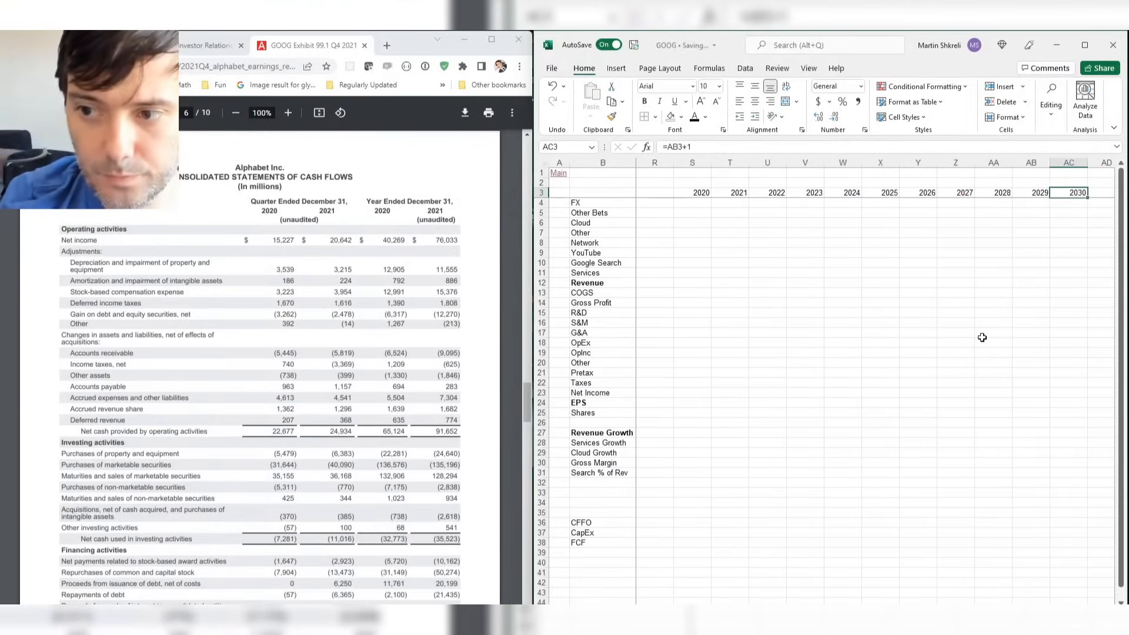
Using the full-year income statement in the earnings release, enter revenue of 182,527 for 2020 and 257,637 for 2021.
key("Down")
key("Left")
key("Left")
key("Left")
key("Left")
key("Left")
key("Left")
key("Left")
key("Left")
key("Left")
key("Left")
key("Left")
key("Left")
key("Left")
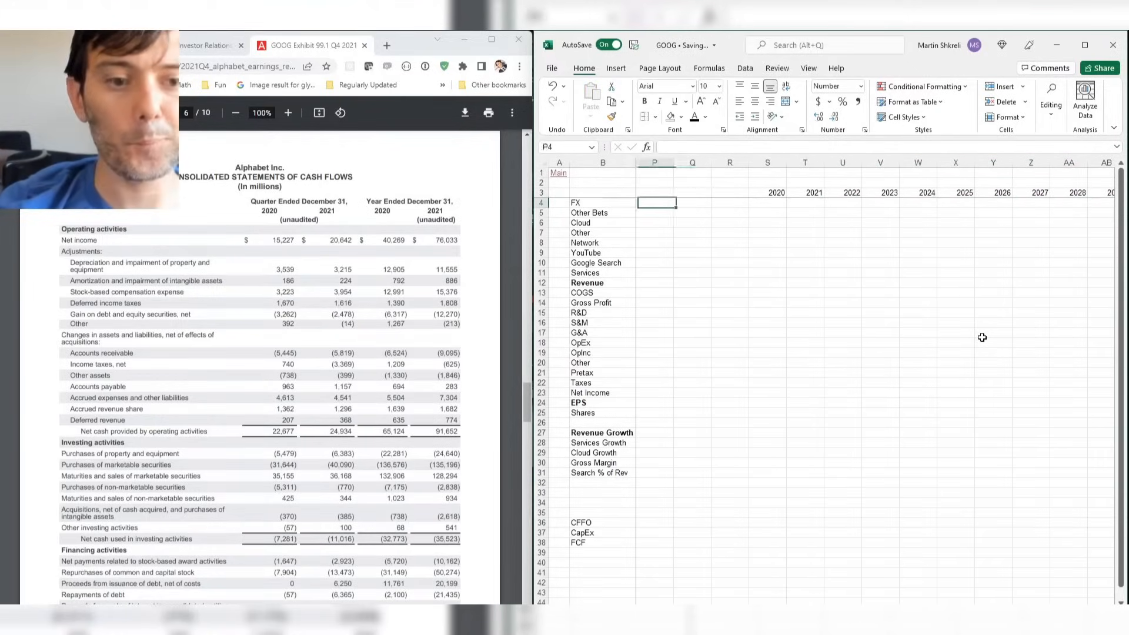
key("Right")
key("alt+Tab")
key("Left")
key("alt+Tab")
key("Right")
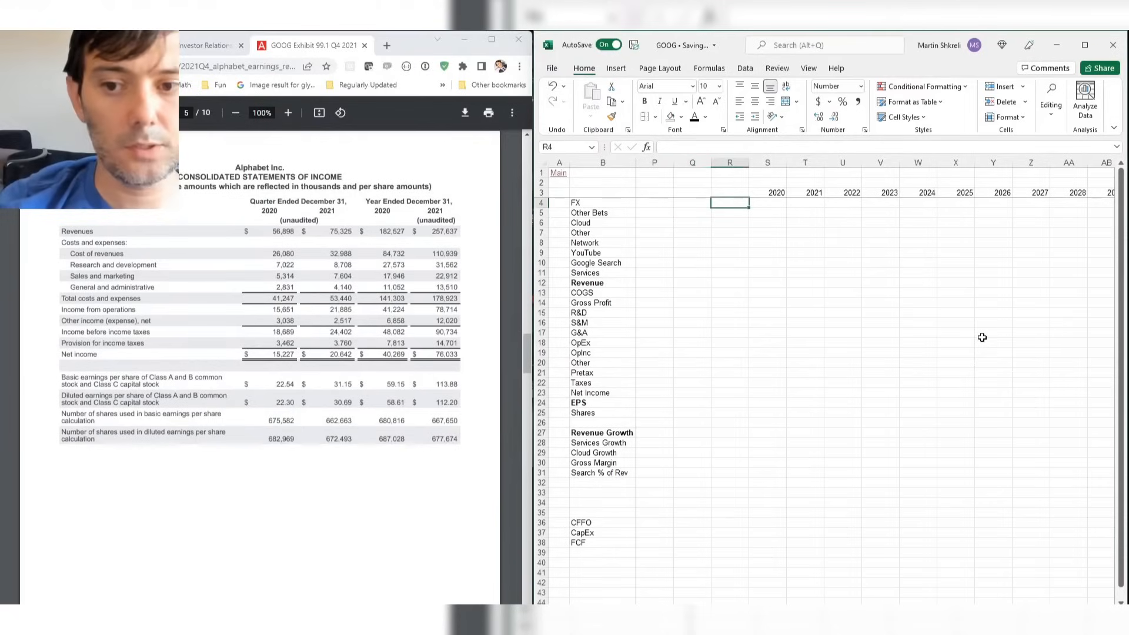
key("Right")
key("Right")
key("Left")
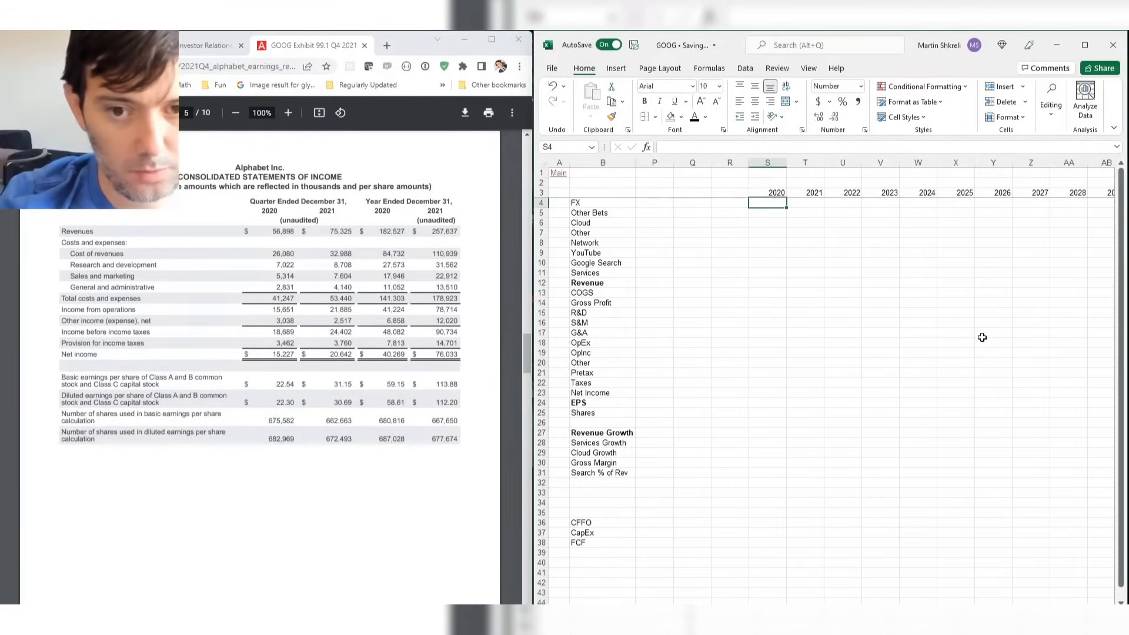
key("Down")
key("Down")
key("Down")
key("Down")
key("Down")
key("Down")
key("Down")
key("Down")
type("182")
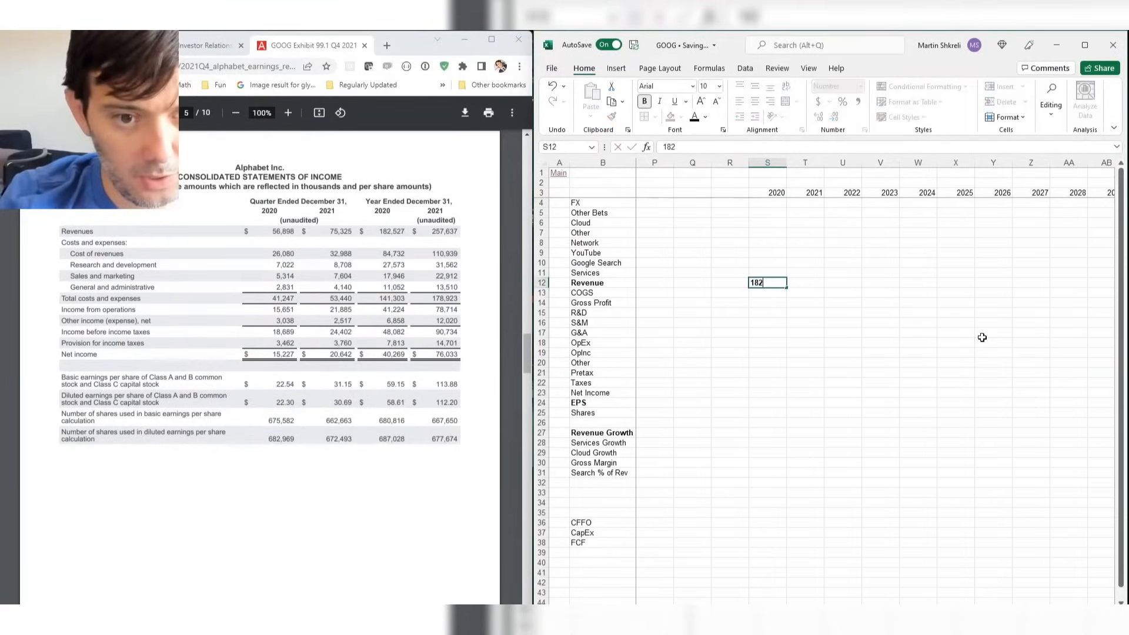
type(",527")
key("Right")
type("257637")
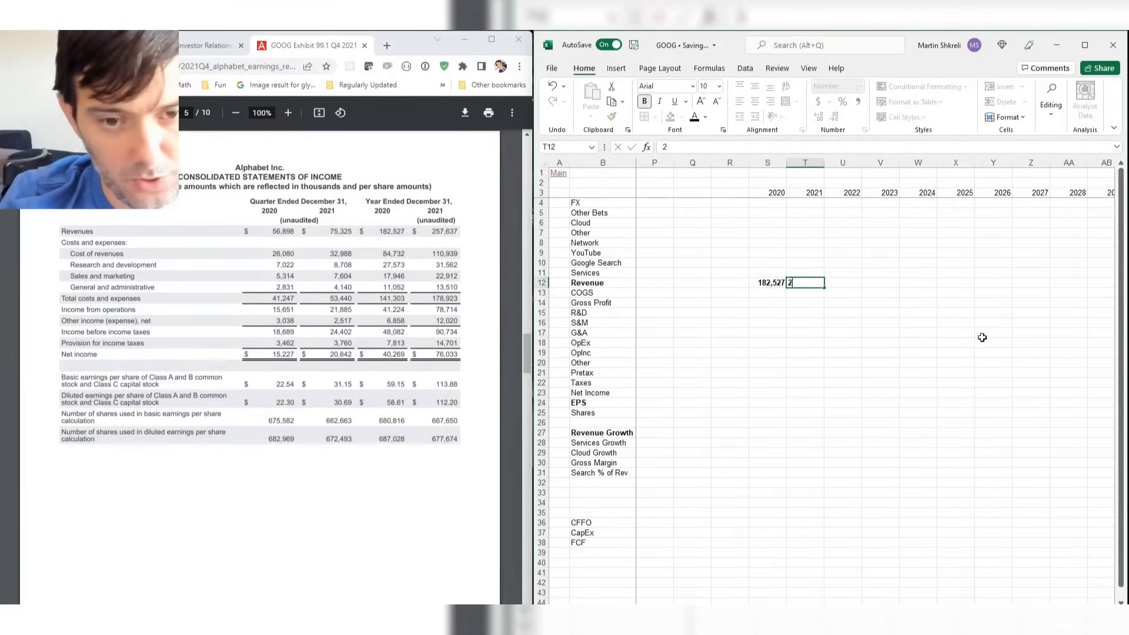
key("Return")
Enter 84,732 as 2020 COGS in S13 and calculate gross profit in S14 as revenue minus COGS.
key("Left")
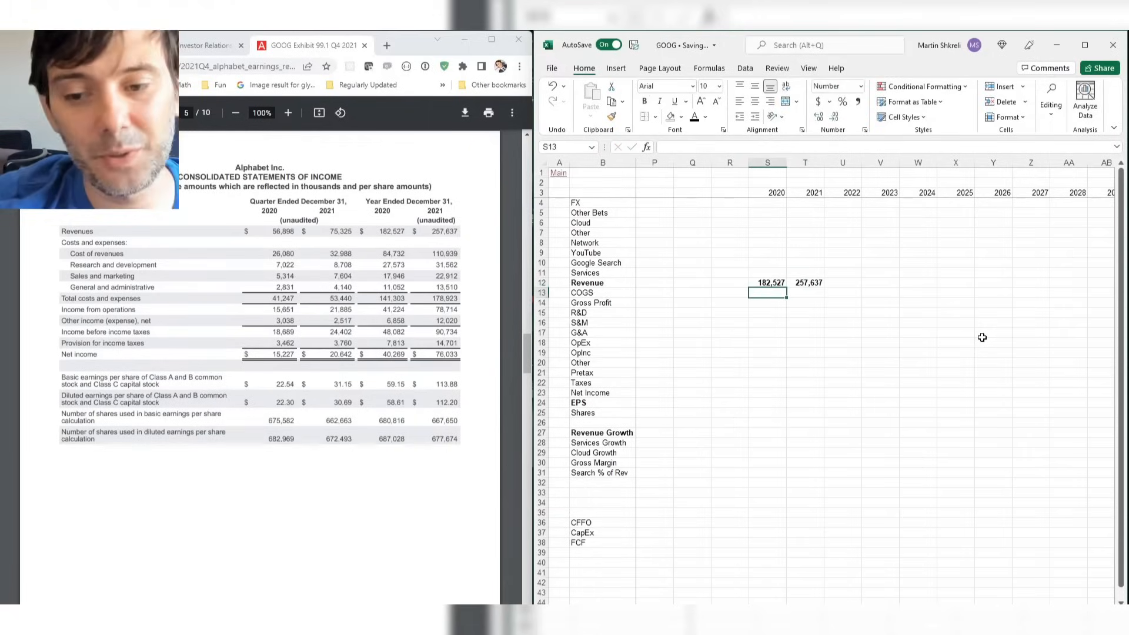
type("84732")
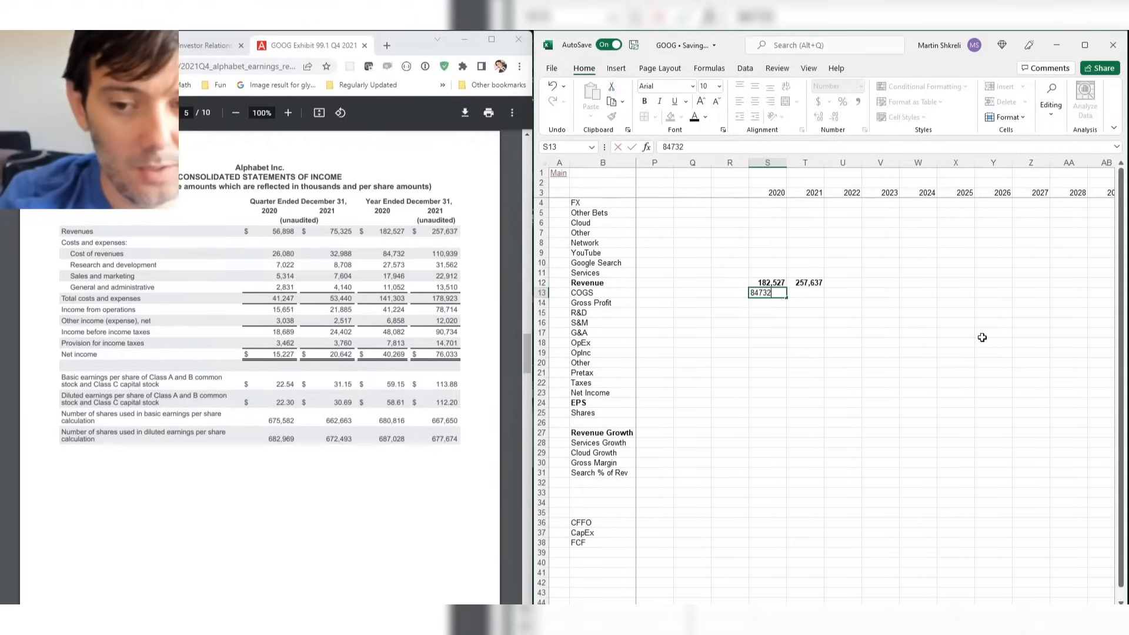
key("Return")
type("=")
key("Up")
key("Up")
type("-")
key("Up")
key("Return")
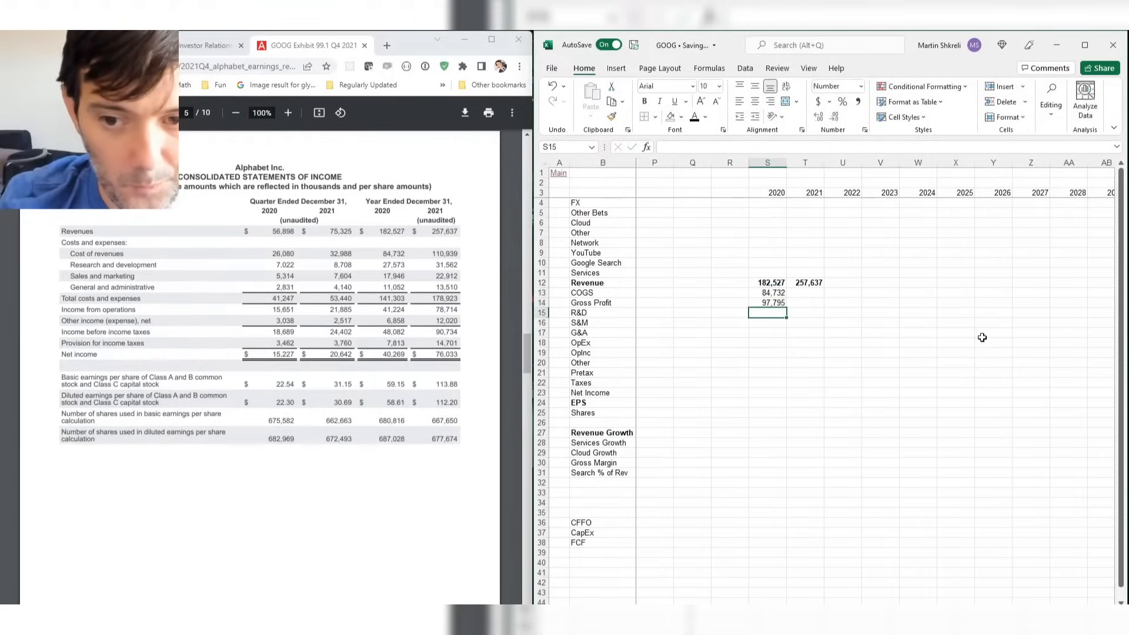
Enter the 2020 operating expenses: R&D 27,573, S&M 17,946 and G&A 11,052.
type("27573")
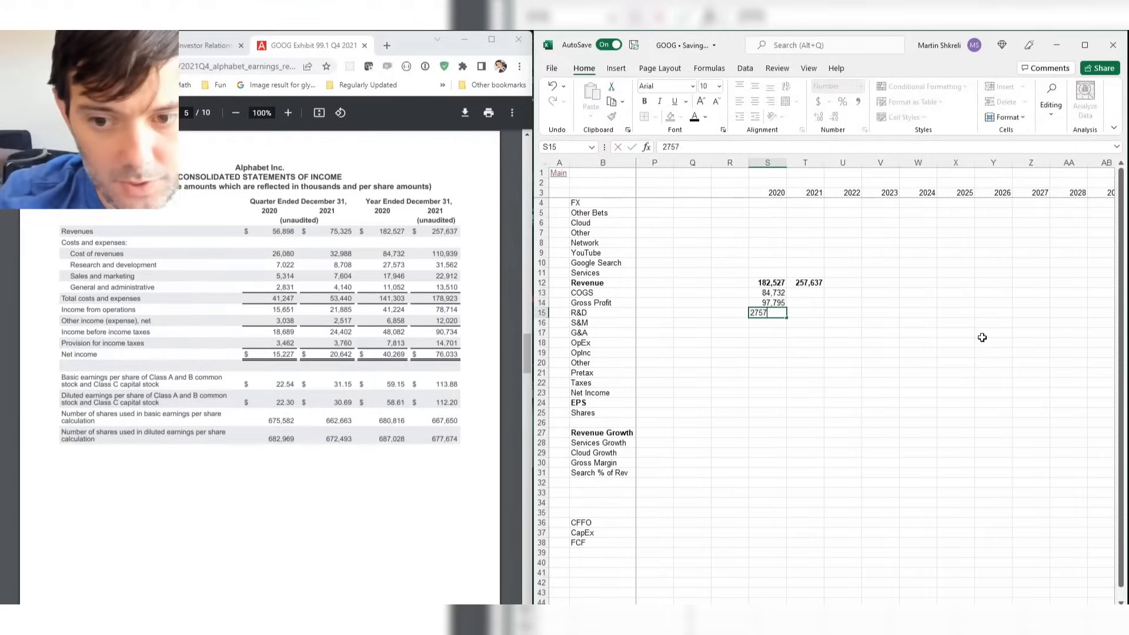
key("Return")
type("17946")
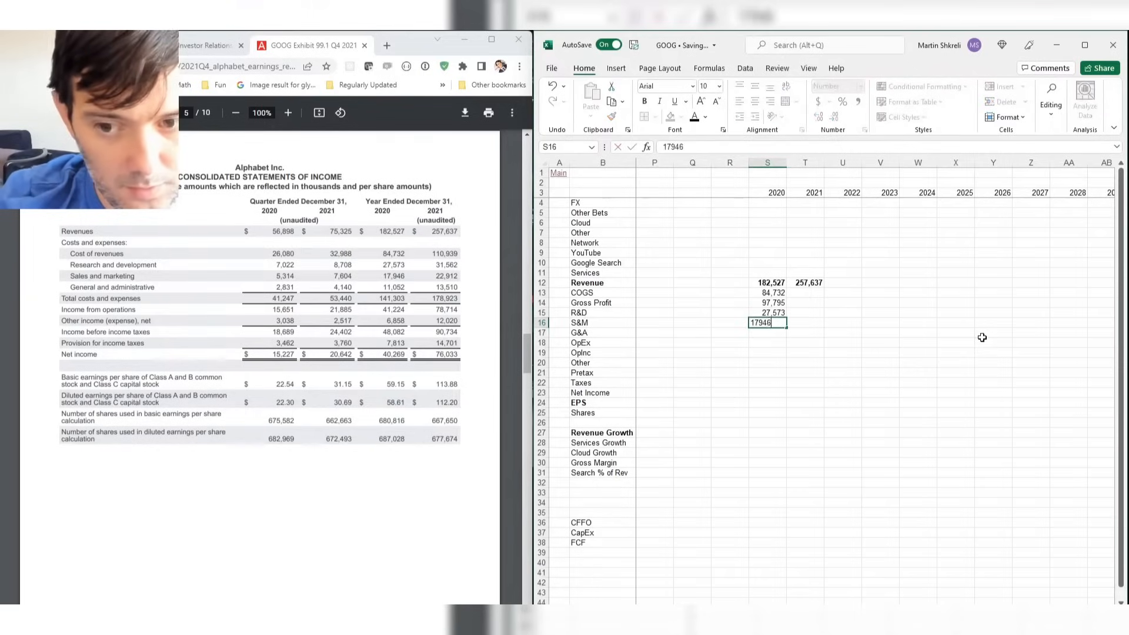
key("Return")
type("11,052")
key("Return")
Total 2020 OpEx in S18 by summing R&D, S&M and G&A.
type("=sum(")
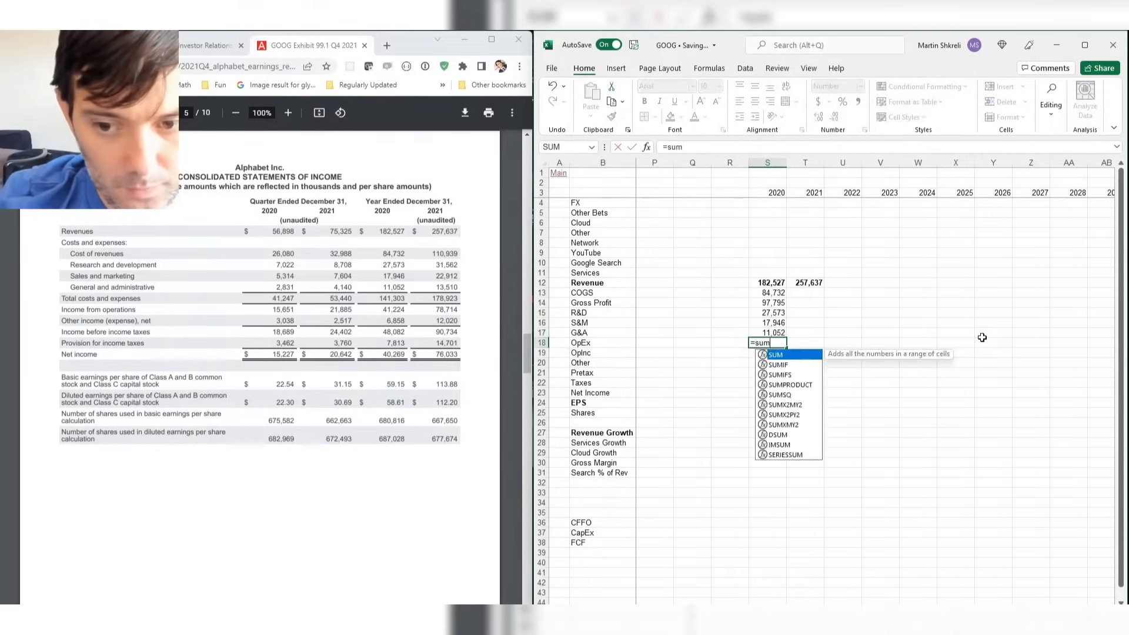
key("Up")
key("shift+Up")
key("shift+Up")
key("Return")
Calculate 2020 operating income in S19 with =S14-S18.
type("=")
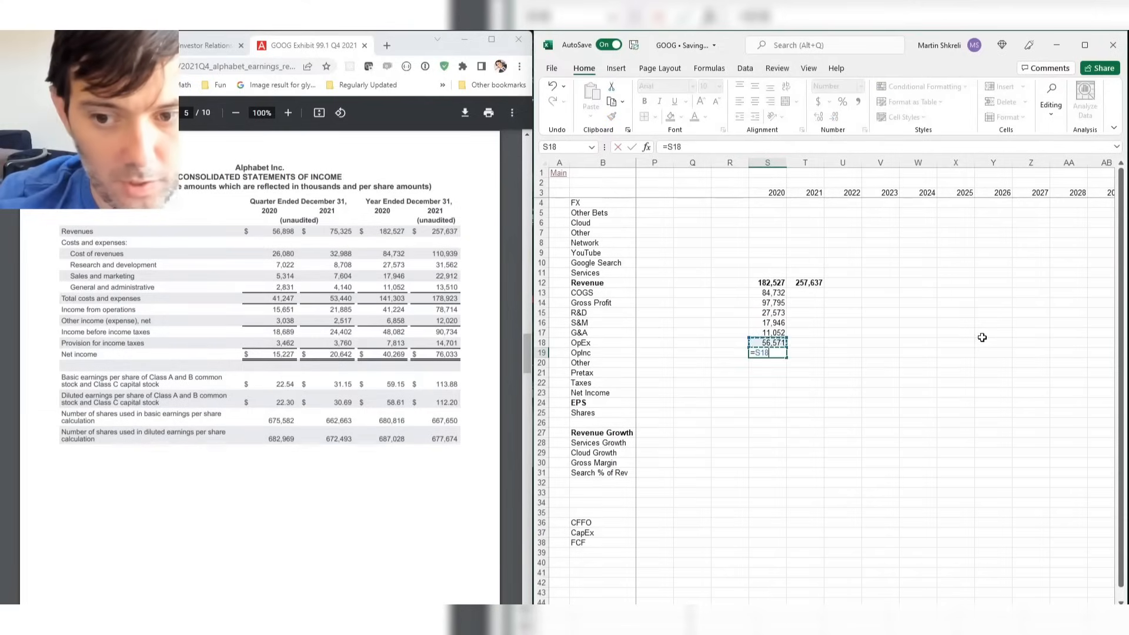
key("Up")
key("Up")
key("Up")
key("Up")
key("Up")
type("-")
key("Up")
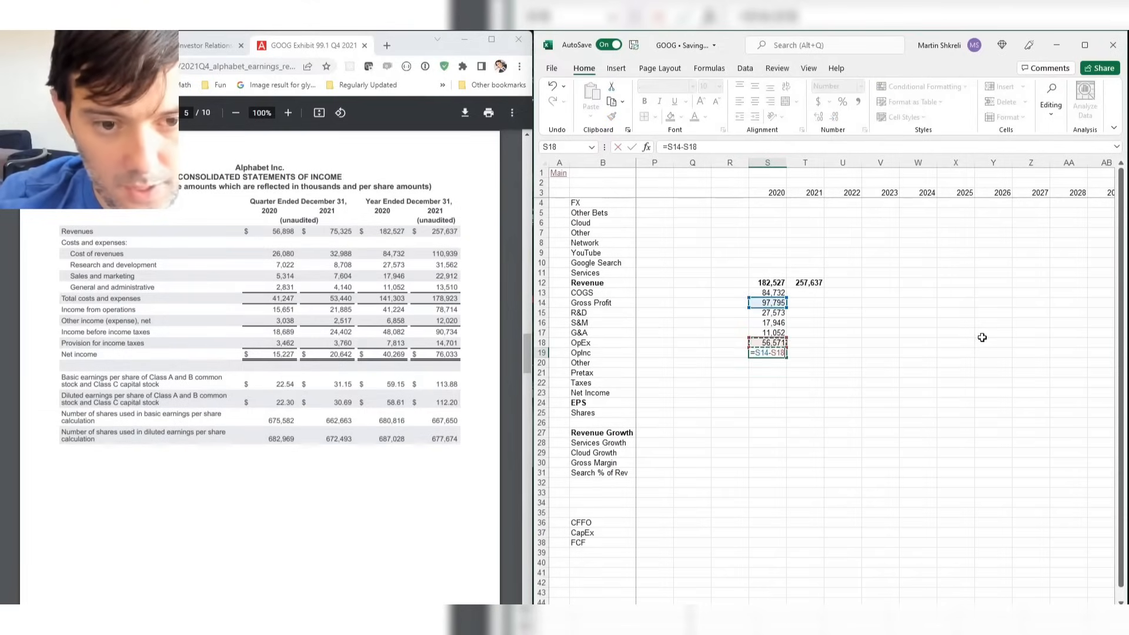
key("Return")
Enter 6,858 as 2020 other income and calculate pretax income in S21 as operating income plus other.
type("6858")
key("Return")
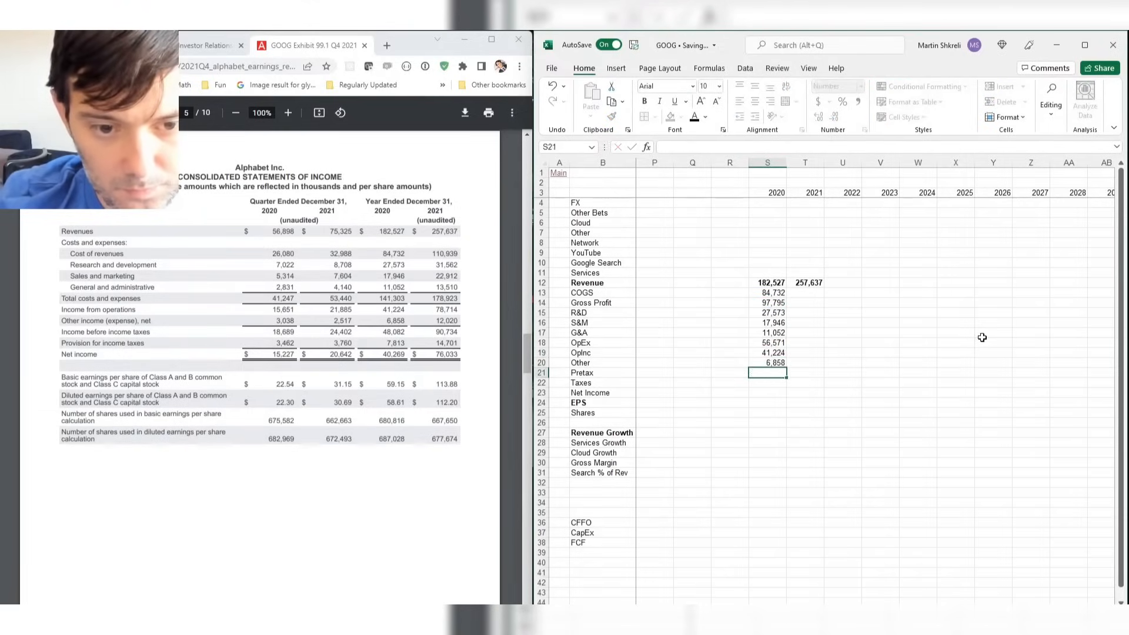
type("=")
key("Up")
key("Up")
type("+")
key("Up")
key("Return")
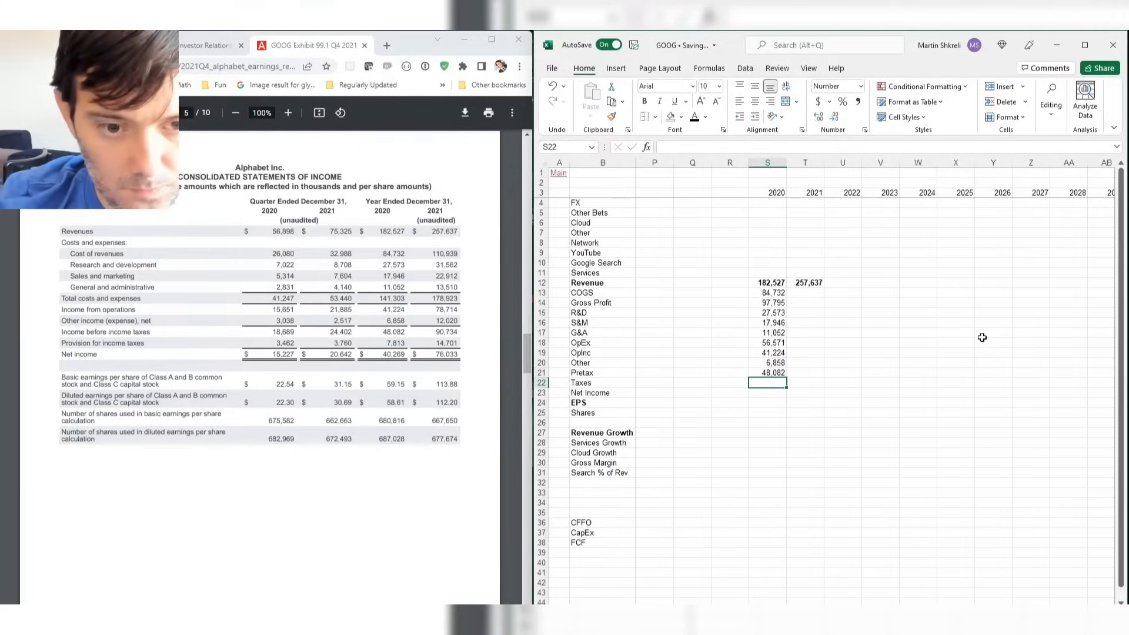
Enter 7,813 as 2020 taxes and calculate net income in S23 as pretax income minus taxes.
type("7813")
key("Return")
type("=")
key("Up")
key("Up")
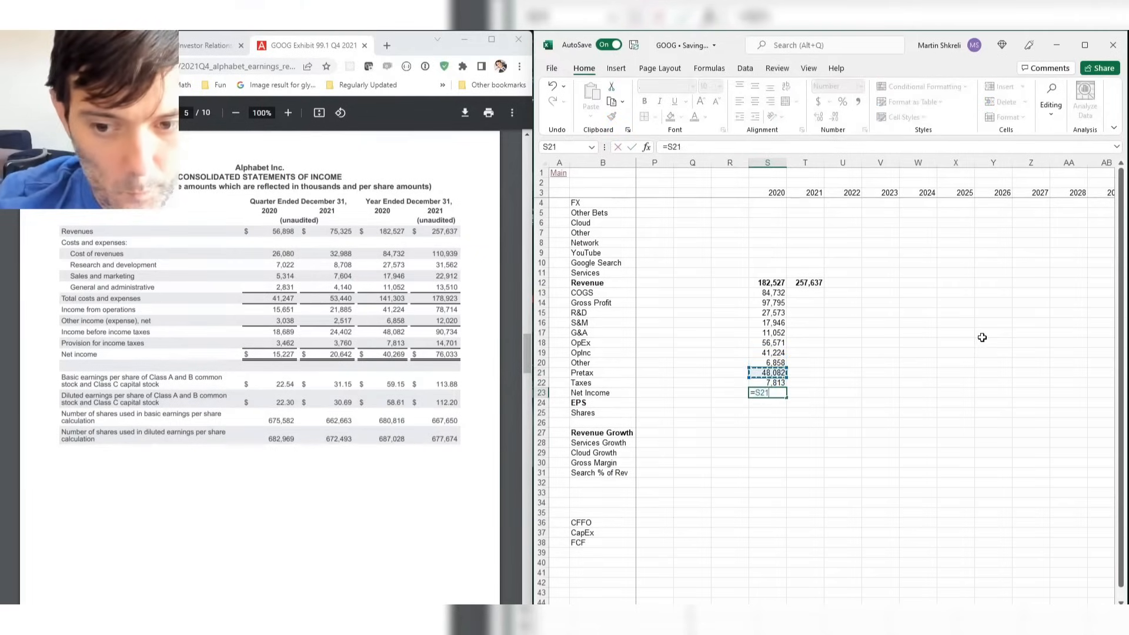
type("-")
key("Up")
key("Return")
Enter 687.028 as the 2020 share count and calculate EPS in S24 with =S23/S25, shown to two decimals.
key("Return")
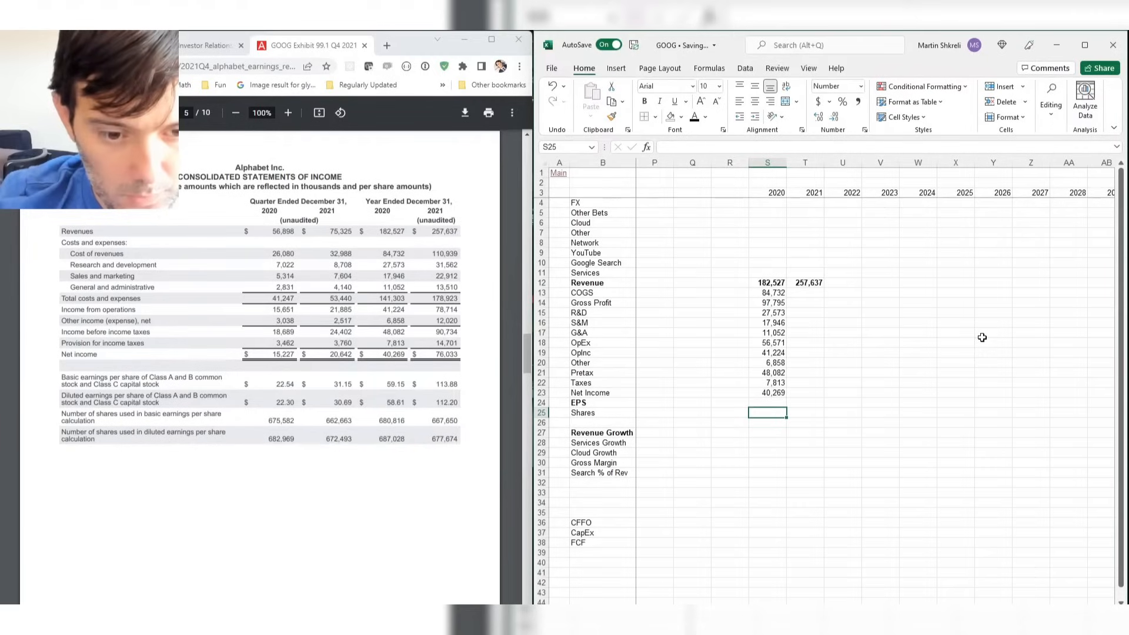
type("687.028")
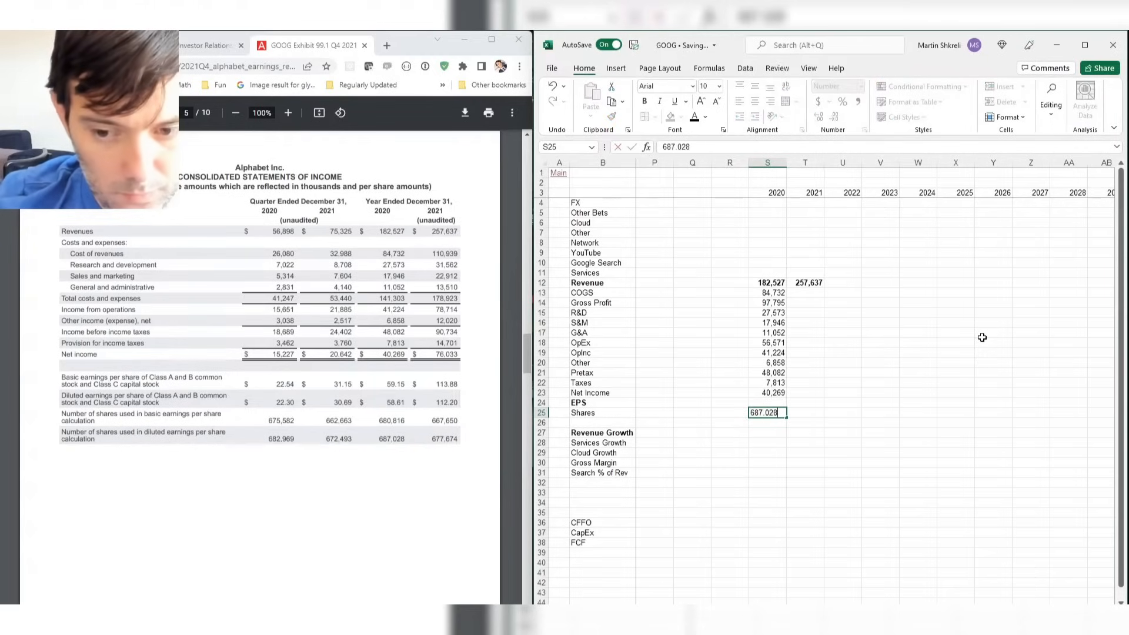
key("Up")
type("=")
key("Up")
type("/")
key("Down")
key("Return")
key("Up")
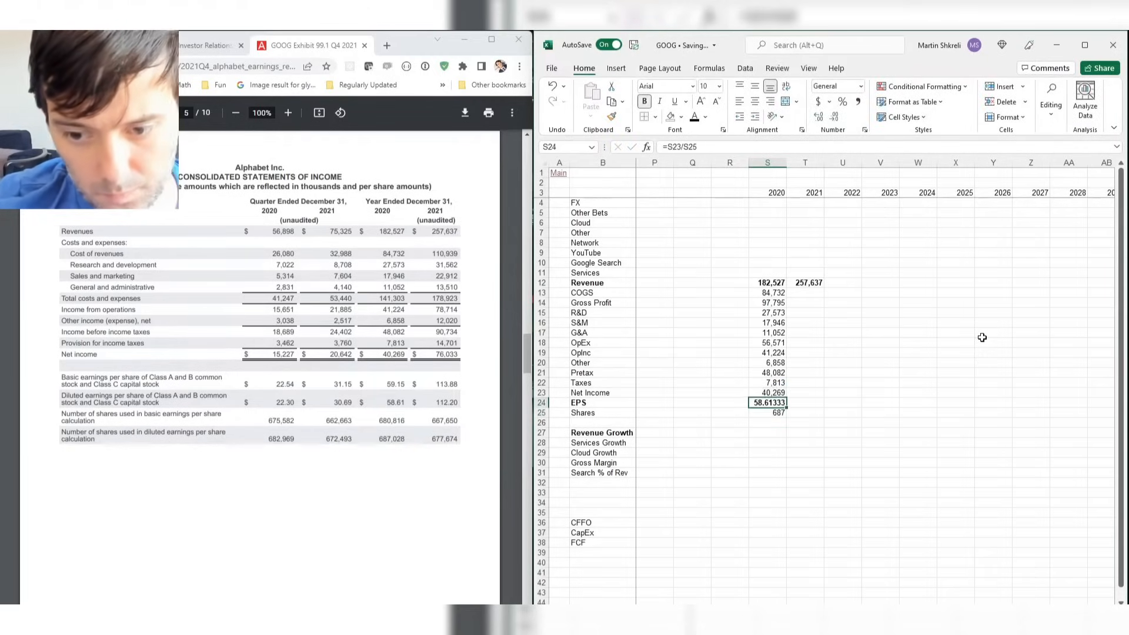
Copy the 2020 net income and pretax income formulas into the 2021 column.
key("Up")
key("ctrl+c")
key("shift+Right")
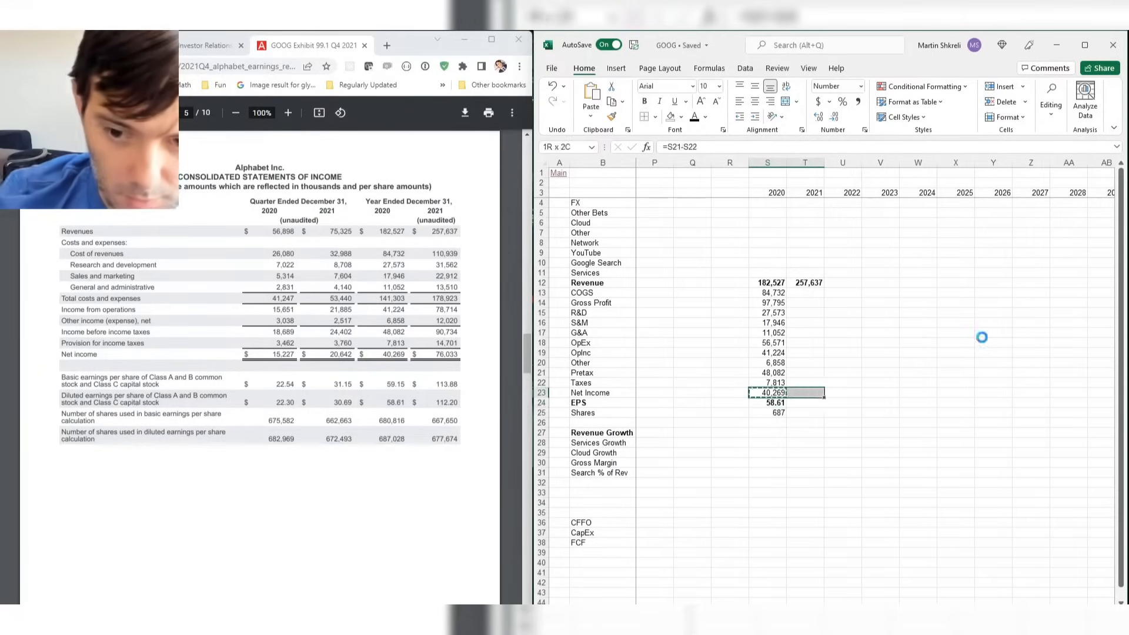
key("ctrl+v")
key("Up")
key("Up")
key("ctrl+c")
key("shift+Right")
key("ctrl+v")
Copy the 2020 OpEx, operating income and gross profit formulas into the 2021 column.
key("Up")
key("Up")
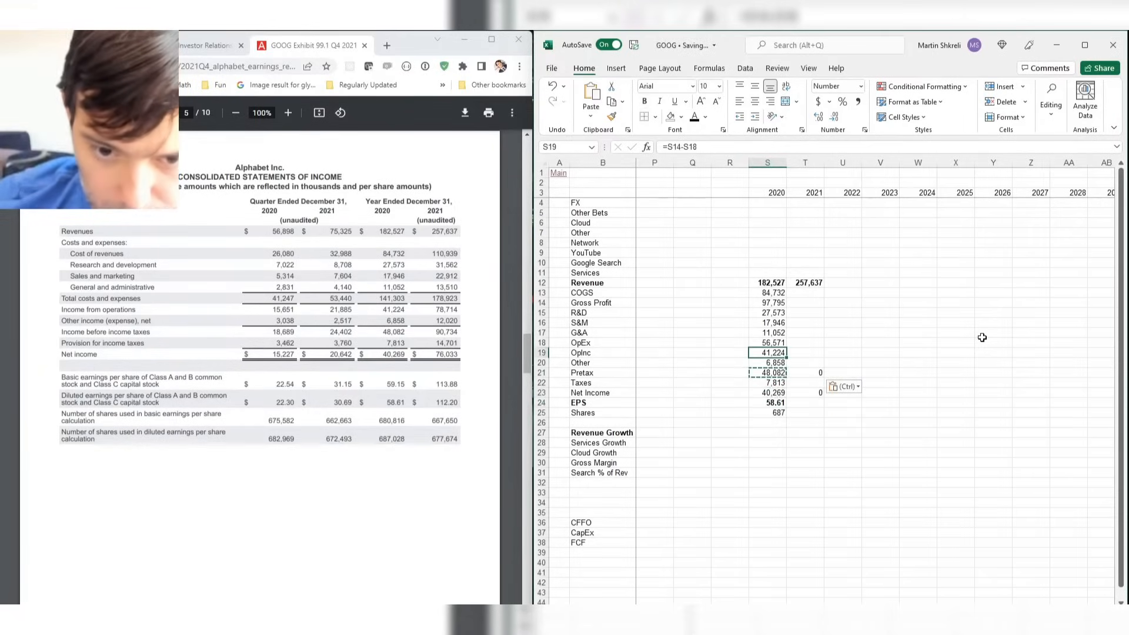
key("shift+Up")
key("ctrl+c")
key("shift+Right")
key("ctrl+v")
key("Up")
key("Up")
key("Up")
key("Up")
key("ctrl+c")
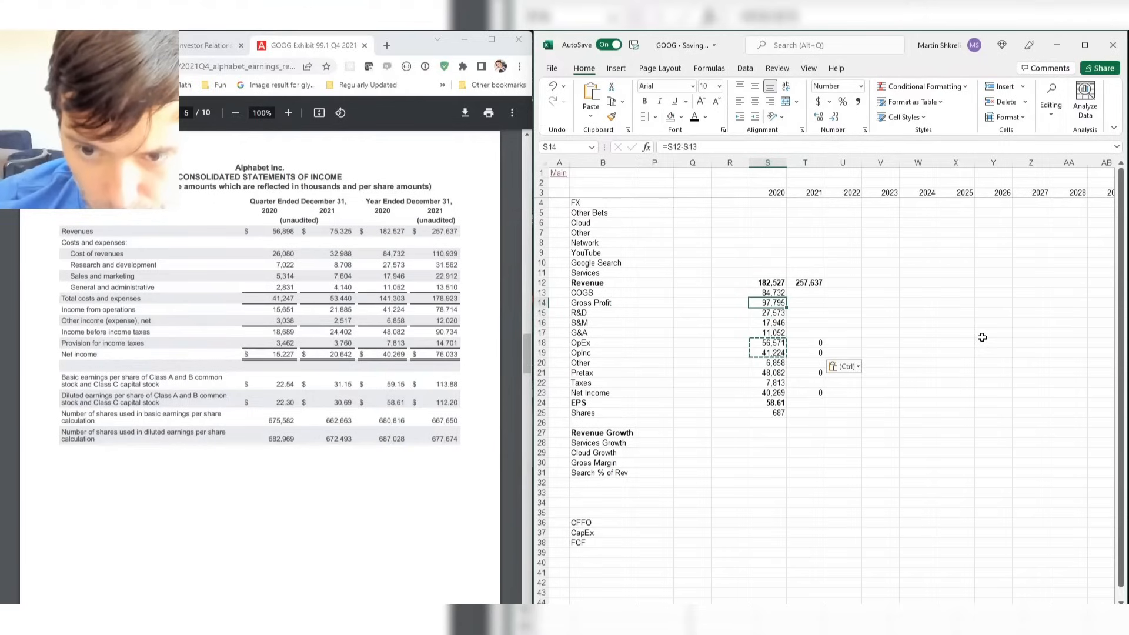
key("Right")
key("ctrl+v")
Enter 110,939 as 2021 COGS in T13.
key("Up")
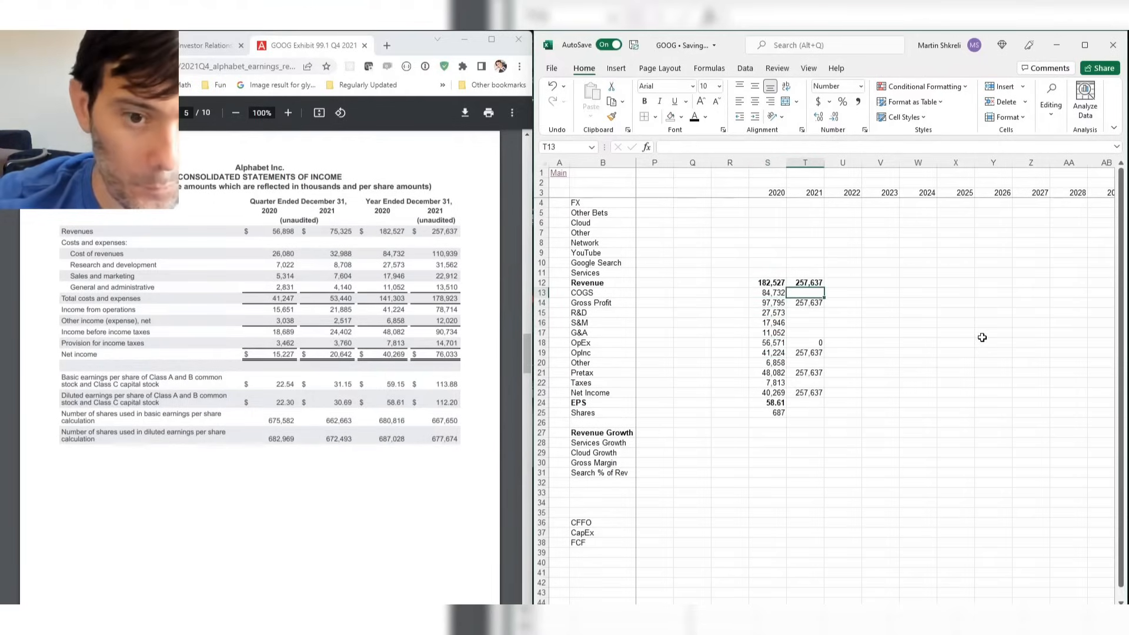
type("110939")
key("Return")
key("Return")
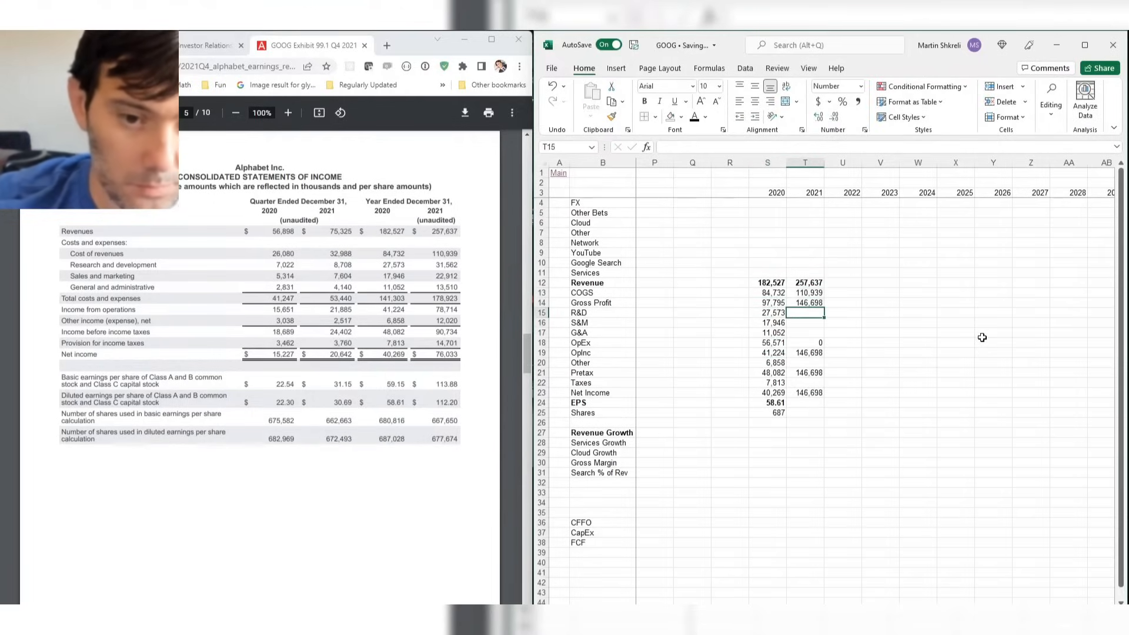
Enter the 2021 operating expenses: R&D 31,562, S&M 22,912 and G&A 13,510.
type("31562")
key("Return")
type("22912")
key("Return")
type("13")
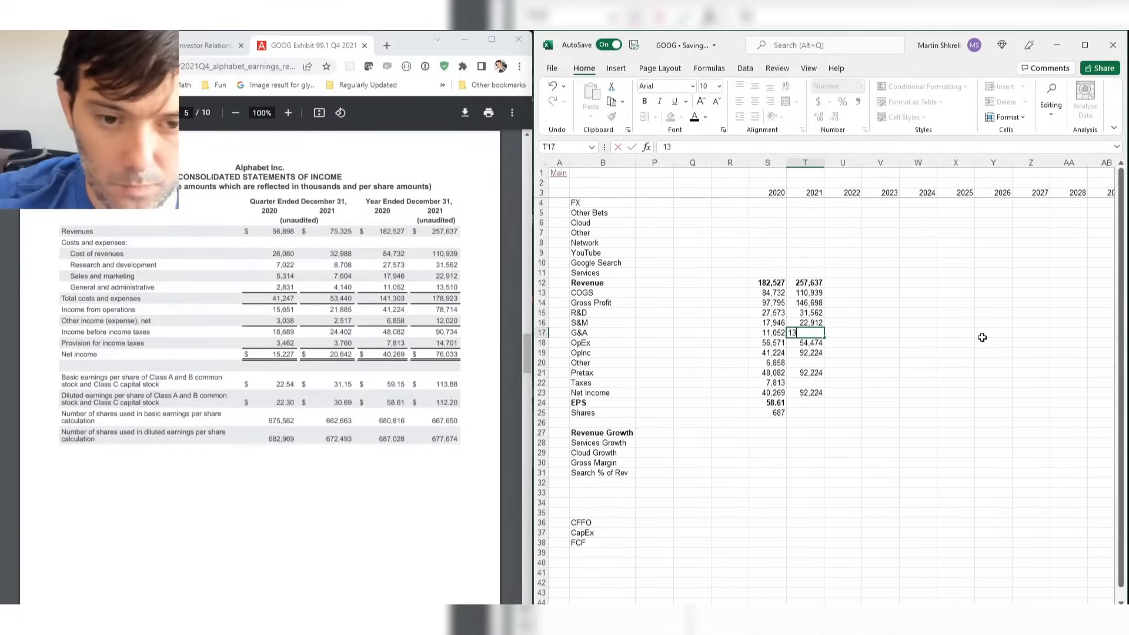
type(",510")
key("Return")
Enter 12,020 as 2021 other income and 14,701 as 2021 taxes.
key("Return")
key("Return")
type("12")
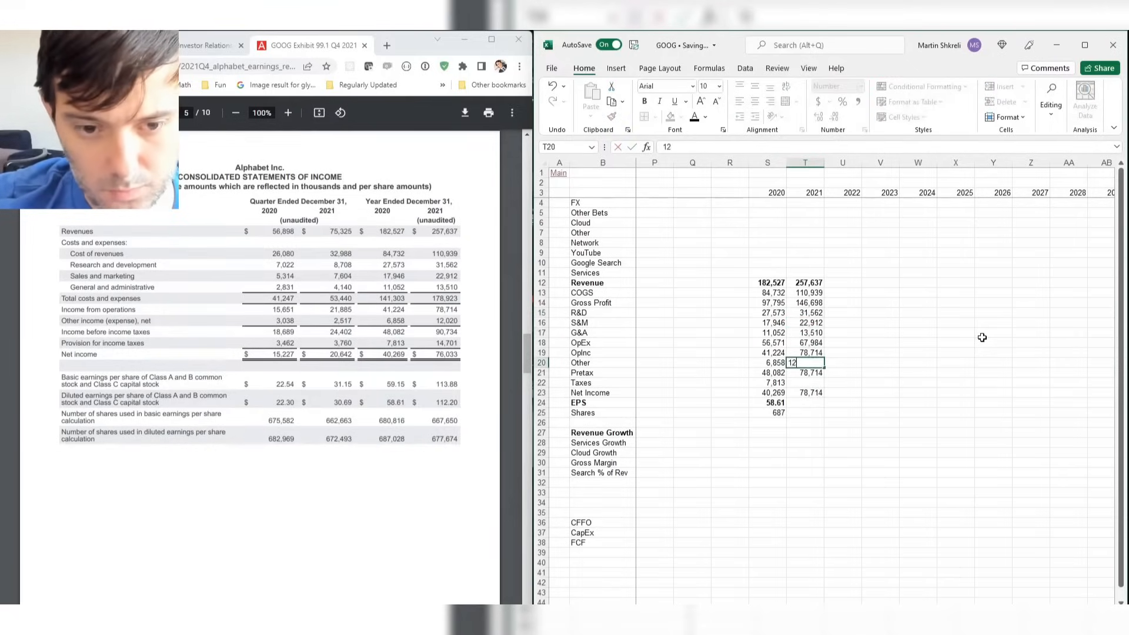
type(",020")
key("Return")
key("Return")
type("14701")
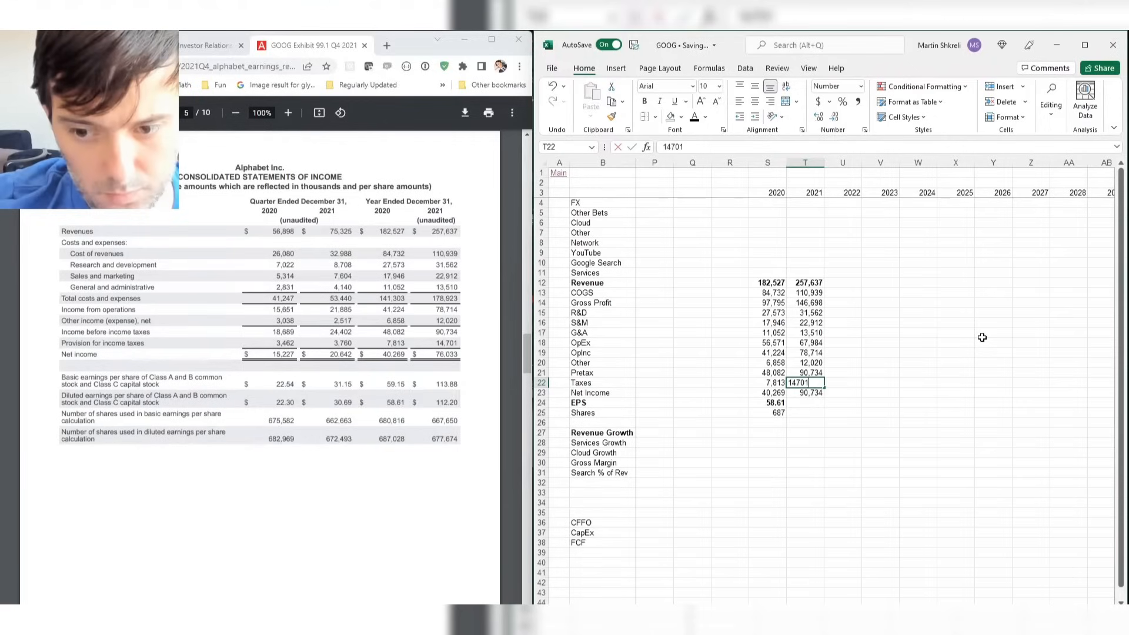
key("Return")
Enter 677.674 as the 2021 share count and 112.2 as 2021 EPS.
key("Return")
key("Return")
type("677.674")
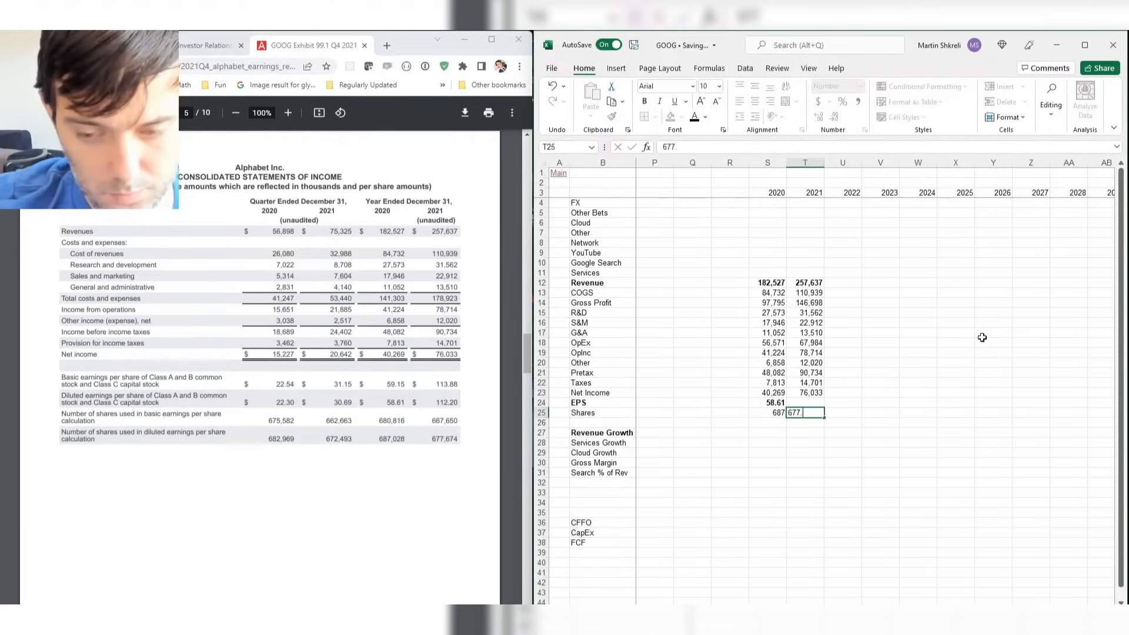
key("Return")
key("Up")
key("Up")
type("112.2")
key("Return")
Calculate 2021 revenue growth in T27 with =T12/S12-1, format it as a percentage and check its cell references.
key("Return")
key("Return")
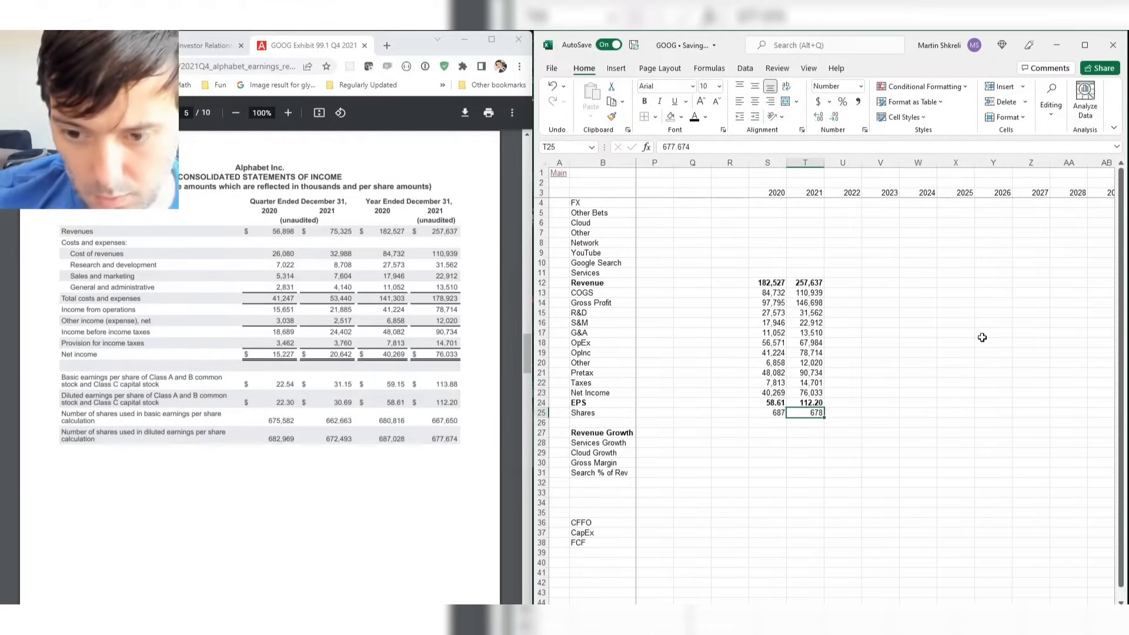
type("=")
key("ctrl+Up")
key("ctrl+Up")
type("/")
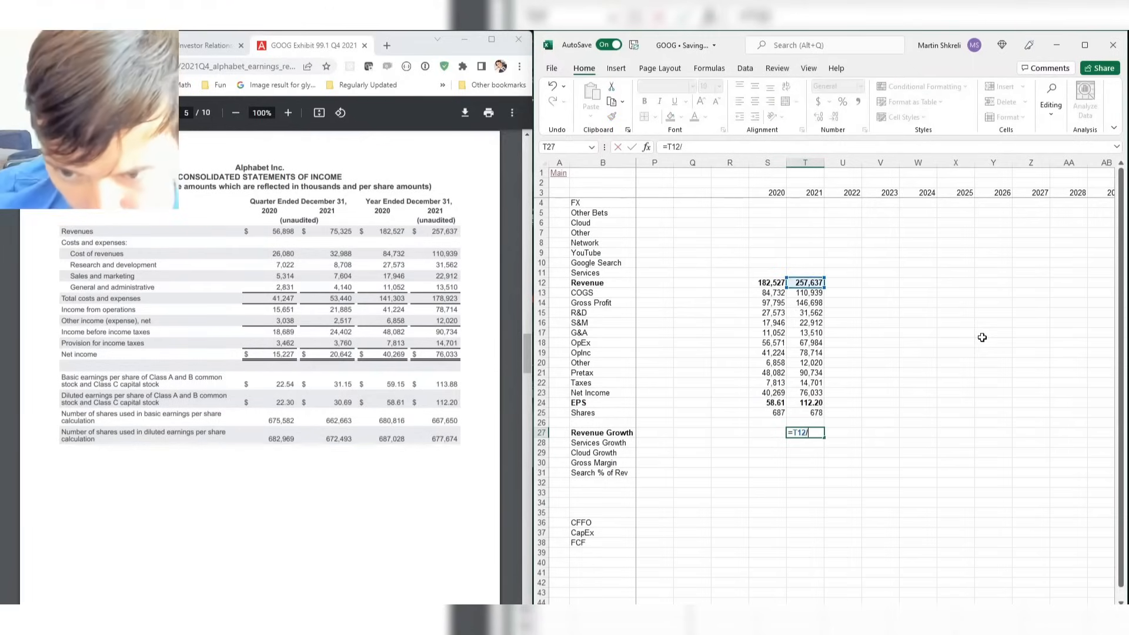
key("ctrl+Up")
key("ctrl+Up")
key("Left")
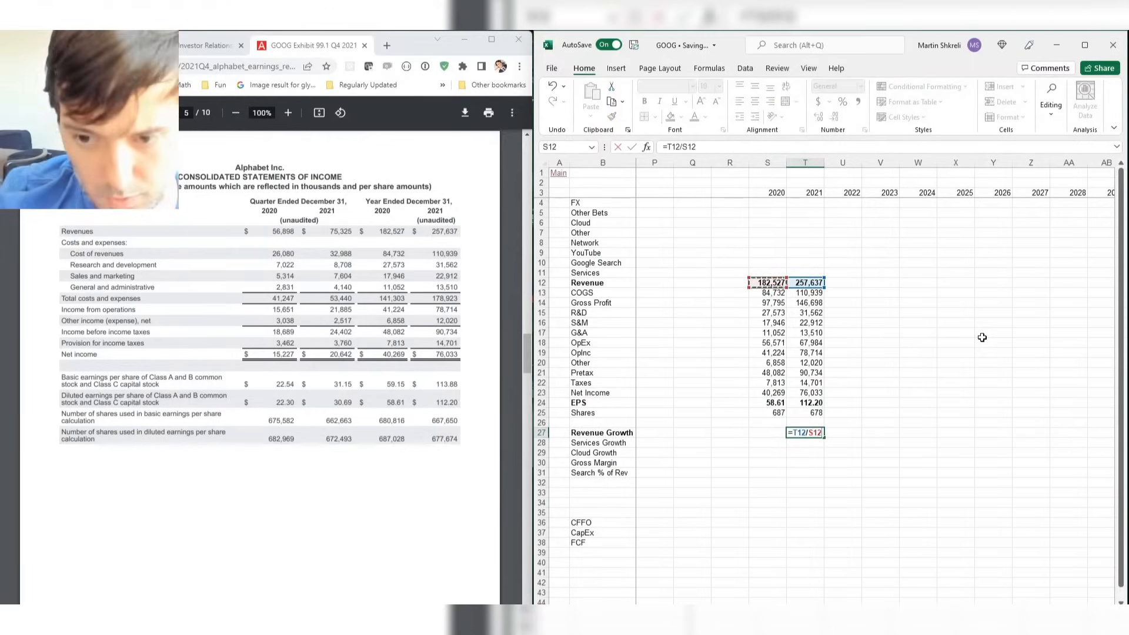
type("-1")
key("ctrl+Return")
key("ctrl+shift+5")
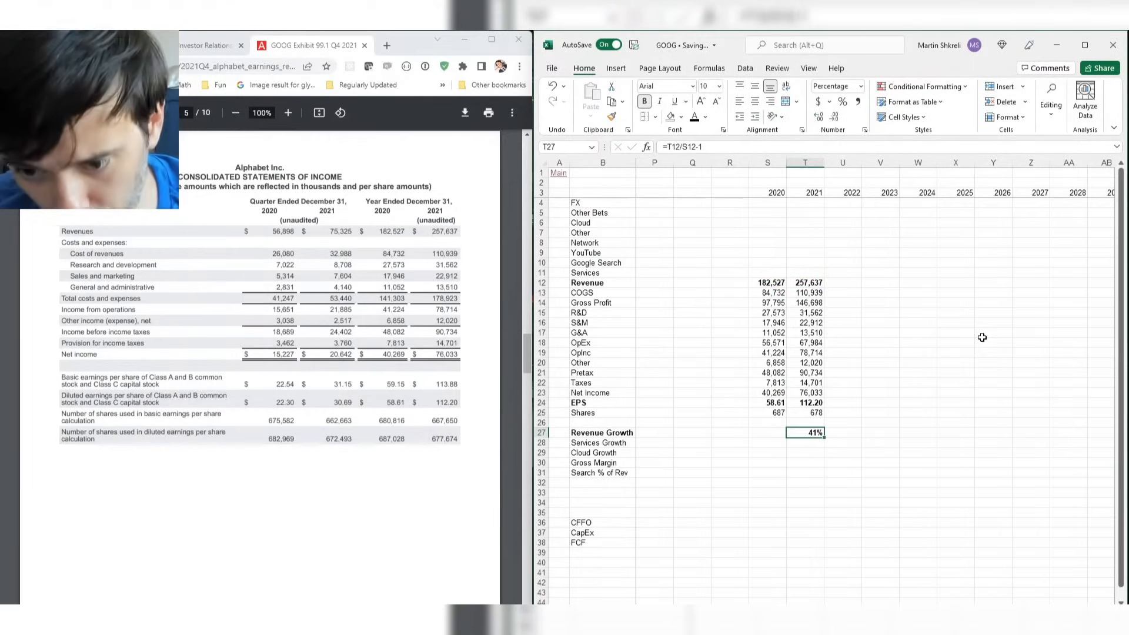
key("F2")
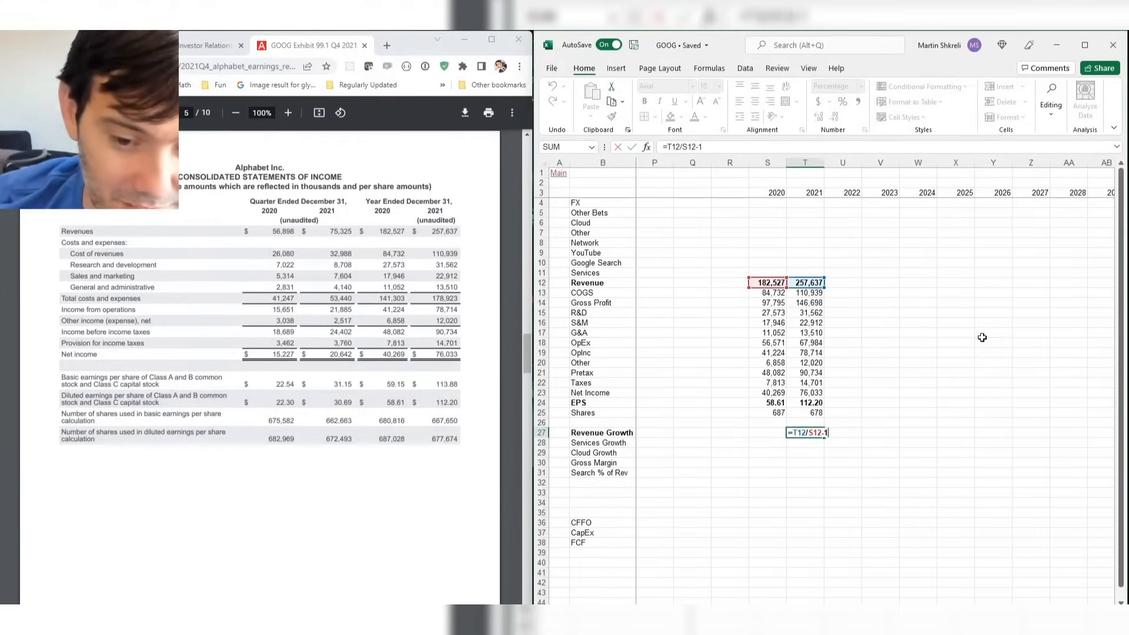
key("Return")
Calculate the 2021 gross margin in T30 with =T14/T12.
key("Down")
key("Down")
type("=")
key("Up")
key("Up")
key("Up")
key("Up")
key("Up")
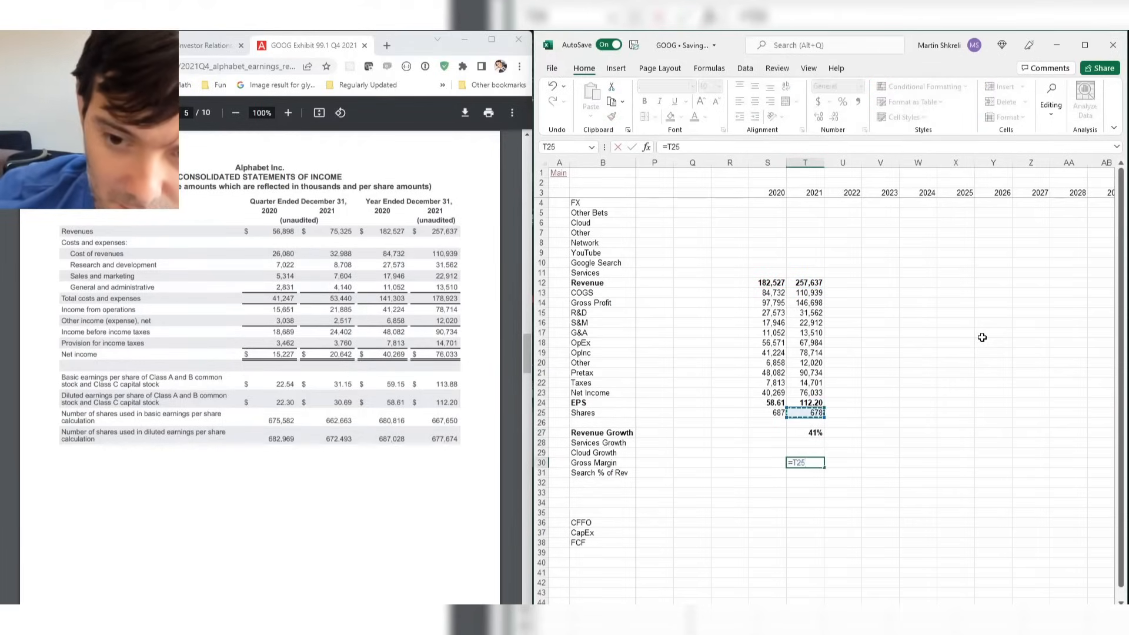
key("ctrl+Up")
key("Down")
key("Down")
type("/")
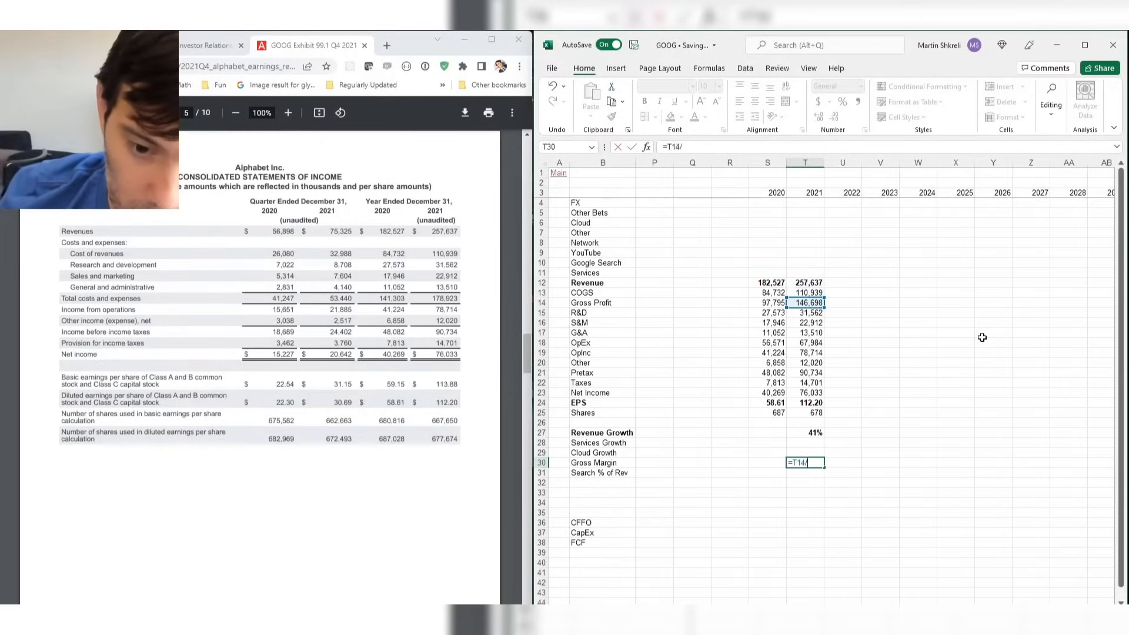
key("Up")
key("Up")
key("Up")
key("Up")
key("Up")
key("ctrl+Up")
key("ctrl+Return")
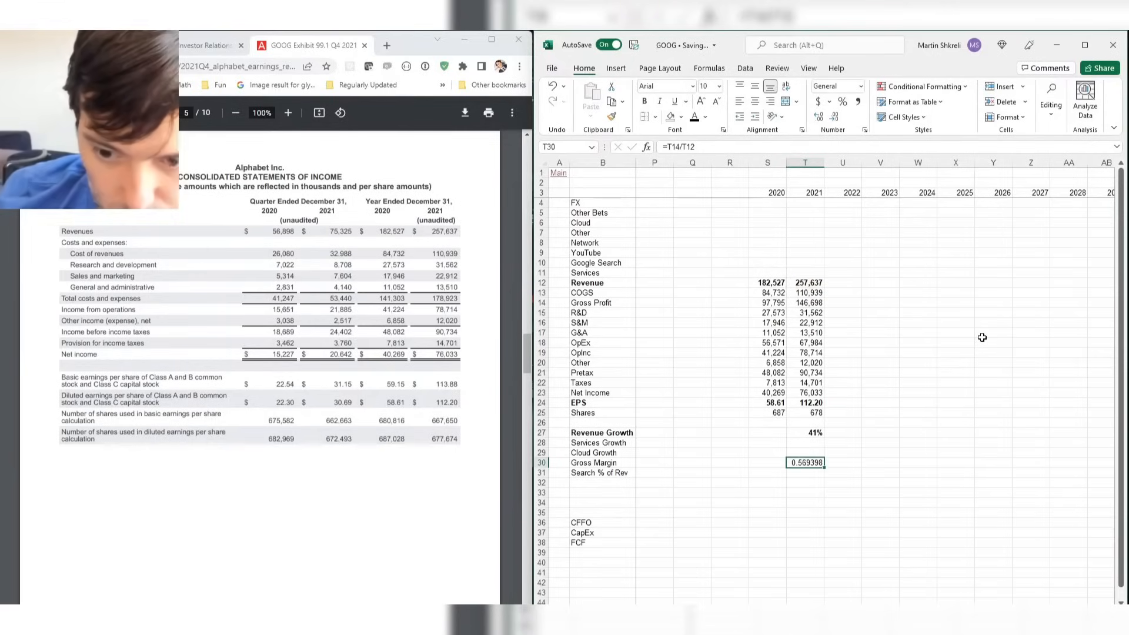
Format the 2021 gross margin as a percentage and copy it to the 2020 column.
key("ctrl+shift+5")
key("ctrl+c")
key("Left")
key("ctrl+v")
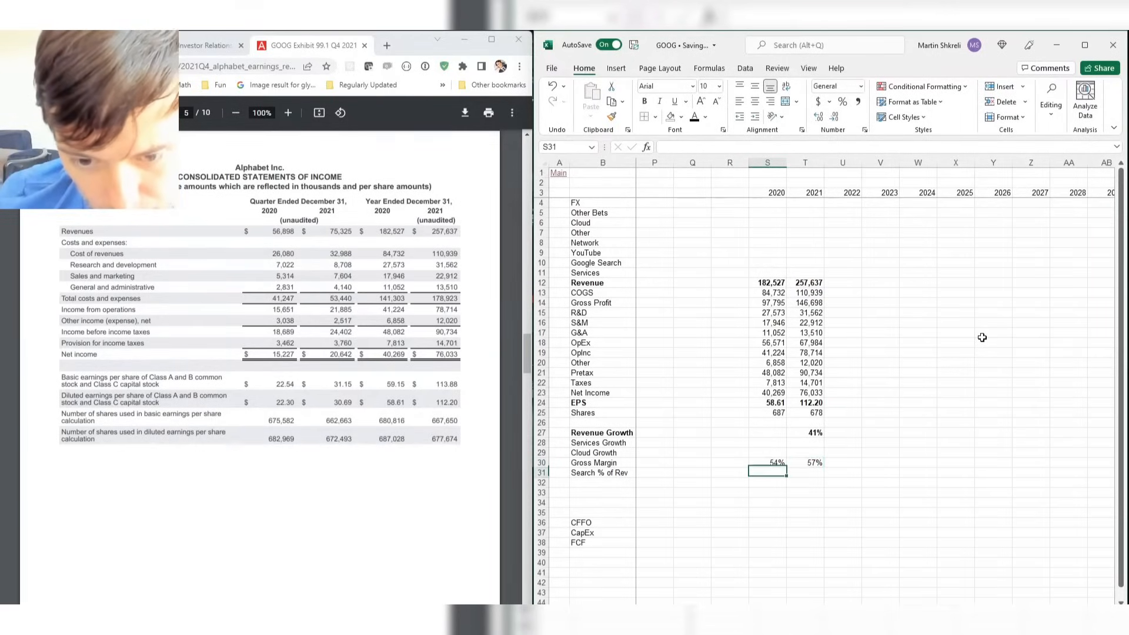
key("Down")
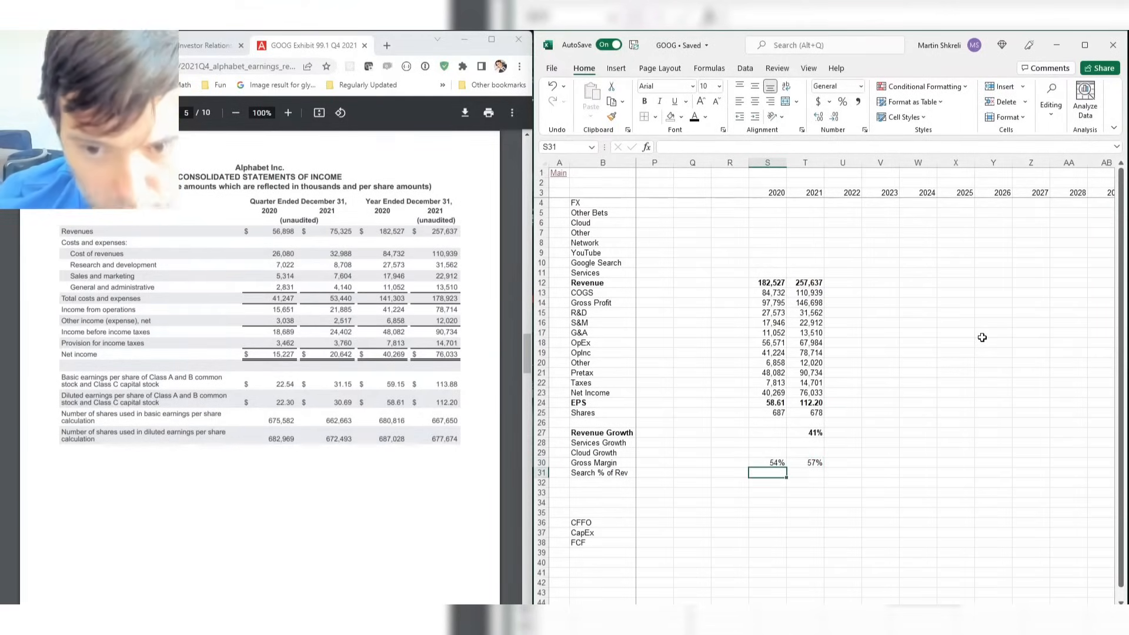
Look through the Q4 2021 earnings release for full-year segment revenue and close the document.
key("alt+Tab")
key("Left")
key("Left")
key("Left")
key("Left")
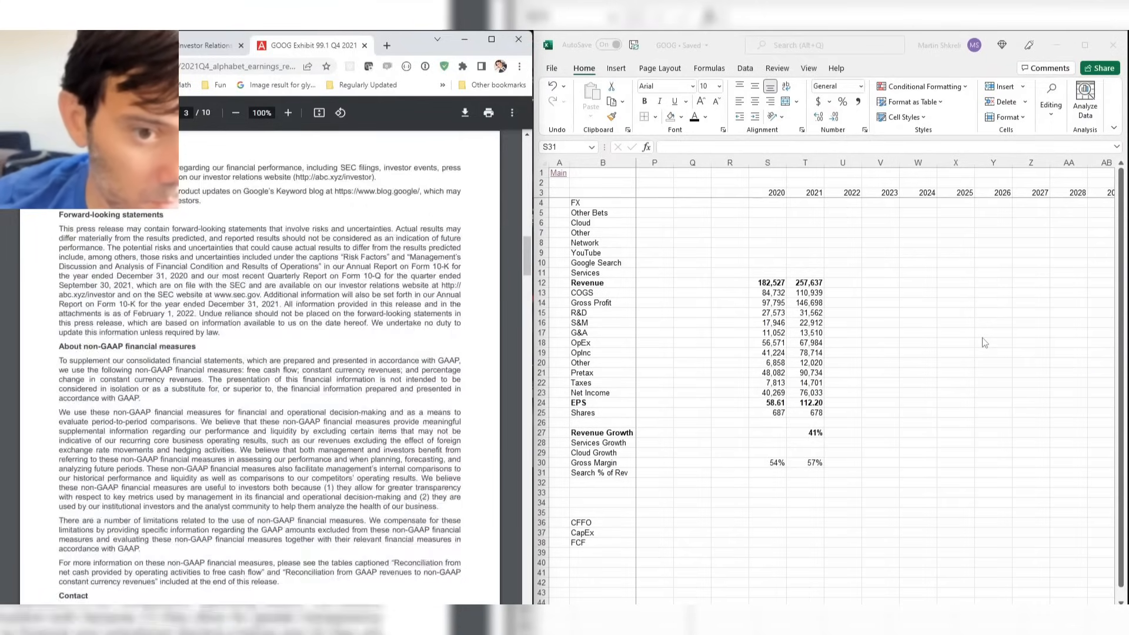
key("Right")
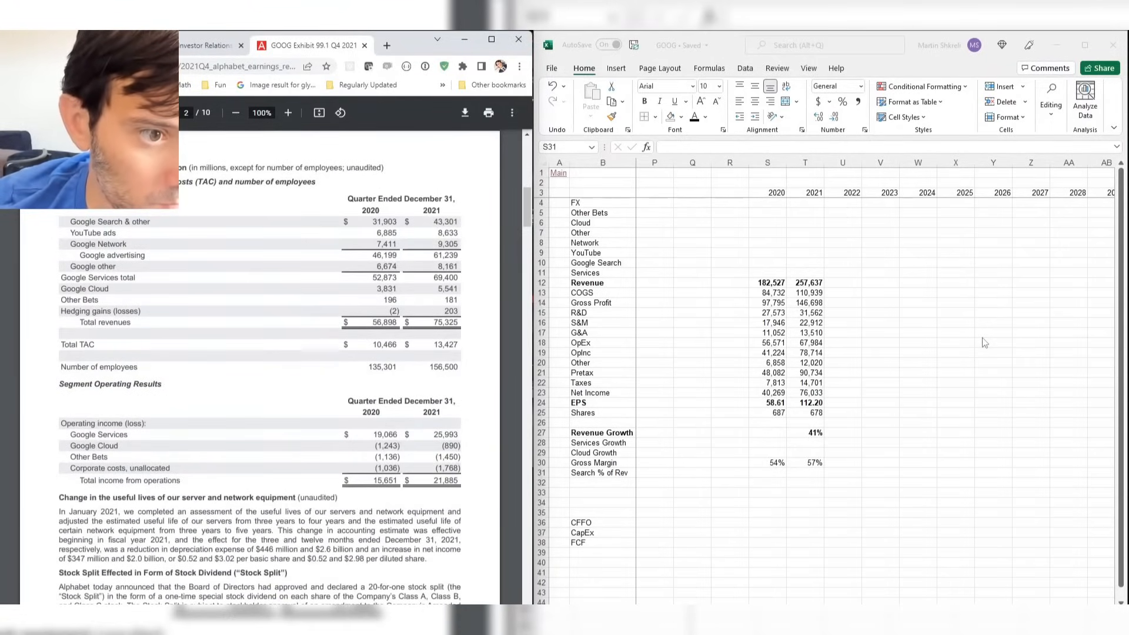
key("Right")
key("Right")
key("Right")
key("Right")
key("Right")
key("Right")
key("Right")
key("Right")
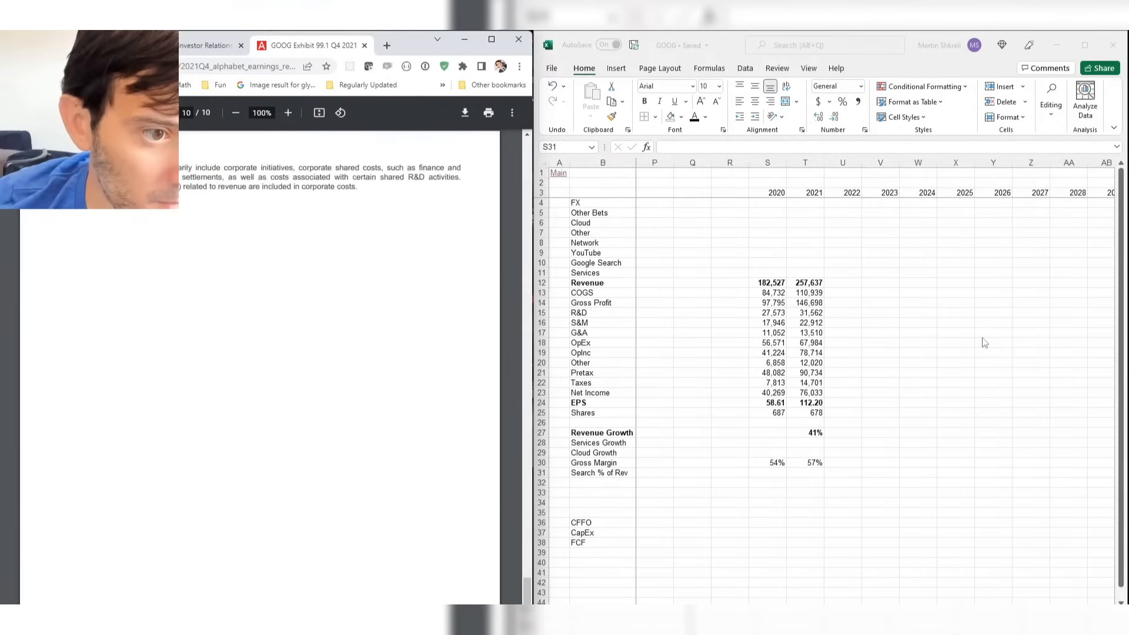
key("Left")
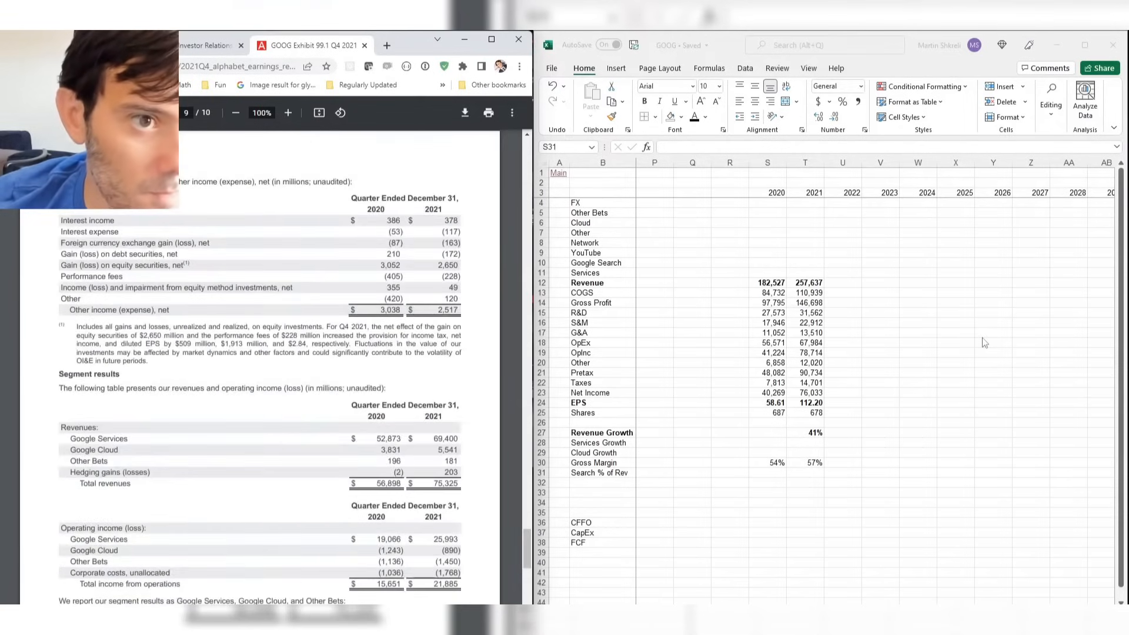
key("ctrl+w")
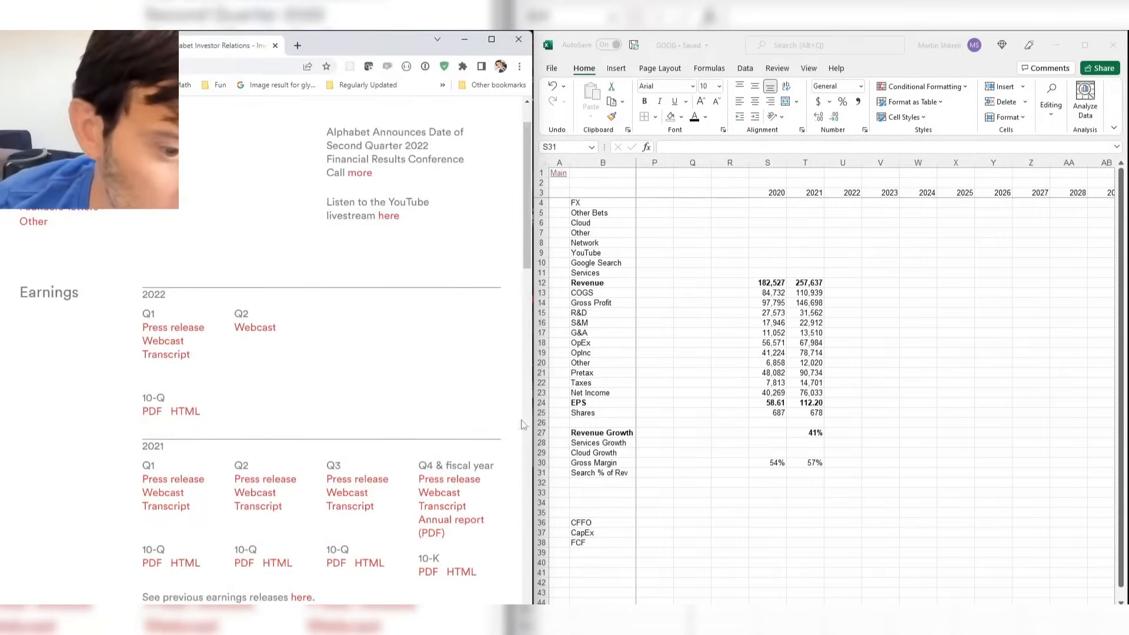
Bookmark the ACM talk on altmetrics and citation counts and close its page.
left_click(89, 45)
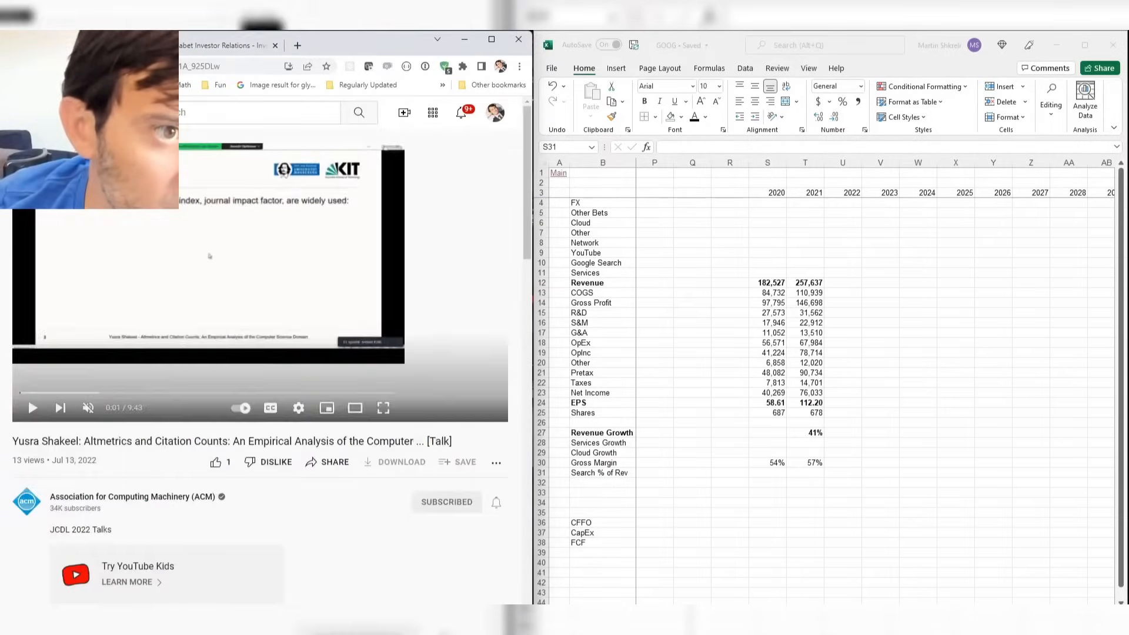
left_click(326, 66)
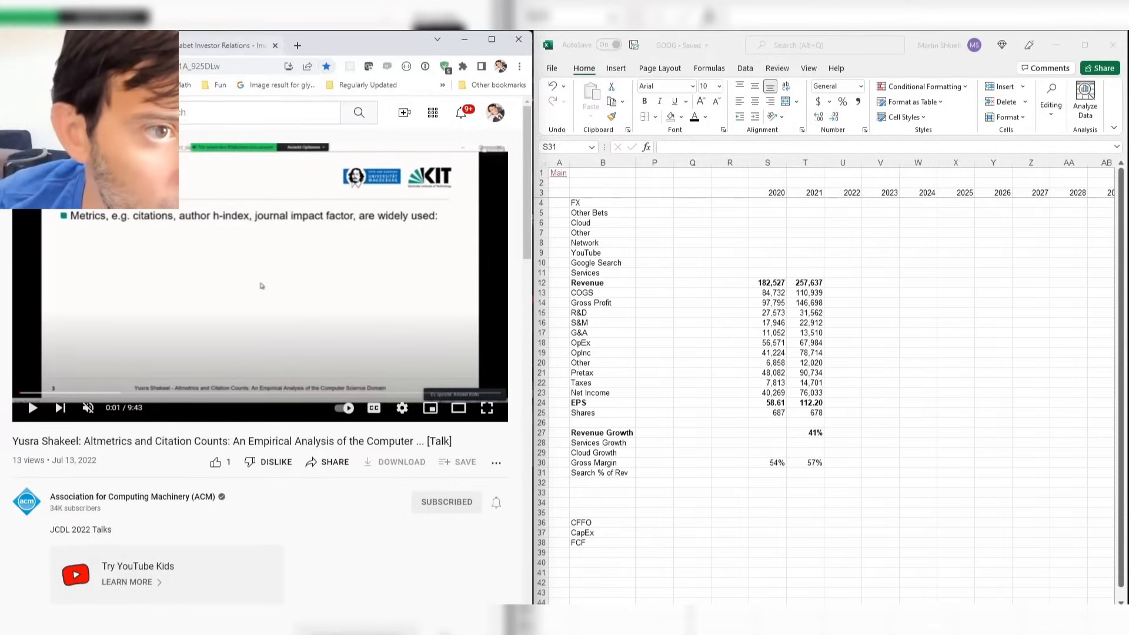
key("ctrl+w")
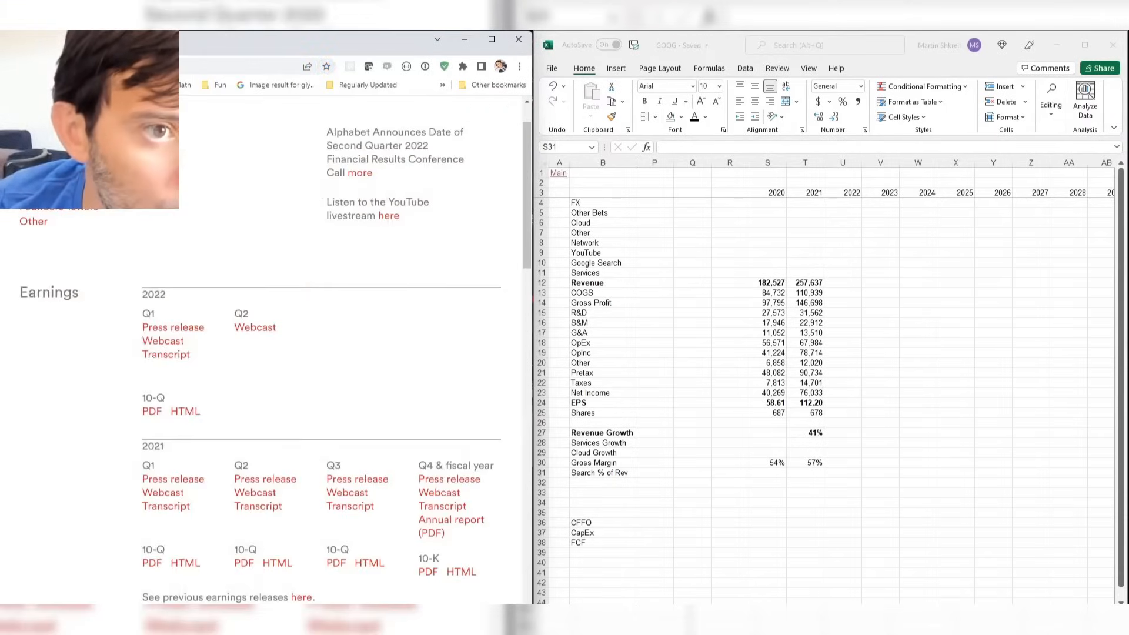
Open Alphabet's Q3 2021 earnings press release at its segment revenue table on page 2, with the model's quarterly columns in view.
left_click(357, 484)
left_click(623, 405)
key("Left")
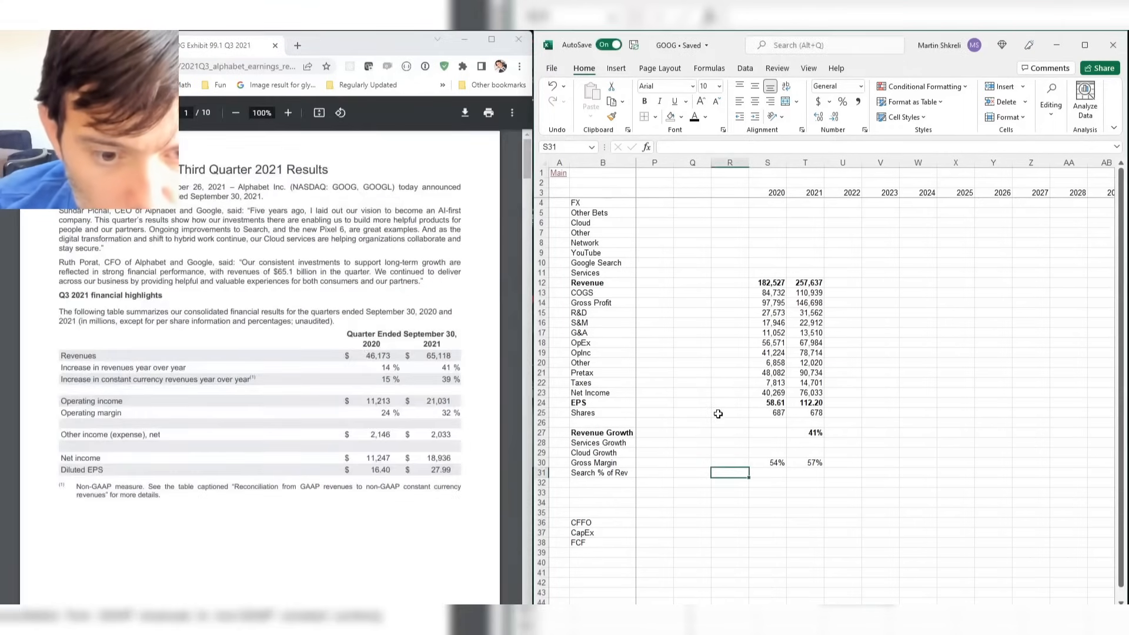
key("Left")
key("Left")
key("Left")
key("Left")
key("Left")
key("Left")
key("Left")
key("Left")
key("Left")
key("Left")
key("Left")
key("Left")
key("Left")
key("Left")
key("Left")
key("Left")
left_click(267, 547)
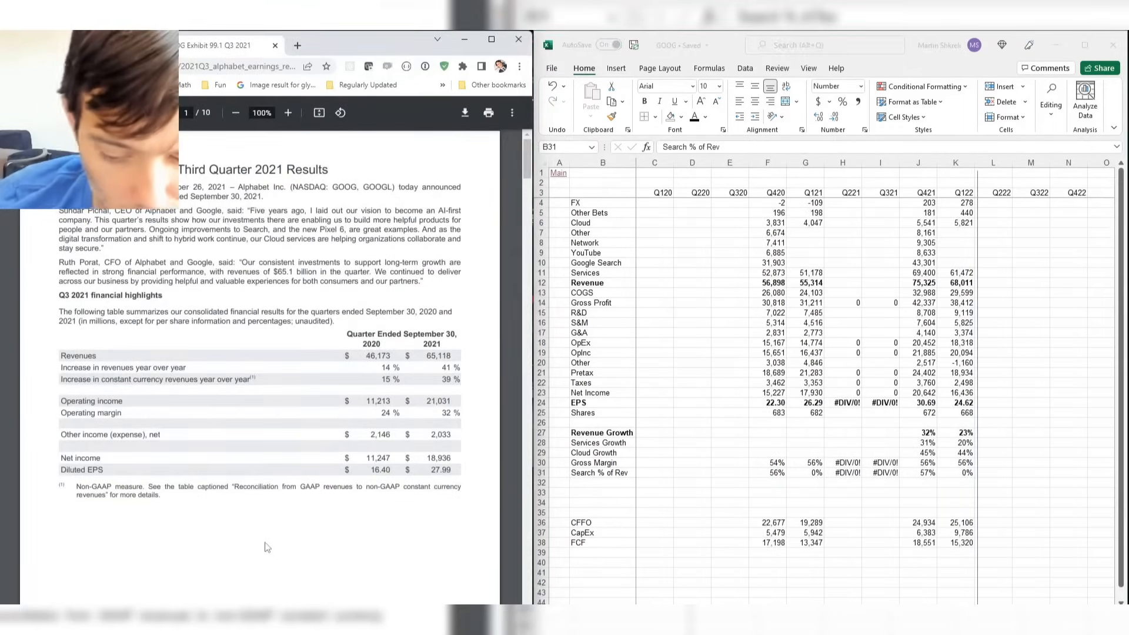
scroll(267, 548, "down", 10)
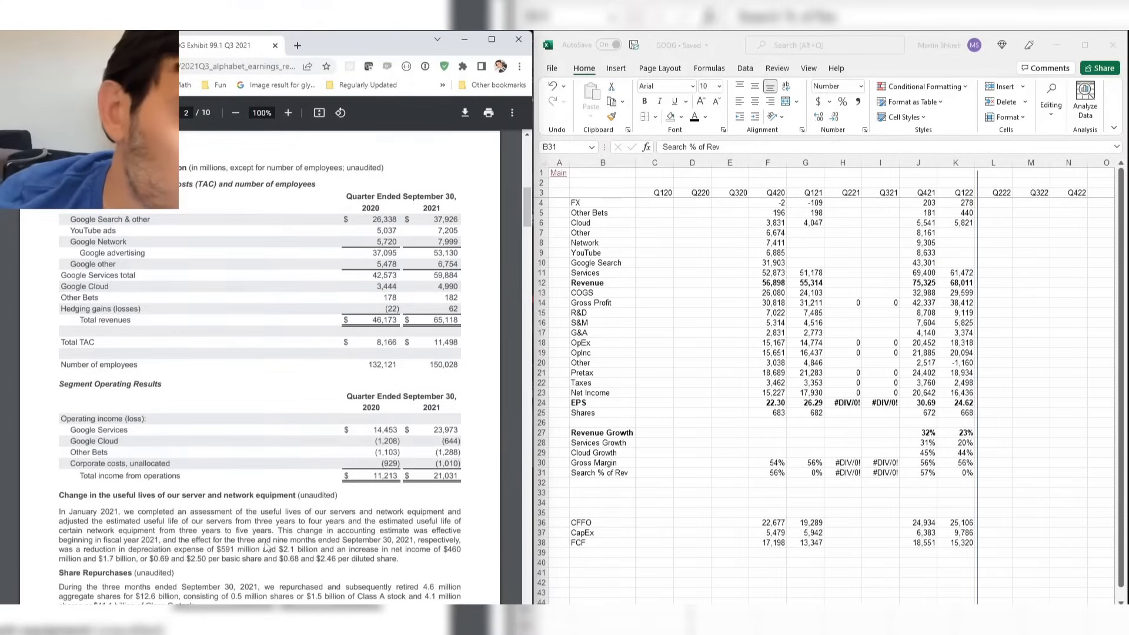
Copy the Q421 revenue and services total formulas into I12 and I11 of the Q321 column.
key("Right")
key("Right")
key("Right")
key("Right")
key("Right")
key("Right")
key("Right")
key("Right")
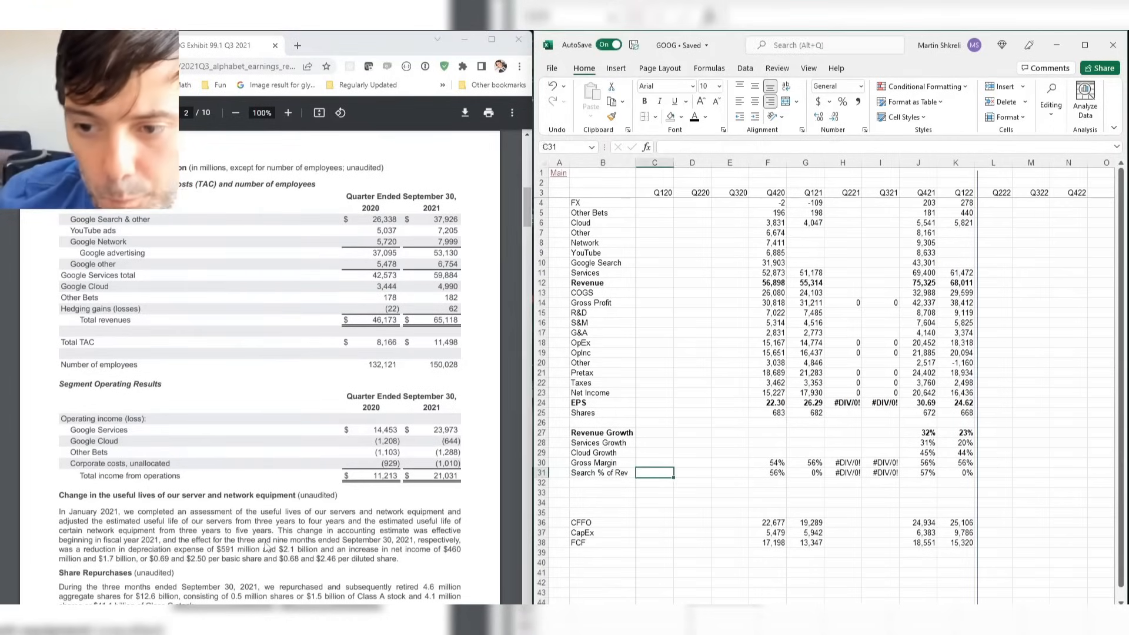
key("Up")
key("Up")
key("Up")
key("Up")
key("Up")
key("Up")
key("Up")
key("Up")
key("Up")
key("Up")
key("Up")
key("Up")
key("Up")
key("Up")
key("Up")
key("Up")
key("Up")
key("Up")
key("Up")
key("Up")
key("Up")
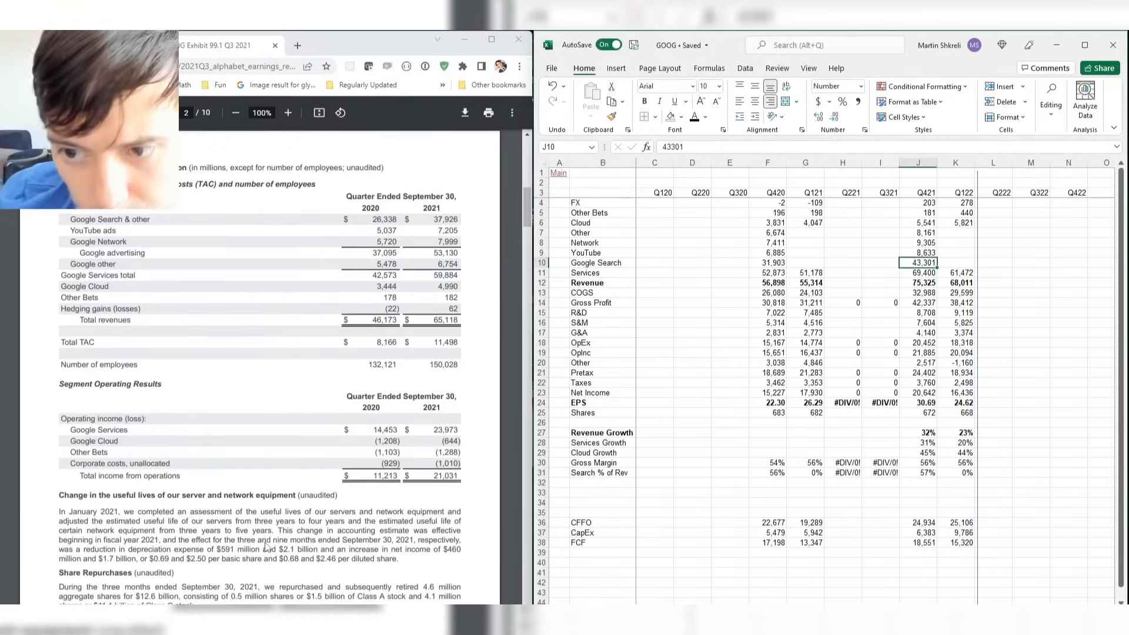
key("Down")
key("Down")
key("ctrl+c")
key("Left")
key("ctrl+v")
key("Right")
key("Up")
key("ctrl+c")
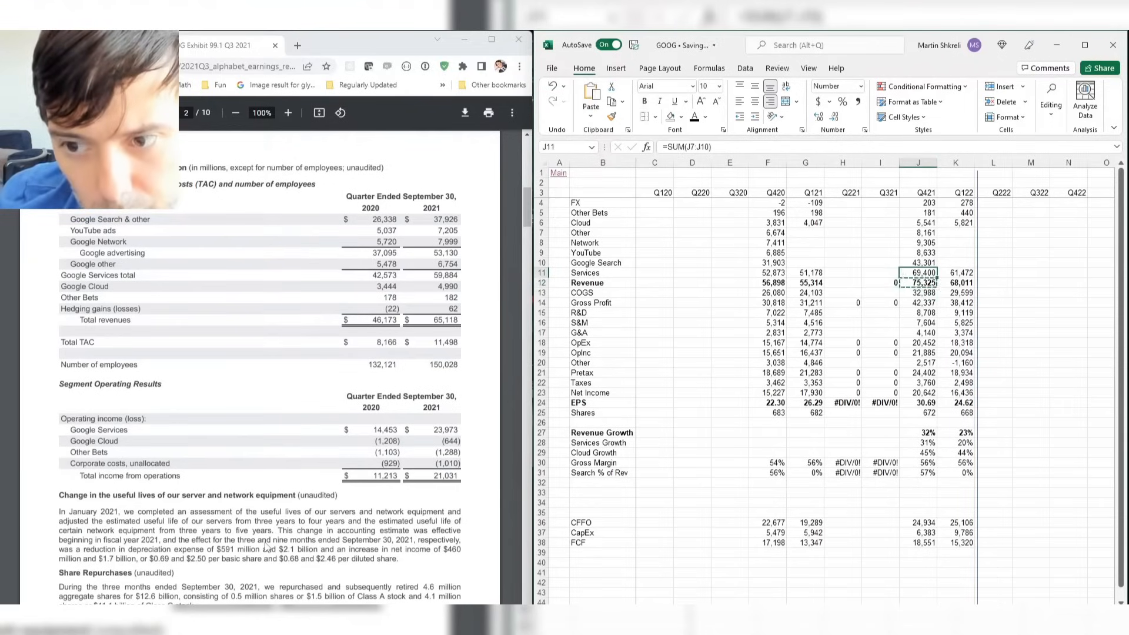
key("Left")
key("ctrl+v")
key("Escape")
Enter the Q321 advertising revenues: Google Search 37,926, YouTube 7,205 and Network 7,999.
key("Up")
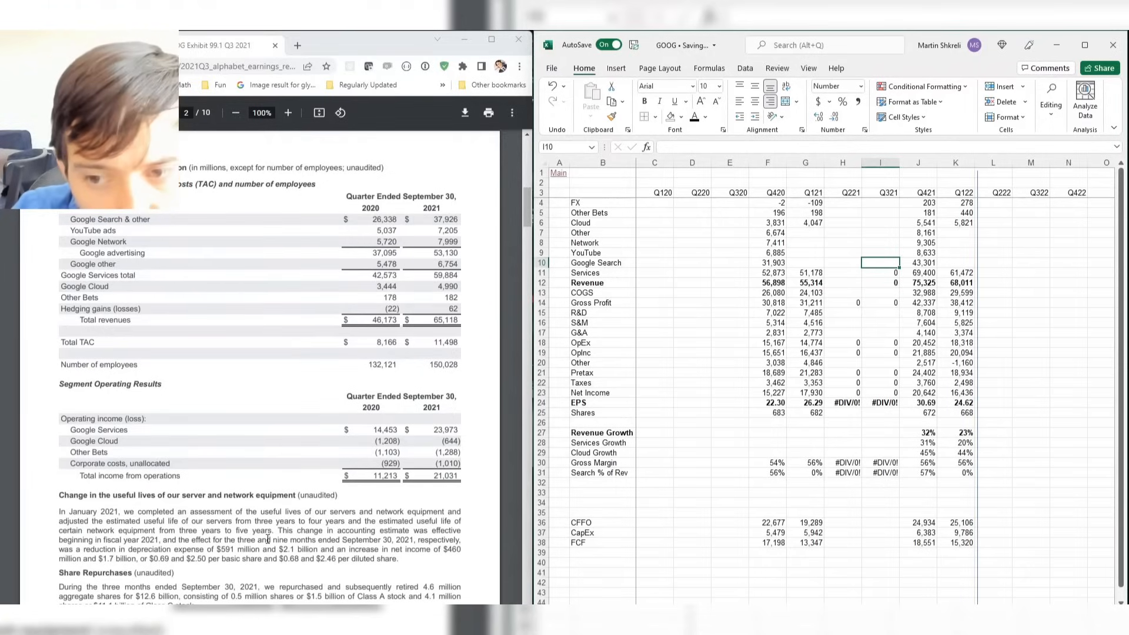
type("37,926")
key("Up")
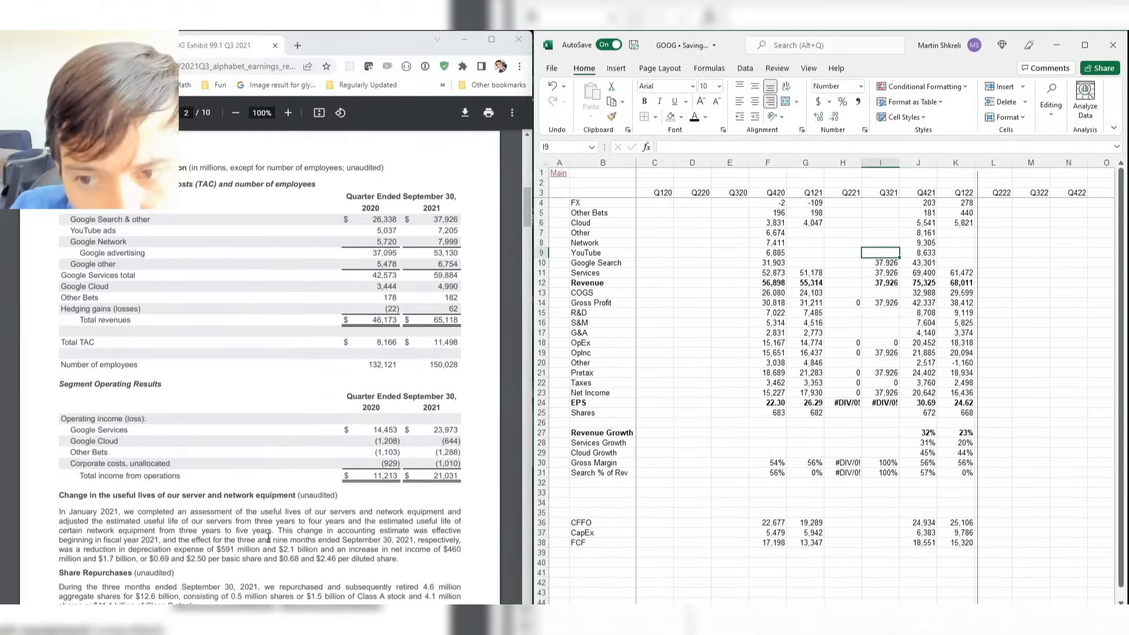
type("7,205")
key("Up")
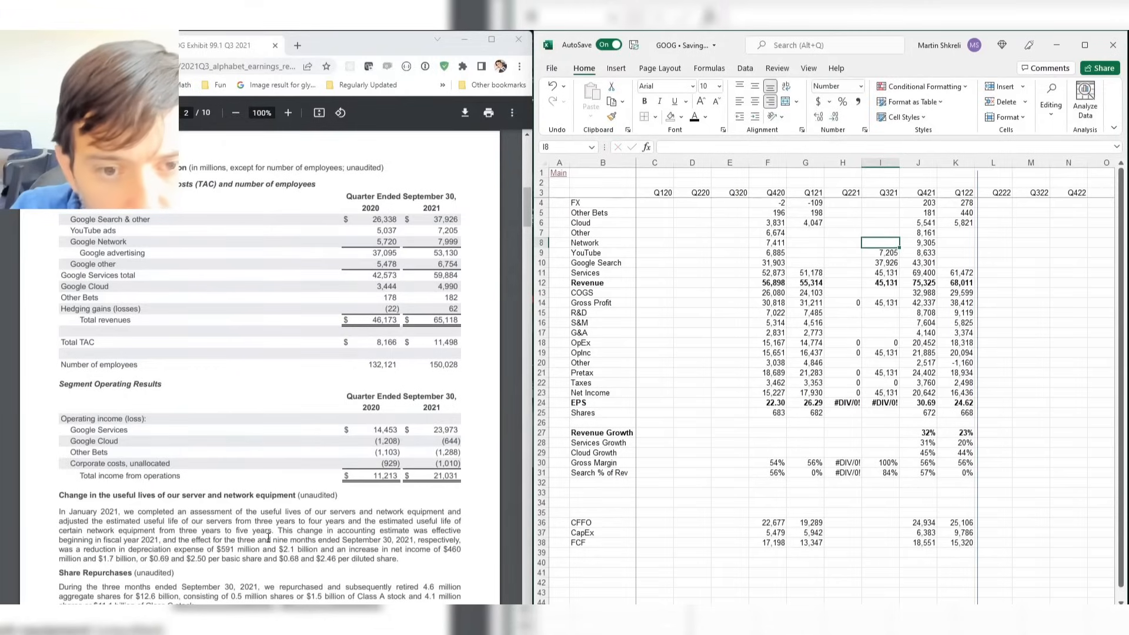
type("7,999")
key("Up")
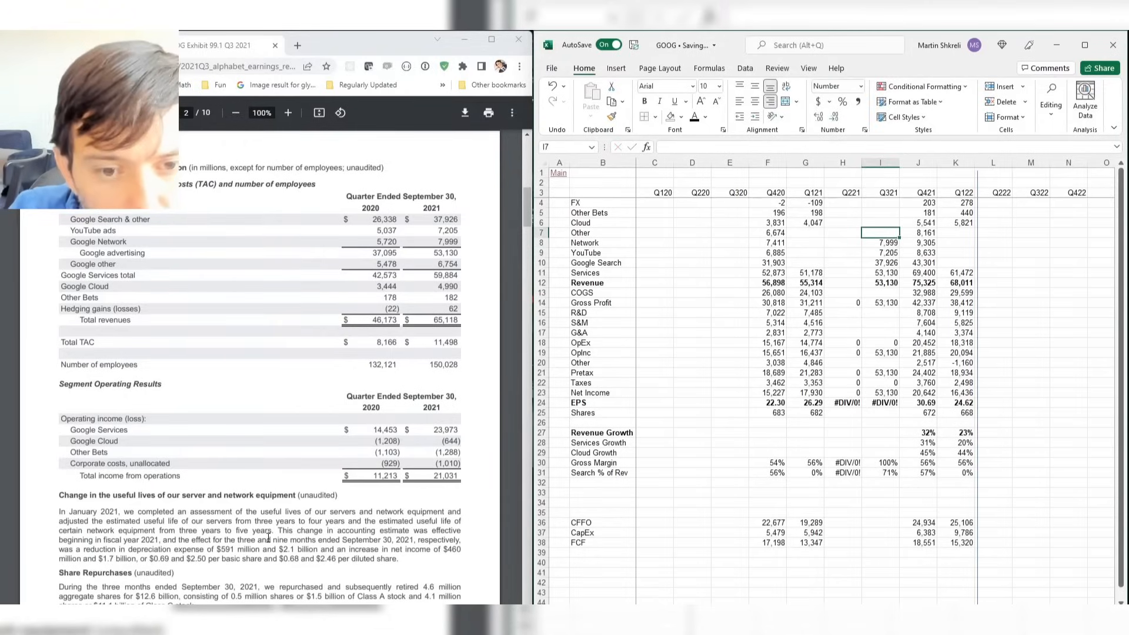
Enter the remaining Q321 revenue lines: Other 6,754, Cloud 4,990, Other Bets 182 and FX 62.
type("6754")
key("Up")
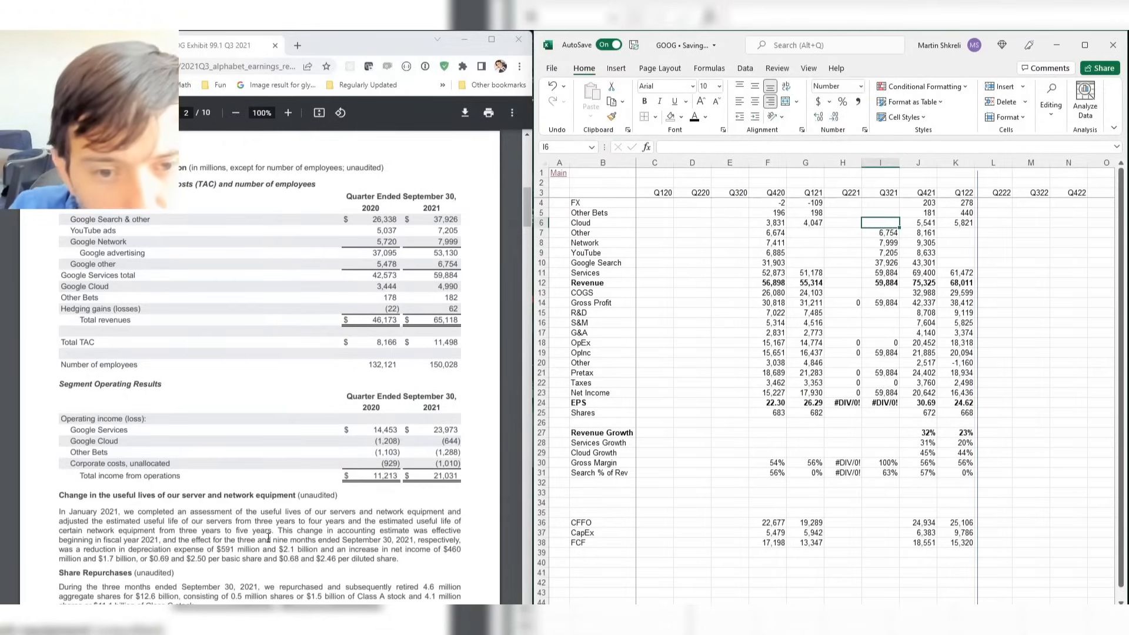
type("4990")
key("Up")
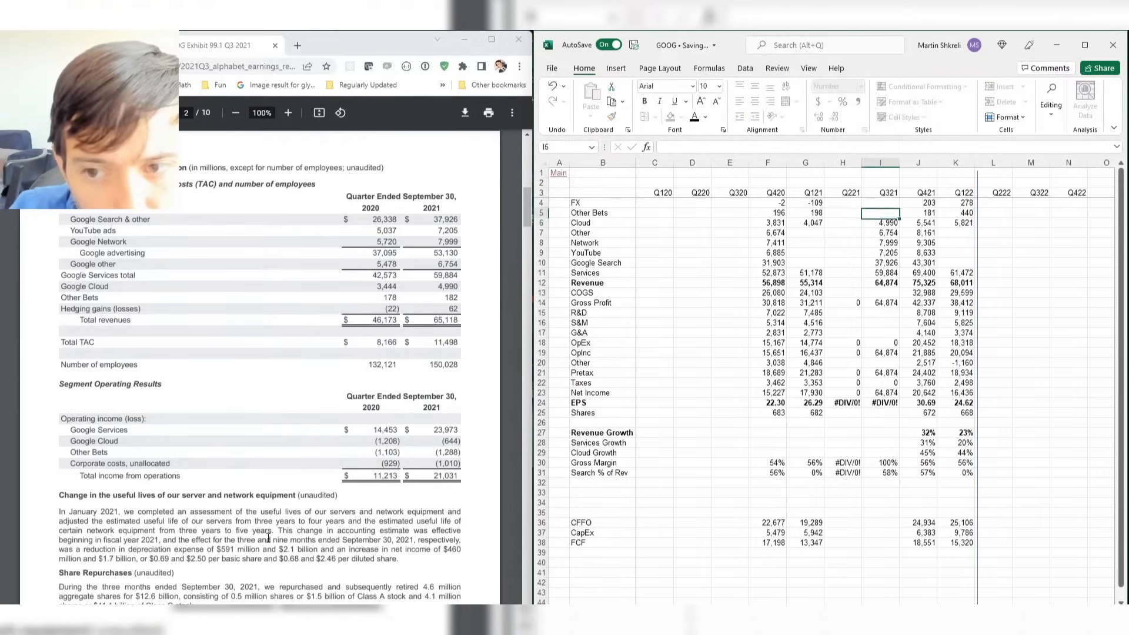
type("182")
key("Up")
type("62")
Copy the Q420 revenue and services total formulas into E12 and E11 of the Q320 column.
key("Down")
key("Down")
key("Down")
key("Down")
key("Down")
key("Down")
key("Down")
key("Down")
key("Down")
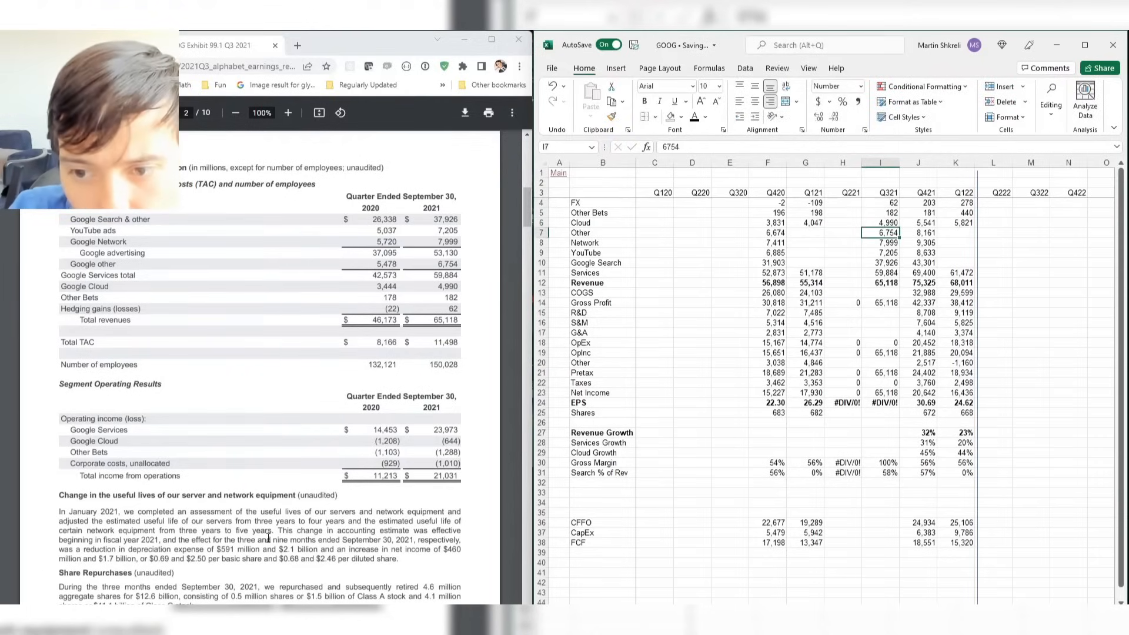
key("Up")
key("Left")
key("Left")
key("Left")
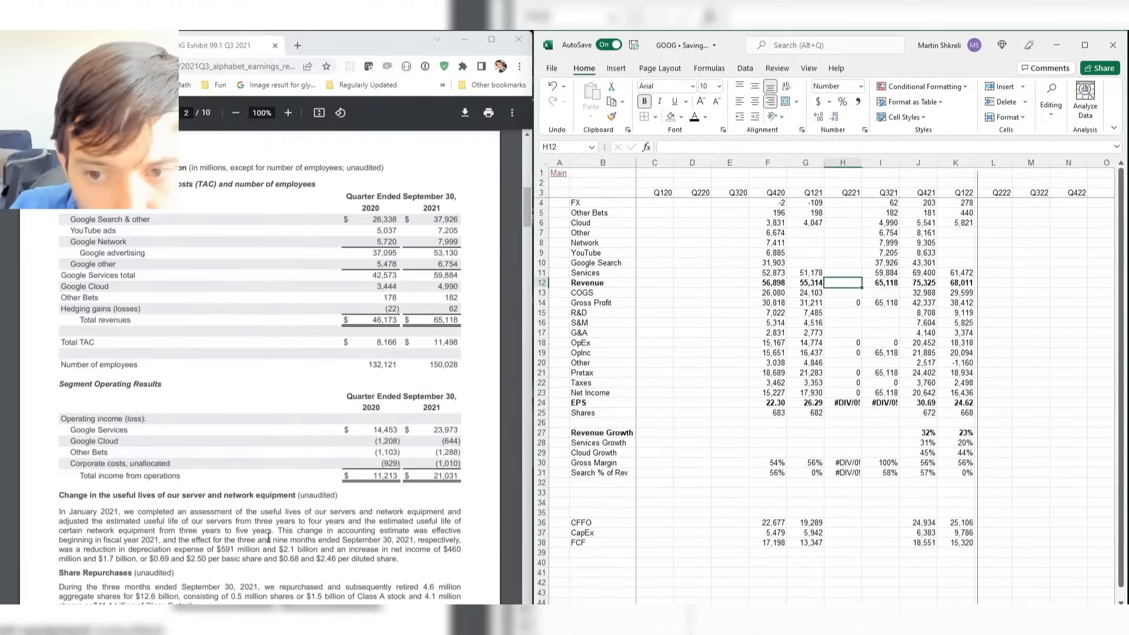
key("ctrl+c")
key("Left")
key("ctrl+v")
key("Up")
key("Right")
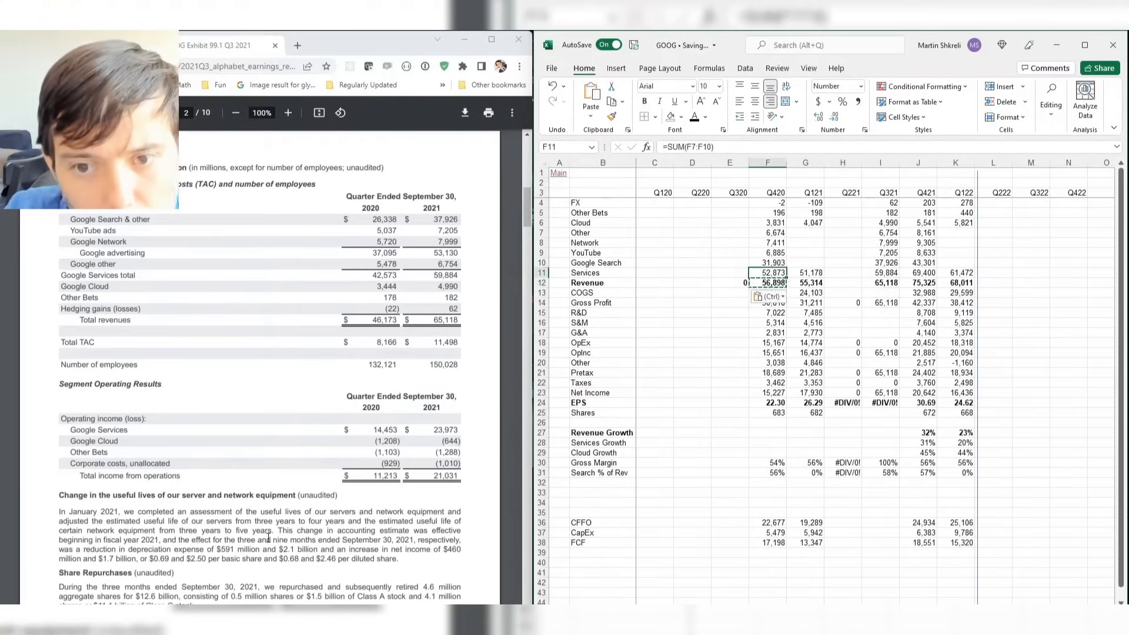
key("ctrl+c")
key("Left")
key("ctrl+v")
key("Up")
key("Escape")
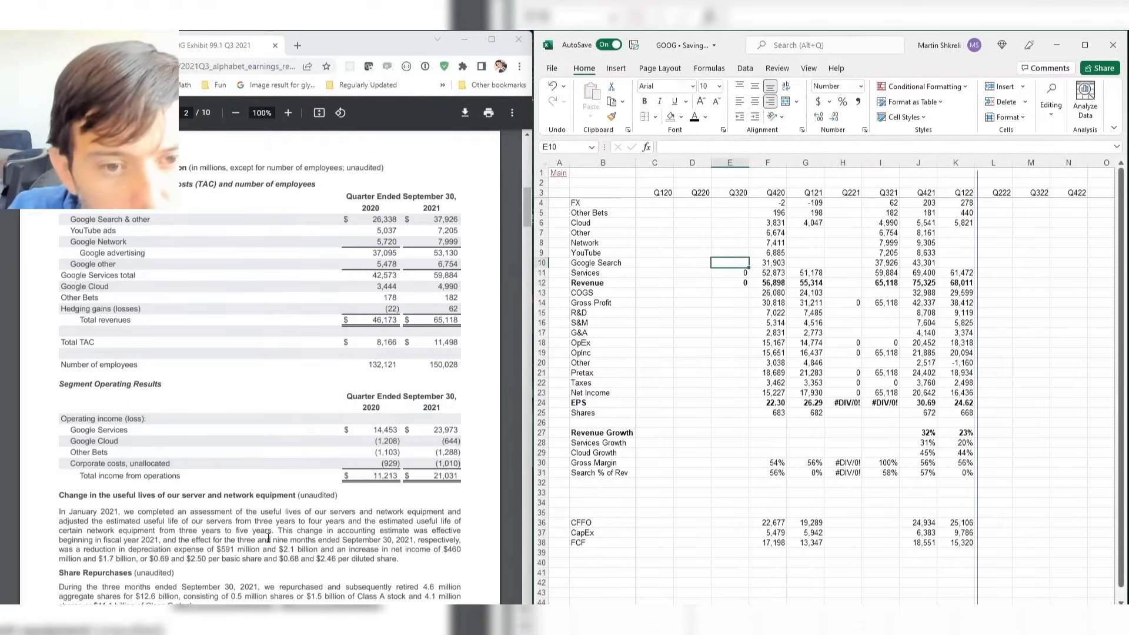
Enter the Q320 advertising revenues: Google Search 26,338, YouTube 5,037 and Network 5,720.
type("26338")
key("Up")
type("5037")
key("Up")
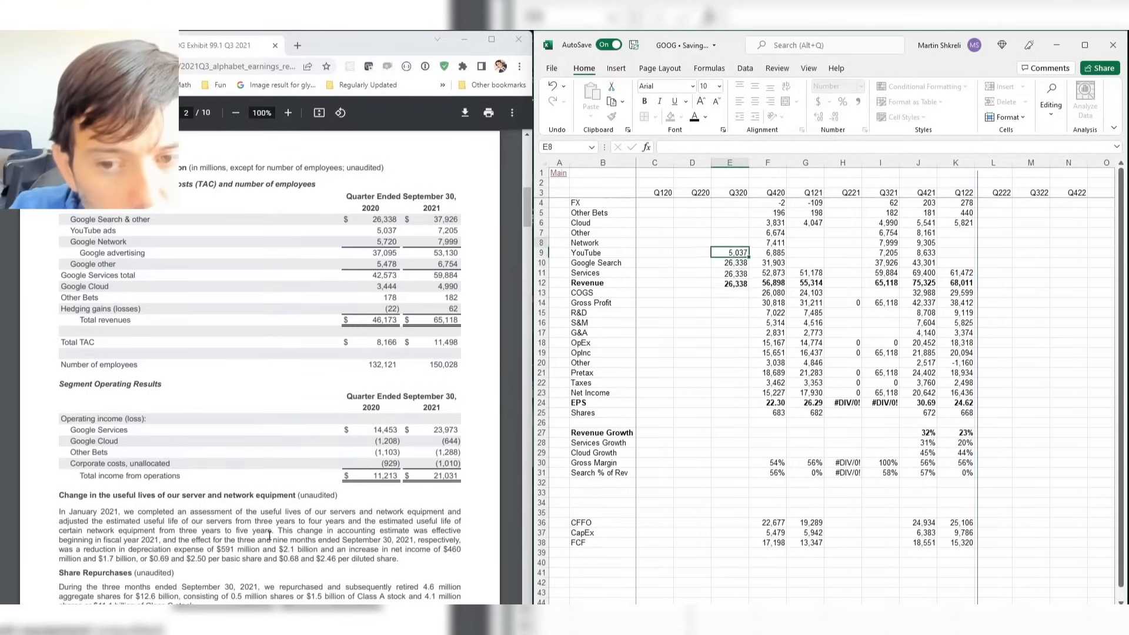
type("5,720")
key("Up")
Enter the remaining Q320 revenue lines: Other 5,478, Cloud 3,444, Other Bets 178 and FX -22.
type("5")
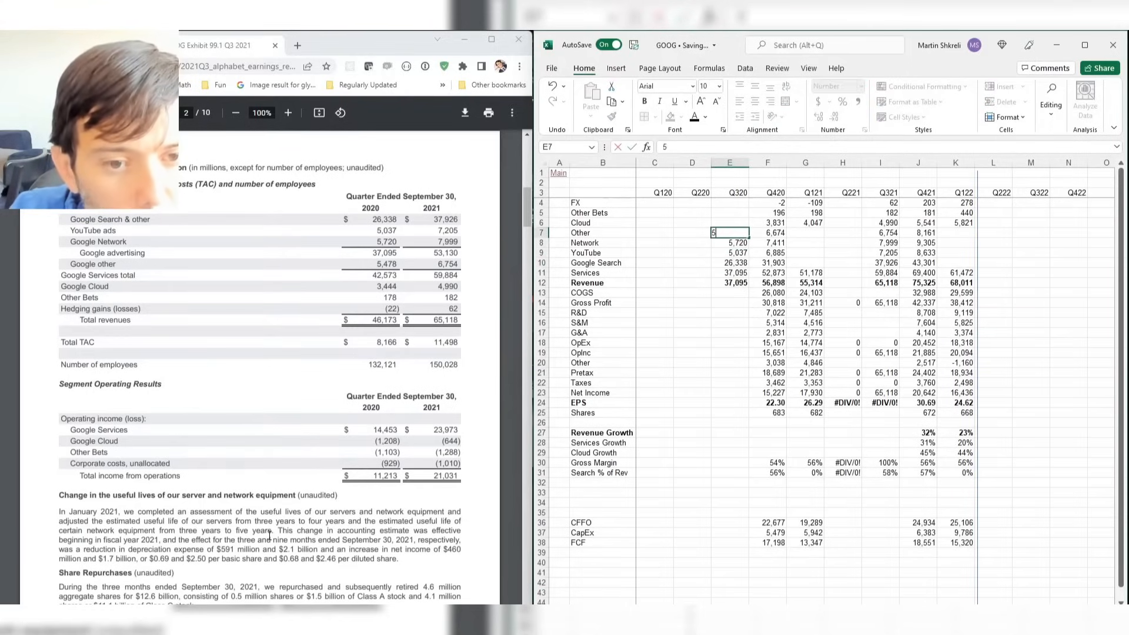
key("Up")
type("3")
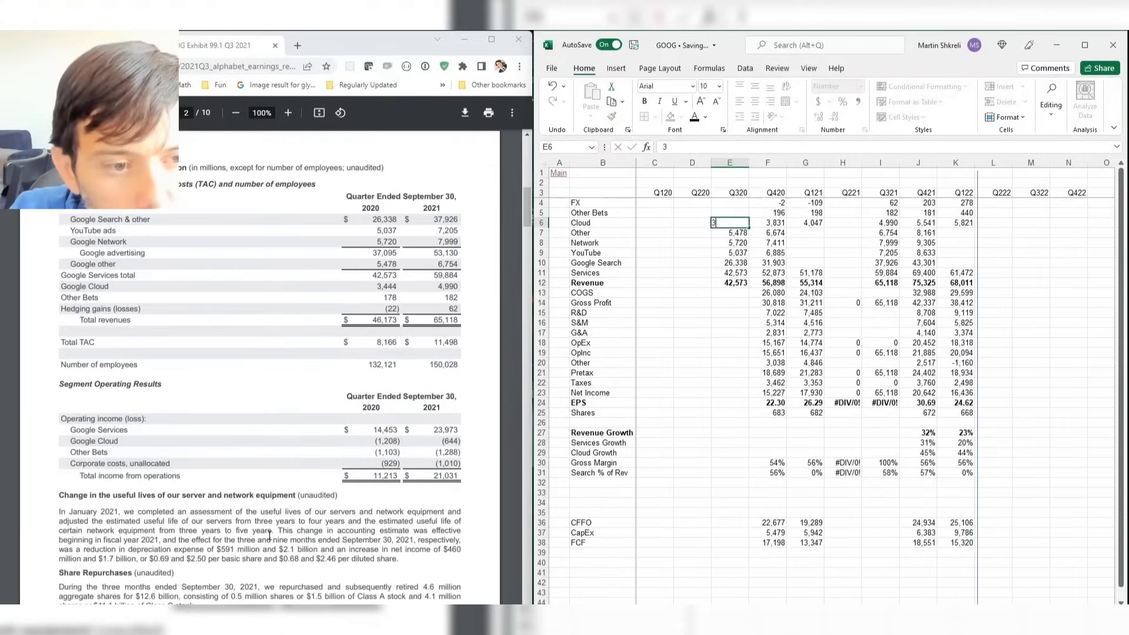
key("Up")
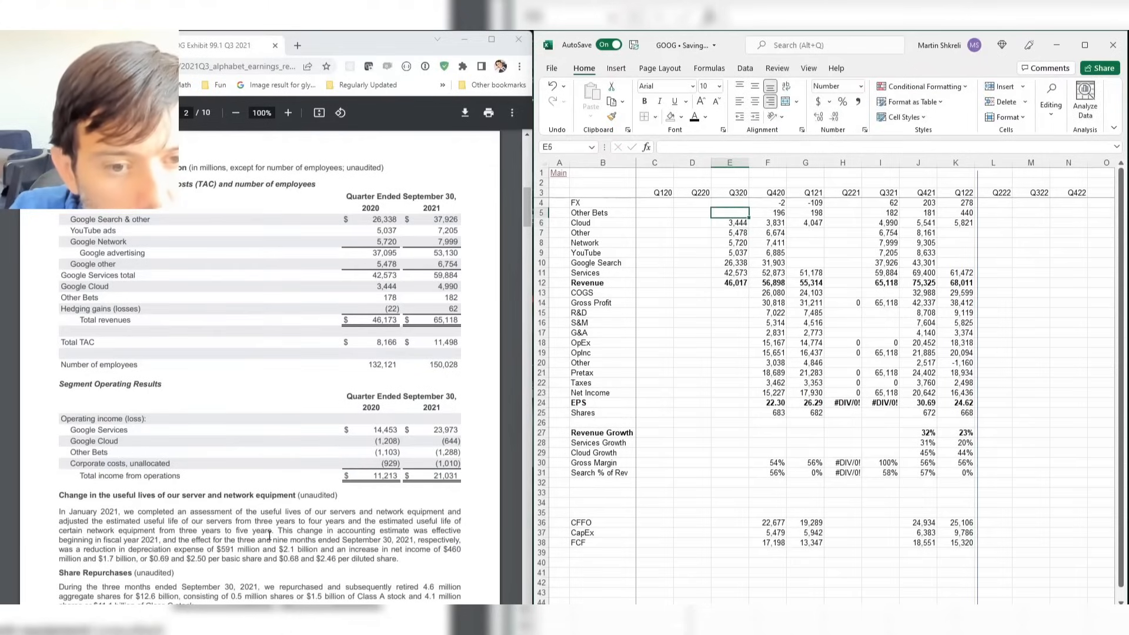
type("178")
key("Up")
type("-2")
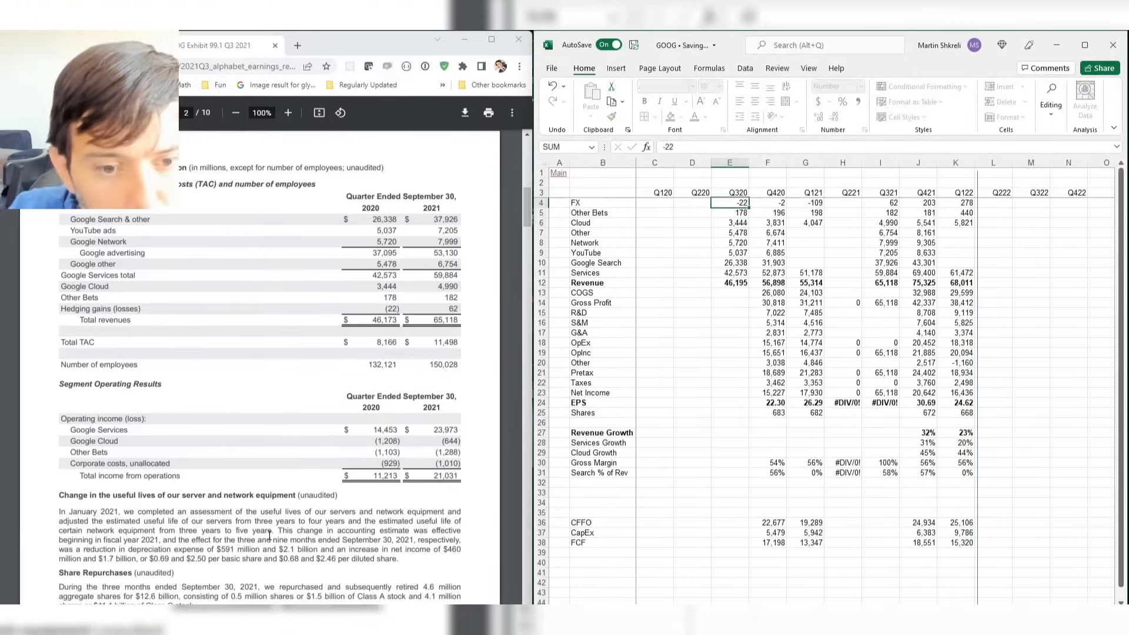
type("2")
key("Return")
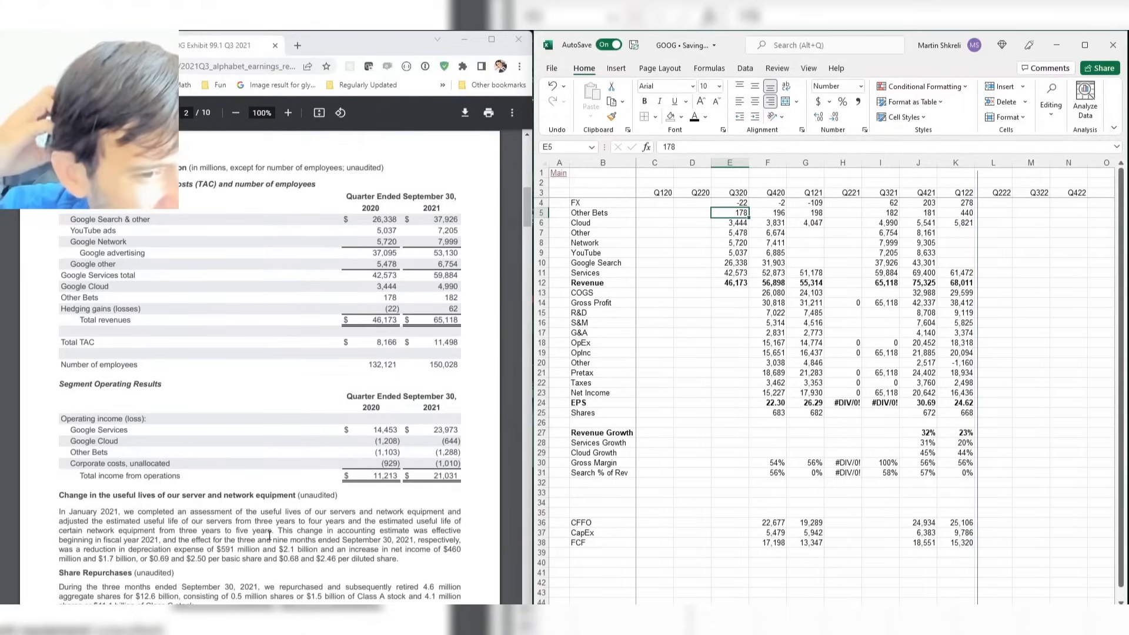
Bring up the consolidated income statement in the Q3 2021 release and enter 27,621 as the Q321 COGS.
key("Down")
key("Down")
key("Right")
key("Right")
key("Right")
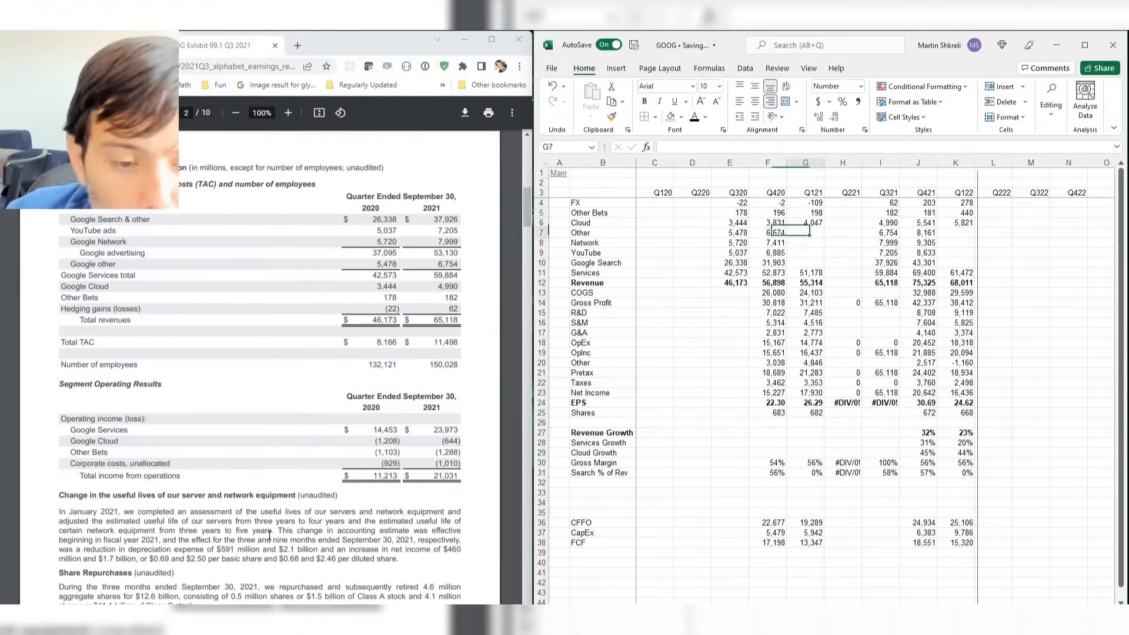
key("Down")
key("alt+Tab")
key("Right")
key("Right")
key("Right")
key("Right")
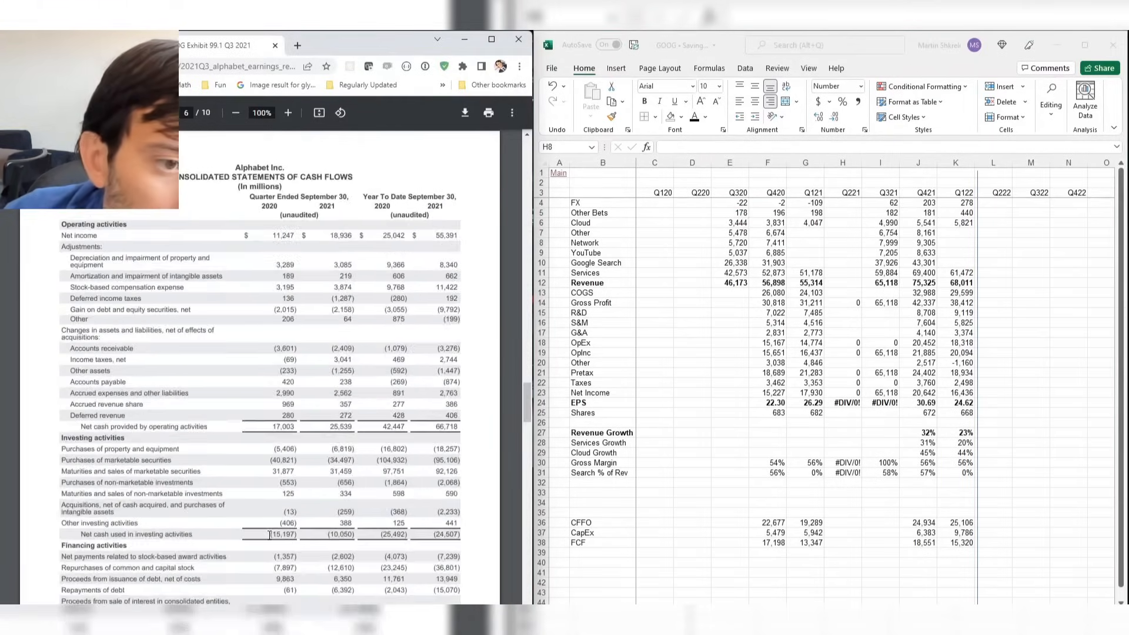
key("Left")
key("alt+Tab")
key("Right")
key("Down")
key("Down")
key("Down")
key("Down")
key("Down")
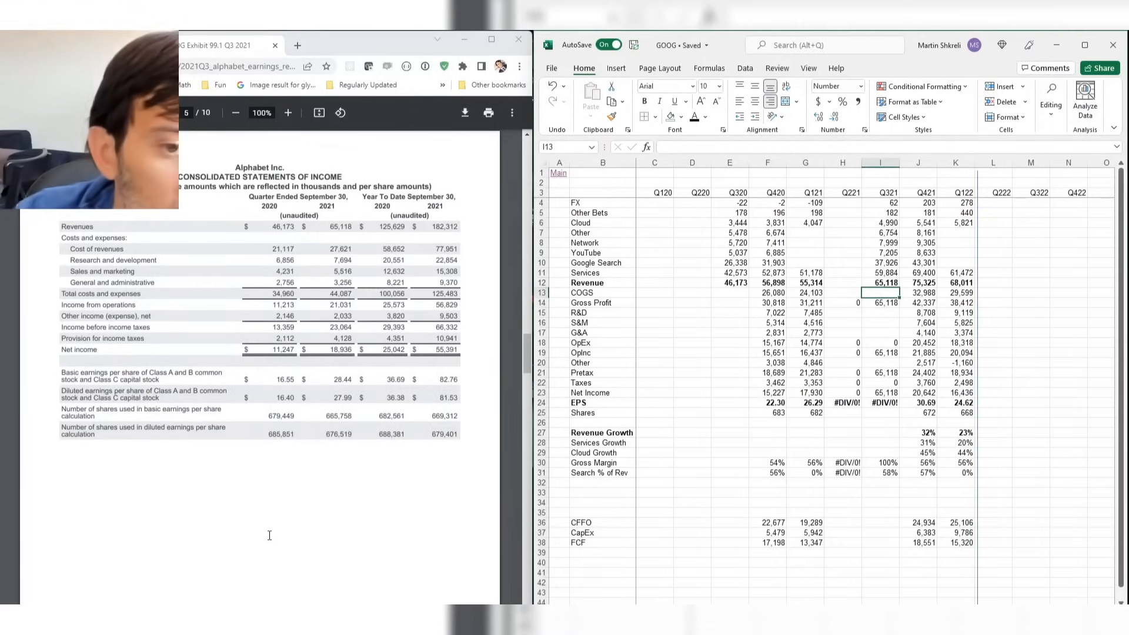
type("27,")
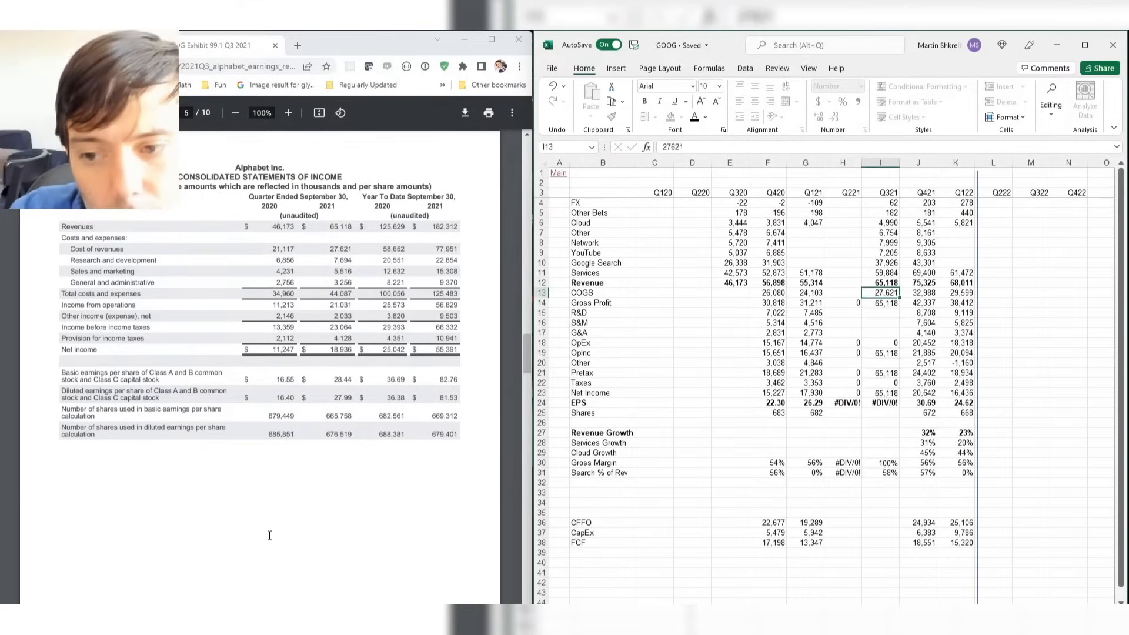
type("621")
key("Return")
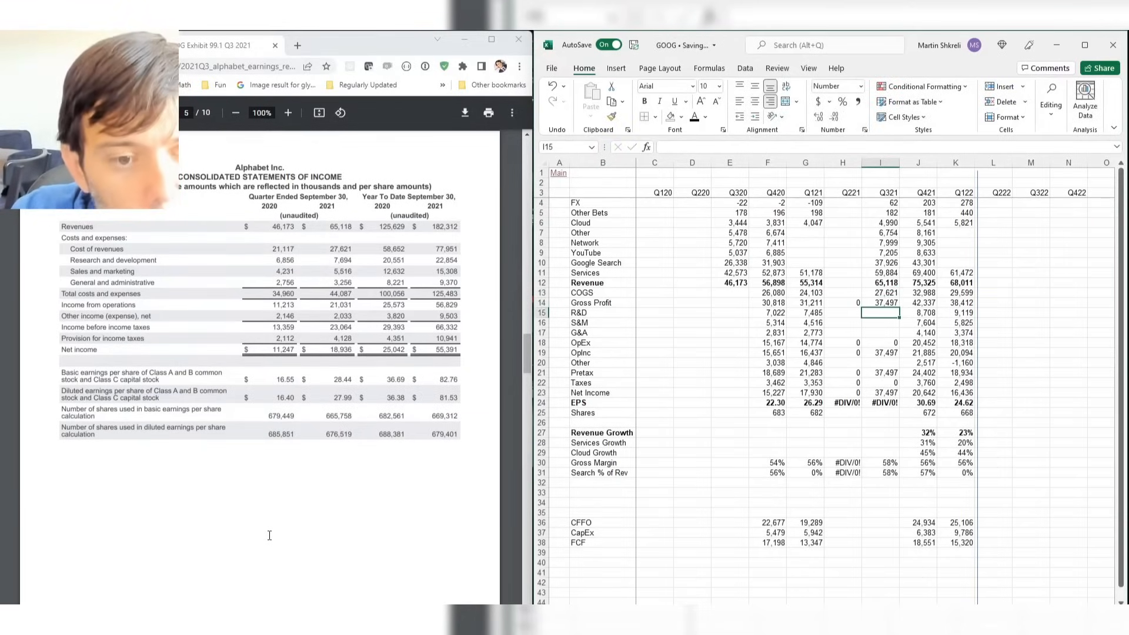
Enter the Q321 operating expenses: R&D 7,694, S&M 5,516 and G&A 3,256.
type("7694")
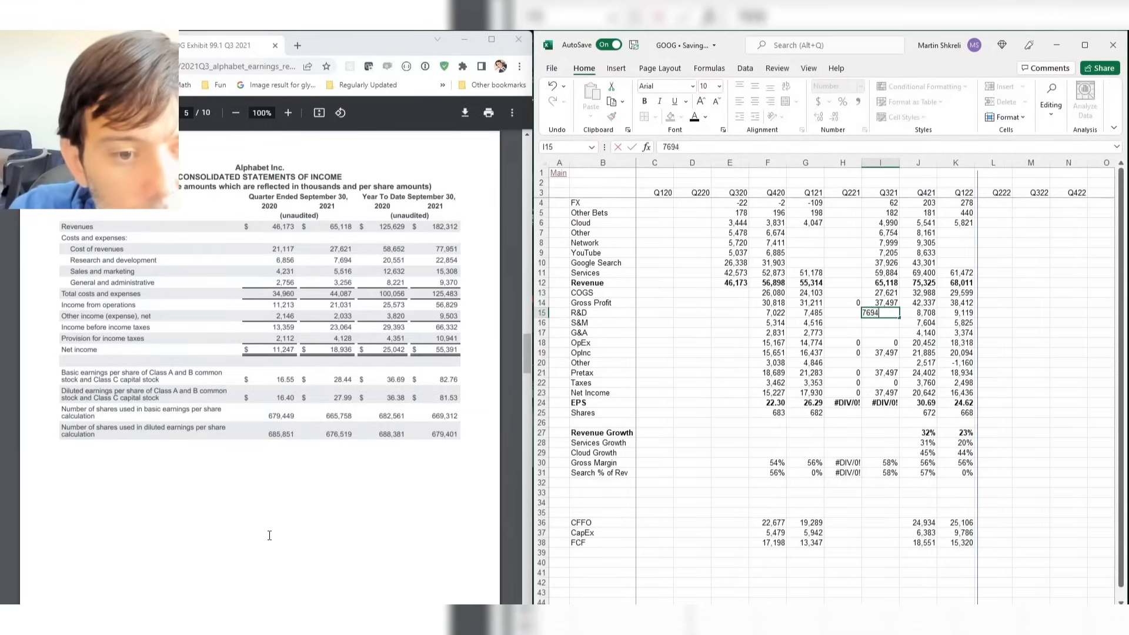
key("Return")
type("5516")
key("Return")
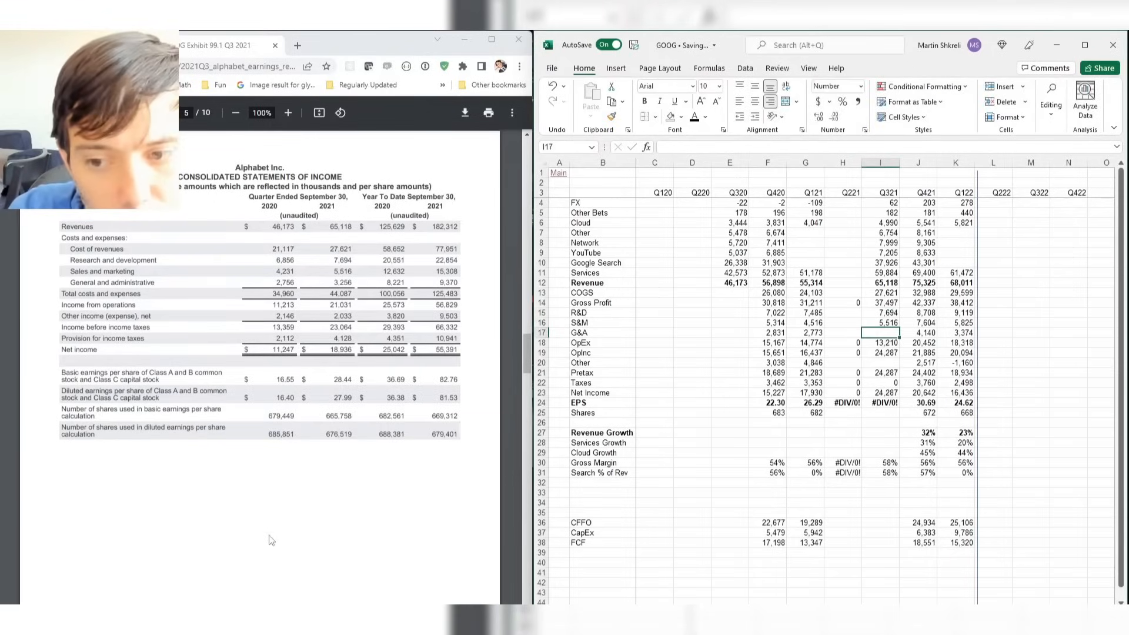
type("3256")
key("Return")
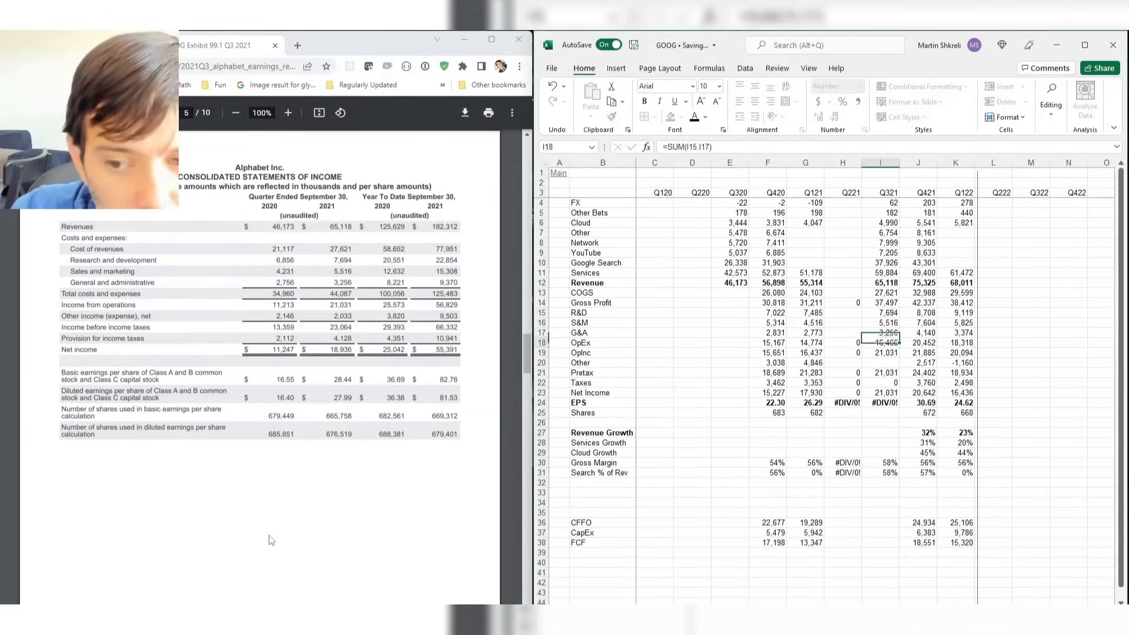
Enter the Q321 other income of 2,033, taxes of 4,128 and diluted shares of 676.519.
key("Return")
key("Return")
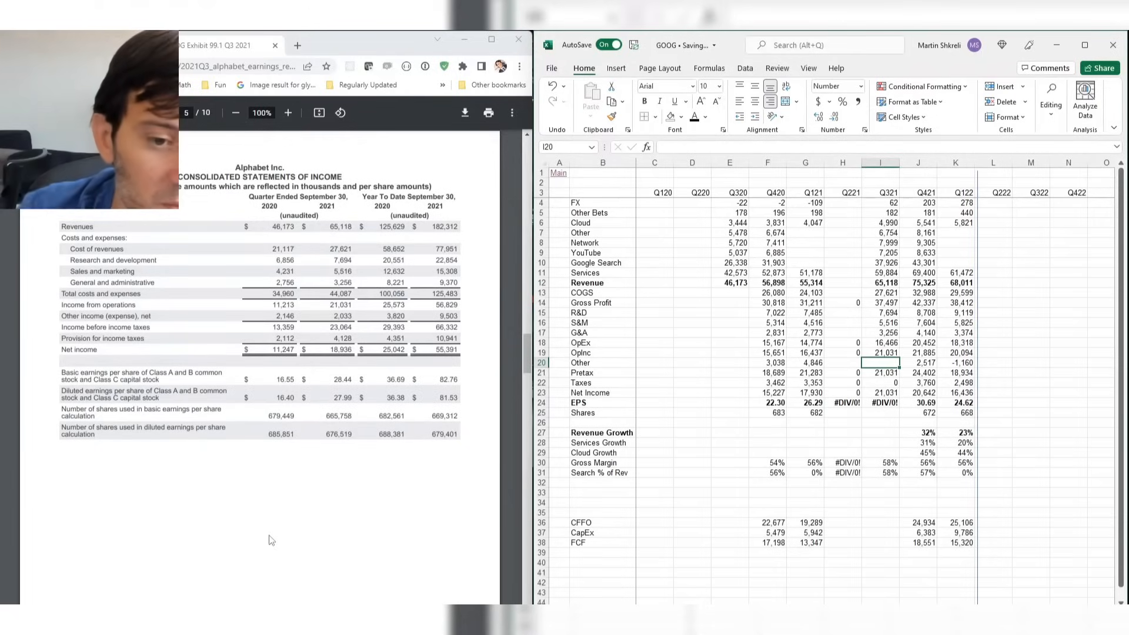
type("2033")
key("Return")
key("Return")
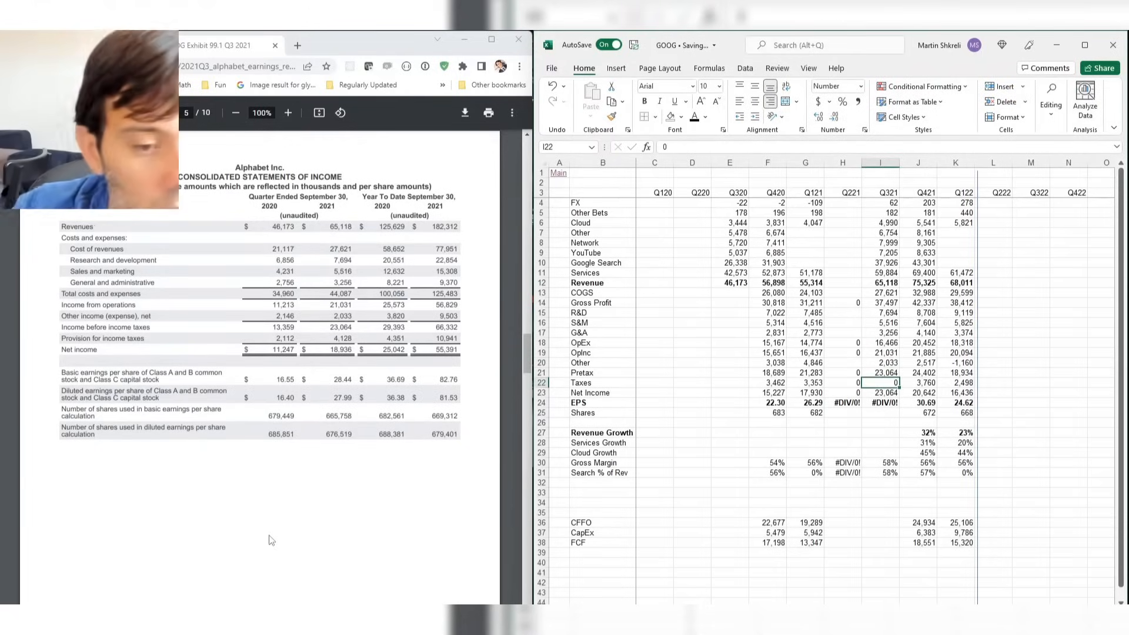
type("4128")
key("Return")
key("Return")
key("Return")
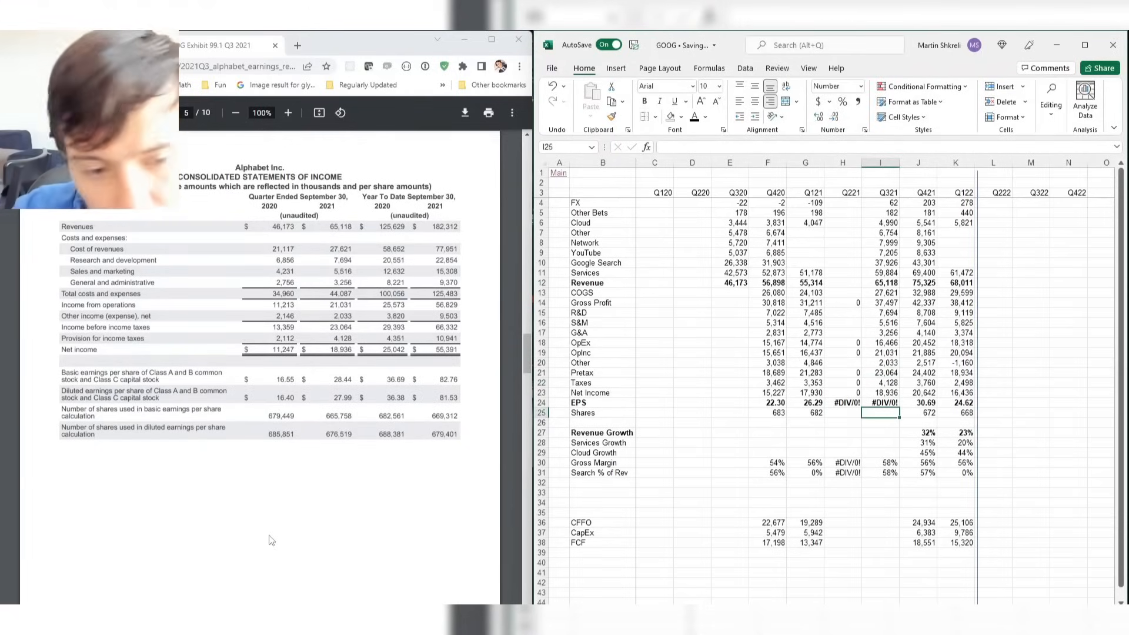
type("676.519")
key("Return")
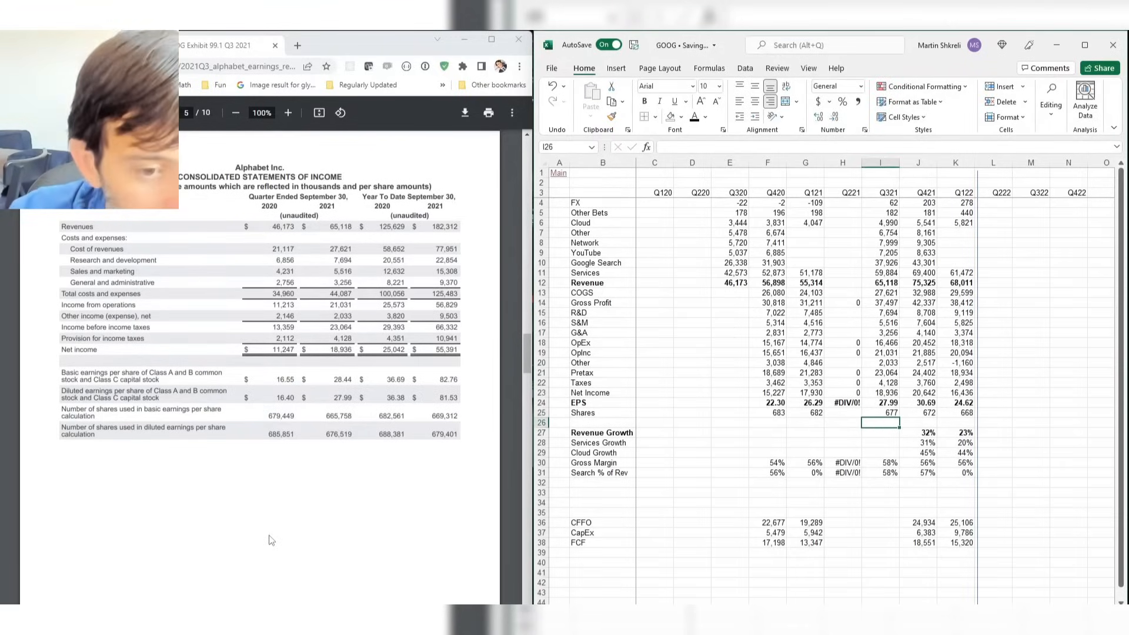
Copy the Q420 gross profit formula in F14 back to the Q120 through Q320 columns.
key("Left")
key("Left")
key("Up")
key("Up")
key("Left")
key("Up")
key("Up")
key("Up")
key("Up")
key("Up")
key("Up")
key("Up")
key("Up")
key("Up")
key("Up")
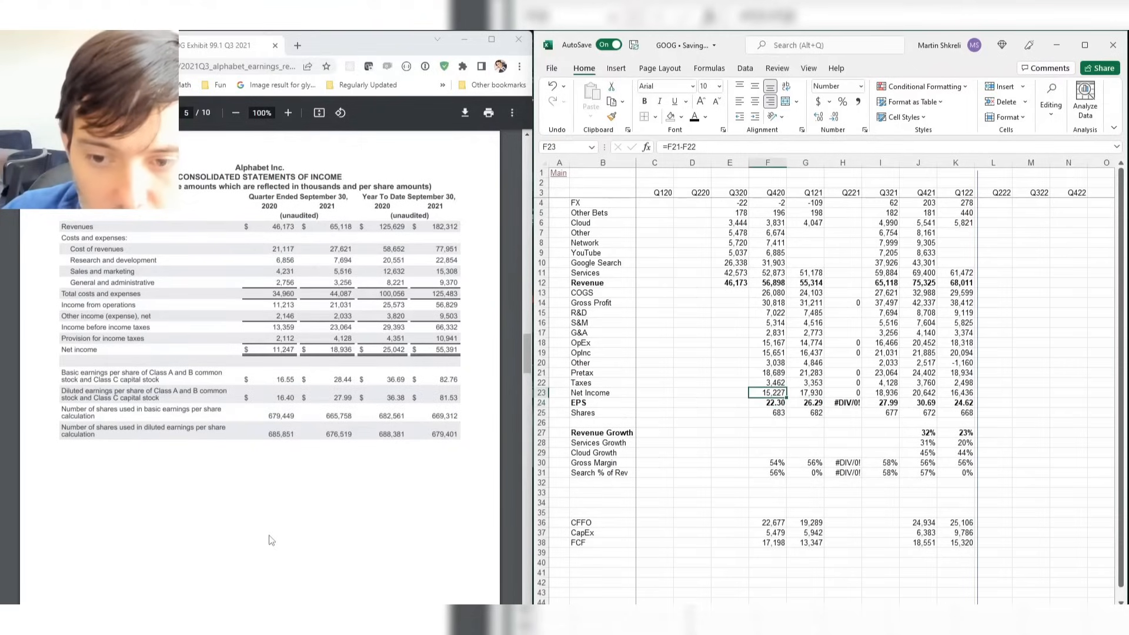
key("ctrl+c")
key("shift+Left")
key("shift+Left")
key("shift+Left")
key("shift+Left")
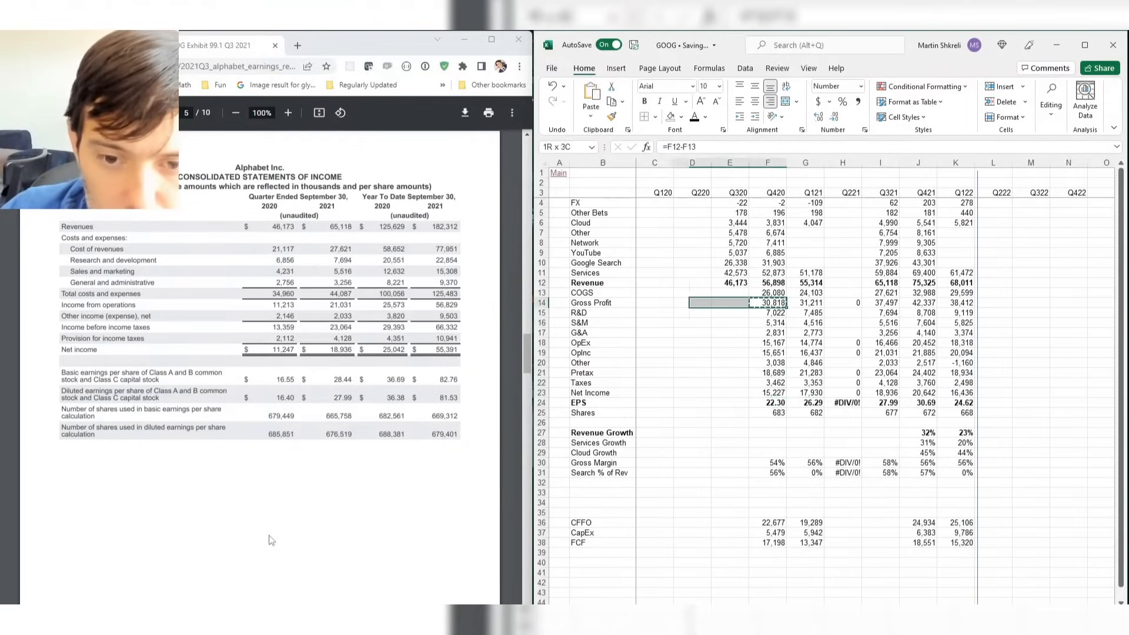
key("shift+Right")
key("ctrl+v")
Copy the Q420 OpEx and OpInc formulas in F18:F19 back to the Q120 through Q320 columns.
key("Down")
key("Down")
key("Down")
key("Down")
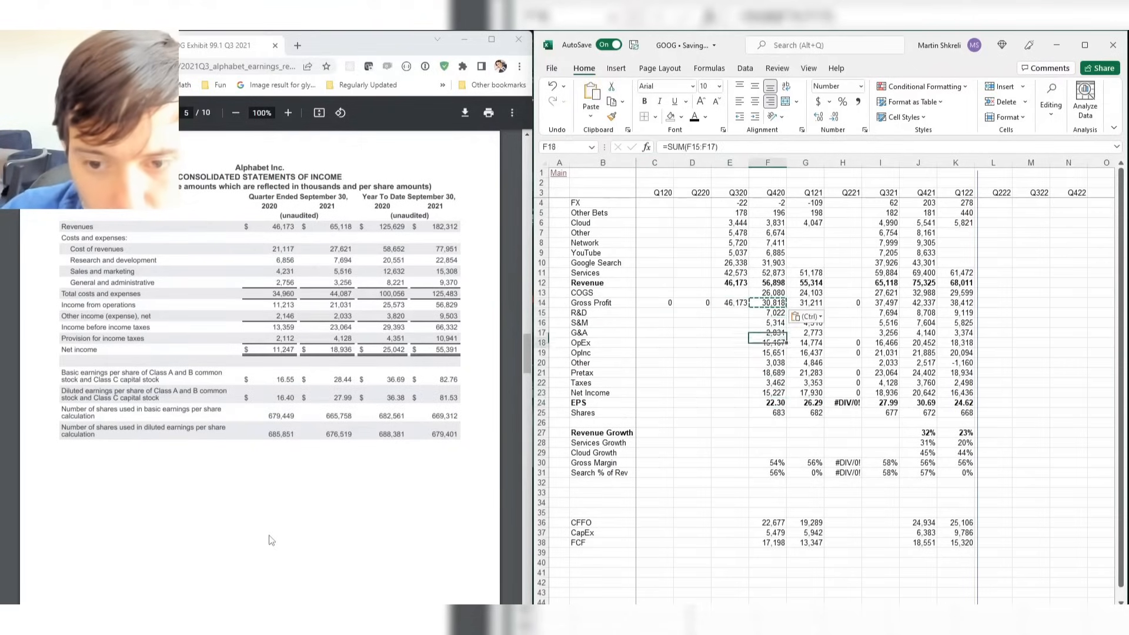
key("shift+Down")
key("ctrl+c")
key("shift+Left")
key("shift+Left")
key("shift+Left")
key("ctrl+v")
Copy the Q420 pretax income formula in F21 back to the Q120 through Q320 columns.
key("Down")
key("Down")
key("Down")
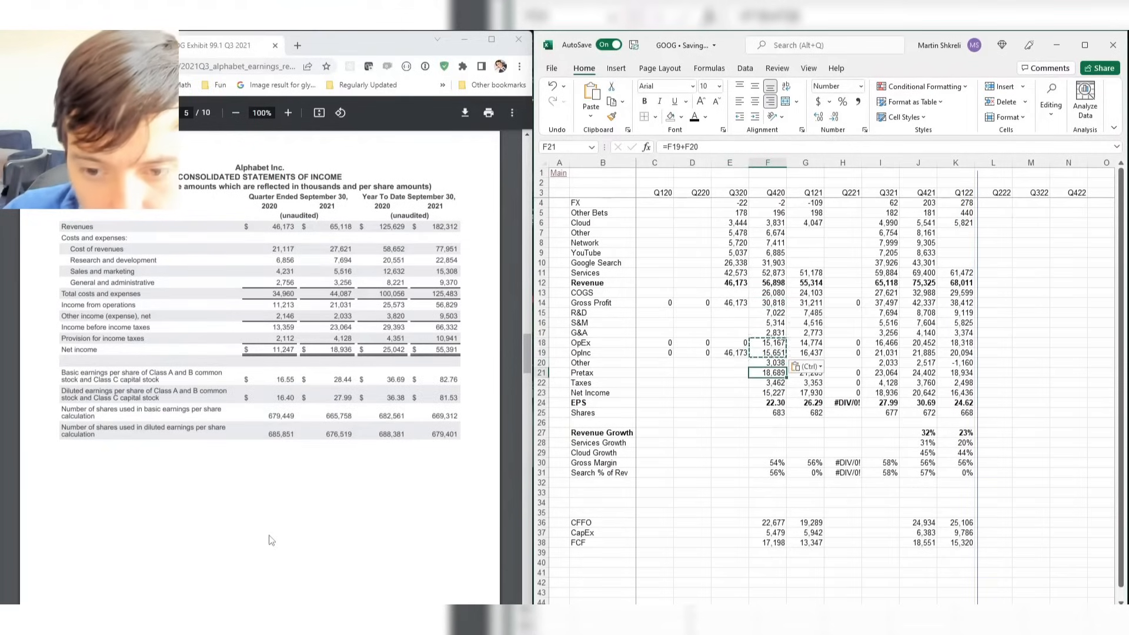
key("ctrl+c")
key("shift+Left")
key("shift+Left")
key("shift+Left")
key("ctrl+v")
Copy the Q420 net income and EPS formulas in F23:F24 back to the Q120 through Q320 columns.
key("Down")
key("Down")
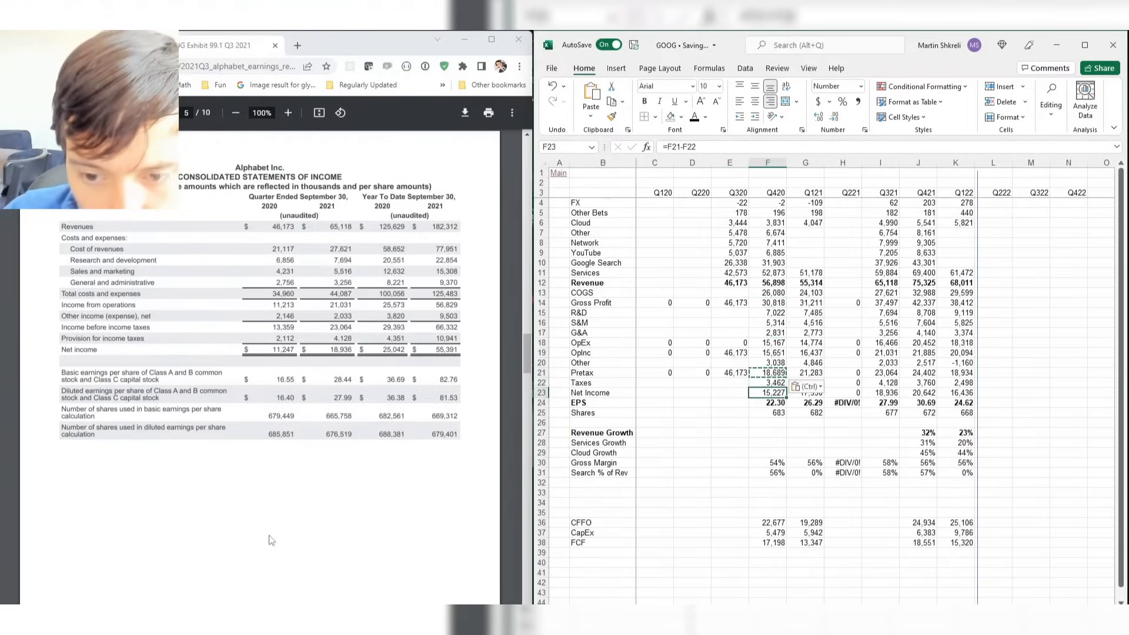
key("shift+Down")
key("ctrl+q")
key("Escape")
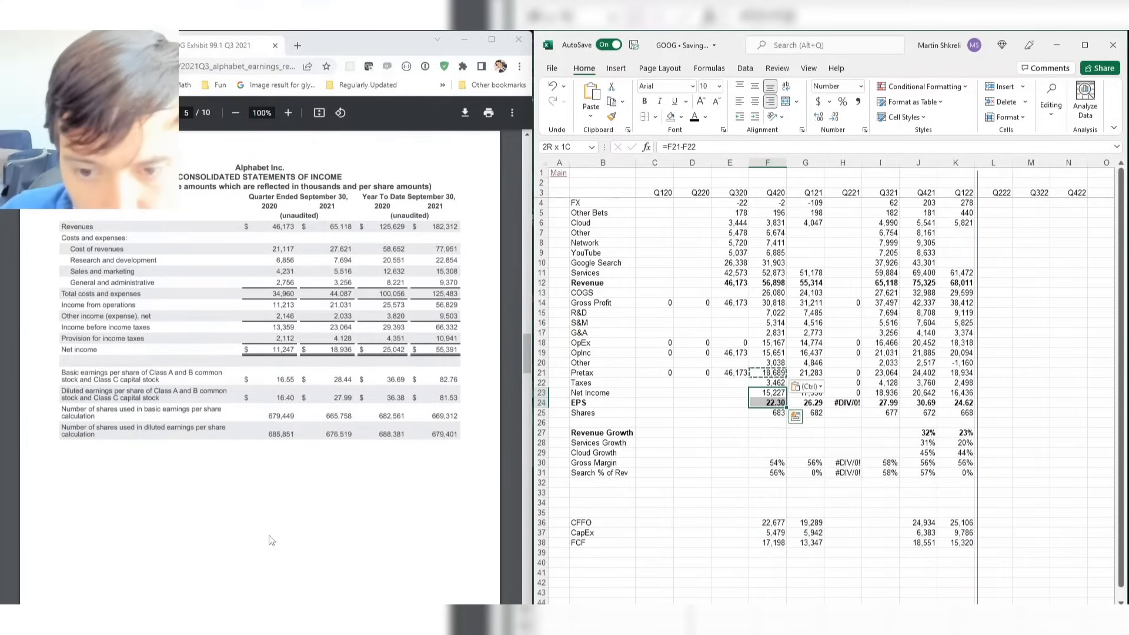
key("ctrl+c")
key("shift+Left")
key("shift+Left")
key("shift+Left")
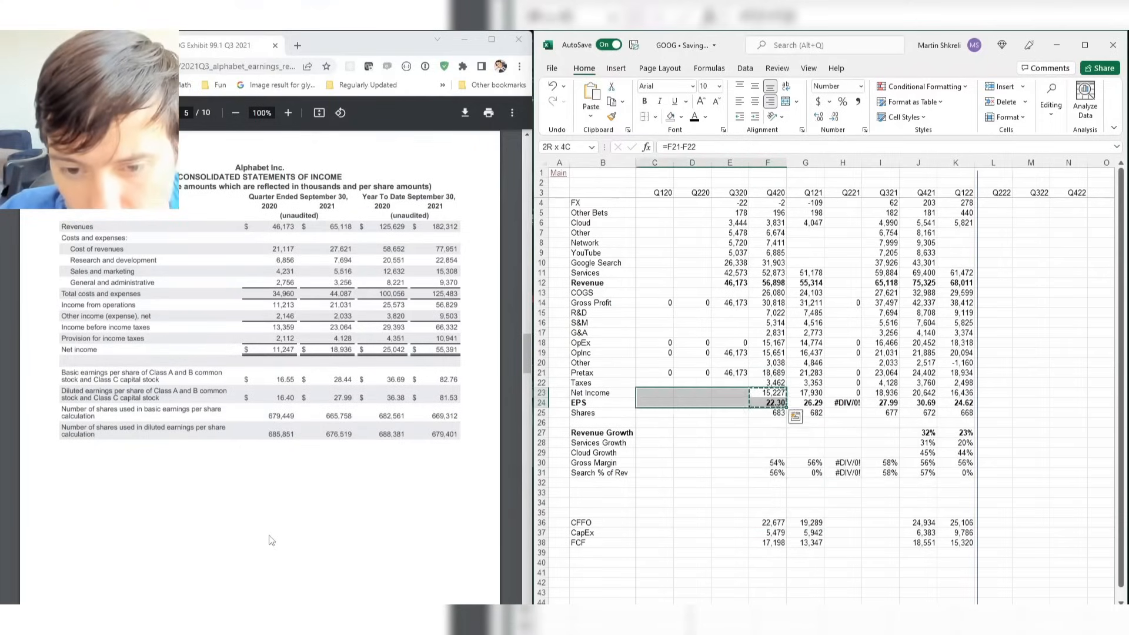
key("ctrl+v")
Enter 21,117 as the Q320 COGS in E13.
key("Left")
key("Up")
key("Up")
key("Up")
key("Up")
key("Up")
key("Up")
key("Up")
key("Up")
key("Up")
key("Up")
key("Up")
key("Up")
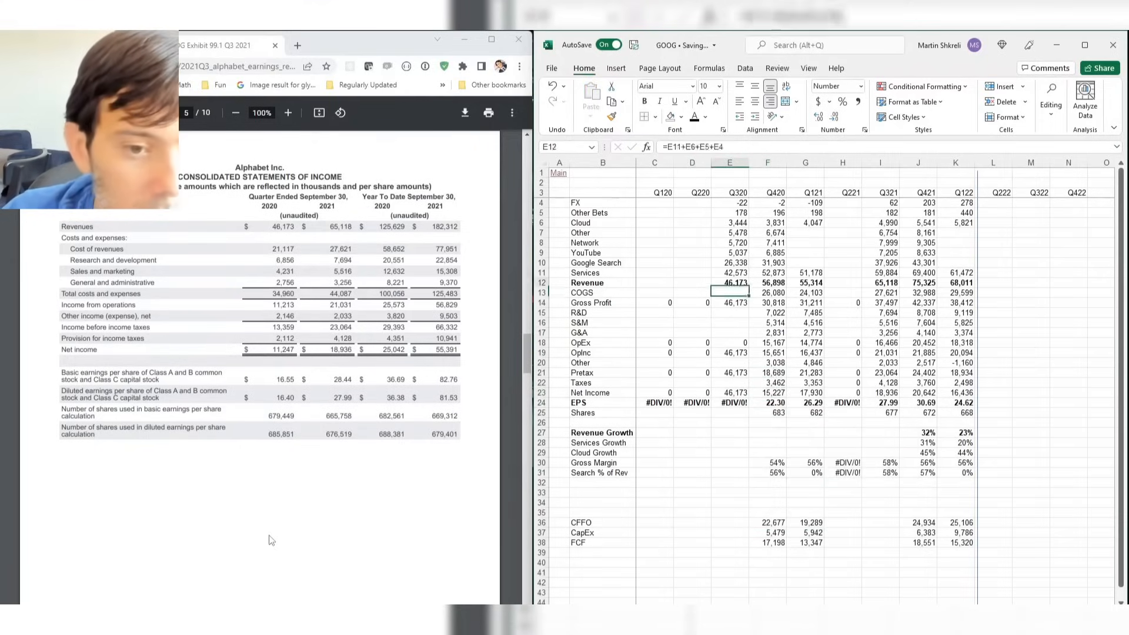
key("Down")
key("Down")
type("211")
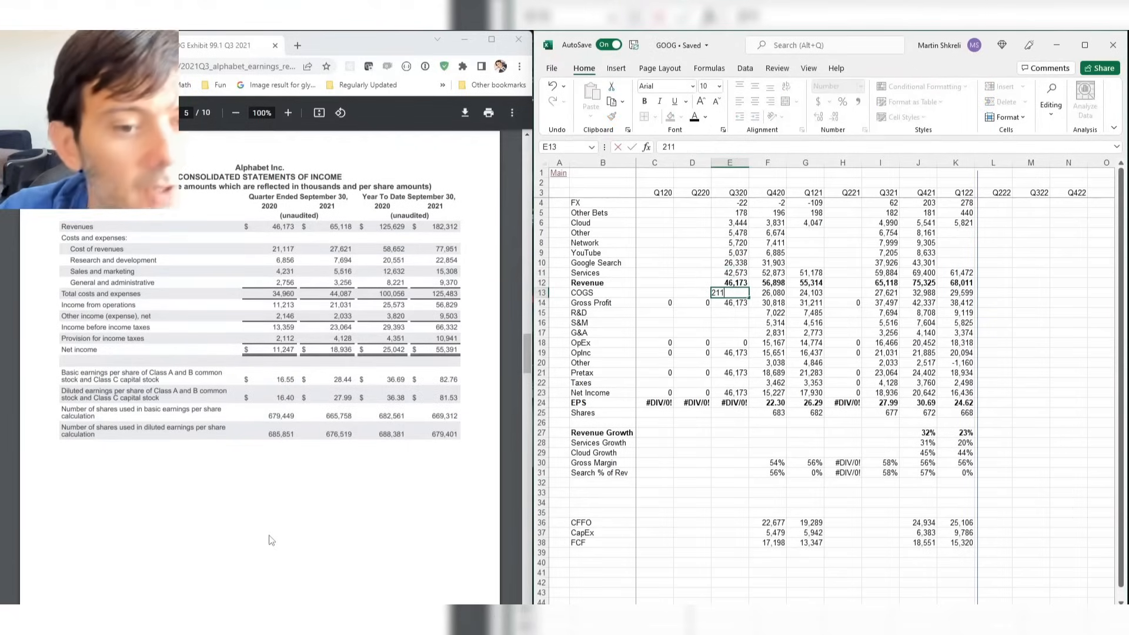
type("7")
key("Return")
key("Up")
type("2")
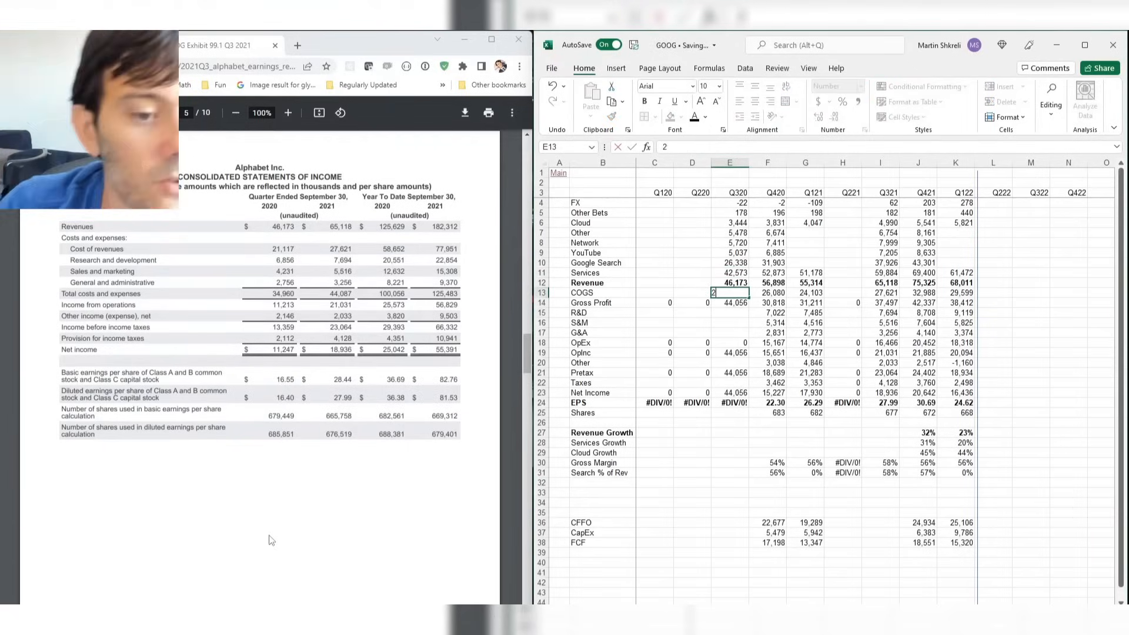
type("1,117")
key("Return")
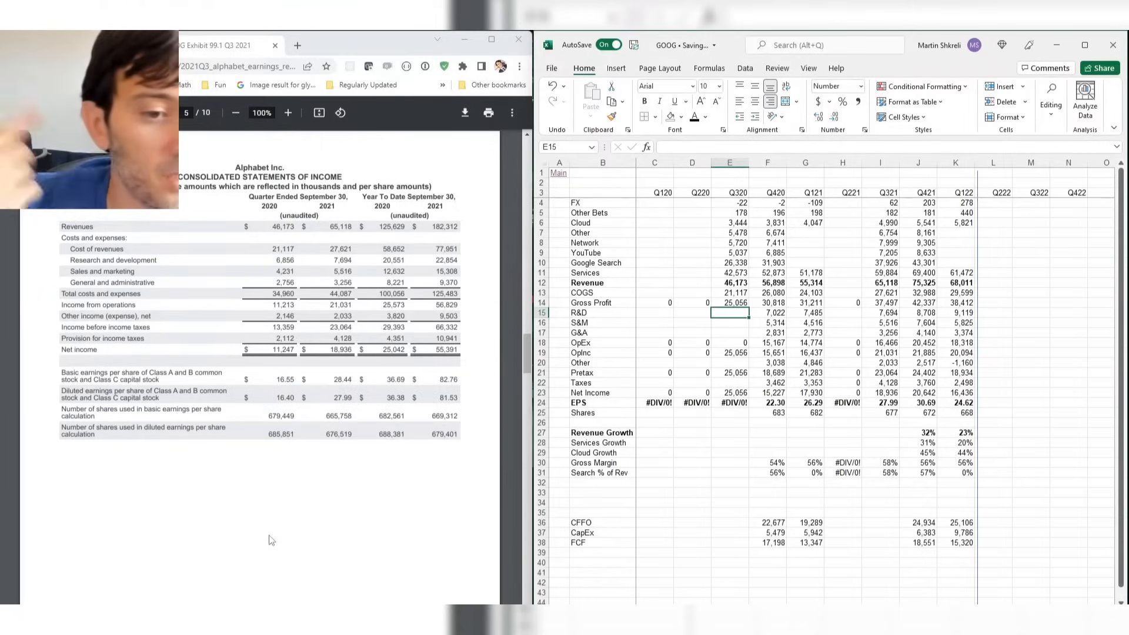
Enter the Q320 operating expenses: R&D 6,856, S&M 4,231 and G&A 2,756.
type("6856")
key("Return")
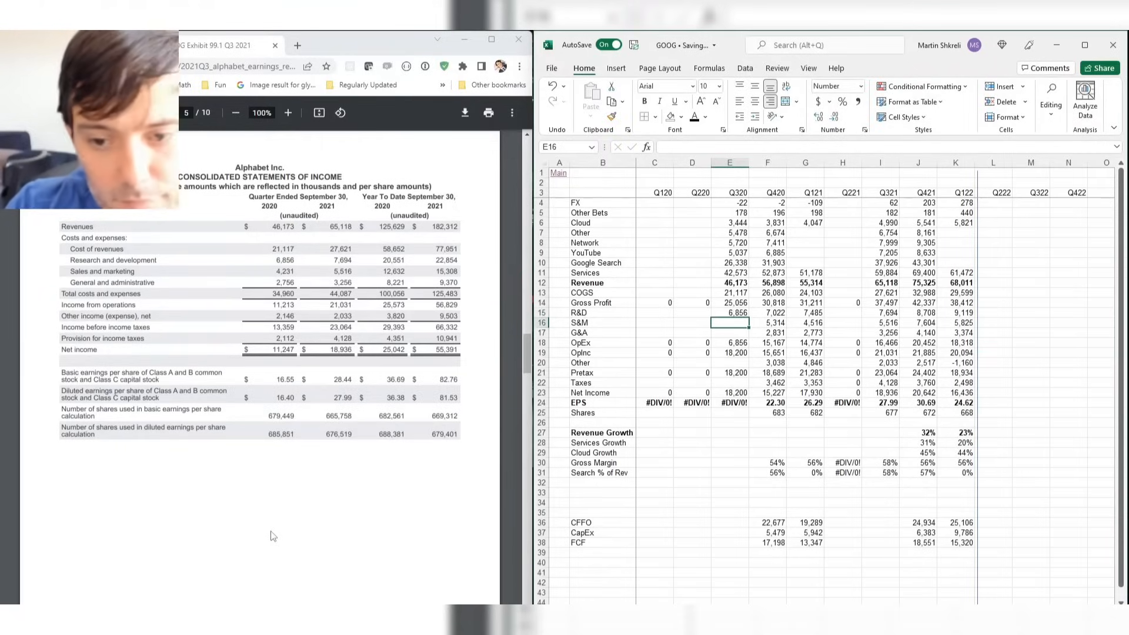
type("4231")
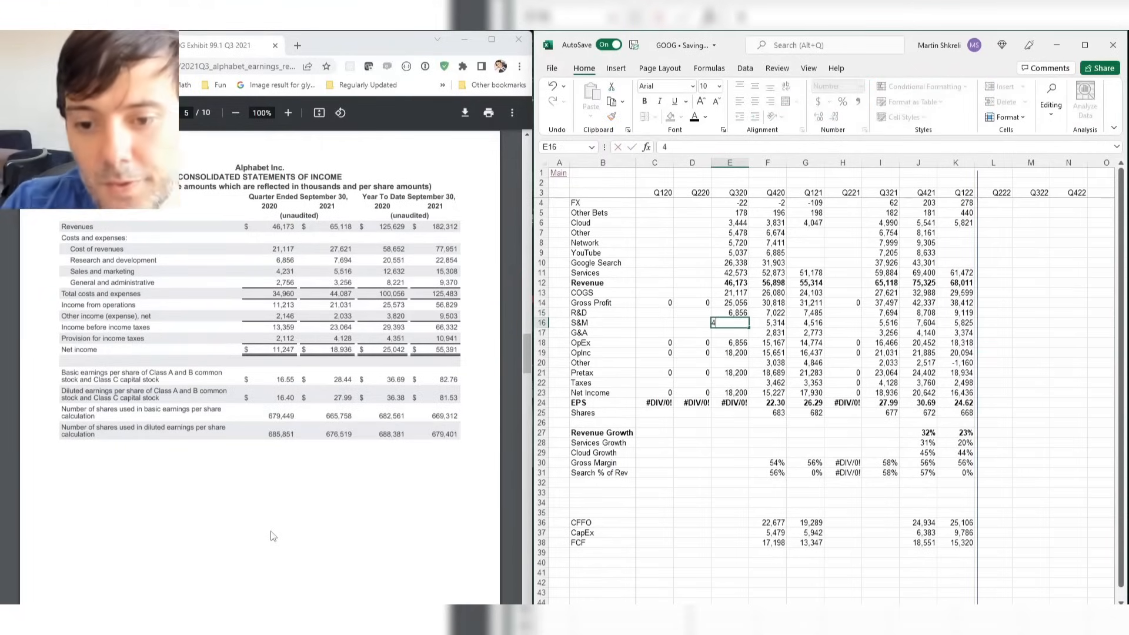
key("Return")
type("27")
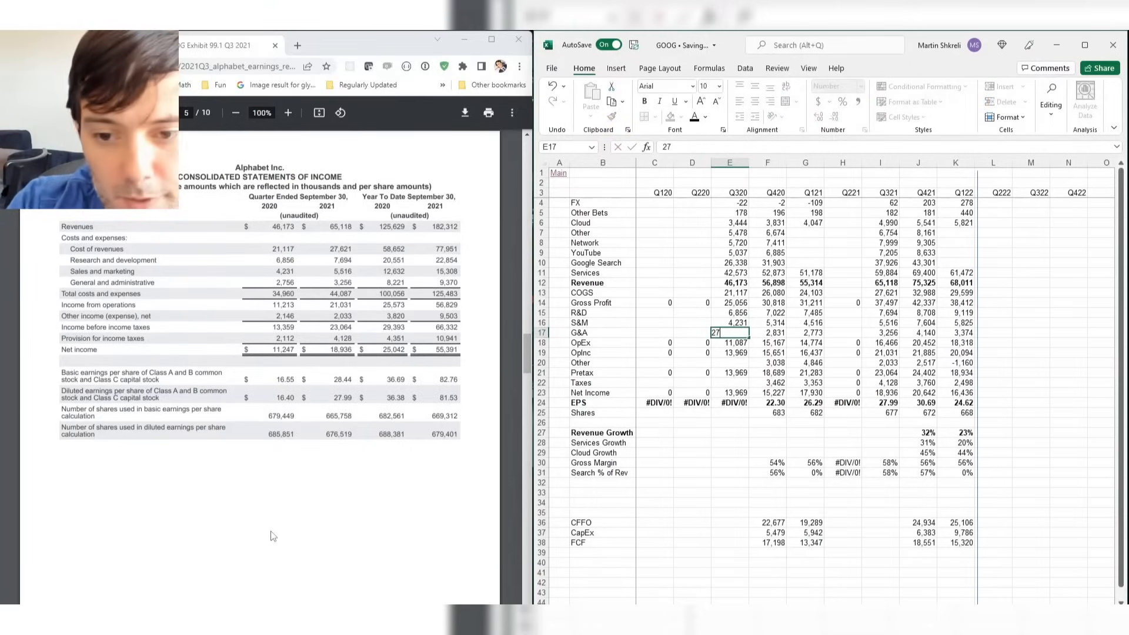
key("Return")
Enter the Q320 other income of 2,146, taxes of 2,112 and diluted shares of 685.851.
key("Return")
key("Return")
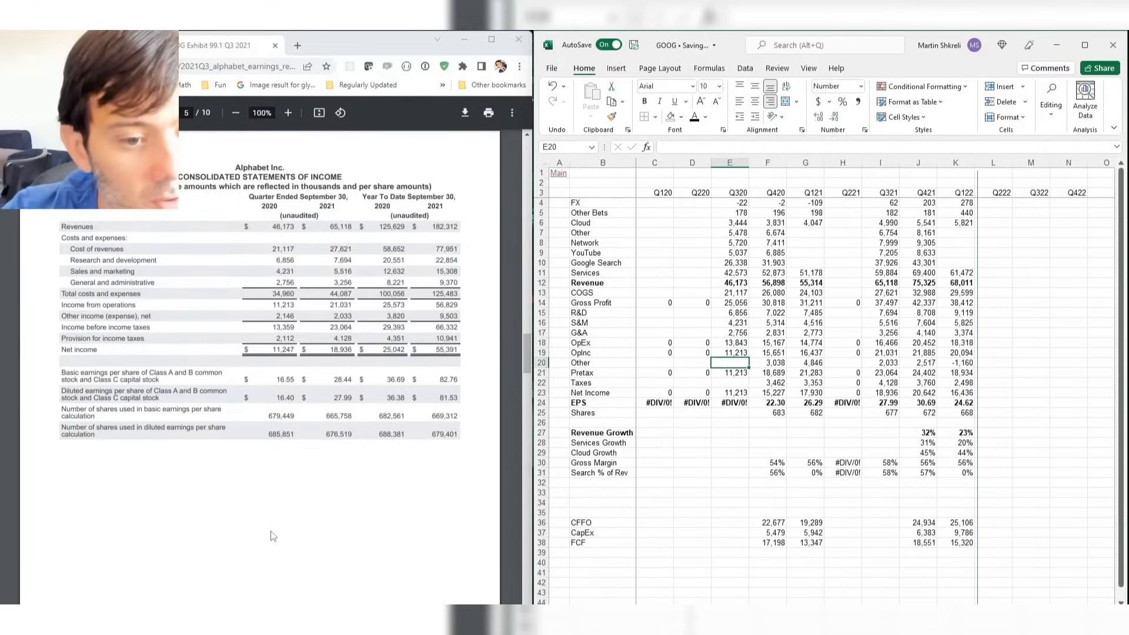
type("2,1")
type("4")
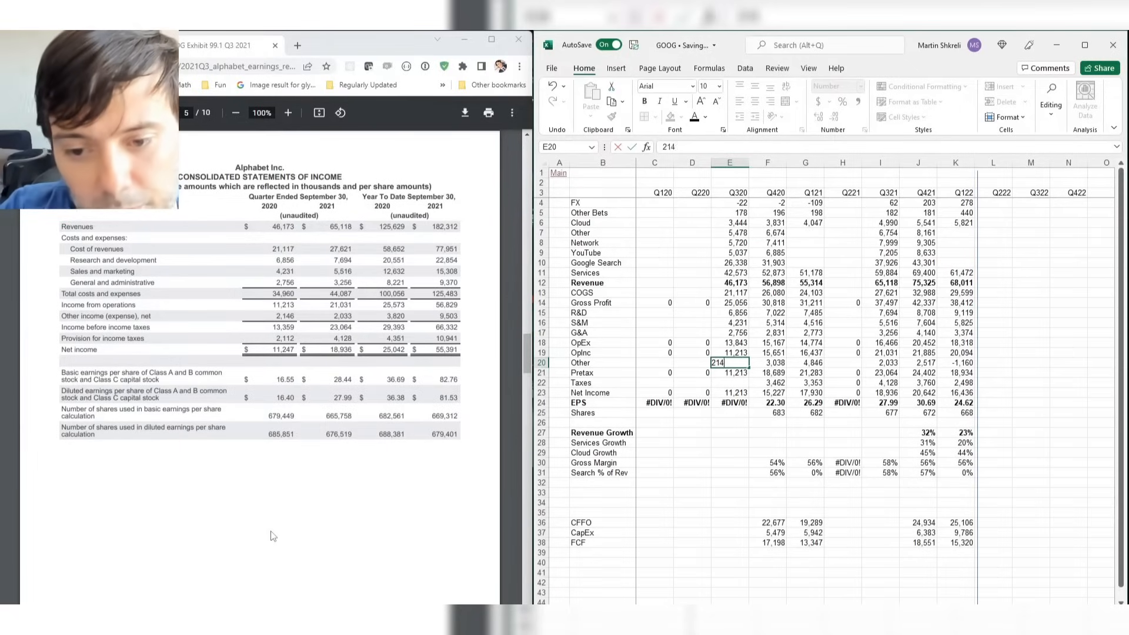
type("6")
key("Return")
key("Return")
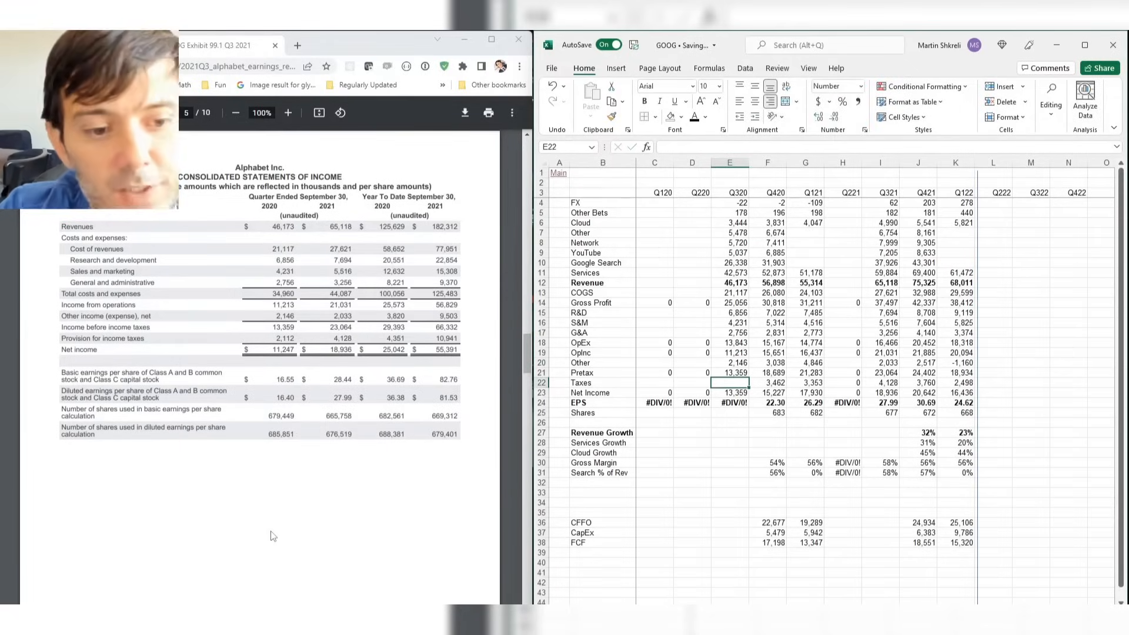
type("2112")
key("Return")
key("Return")
key("Return")
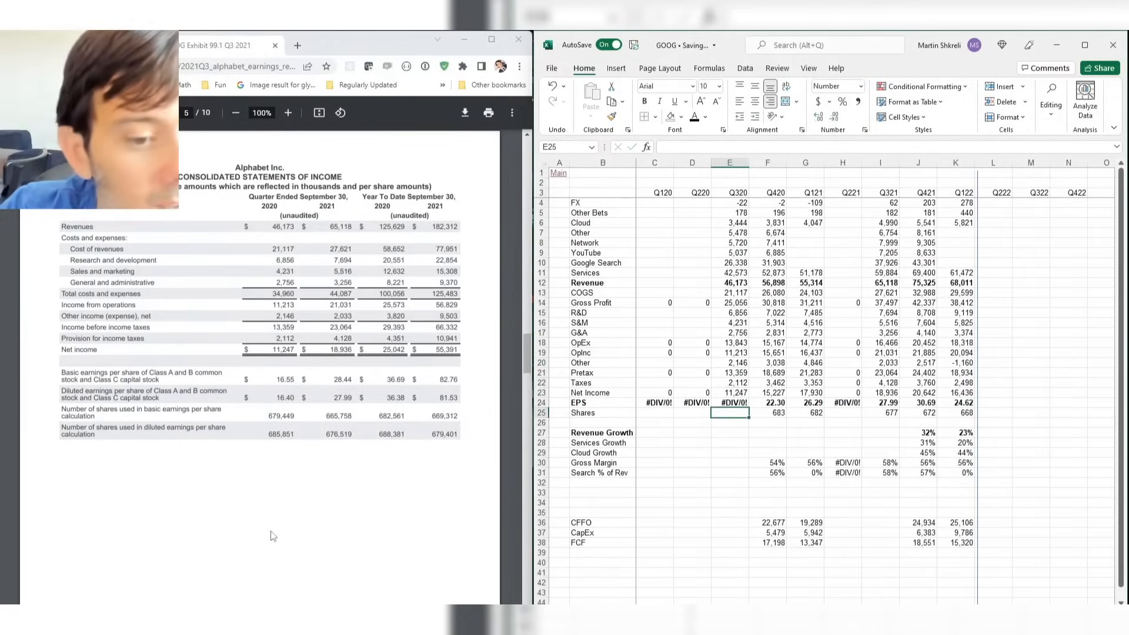
type("685.851")
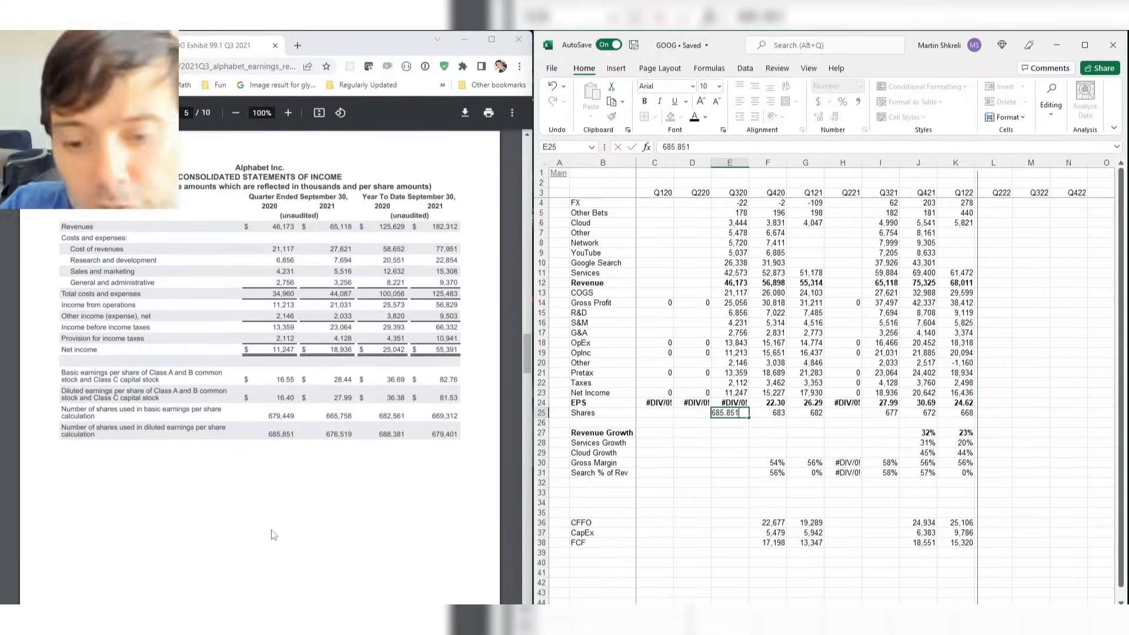
key("Return")
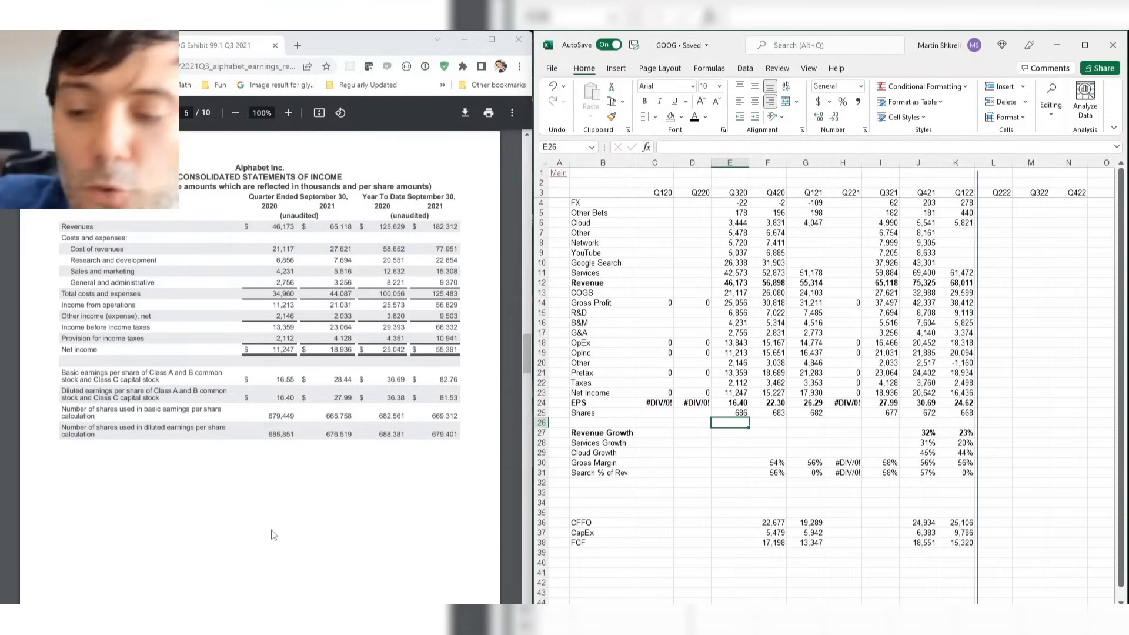
Copy the Q420 Gross Margin and Search % of Rev formulas in F30:F31 into the Q320 column.
key("Up")
key("Right")
key("Down")
key("Down")
key("Down")
key("Down")
key("Down")
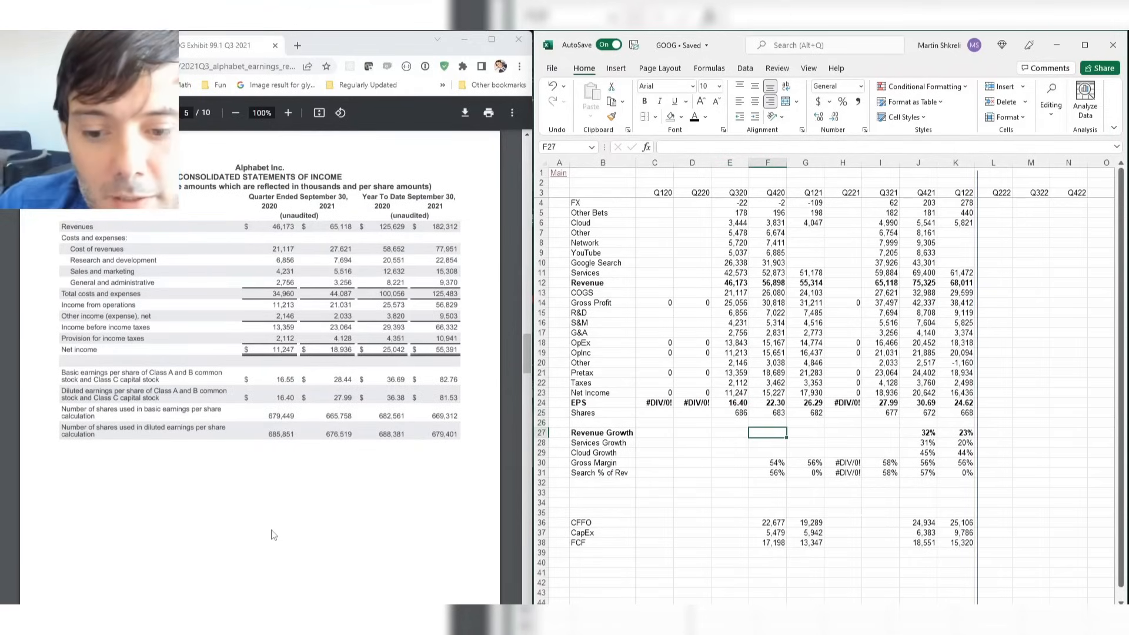
key("shift+Down")
key("ctrl+c")
key("shift+Left")
key("ctrl+v")
key("Escape")
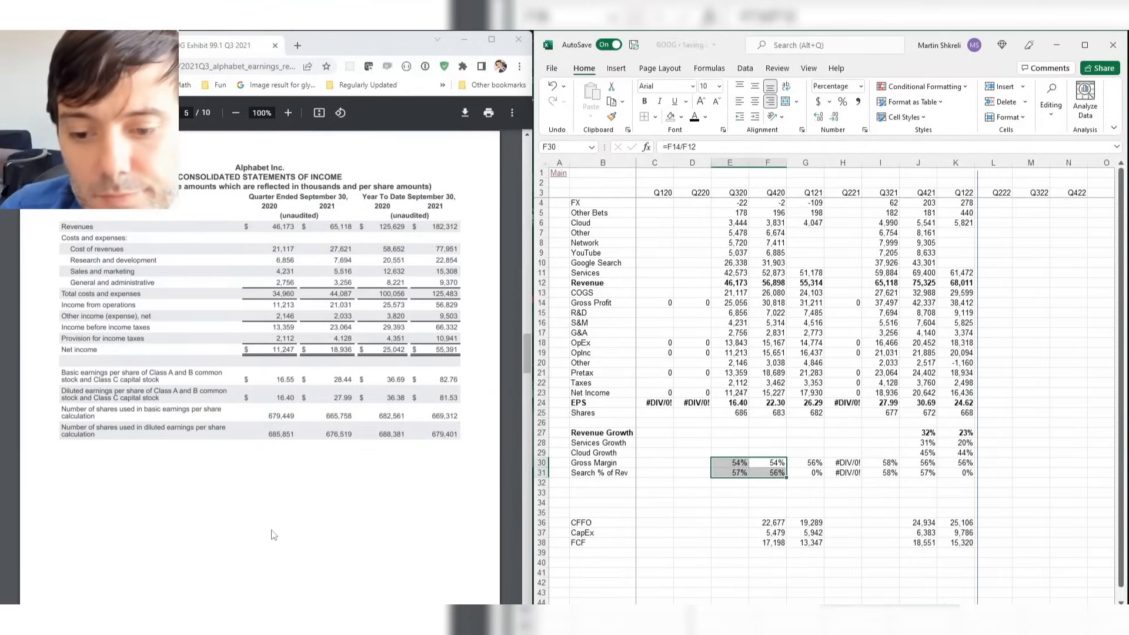
Copy the Q421 Revenue, Services and Cloud Growth formulas in J27:J29 into the Q321 column.
key("Up")
key("Up")
key("Right")
key("Right")
key("Right")
key("Right")
key("Up")
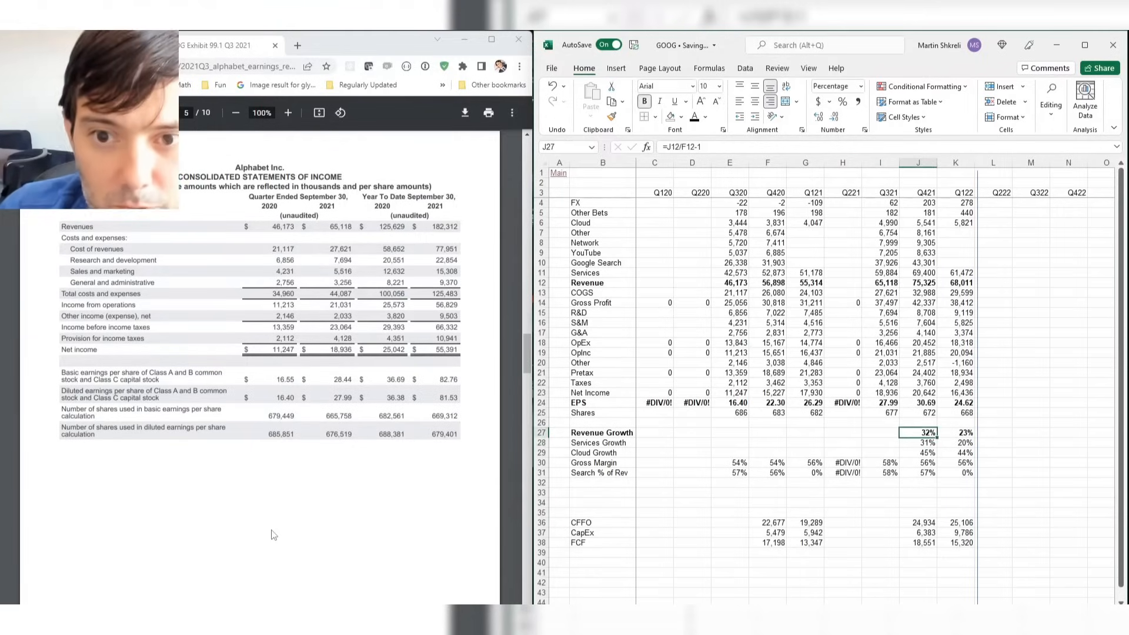
key("Down")
key("Down")
key("shift+Up")
key("shift+Up")
key("ctrl+c")
key("shift+Left")
key("ctrl+v")
key("Escape")
key("Left")
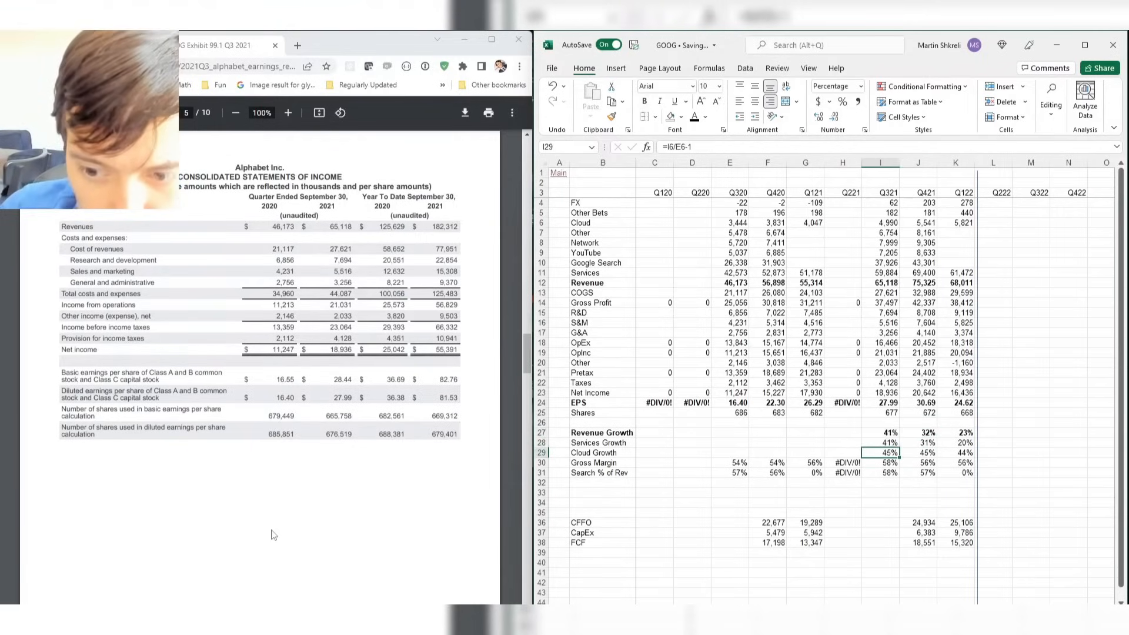
key("Up")
key("Up")
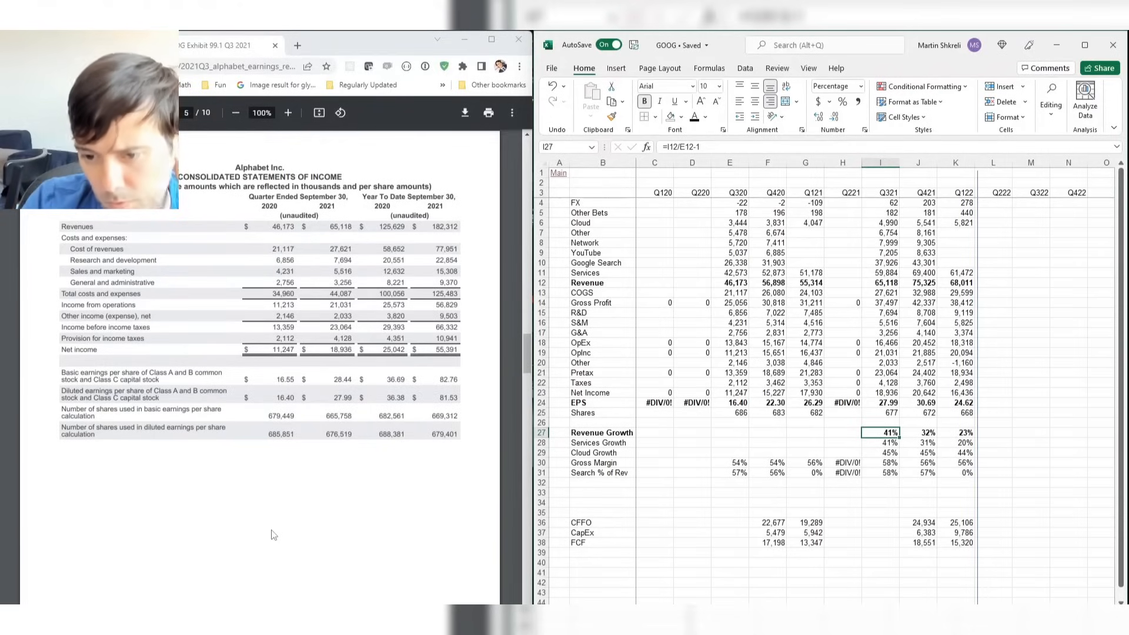
key("Right")
key("Right")
key("Left")
key("Left")
key("Left")
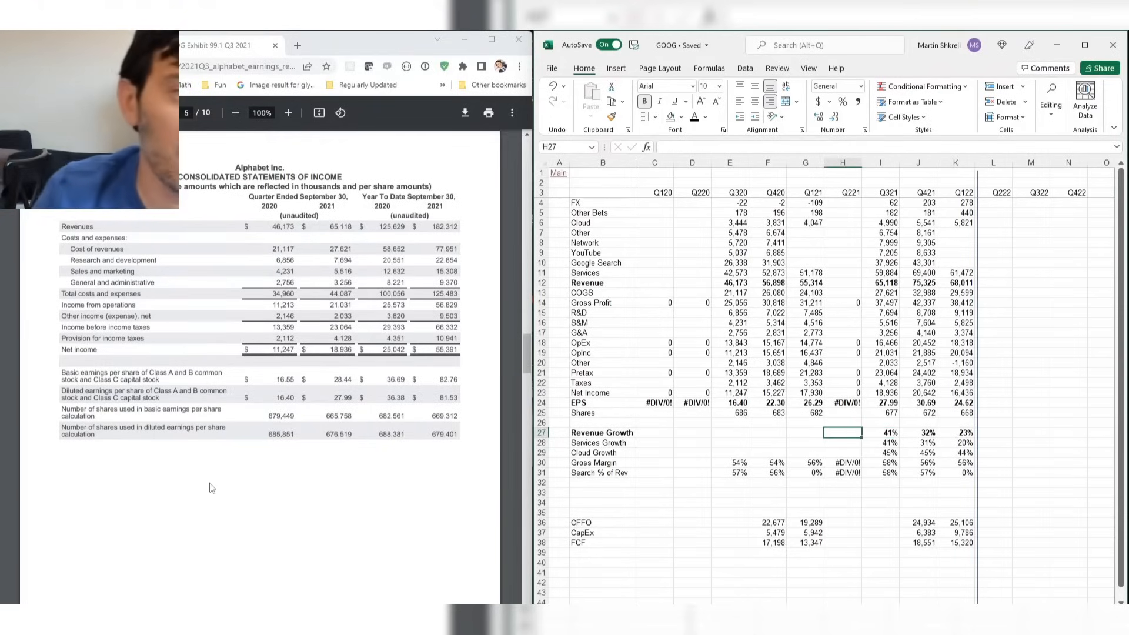
Open Alphabet's Q2 2021 earnings press release and bring up the segment revenue table on page 2.
left_click(274, 46)
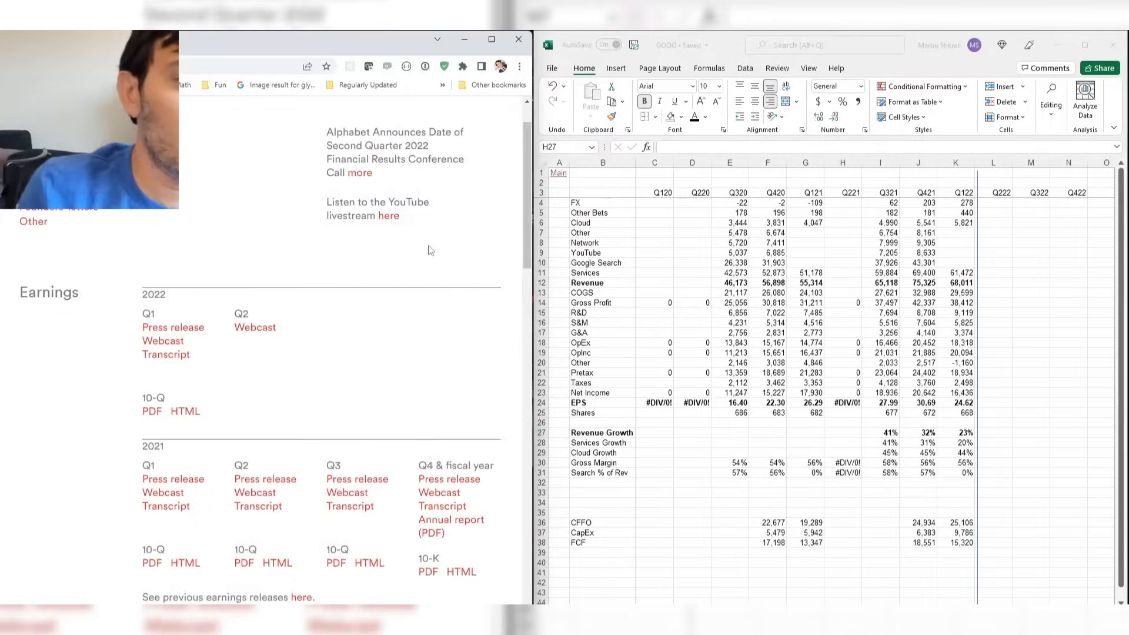
left_click(277, 482)
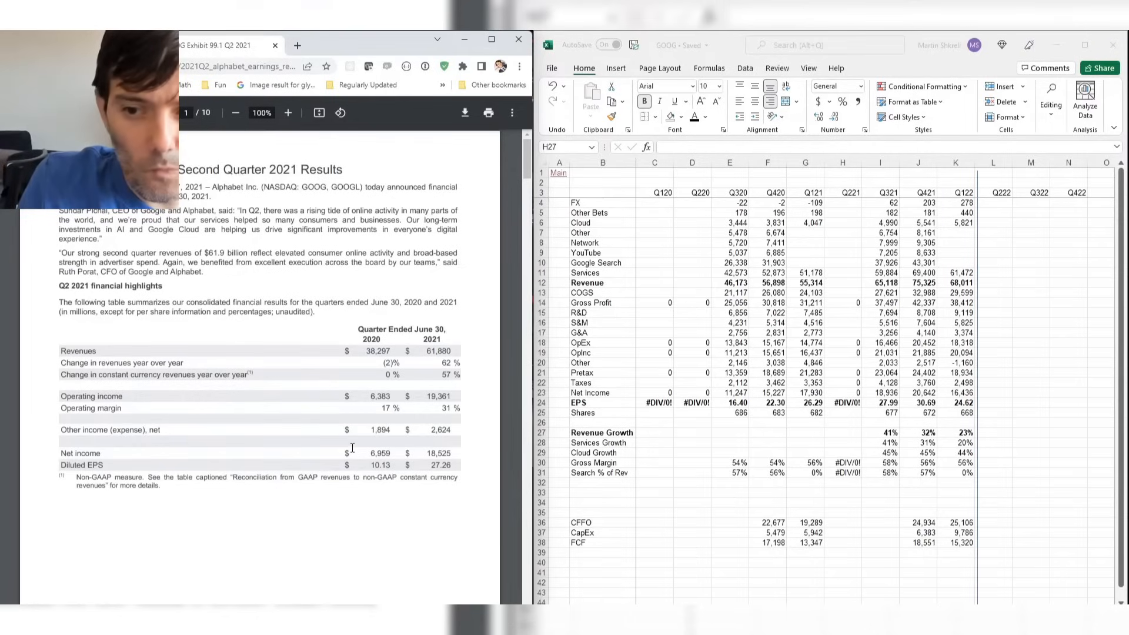
key("Right")
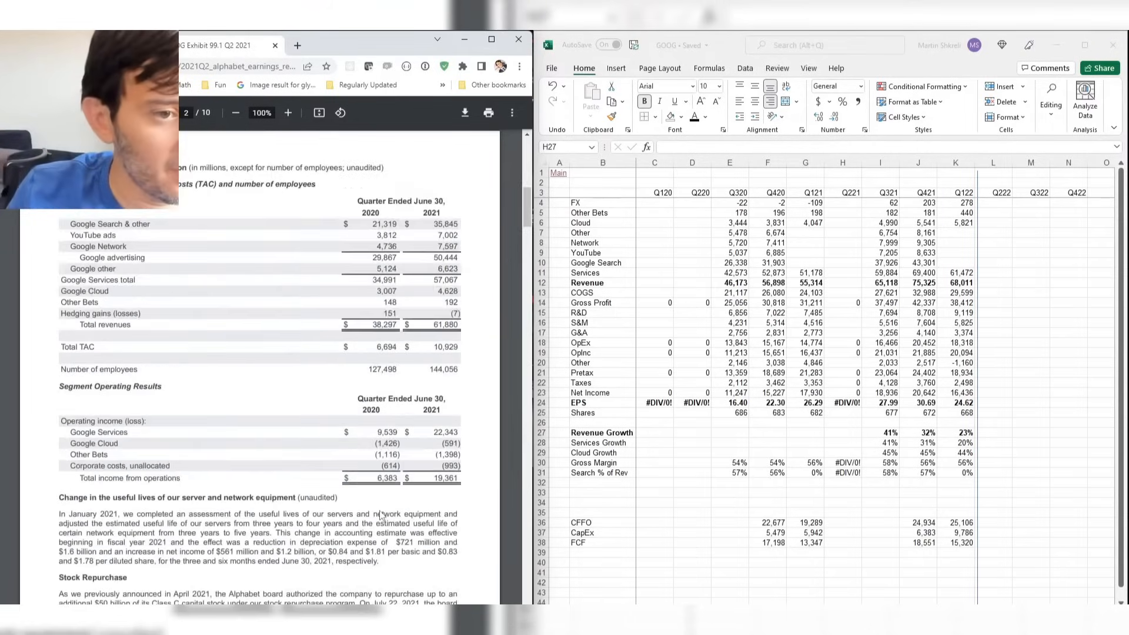
Switch to the Excel model and copy the Q321 Services and Revenue formulas in I11:I12 into the Q221 column.
key("alt+Tab")
key("Up")
key("Up")
key("Up")
key("Up")
key("Up")
key("Up")
key("Up")
key("Up")
key("Up")
key("Right")
key("Up")
key("Up")
key("Up")
key("Up")
key("Up")
key("Up")
key("Up")
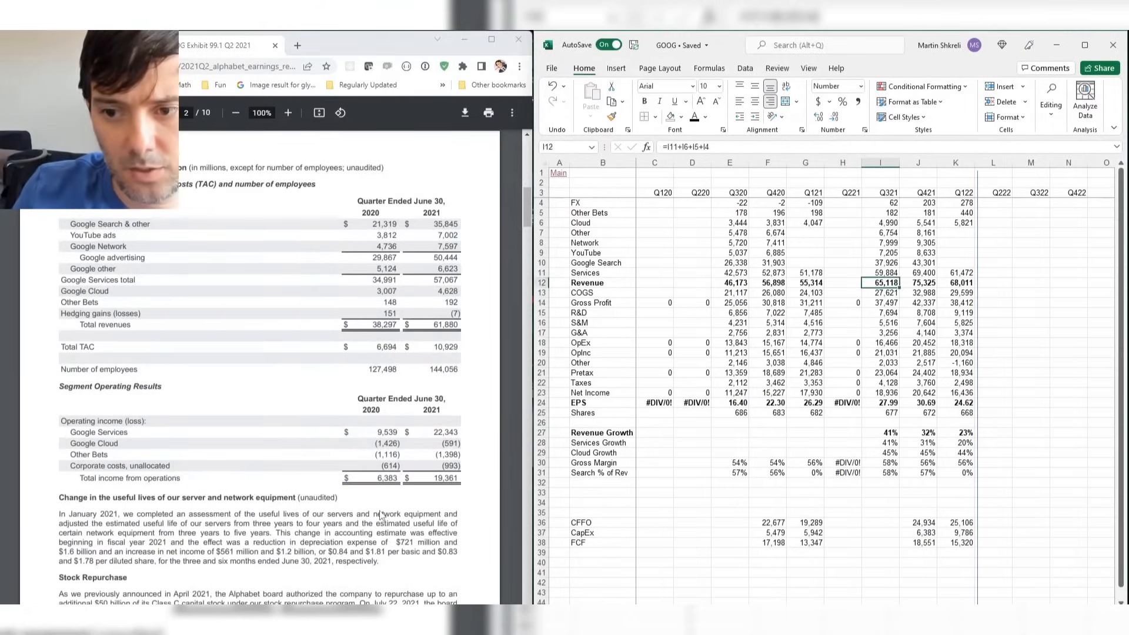
key("ctrl+c")
key("Left")
key("ctrl+v")
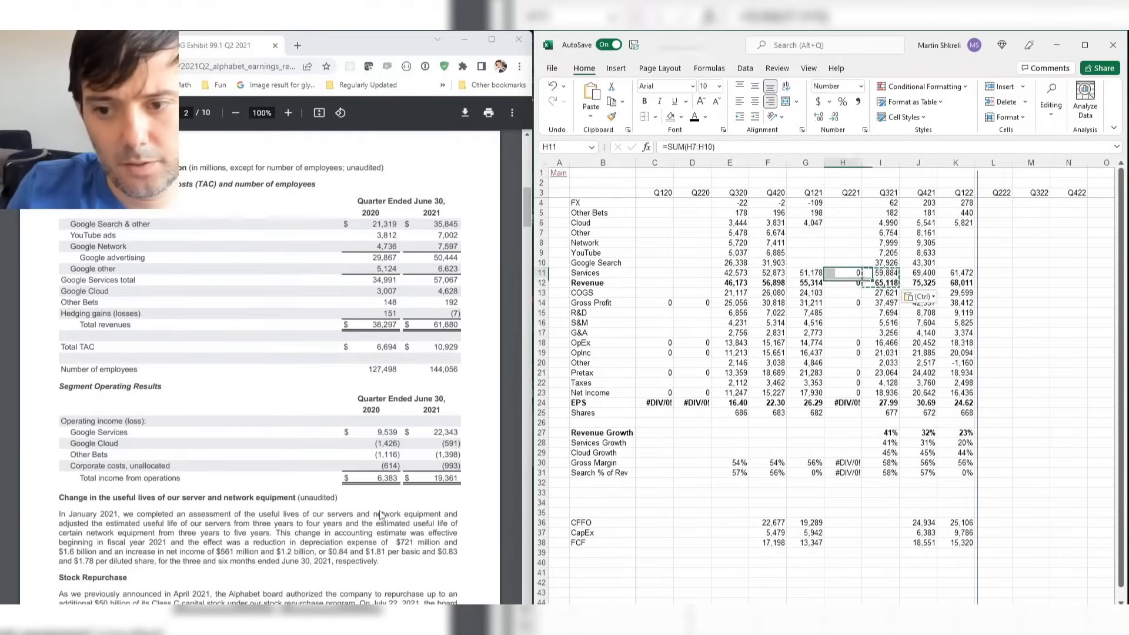
Enter the Q221 services revenue lines: Google Search 35,845, YouTube 7,002, Network 7,597 and Other 6,623.
key("Up")
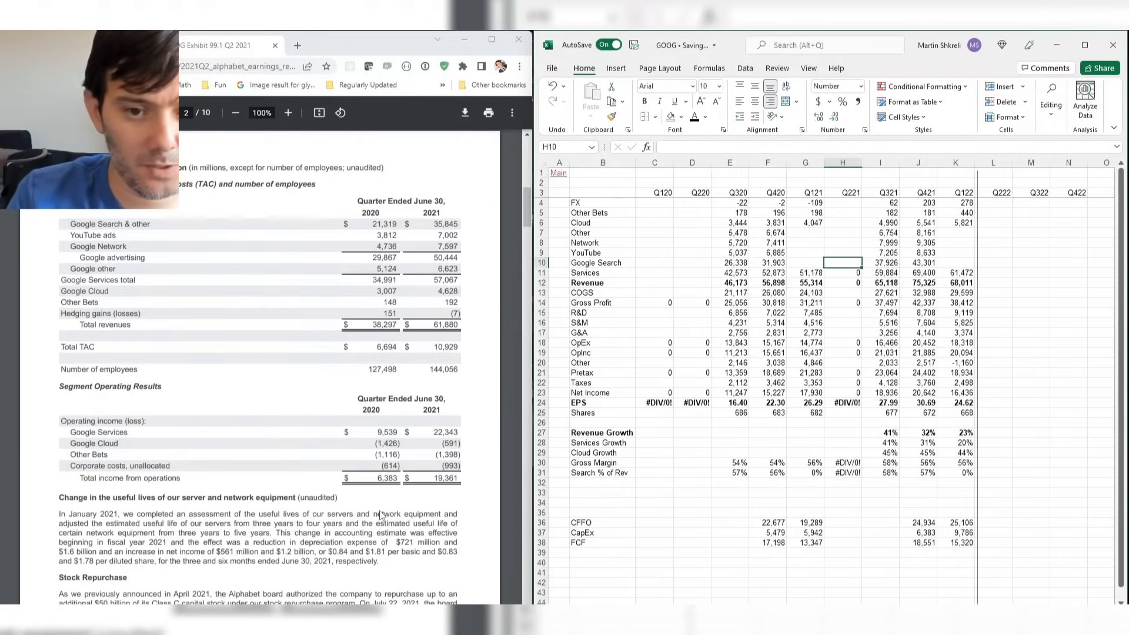
type("35845")
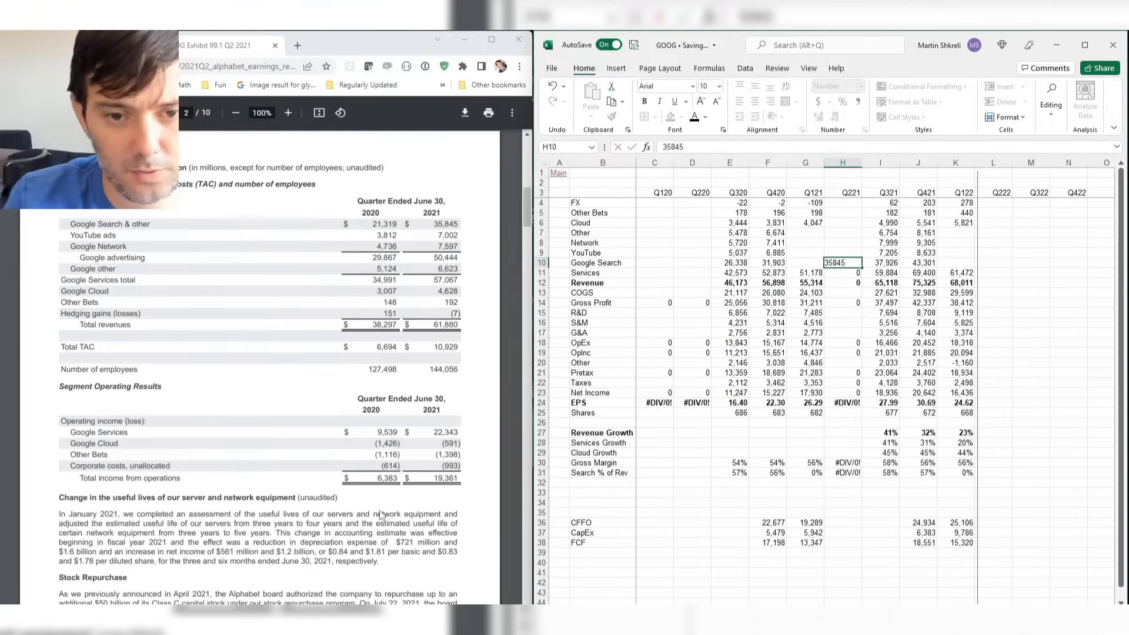
key("Up")
type("7,0")
type("02")
key("Up")
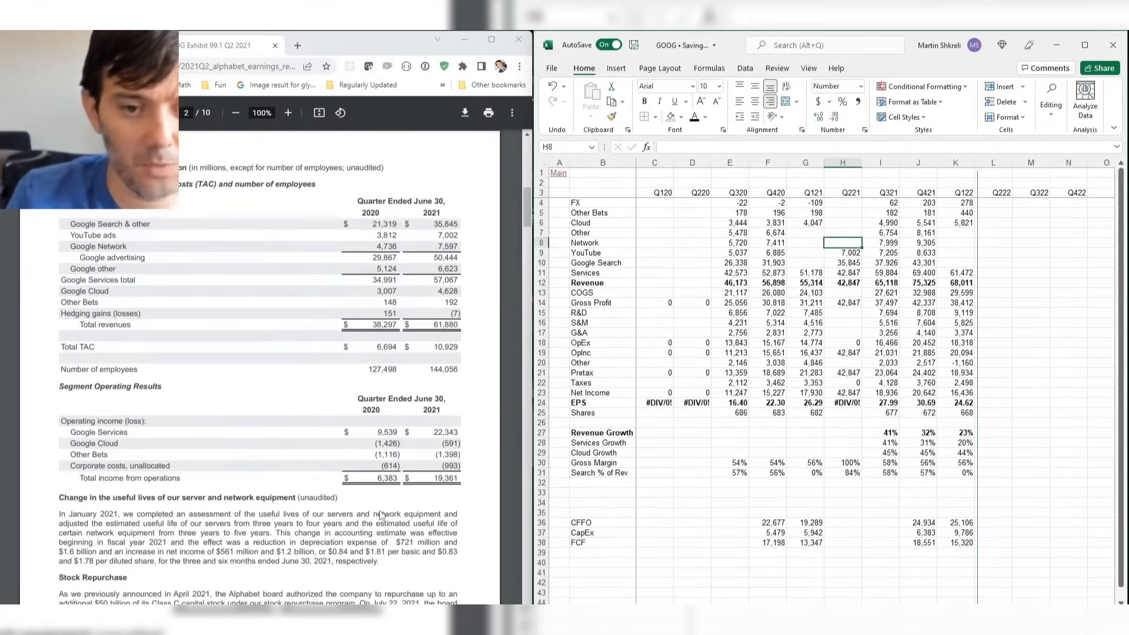
type("7,597")
key("Up")
type("6623")
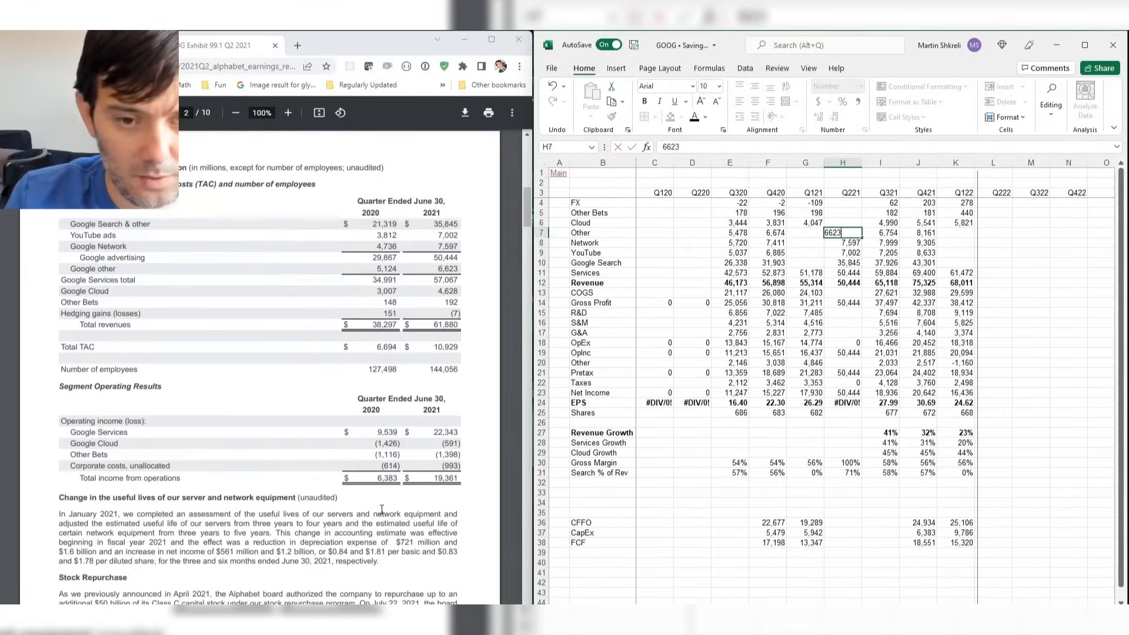
Enter the Q221 Cloud revenue of 4,628, Other Bets of 192 and FX of -7.
key("Up")
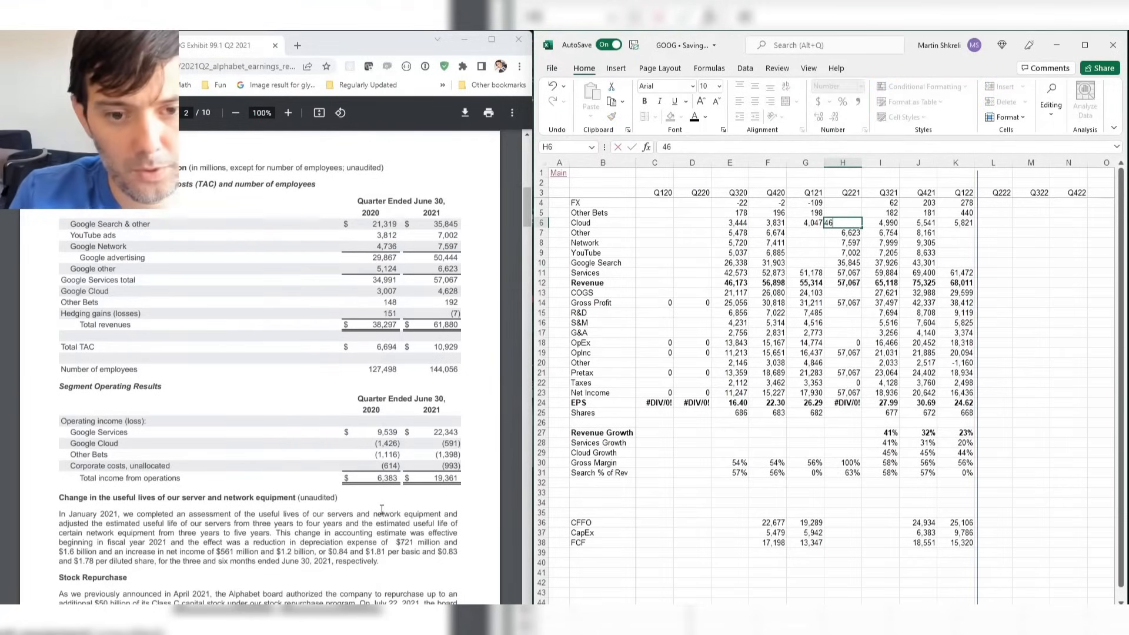
type("4628")
key("Up")
type("192")
key("Up")
type("-7")
key("Return")
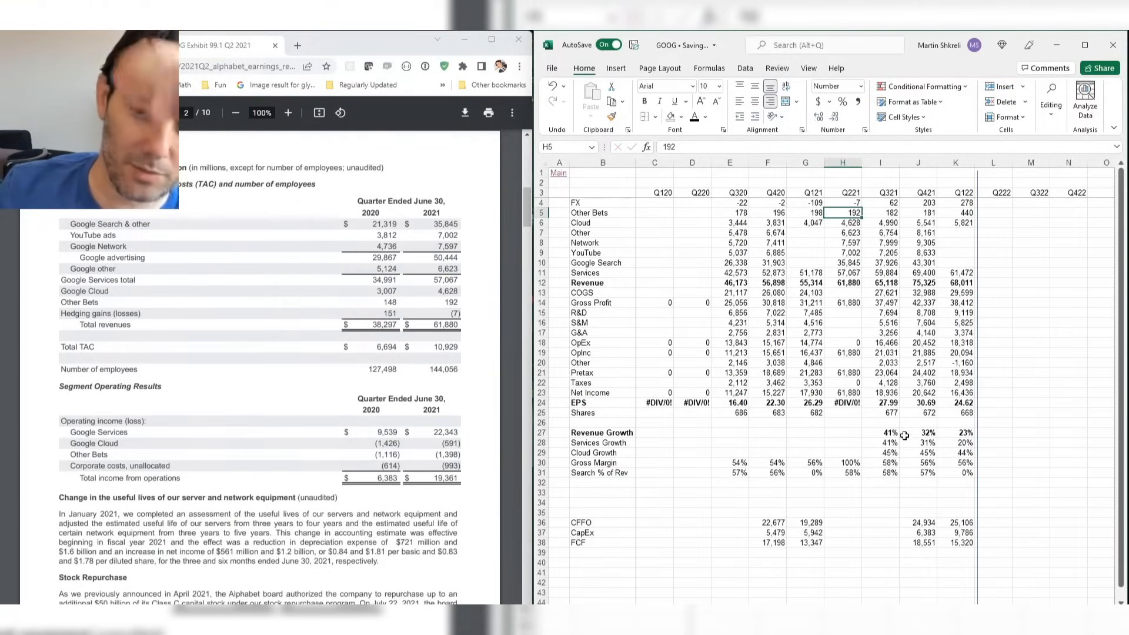
Copy the Q320 Services and Revenue formulas in E11:E12 into the Q220 column.
key("Down")
key("Left")
key("Left")
key("Left")
key("Down")
key("Down")
key("Down")
key("Down")
key("Down")
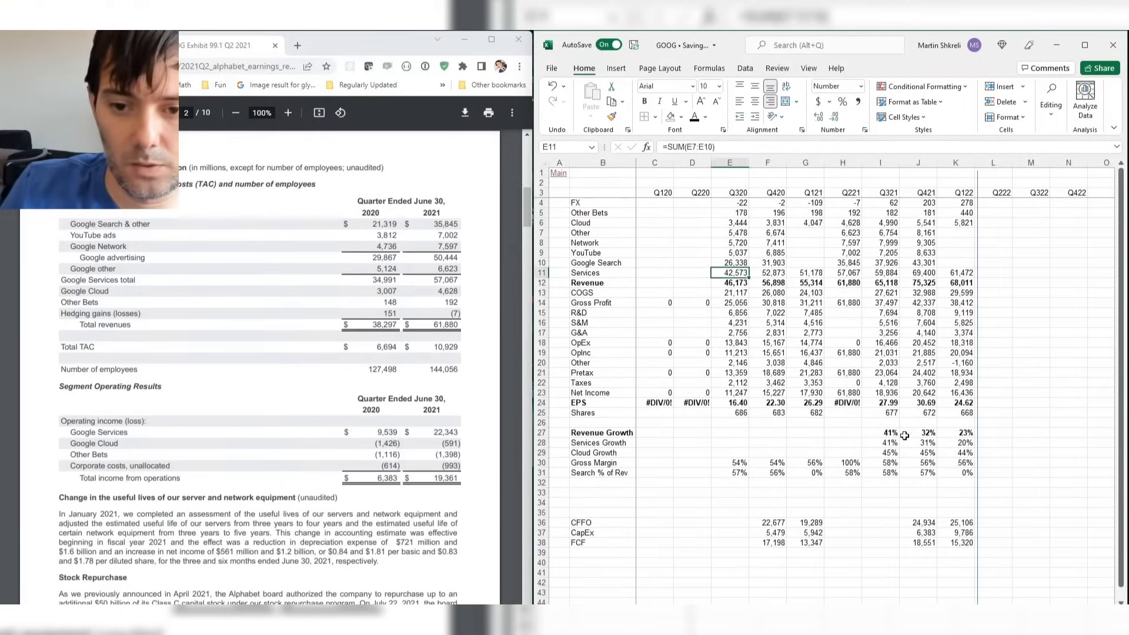
key("Up")
key("Down")
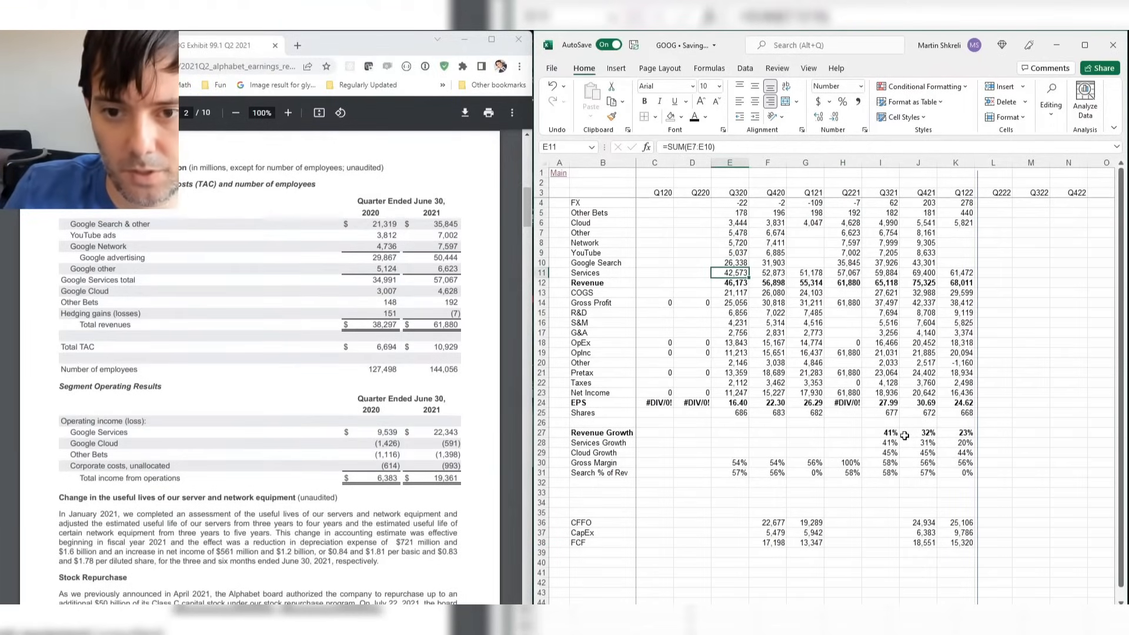
key("shift+Down")
key("ctrl+c")
key("Left")
key("ctrl+v")
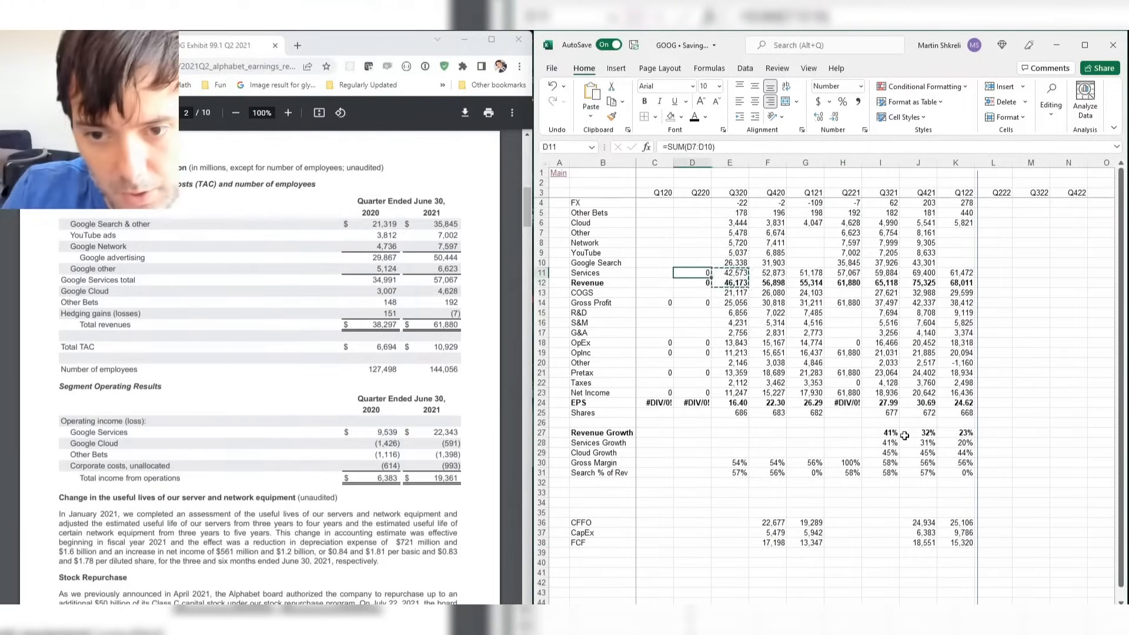
Enter the Q220 services revenue lines: Google Search 21,319, YouTube 3,812, Network 4,736 and Other 5,124.
key("Up")
type("21,319")
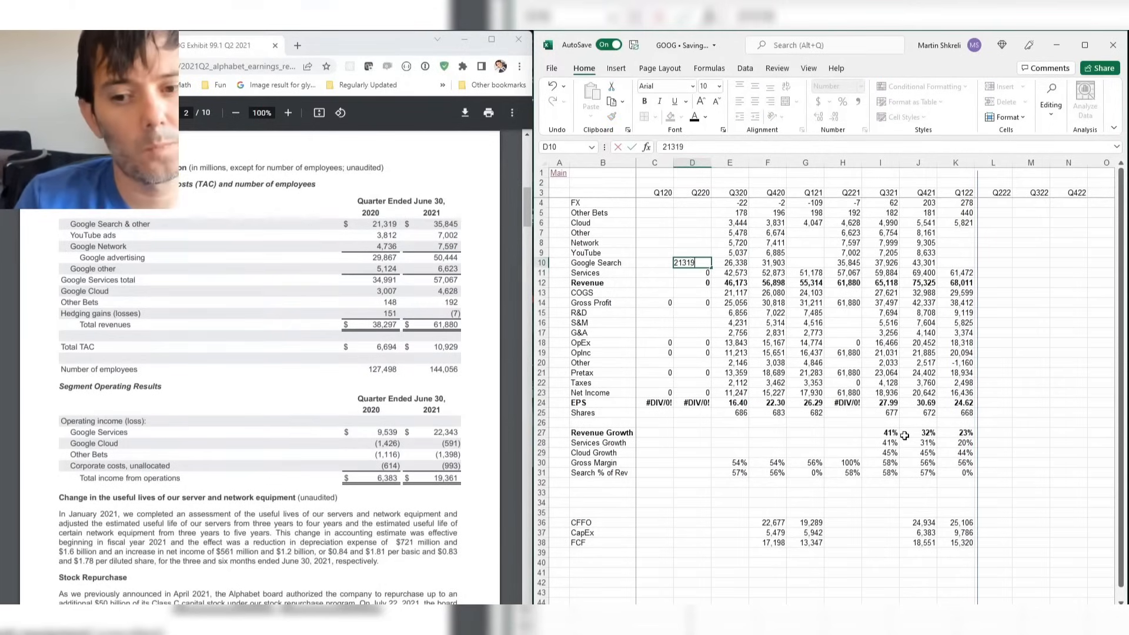
key("Up")
type("3812")
key("Up")
type("4736")
key("Up")
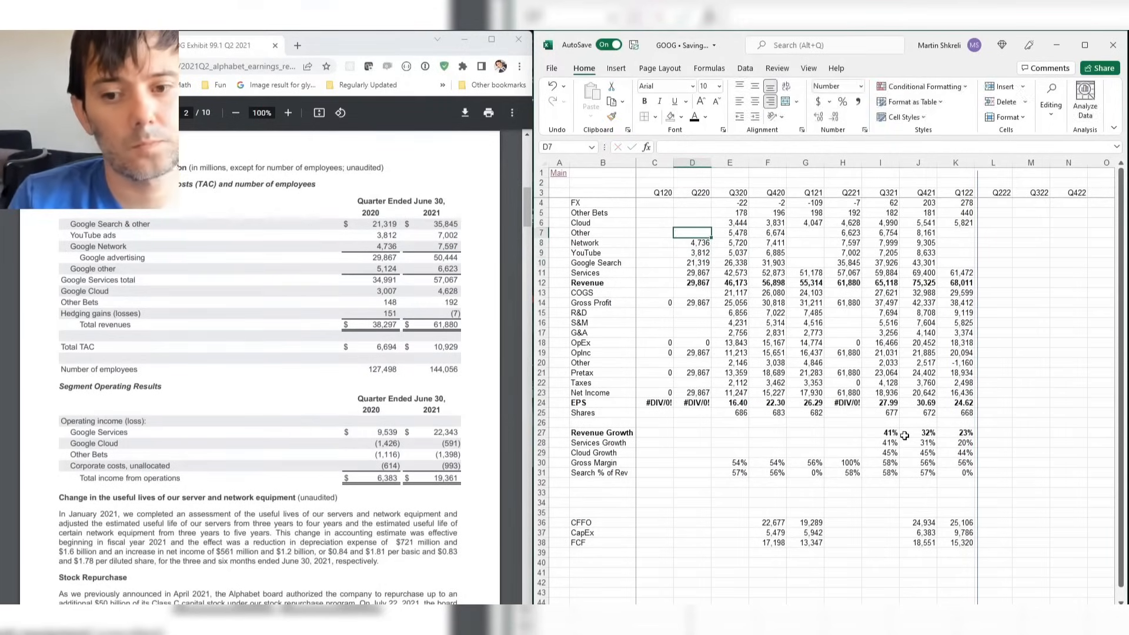
type("5124")
Enter the Q220 Cloud revenue of 3,007, Other Bets of 148 and FX of 151.
key("Up")
type("3,0")
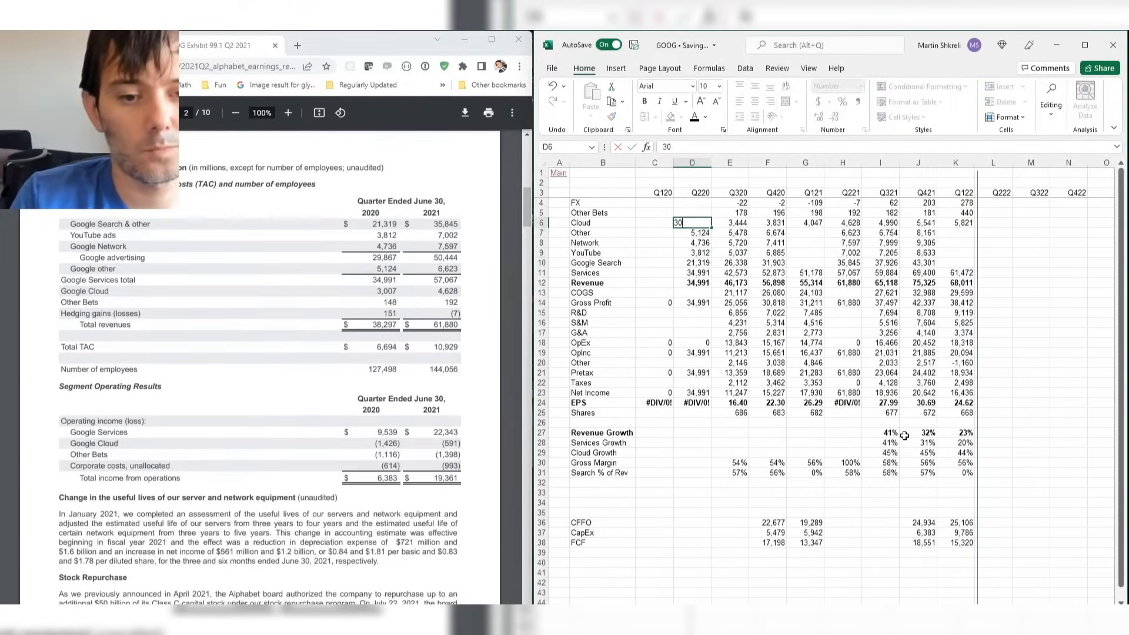
type("07")
key("Up")
type("148")
key("Up")
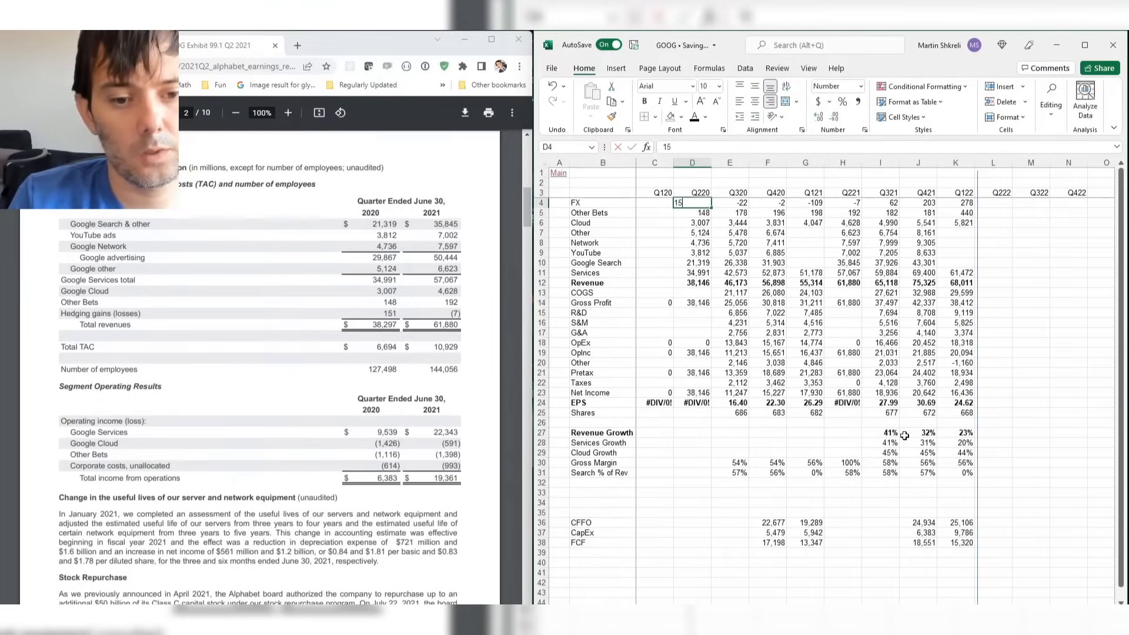
type("151")
key("Right")
Check the Q121 column's revenue breakdown and total revenue cells.
key("Right")
key("Right")
key("Right")
key("Down")
key("Down")
key("Down")
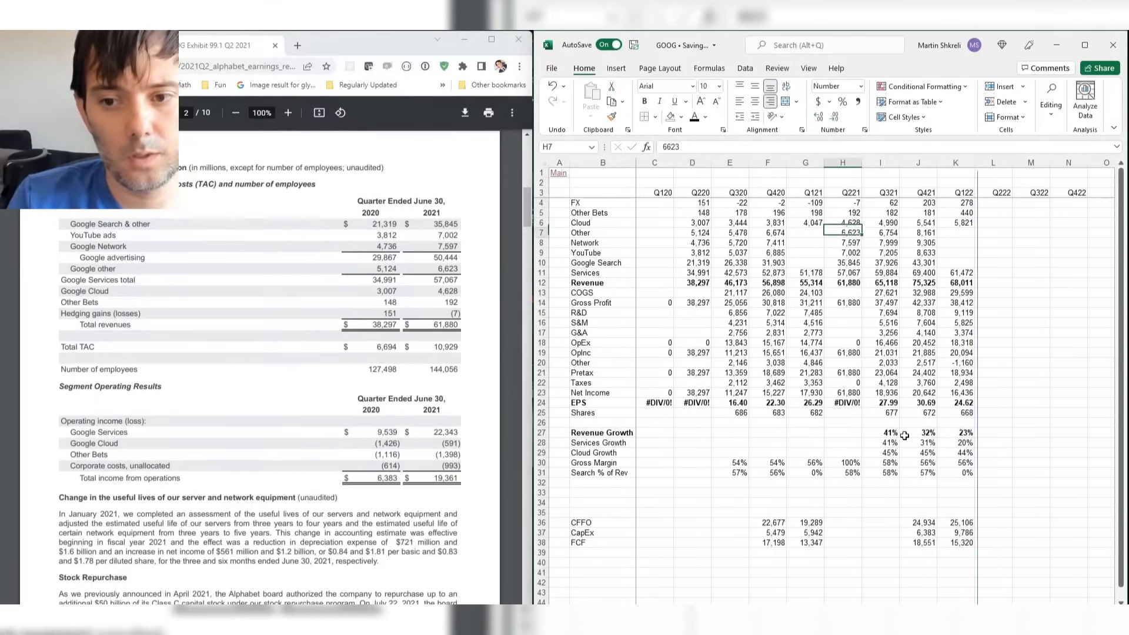
key("Left")
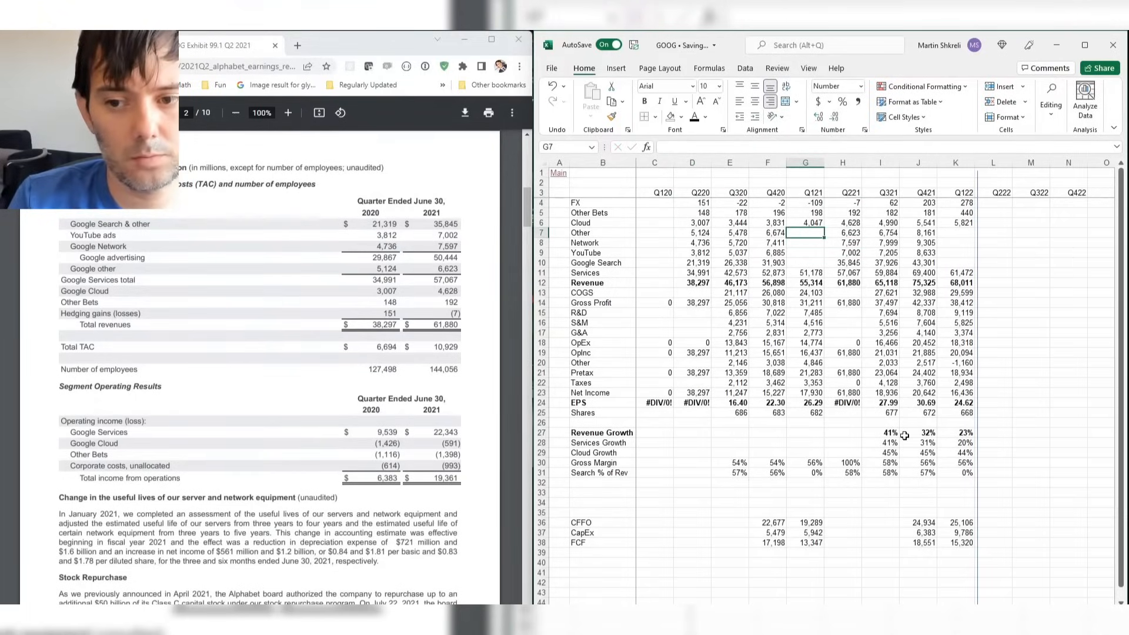
key("Down")
key("Down")
key("Down")
key("Down")
key("Down")
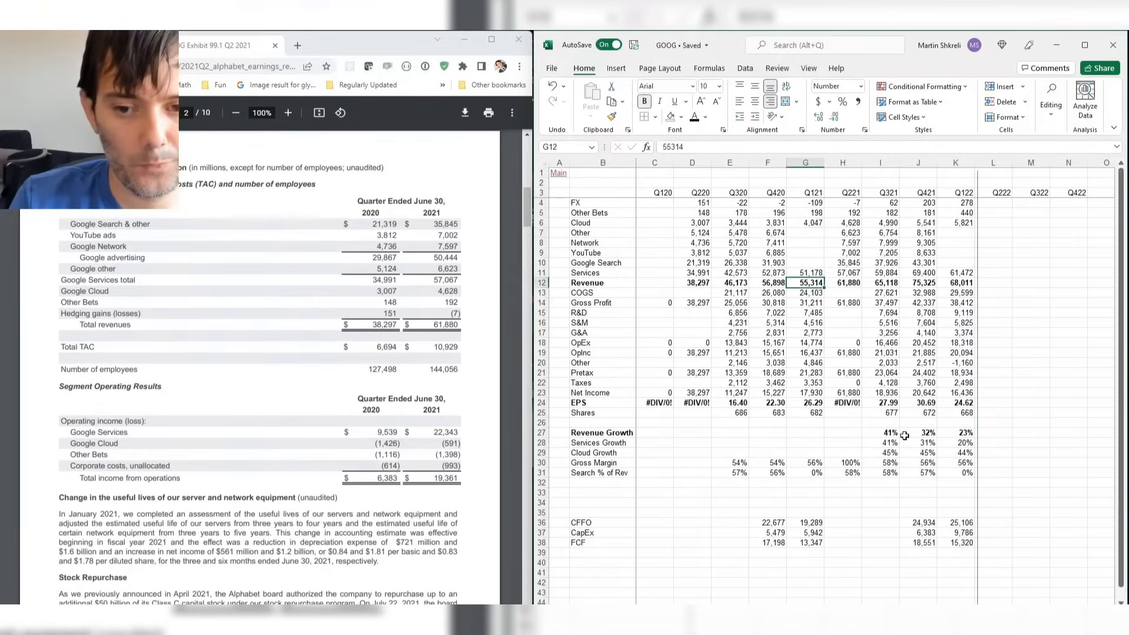
Bring up the consolidated statements of income on page 5 of the release and return to the Q221 COGS cell.
key("alt+Tab")
key("Right")
key("Right")
key("Right")
key("alt+Tab")
key("Right")
key("Down")
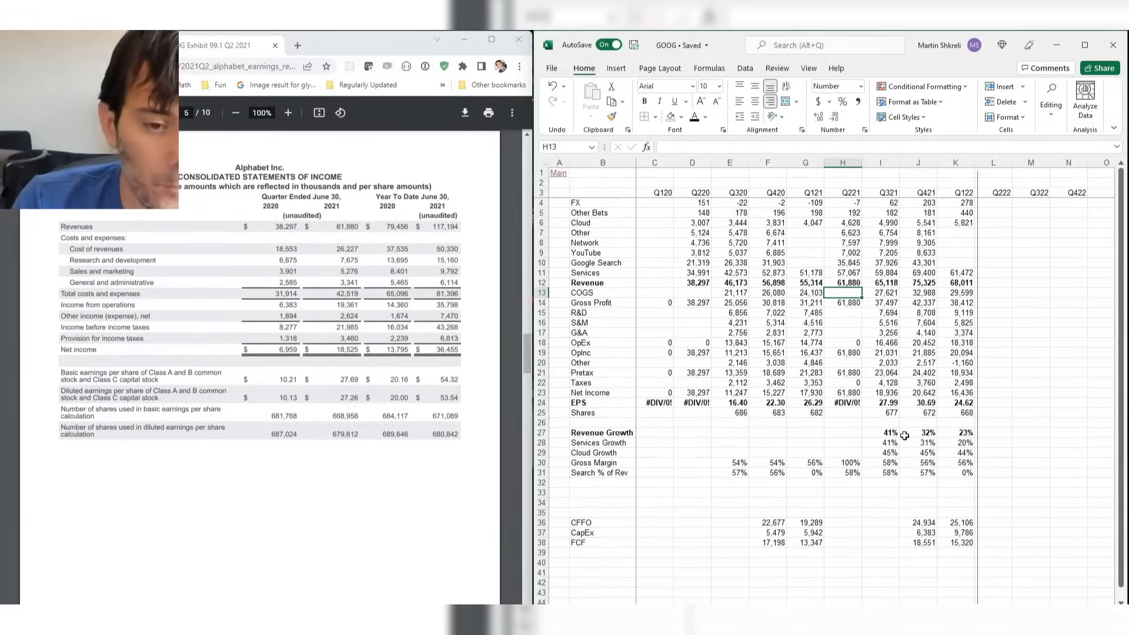
Select the Revenue row from Q220 through Q122 to examine its quarterly trend.
key("Up")
key("Left")
key("Left")
key("Left")
key("Left")
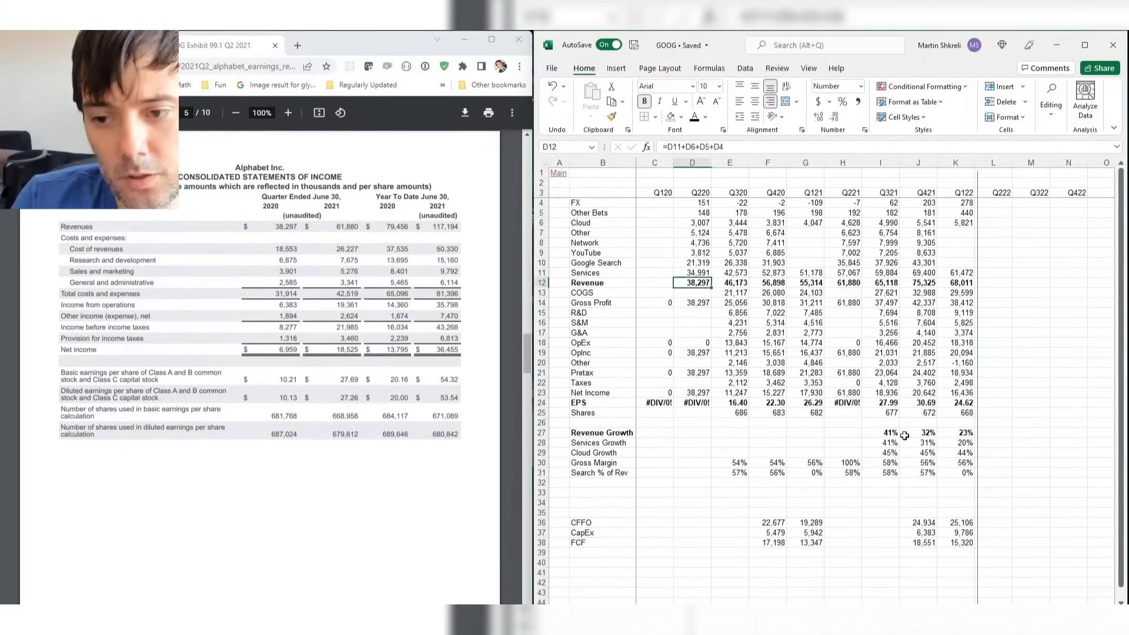
key("shift+Right")
key("shift+Right")
key("shift+Right")
key("shift+Right")
key("shift+Right")
key("shift+Right")
key("shift+Right")
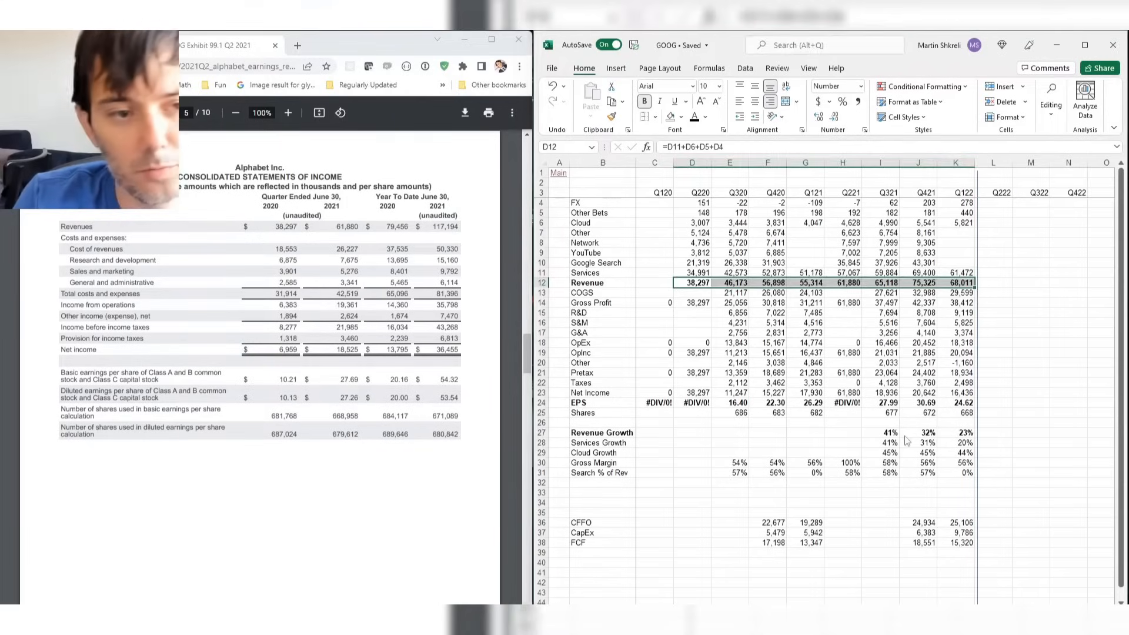
Open youtube.com in a new browser window and move that window over the spreadsheet.
key("alt+Tab")
key("ctrl+n")
type("youtube.com")
key("Return")
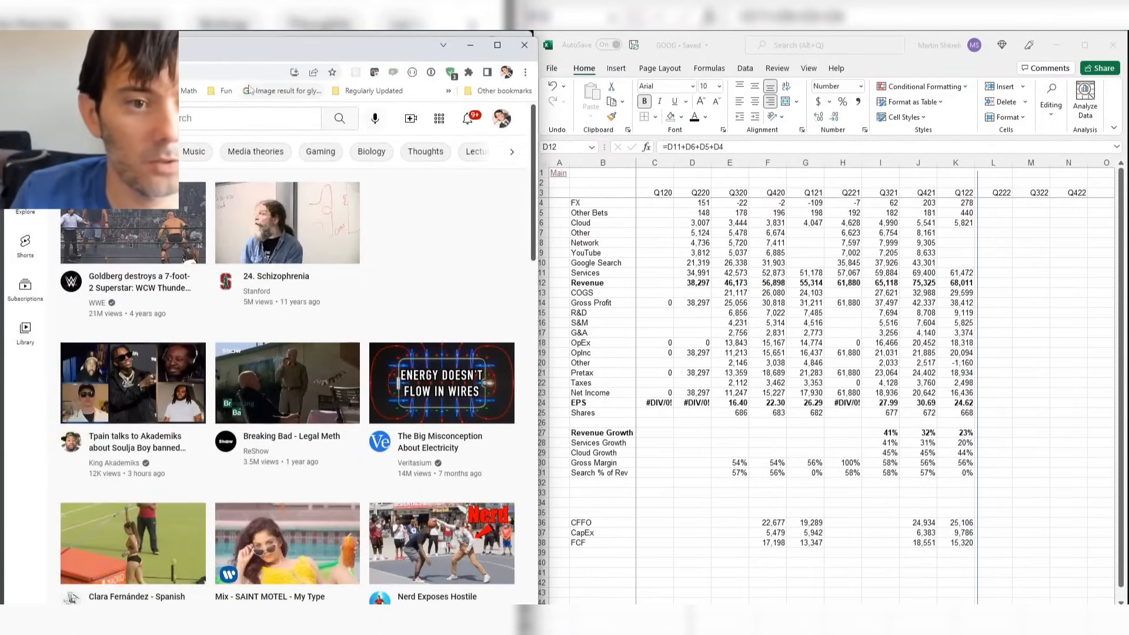
left_click_drag(200, 47, 797, 206)
Search YouTube for "money machine brrr".
left_click(851, 275)
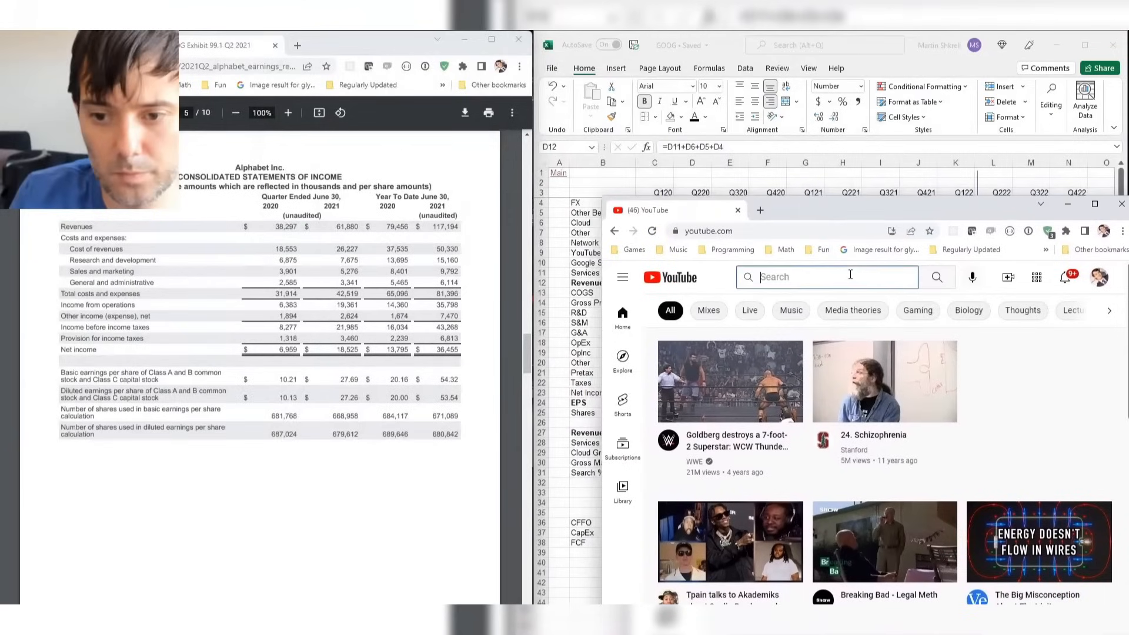
type("money machine brrr")
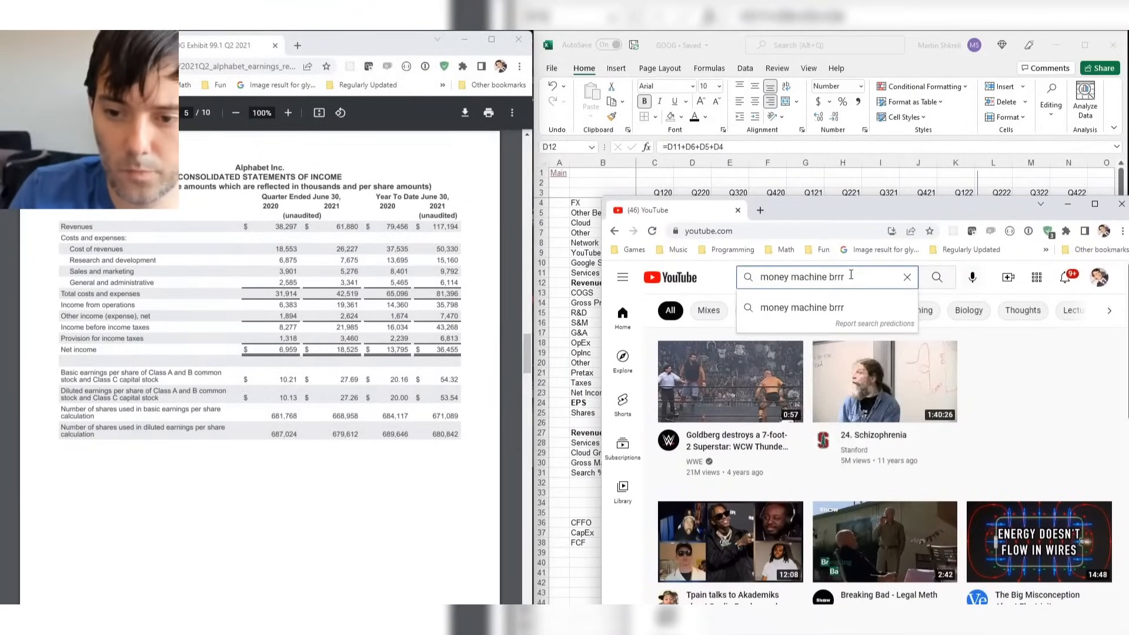
key("Return")
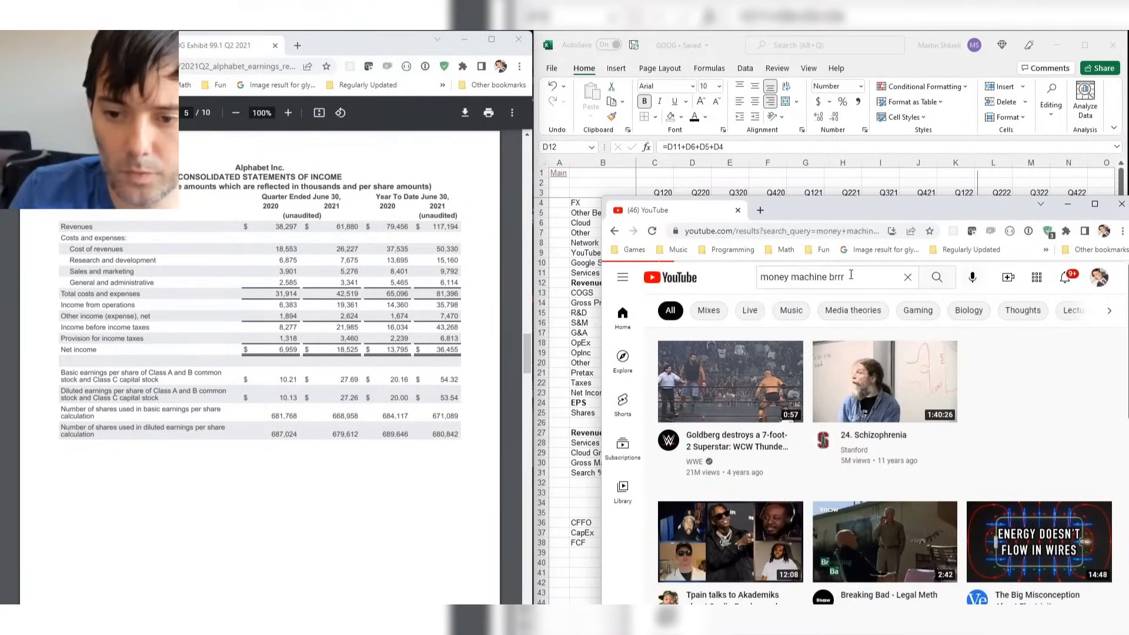
Play "Money Printer Go Brrr (the original!)", return to the results and play "money printer go brrr 1080p".
left_click(967, 353)
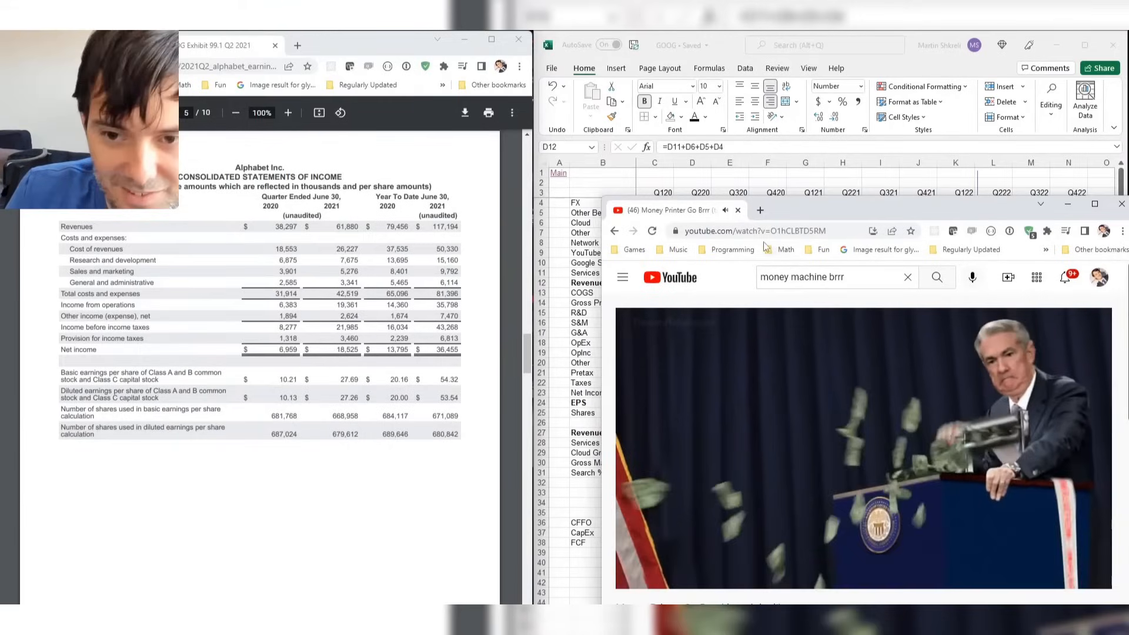
key("alt+Left")
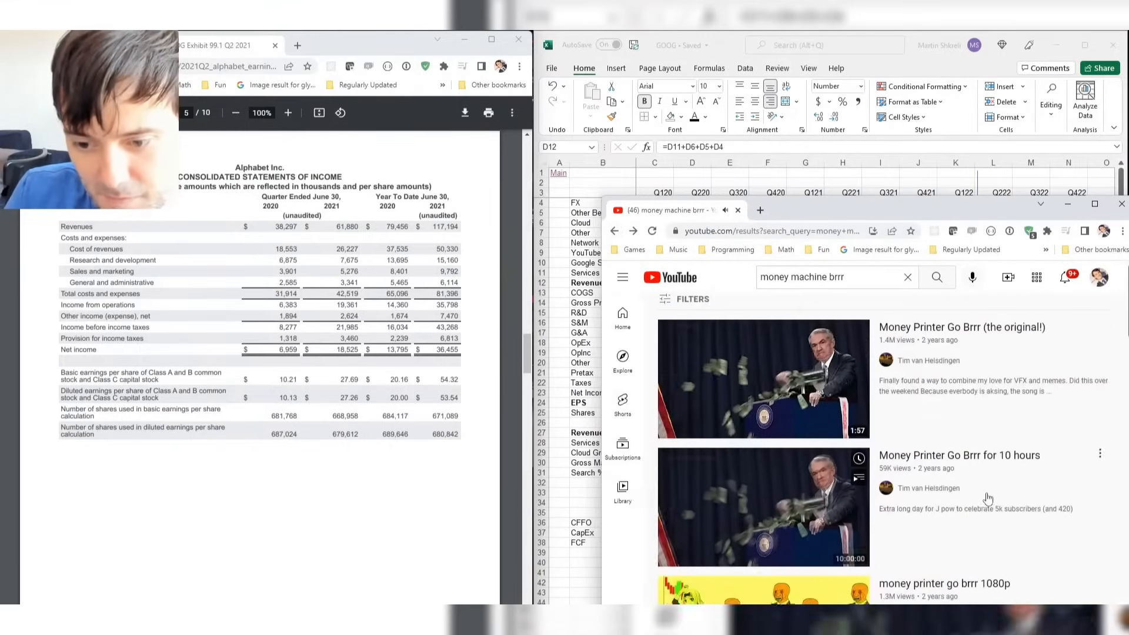
scroll(959, 422, "down", 2)
left_click(959, 422)
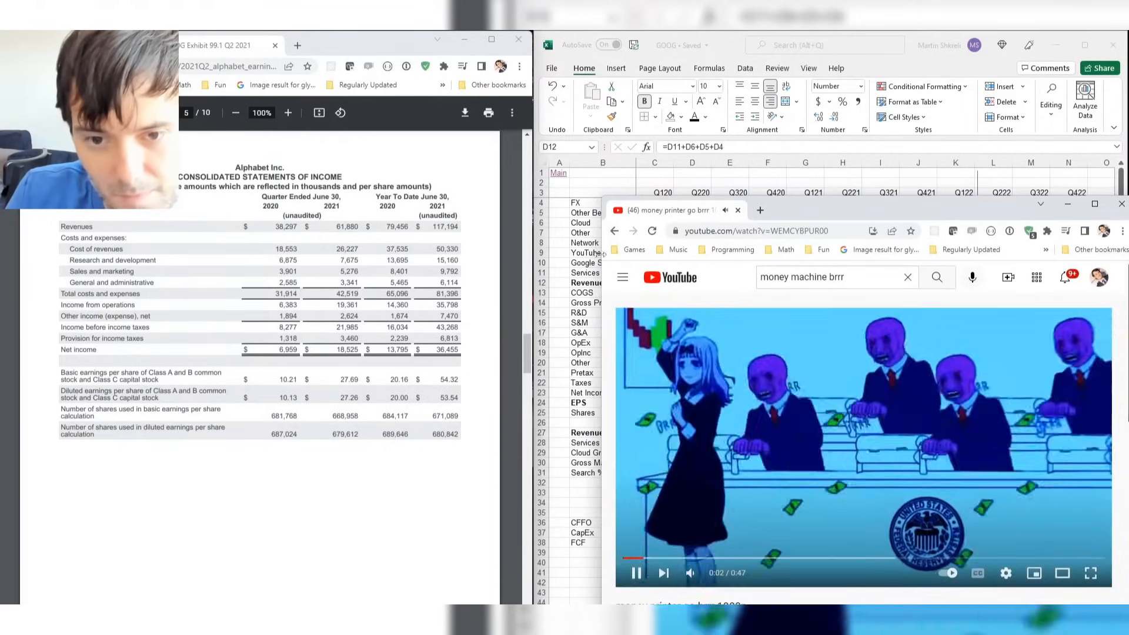
Return to the YouTube search results and close the YouTube window to get back to the spreadsheet.
left_click(616, 232)
scroll(1095, 470, "down", 3)
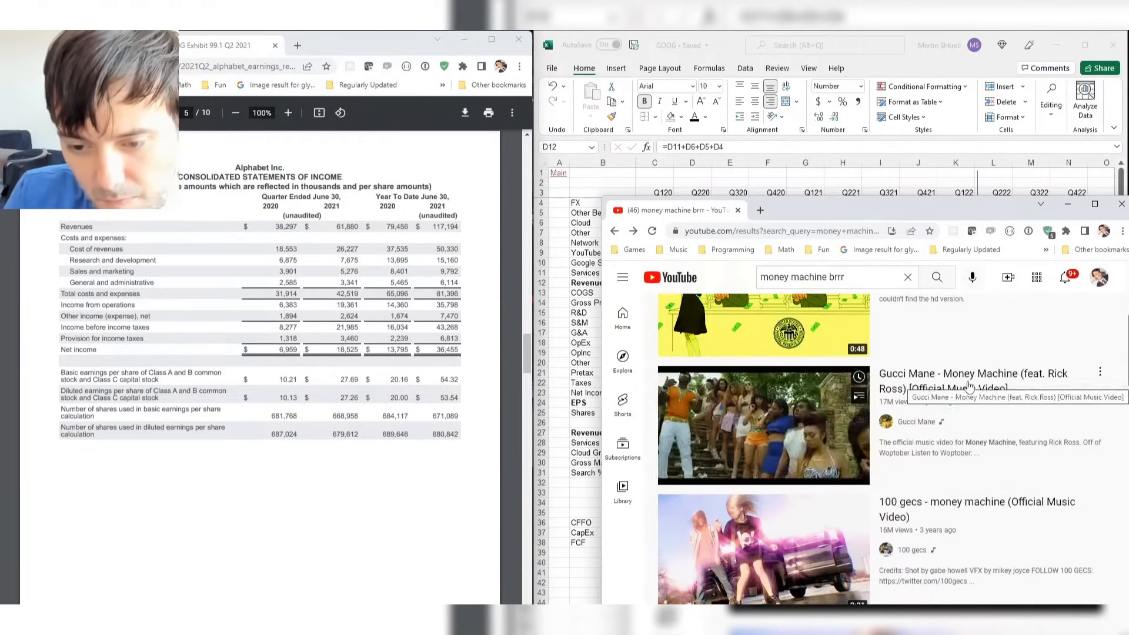
left_click(737, 211)
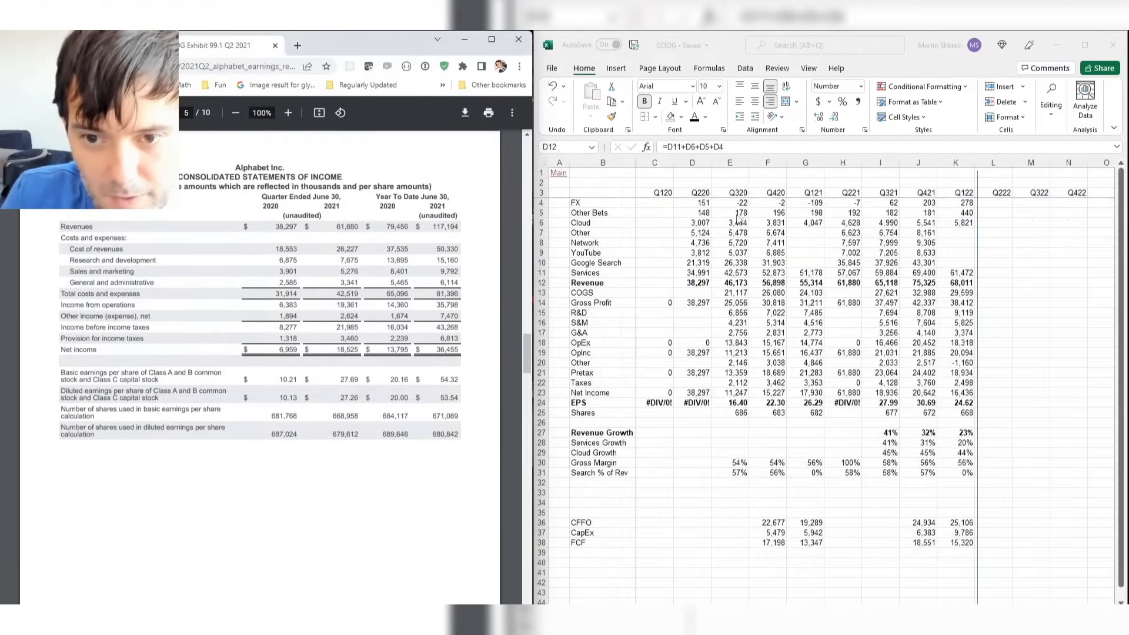
Go through the Revenue row cell by cell from Q220 to Q122 to examine the quarterly figures.
left_click(702, 283)
left_click(738, 285)
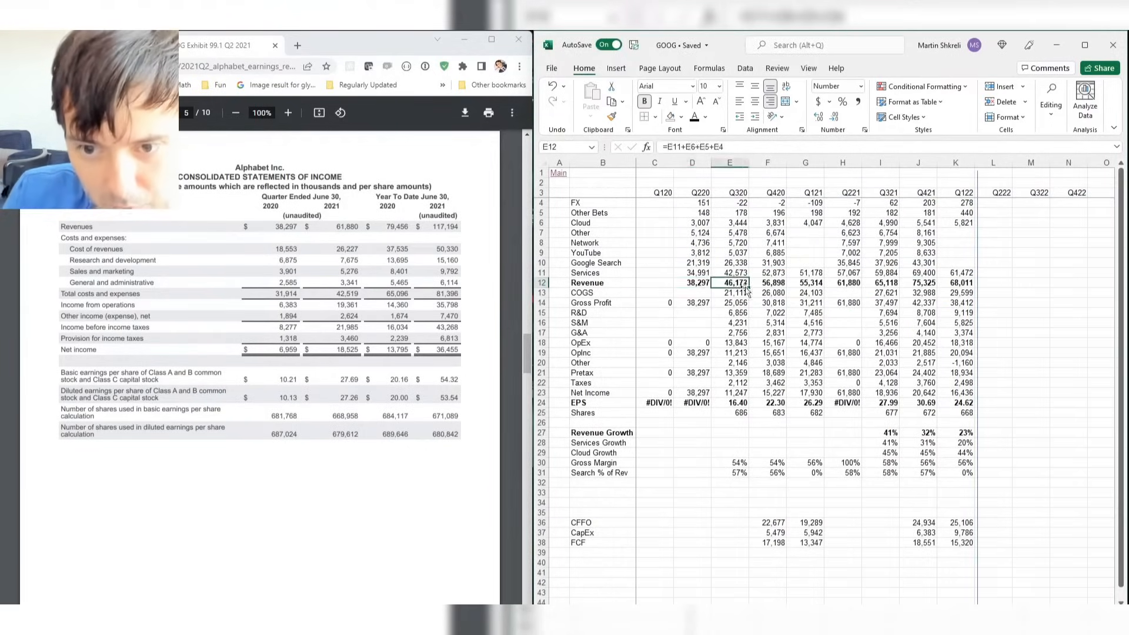
left_click(772, 286)
left_click(807, 284)
left_click(845, 284)
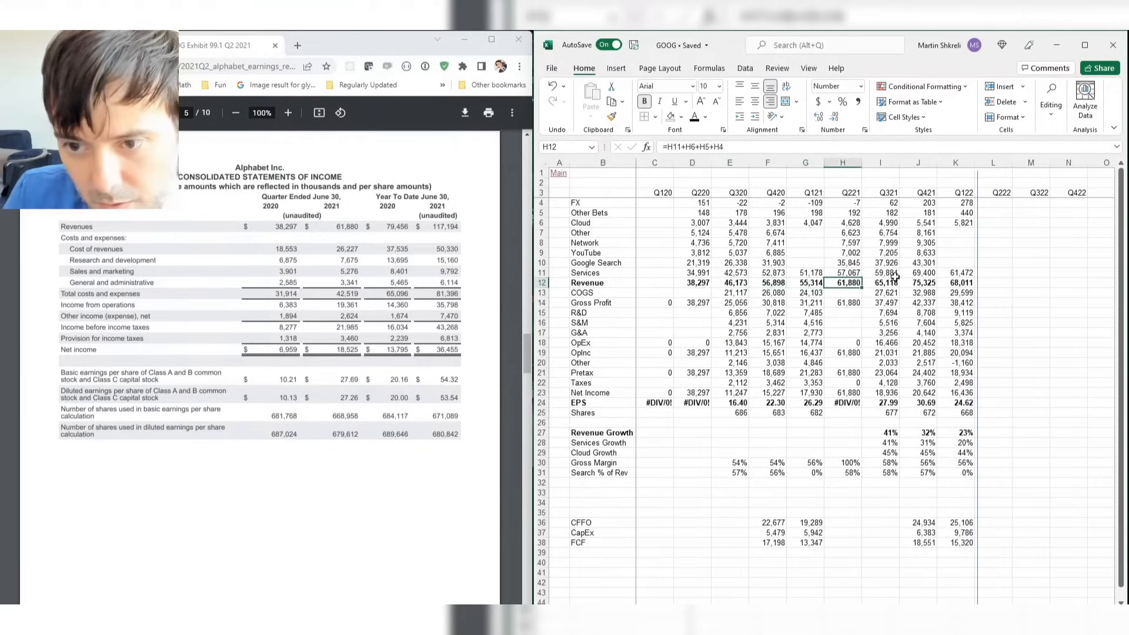
left_click(882, 283)
left_click(927, 282)
left_click(962, 283)
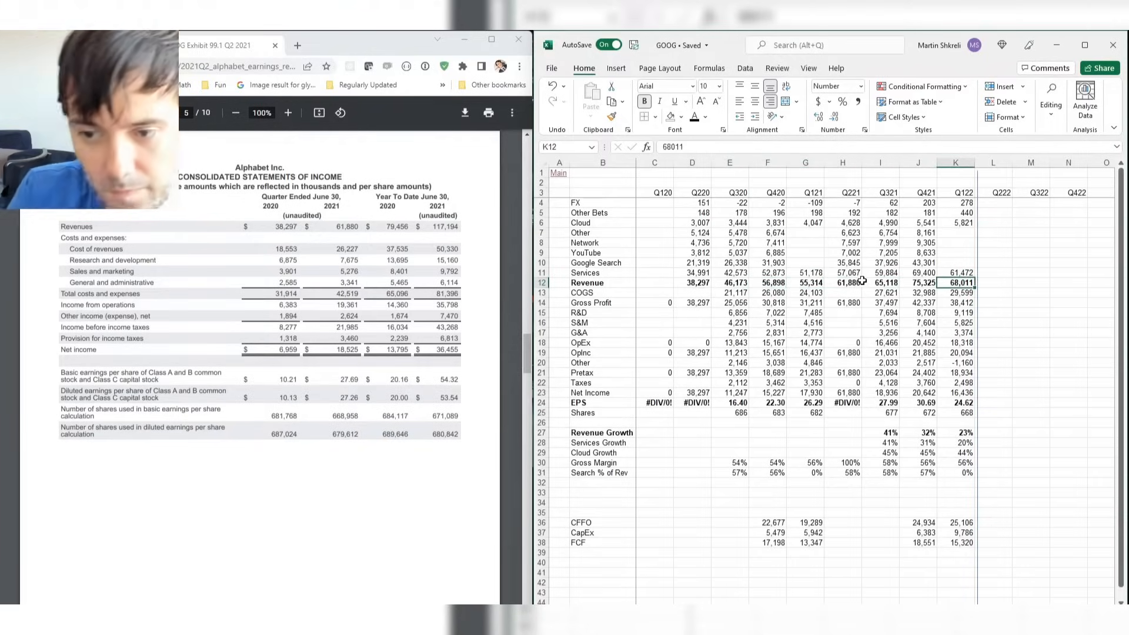
Enter 26,227 as the Q221 COGS from the Q2 2021 income statement.
key("Down")
key("Left")
key("Left")
key("Left")
key("Left")
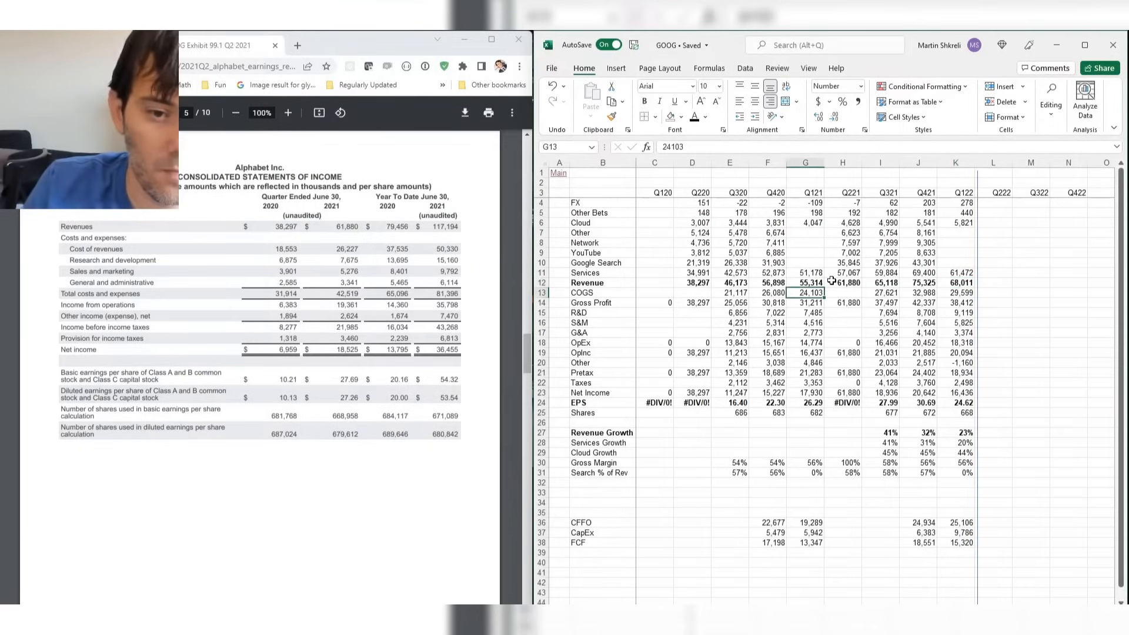
key("Right")
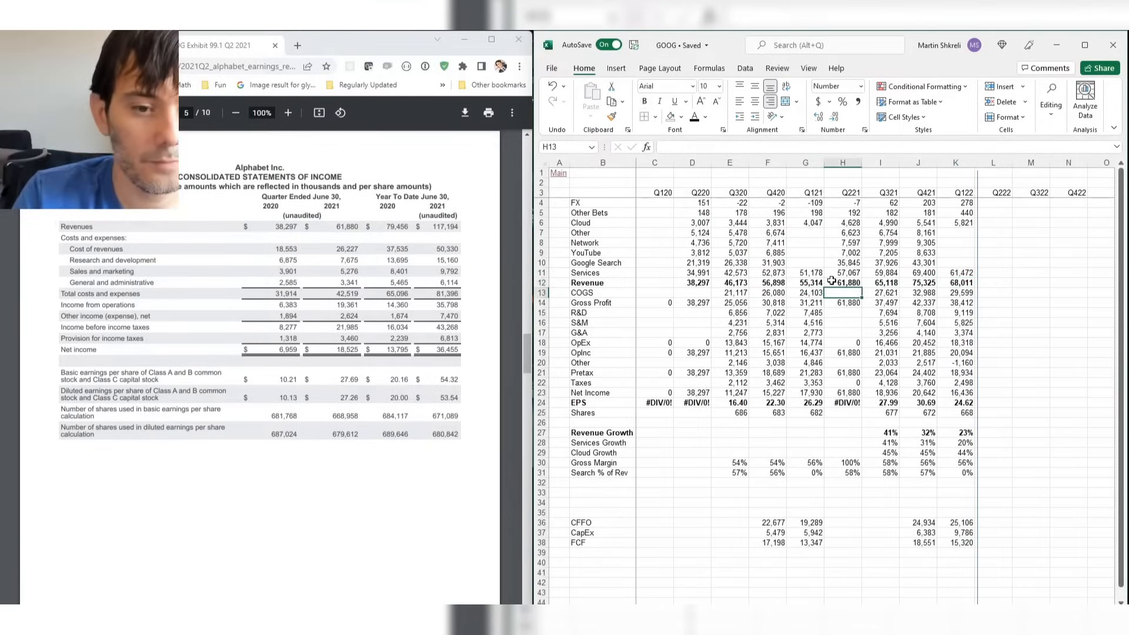
type("26,227")
key("Return")
key("Return")
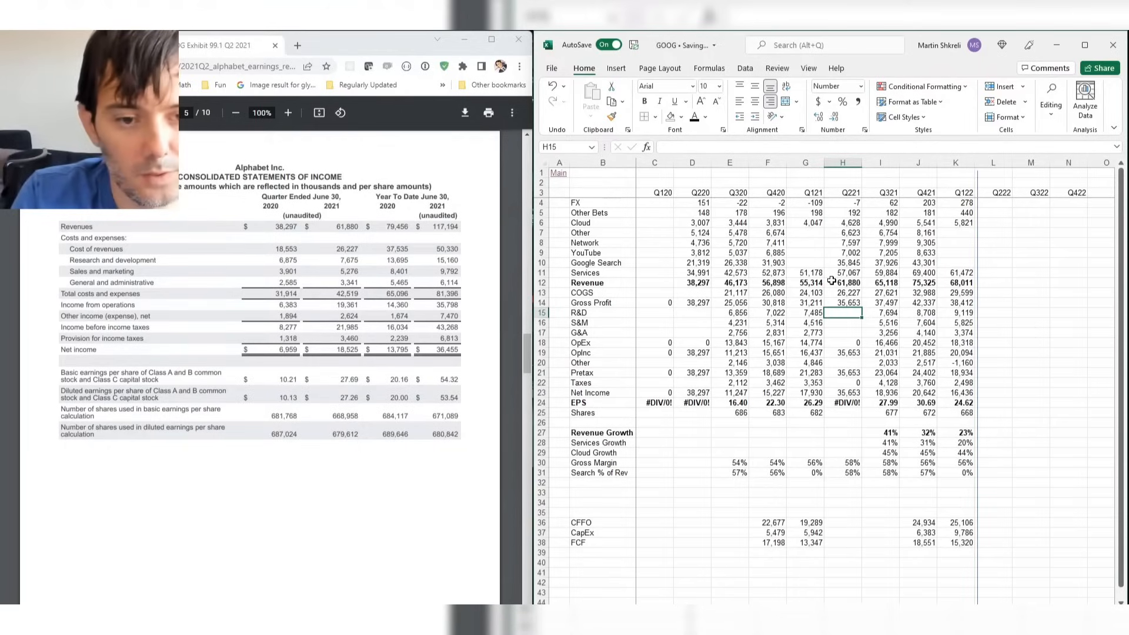
Fill in the Q221 operating expenses: R&D 7,675, S&M 5,276 and G&A 3,341.
type("7,6")
type("75")
key("Return")
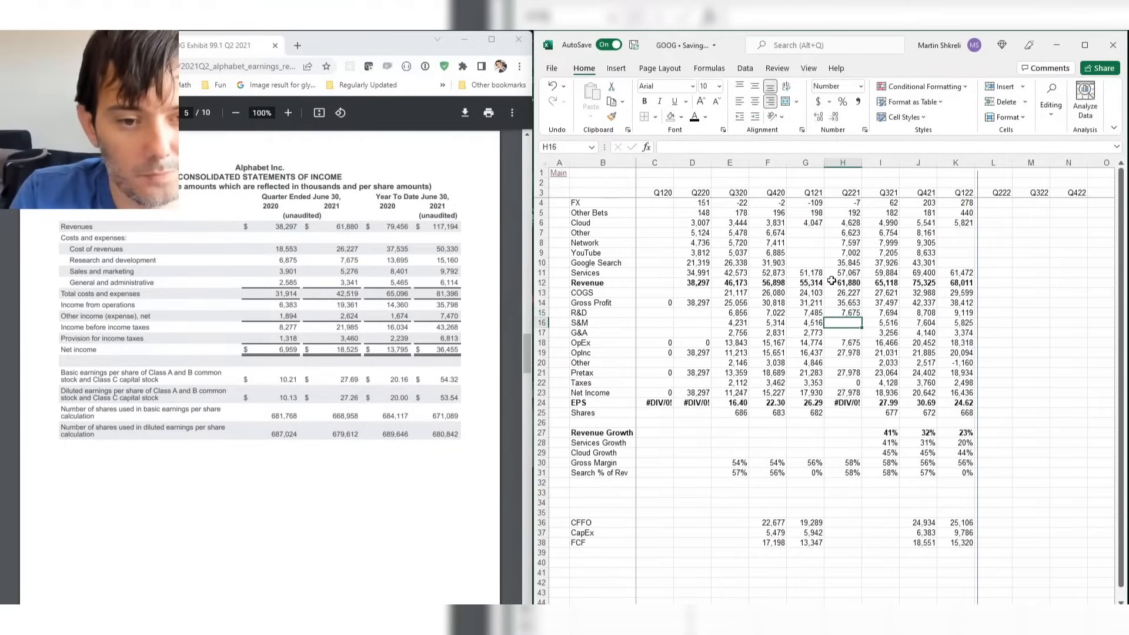
type("5276")
key("Return")
type("3341")
key("Return")
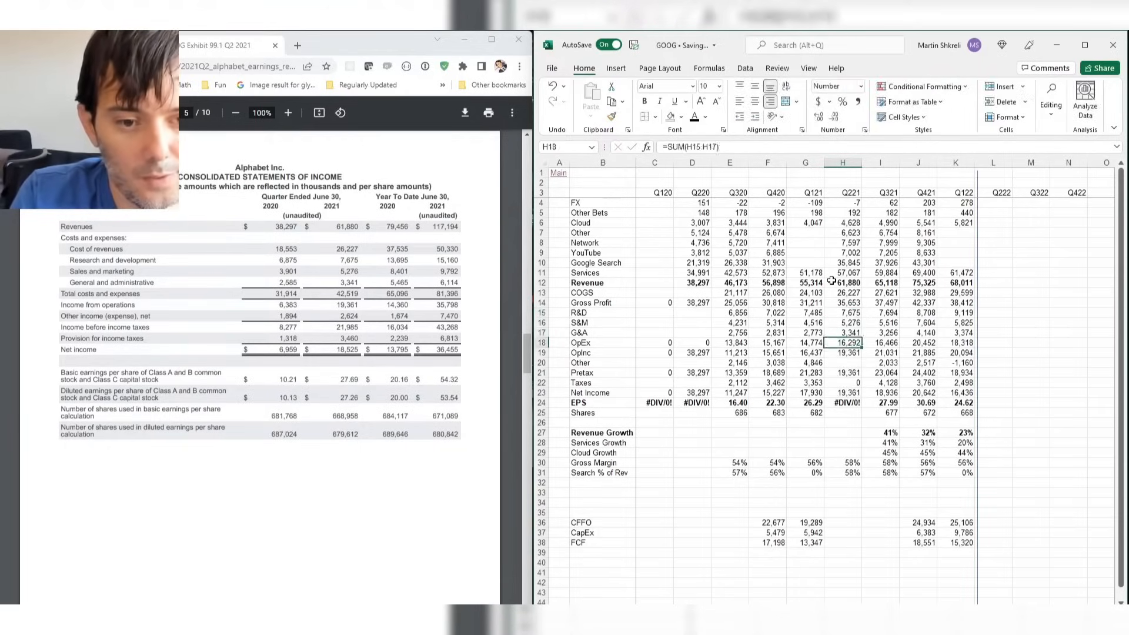
Enter the Q221 Other income as 2,264 and the Taxes as 3,460.
key("Down")
key("Down")
type("2,264")
key("Return")
key("Return")
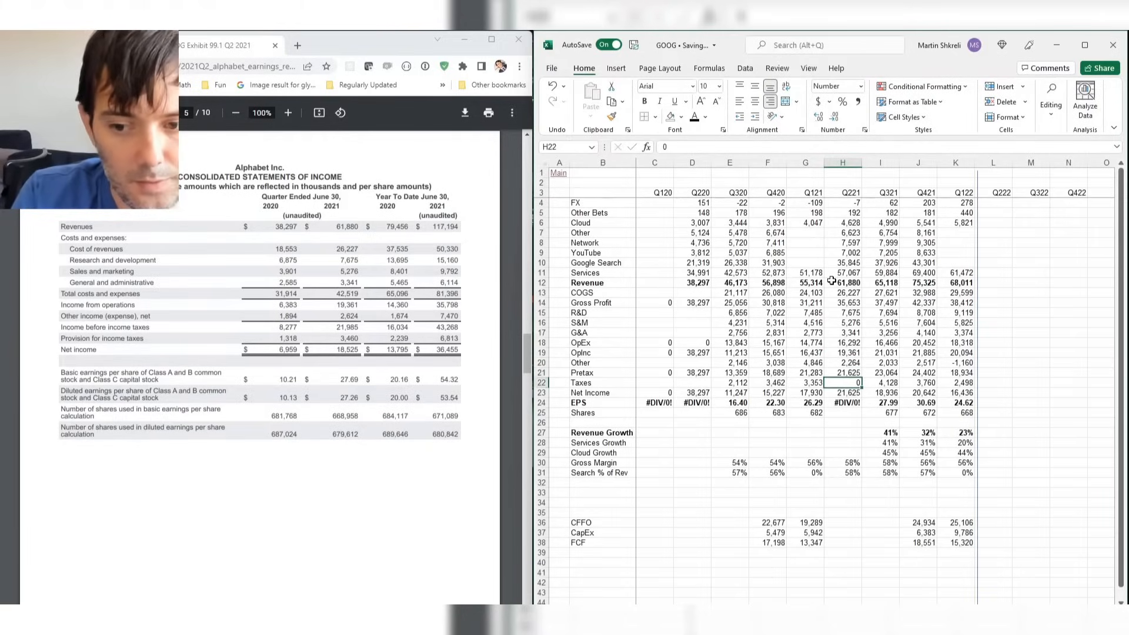
type("3460")
key("Return")
key("Return")
key("Return")
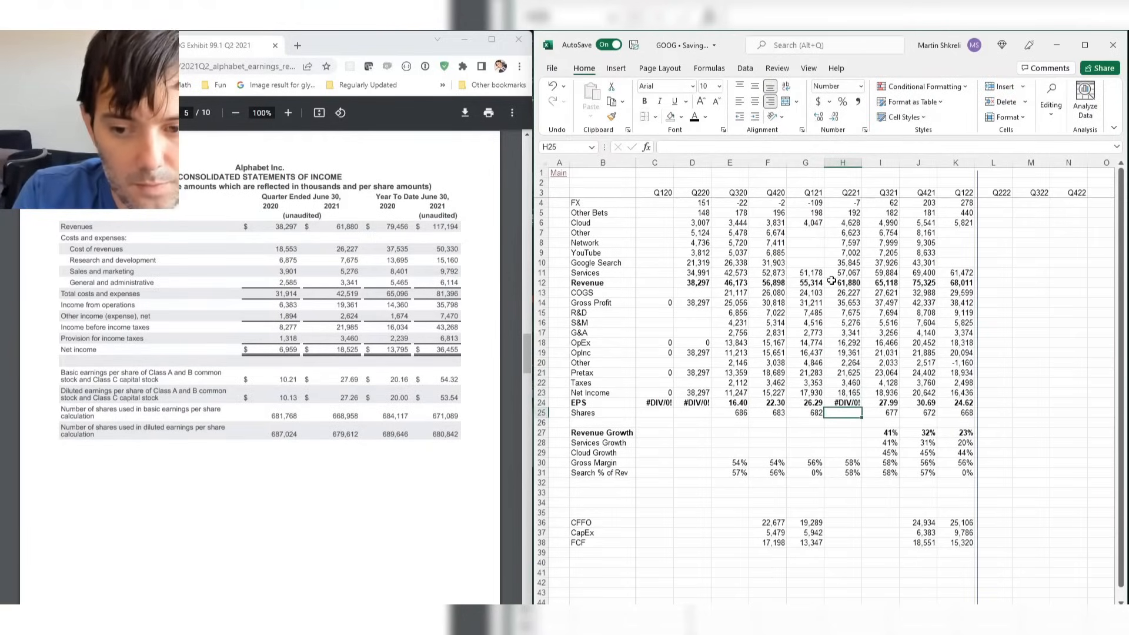
Set the Q221 Shares to 679.61.
type("6")
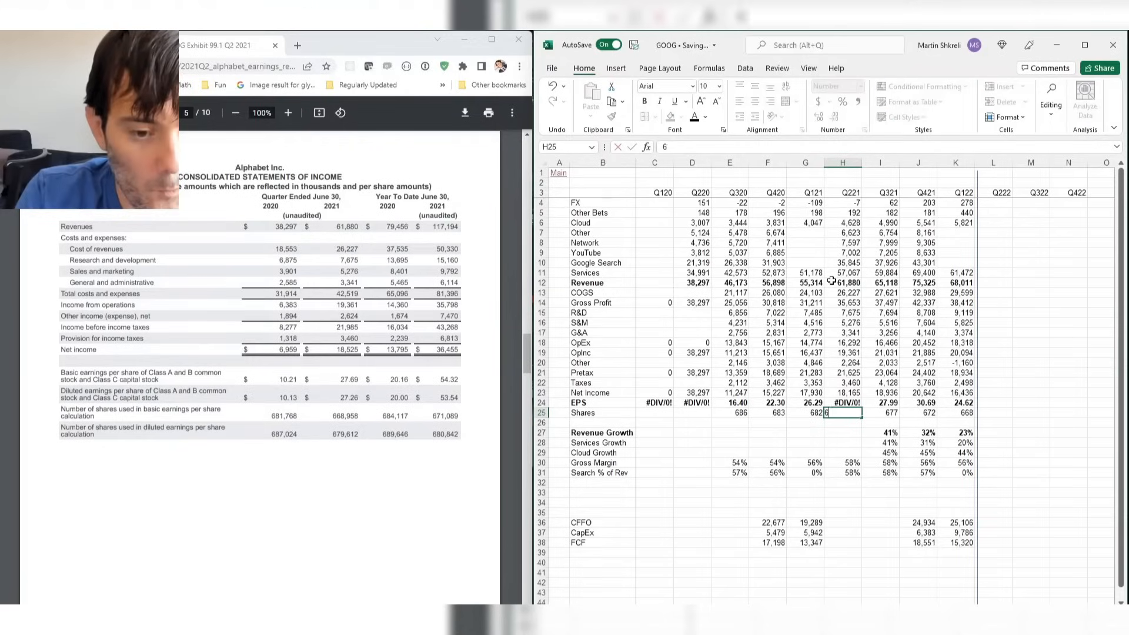
type("79.61")
key("Return")
key("Return")
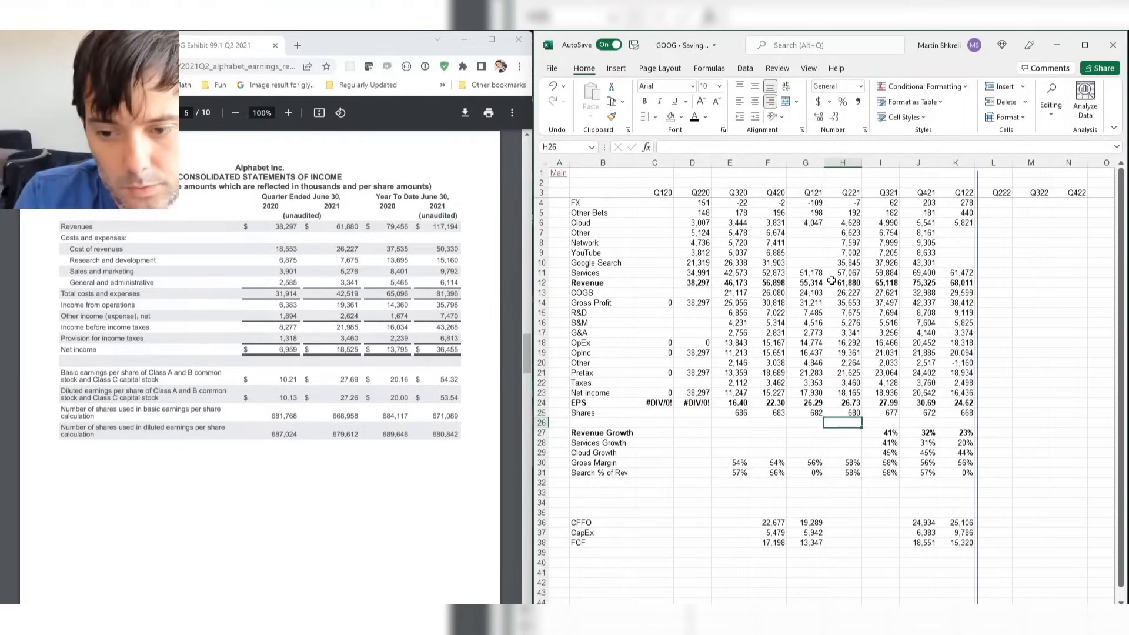
Copy the Revenue, Services and Cloud Growth formulas from Q321 into Q221.
key("Right")
key("shift+Down")
key("shift+Down")
key("ctrl+c")
key("Left")
key("ctrl+v")
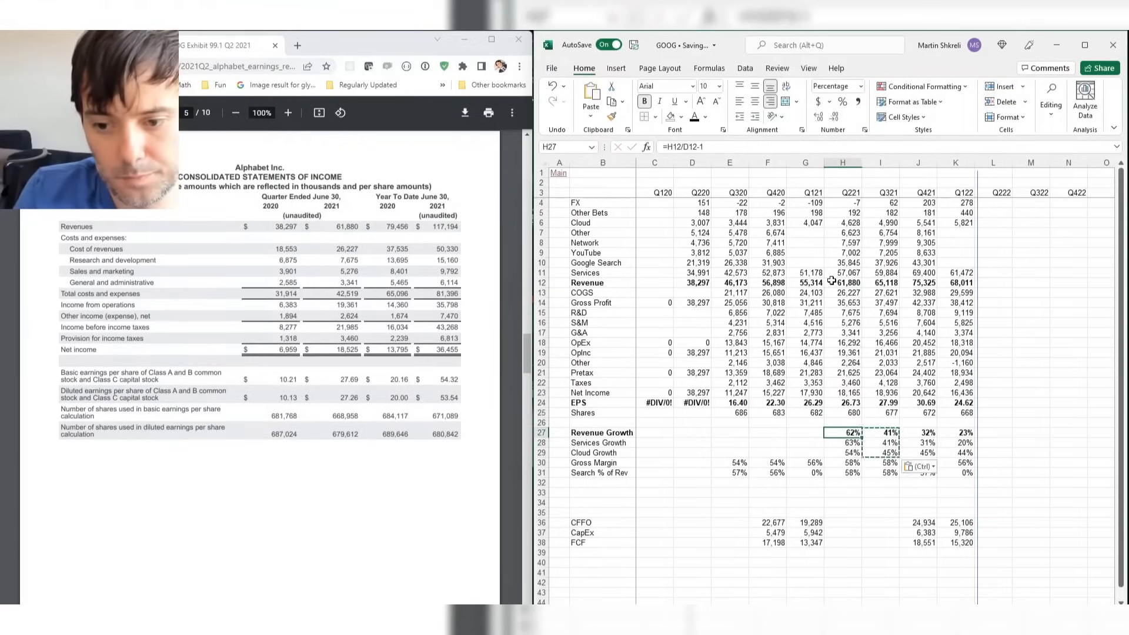
Enter 18,553 as the Q220 COGS.
key("Left")
key("Left")
key("Left")
key("Left")
key("Left")
key("Up")
key("Up")
key("Up")
key("Up")
key("Up")
key("Up")
key("Up")
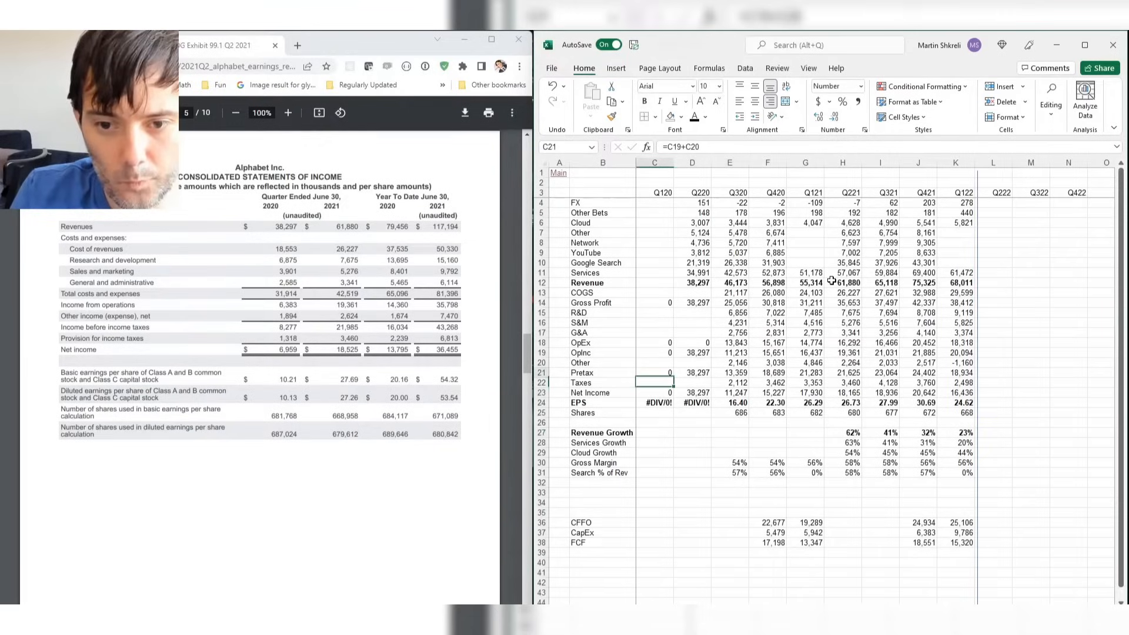
key("Left")
key("Up")
key("Right")
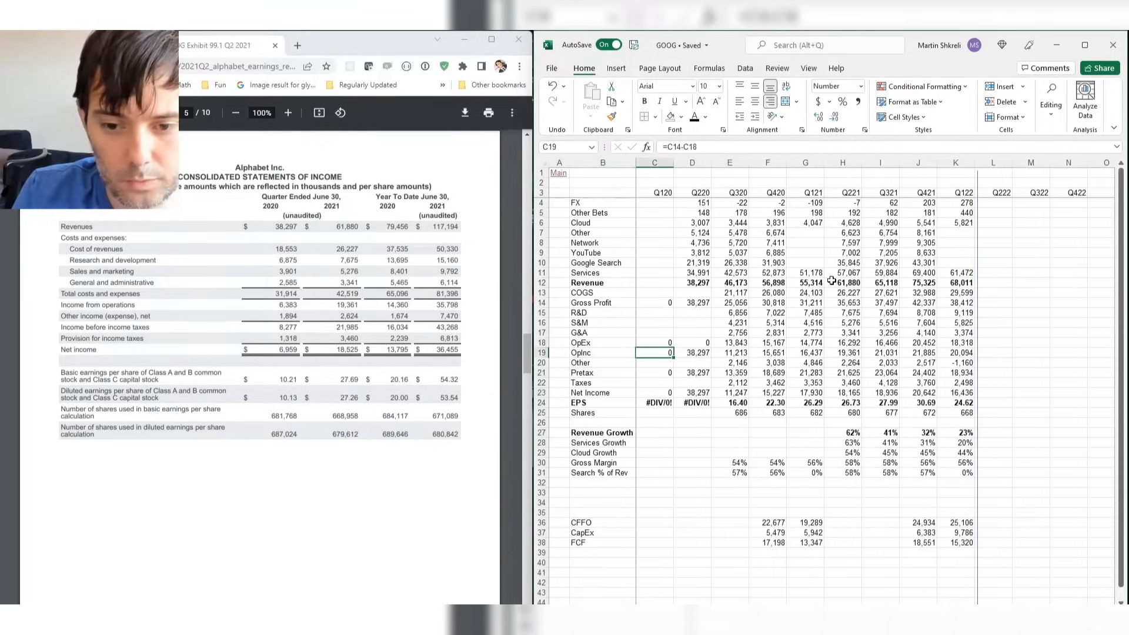
key("Up")
key("Right")
key("Up")
key("Up")
key("Up")
key("Up")
key("Up")
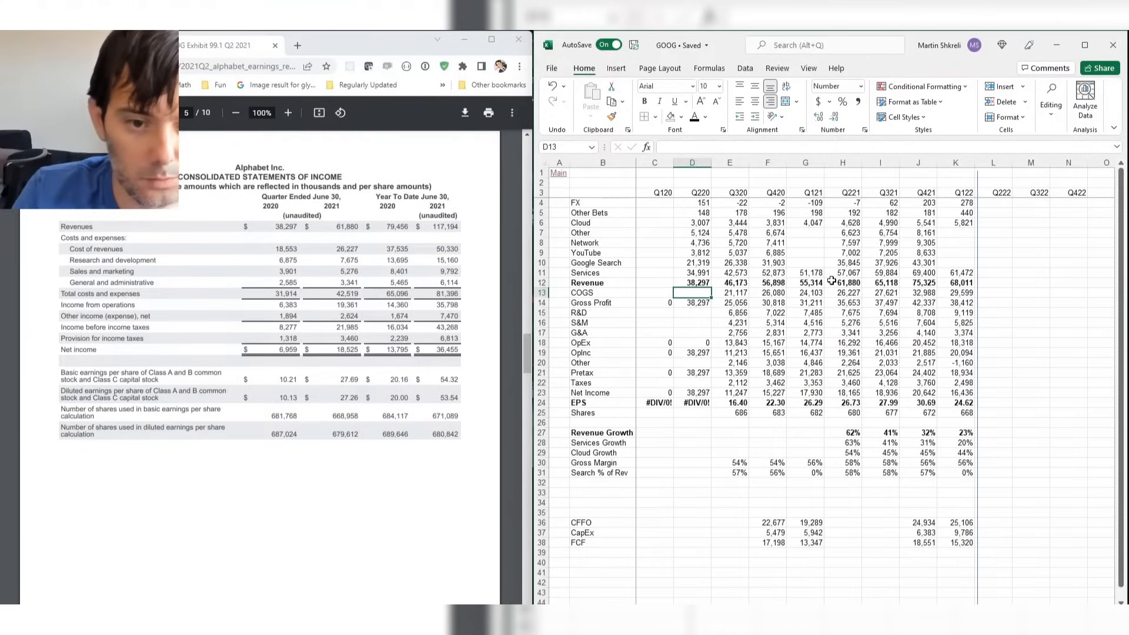
type("18553")
key("Return")
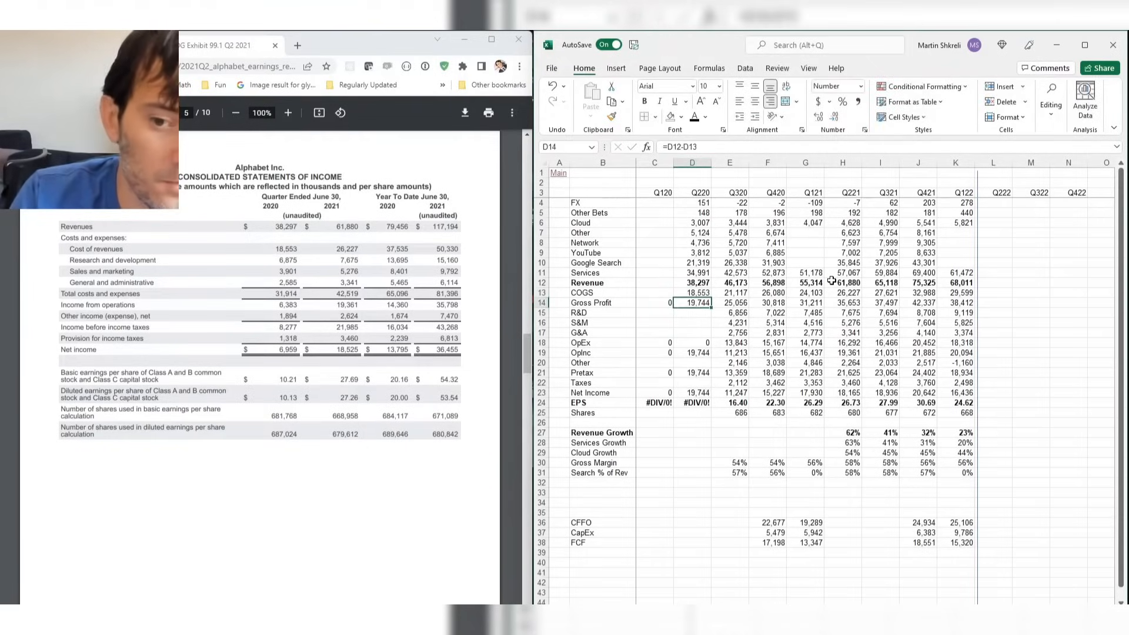
Fill in the Q220 operating expenses: R&D 6,875, S&M 3,901 and G&A 2,585.
key("Down")
type("6875")
key("Return")
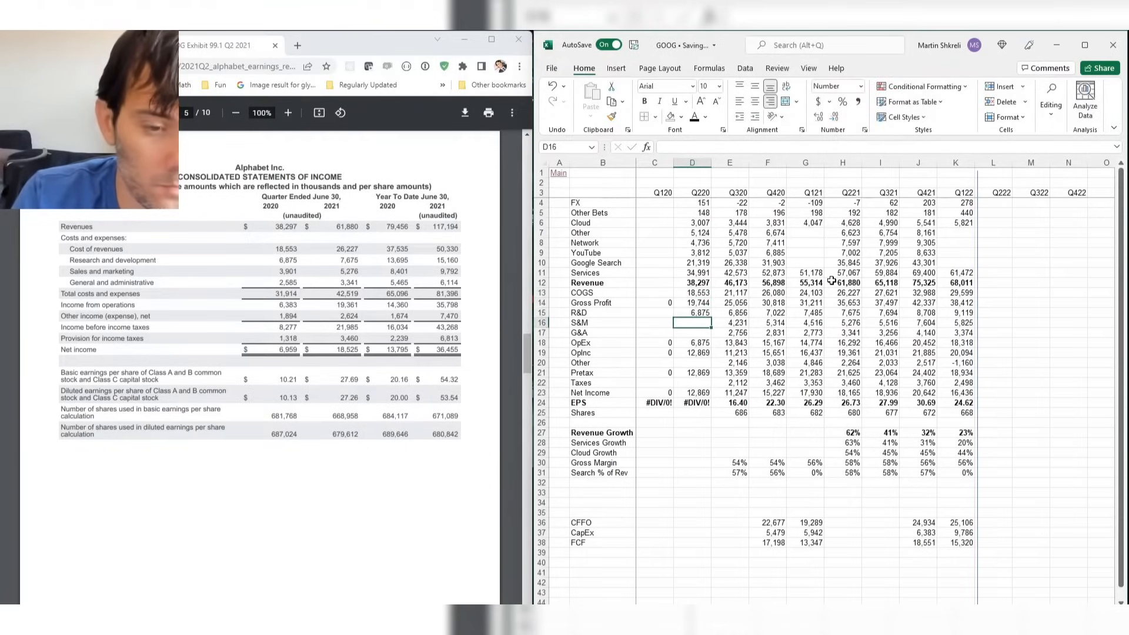
type("3901")
key("Return")
type("2585")
key("Return")
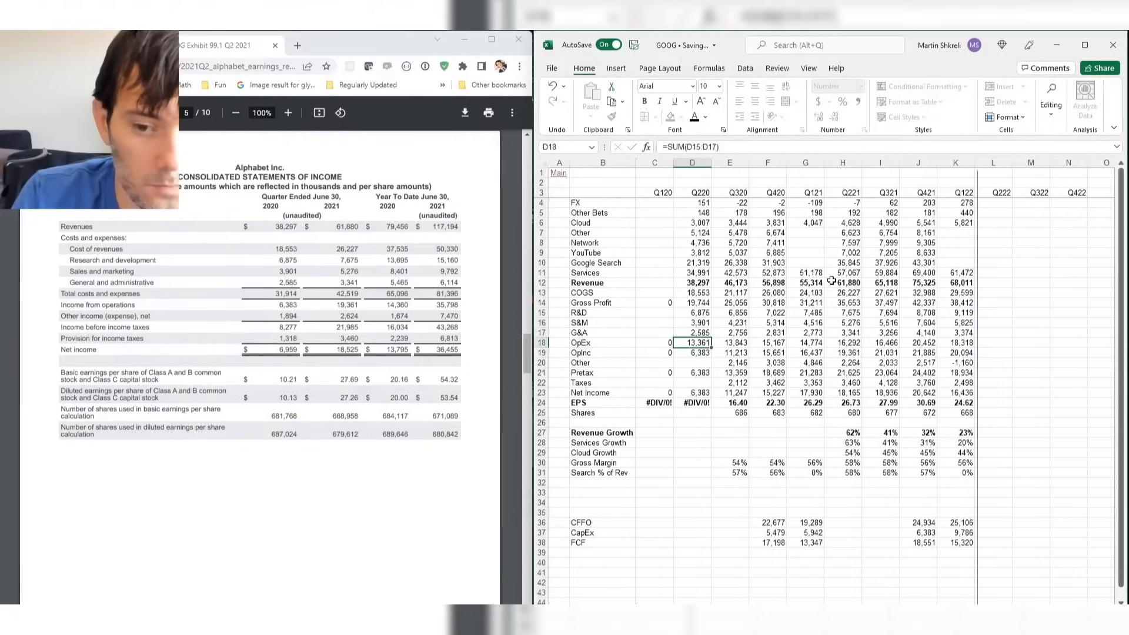
Enter the Q220 Other income as 1,894 and the Taxes as 1,318.
key("Down")
key("Down")
type("1894")
key("Return")
key("Down")
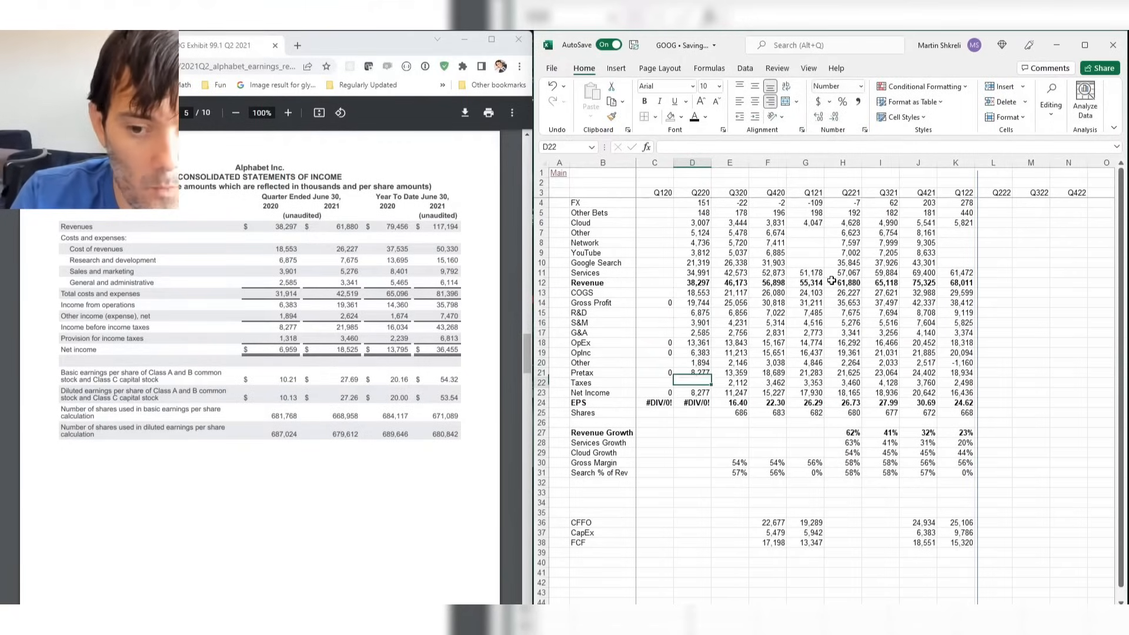
type("1318")
key("Return")
Set the Q220 Shares to 687.0.
key("Down")
key("Down")
type("38")
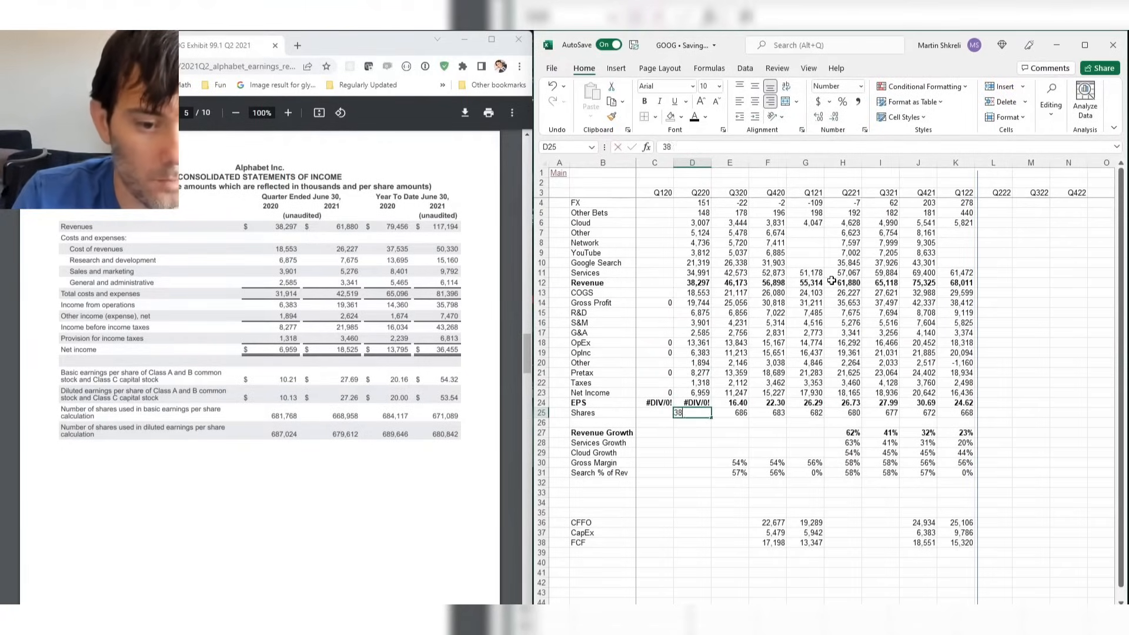
key("BackSpace")
key("BackSpace")
type("6")
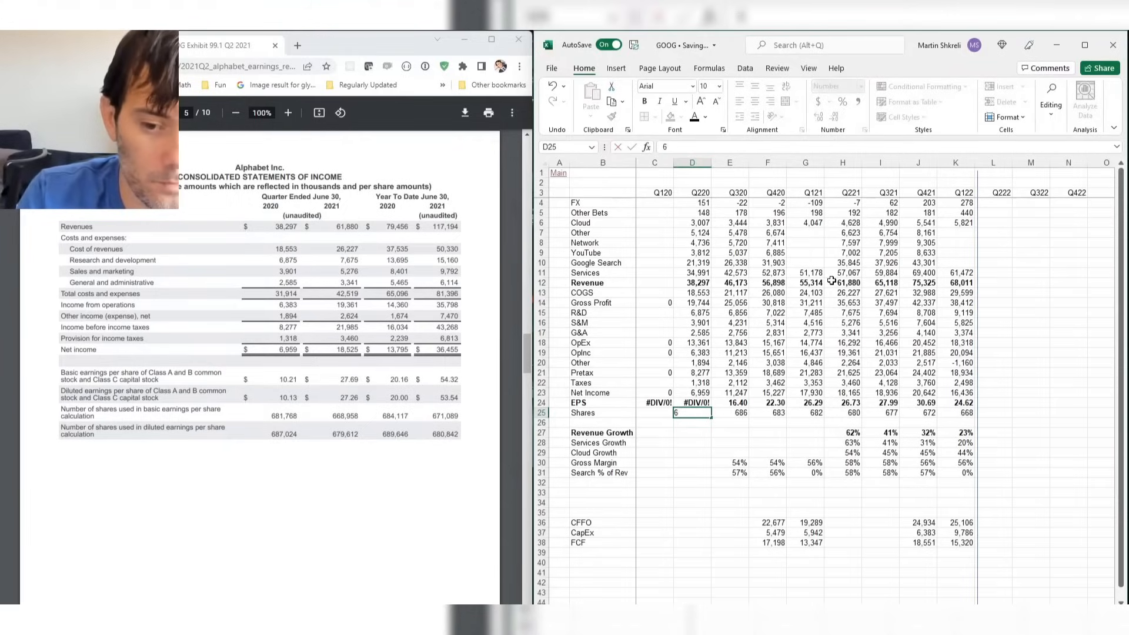
type("87.0")
key("Return")
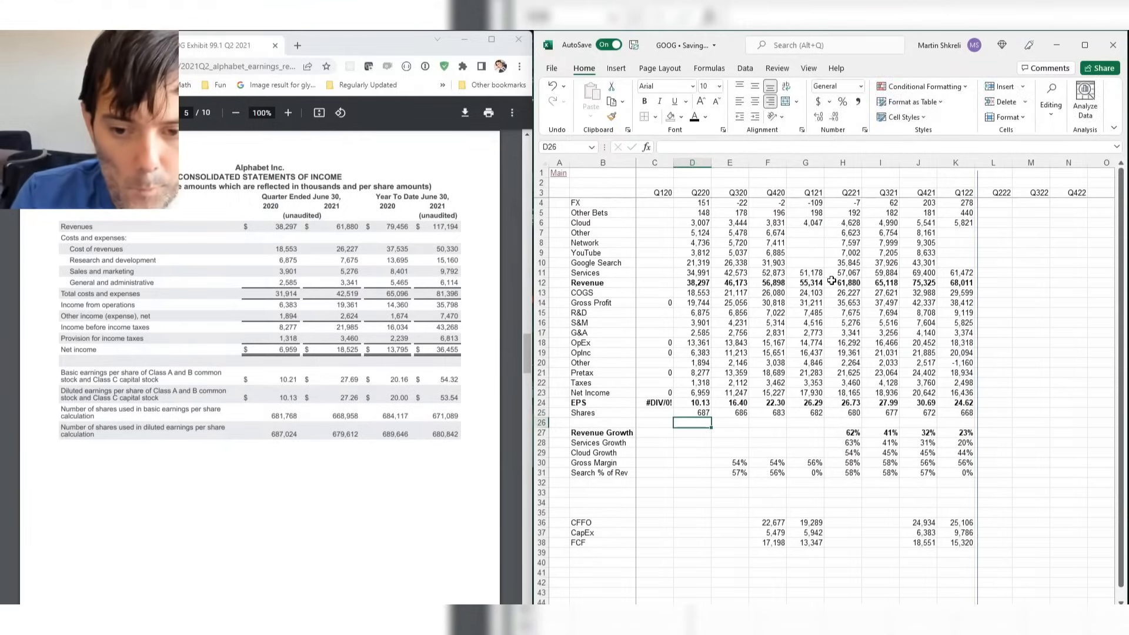
Copy the Gross Margin and Search % of Rev formulas from Q320 into Q220.
key("Right")
key("Down")
key("Down")
key("Down")
key("Down")
key("shift+Down")
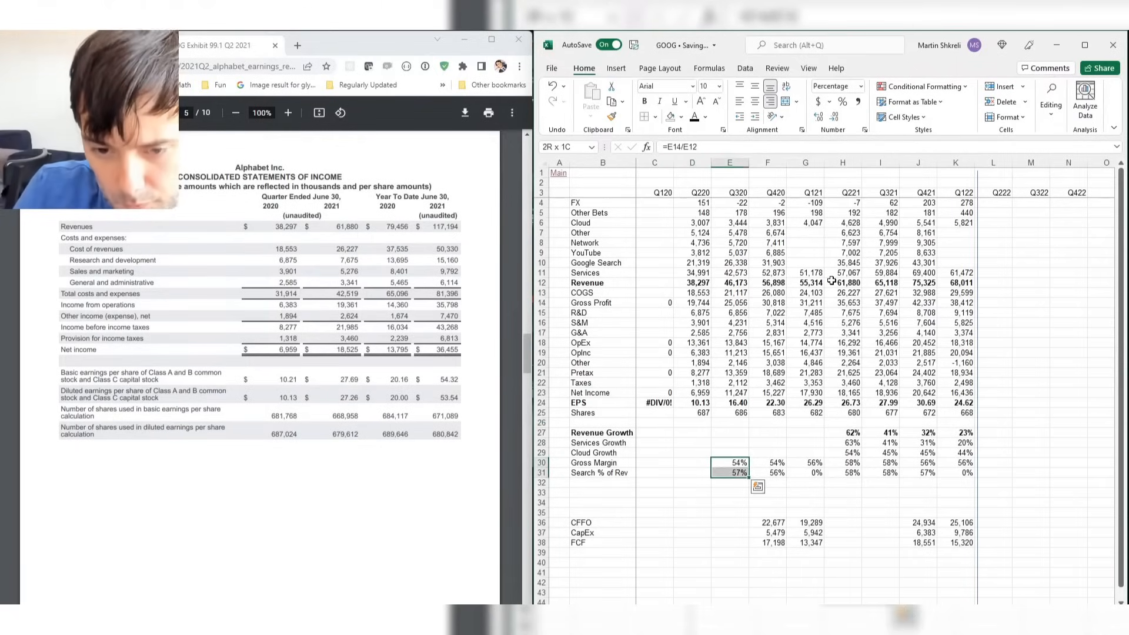
key("ctrl+c")
key("shift+Left")
key("Return")
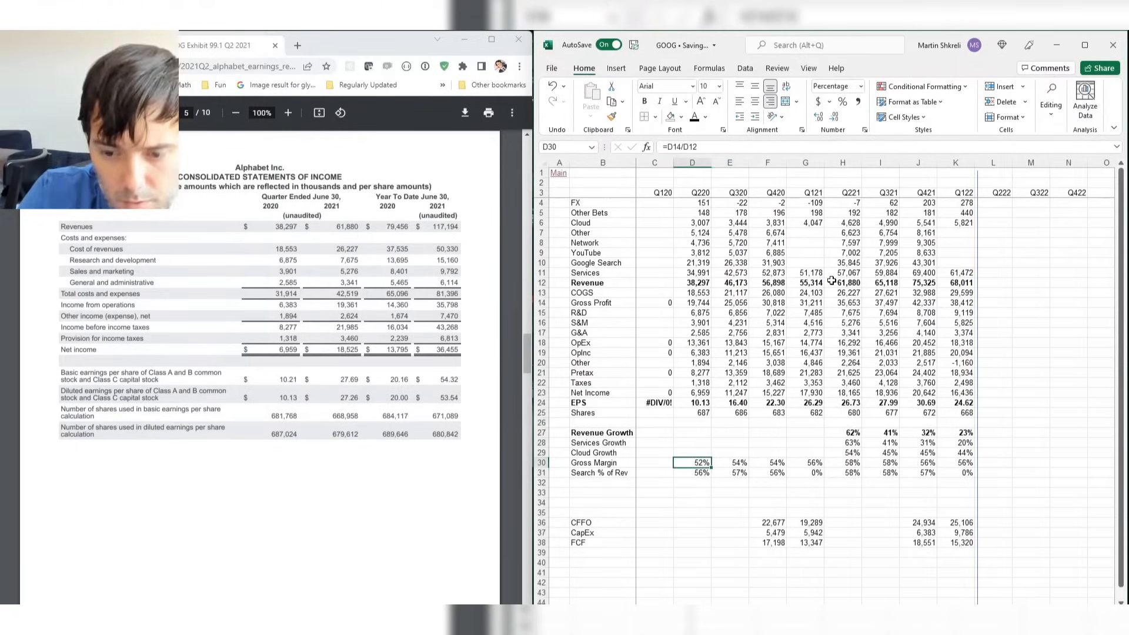
Close the Q2 2021 release and open the Q1 2022 press release at its revenue breakdown table.
key("alt+Tab")
key("ctrl+w")
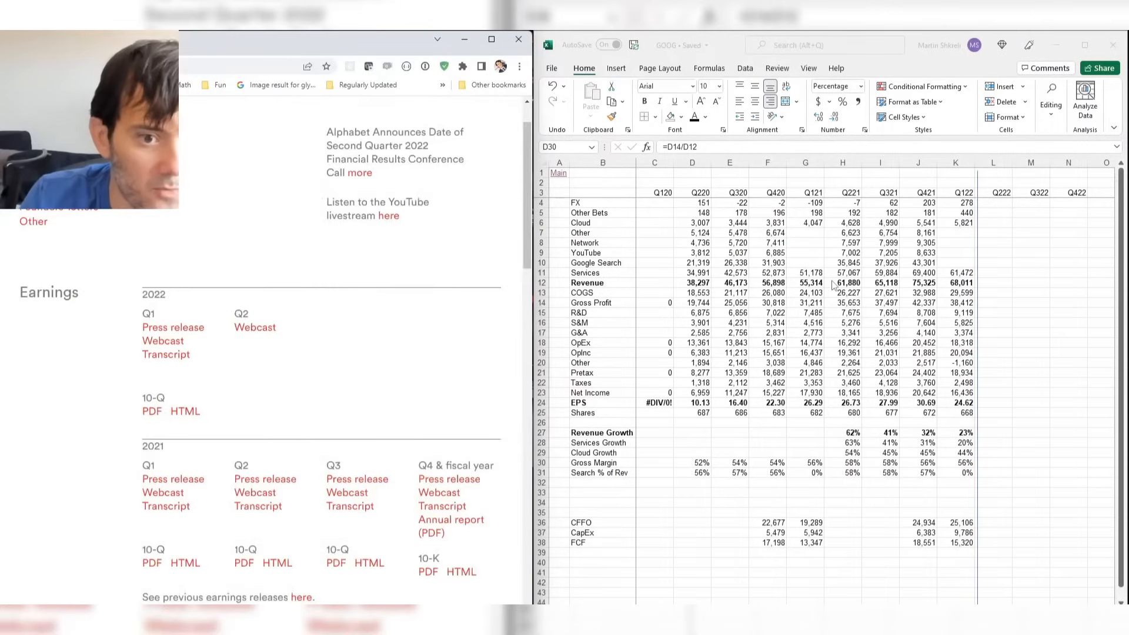
scroll(134, 439, "up", 1)
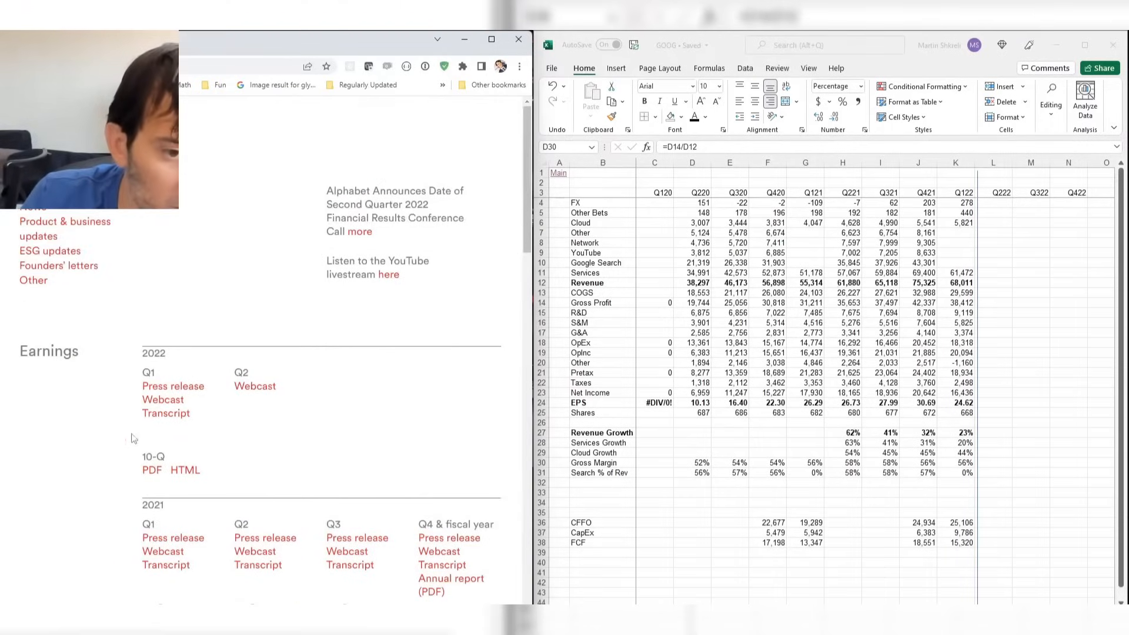
left_click(186, 389)
scroll(313, 303, "down", 10)
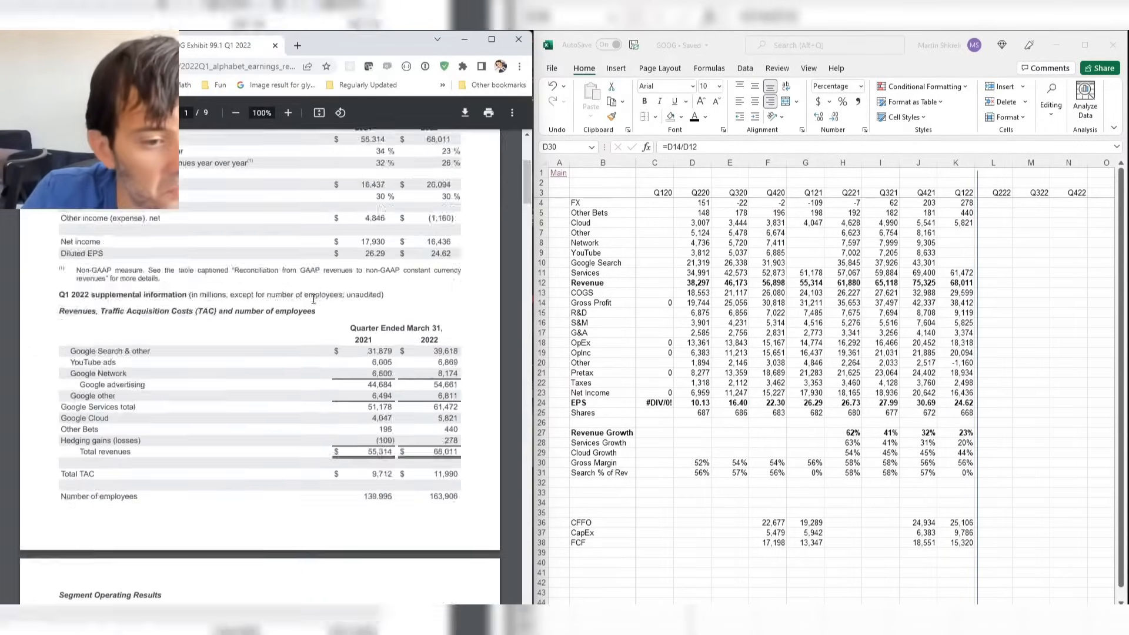
scroll(313, 304, "up", 4)
Enter 39,618 as the Q122 Google Search revenue in the spreadsheet.
key("alt+Tab")
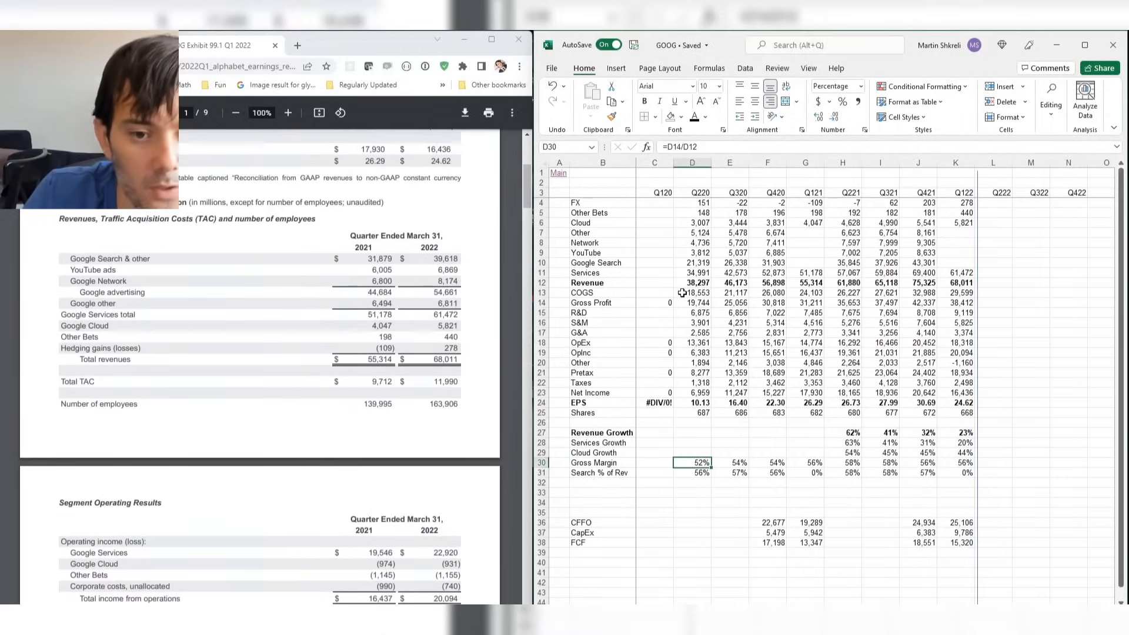
key("Right")
key("Right")
key("Right")
key("Right")
key("Right")
key("Right")
key("Right")
key("Up")
key("Up")
key("Up")
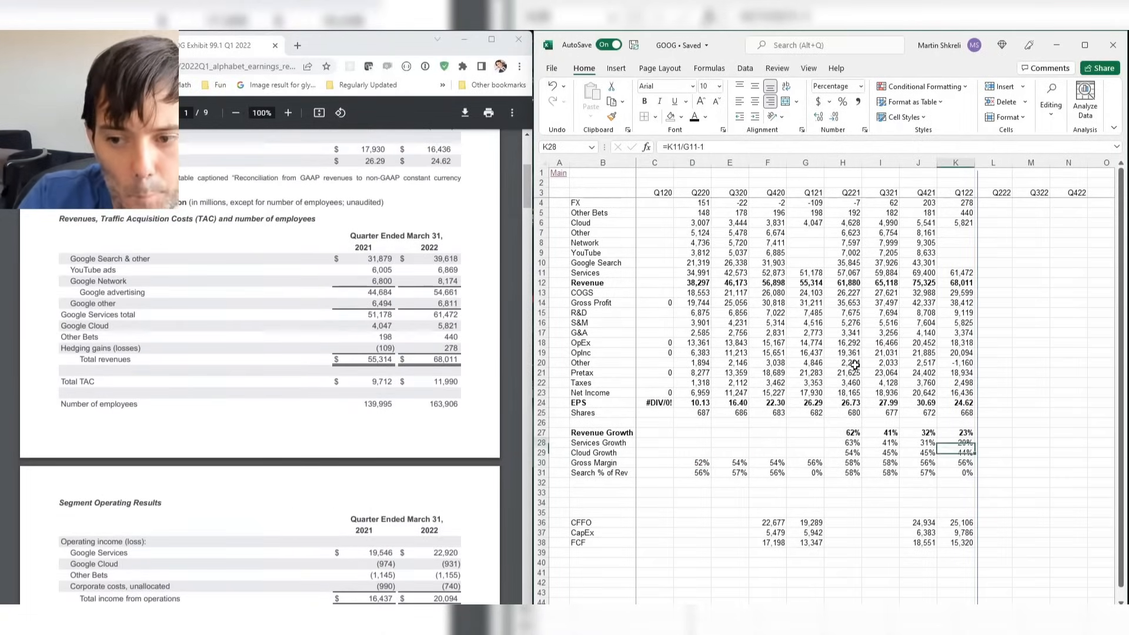
key("Up")
key("Up")
key("Up")
key("Up")
key("Up")
key("Up")
key("Up")
key("Up")
key("Up")
key("Up")
key("Up")
key("Up")
key("Up")
key("Up")
key("Up")
key("Up")
key("Up")
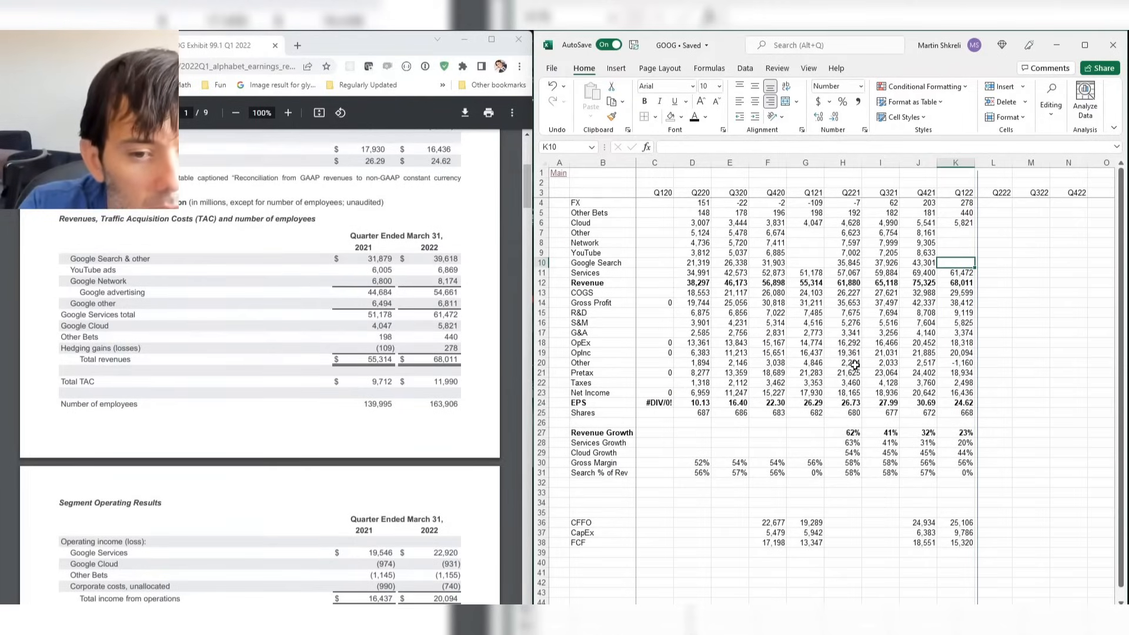
type("3916")
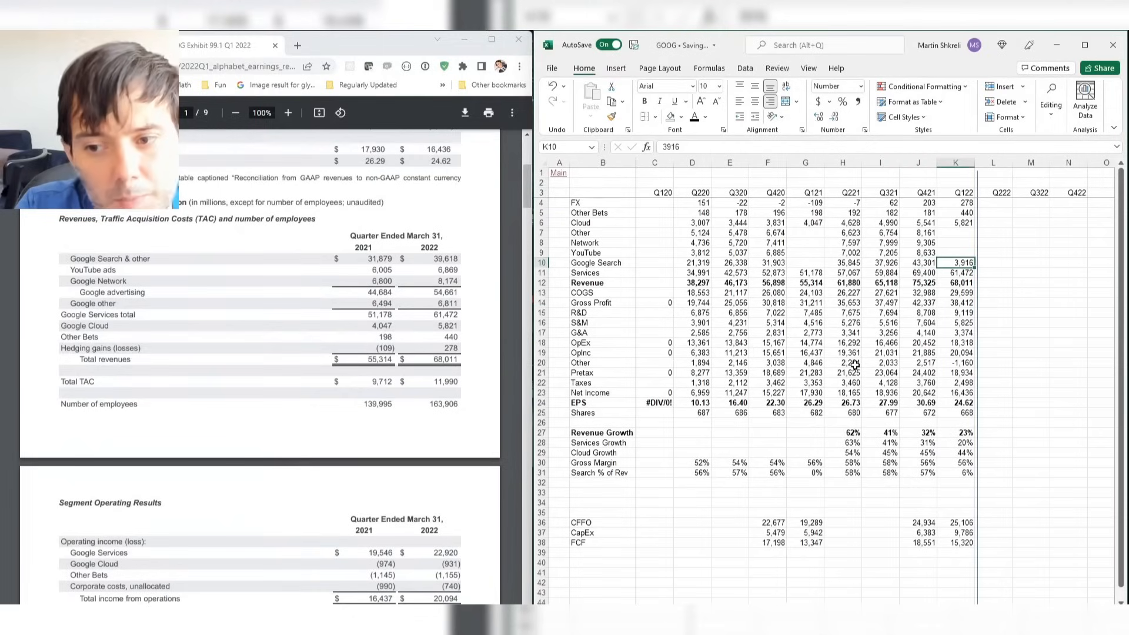
Enter 31,879 as the Q121 Google Search revenue in the spreadsheet.
key("Left")
key("Left")
key("Left")
key("Left")
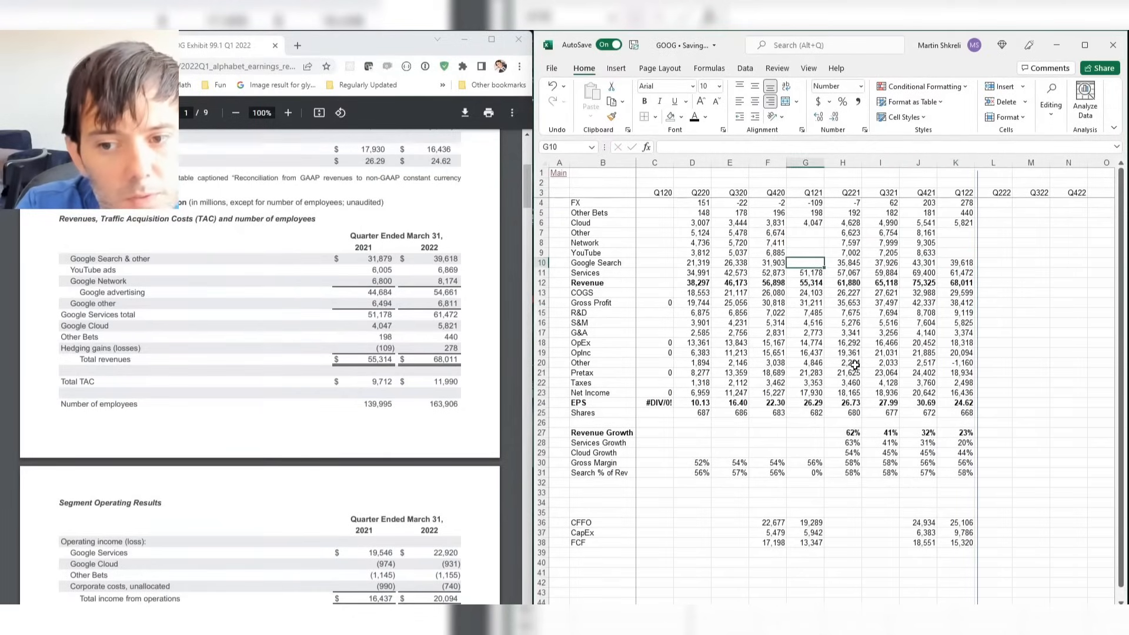
type("31,")
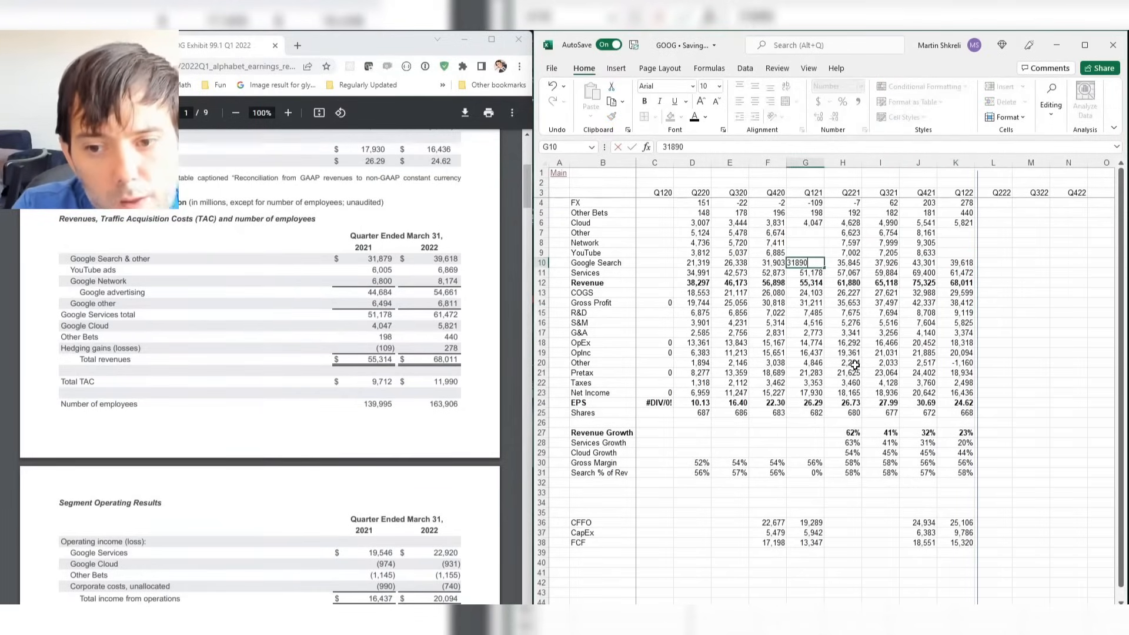
type("87")
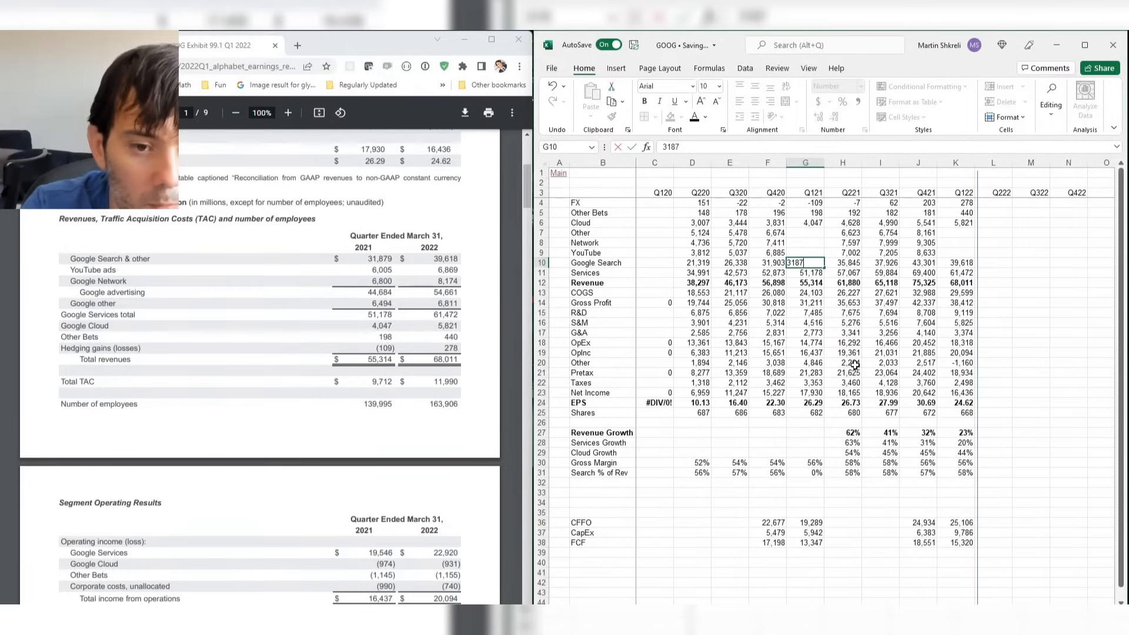
type("9")
key("Return")
Enter 6,005 in the Q122 cell of the YouTube revenue row.
key("Up")
key("Up")
key("Right")
key("Right")
key("Right")
key("Right")
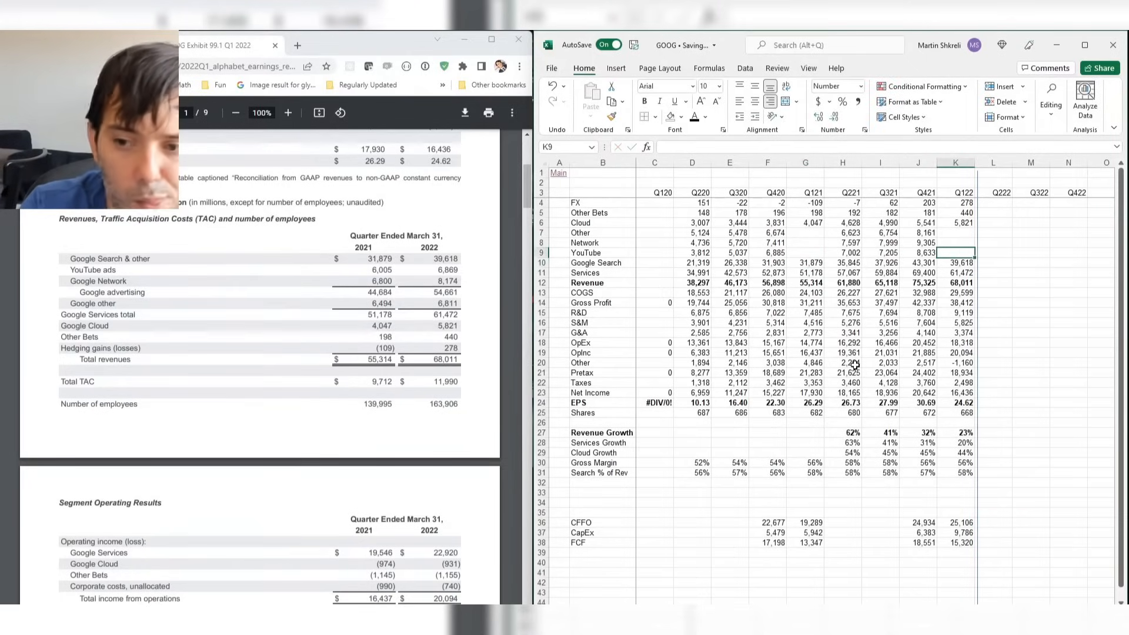
type("6005")
Enter 6,005 as the Q121 YouTube revenue.
key("Left")
key("Left")
key("Left")
key("Left")
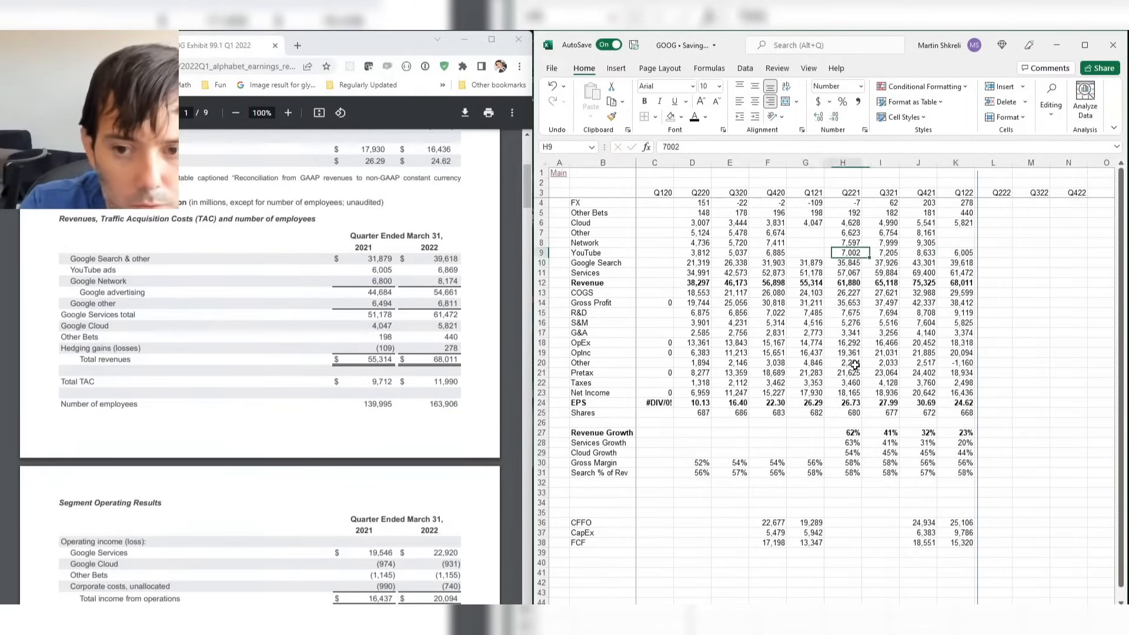
type("68")
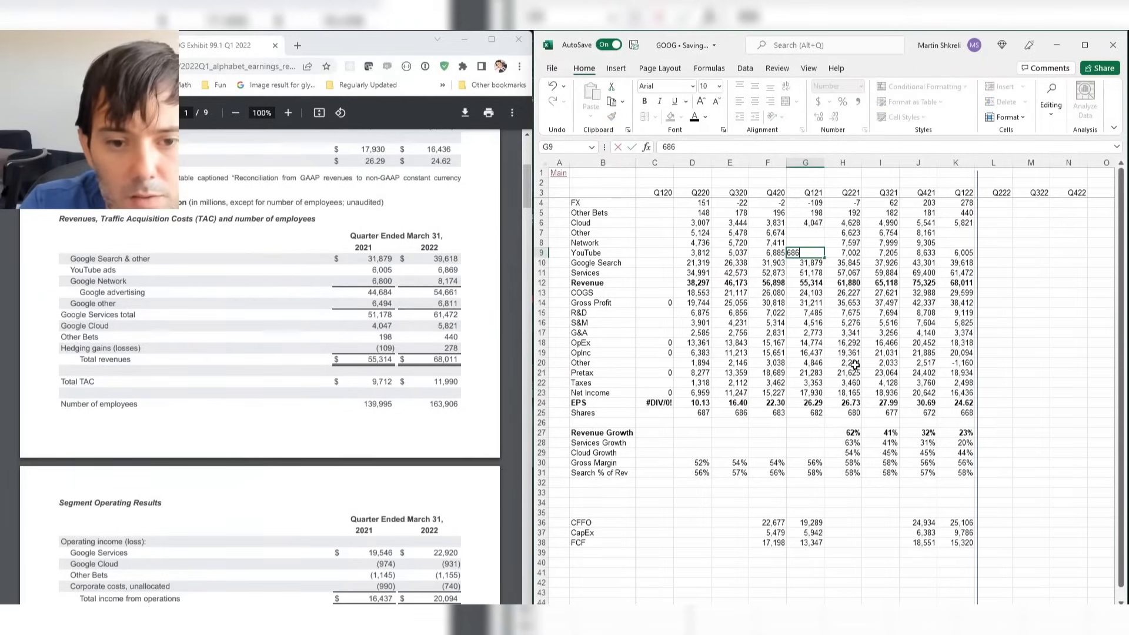
type("6")
key("BackSpace")
key("BackSpace")
type("005")
Set the Q122 YouTube revenue to 6,869.
key("Right")
key("Right")
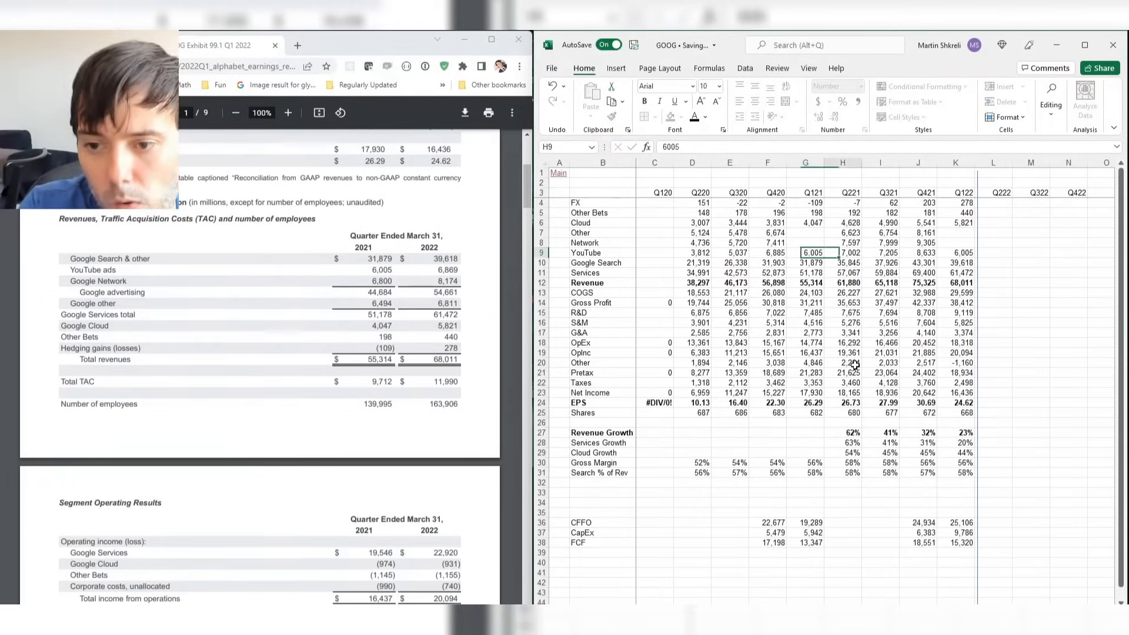
key("Right")
key("Right")
type("6,86")
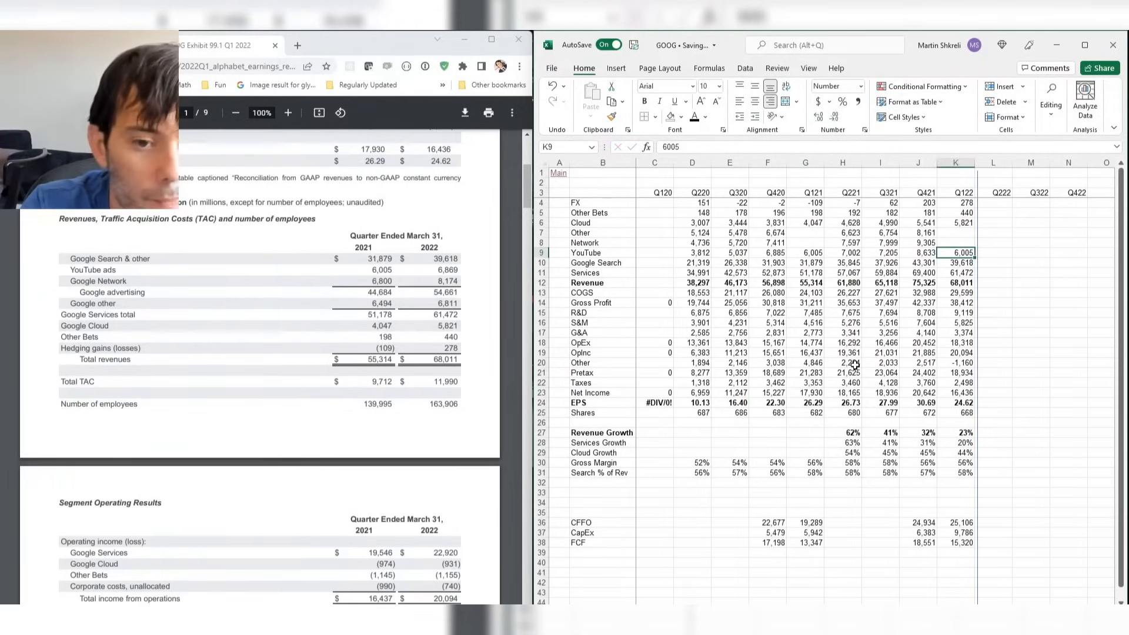
type("9")
key("Up")
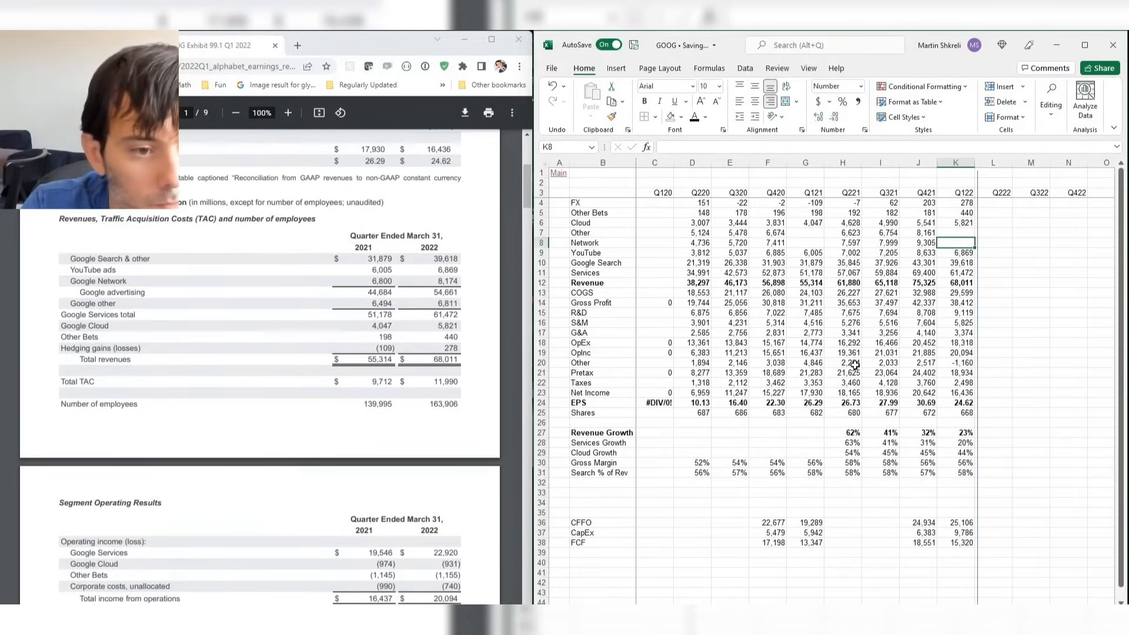
Enter the Network revenues: 8,174 for Q122 and 6,800 for Q121.
type("8174")
key("Left")
key("Left")
key("Left")
key("Left")
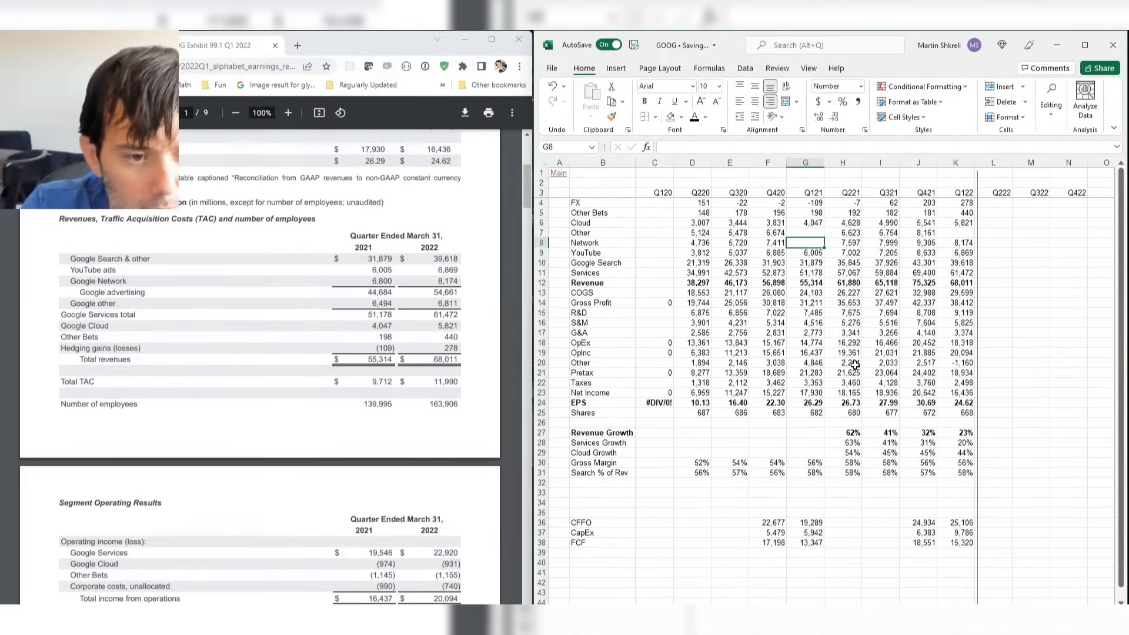
type("6800")
key("Up")
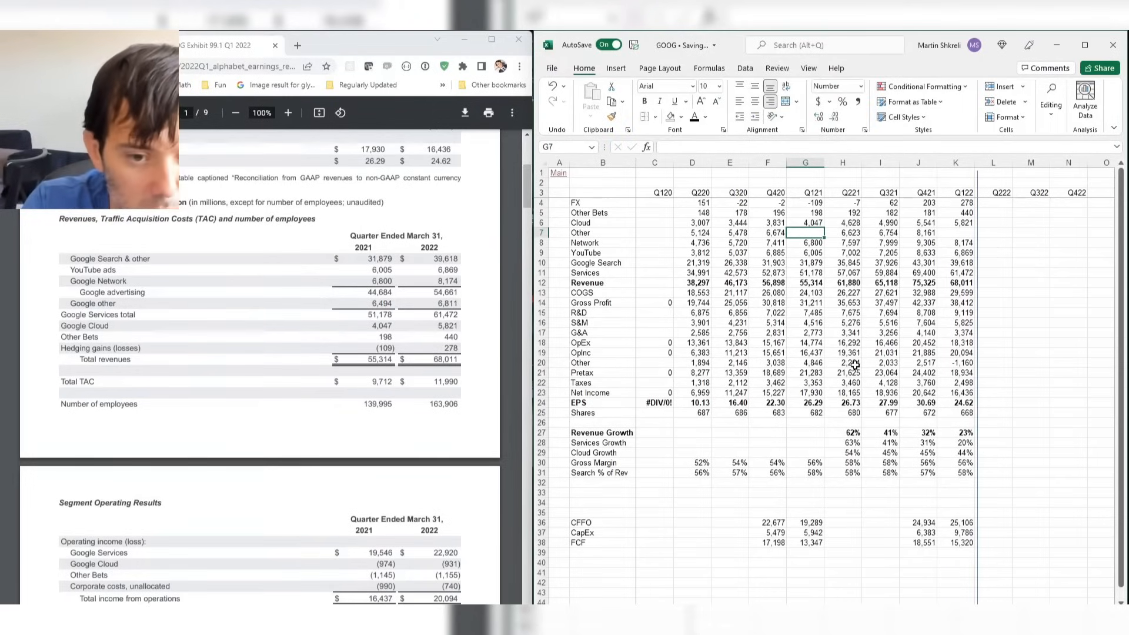
Enter the Other revenues above the Network row: 6,494 for Q121 and 6,811 for Q122.
type("6494")
key("Right")
key("Right")
key("Right")
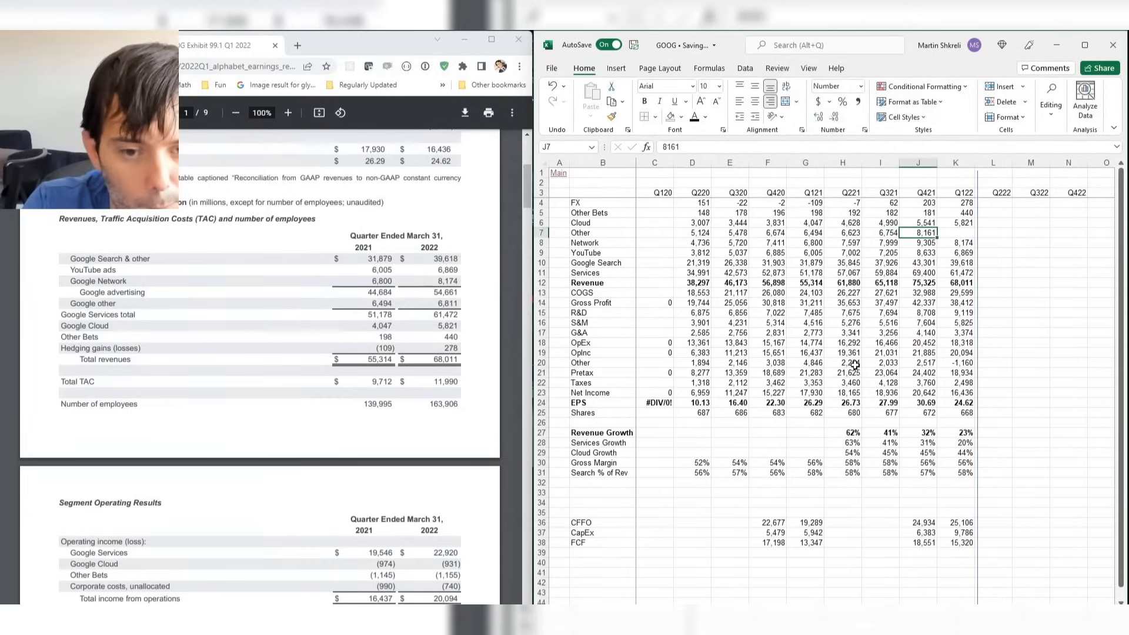
key("Tab")
type("6811")
key("Return")
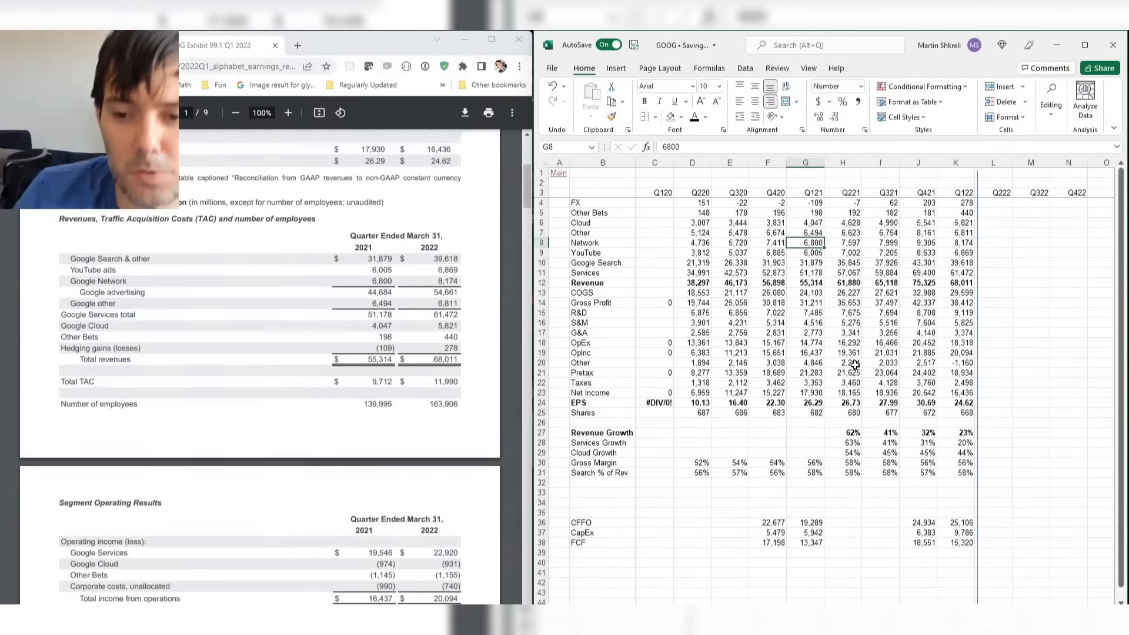
Examine the Q122 column's revenue lines from FX down to COGS.
key("Up")
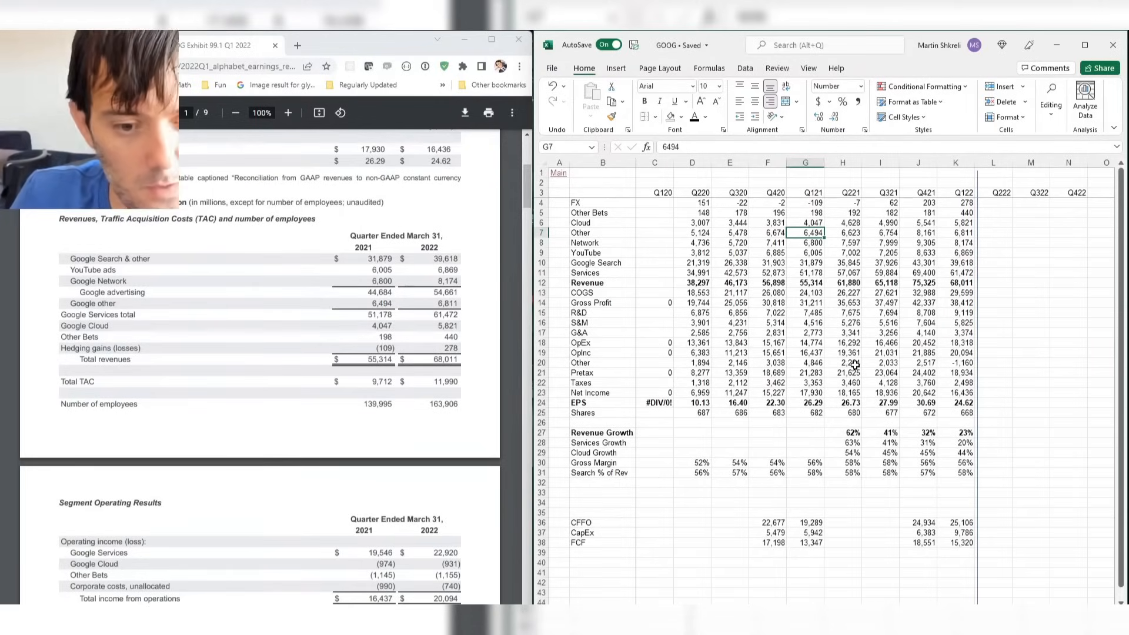
key("ctrl+Right")
key("Down")
key("Down")
key("Down")
key("Down")
key("Down")
key("Down")
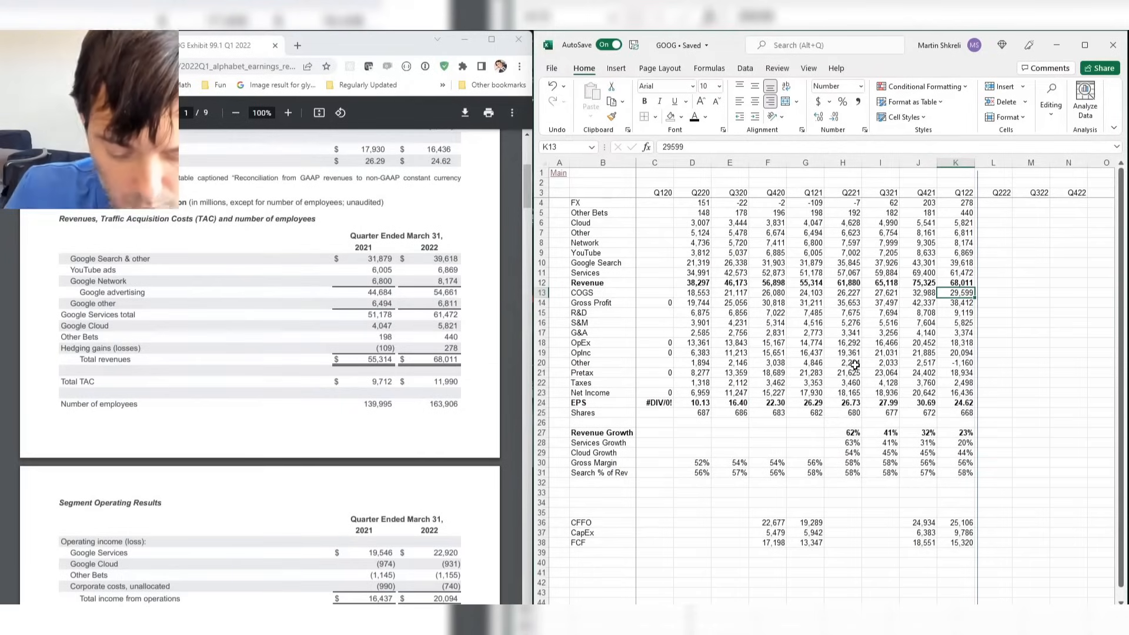
key("ctrl+Up")
key("Down")
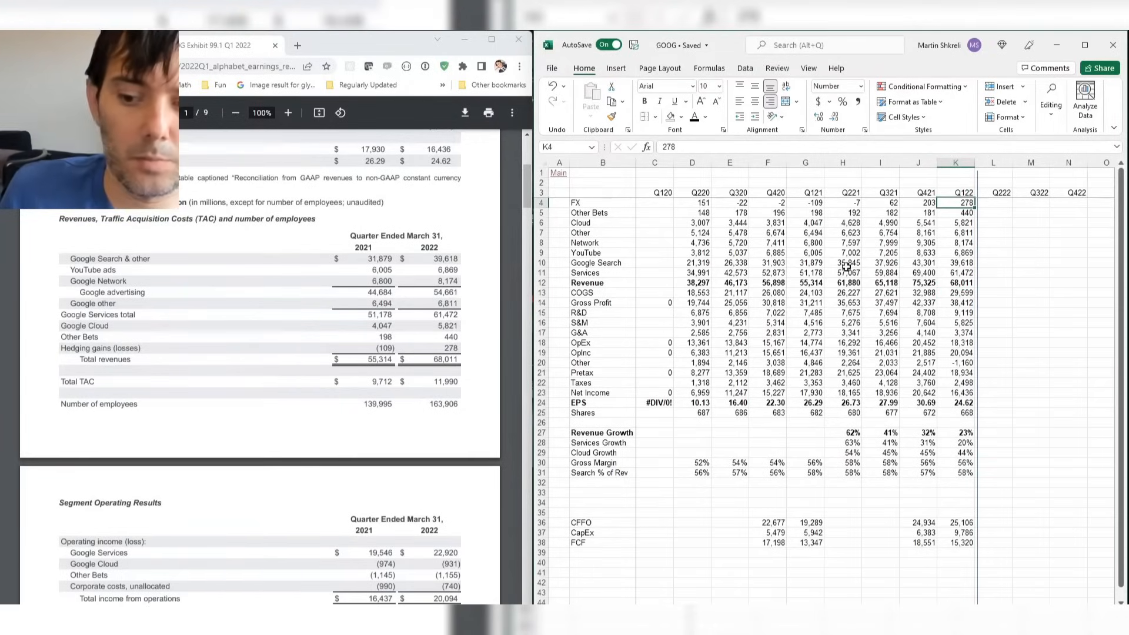
Move the browser window over the spreadsheet and close the Q1 2022 press release.
left_click_drag(329, 38, 896, 69)
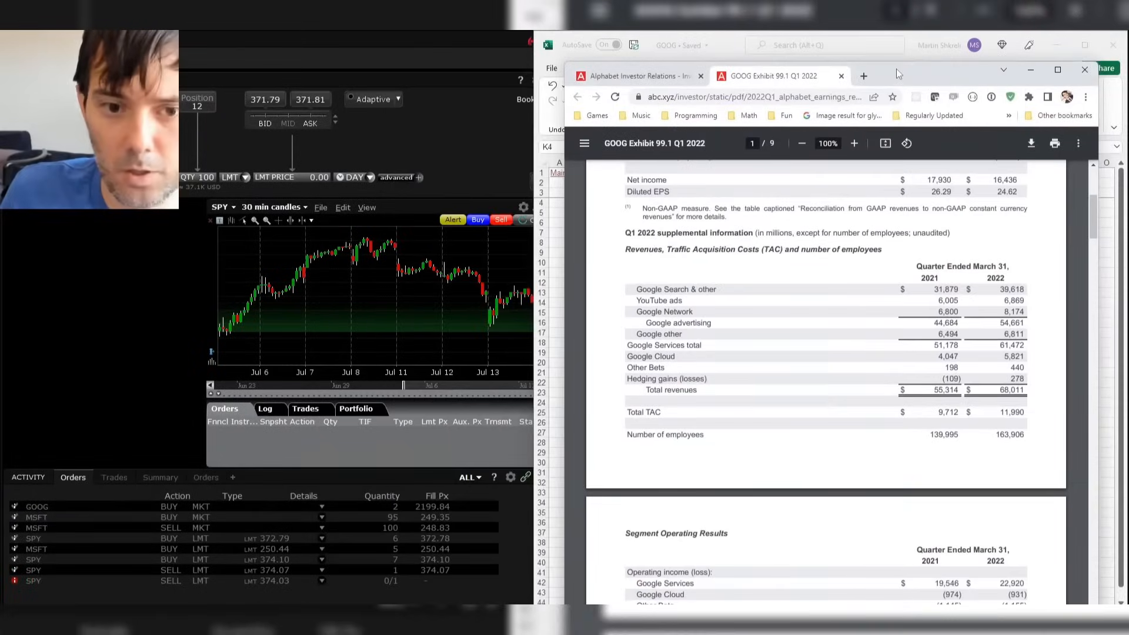
left_click(842, 76)
Load twitch.tv in the remaining browser tab in place of the Alphabet Investor Relations page.
key("ctrl+l")
type("youtu")
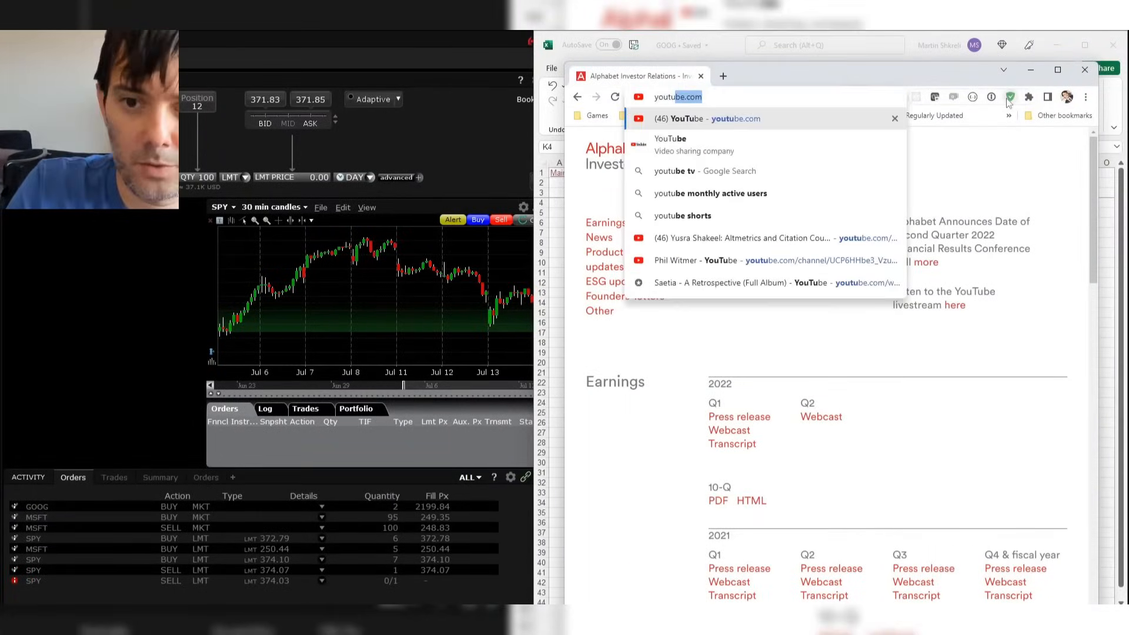
key("Escape")
type("twitch.tv")
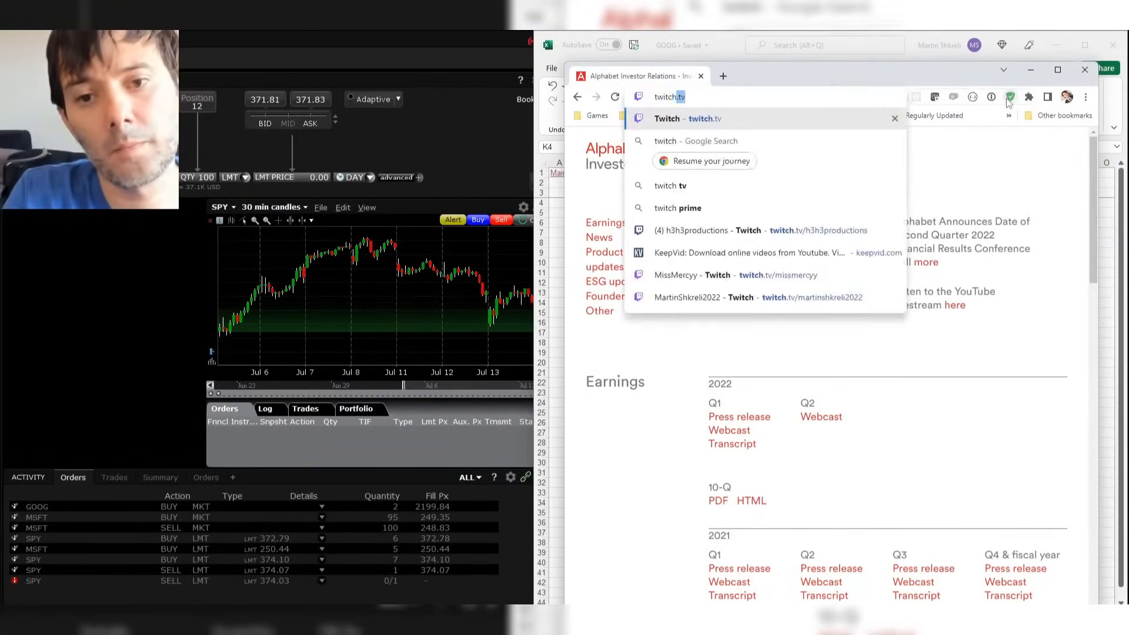
key("Return")
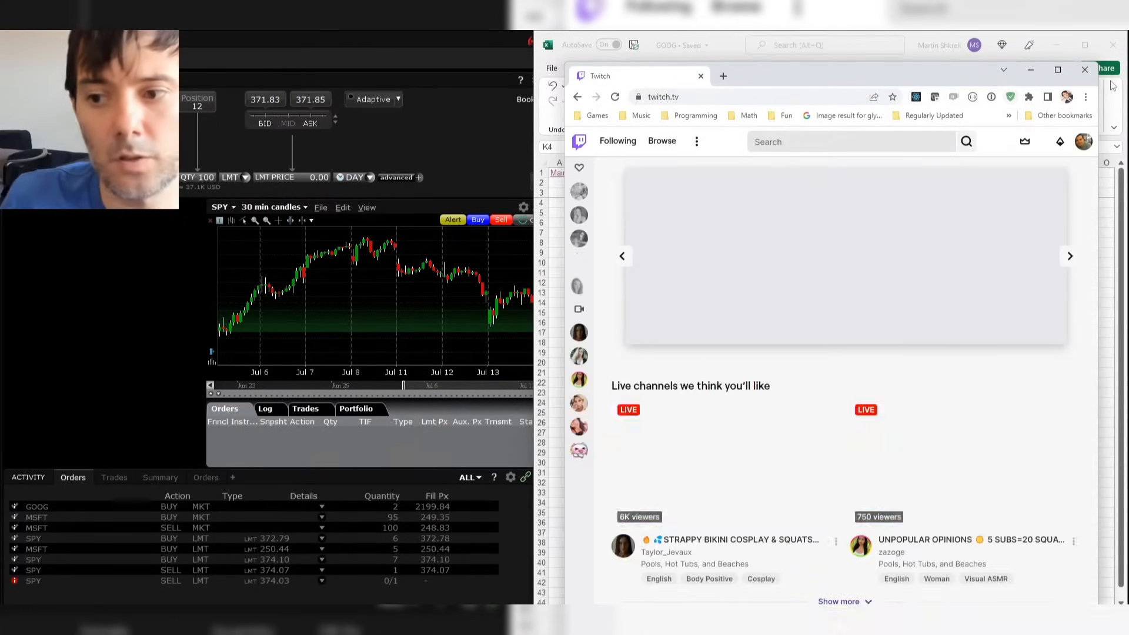